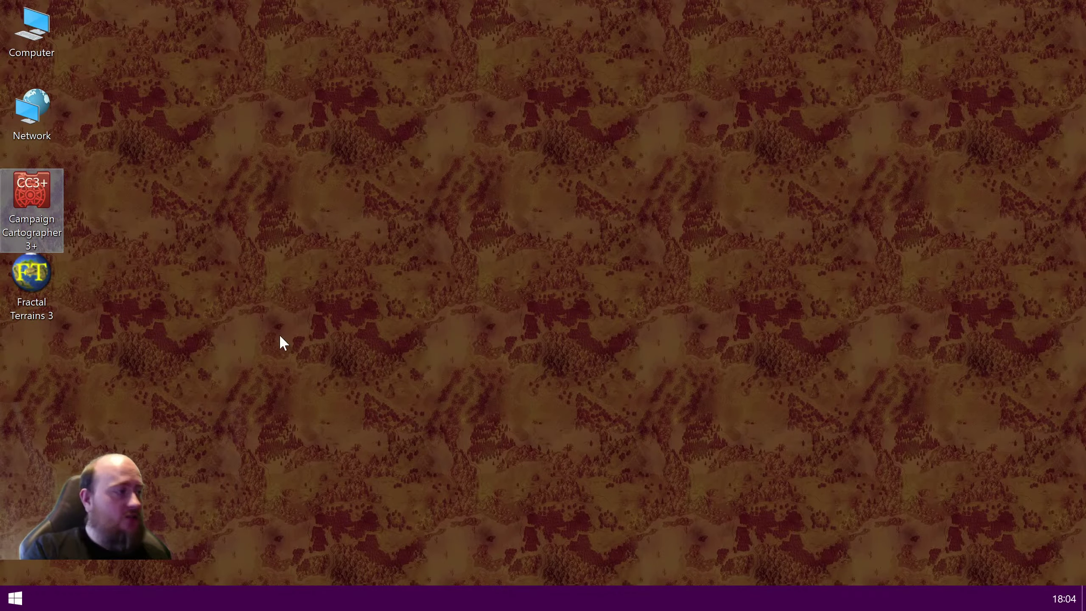
# Step: Launch Campaign Cartographer 3+ from the desktop and bring its window to the front
pyautogui.click(129, 387)
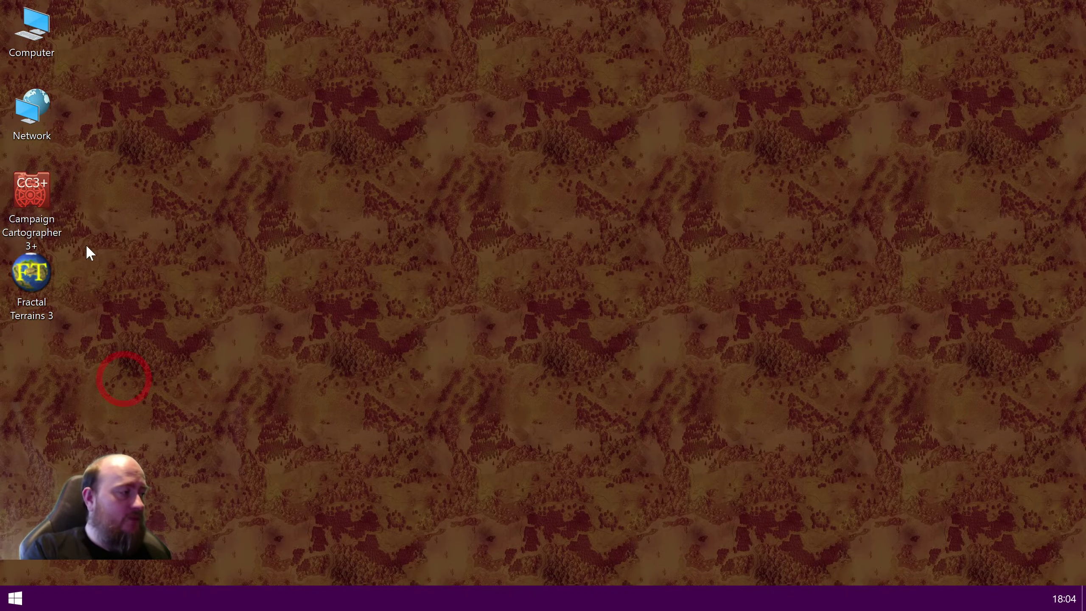
pyautogui.doubleClick(48, 201)
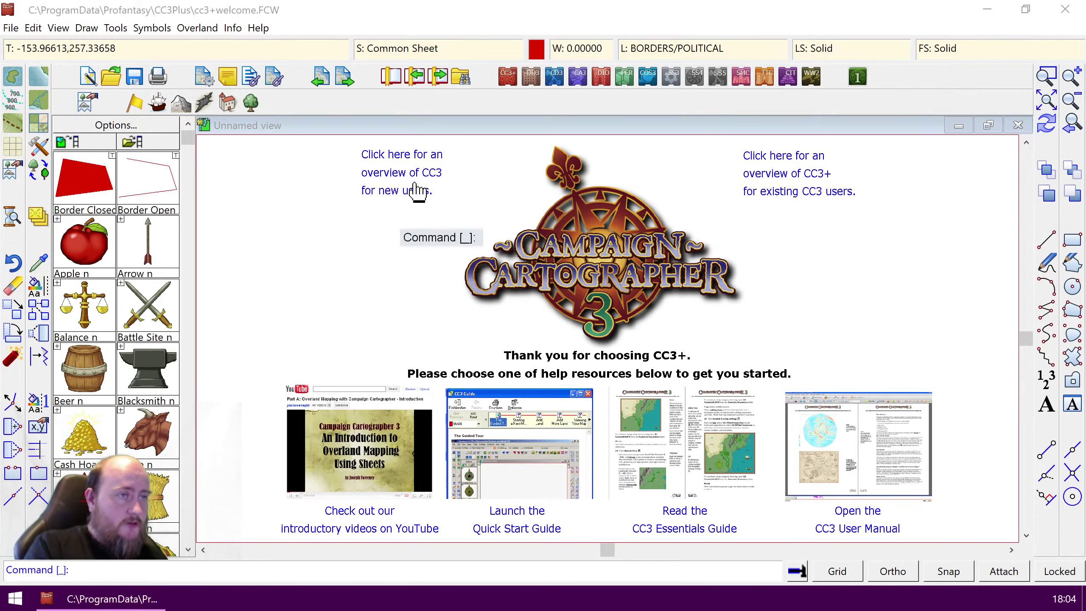
pyautogui.click(370, 13)
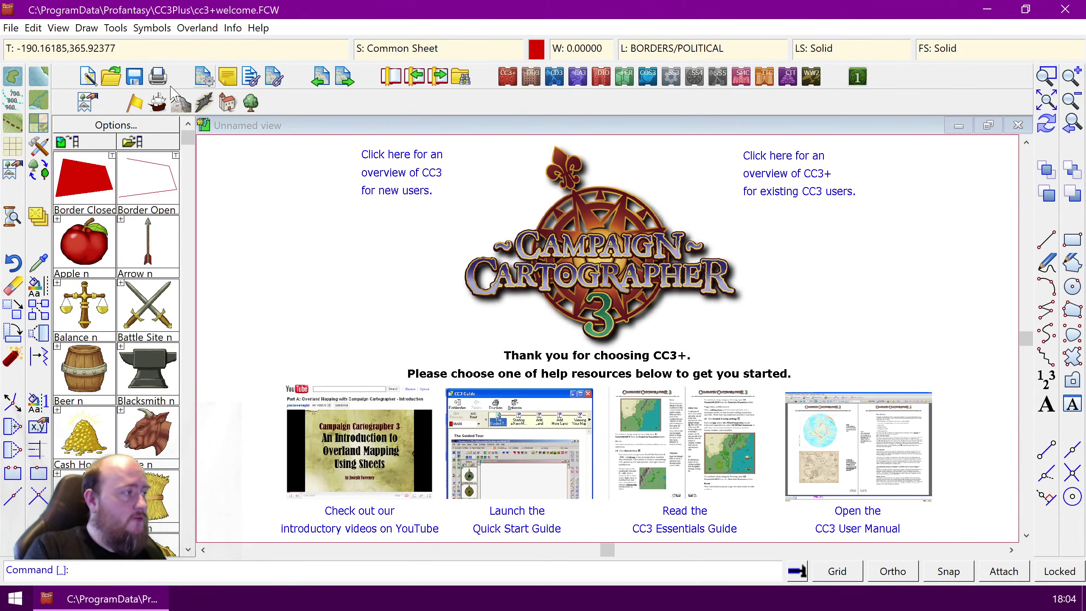
# Step: Start a new Dungeons map with self-decided settings and choose the DD3 dungeon map style
pyautogui.click(90, 80)
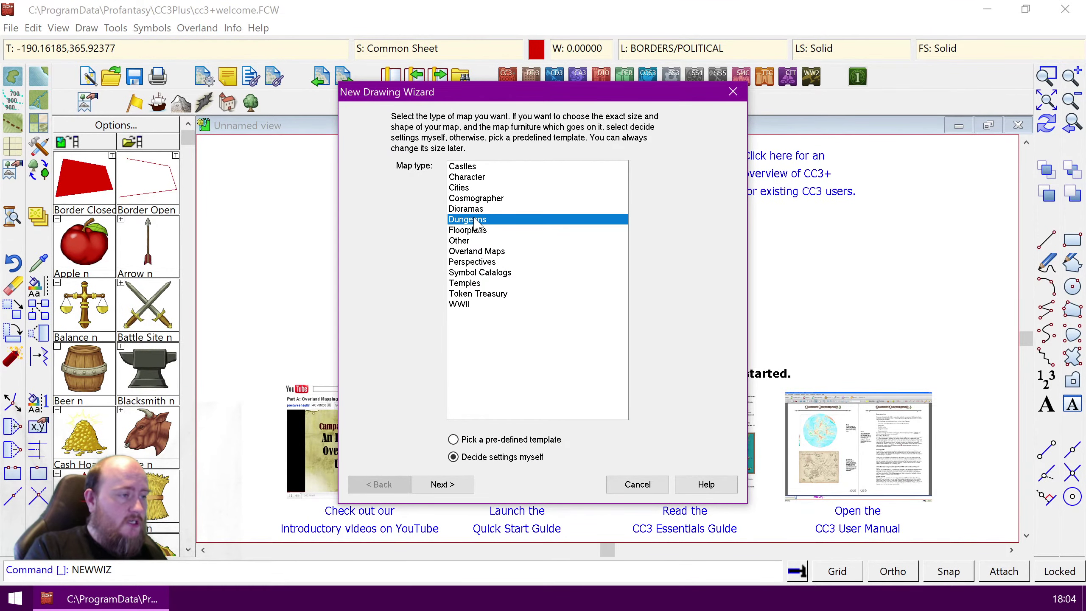
pyautogui.click(442, 484)
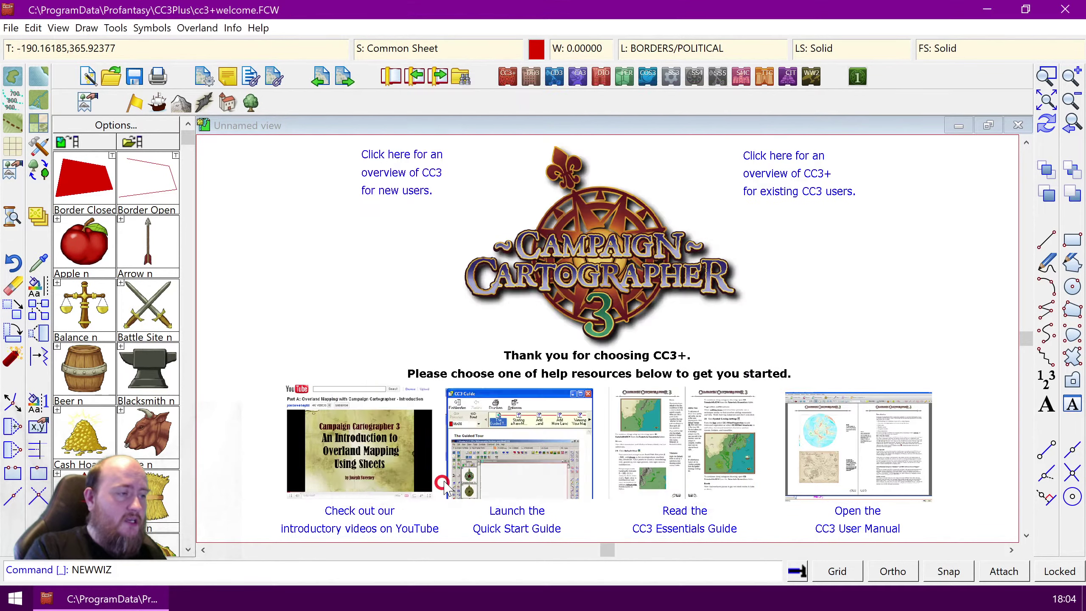
pyautogui.scroll(-4, 442, 257)
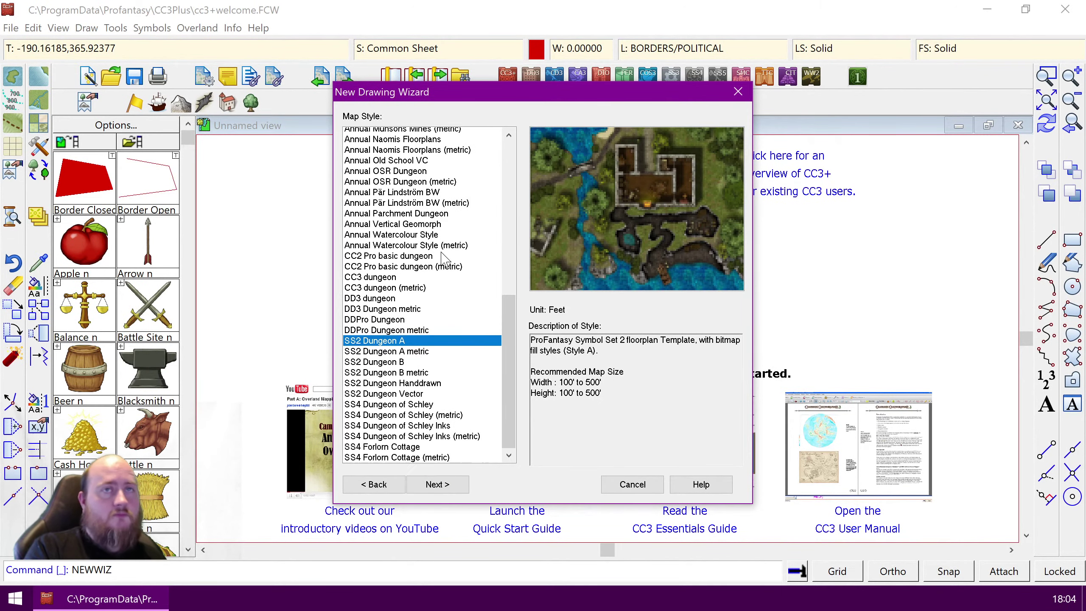
pyautogui.scroll(-1, 443, 257)
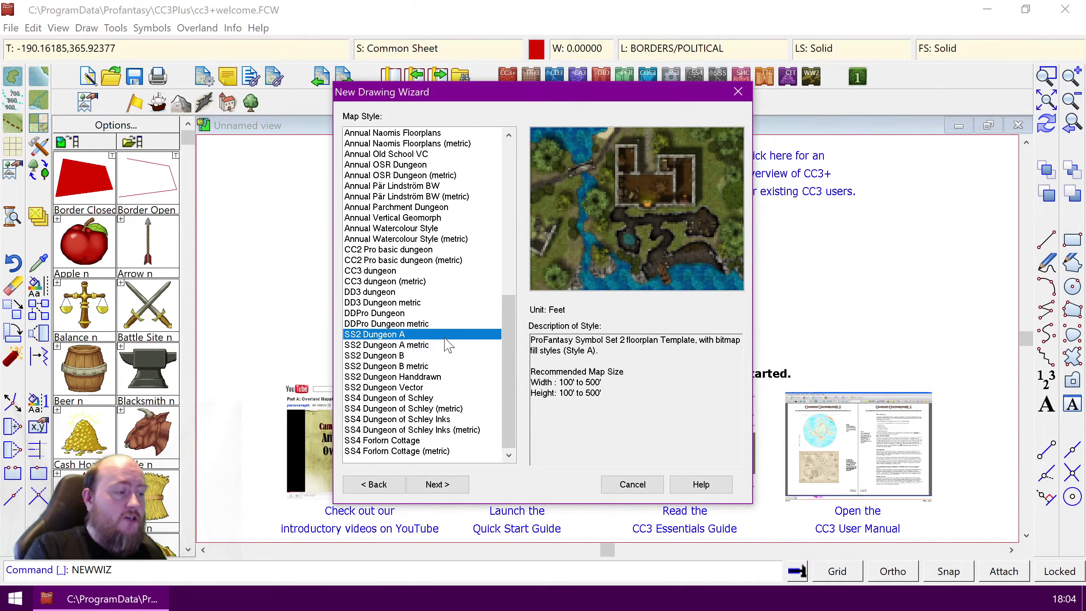
pyautogui.click(382, 293)
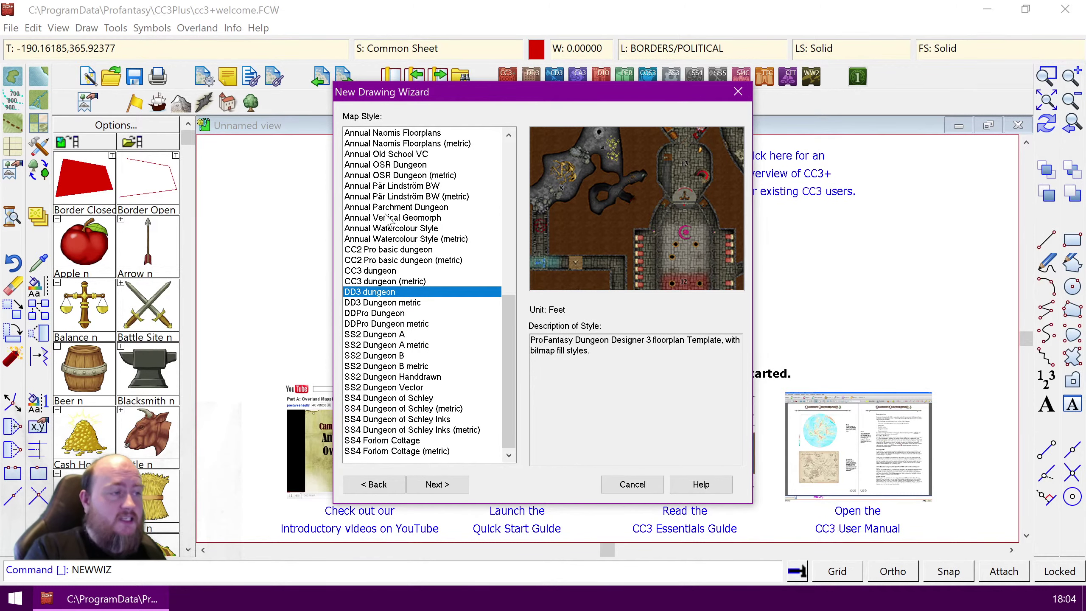
pyautogui.moveTo(490, 98); pyautogui.dragTo(491, 63)
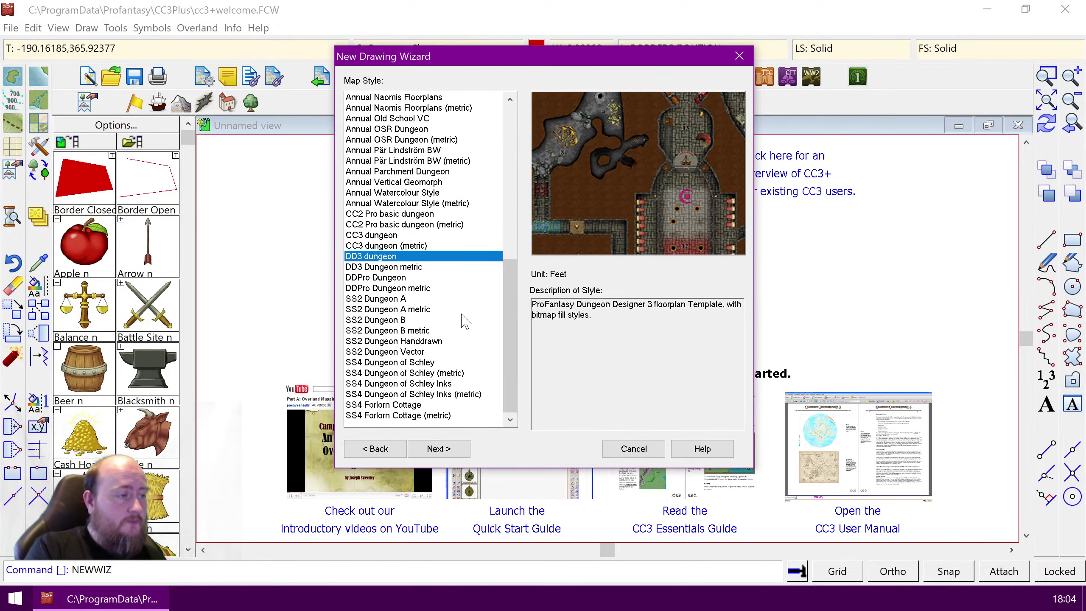
pyautogui.click(438, 448)
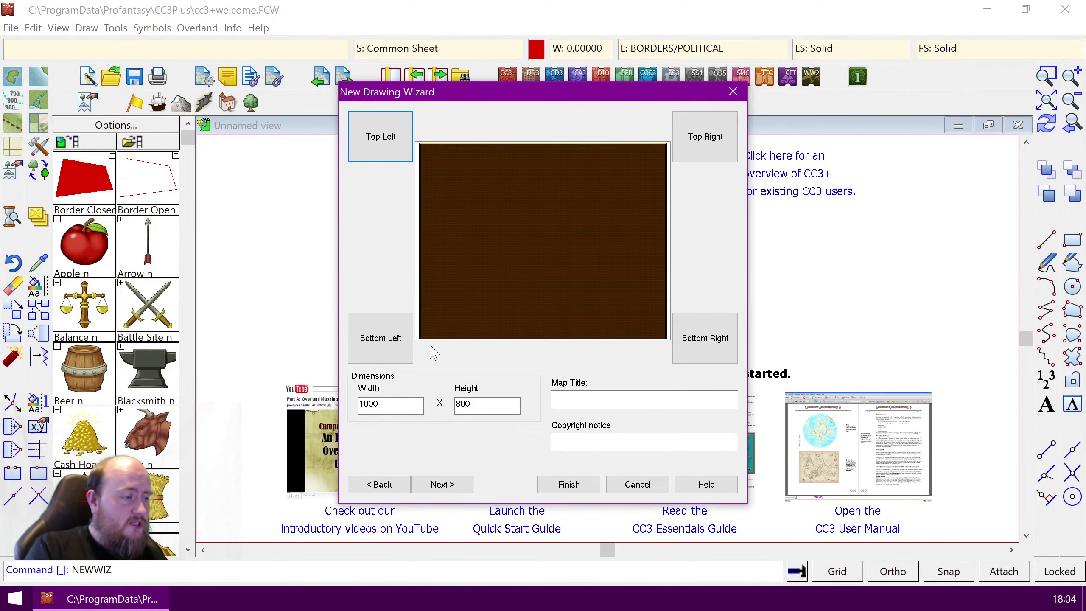
# Step: Set the new map's dimensions to 200 wide by 150 high and continue to the background settings
pyautogui.doubleClick(390, 404)
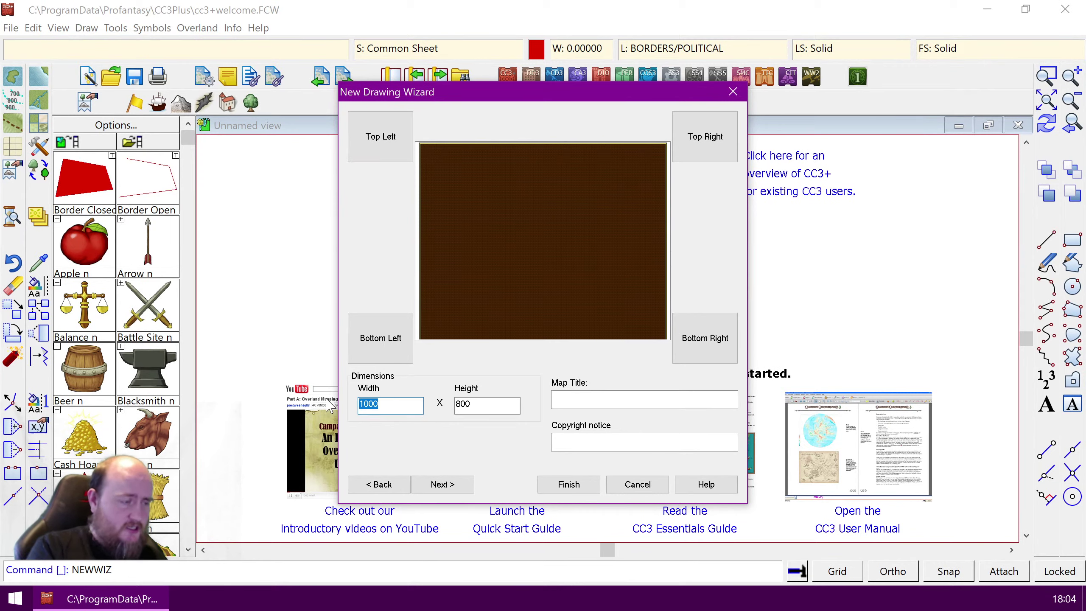
pyautogui.write('200')
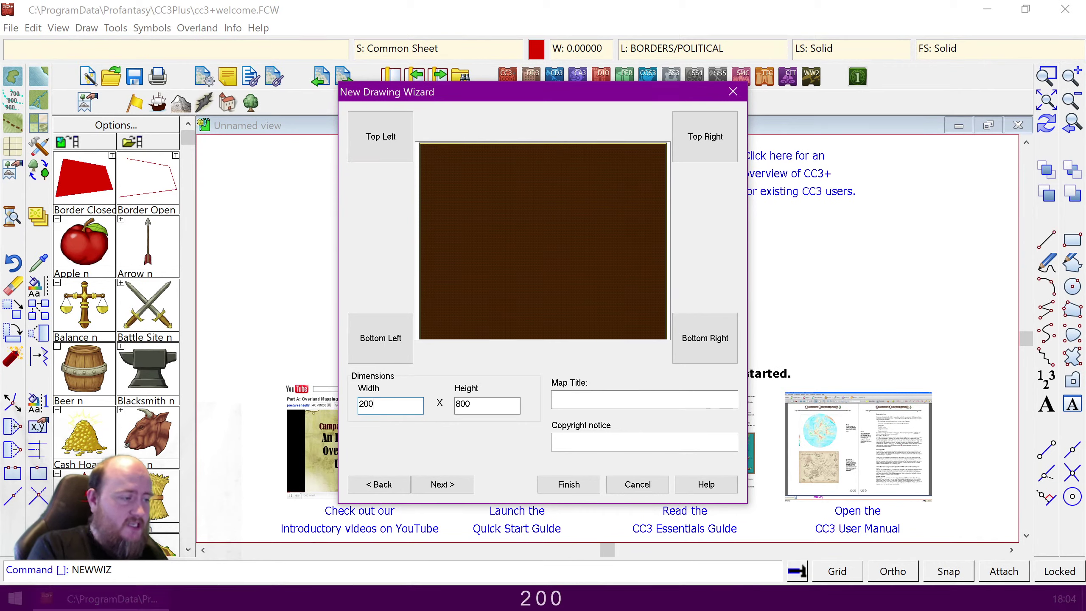
pyautogui.press('Tab')
pyautogui.write('150')
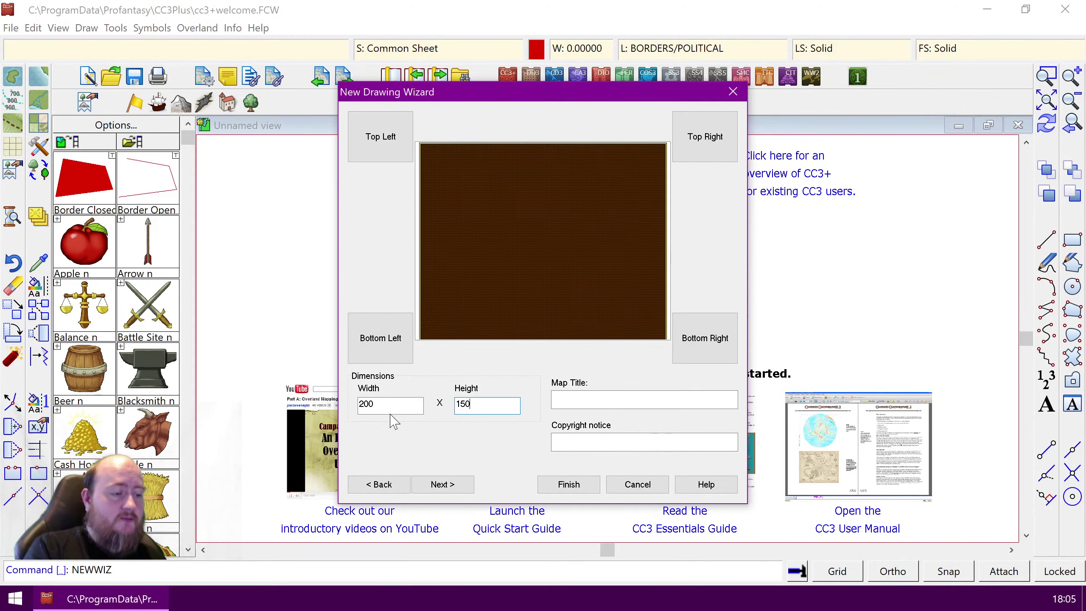
pyautogui.click(443, 485)
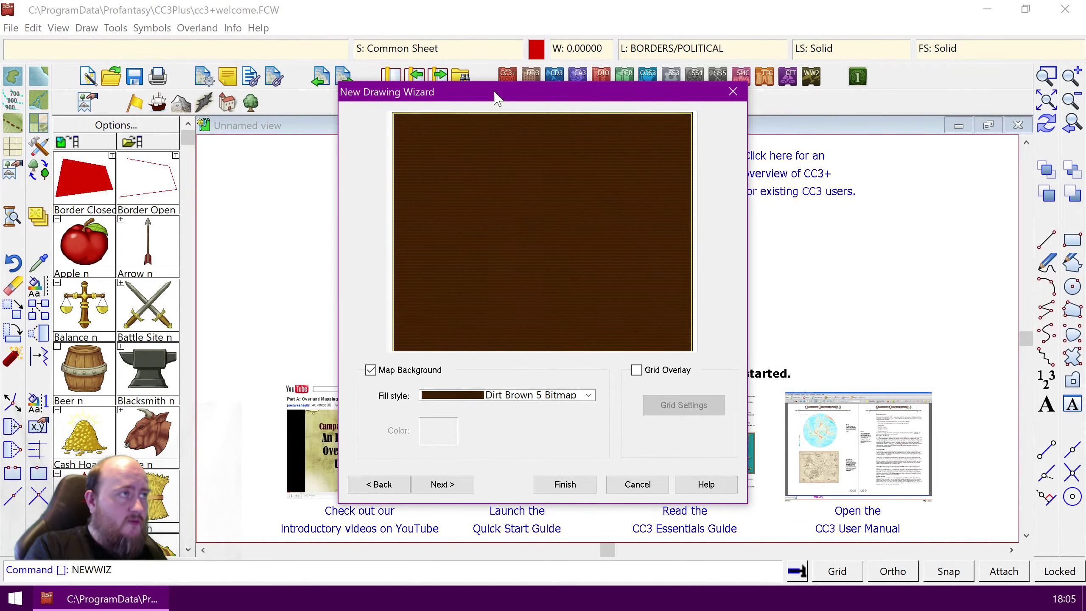
# Step: Set the map background's fill style to Dirt Grey 2 Bitmap and continue to the multiple-levels settings
pyautogui.moveTo(498, 98); pyautogui.dragTo(536, 75)
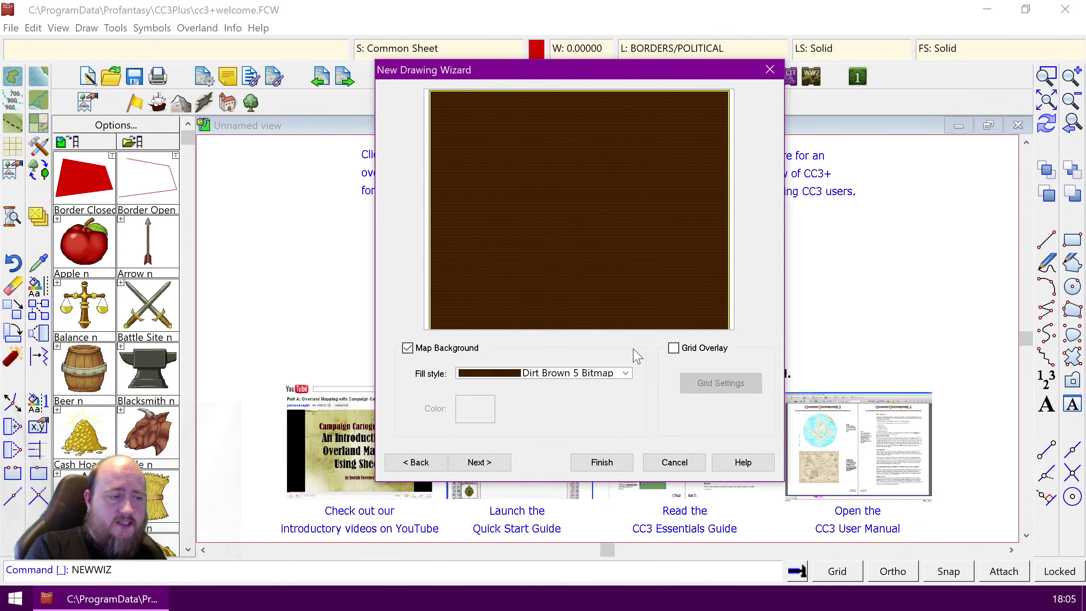
pyautogui.click(625, 373)
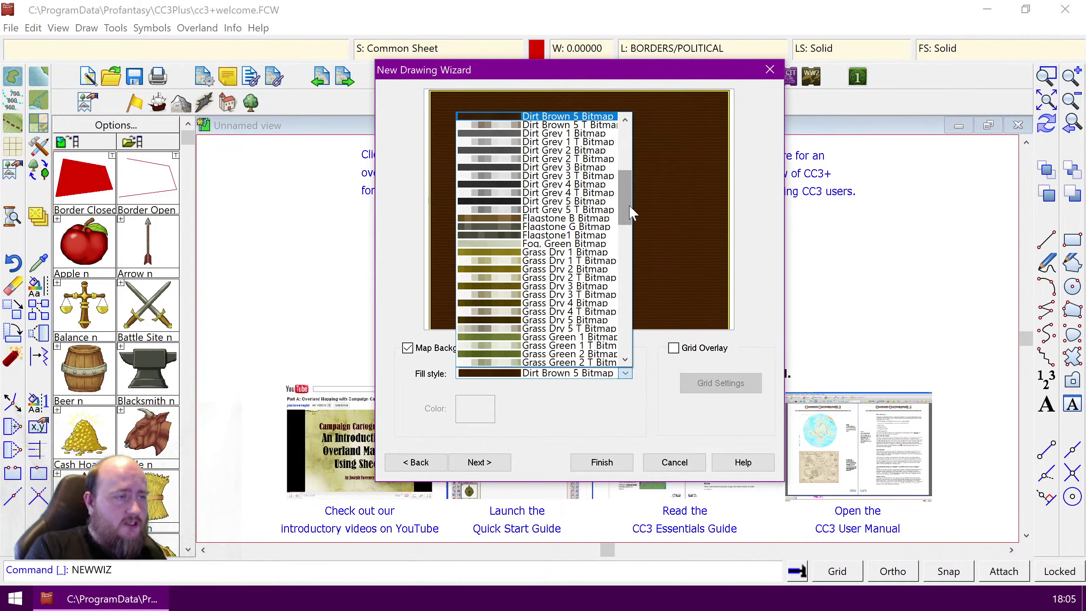
pyautogui.press('Down')
pyautogui.press('Down')
pyautogui.press('Down')
pyautogui.press('Down')
pyautogui.press('Down')
pyautogui.press('Down')
pyautogui.press('Down')
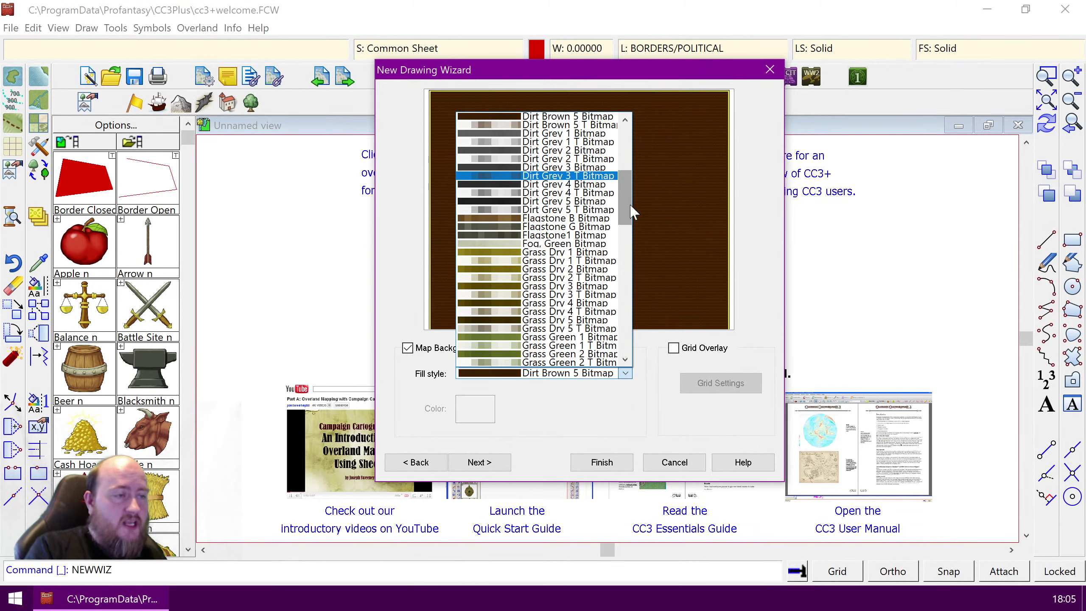
pyautogui.moveTo(626, 210); pyautogui.dragTo(627, 198)
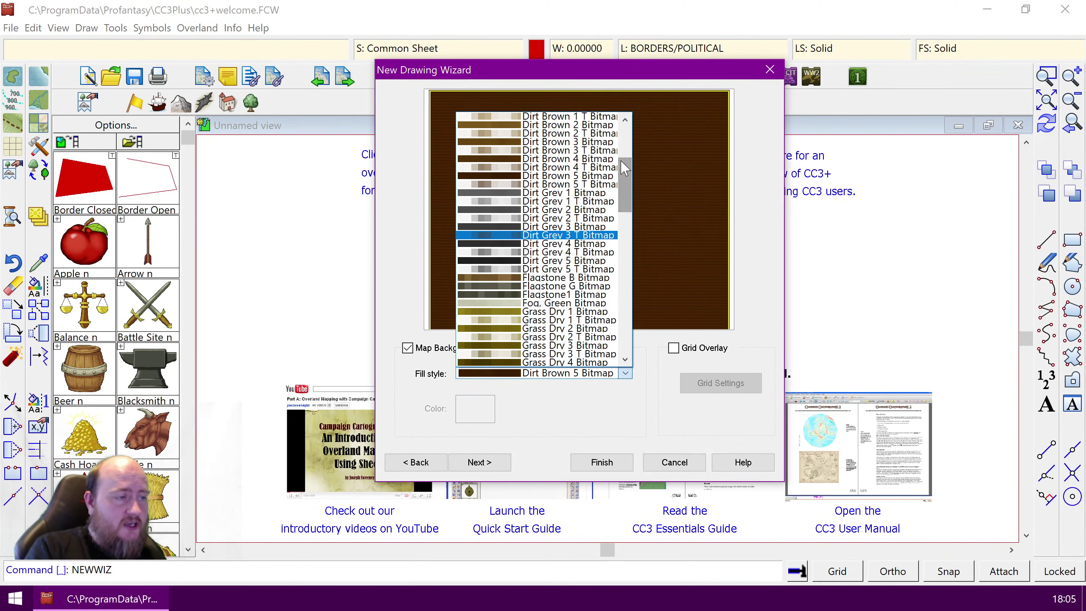
pyautogui.click(578, 210)
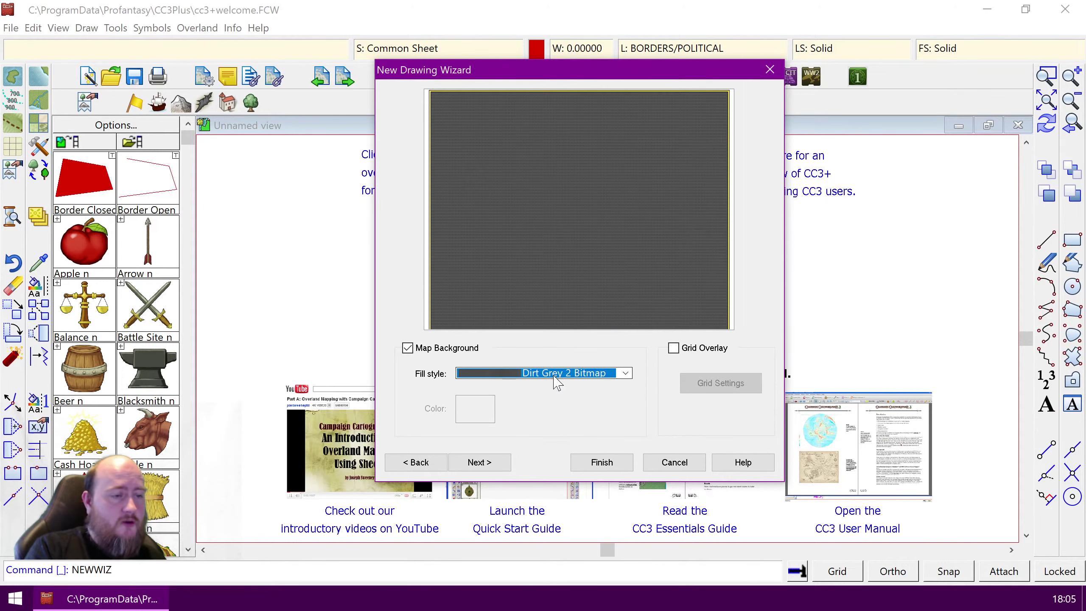
pyautogui.click(491, 464)
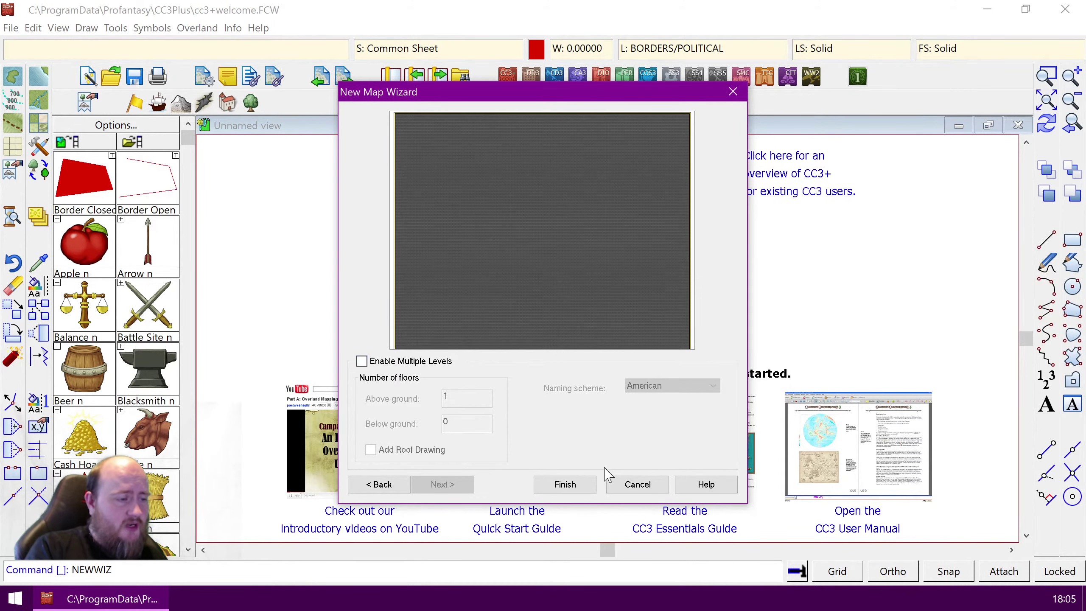
# Step: Finish the new map, save it as Temple of Secrets, and turn off the grid display
pyautogui.click(564, 484)
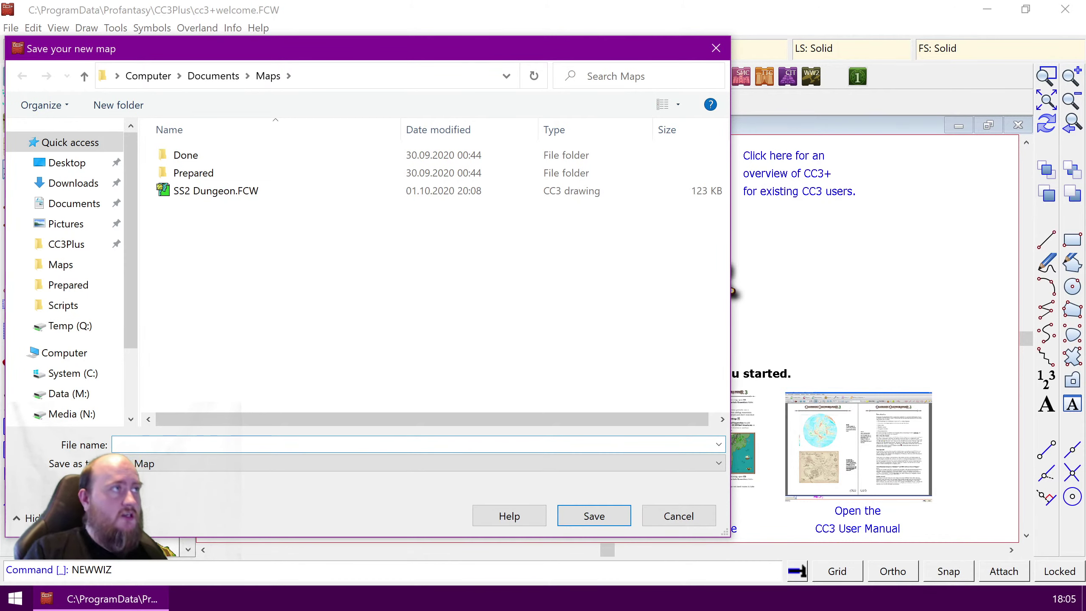
pyautogui.write('Tem')
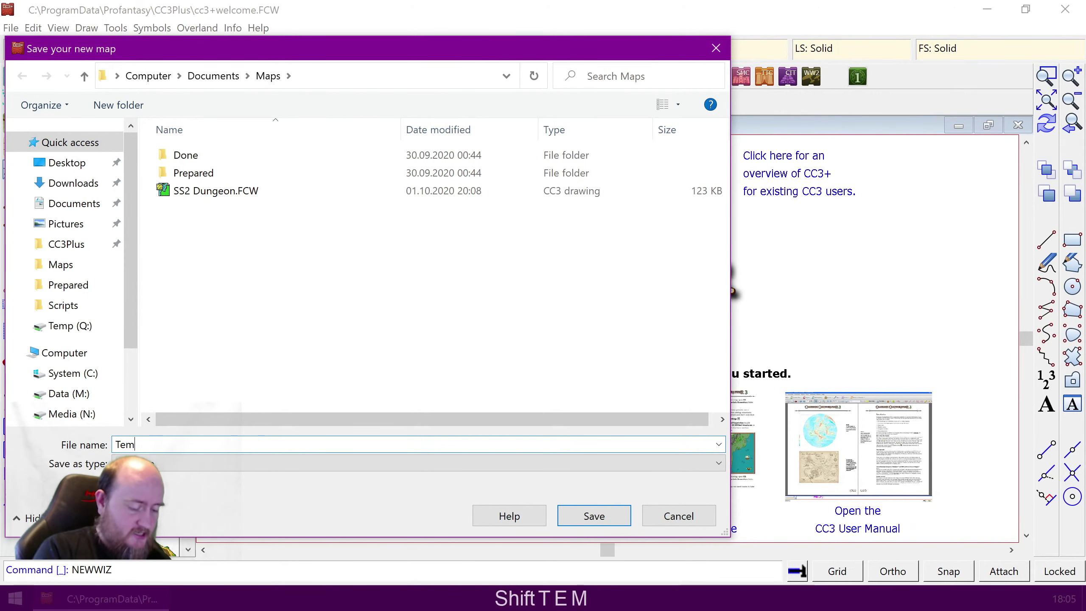
pyautogui.write('ple of Secrets')
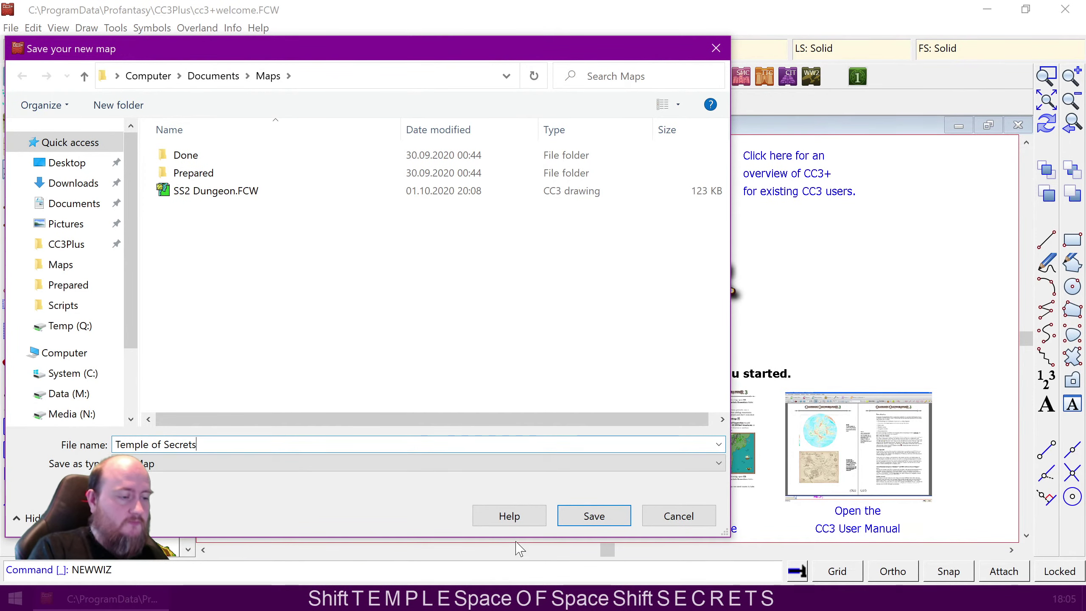
pyautogui.click(594, 515)
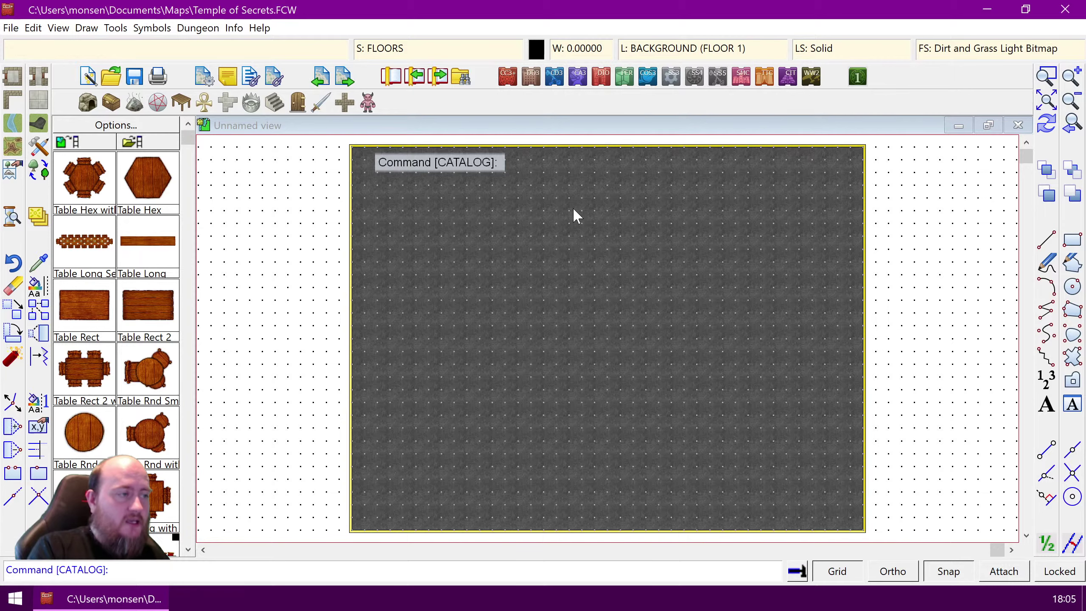
pyautogui.click(845, 573)
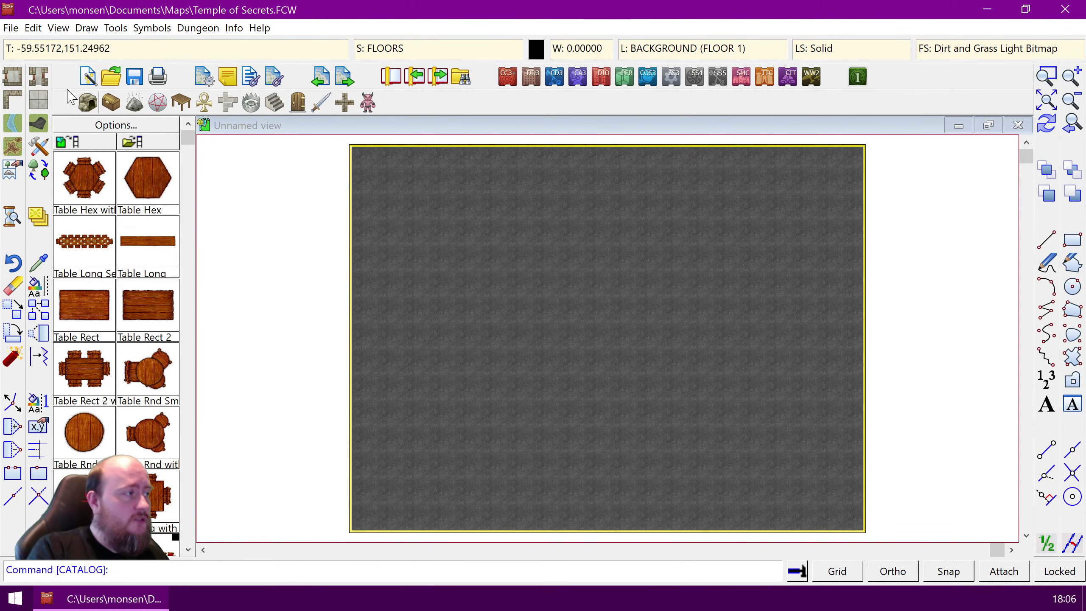
# Step: Start adding a rectangular room and set its background floor fill to Tile Blue Triscales Bitmap
pyautogui.click(13, 84)
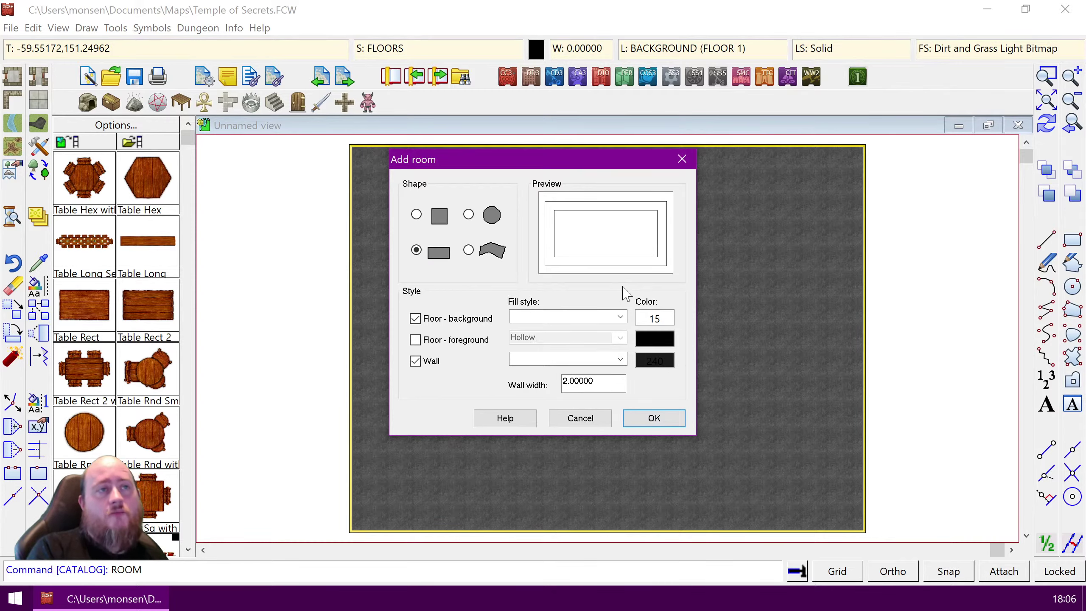
pyautogui.click(620, 316)
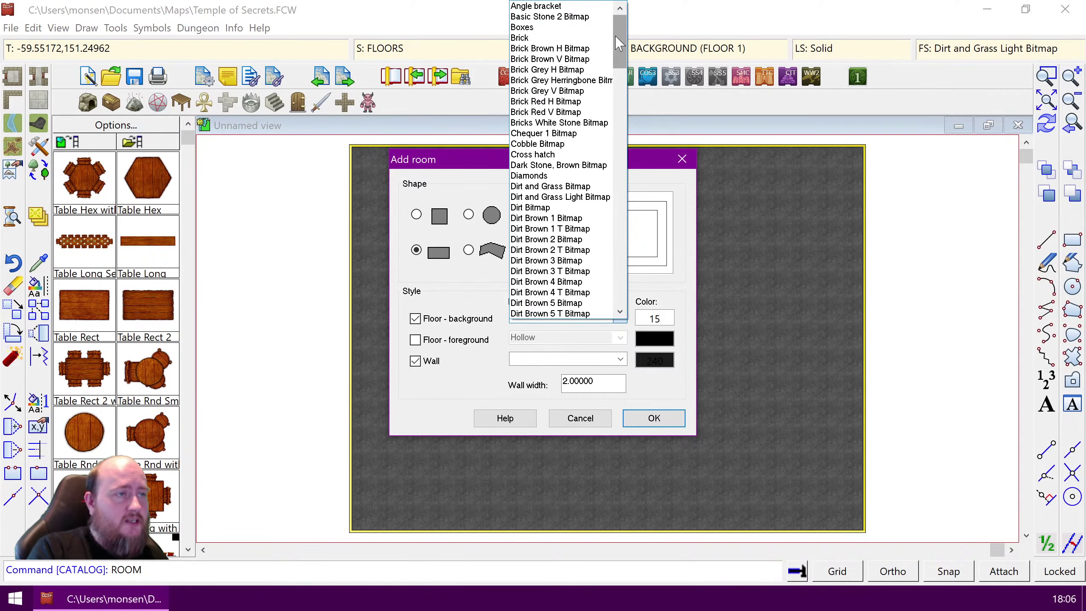
pyautogui.moveTo(618, 43); pyautogui.dragTo(619, 240)
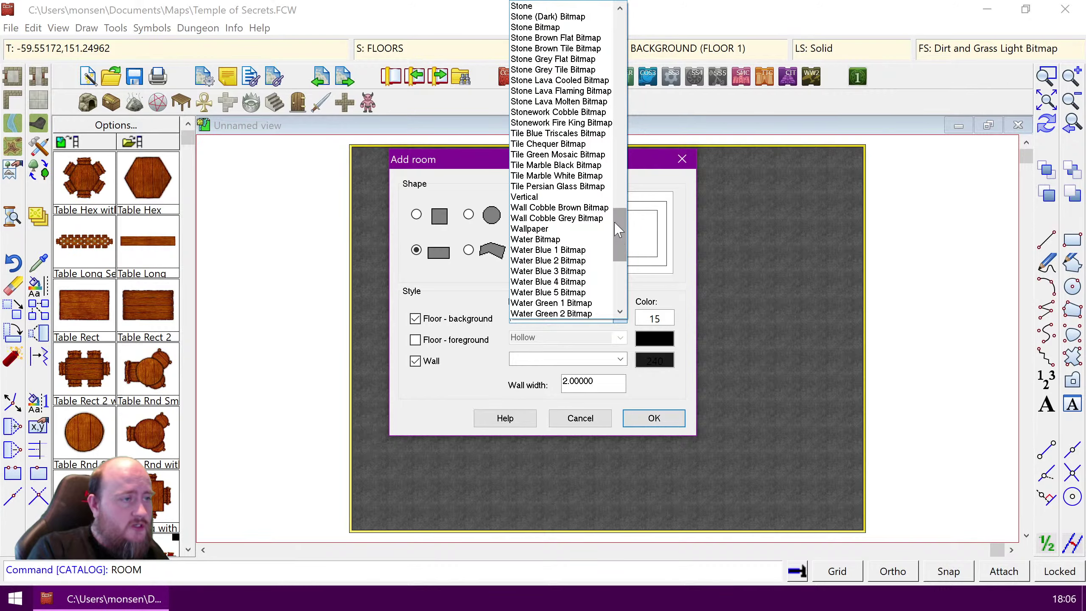
pyautogui.click(588, 136)
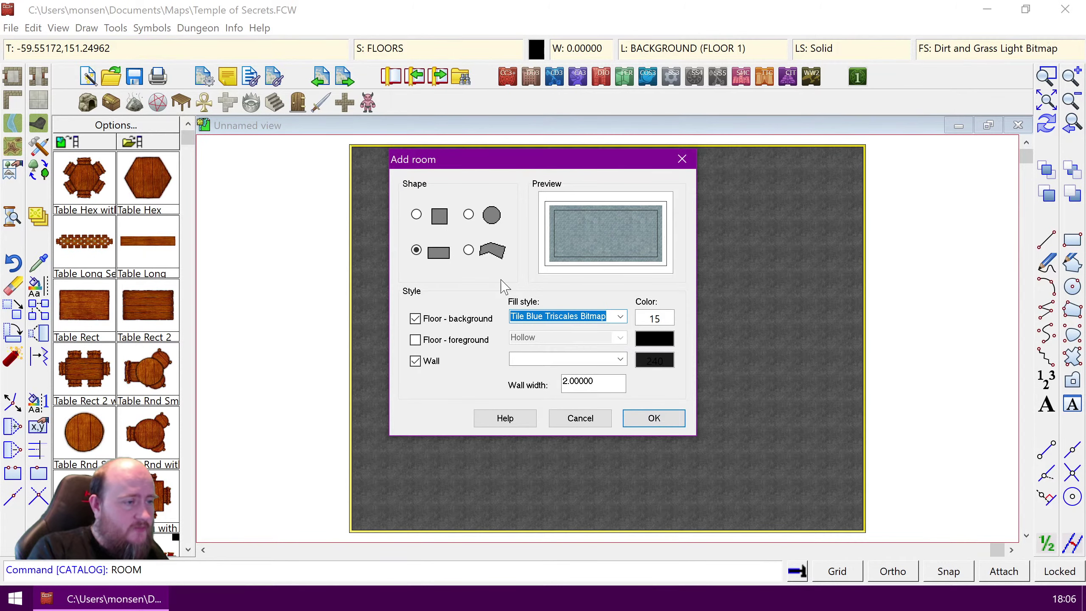
# Step: Set the room's wall fill style to Stone Grey Flat Bitmap
pyautogui.click(619, 359)
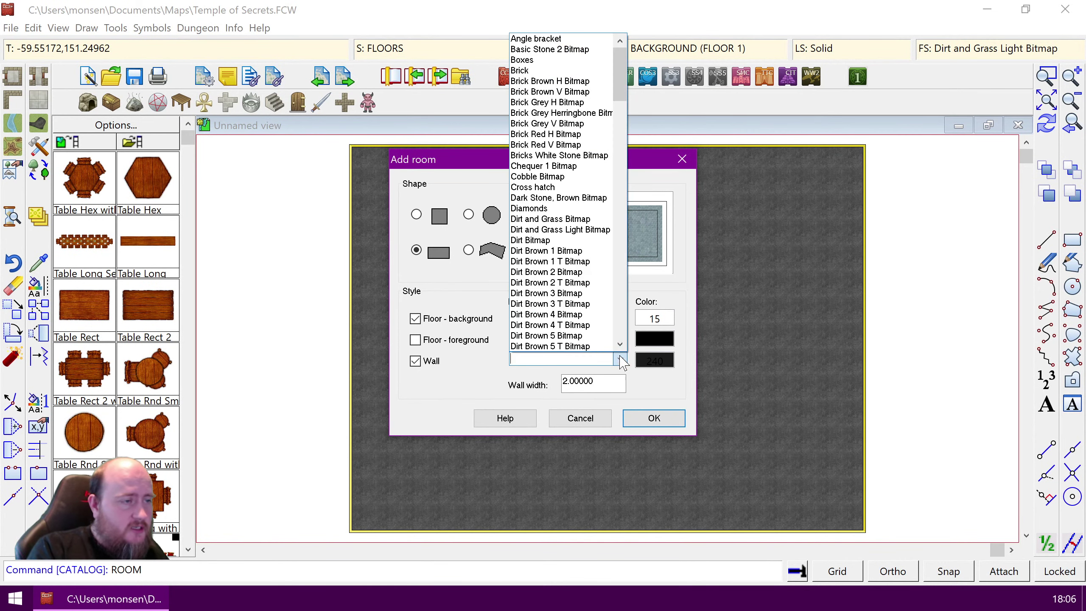
pyautogui.moveTo(620, 55); pyautogui.dragTo(640, 242)
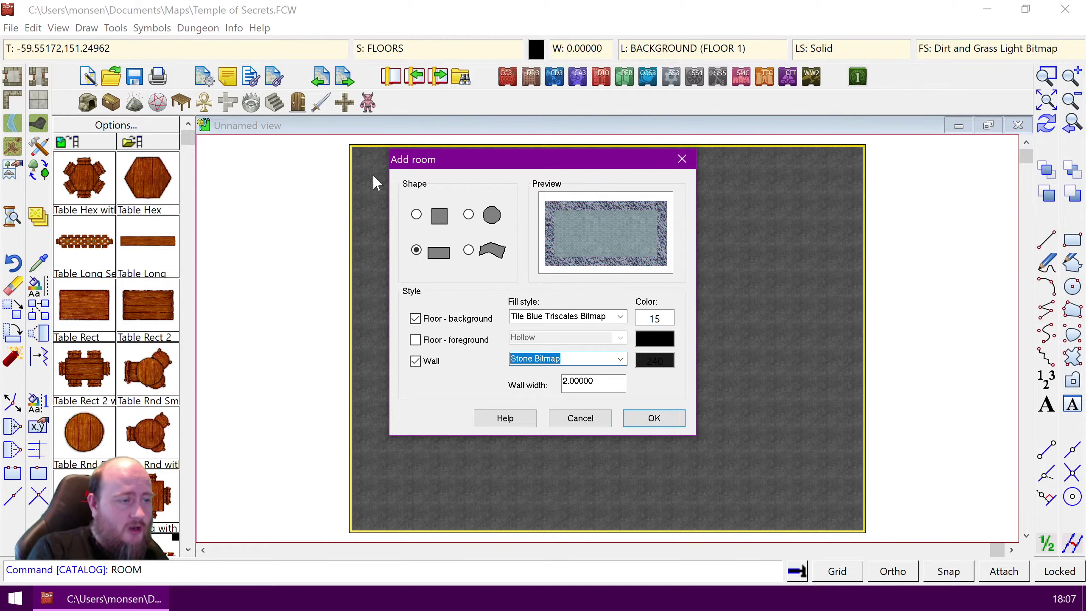
pyautogui.click(620, 360)
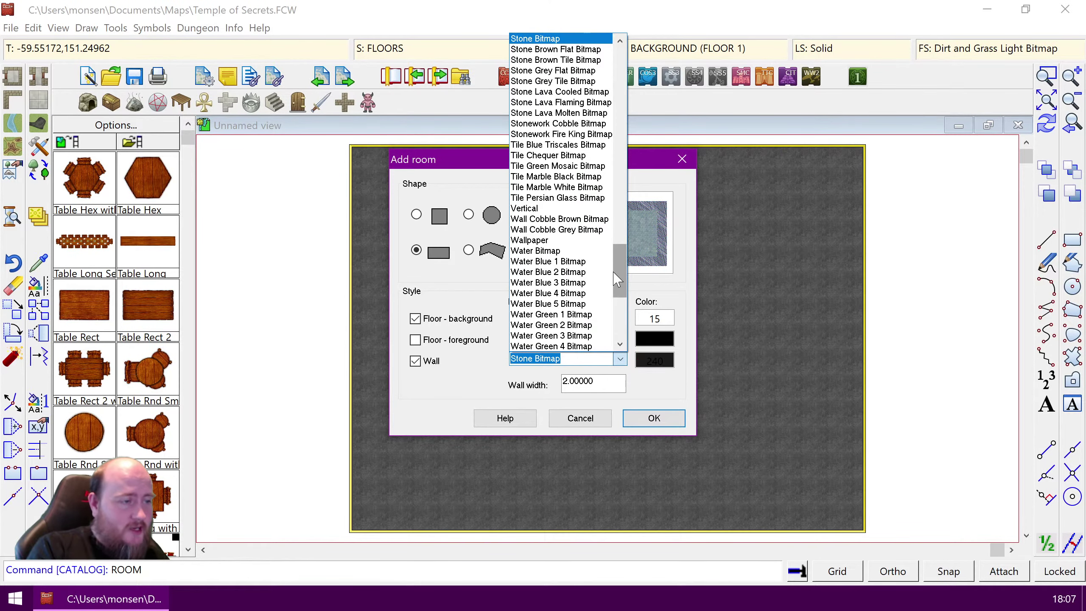
pyautogui.moveTo(621, 274); pyautogui.dragTo(638, 209)
pyautogui.scroll(-4, 561, 169)
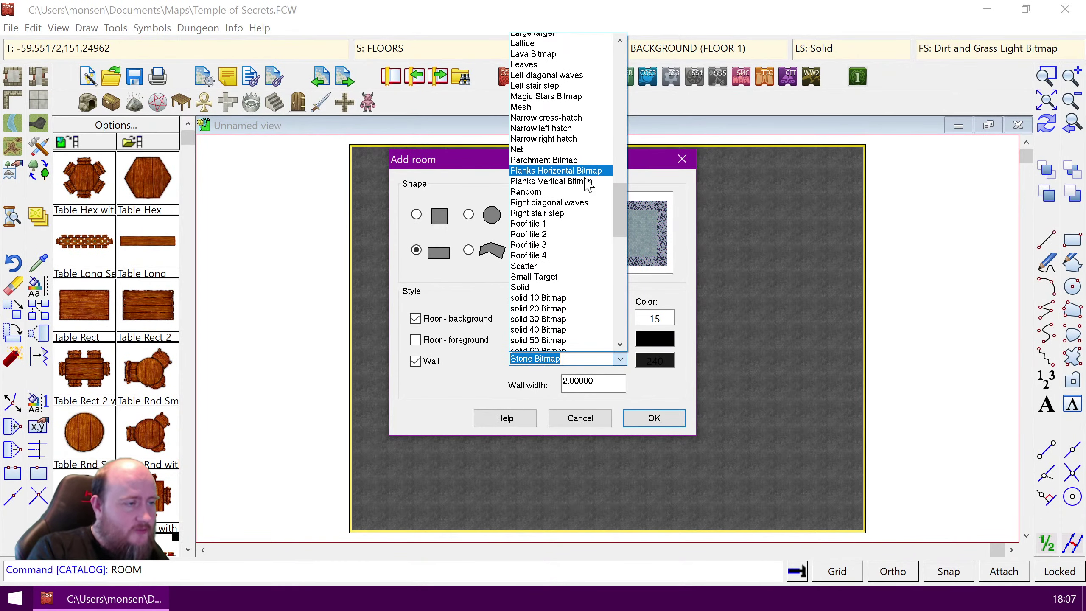
pyautogui.scroll(-2, 561, 167)
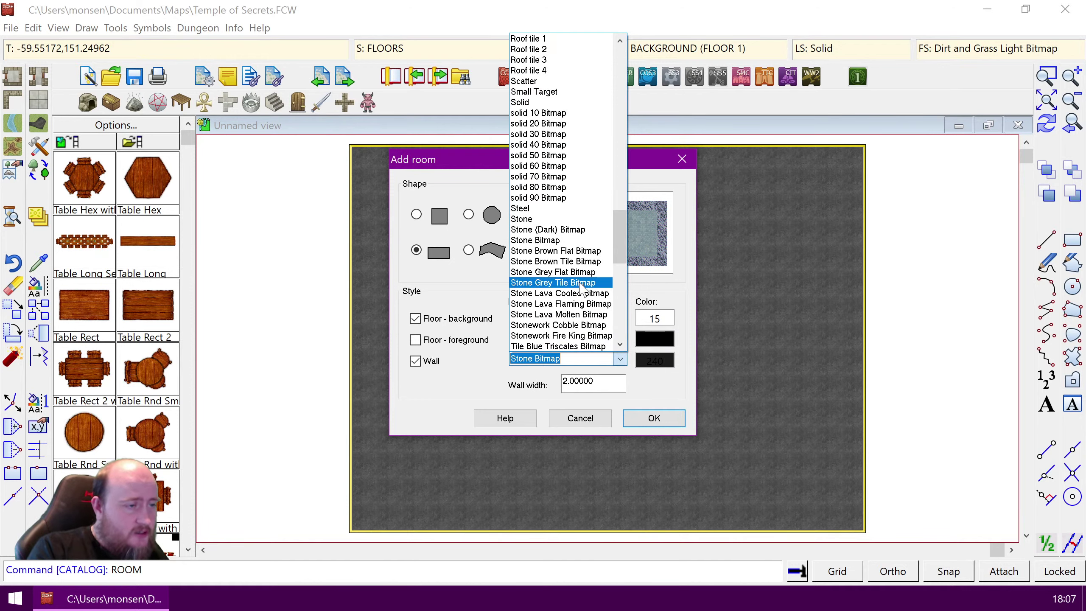
pyautogui.click(563, 272)
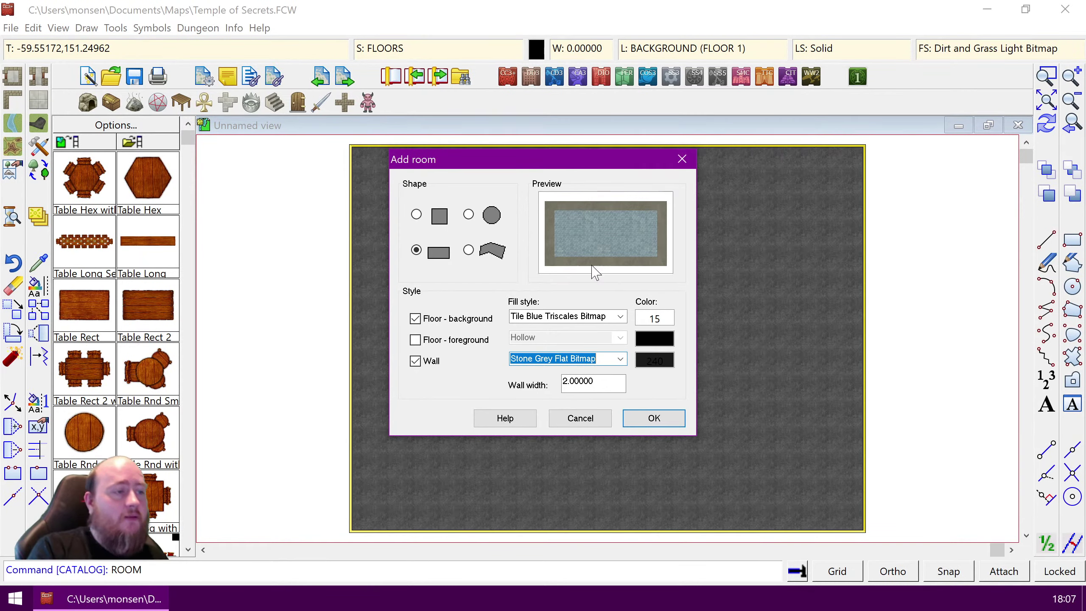
pyautogui.click(654, 427)
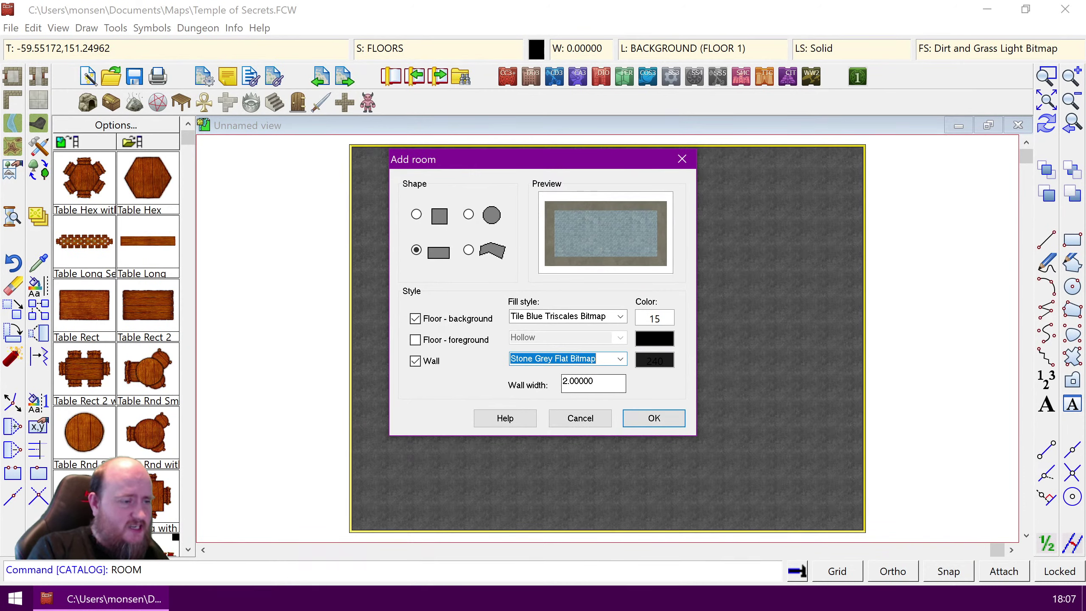
pyautogui.click(652, 419)
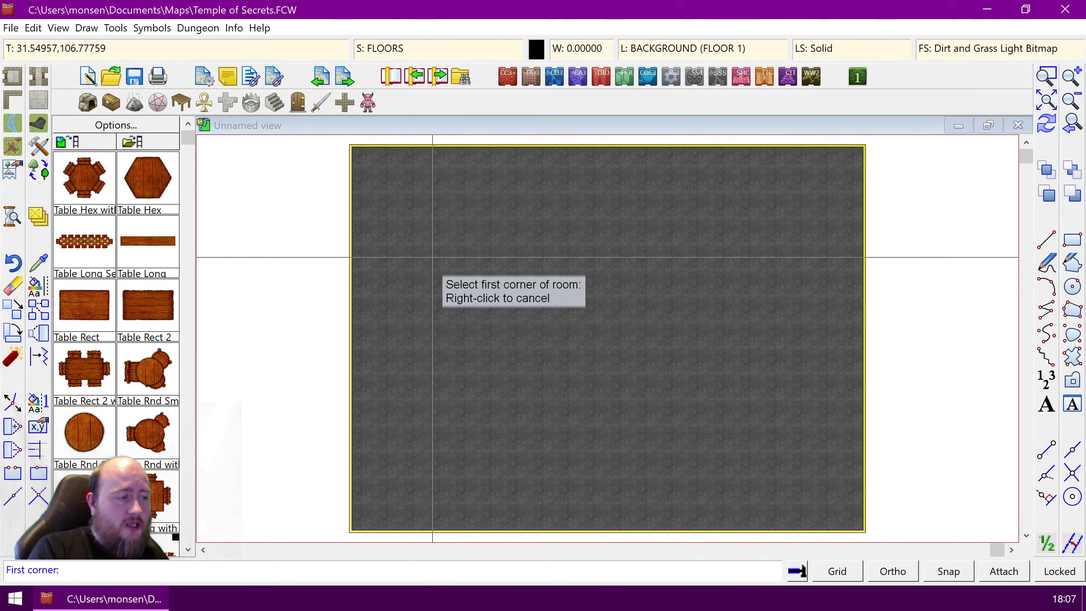
pyautogui.click(429, 259)
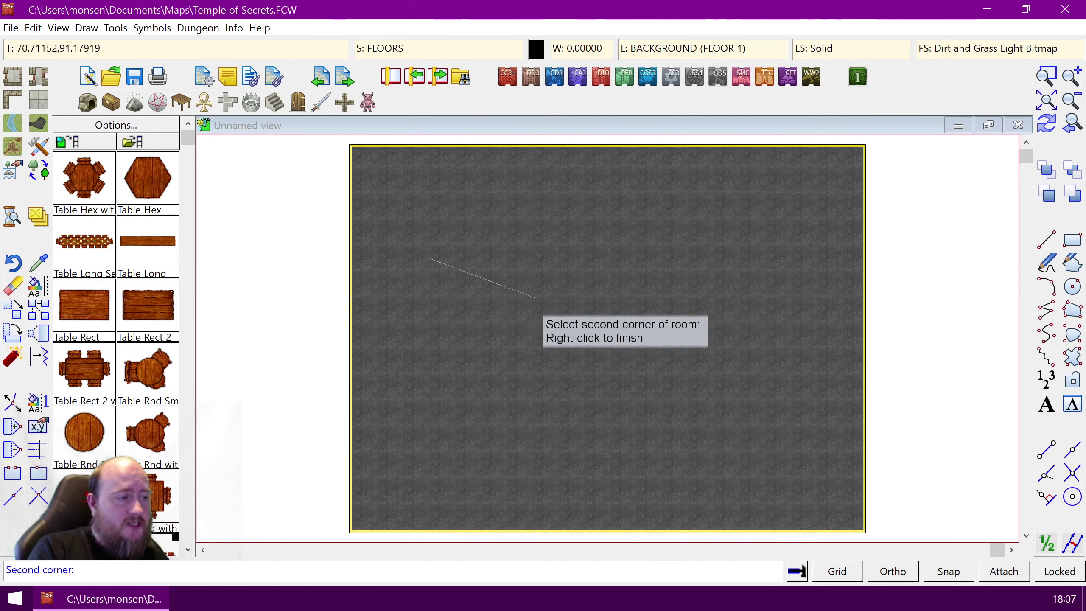
pyautogui.click(910, 572)
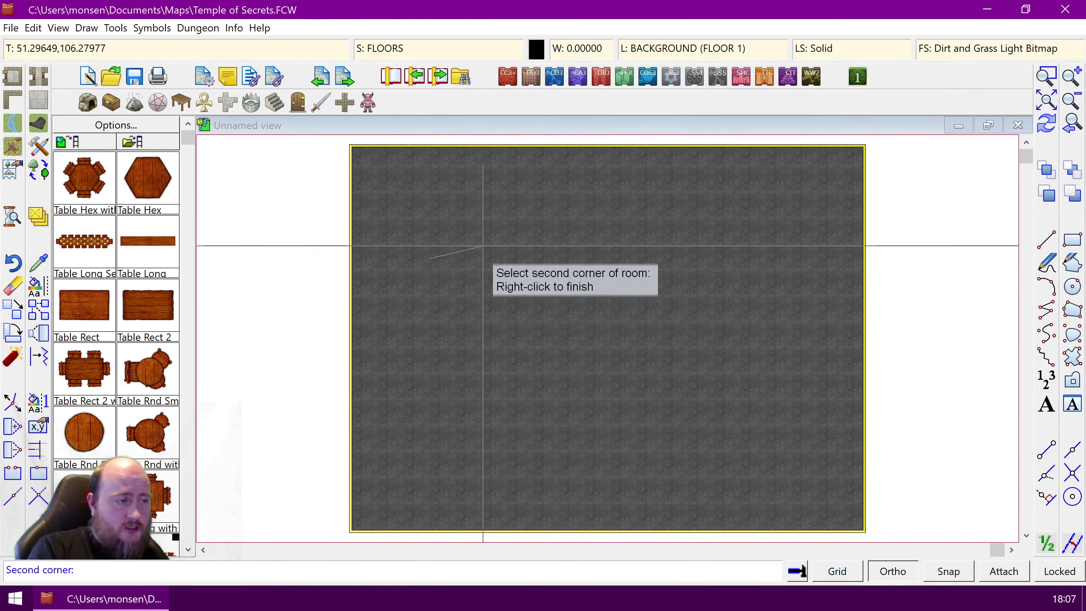
pyautogui.press('Escape')
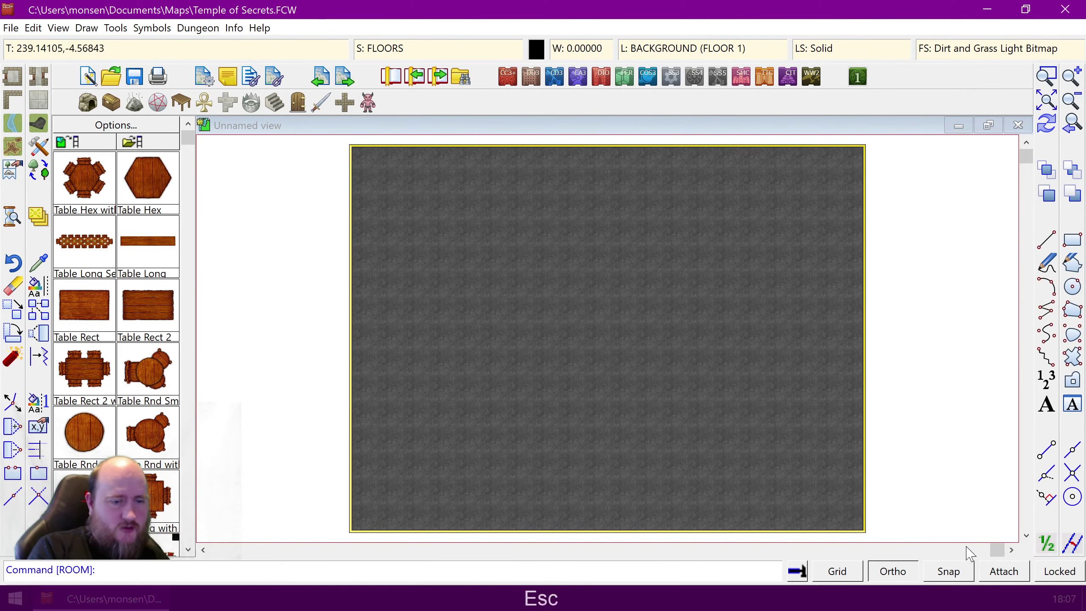
# Step: Turn on snapping, restart the room with the same settings, and select the 10' Grid, 2 Snap grid system
pyautogui.click(948, 571)
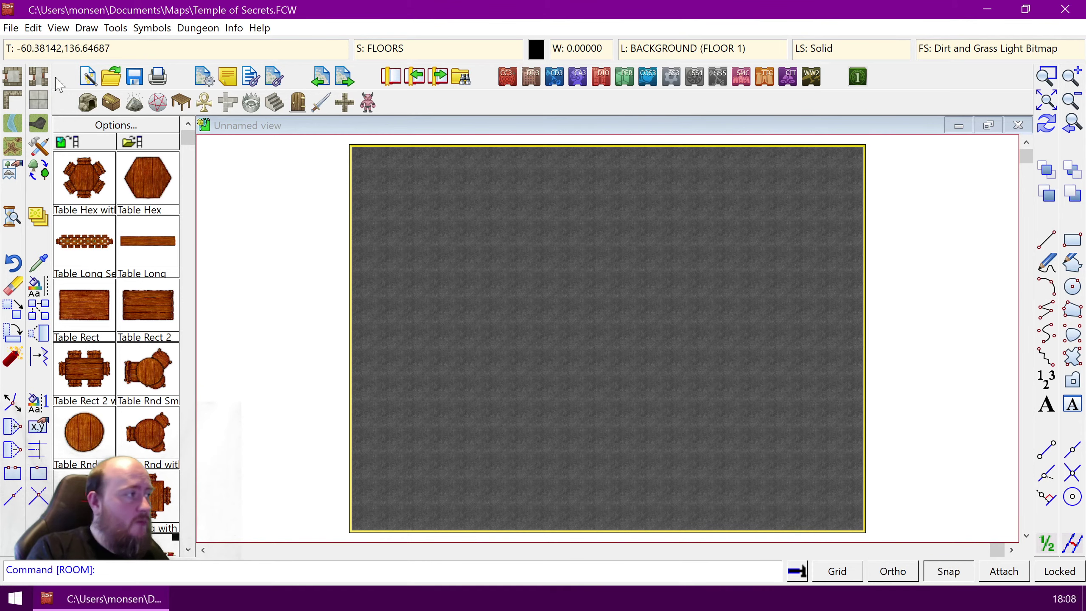
pyautogui.click(14, 80)
pyautogui.click(635, 418)
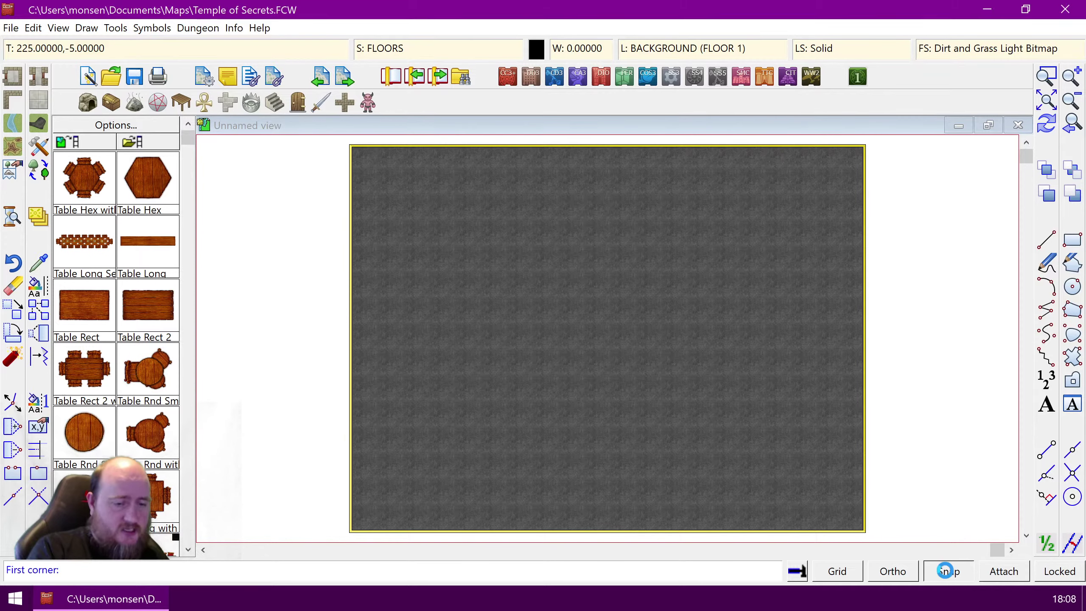
pyautogui.rightClick(944, 570)
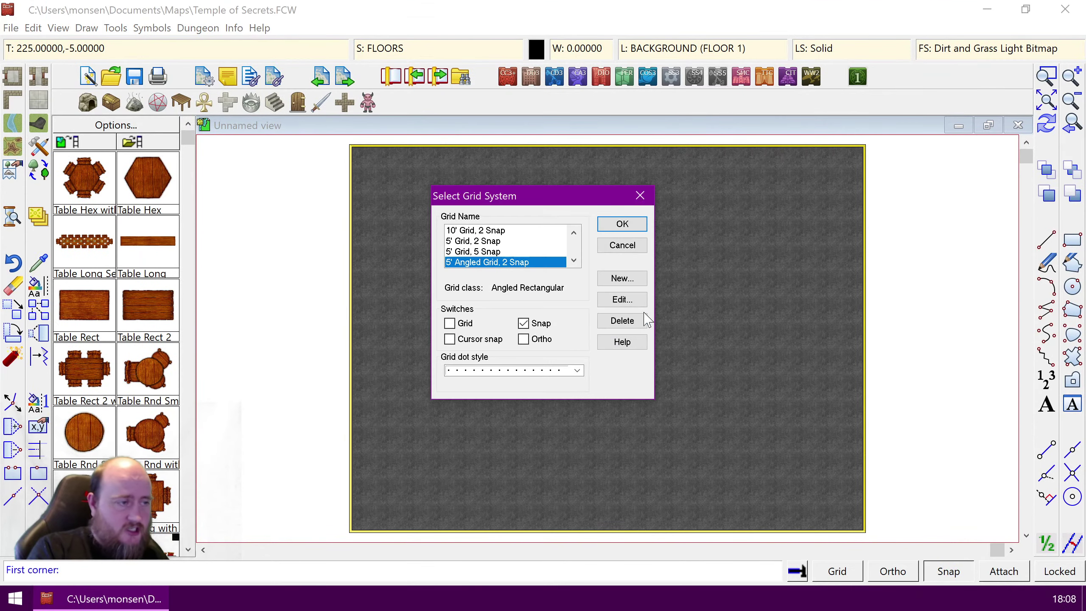
pyautogui.click(573, 232)
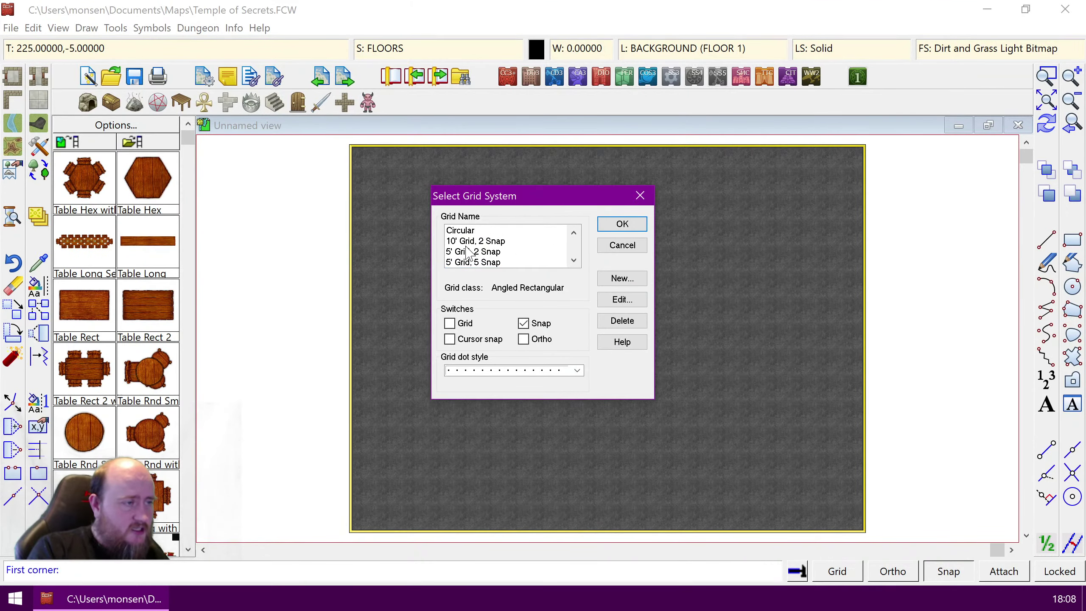
pyautogui.click(623, 224)
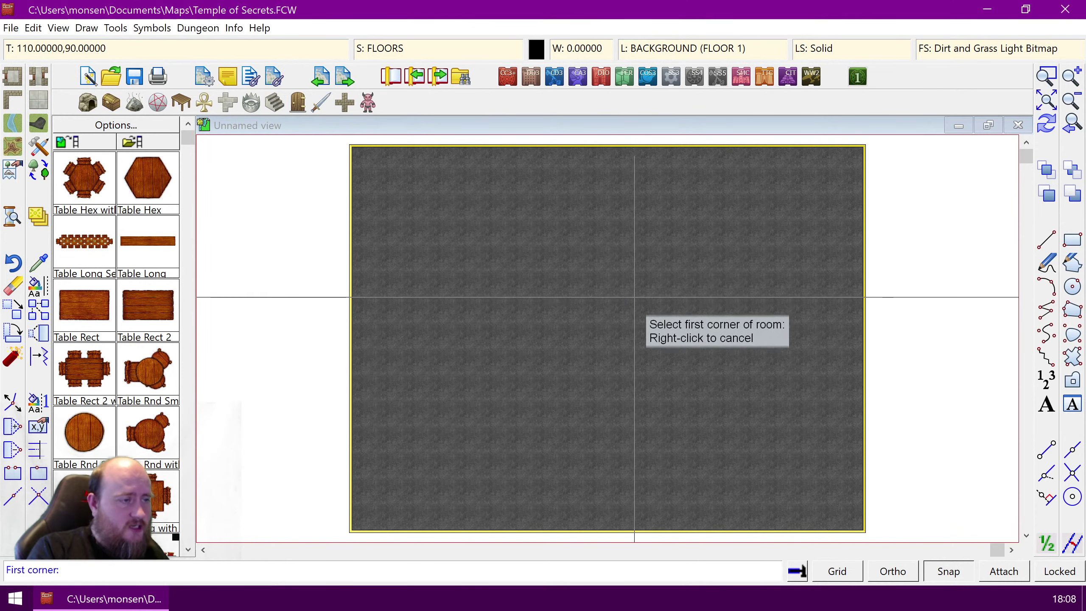
pyautogui.rightClick(954, 571)
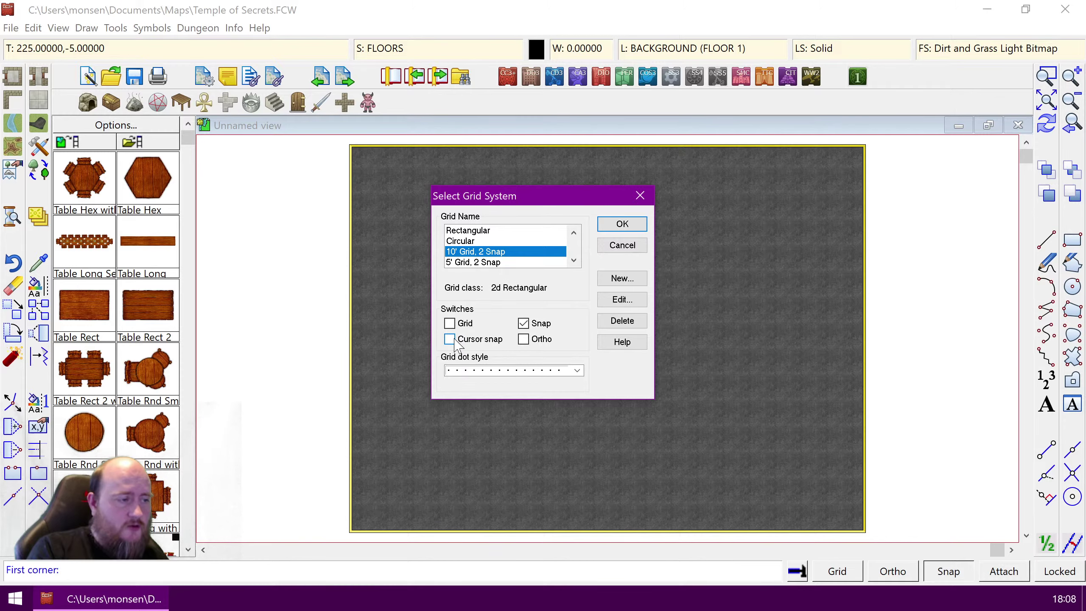
pyautogui.click(628, 224)
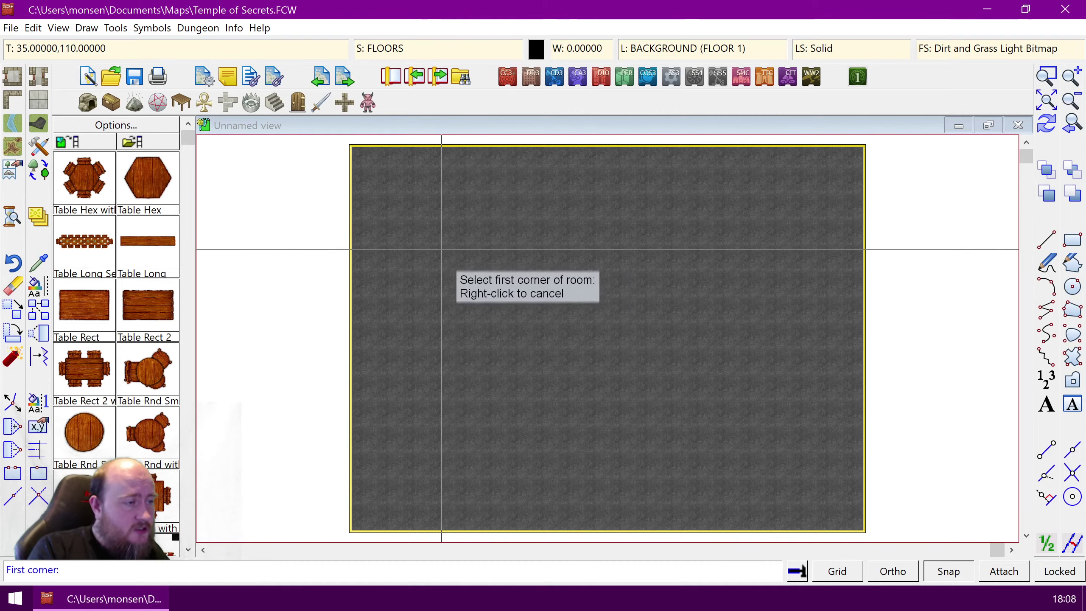
# Step: Draw the rectangular room 65 wide by 55 high, with its northwest corner at 25,115, and finish adding rooms
pyautogui.click(416, 236)
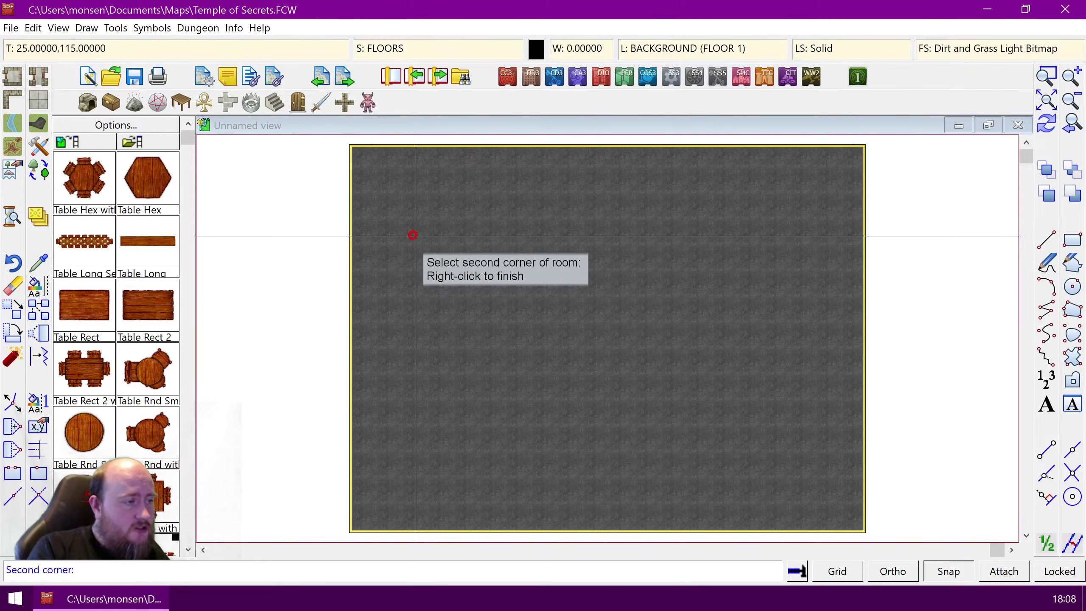
pyautogui.click(582, 236)
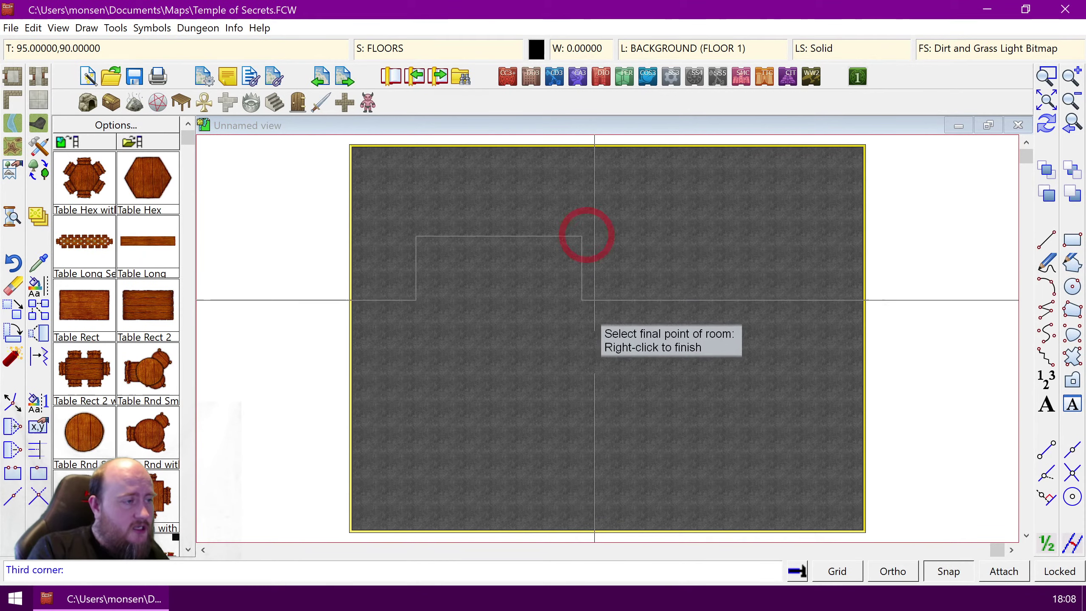
pyautogui.click(594, 376)
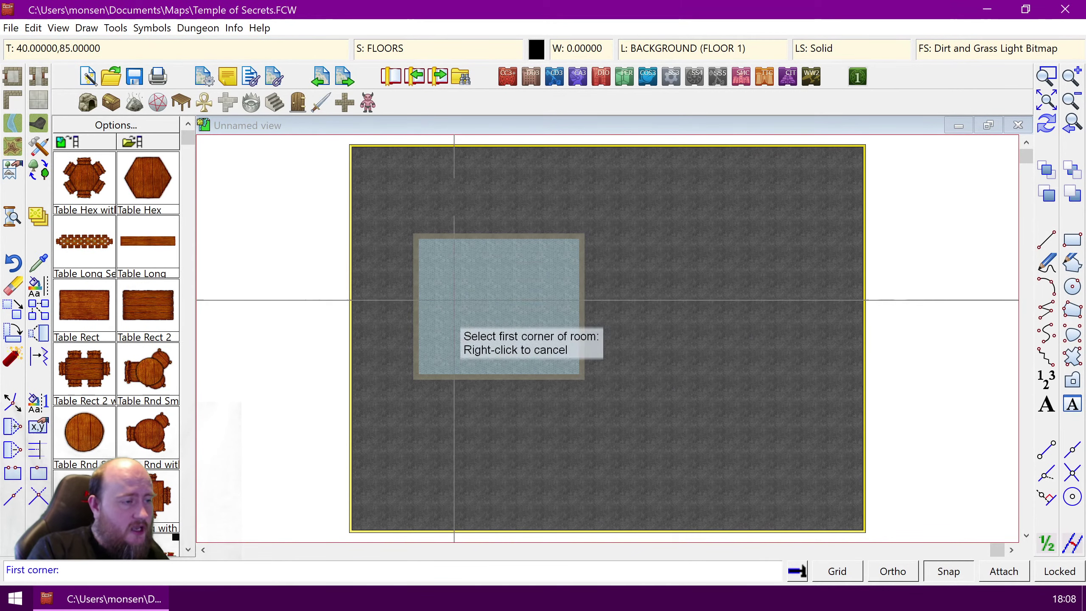
pyautogui.rightClick(618, 260)
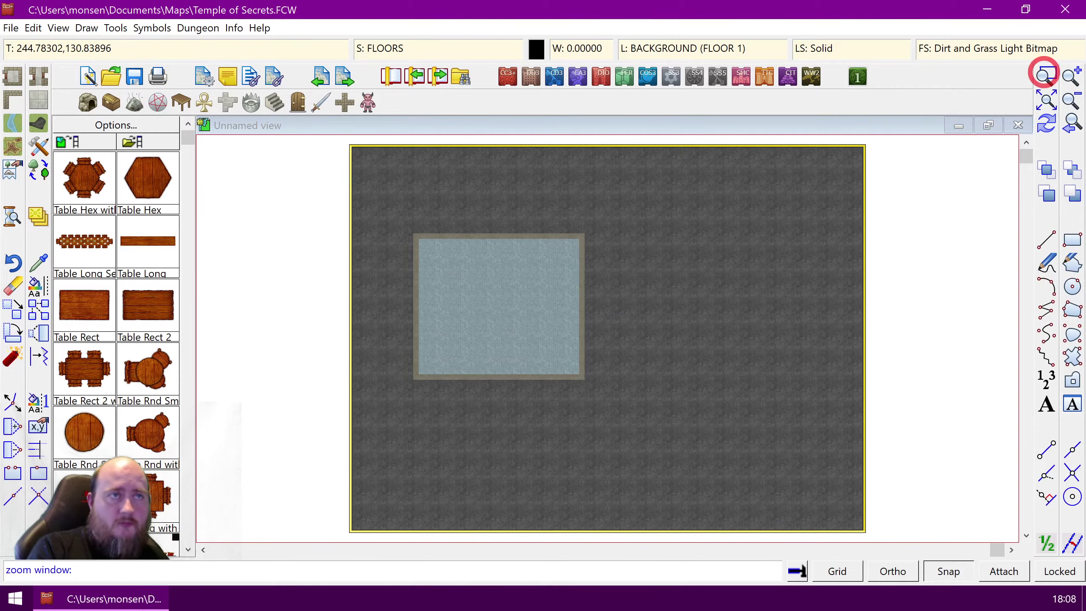
# Step: Measure the room's width along its north wall and its height along its east wall
pyautogui.click(403, 227)
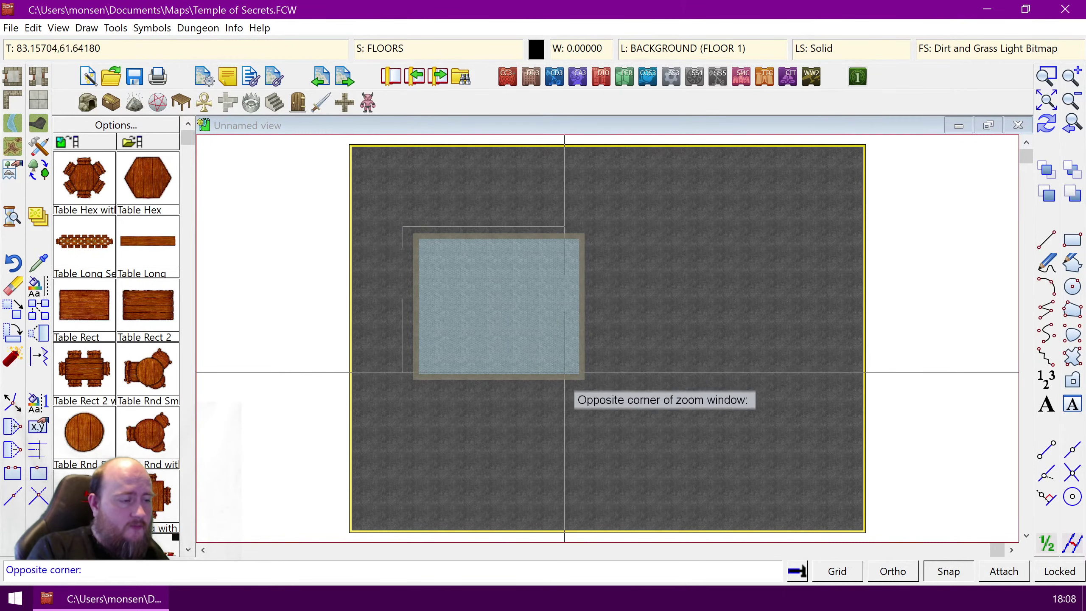
pyautogui.click(593, 396)
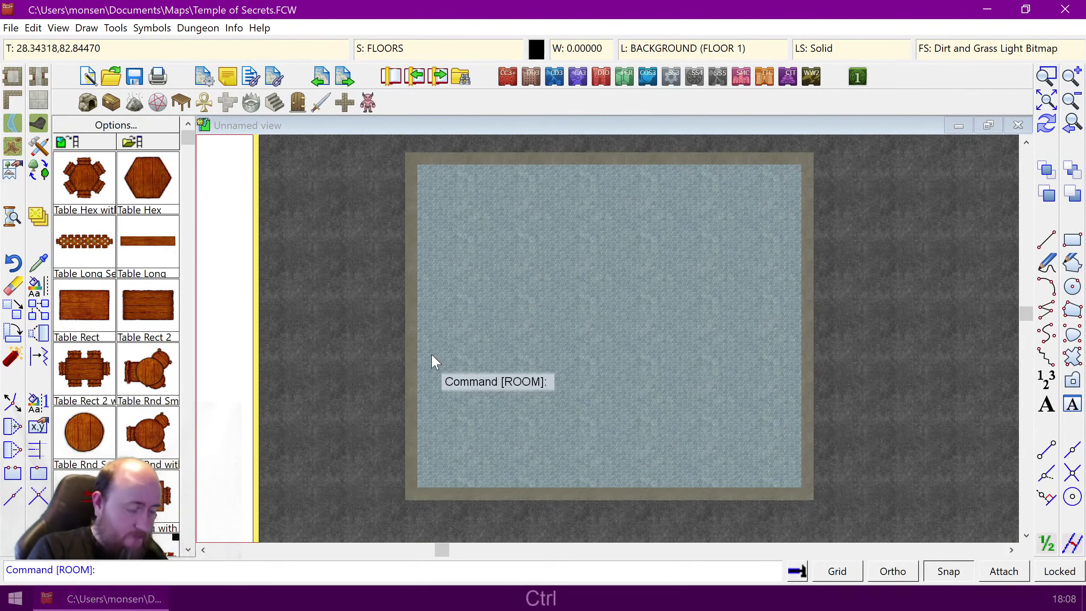
pyautogui.hotkey('ctrl', 'r')
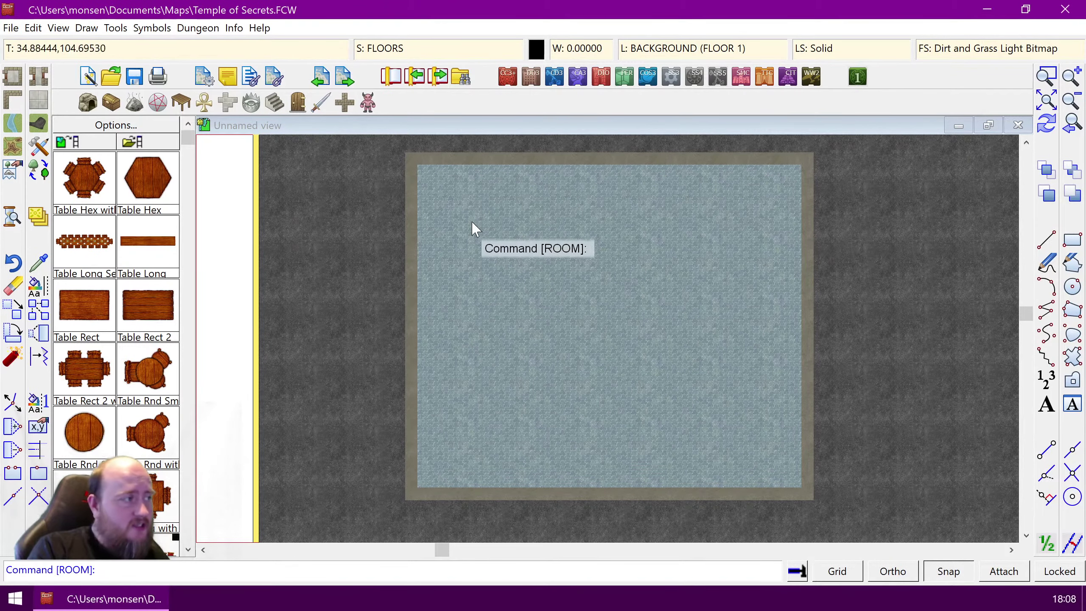
pyautogui.click(227, 29)
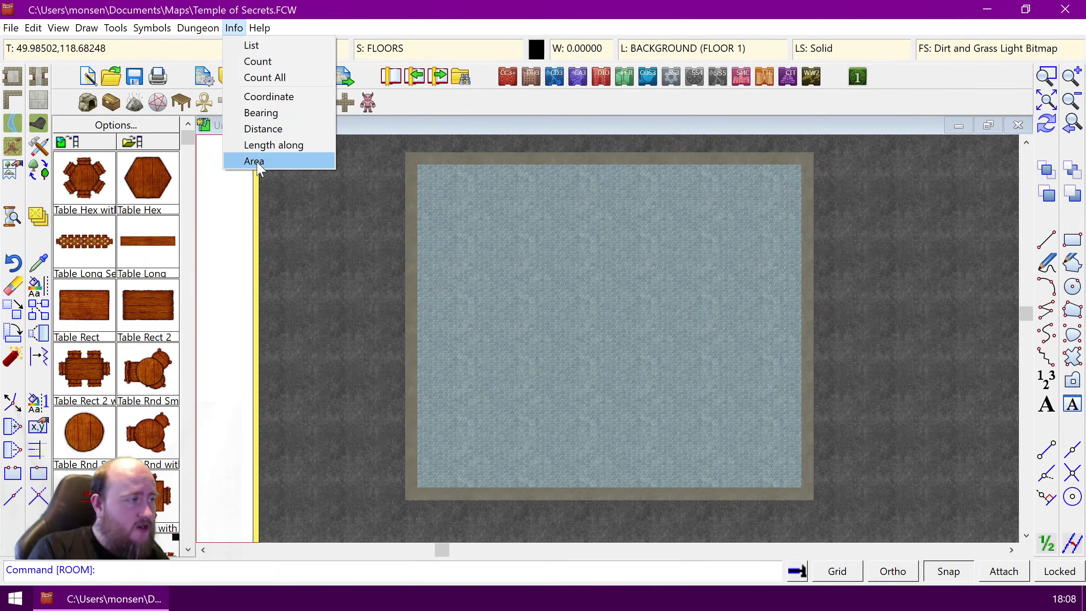
pyautogui.click(263, 130)
pyautogui.click(405, 153)
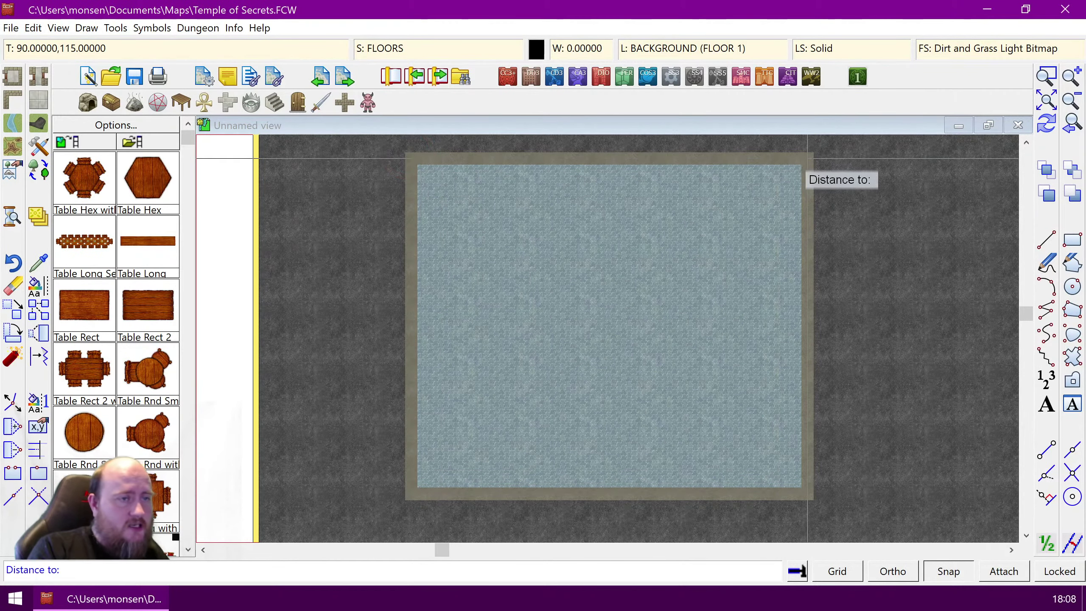
pyautogui.click(807, 159)
pyautogui.click(560, 356)
pyautogui.rightClick(807, 158)
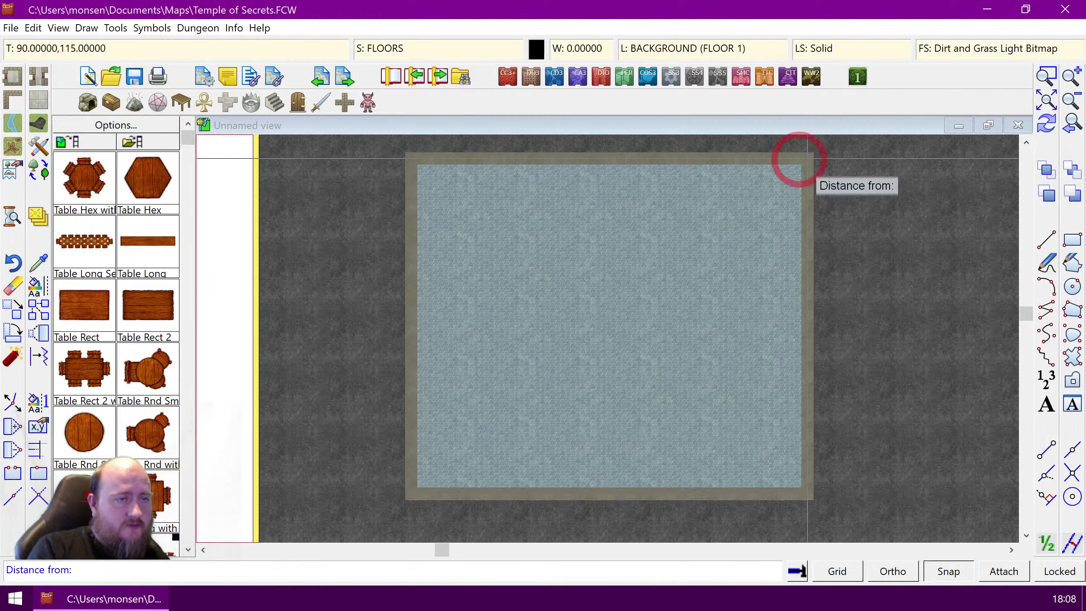
pyautogui.click(807, 159)
pyautogui.click(807, 499)
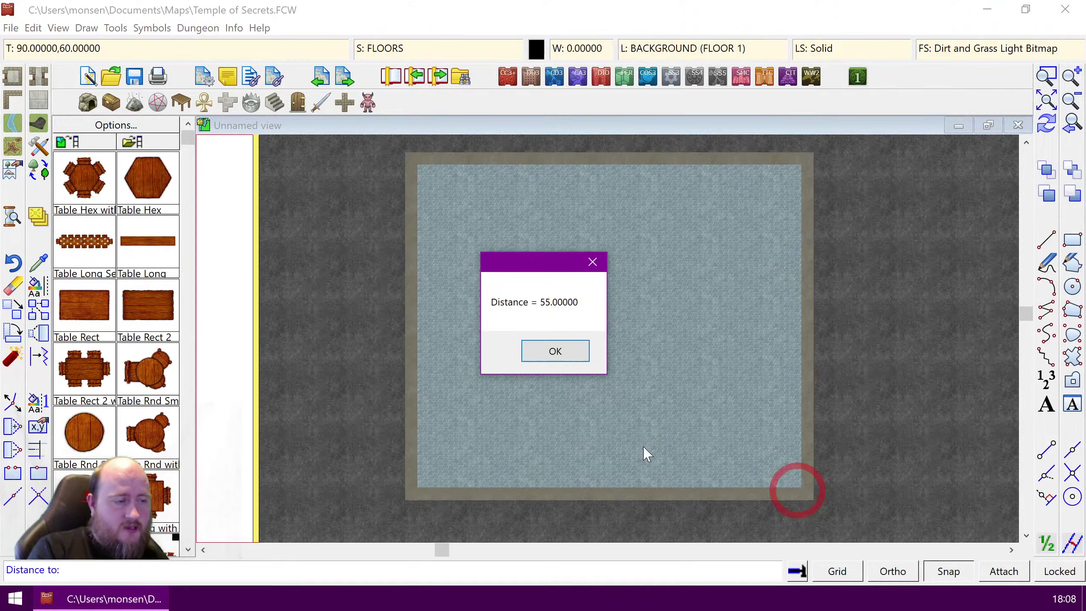
pyautogui.click(555, 351)
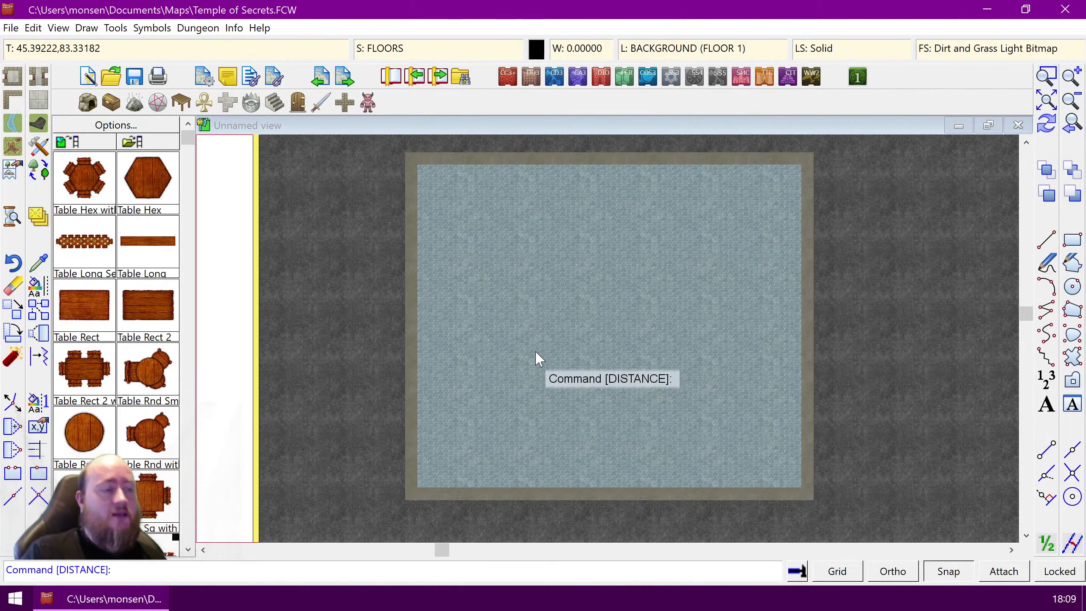
# Step: Activate the sheet effects for the drawing
pyautogui.click(42, 220)
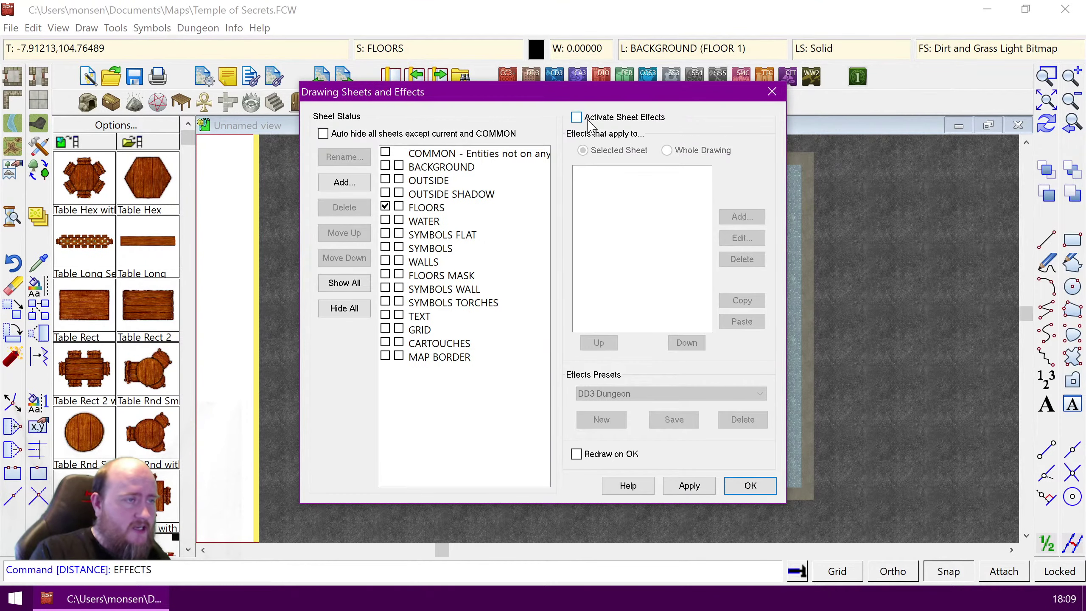
pyautogui.click(752, 486)
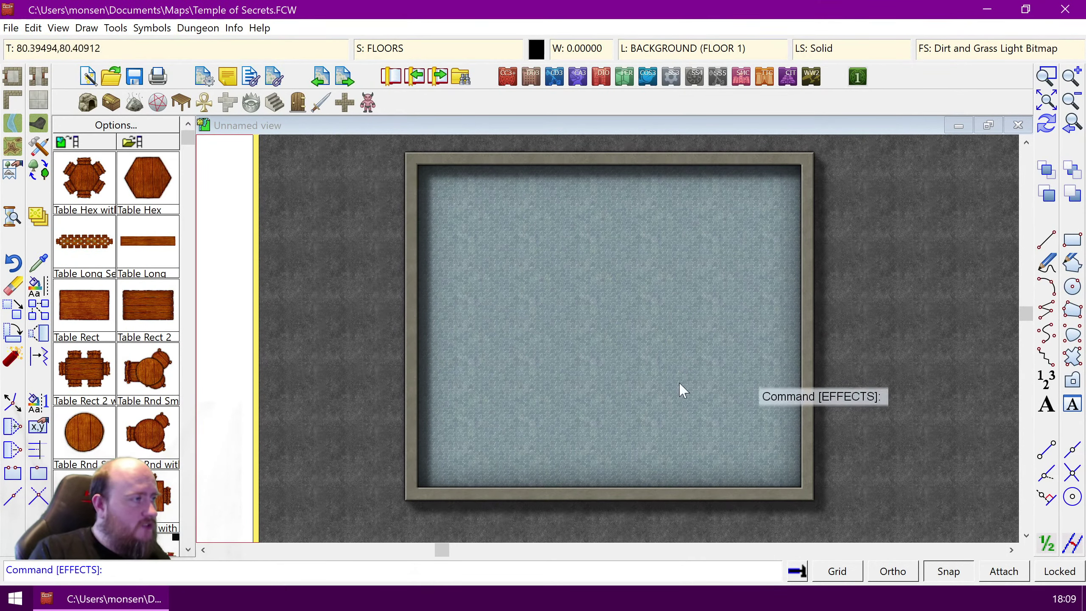
# Step: Place an open double reinforced door (Door Dbl Rnfrcd) near the middle of the room's west wall and finish symbol placement
pyautogui.click(294, 106)
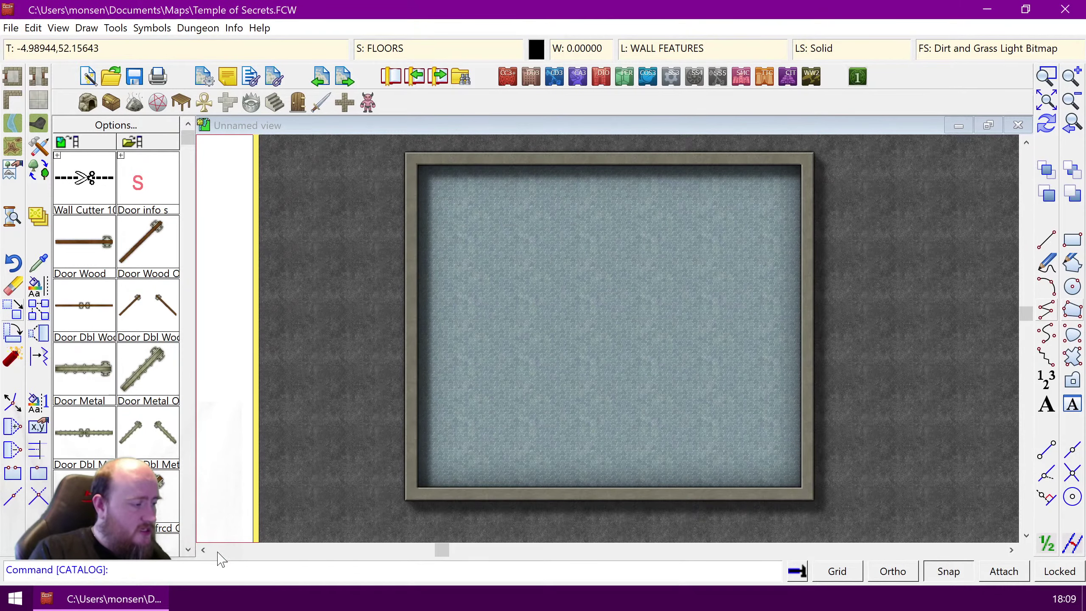
pyautogui.click(186, 551)
pyautogui.click(186, 551)
pyautogui.click(186, 551)
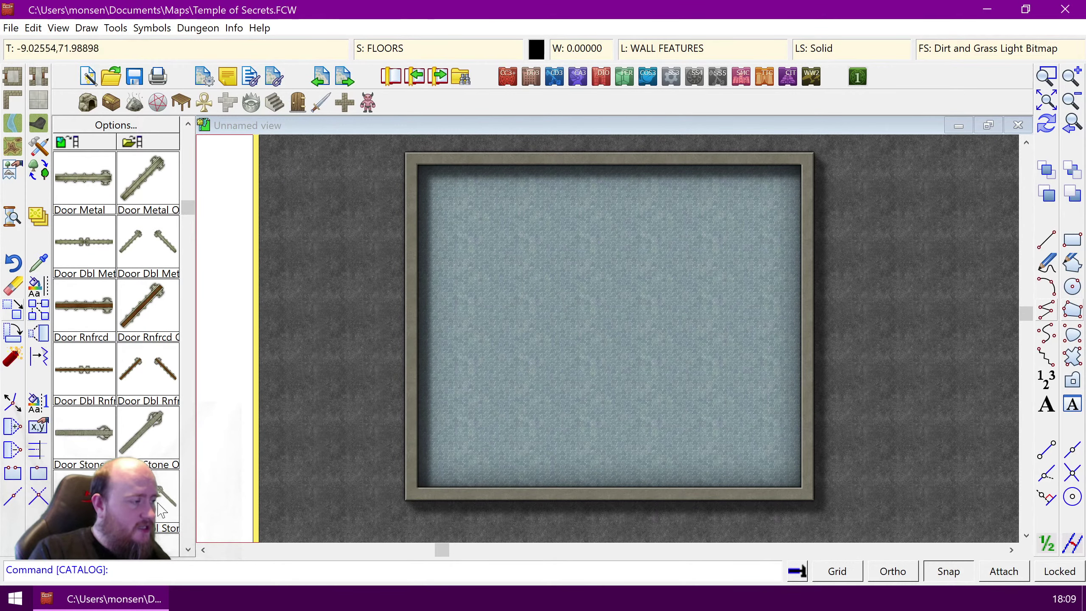
pyautogui.click(142, 373)
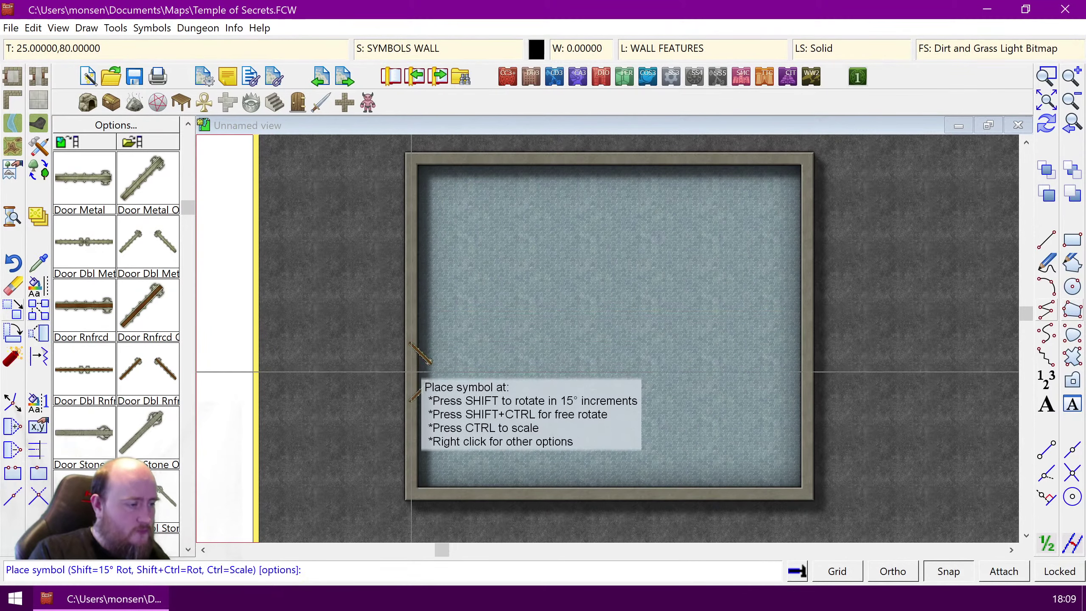
pyautogui.click(411, 316)
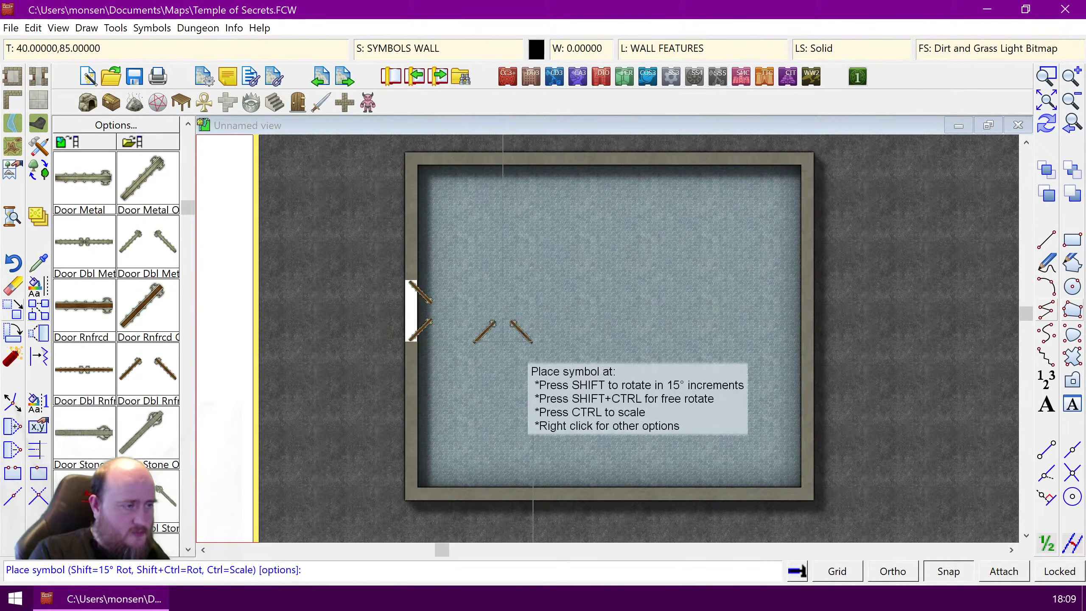
pyautogui.hotkey('ctrl', 'r')
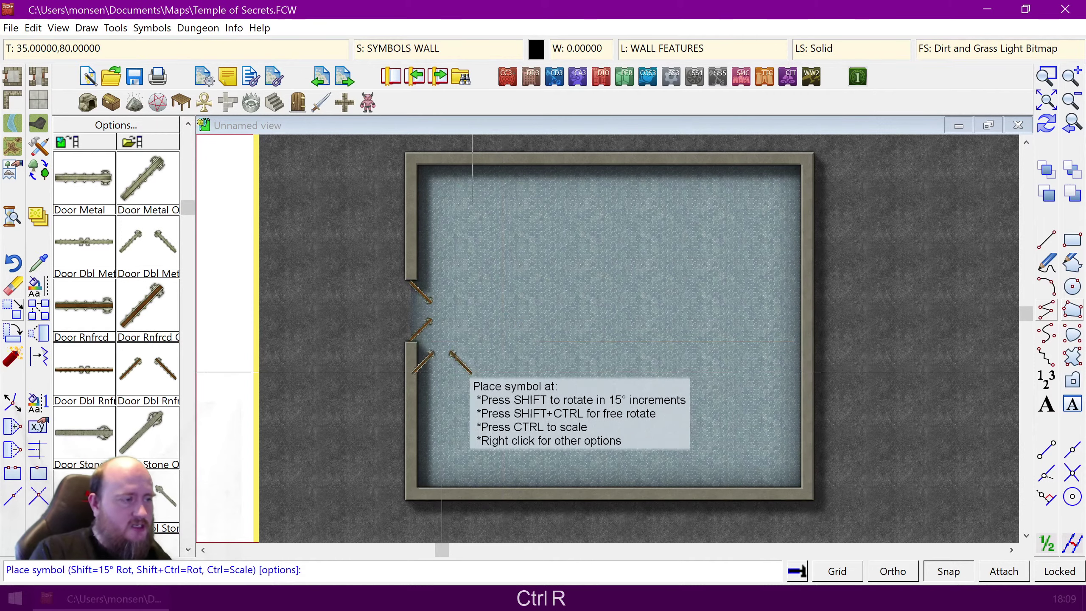
pyautogui.rightClick(503, 250)
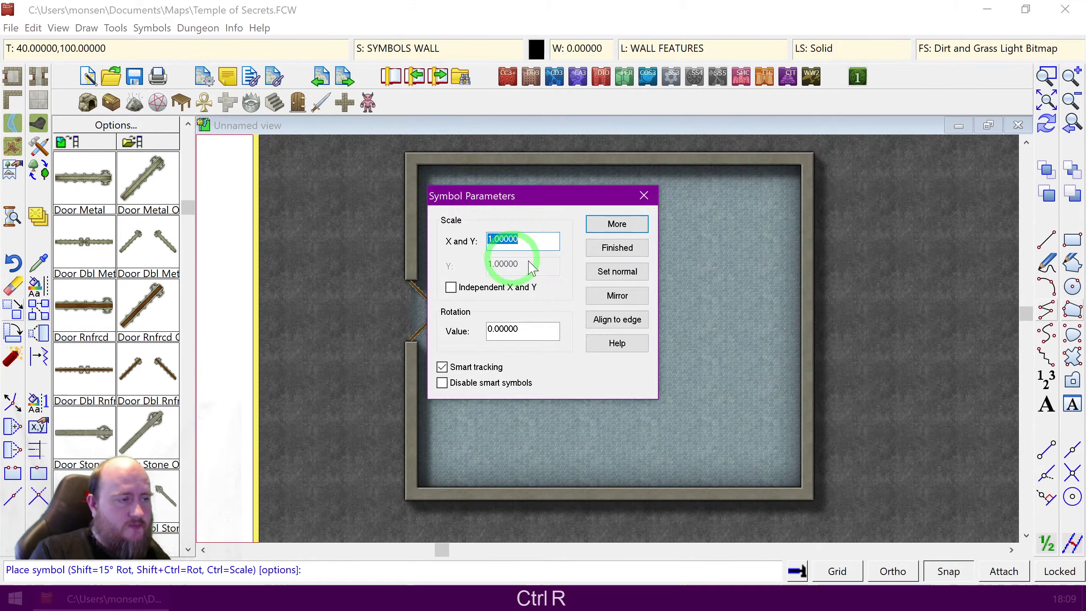
pyautogui.click(627, 246)
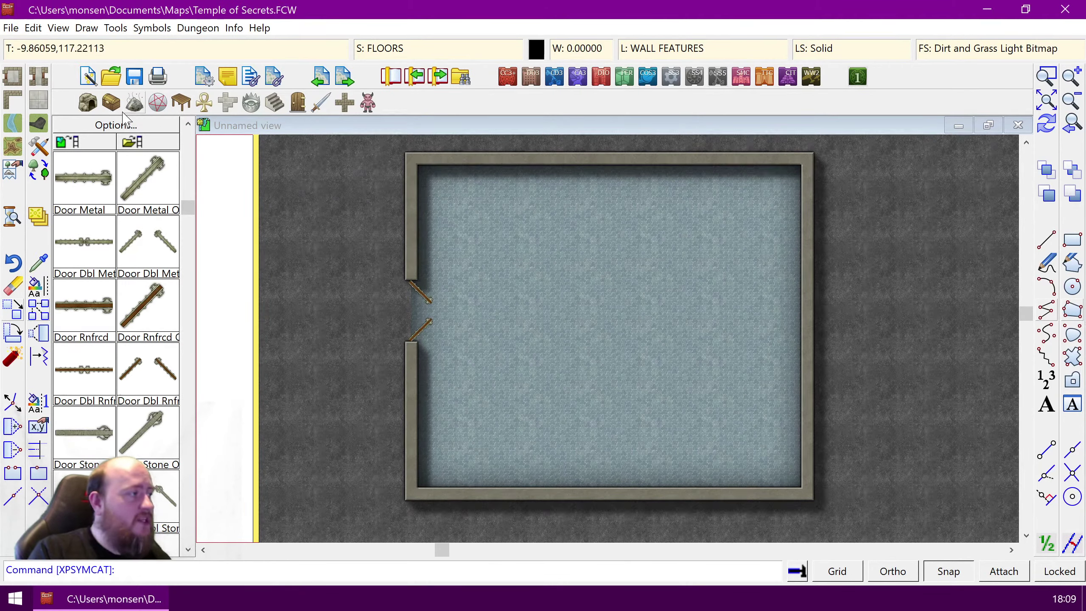
# Step: Choose the Wall, Stone drawing tool in place of the default wall tool and start its path
pyautogui.click(9, 104)
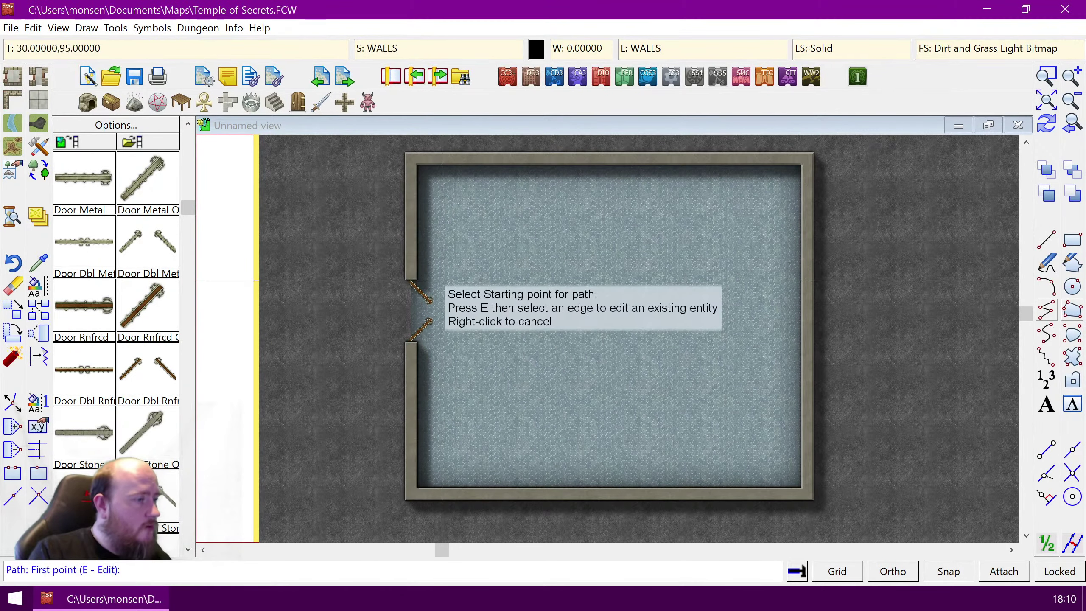
pyautogui.press('Escape')
pyautogui.rightClick(9, 105)
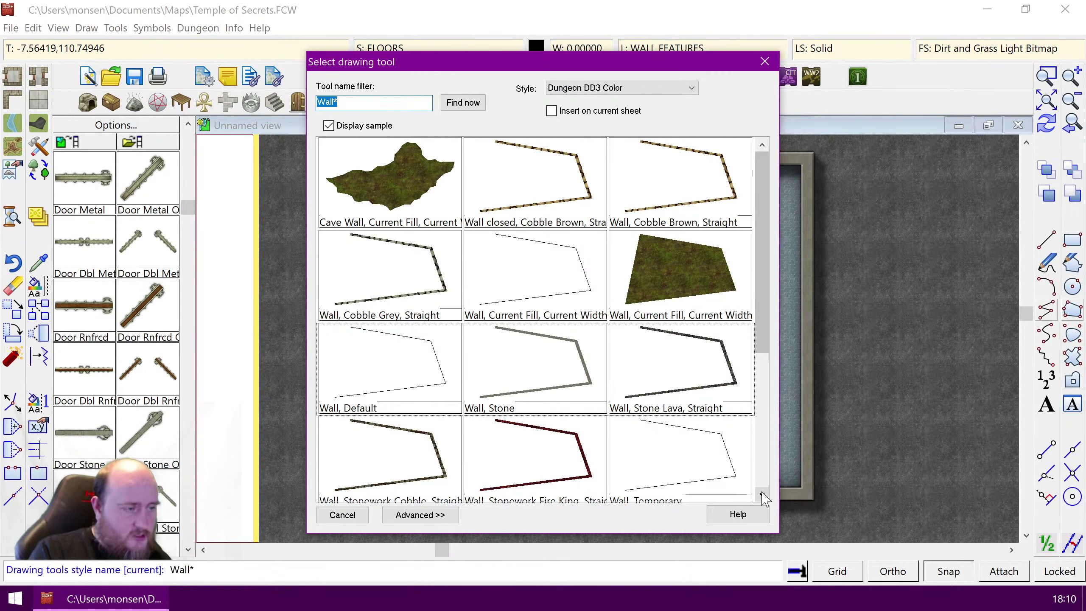
pyautogui.doubleClick(573, 366)
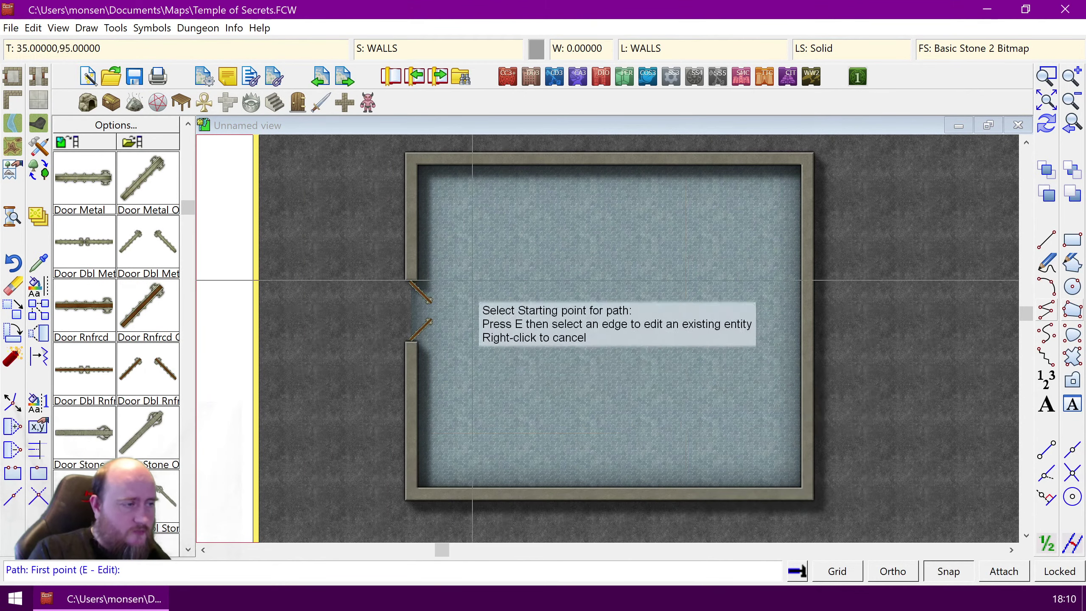
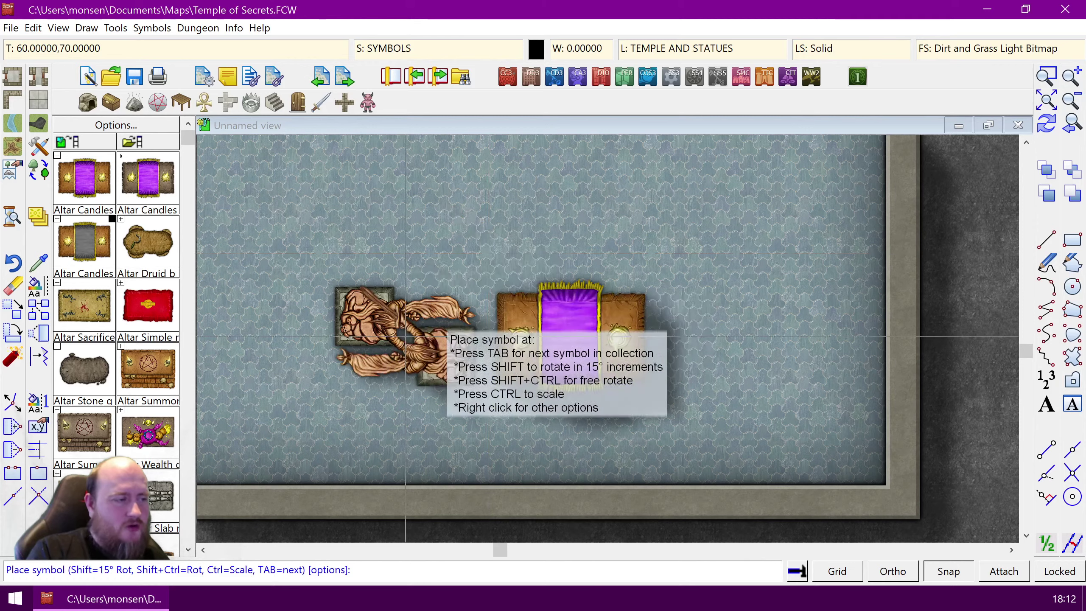
# Step: Rotate the next Male Statue symbol to 270 degrees, matching the statue west of the altar
pyautogui.click(322, 337)
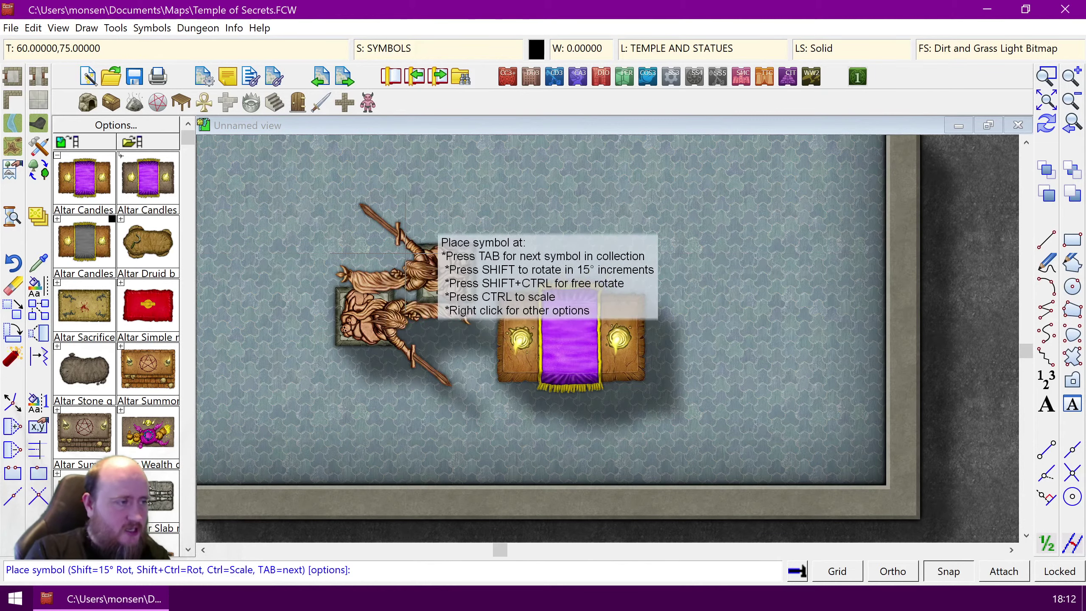
pyautogui.press('Up')
pyautogui.press('Right')
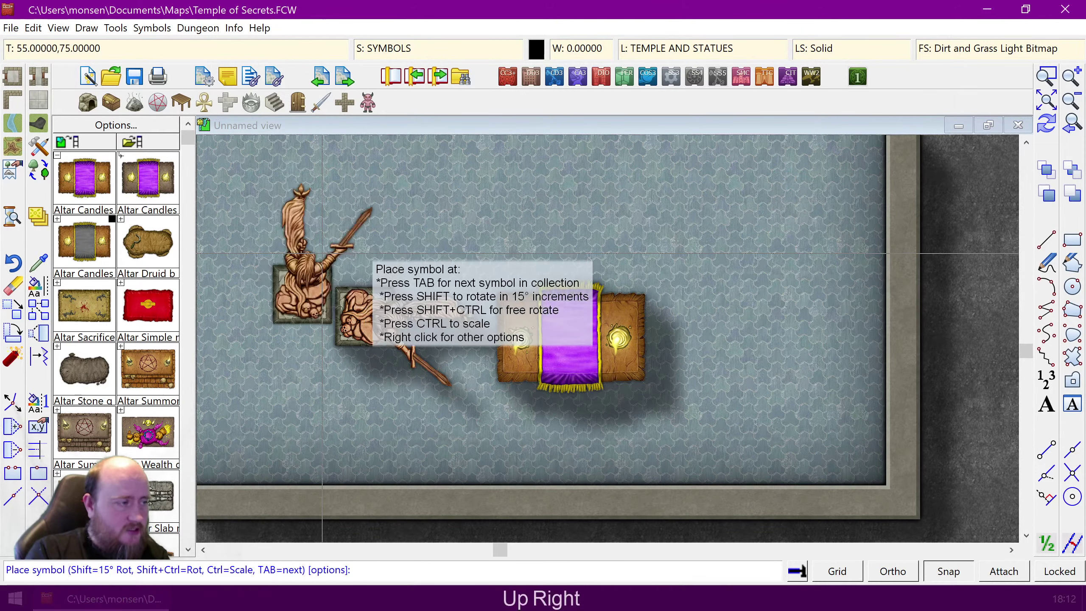
pyautogui.press('Down')
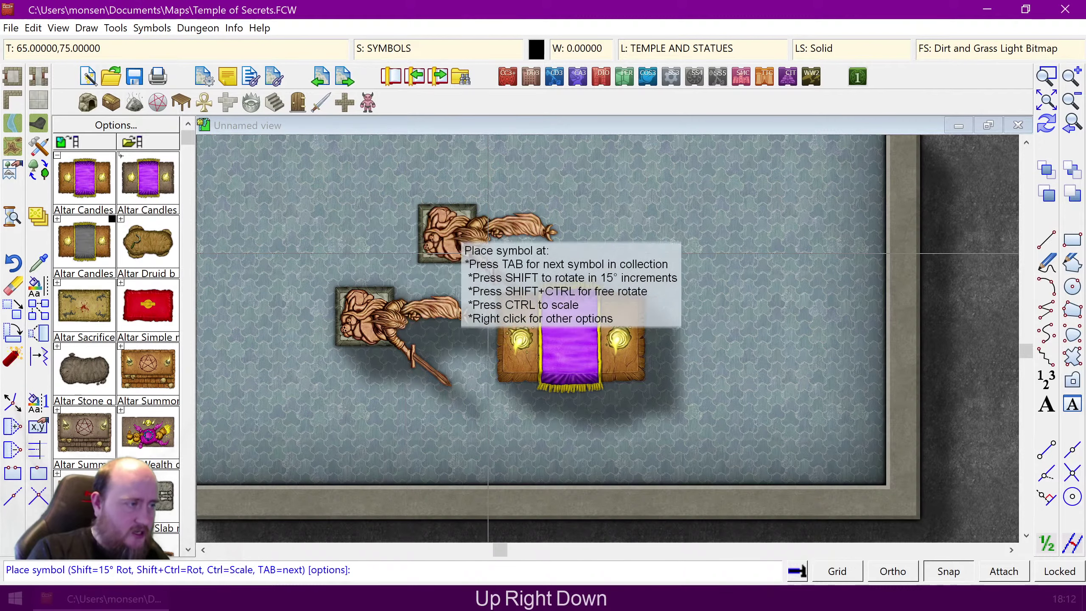
# Step: Try to mirror the statue symbol with the standard Mirror option in its symbol parameters
pyautogui.rightClick(384, 227)
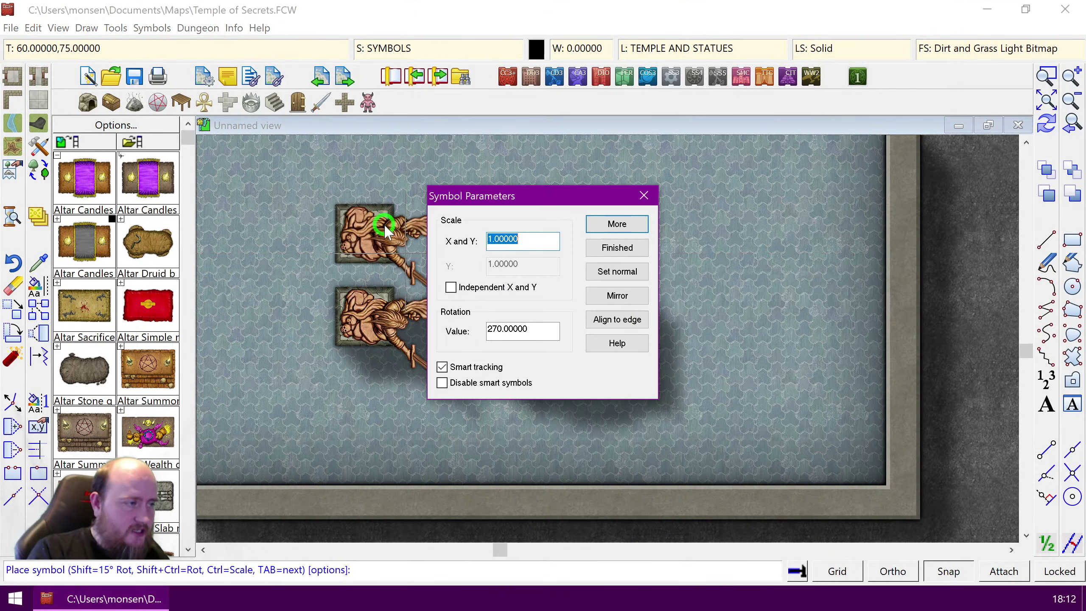
pyautogui.click(614, 299)
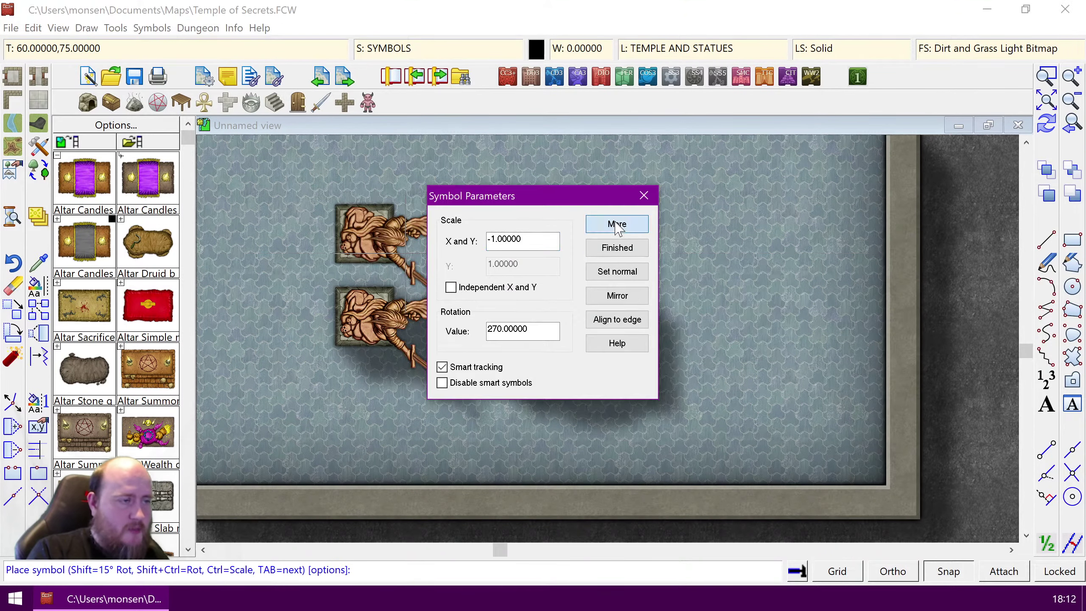
pyautogui.click(617, 247)
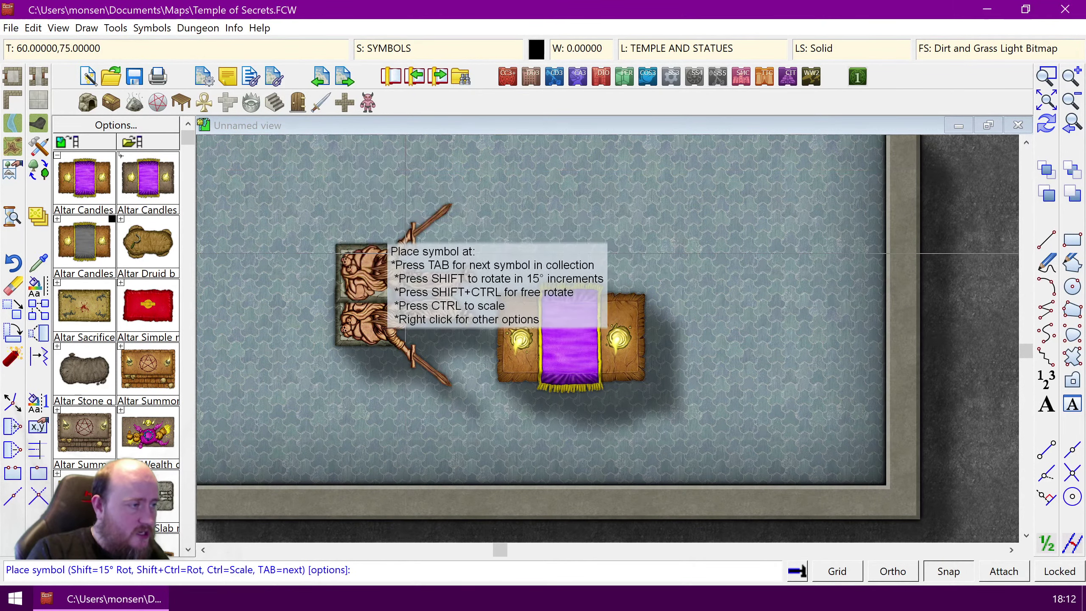
# Step: Make the statue symbol's X and Y scales independent, with X at 1 and Y at -1
pyautogui.rightClick(405, 253)
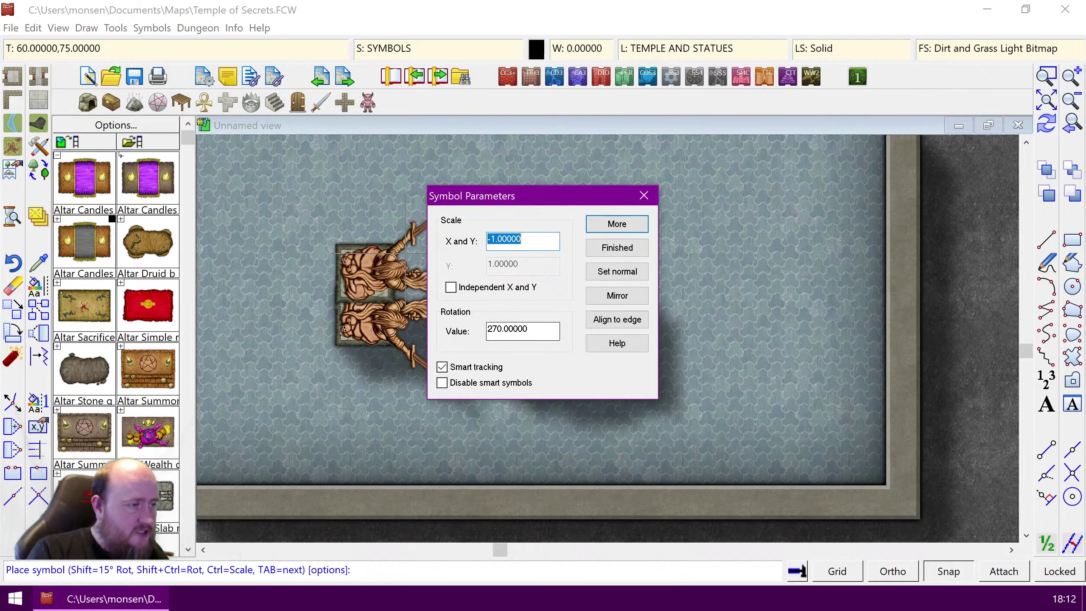
pyautogui.click(451, 287)
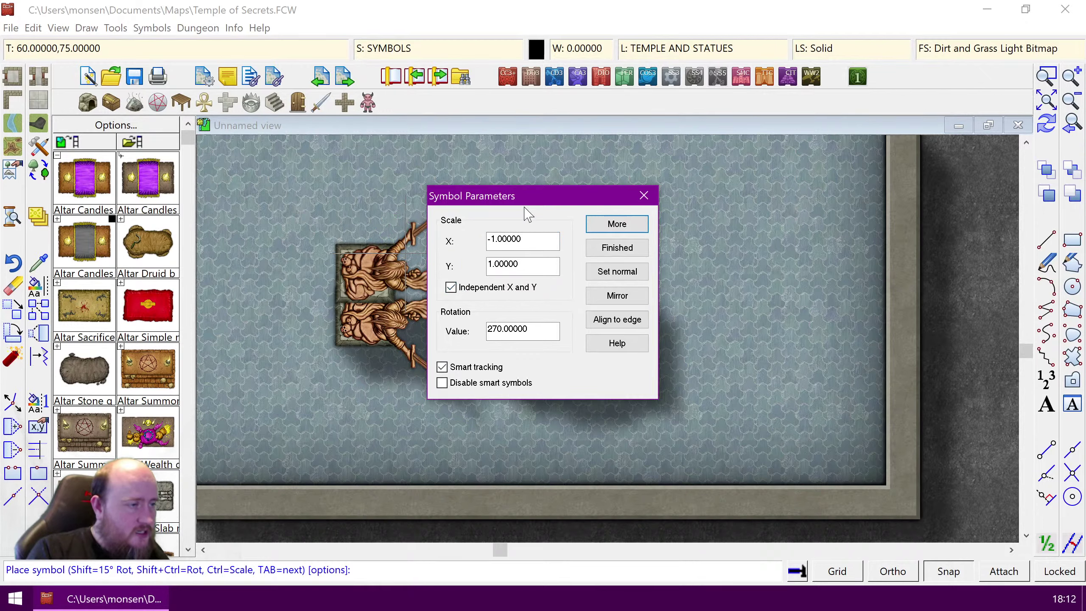
pyautogui.moveTo(529, 199); pyautogui.dragTo(606, 189)
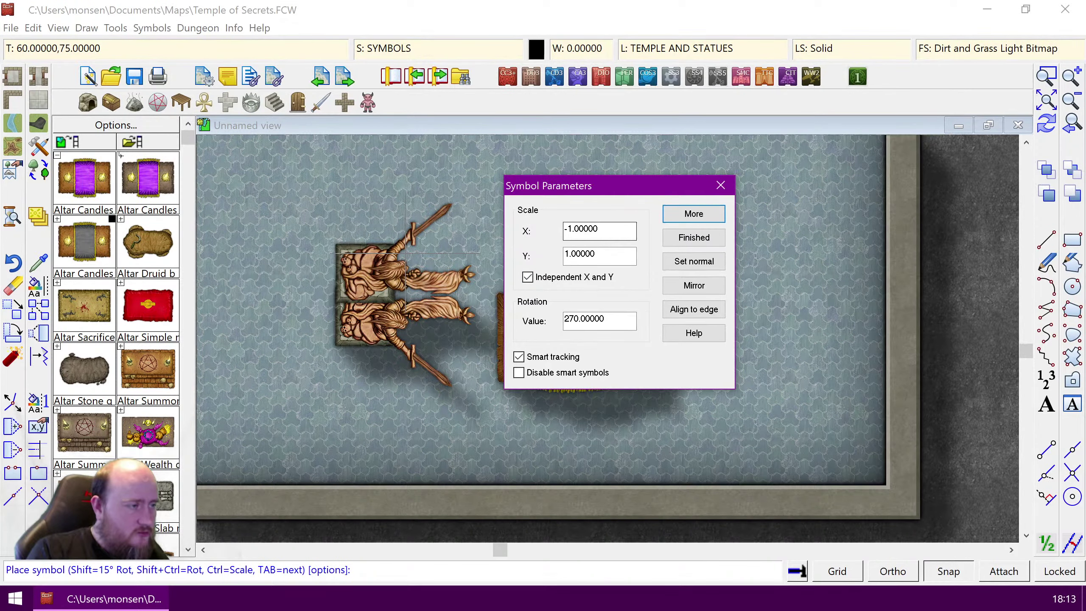
pyautogui.doubleClick(610, 231)
pyautogui.write('1')
pyautogui.click(603, 256)
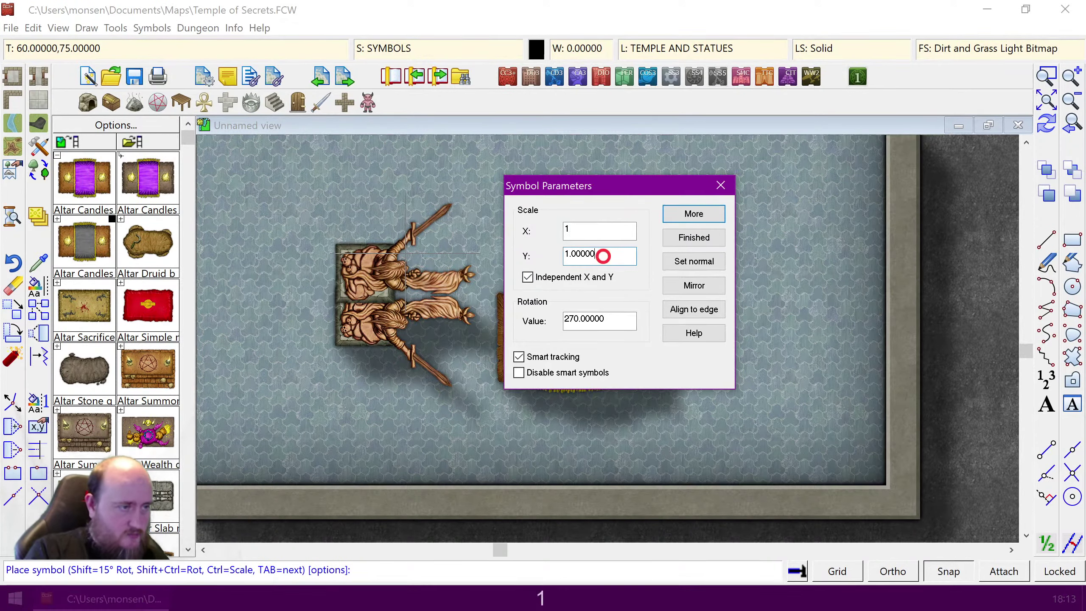
pyautogui.write('-')
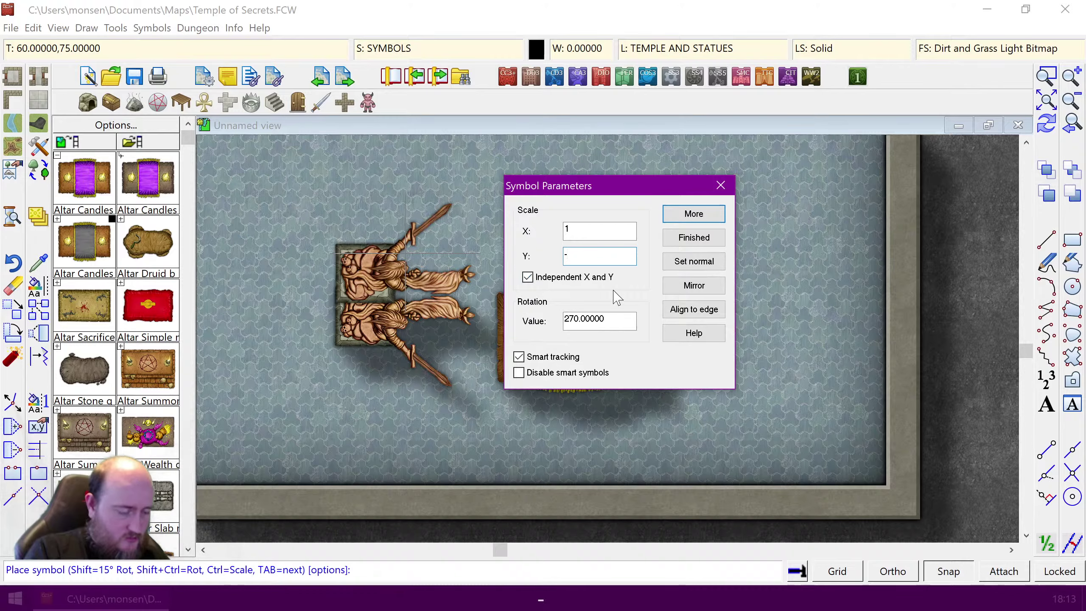
pyautogui.write('1')
pyautogui.click(693, 237)
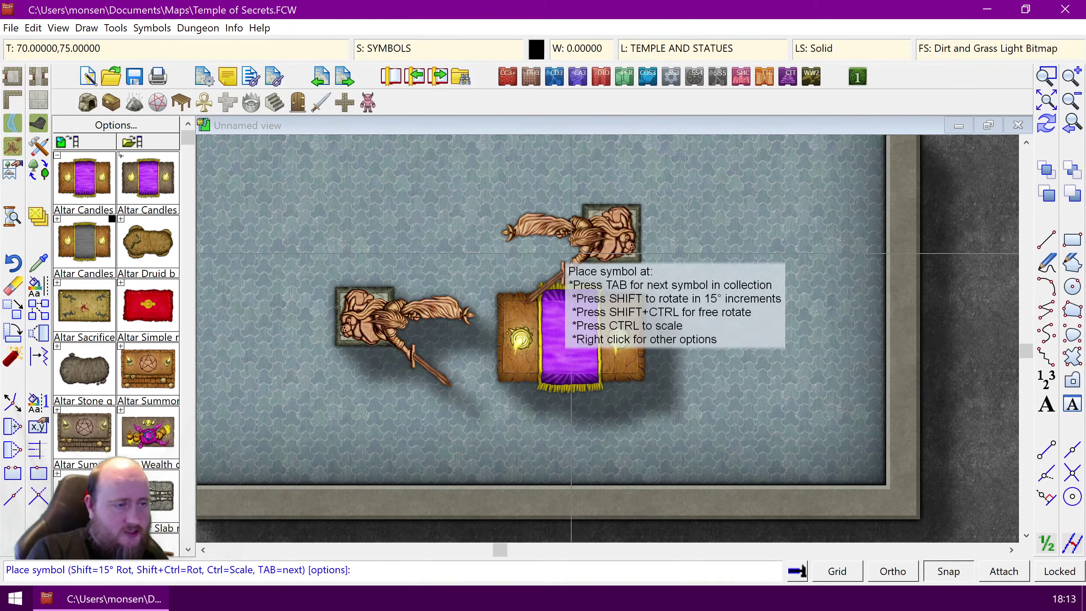
# Step: Examine the statue symbol's X and Y scale values in its parameters to see which axis is mirrored
pyautogui.rightClick(572, 253)
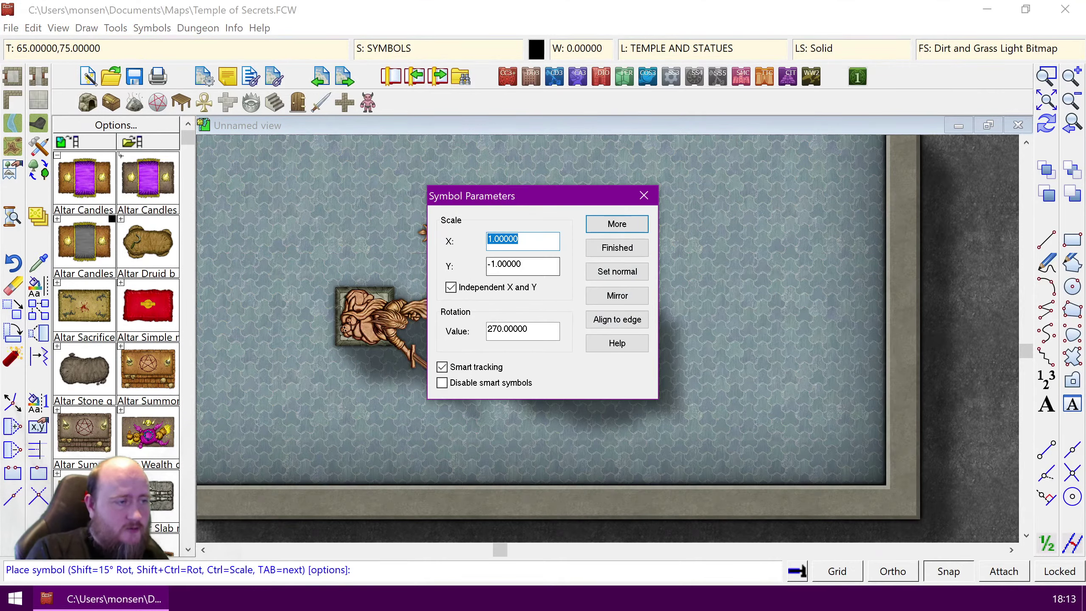
pyautogui.press('Tab')
pyautogui.hotkey('shift', 'Tab')
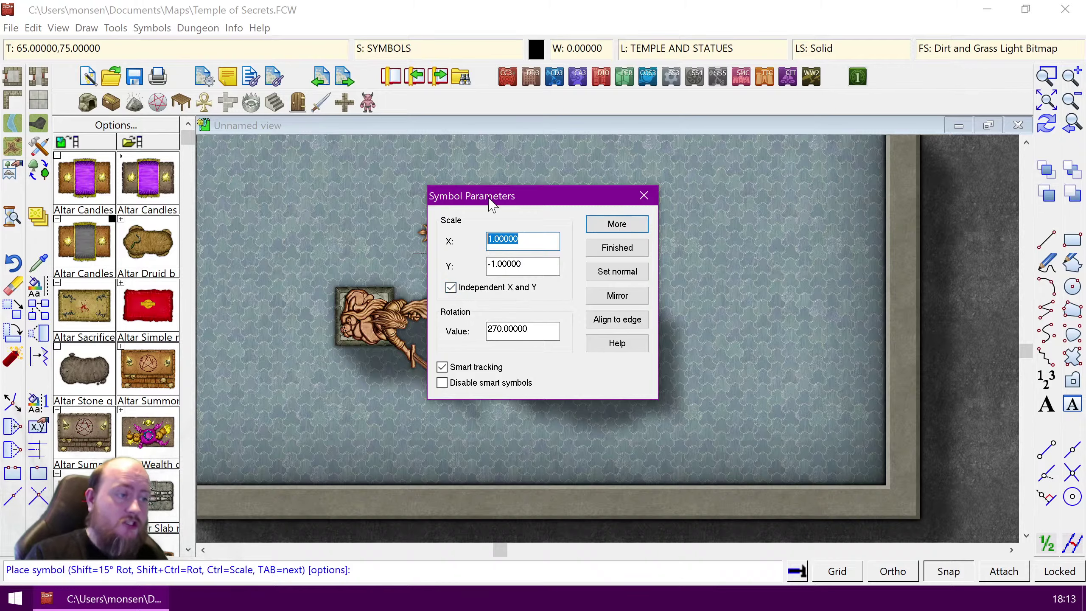
pyautogui.click(521, 262)
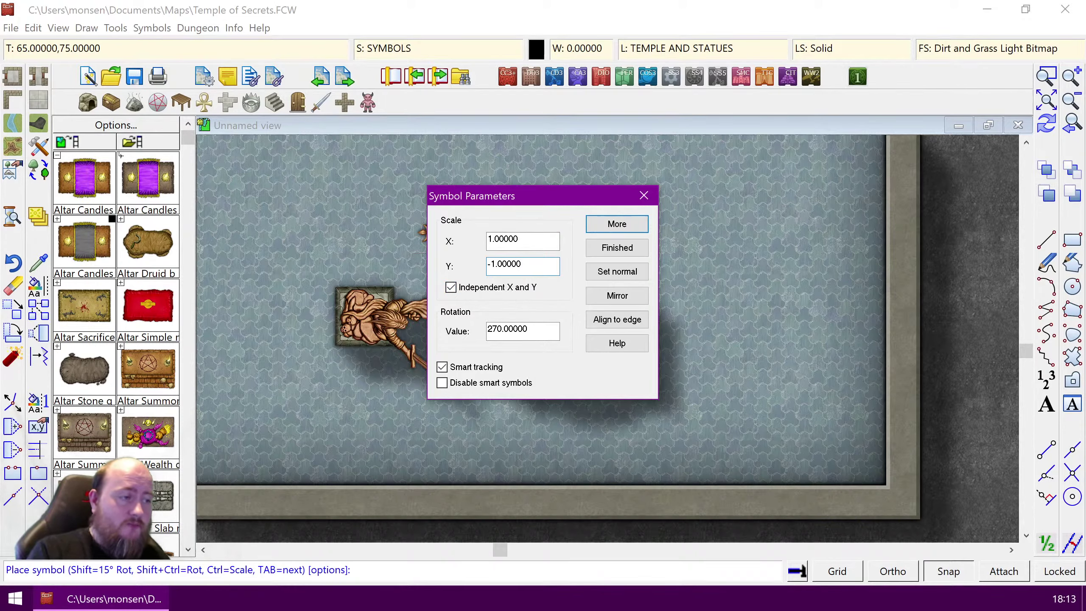
pyautogui.doubleClick(536, 263)
pyautogui.click(534, 241)
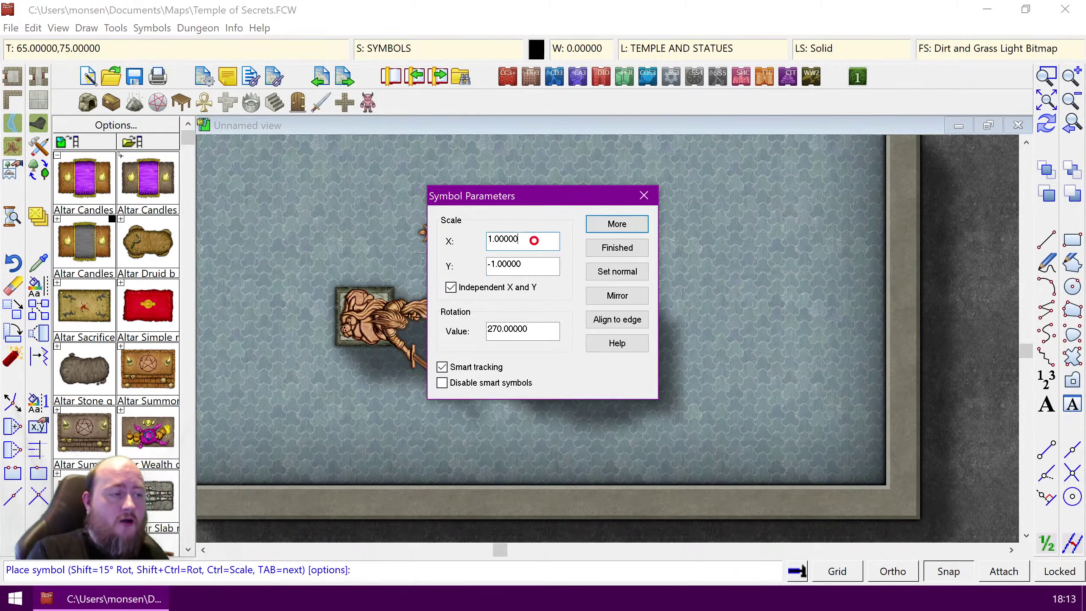
pyautogui.doubleClick(533, 241)
pyautogui.click(523, 265)
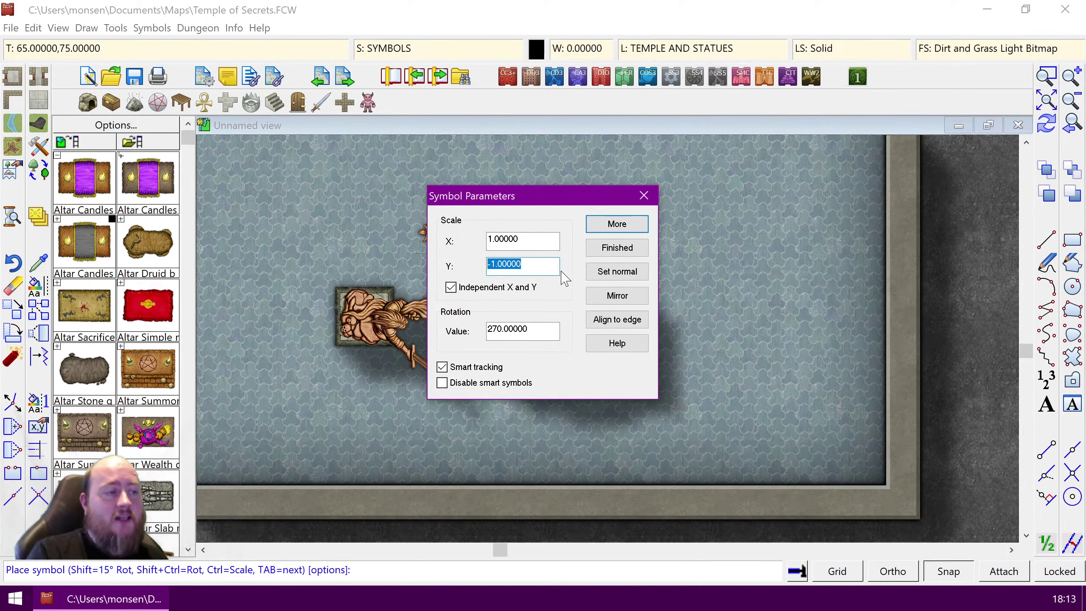
pyautogui.click(542, 239)
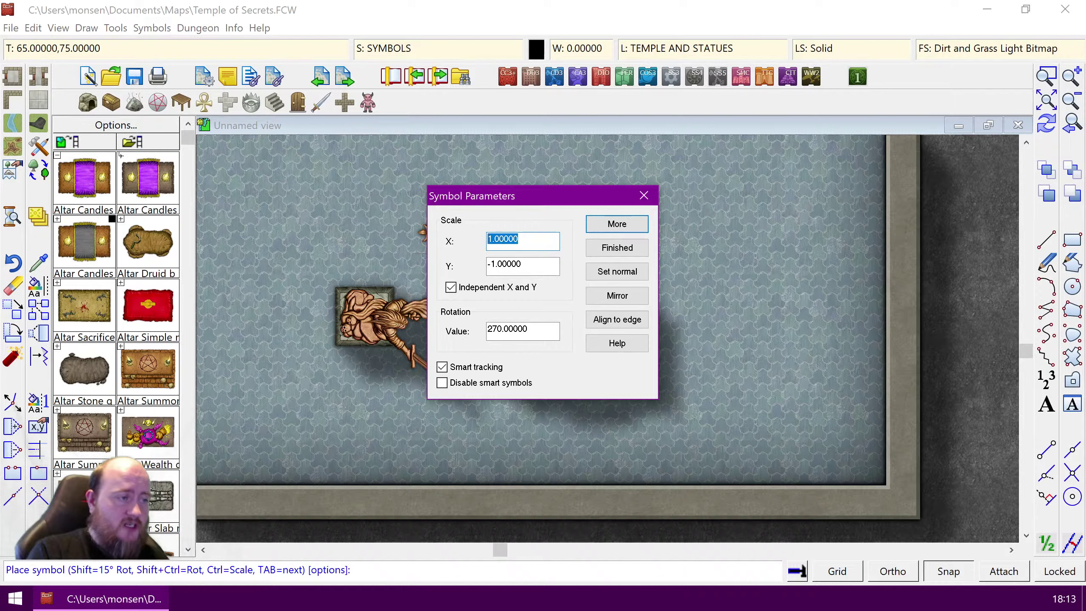
pyautogui.press('Tab')
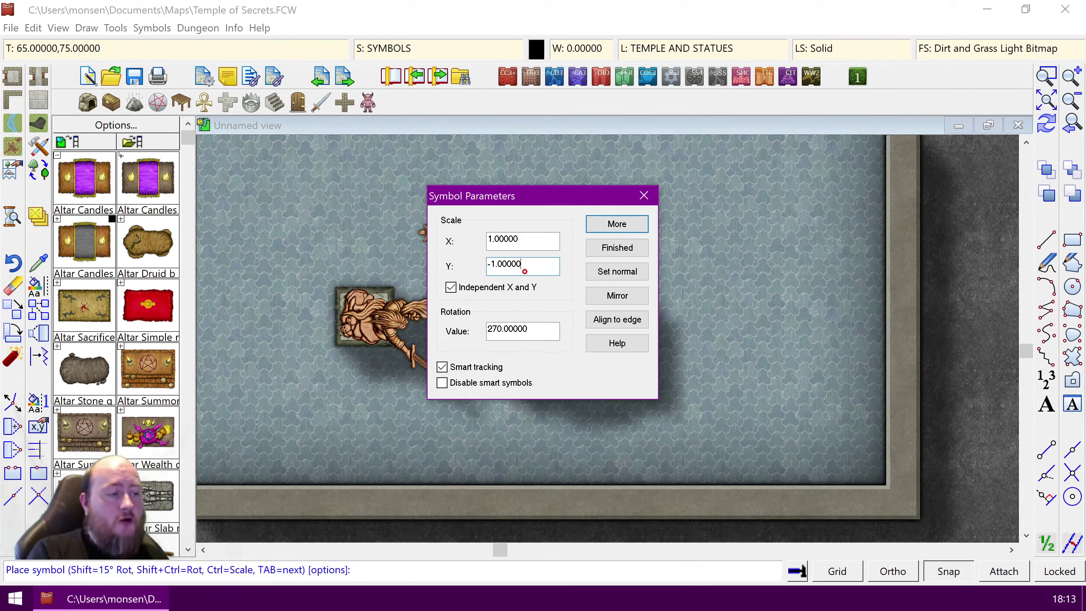
pyautogui.moveTo(538, 262); pyautogui.dragTo(482, 265)
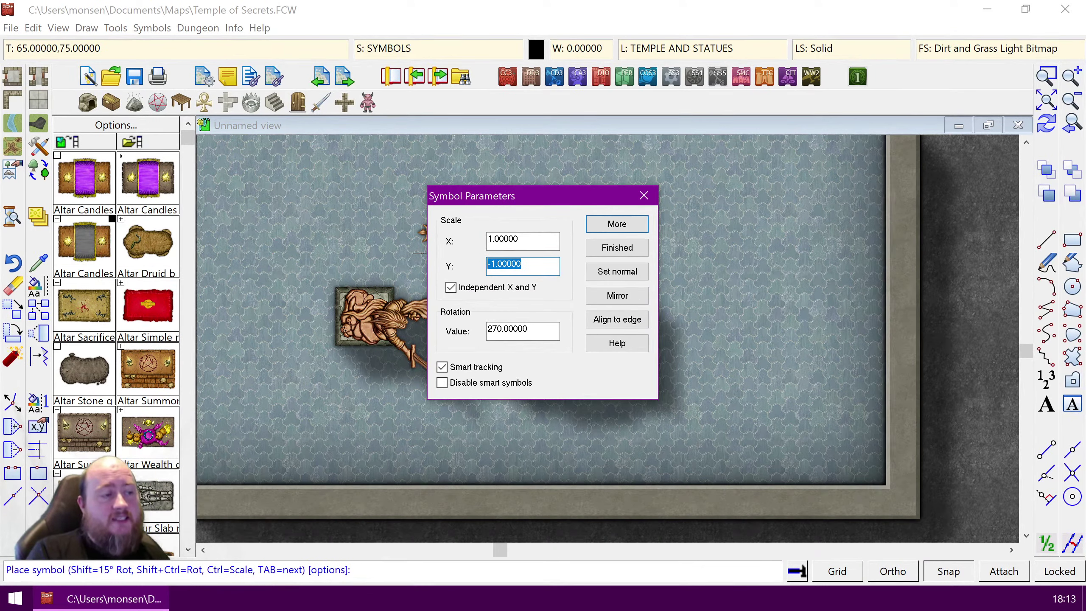
pyautogui.click(617, 224)
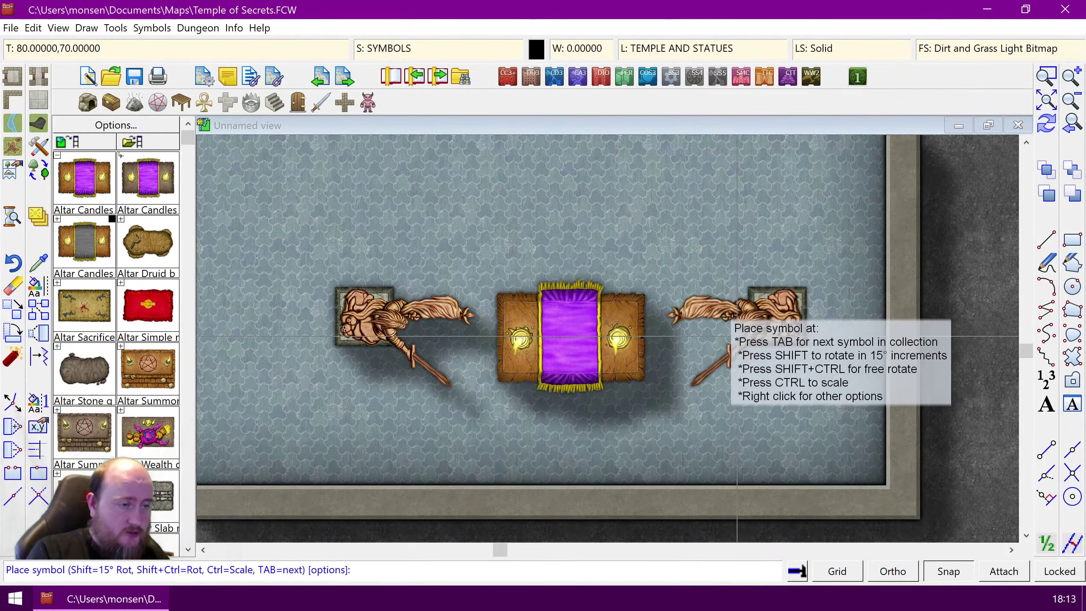
# Step: Place the mirrored statue east of the altar at 80,70 and finish symbol placement
pyautogui.click(737, 336)
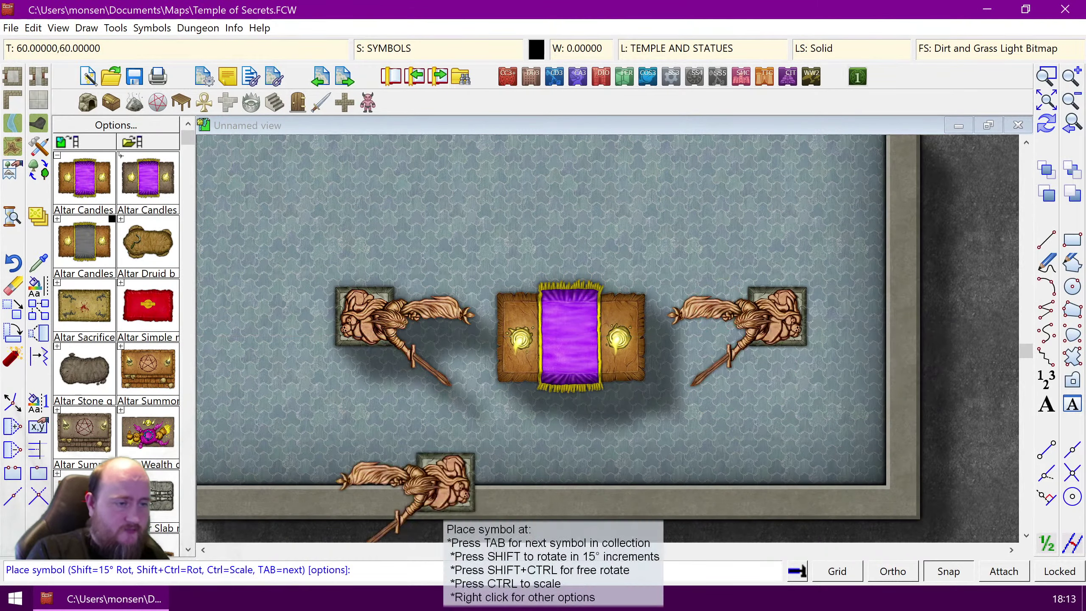
pyautogui.rightClick(405, 170)
pyautogui.click(617, 247)
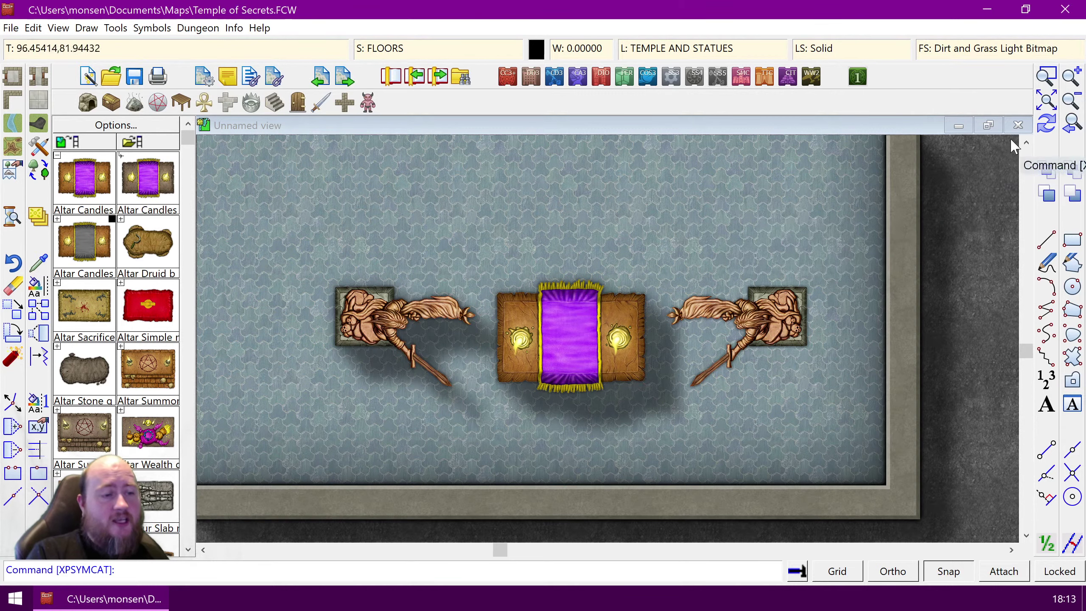
# Step: Select the male statue symbol for placement over the open floor north of the altar and set its Y scale to 1
pyautogui.click(1045, 99)
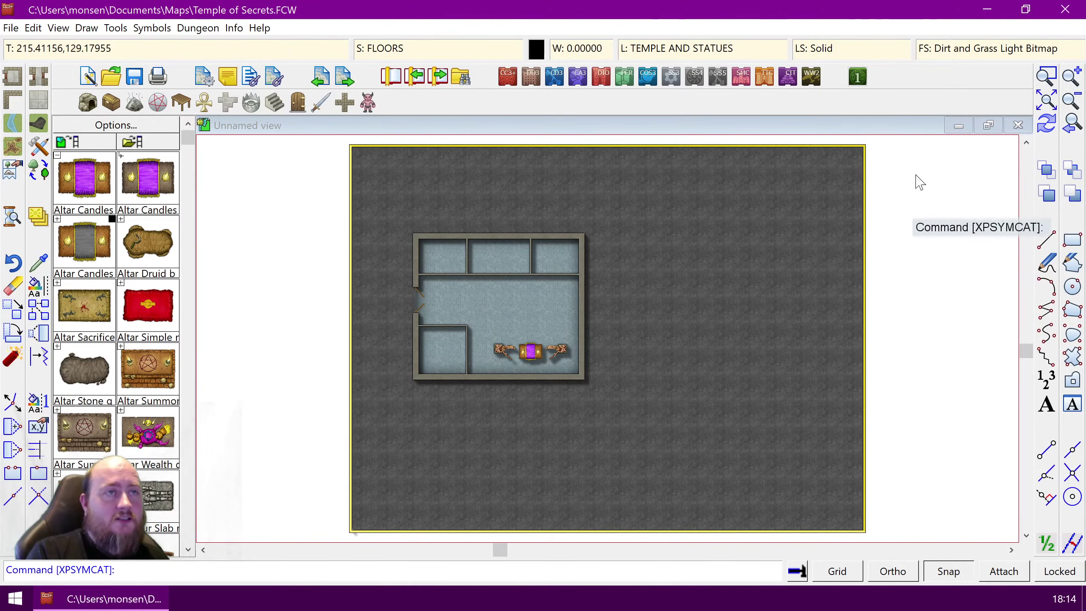
pyautogui.click(1046, 77)
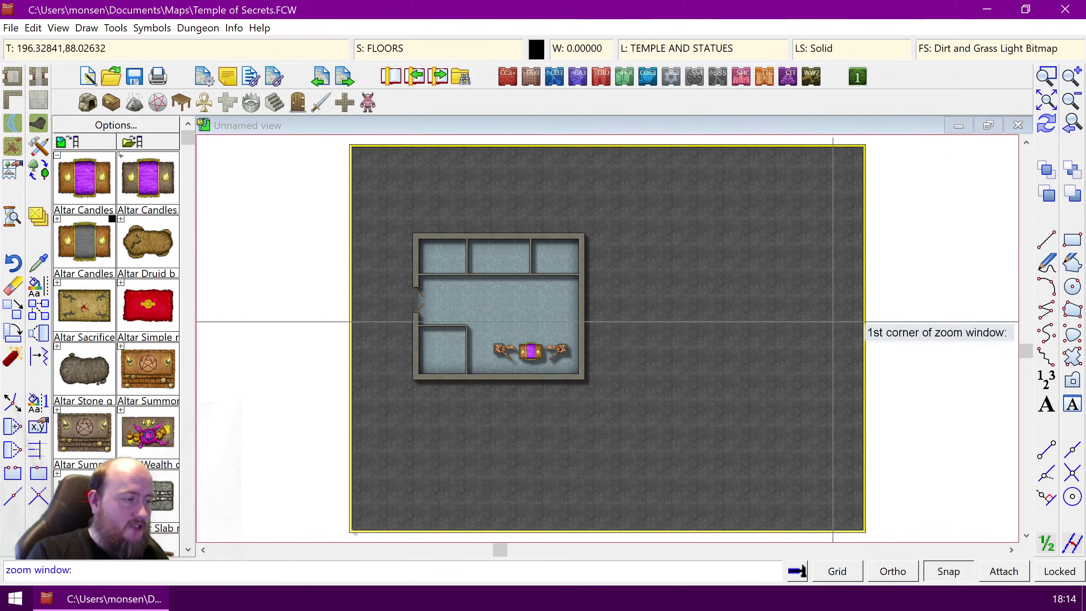
pyautogui.click(478, 280)
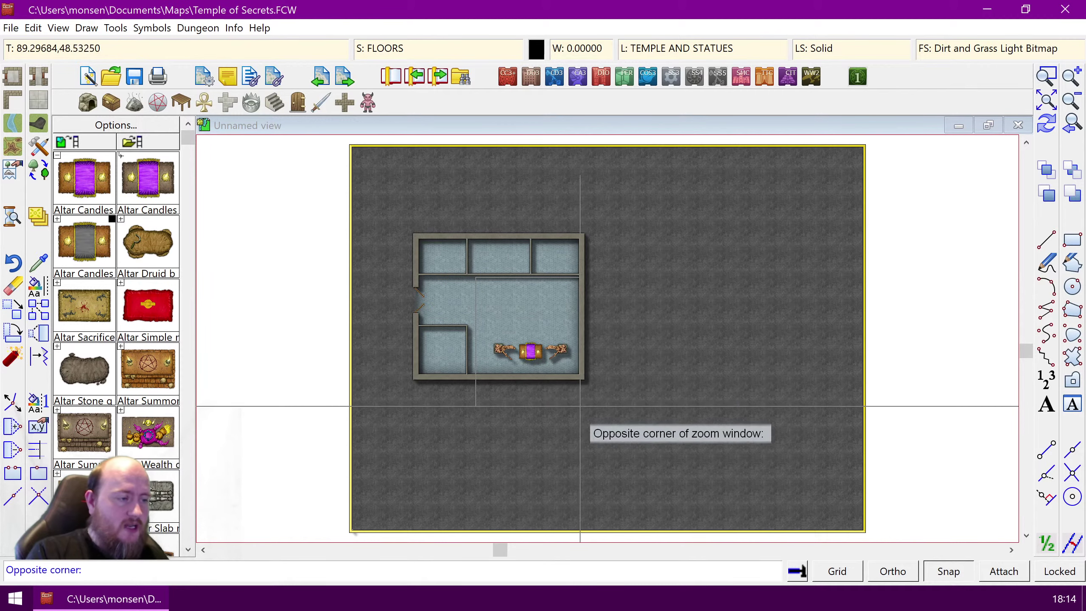
pyautogui.click(580, 402)
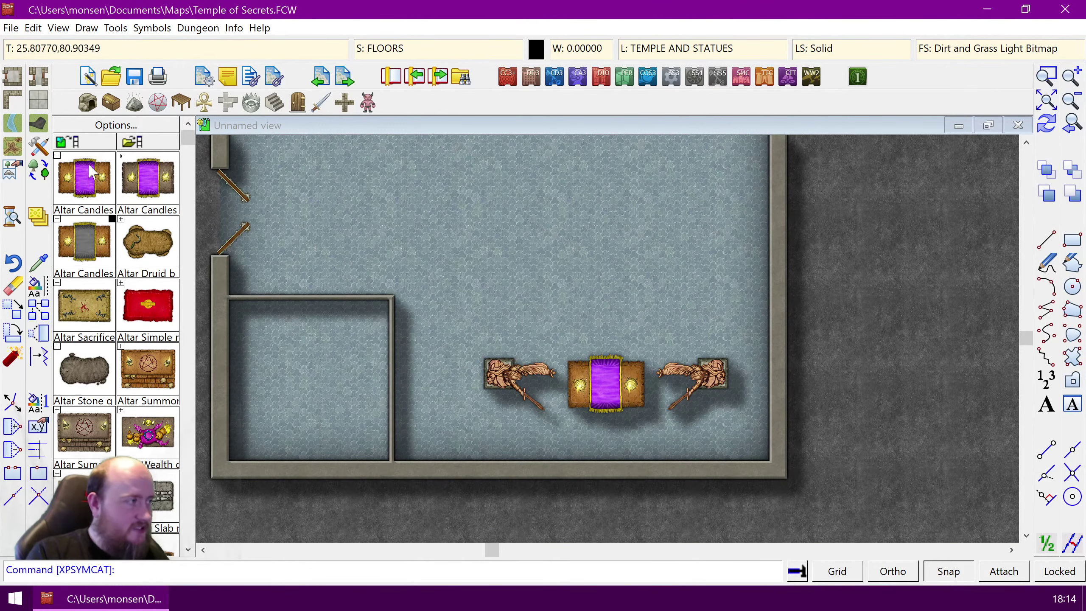
pyautogui.moveTo(114, 258)
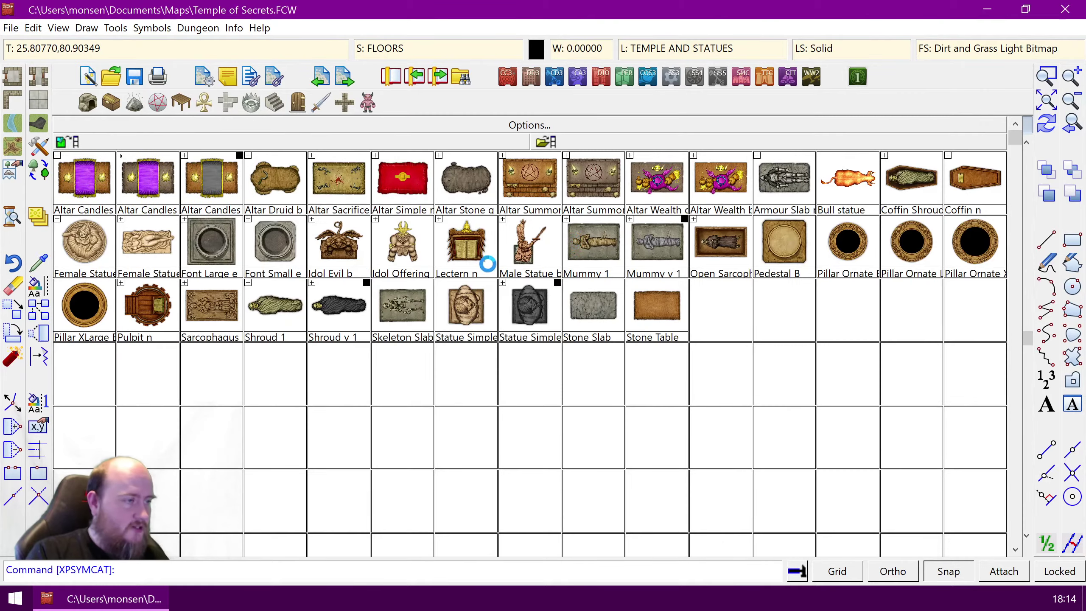
pyautogui.click(531, 246)
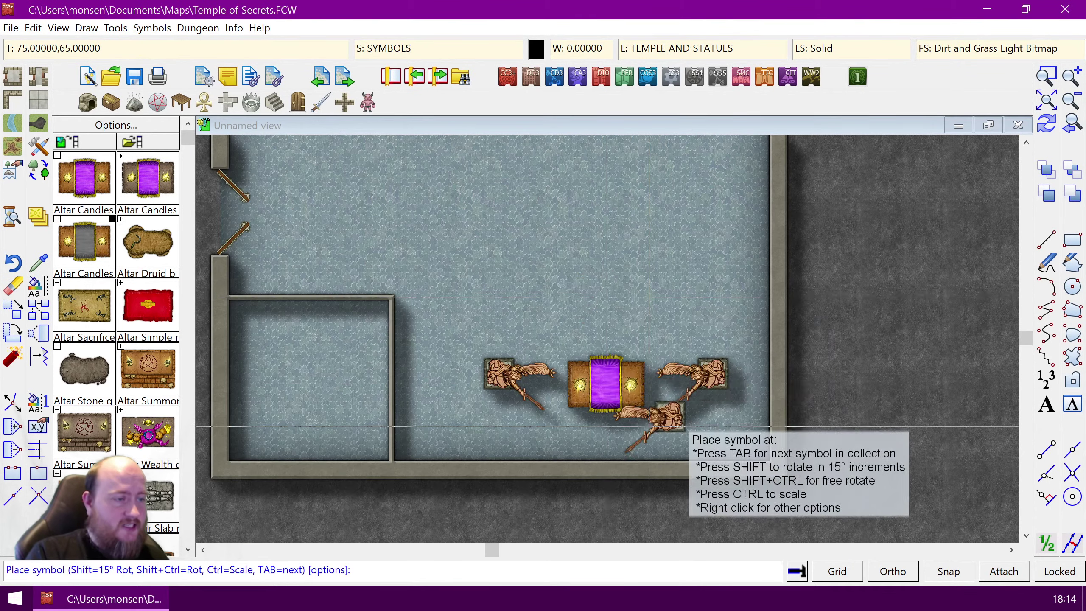
pyautogui.click(1046, 76)
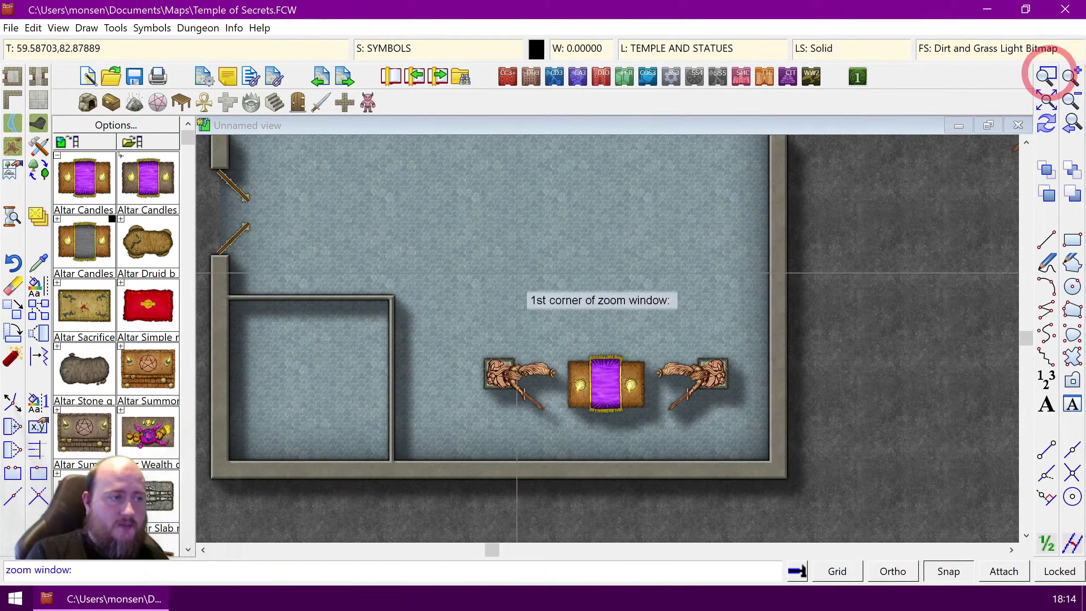
pyautogui.click(519, 205)
pyautogui.click(574, 318)
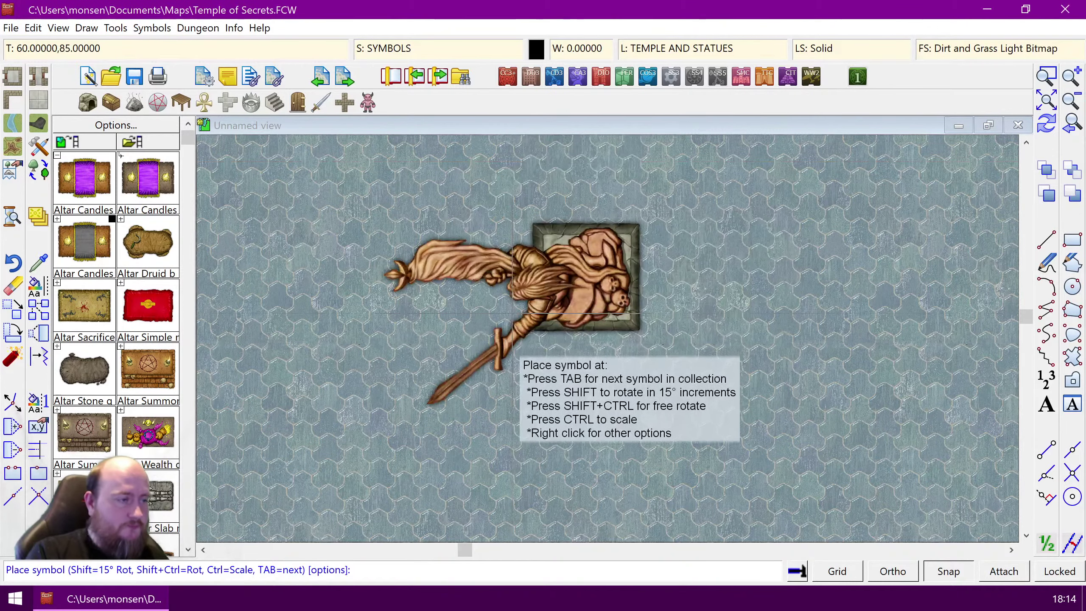
pyautogui.rightClick(511, 313)
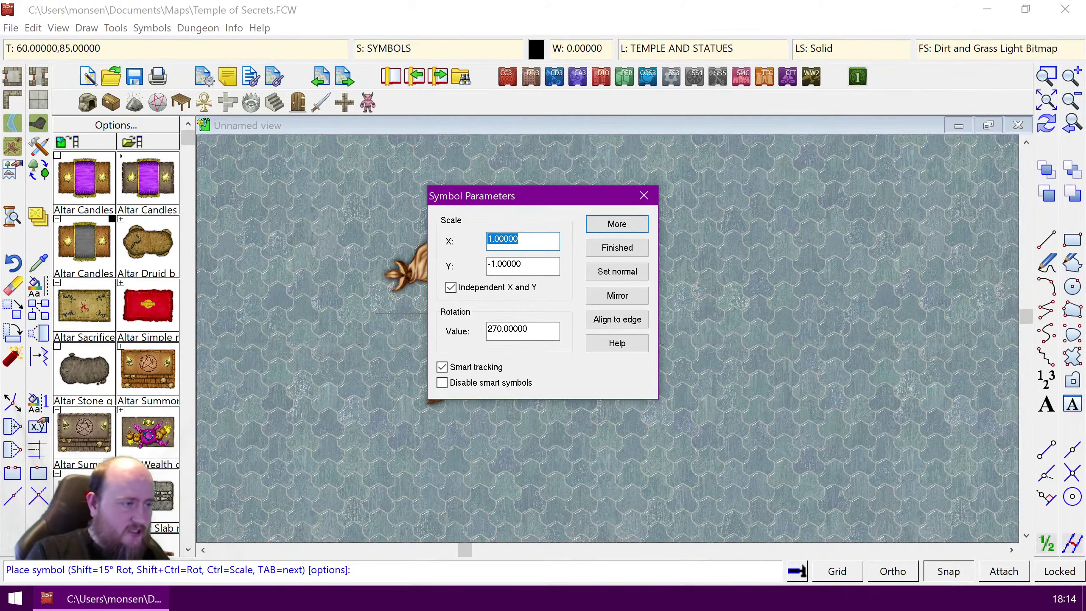
pyautogui.click(532, 266)
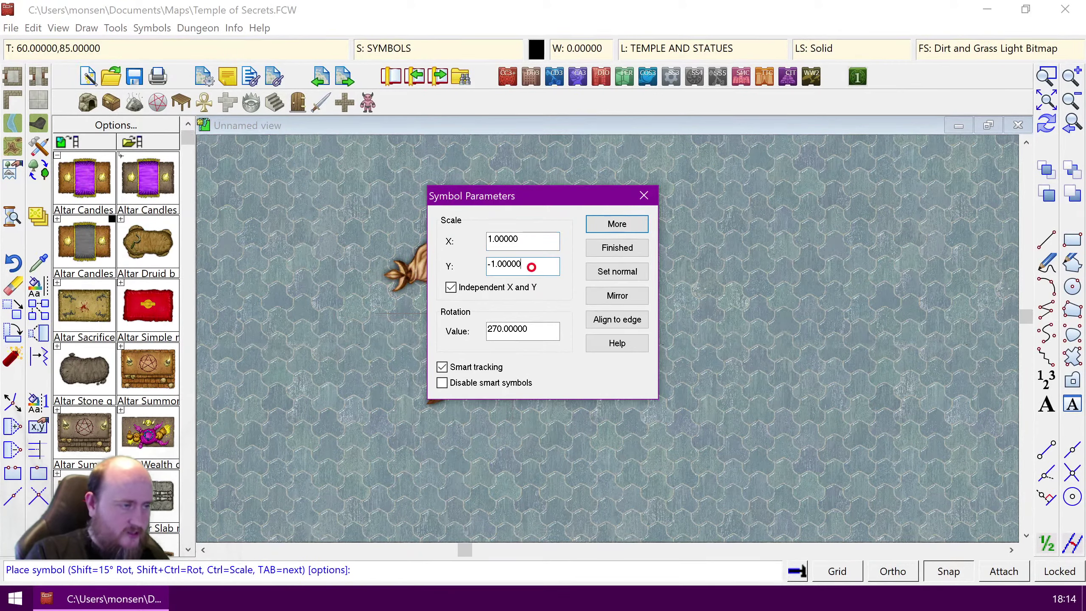
pyautogui.click(617, 223)
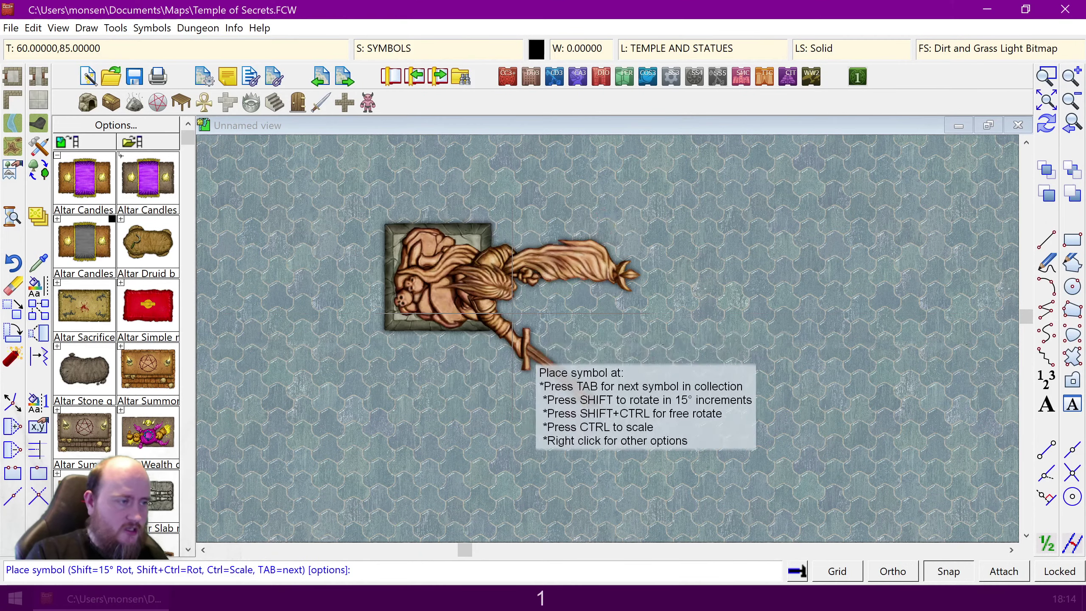
# Step: Turn the male statue symbol upright with a rotation of 0 and place it at 55,85
pyautogui.press('Up')
pyautogui.press('Down')
pyautogui.press('shift')
pyautogui.click(361, 313)
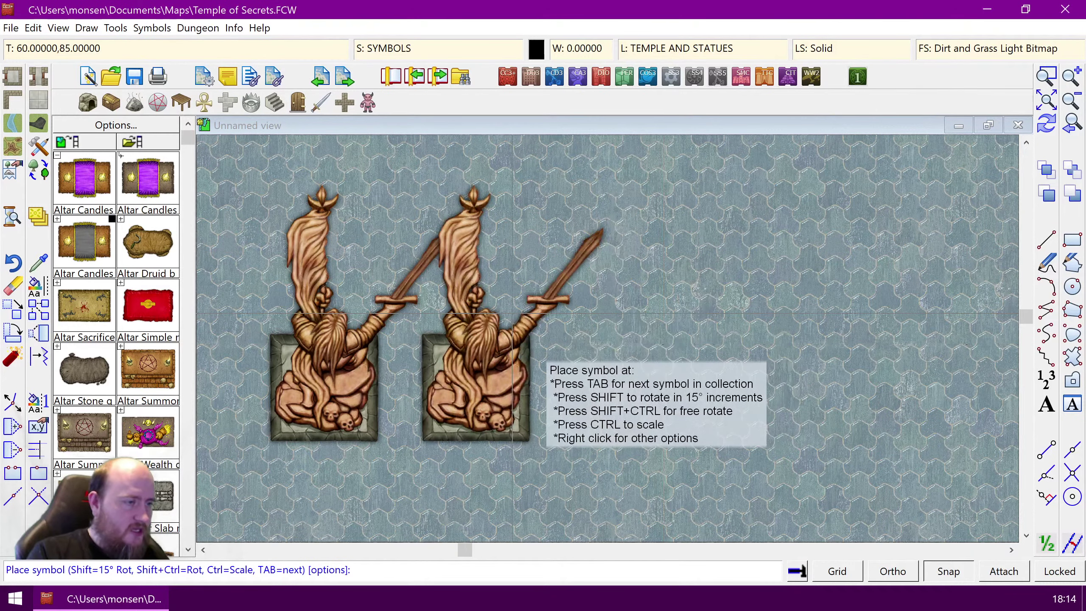
# Step: Set the statue's X scale to -1, place the mirrored copy at 60,85, and place a vertically flipped copy at 70,85
pyautogui.rightClick(596, 361)
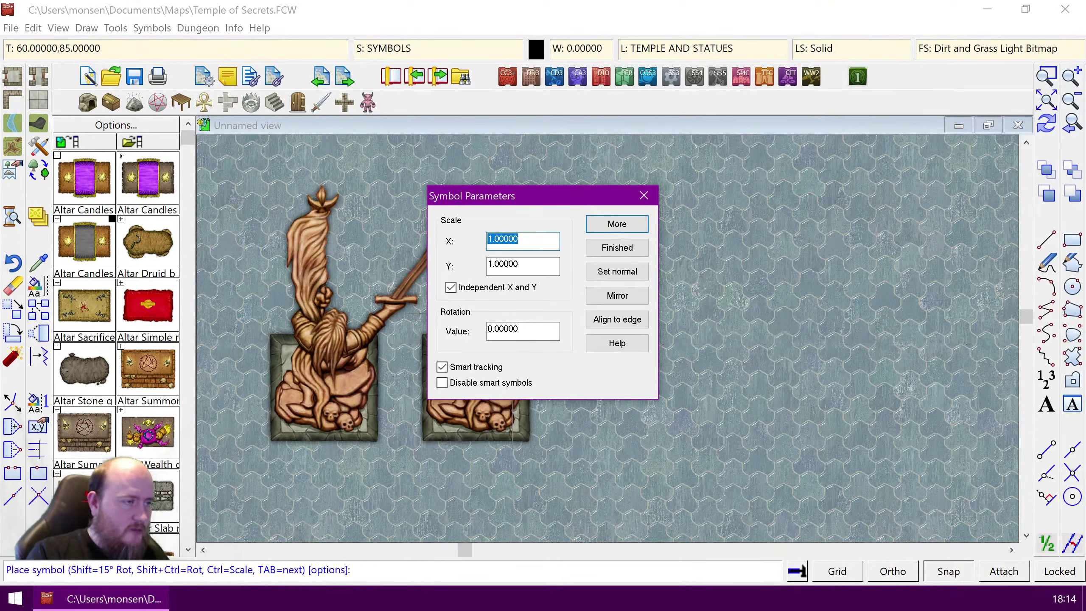
pyautogui.write('-1')
pyautogui.press('Return')
pyautogui.click(512, 313)
# Step: Try combining horizontal and vertical mirroring with rotation on the statue symbol before placing it
pyautogui.press('shift')
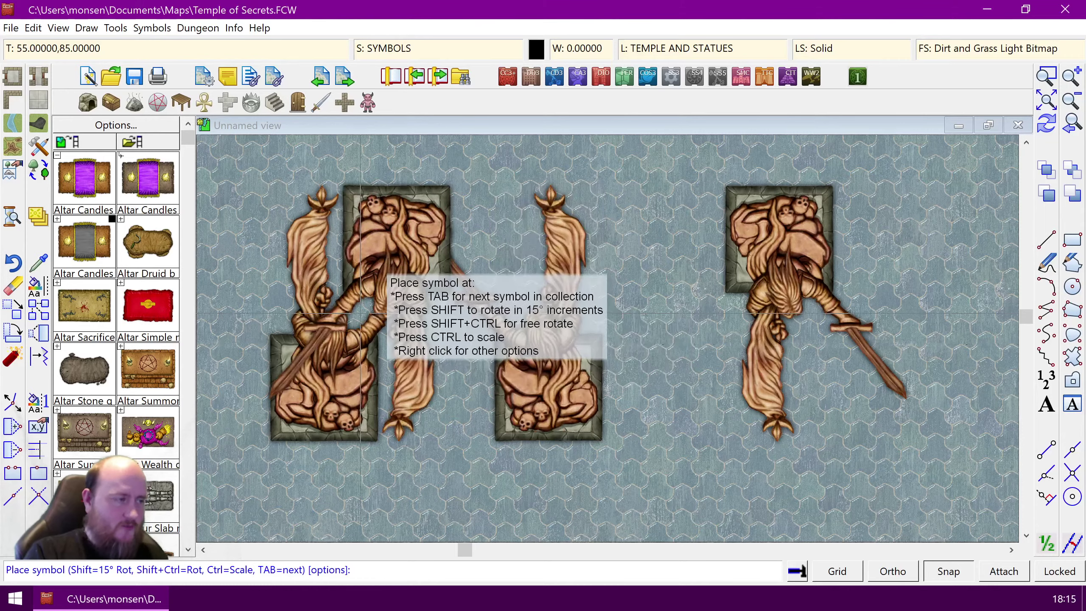
pyautogui.press('Up')
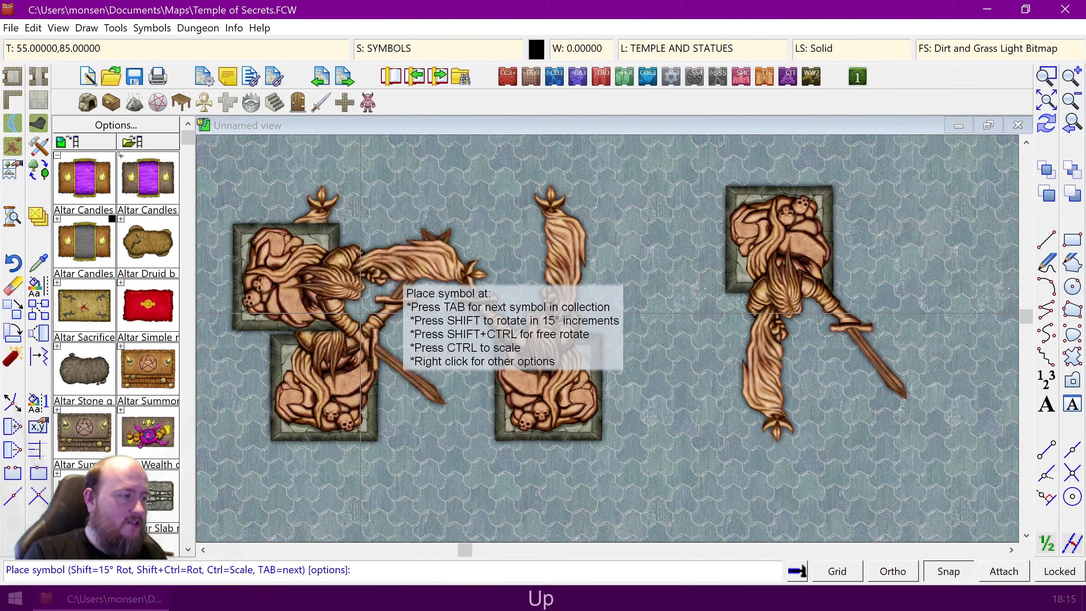
pyautogui.press('Down')
pyautogui.press('Right')
pyautogui.press('Left')
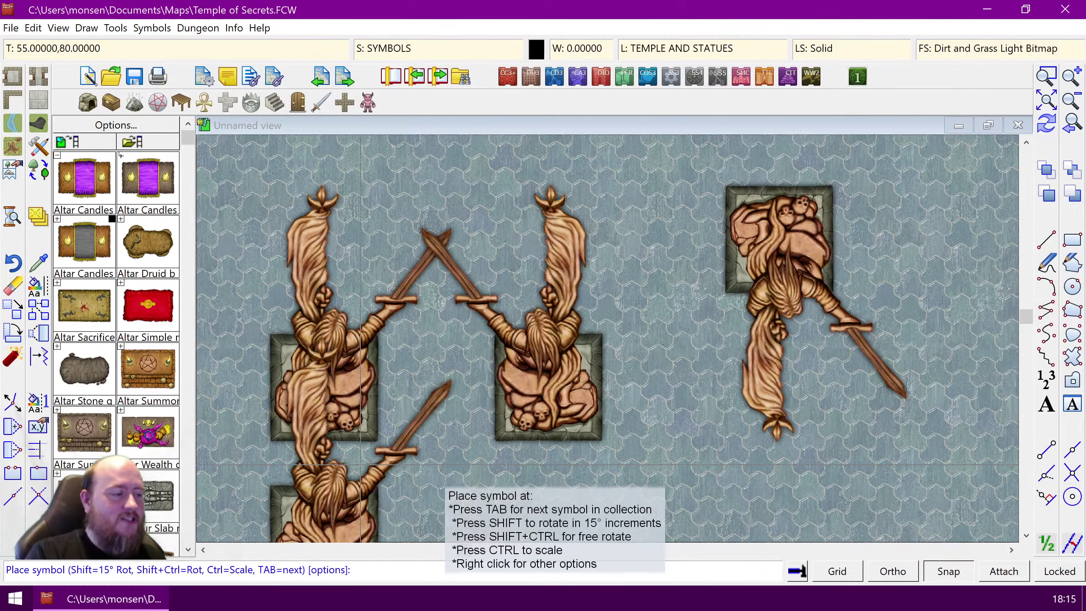
# Step: Examine the X scale, Y scale and rotation values in the statue's symbol parameters and cancel the placement
pyautogui.click(201, 551)
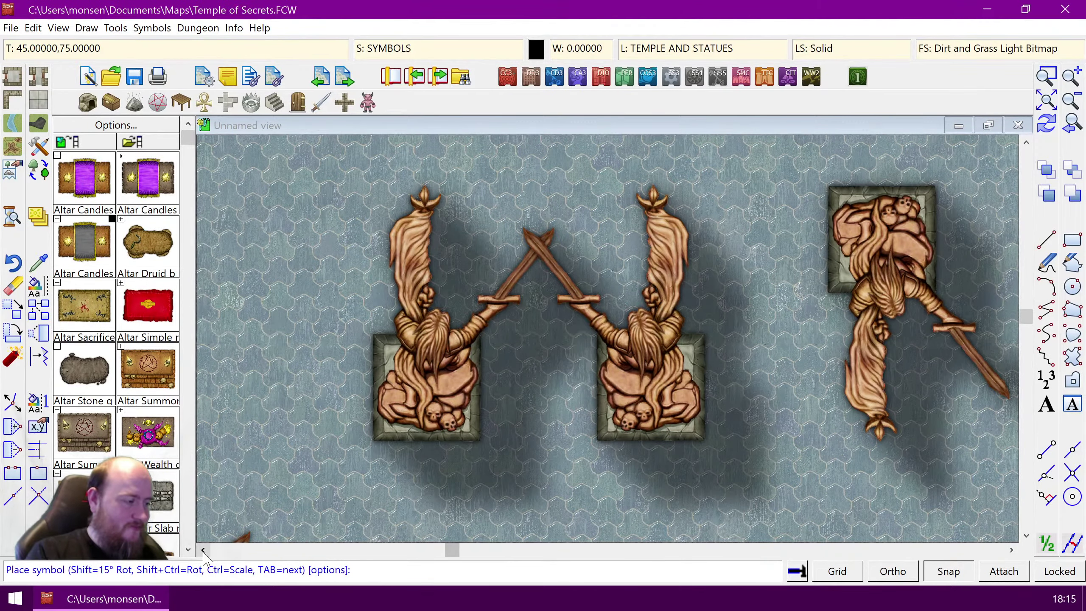
pyautogui.click(203, 551)
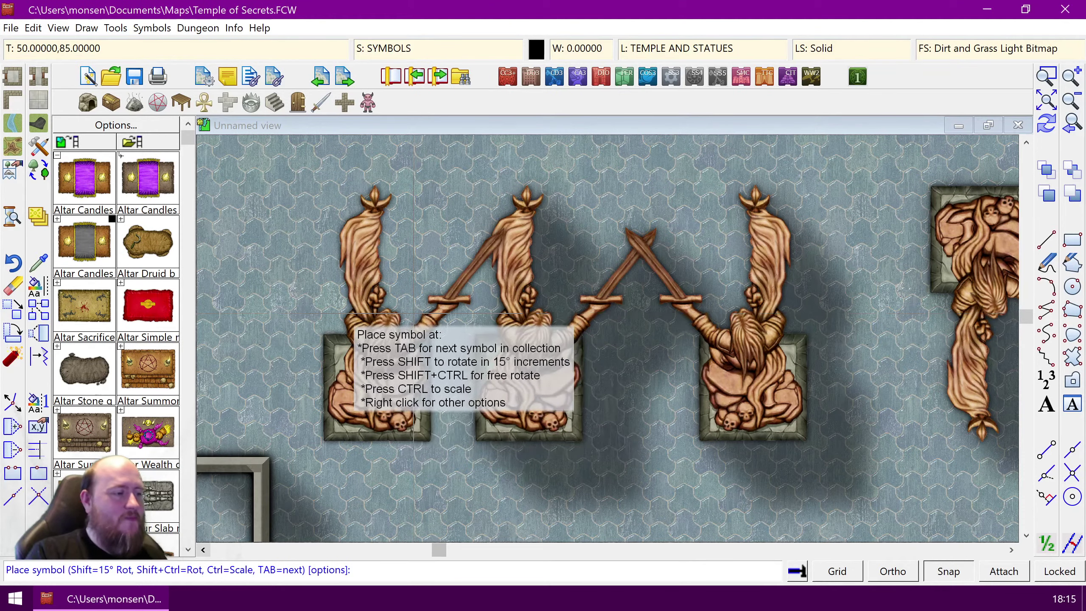
pyautogui.rightClick(346, 286)
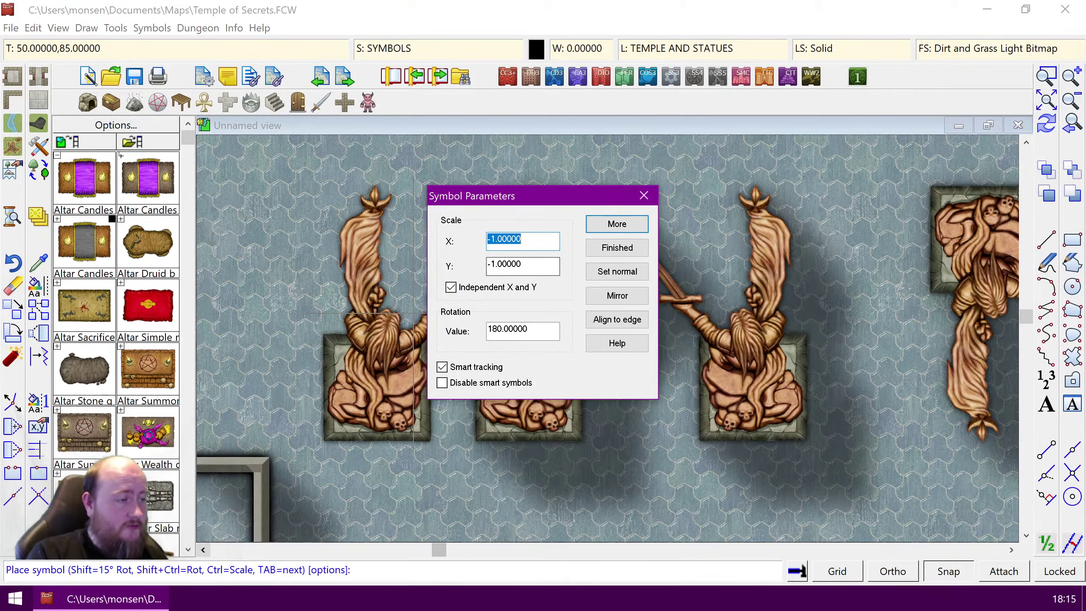
pyautogui.doubleClick(509, 263)
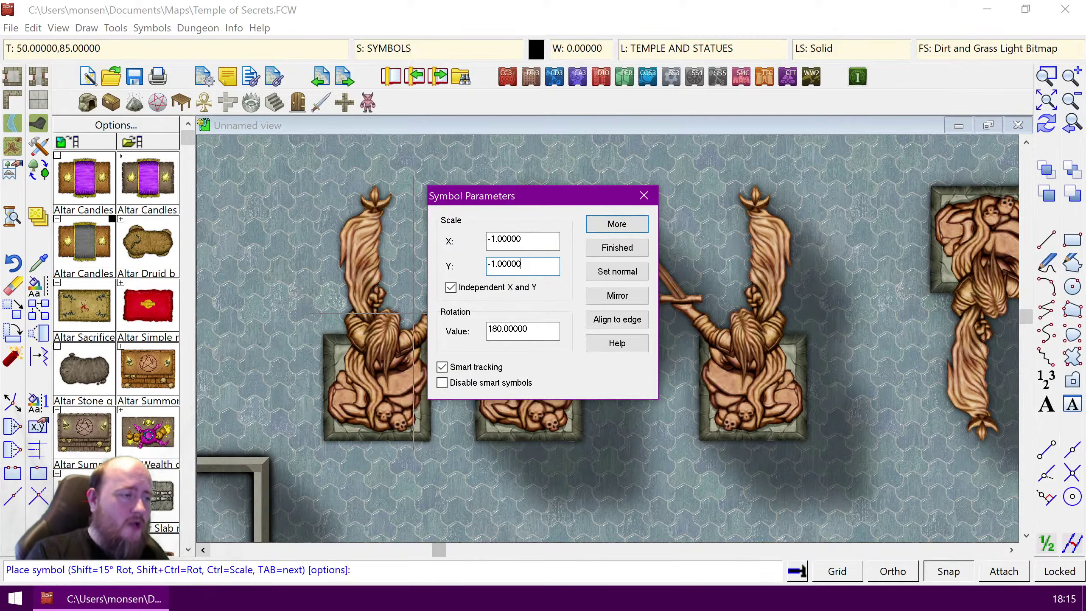
pyautogui.click(521, 239)
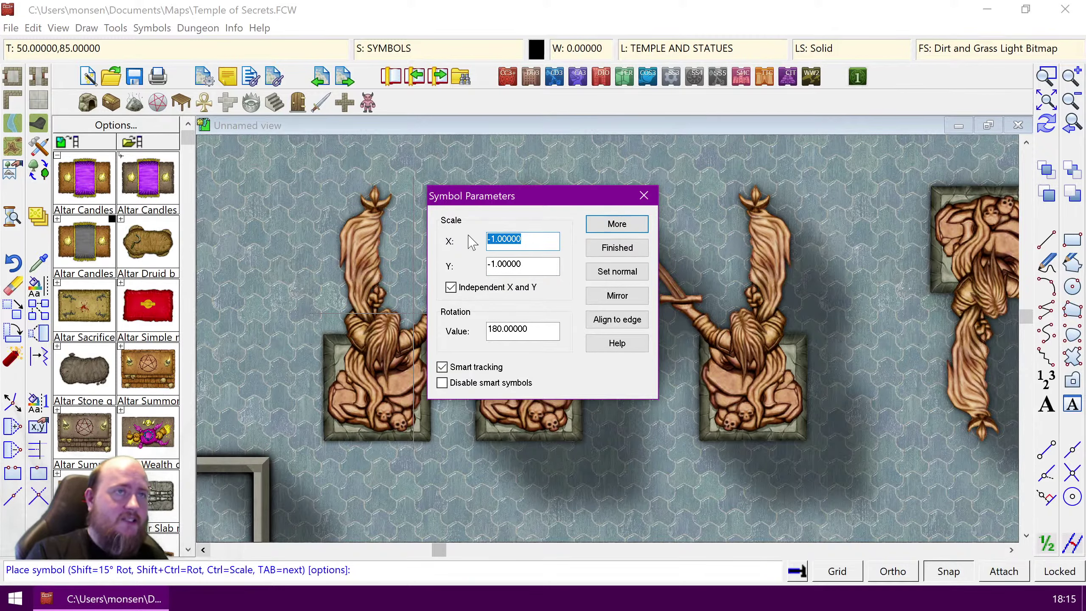
pyautogui.doubleClick(526, 328)
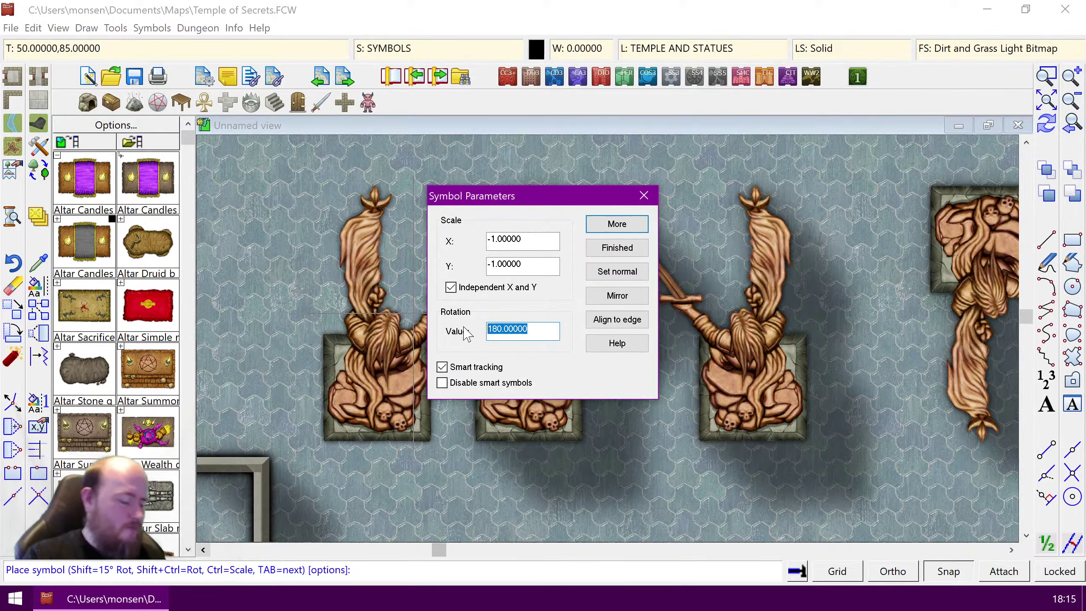
pyautogui.click(643, 198)
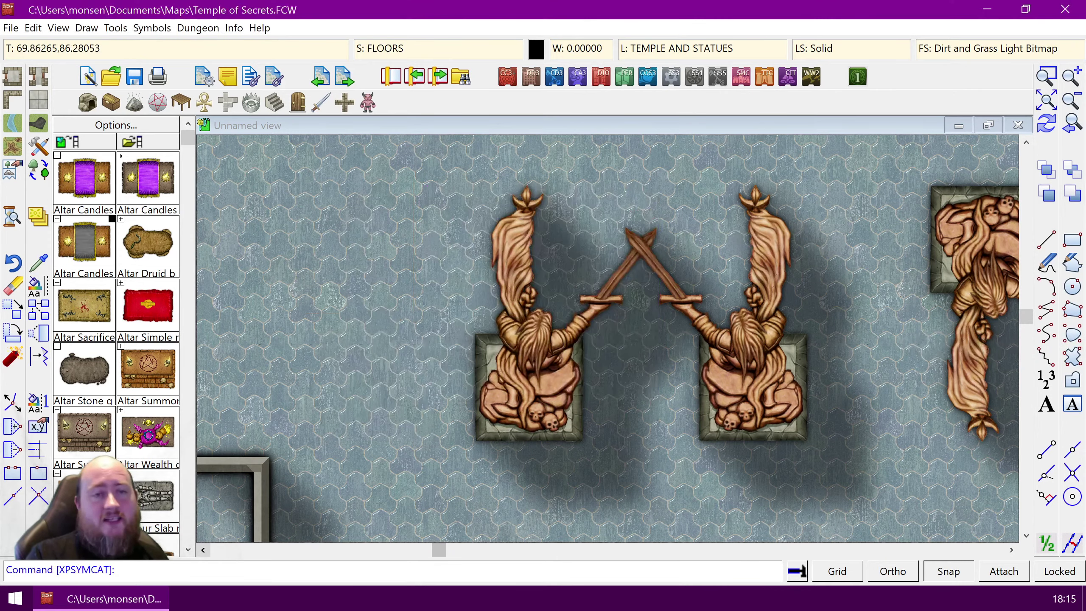
# Step: Erase the three test statues north of the altar and redraw the map
pyautogui.click(1046, 100)
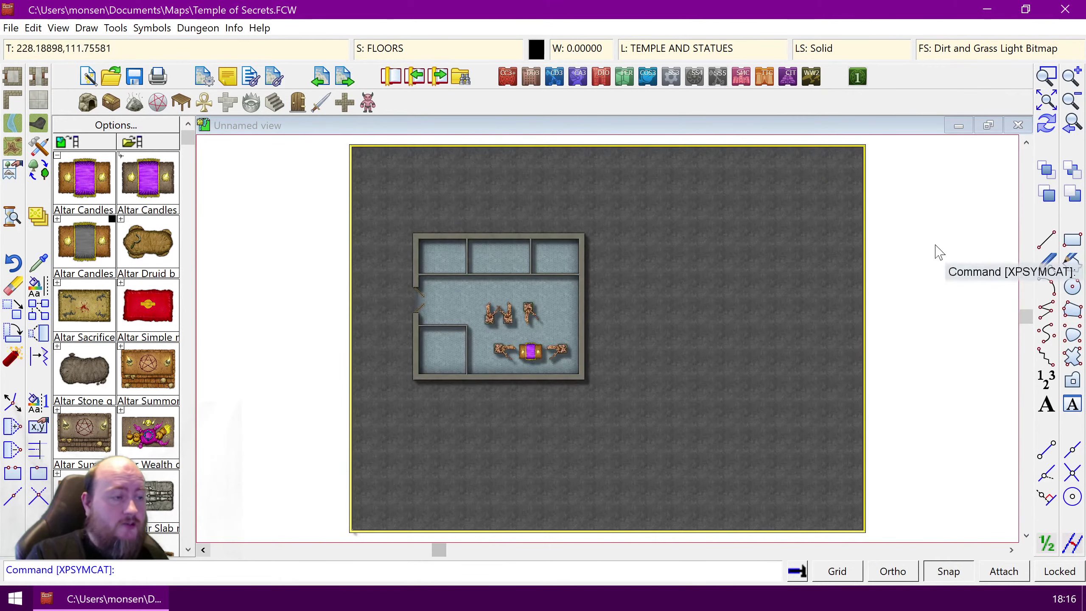
pyautogui.click(12, 286)
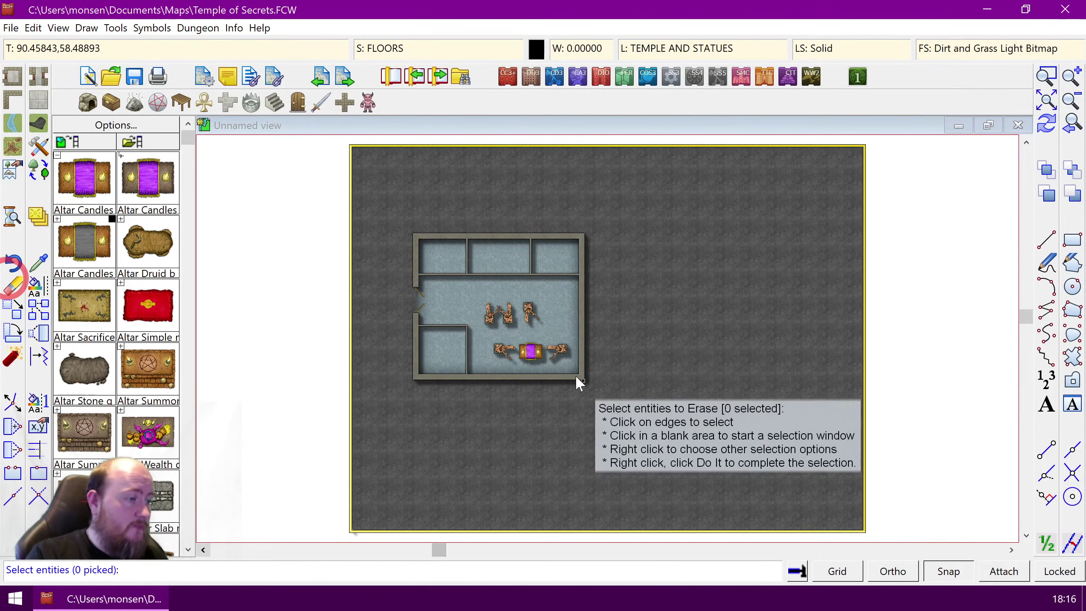
pyautogui.click(478, 294)
pyautogui.click(539, 324)
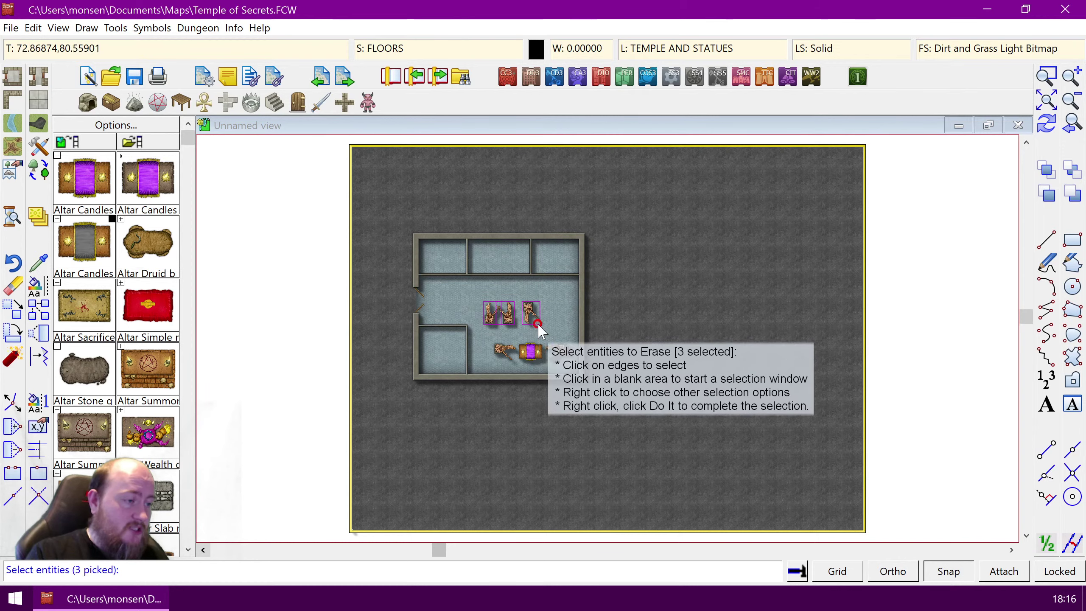
pyautogui.rightClick(598, 375)
pyautogui.hotkey('ctrl', 'r')
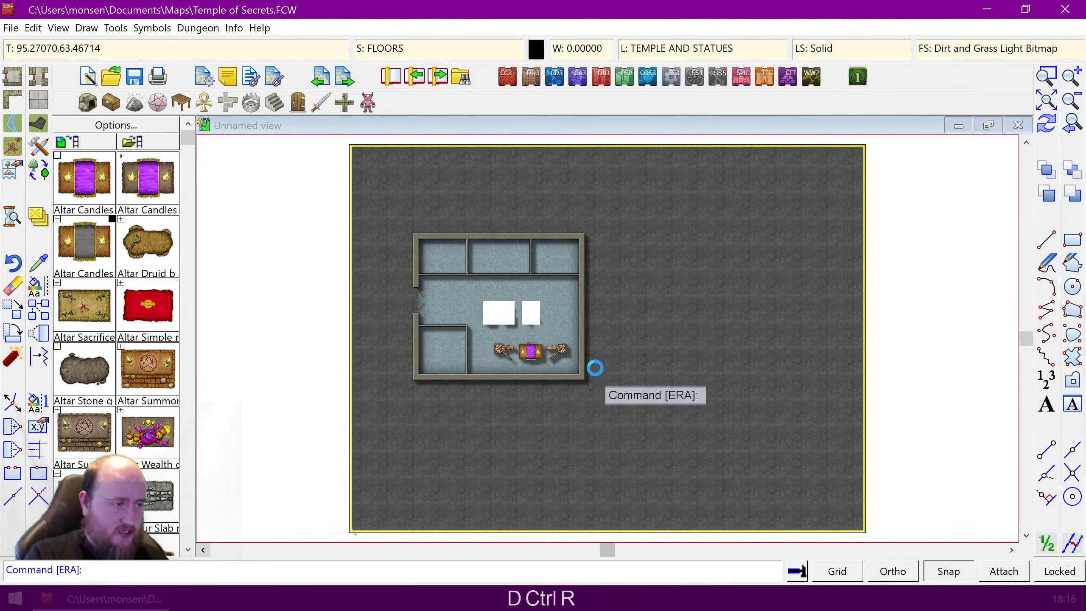
# Step: Load the door symbols and place an open wooden door in the south wall of the northwest room
pyautogui.click(1046, 84)
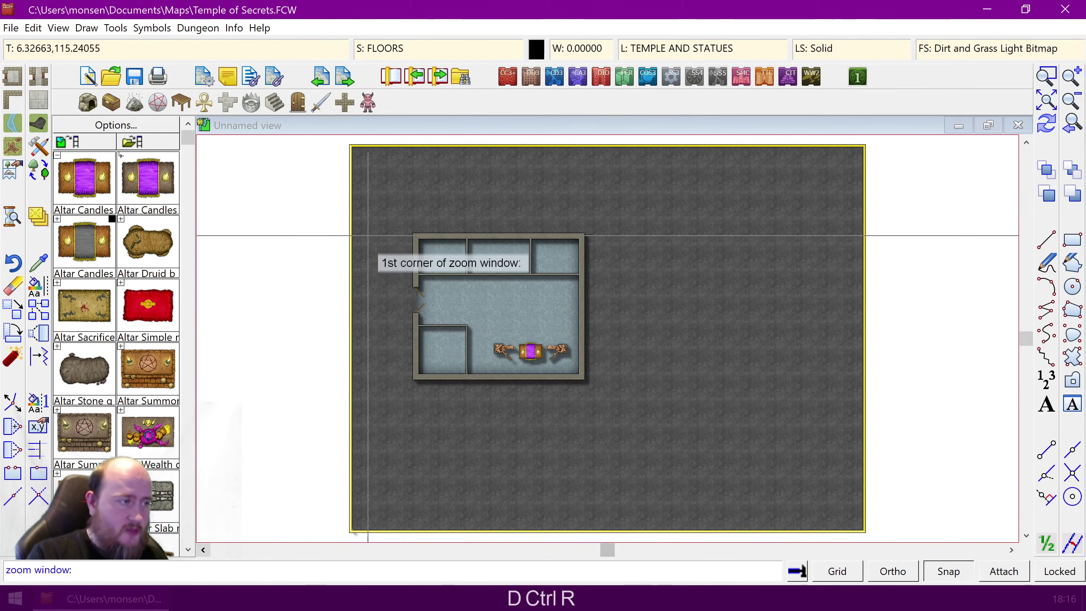
pyautogui.click(405, 228)
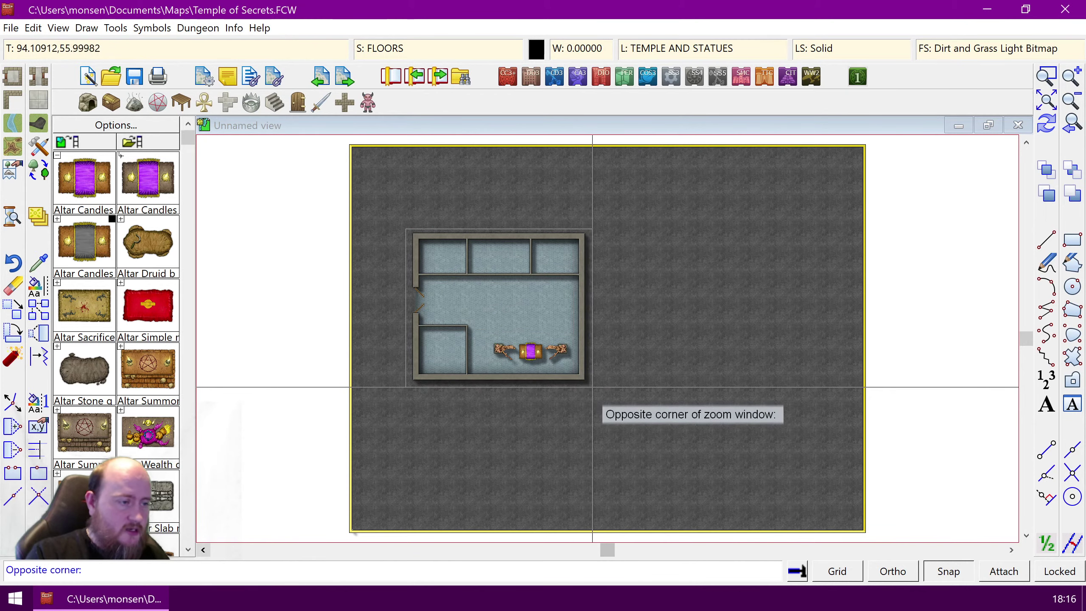
pyautogui.click(593, 387)
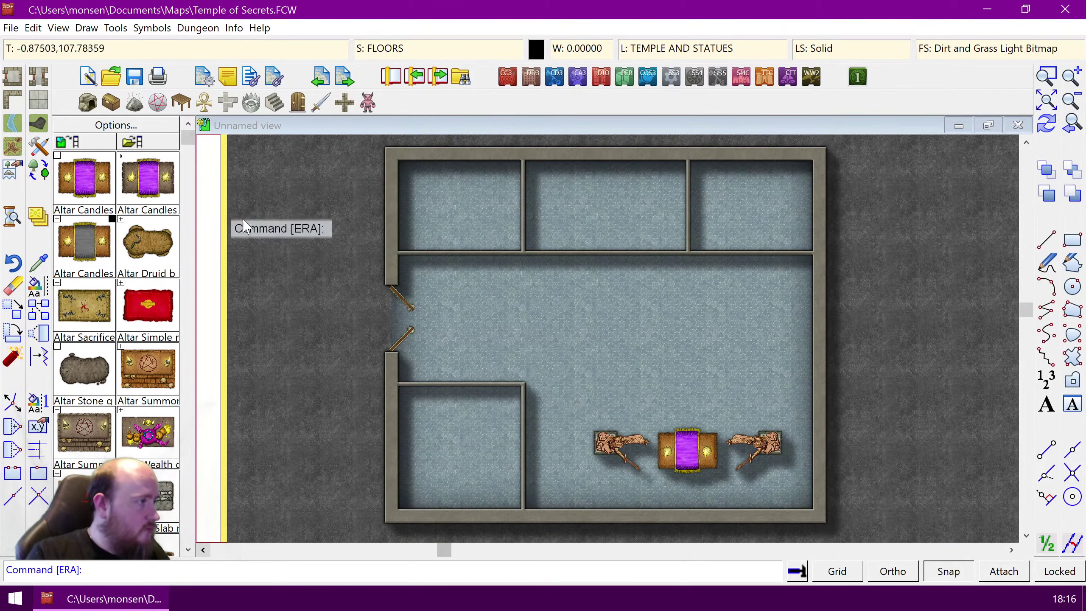
pyautogui.click(298, 103)
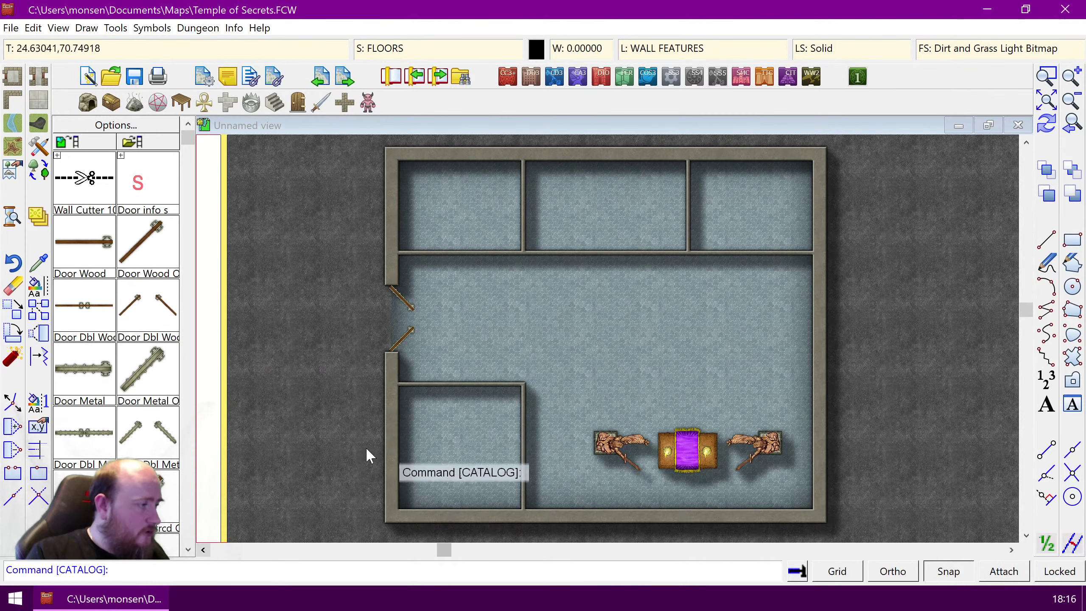
pyautogui.click(144, 257)
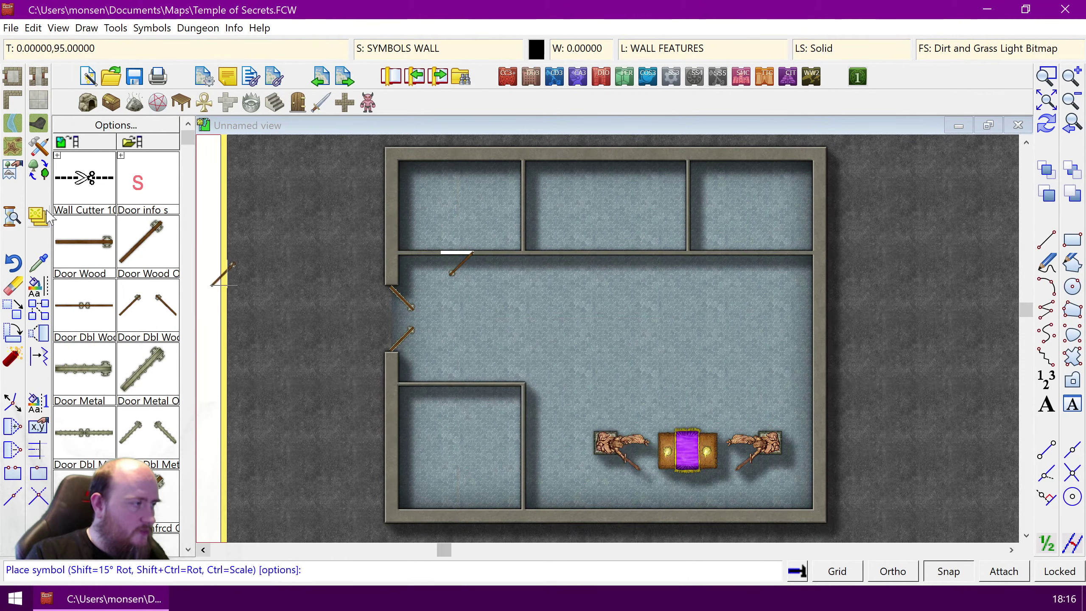
# Step: Place closed wooden doors in the south walls of the north-middle and northeast rooms, and an open wooden door in the southwest room's east wall
pyautogui.click(621, 253)
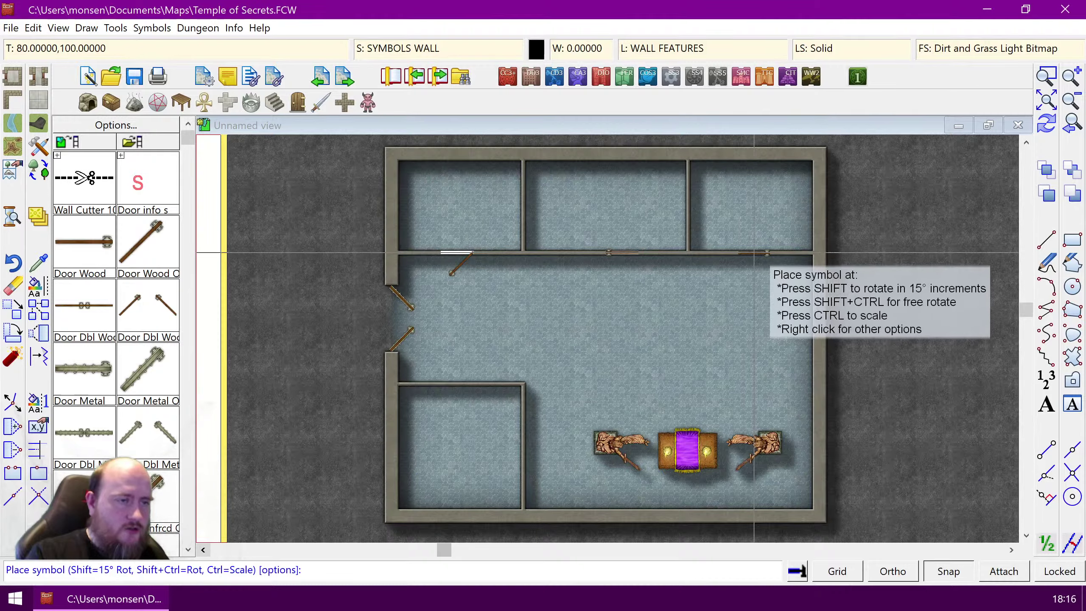
pyautogui.click(760, 247)
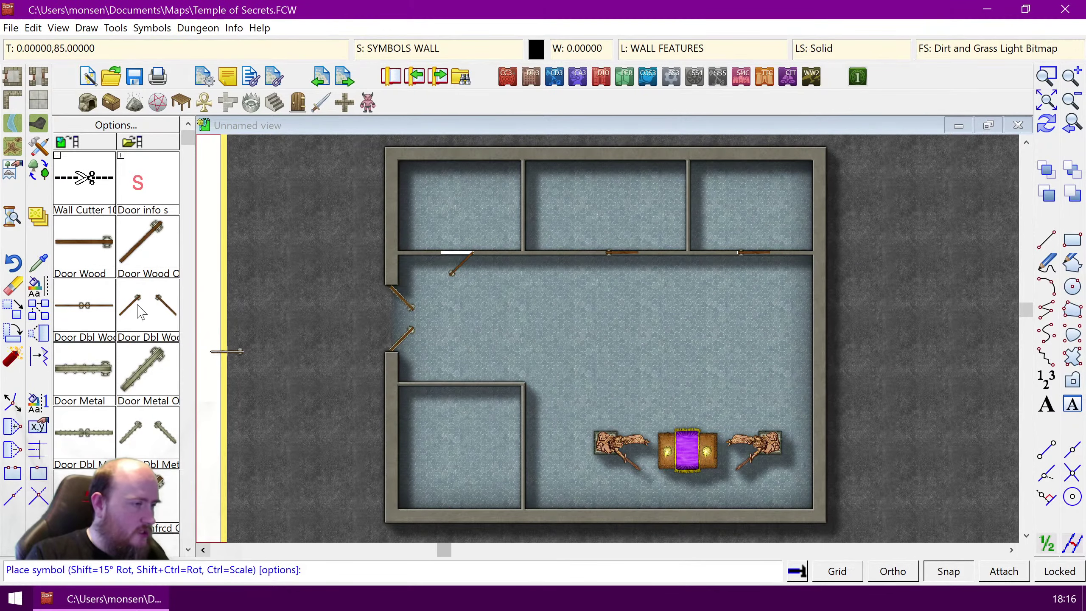
pyautogui.click(141, 244)
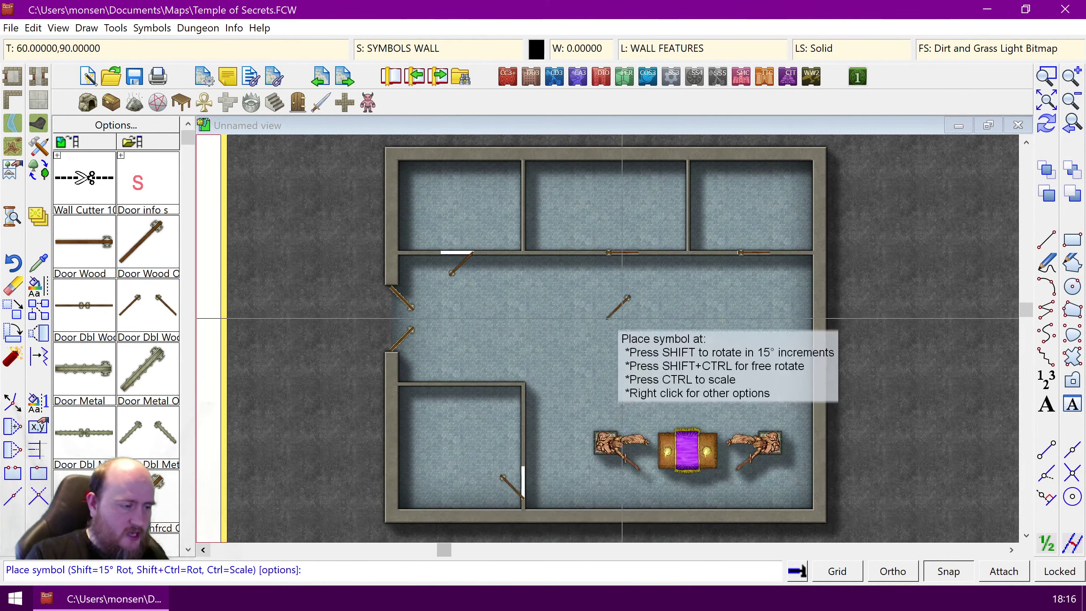
# Step: Finish placing wooden doors and redraw the map so the walls are cut at the doorways
pyautogui.rightClick(575, 302)
pyautogui.click(616, 247)
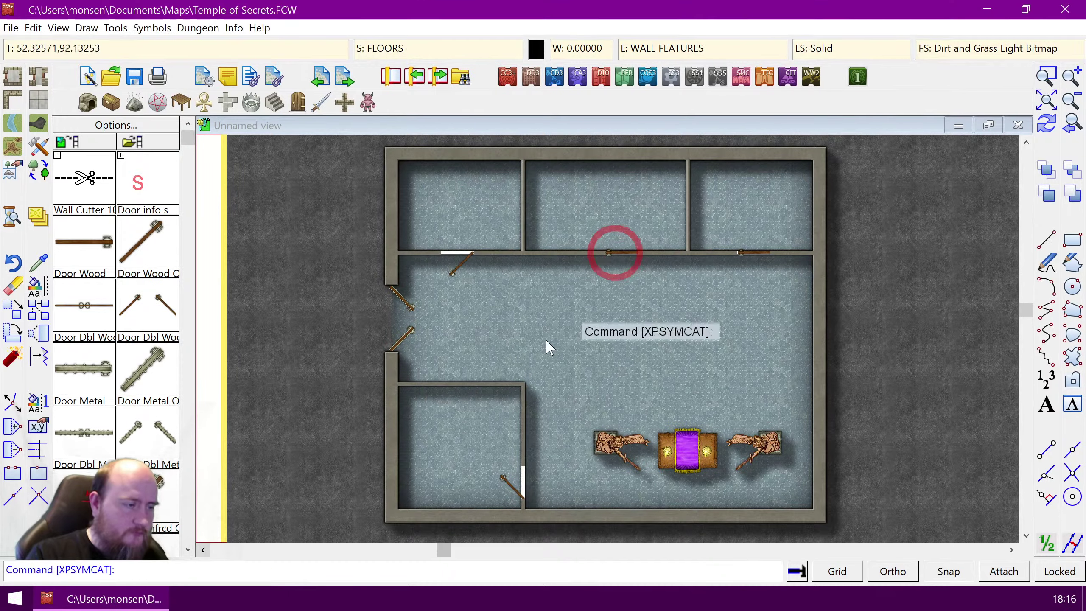
pyautogui.hotkey('ctrl', 'r')
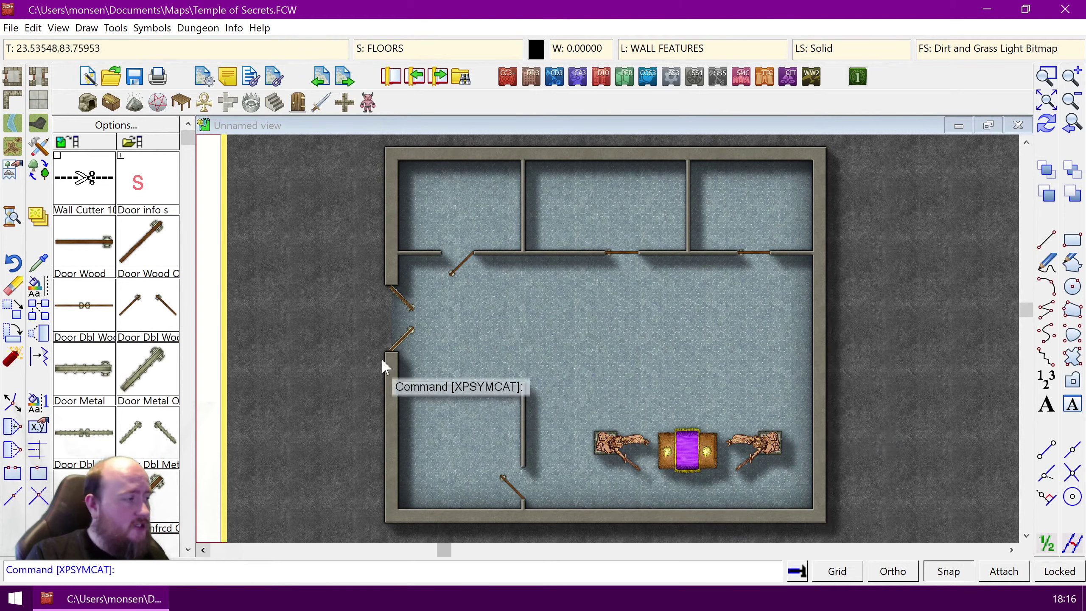
# Step: Load the DD3 Color Temples and Statues catalog and look through its symbols for temple seating
pyautogui.click(204, 103)
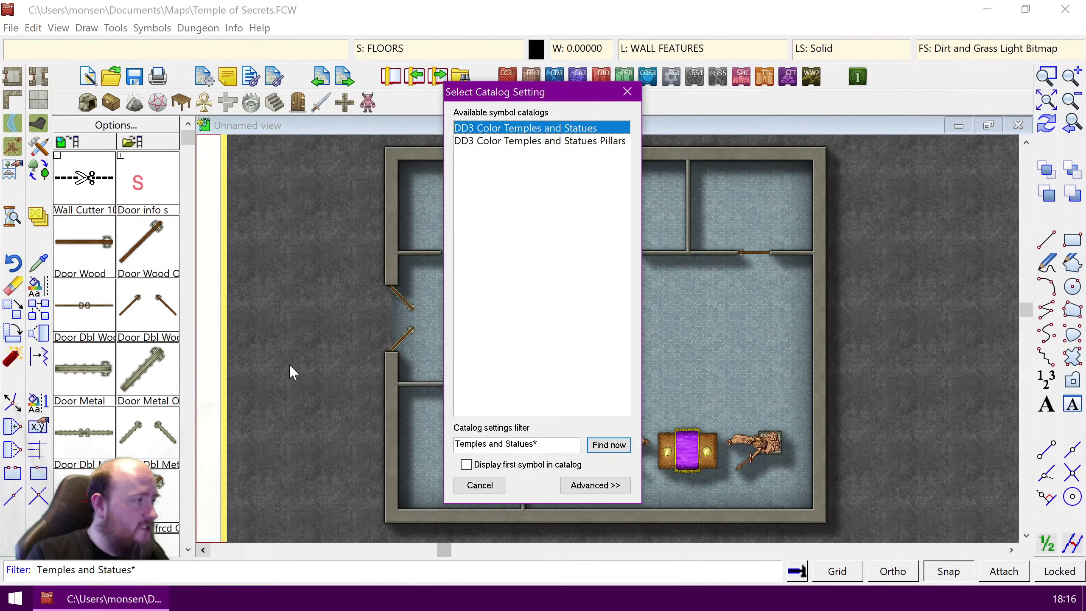
pyautogui.doubleClick(510, 128)
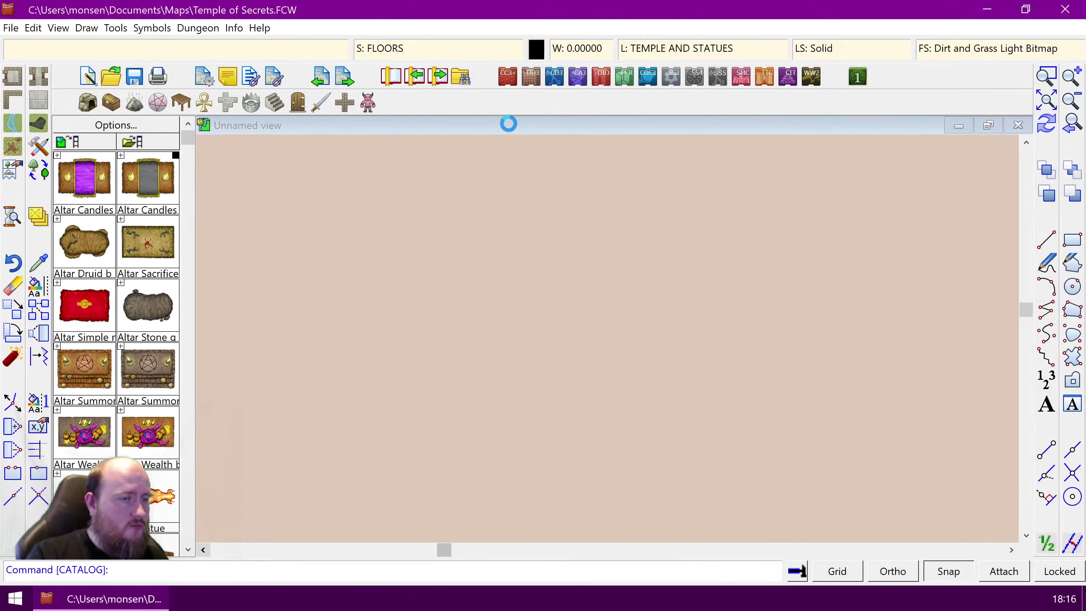
pyautogui.moveTo(114, 288)
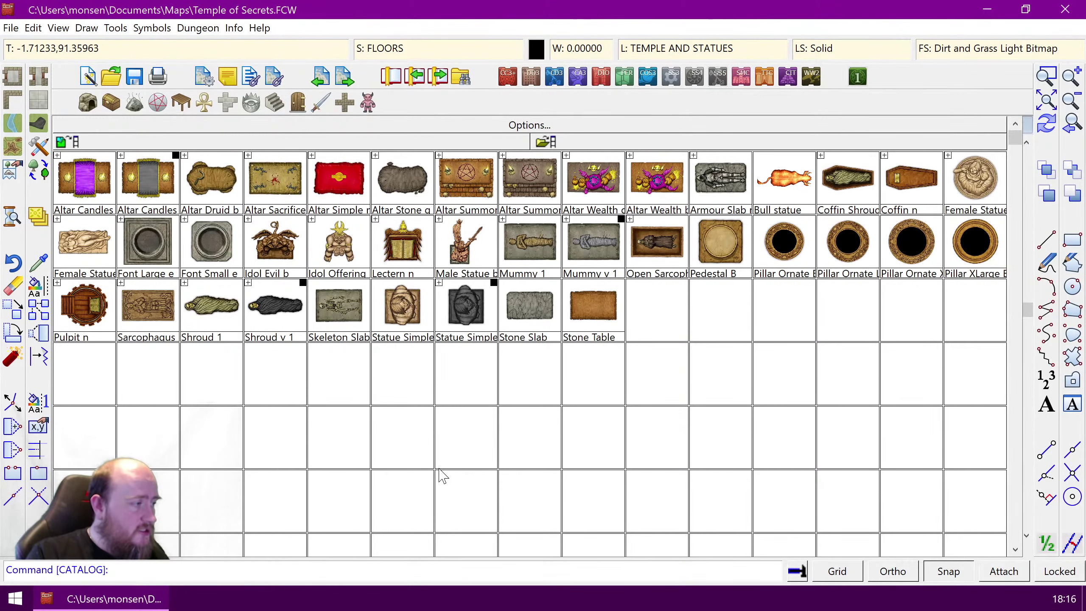
# Step: Load the DD3 Color Furniture catalog and place four east-west pews in two columns of two, north of the altar
pyautogui.click(181, 103)
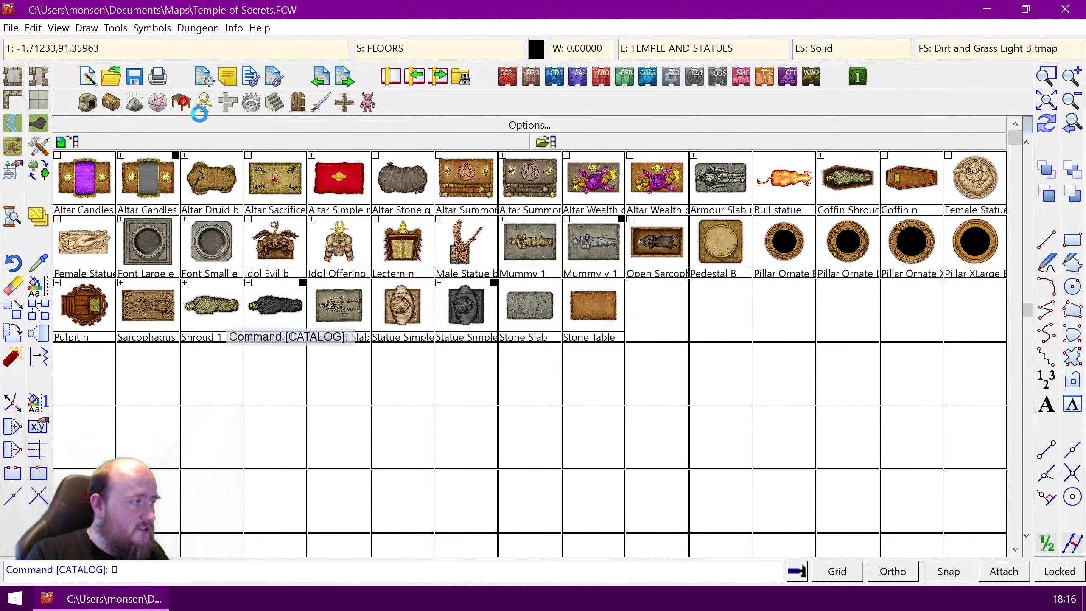
pyautogui.doubleClick(533, 129)
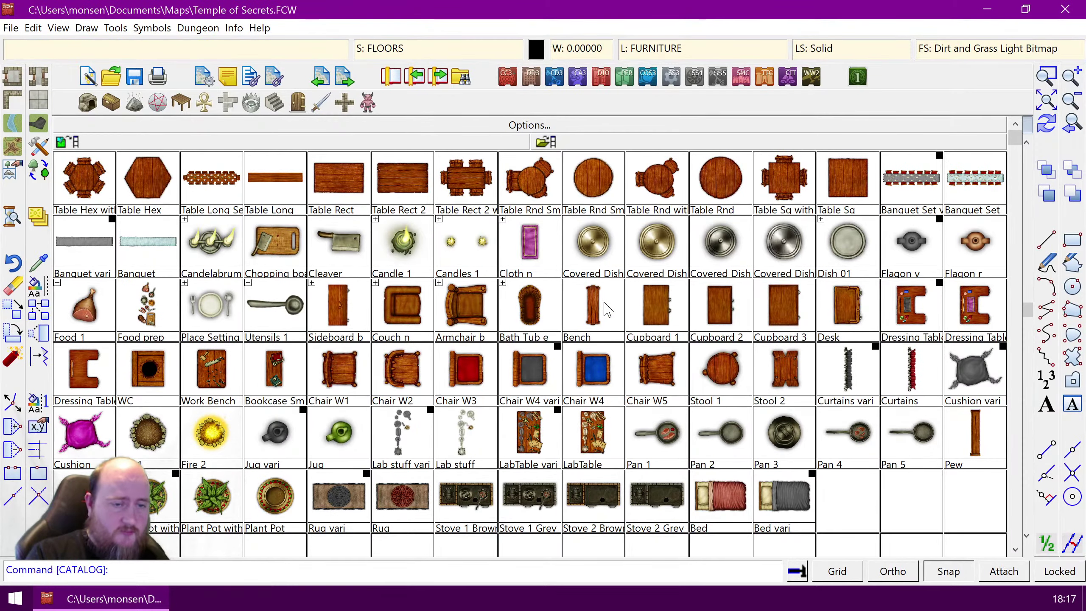
pyautogui.click(975, 445)
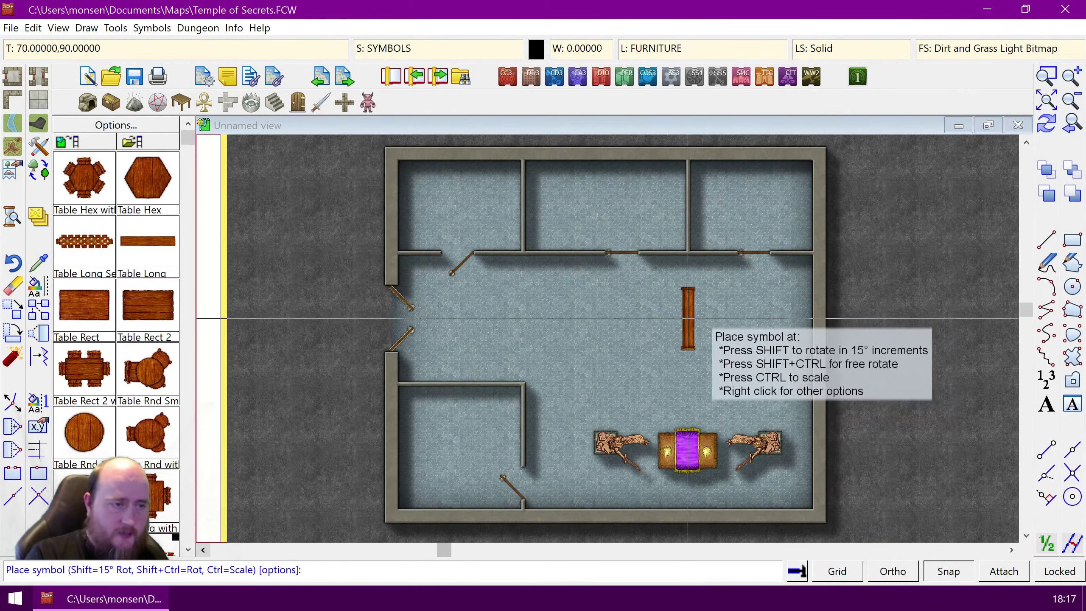
pyautogui.press('Up')
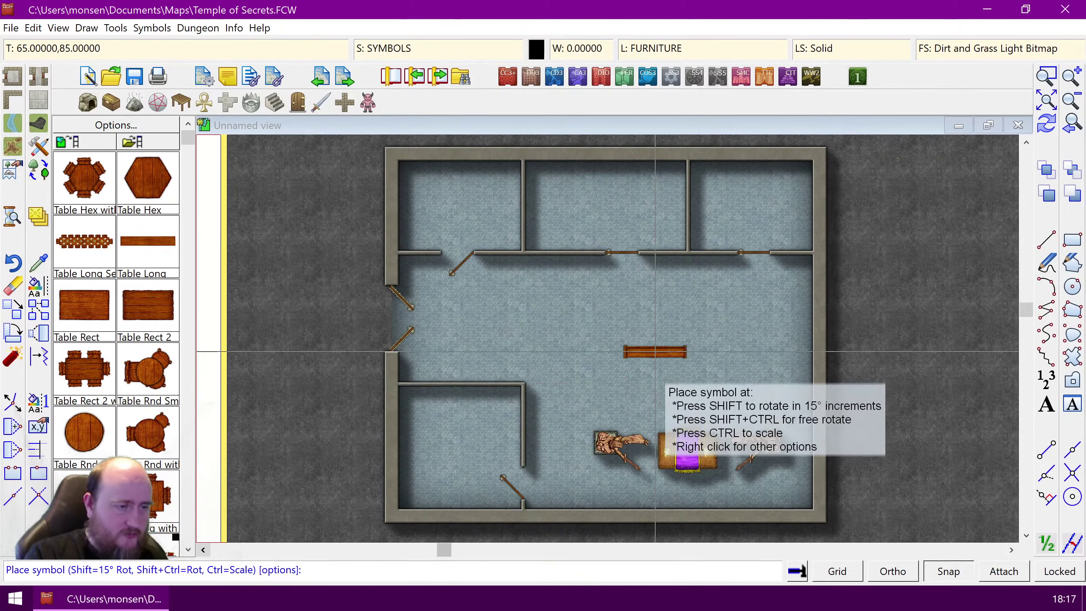
pyautogui.click(655, 384)
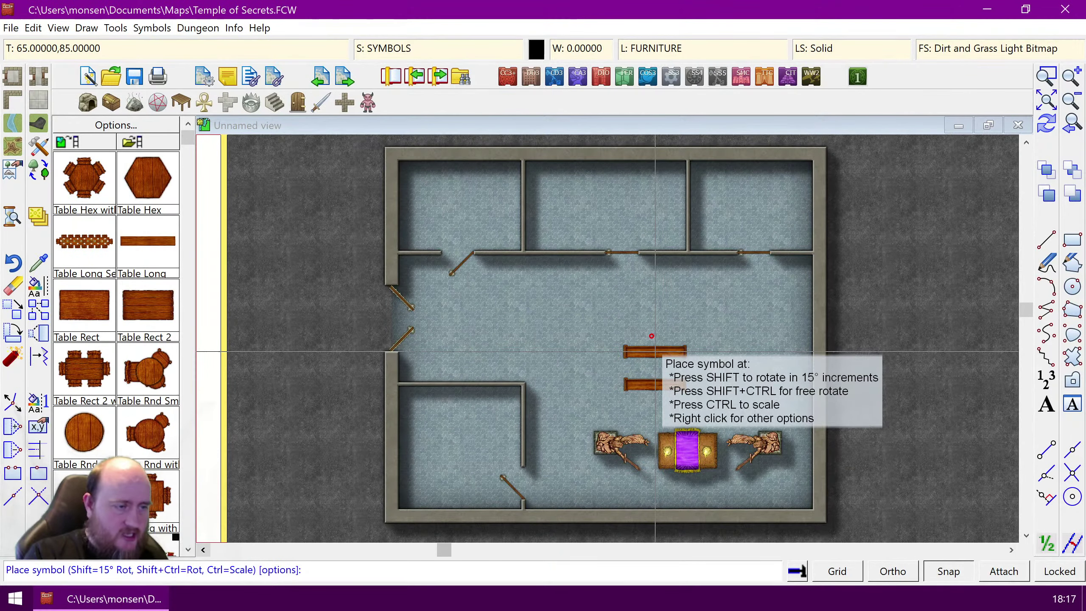
pyautogui.click(651, 336)
pyautogui.click(749, 346)
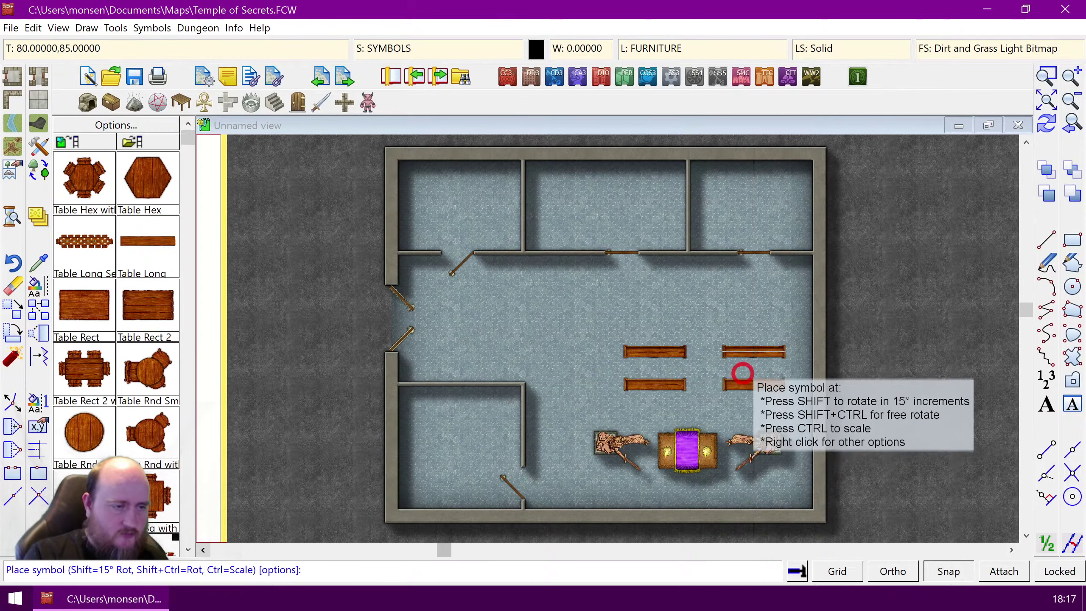
pyautogui.click(742, 373)
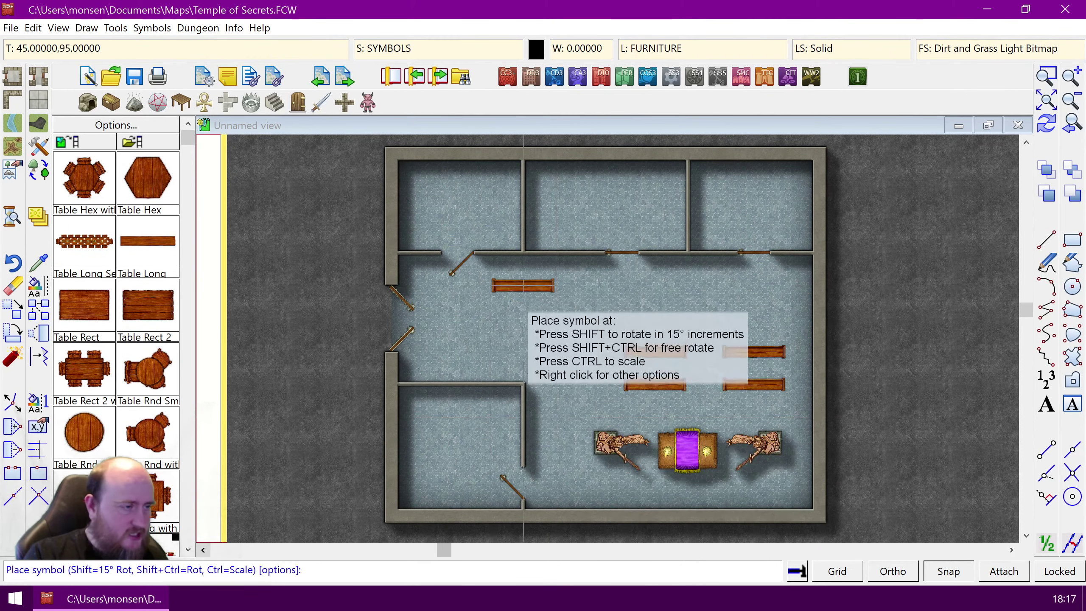
pyautogui.rightClick(530, 305)
pyautogui.click(622, 248)
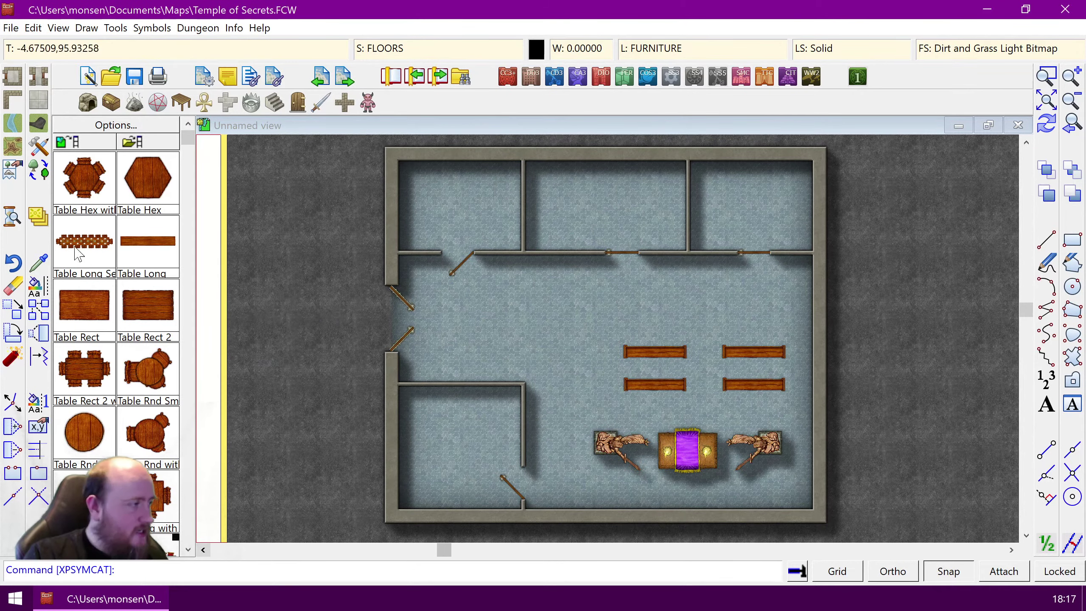
# Step: Move the four pews about 2.6 units straight west with Ortho on, centring them on the altar, and redraw the map
pyautogui.click(17, 316)
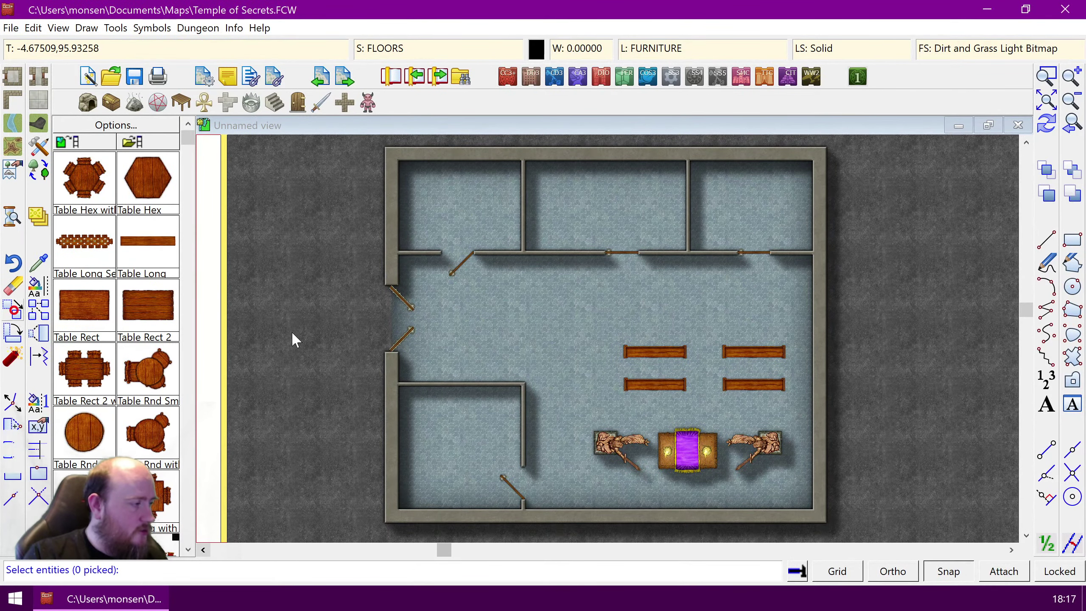
pyautogui.click(596, 333)
pyautogui.click(791, 405)
pyautogui.rightClick(722, 384)
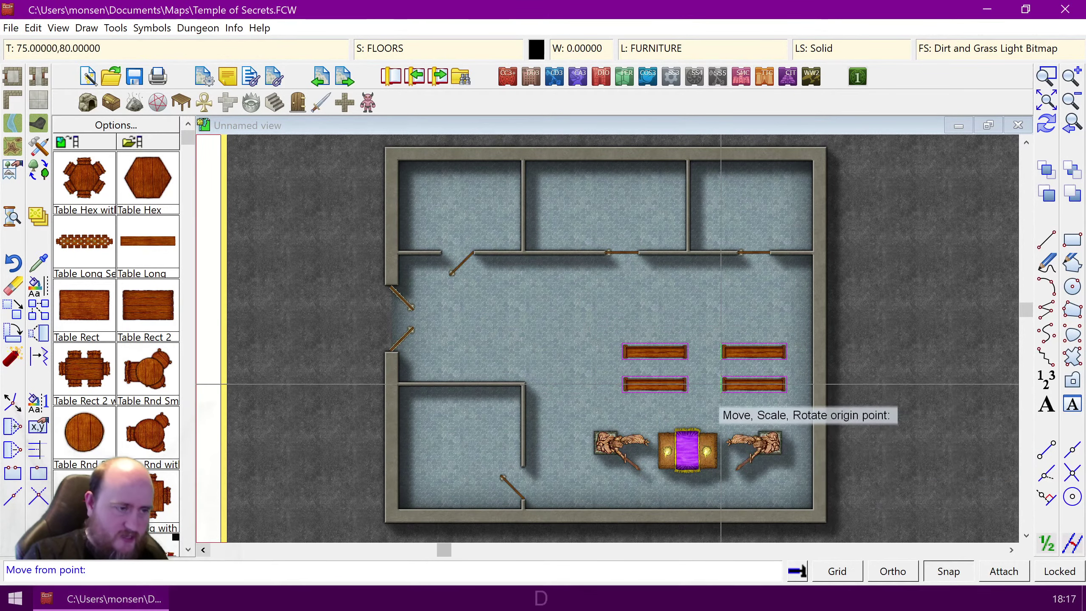
pyautogui.click(720, 385)
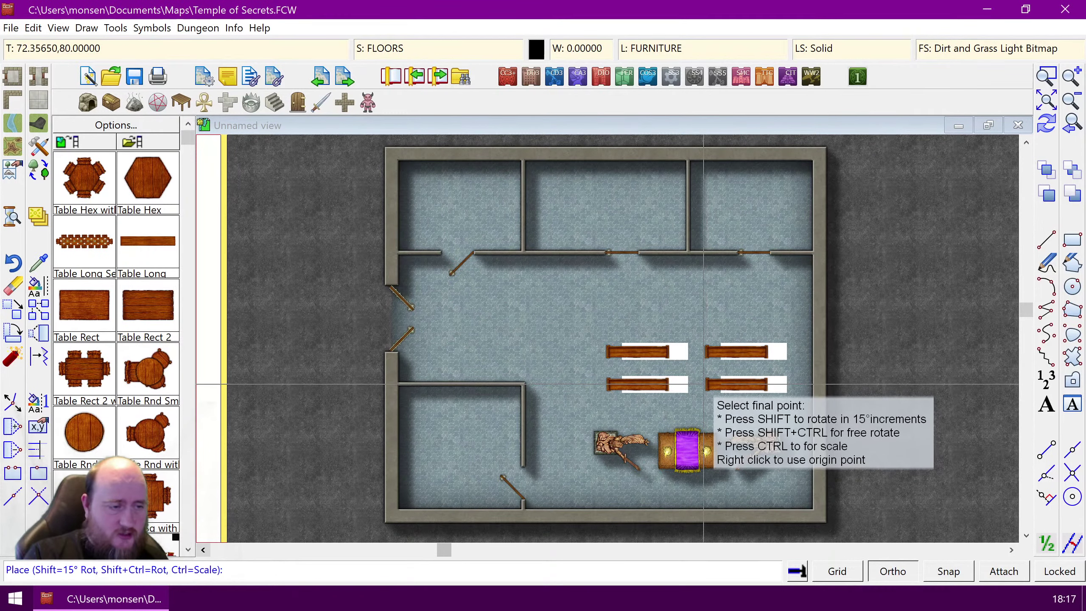
pyautogui.click(703, 384)
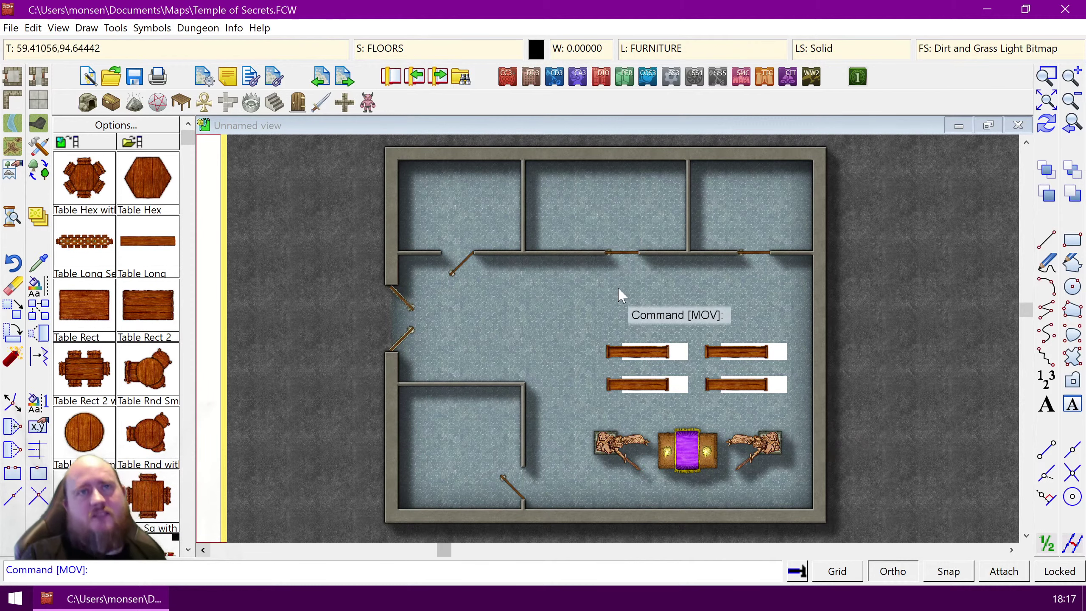
pyautogui.hotkey('ctrl', 'r')
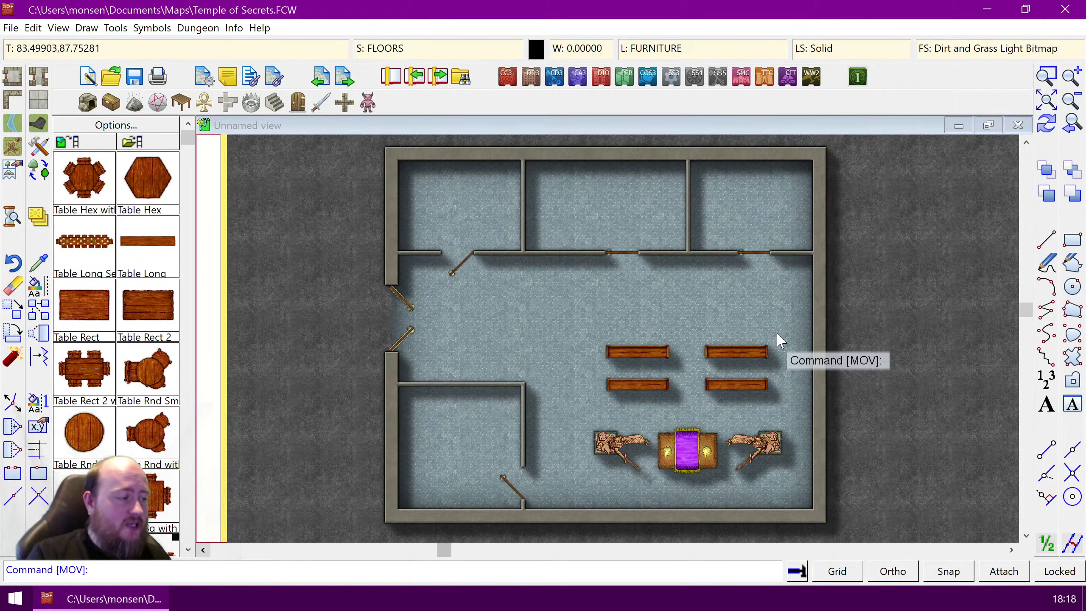
# Step: Load the DD3 Color Elemental and Magic symbol catalog
pyautogui.click(1048, 75)
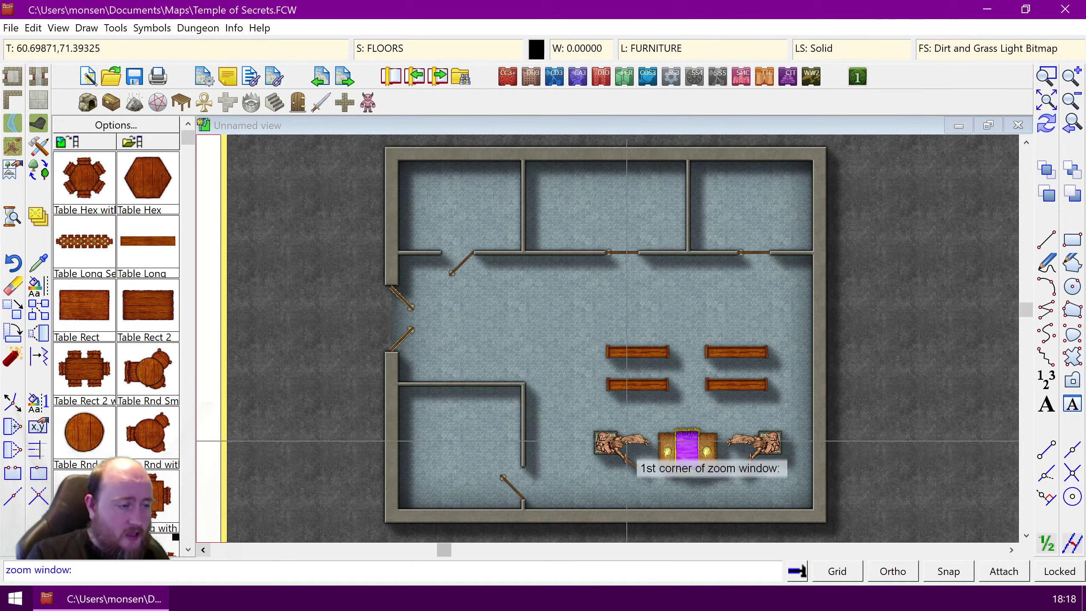
pyautogui.press('Escape')
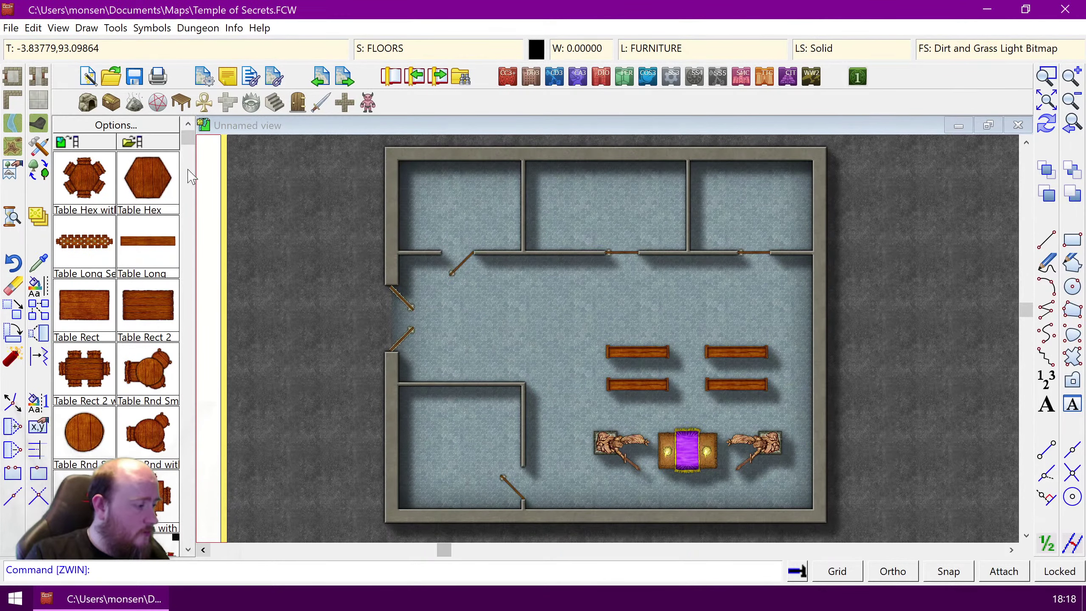
pyautogui.click(166, 148)
pyautogui.press('Escape')
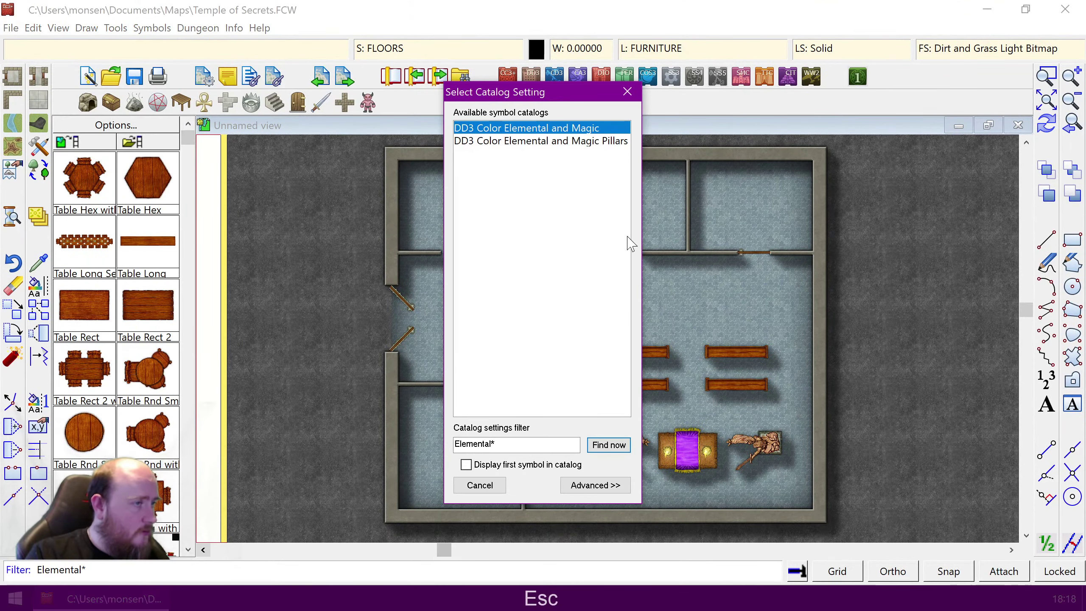
pyautogui.doubleClick(563, 129)
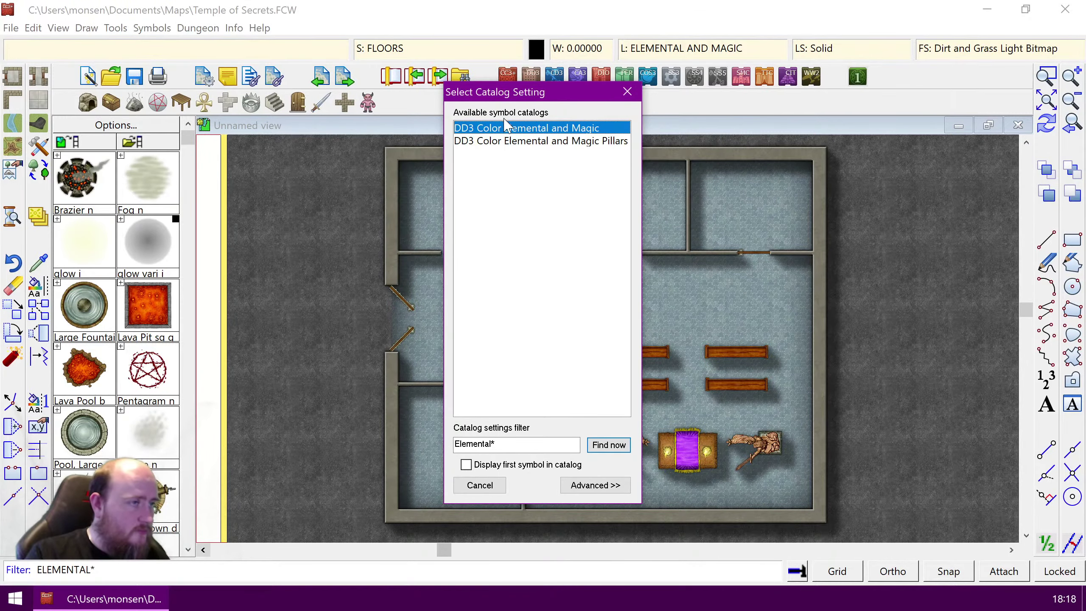
pyautogui.doubleClick(504, 129)
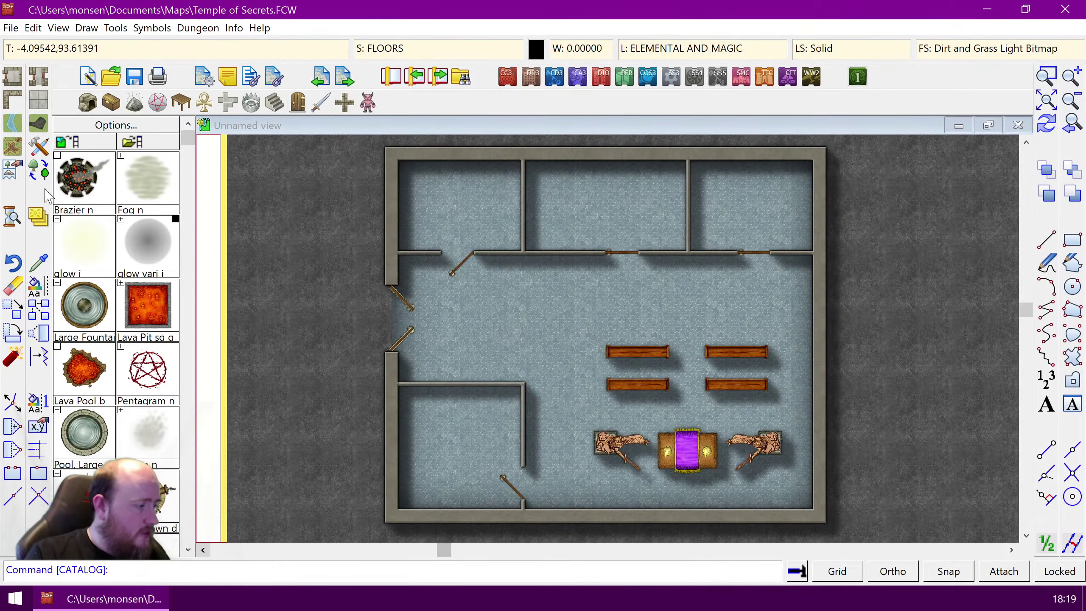
# Step: Expand the brazier collection, place a lit Brazier n south of each statue by the south wall, and redraw the map
pyautogui.click(57, 154)
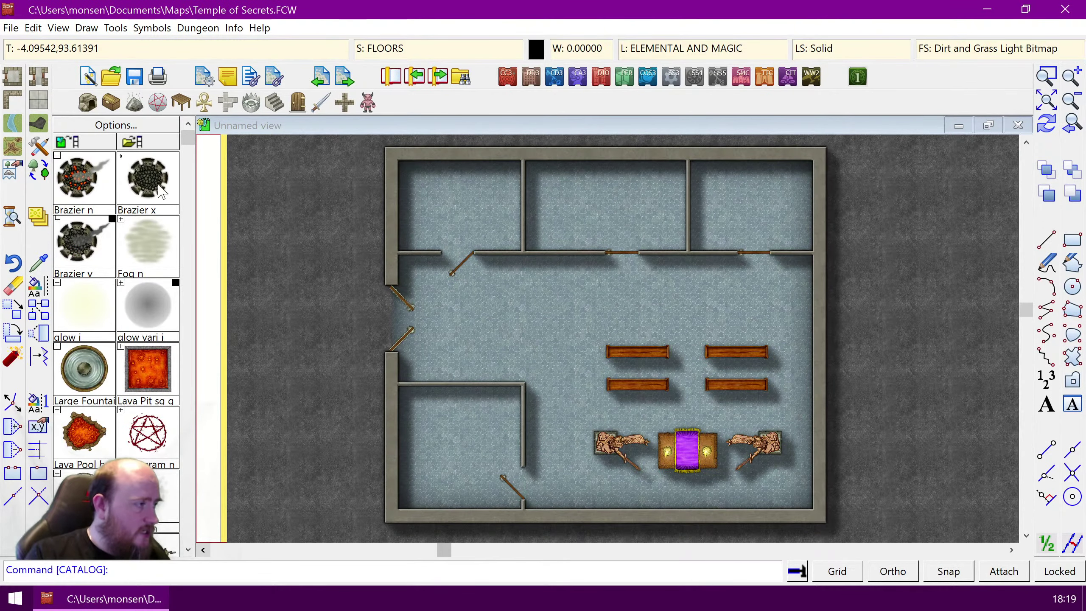
pyautogui.click(73, 177)
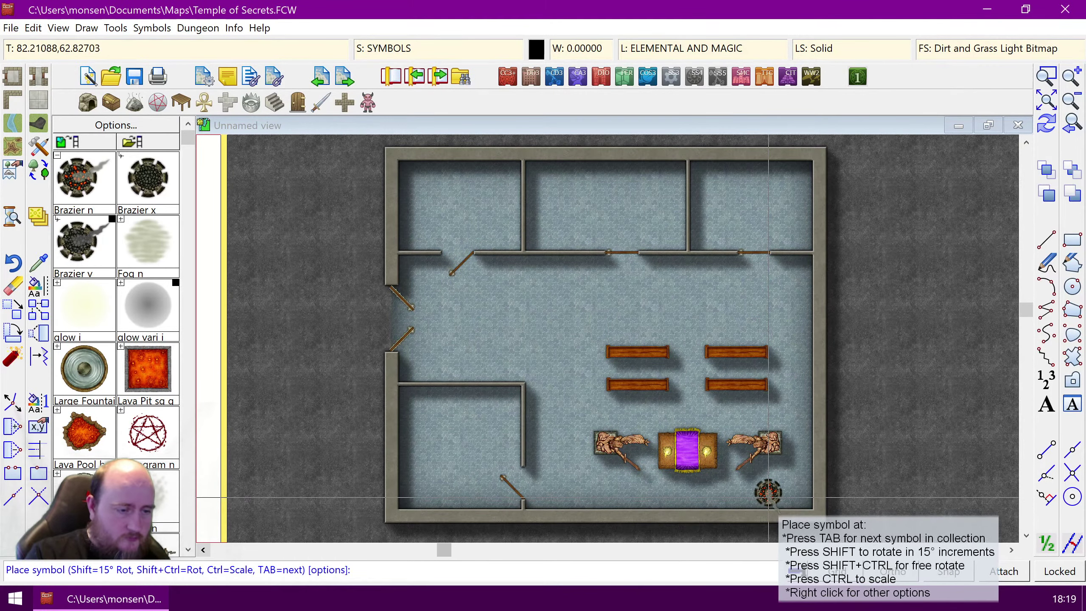
pyautogui.click(769, 497)
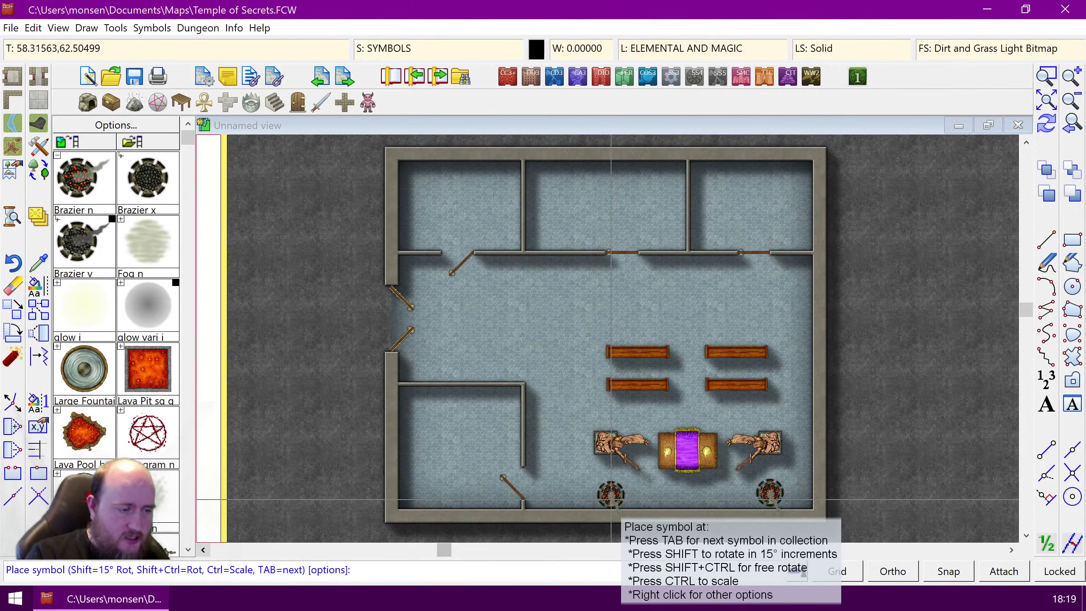
pyautogui.rightClick(570, 341)
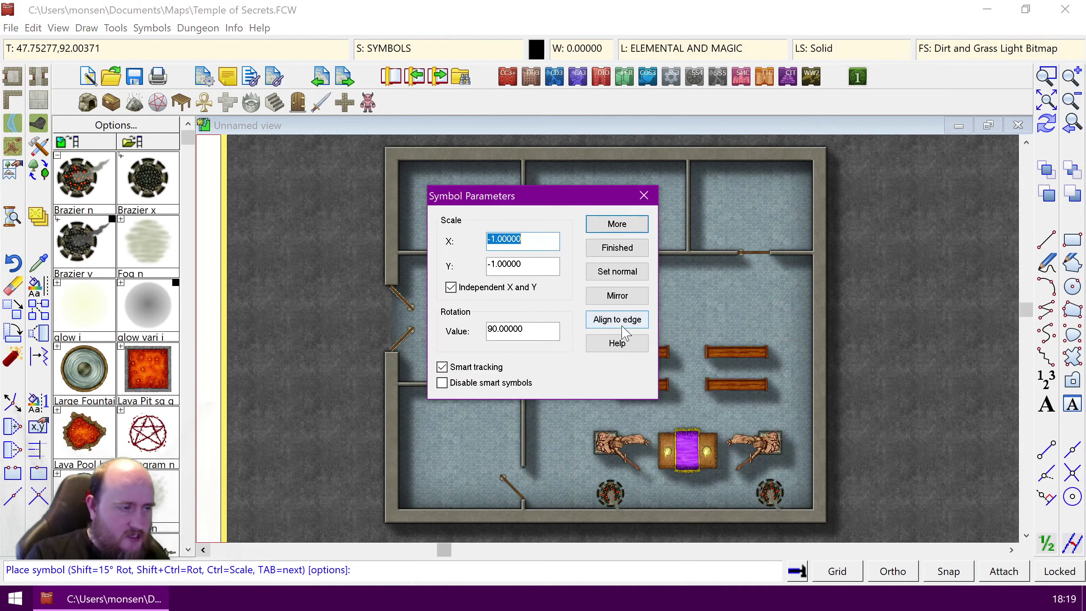
pyautogui.click(616, 246)
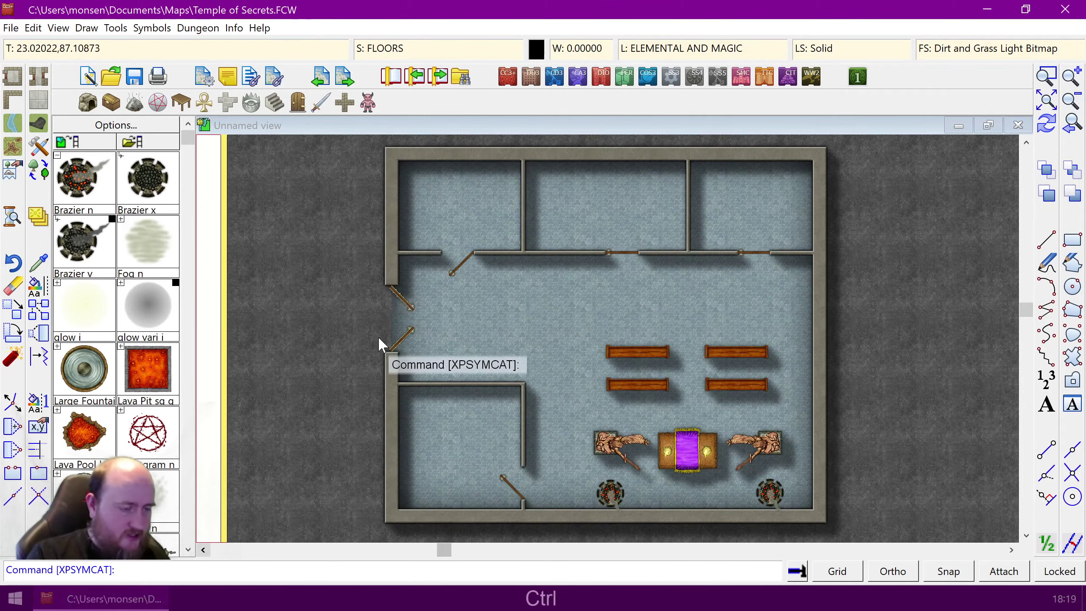
pyautogui.hotkey('ctrl', 'r')
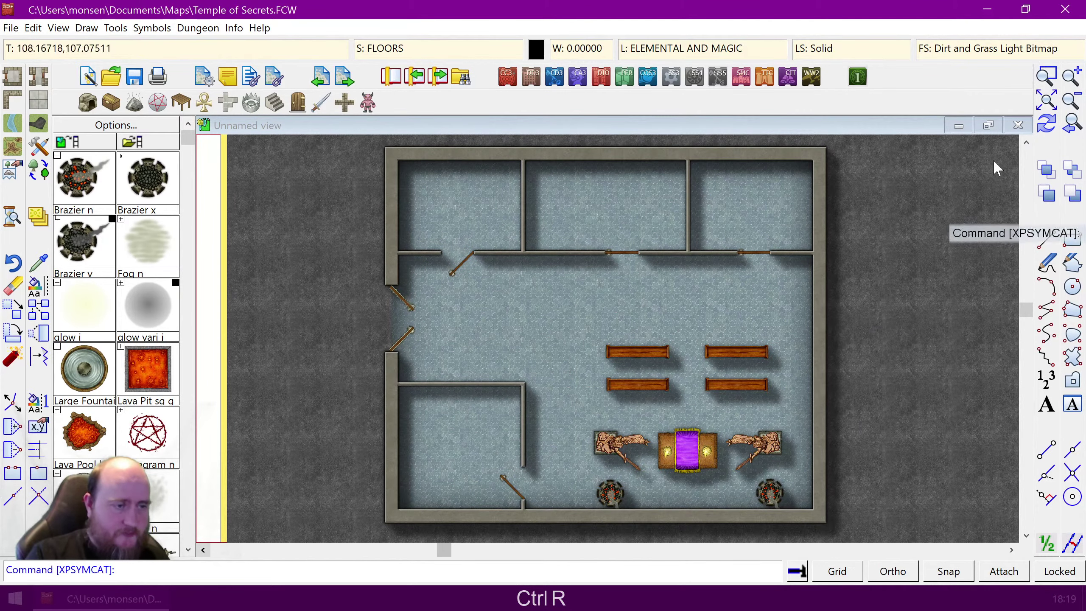
# Step: Load the DD3 Color Furniture symbol catalog for furnishing the southwest side room
pyautogui.click(1046, 76)
pyautogui.click(366, 379)
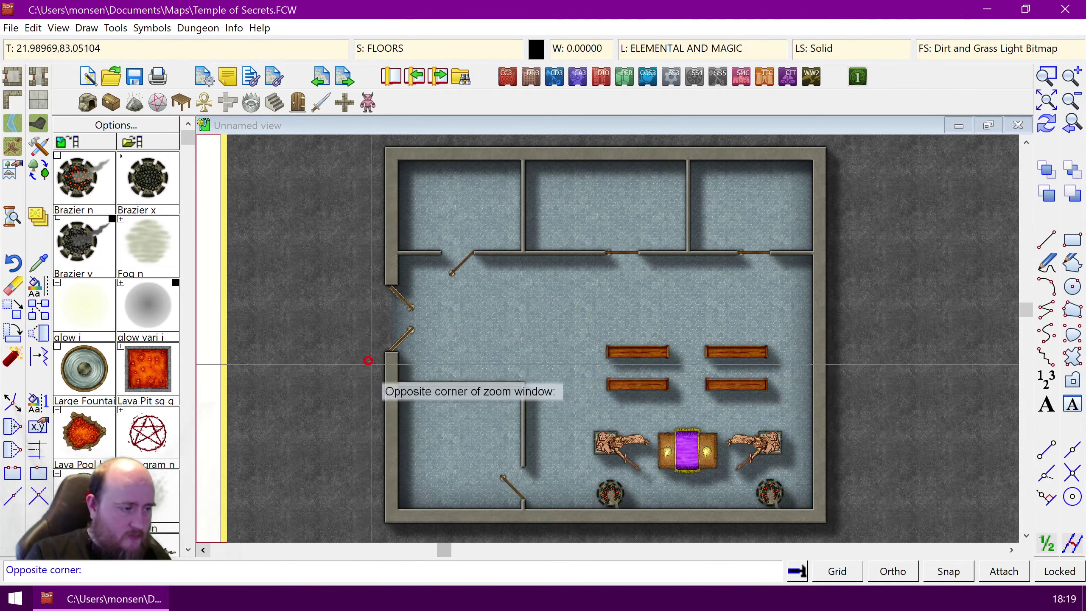
pyautogui.click(533, 525)
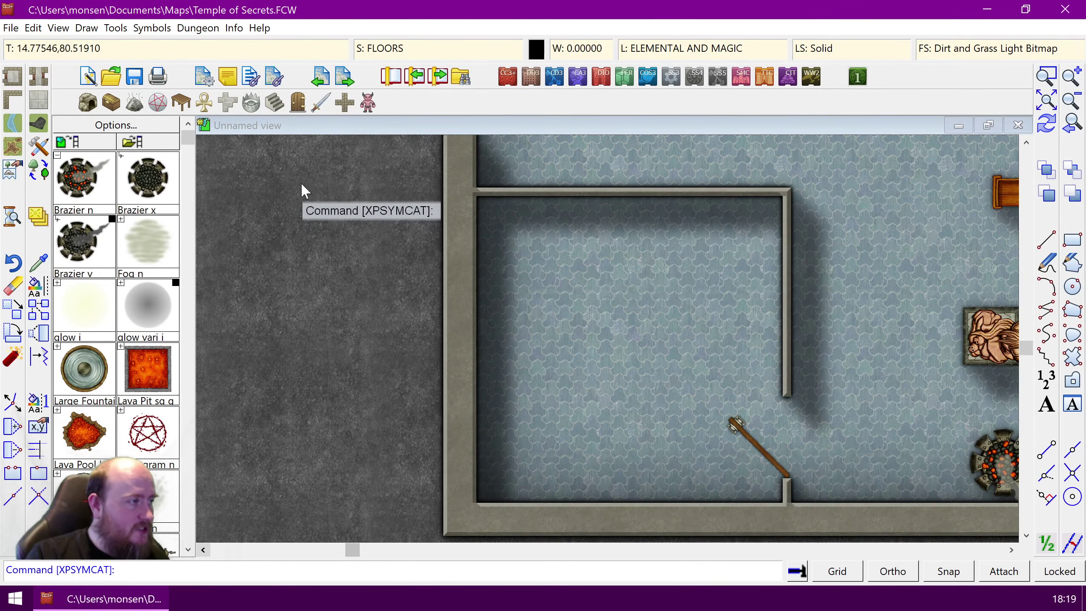
pyautogui.click(178, 106)
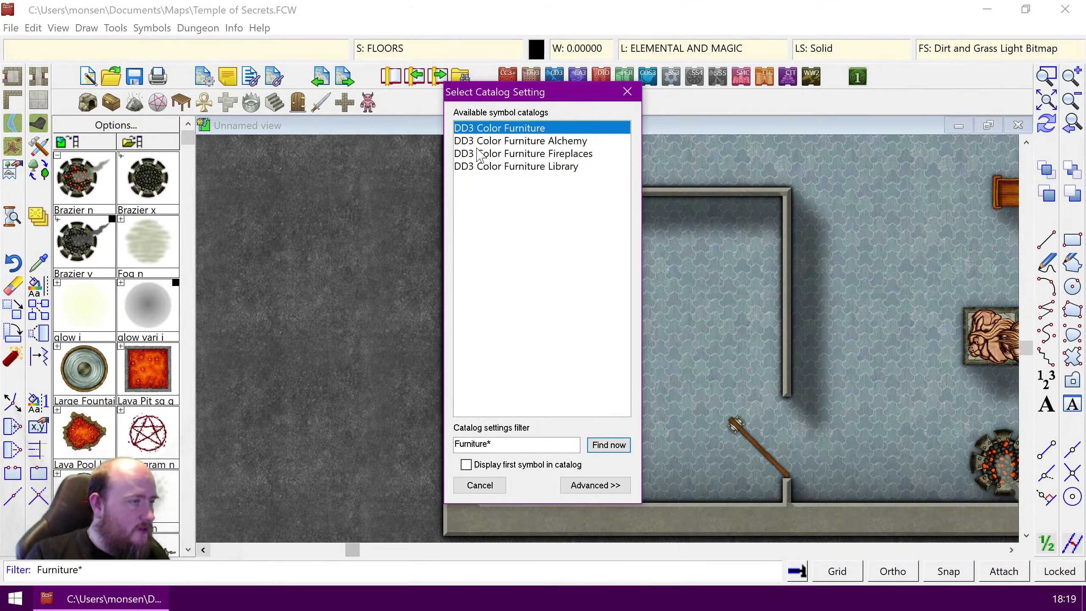
pyautogui.doubleClick(479, 128)
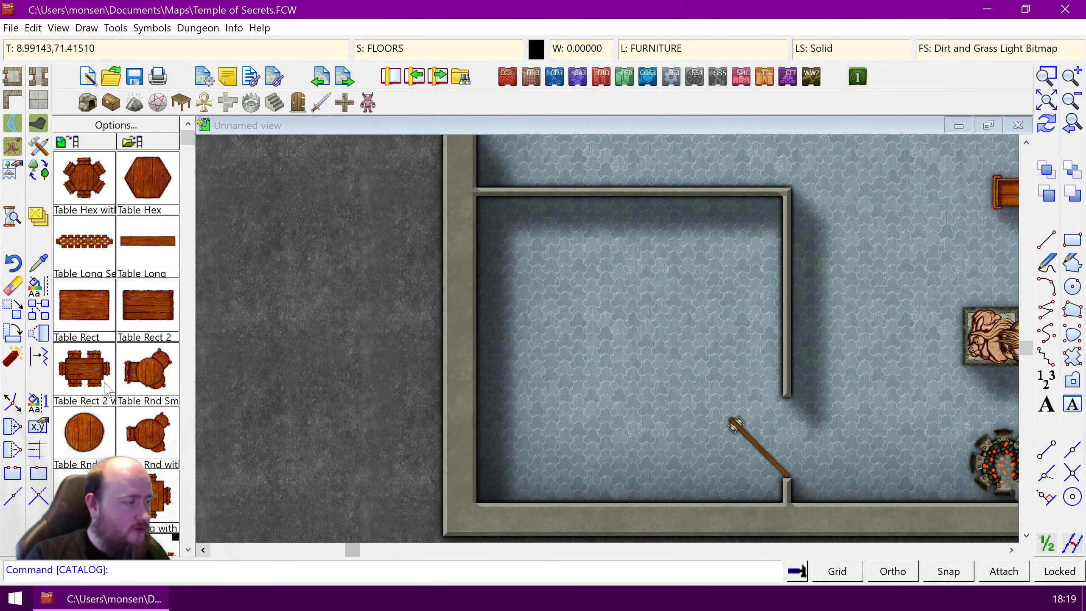
# Step: Place a Desk at its default size near the middle of the southwest room, turned so its long side runs north-south
pyautogui.click(187, 550)
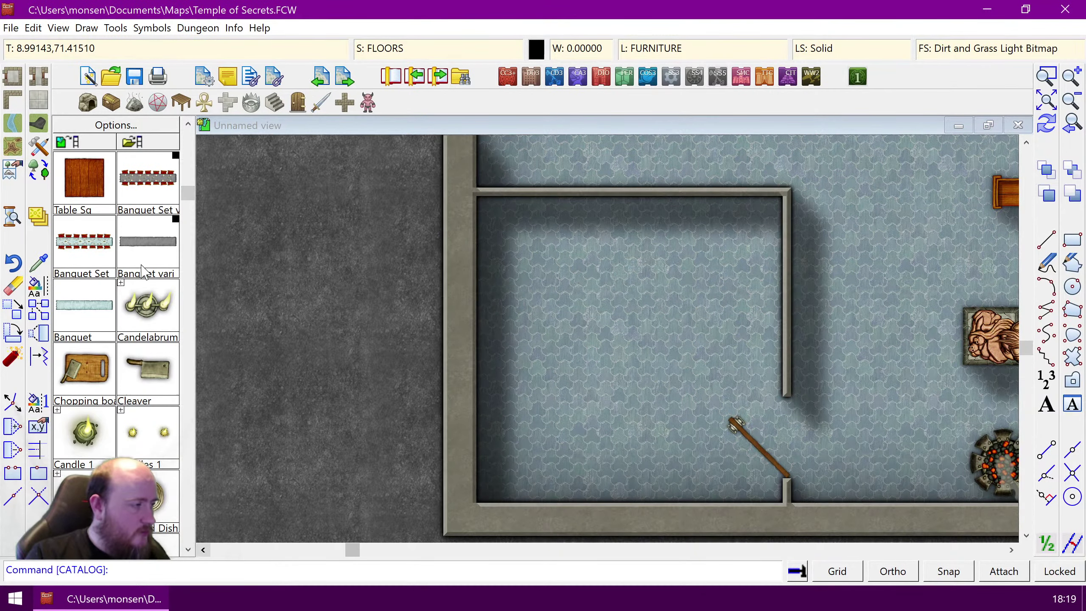
pyautogui.moveTo(143, 269)
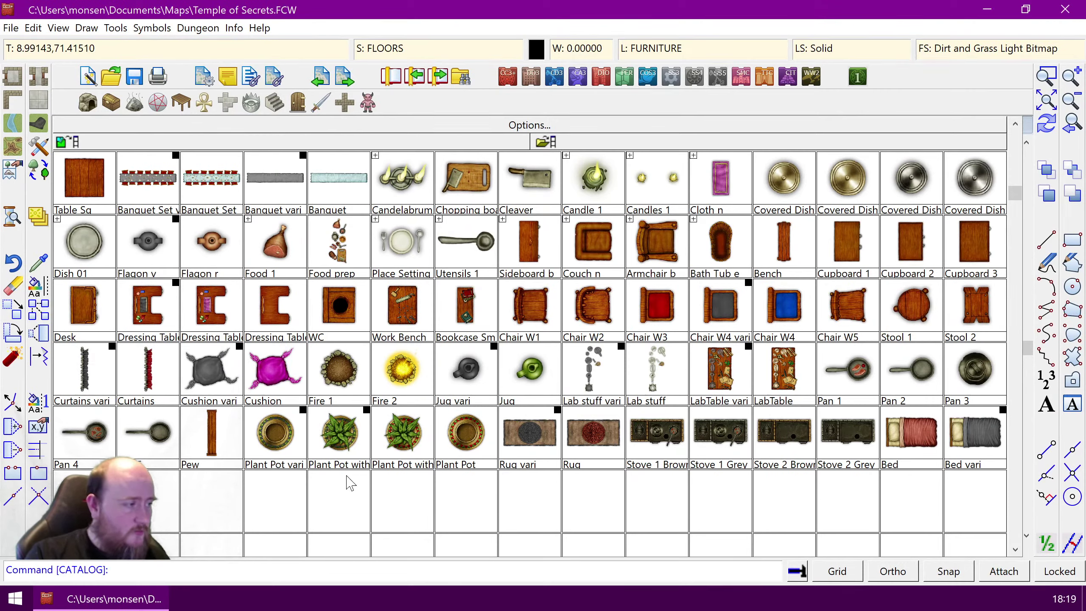
pyautogui.click(92, 312)
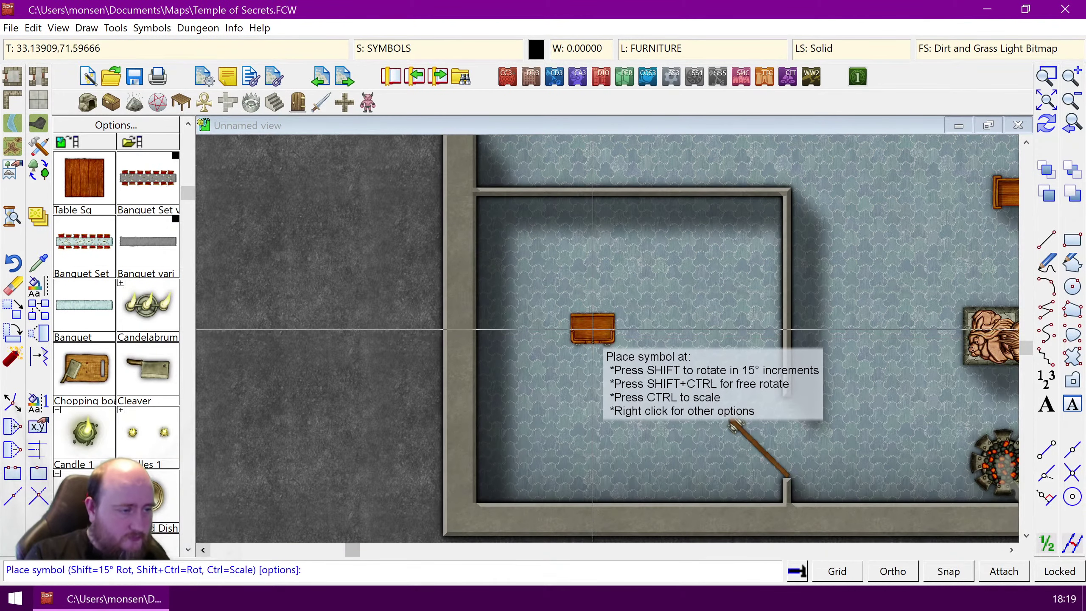
pyautogui.write('wd')
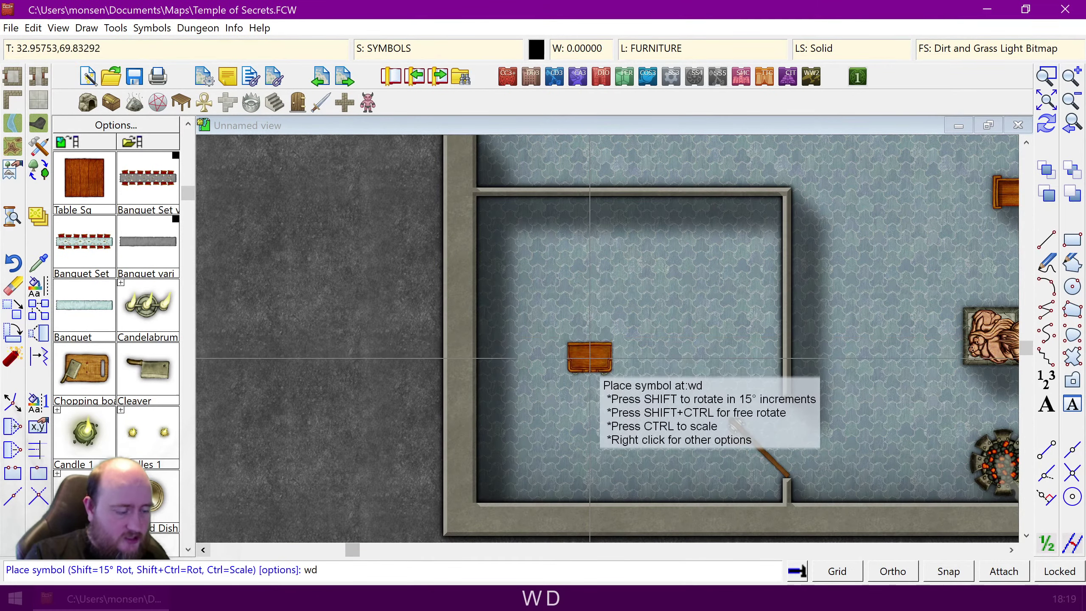
pyautogui.press('Right')
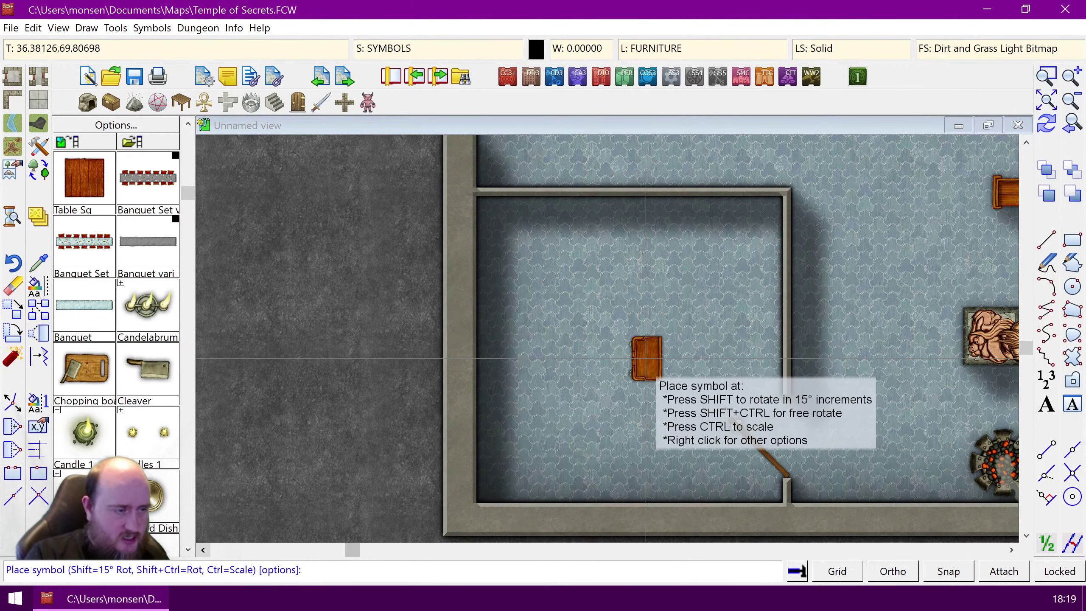
pyautogui.click(646, 358)
# Step: Place an Armchair b facing east just west of the desk, with X and Y scale 1 and rotation 0
pyautogui.moveTo(110, 309)
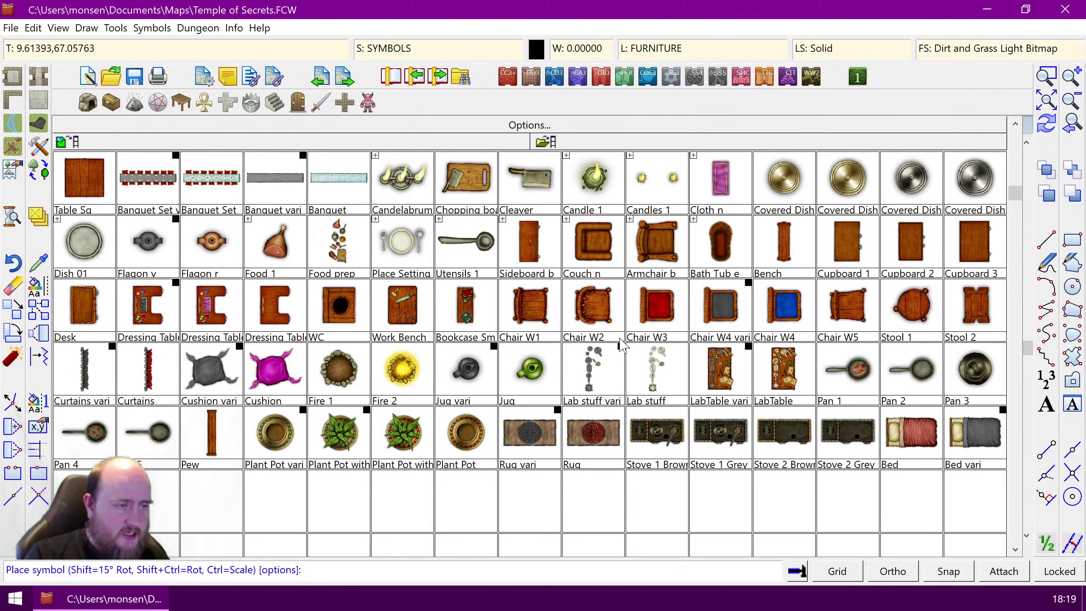
pyautogui.click(652, 244)
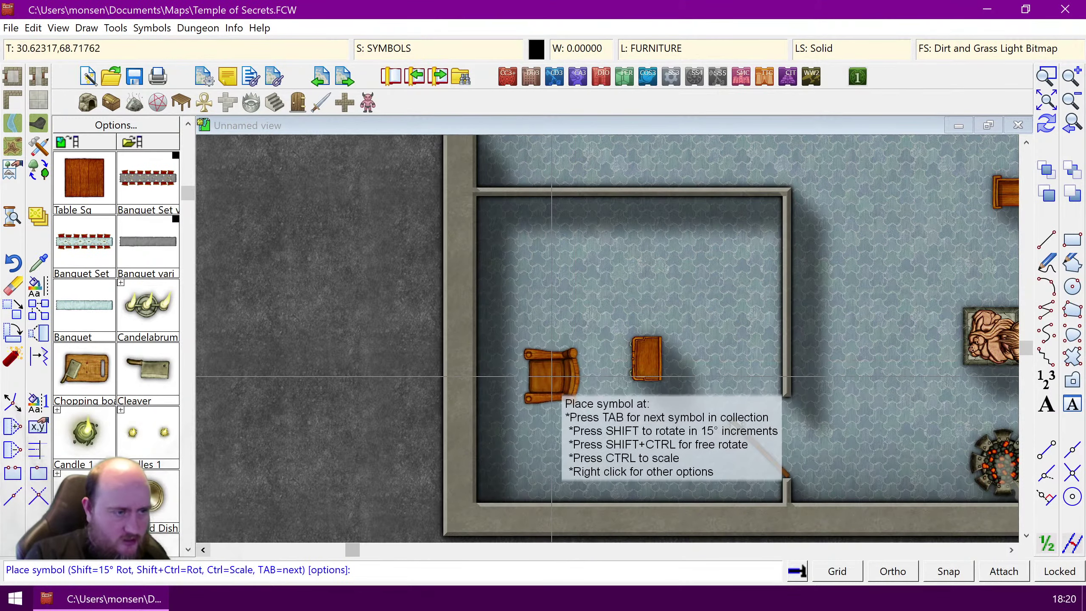
pyautogui.press('Right')
pyautogui.press('Left')
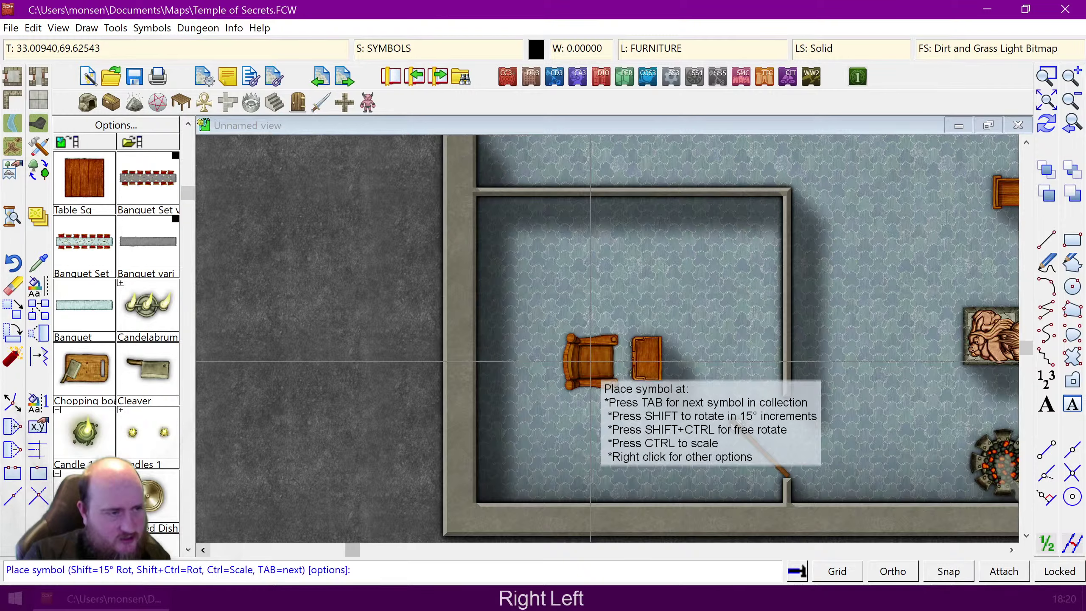
pyautogui.rightClick(589, 361)
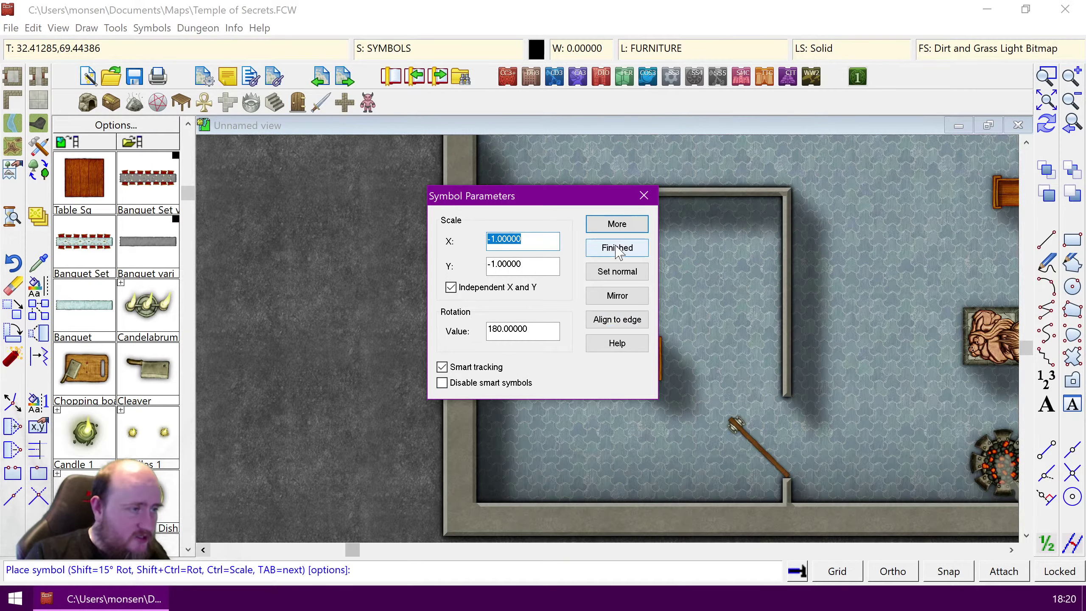
pyautogui.click(542, 267)
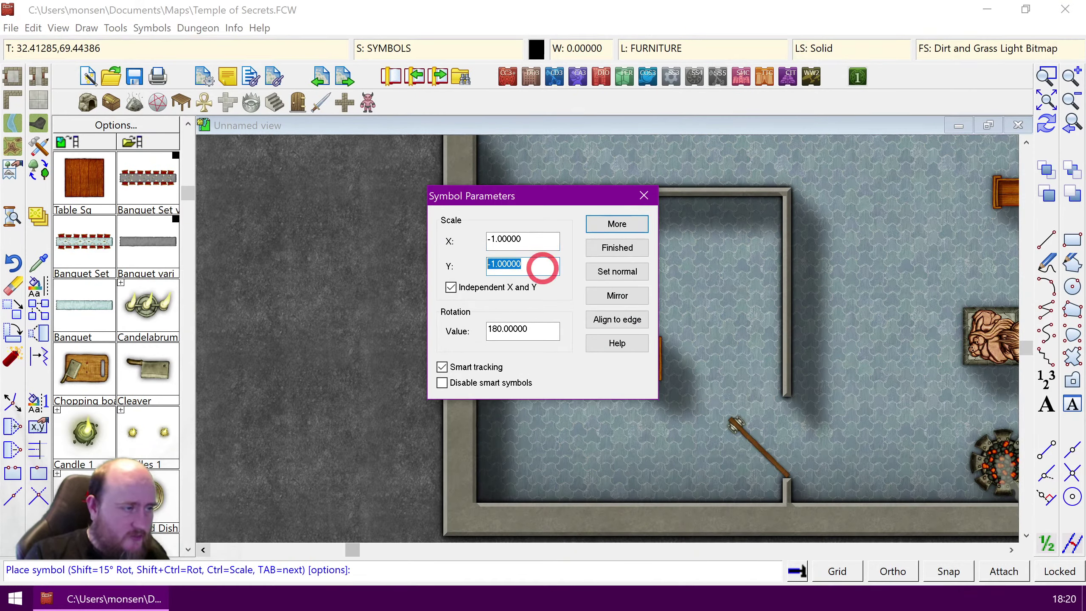
pyautogui.write('1')
pyautogui.click(526, 241)
pyautogui.write('1')
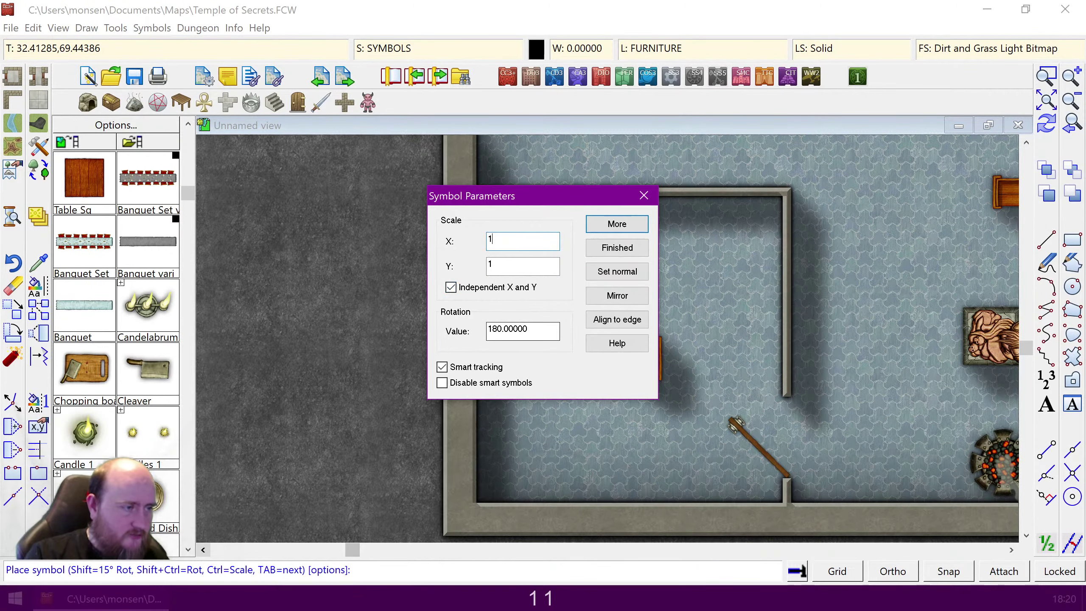
pyautogui.doubleClick(523, 329)
pyautogui.write('0')
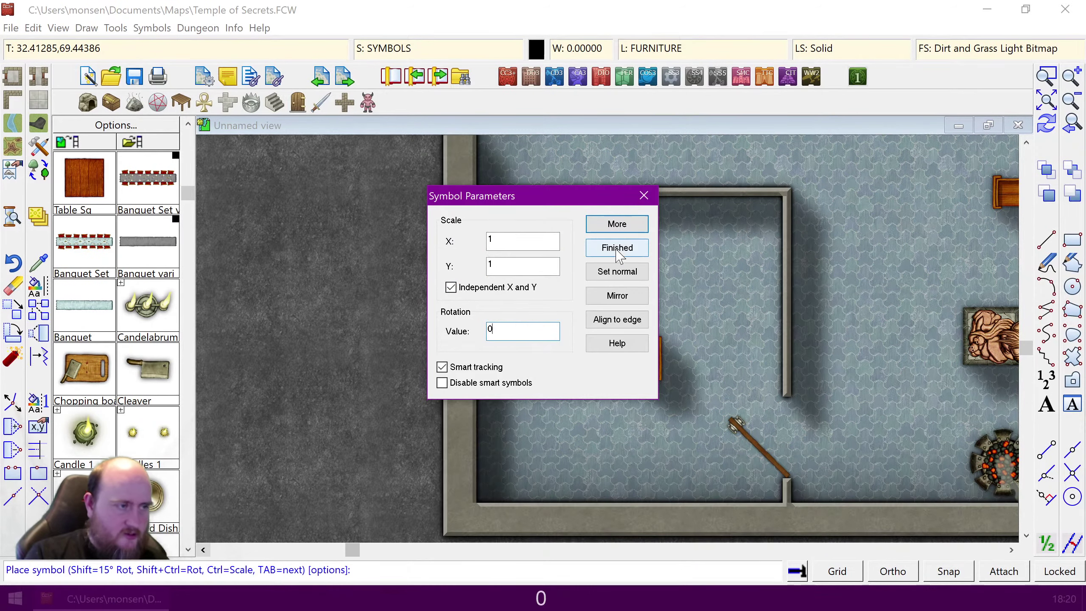
pyautogui.click(617, 247)
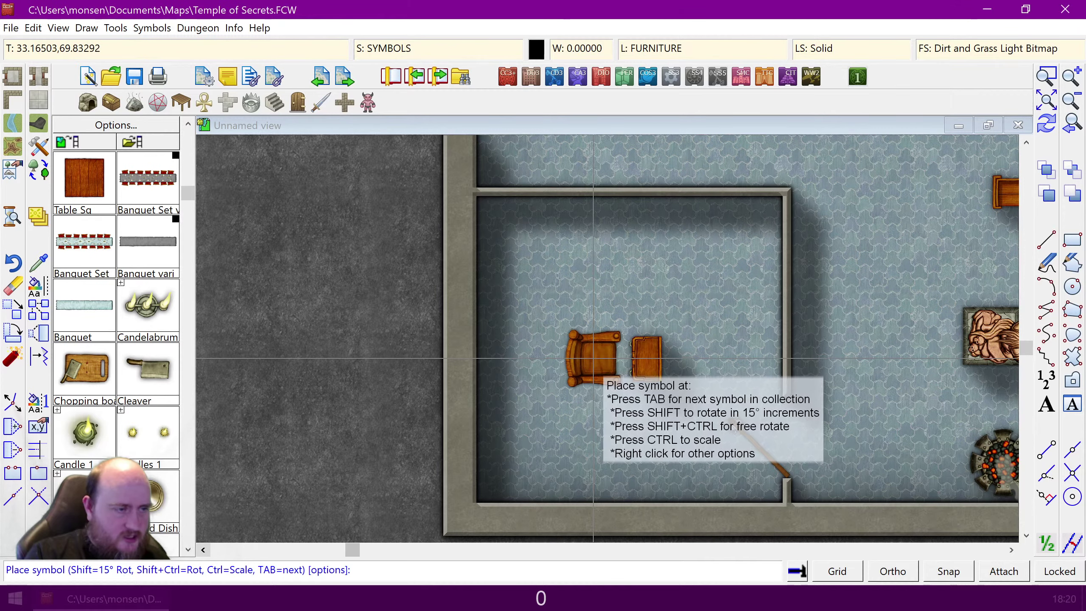
pyautogui.click(595, 357)
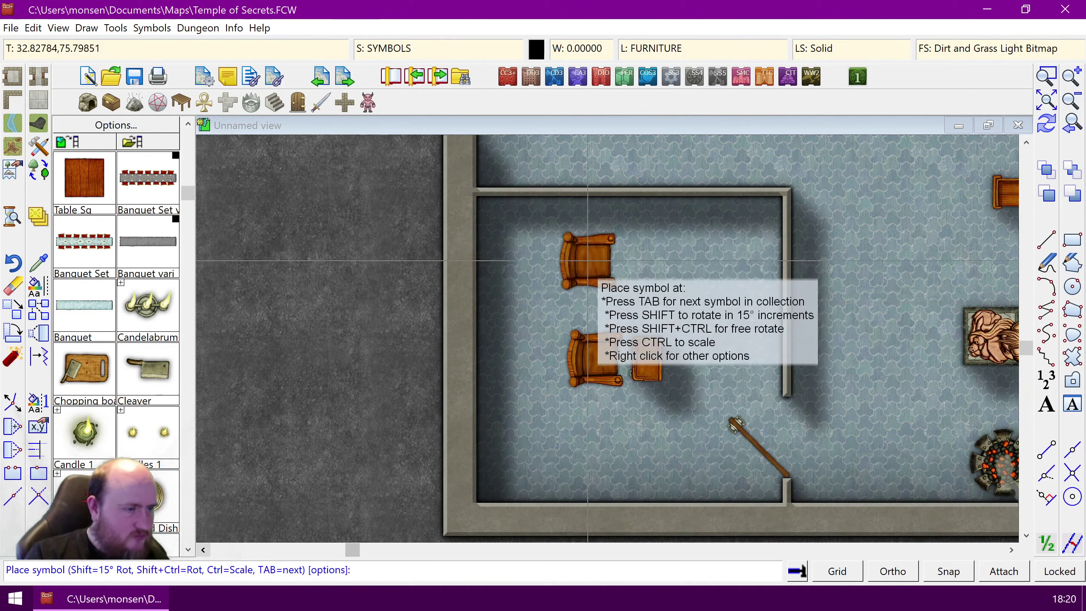
pyautogui.rightClick(582, 254)
pyautogui.click(601, 252)
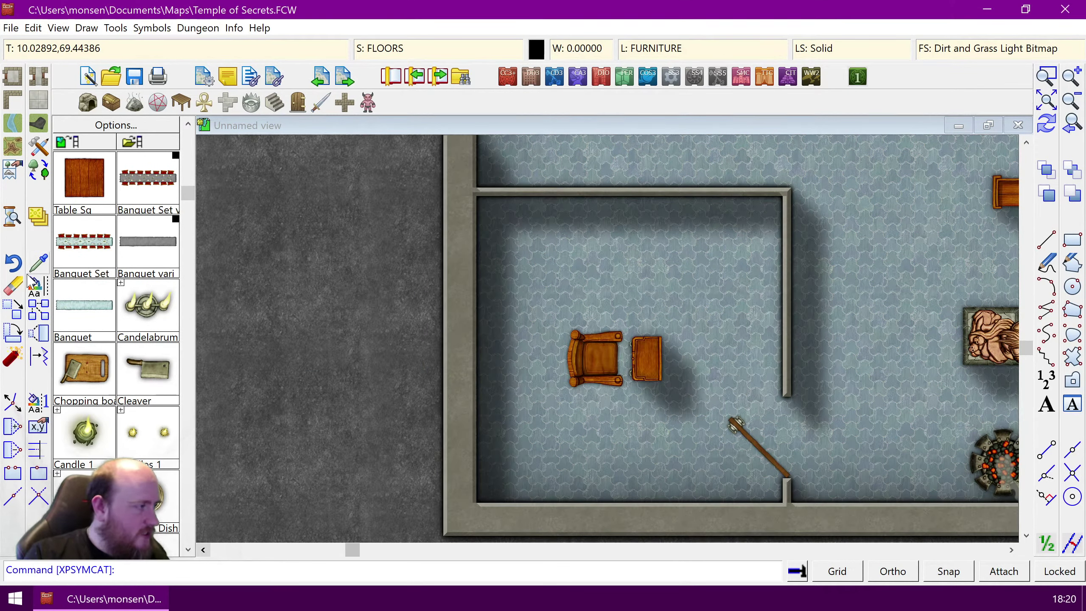
# Step: Erase the small desk east of the armchair and redraw the map
pyautogui.click(12, 287)
pyautogui.click(676, 322)
pyautogui.click(655, 399)
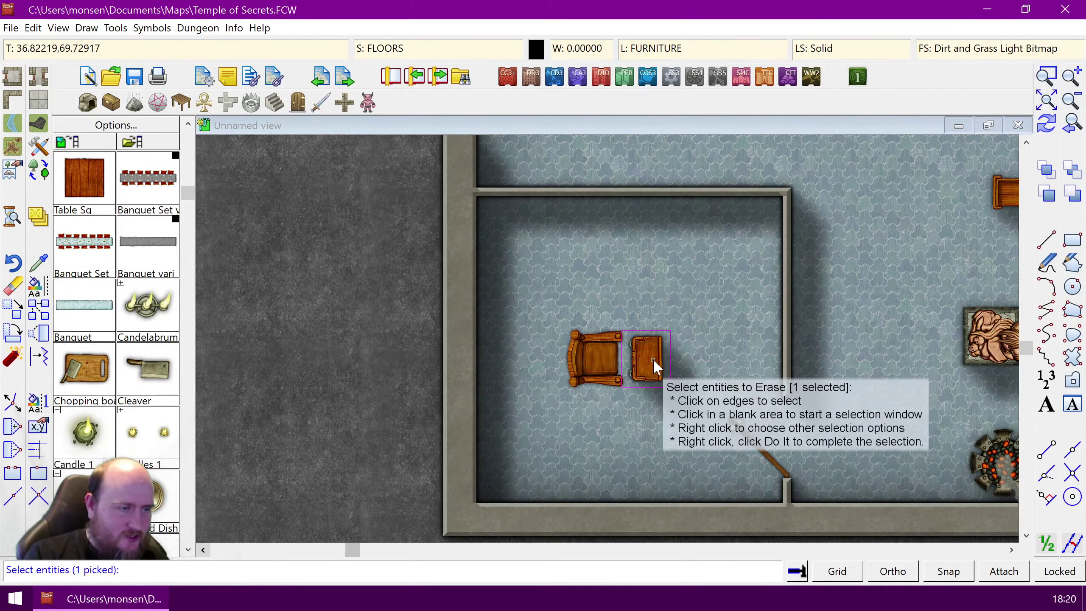
pyautogui.rightClick(670, 400)
pyautogui.press('d')
pyautogui.hotkey('ctrl', 'r')
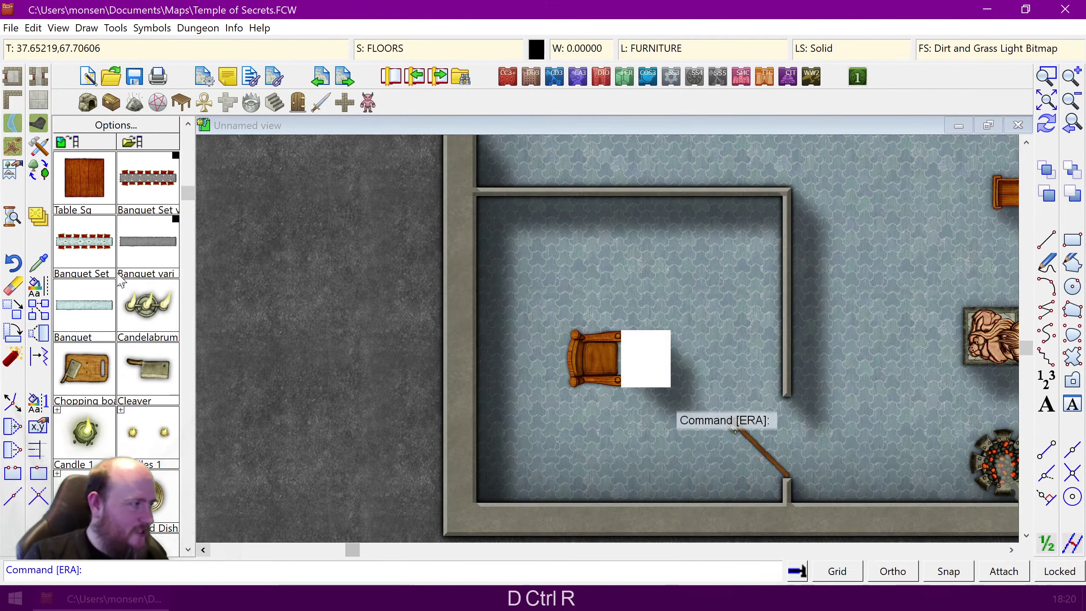
# Step: Place a Desk enlarged to about double size directly east of the armchair, flipped so its handles face the chair
pyautogui.moveTo(111, 247)
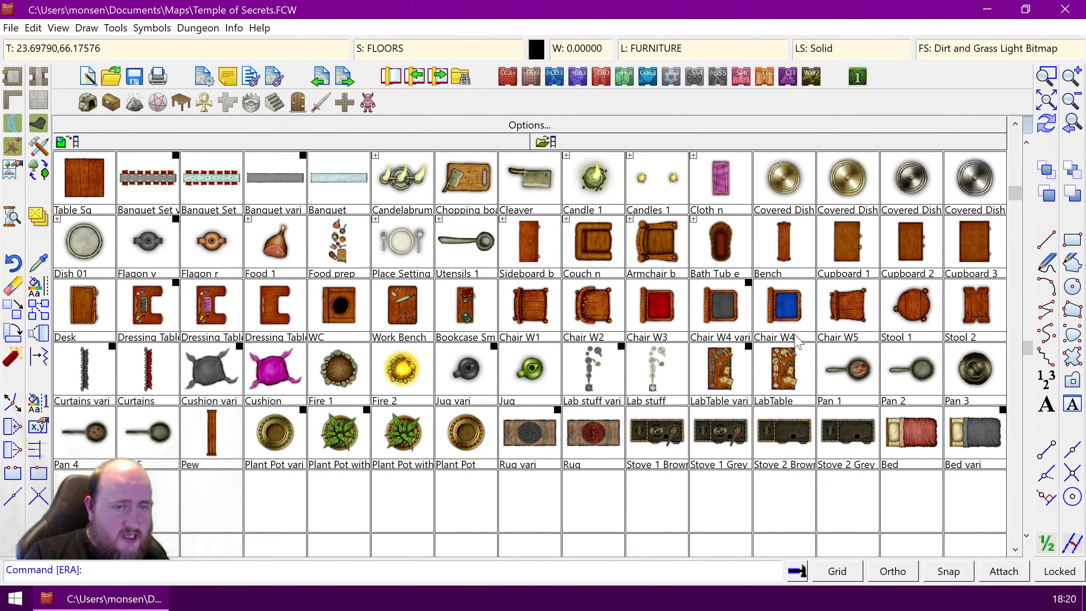
pyautogui.click(88, 312)
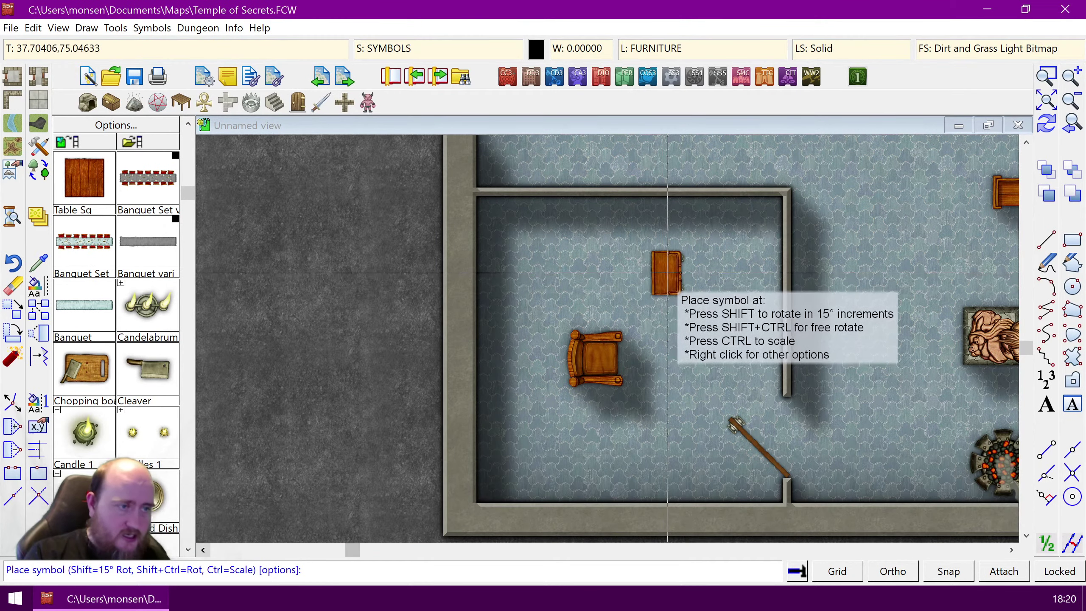
pyautogui.press('ctrl')
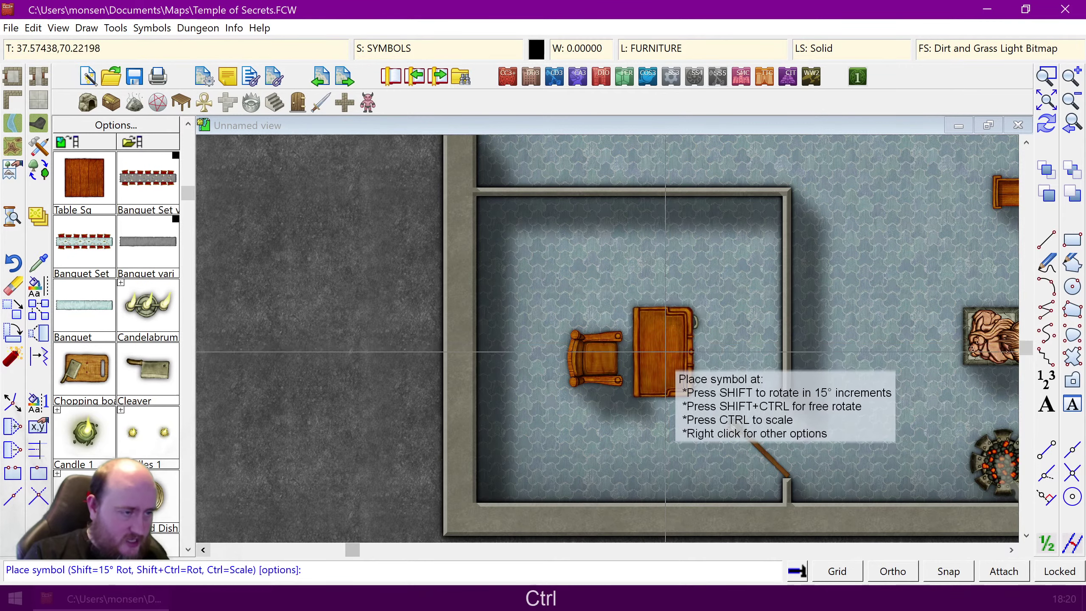
pyautogui.press('Right')
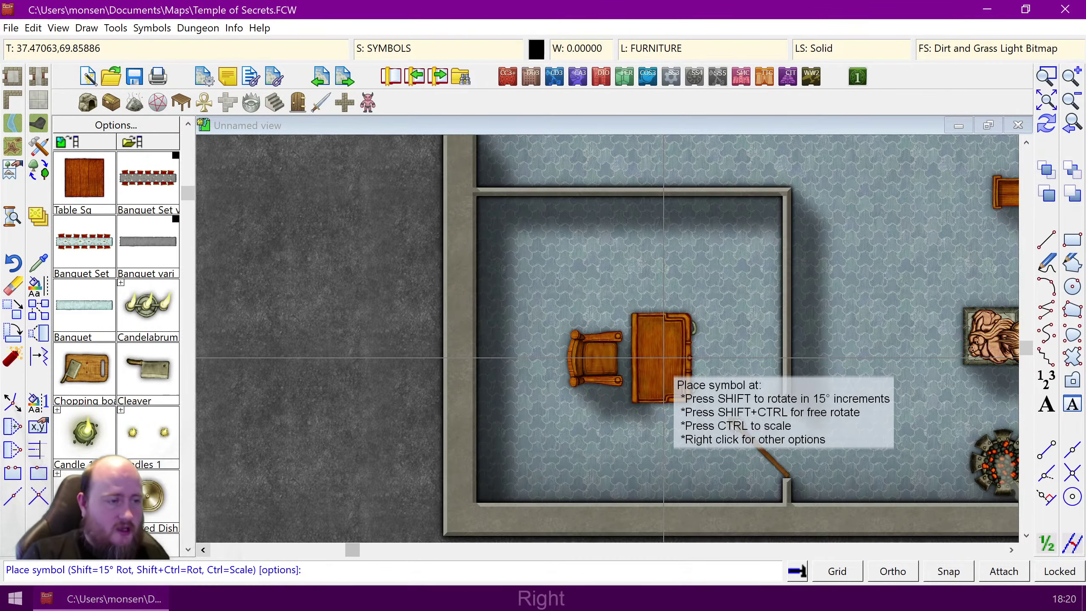
pyautogui.press('Up')
pyautogui.press('Down')
pyautogui.press('Left')
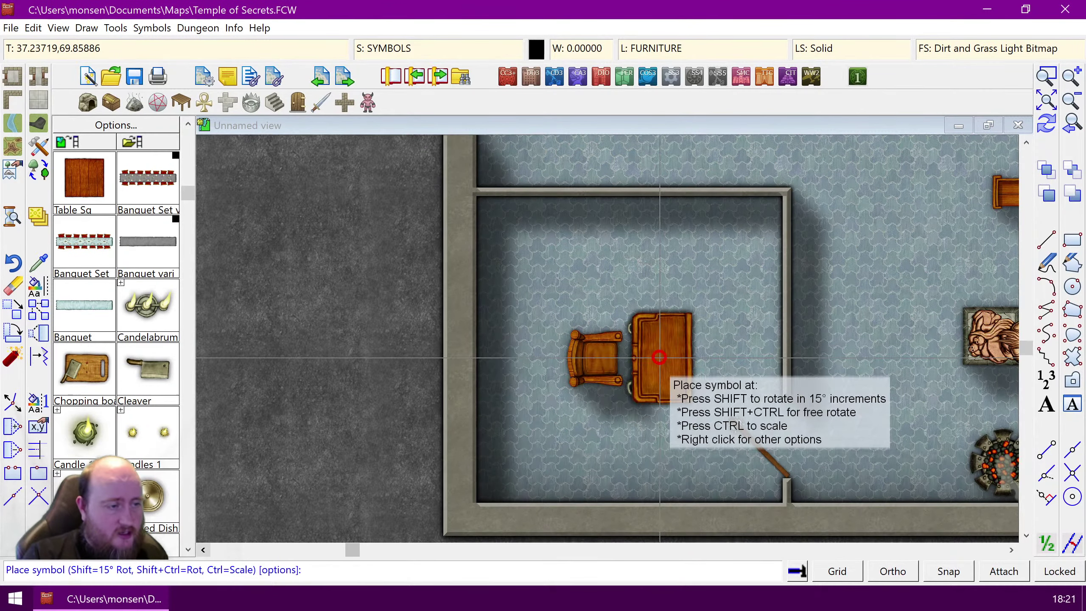
pyautogui.rightClick(572, 282)
pyautogui.press('Escape')
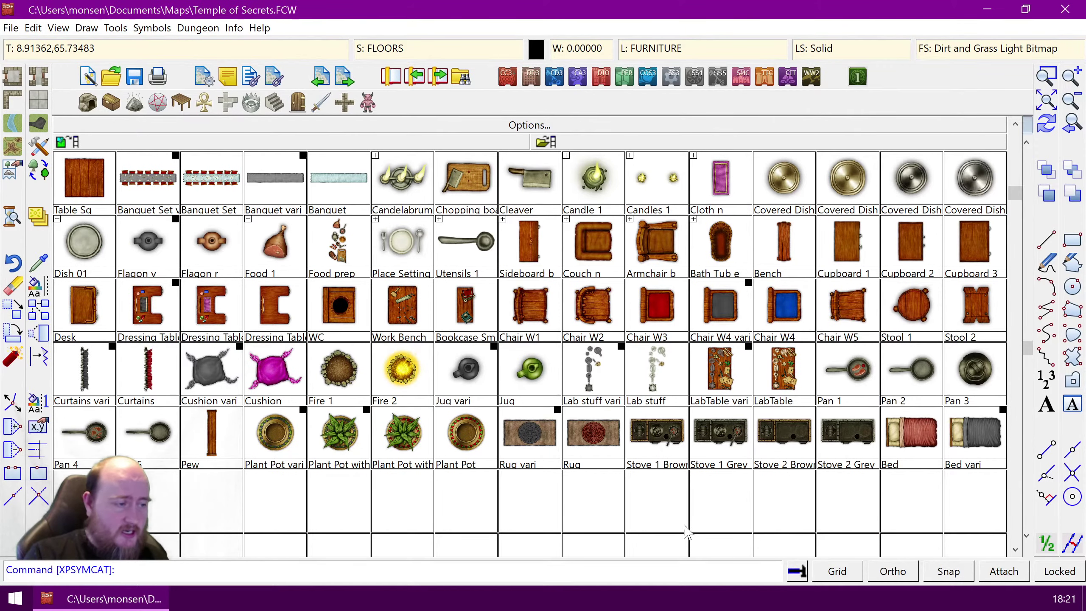
# Step: Place two Bookcase Sm symbols side by side against the north wall in the southwest room's northeast corner
pyautogui.click(466, 308)
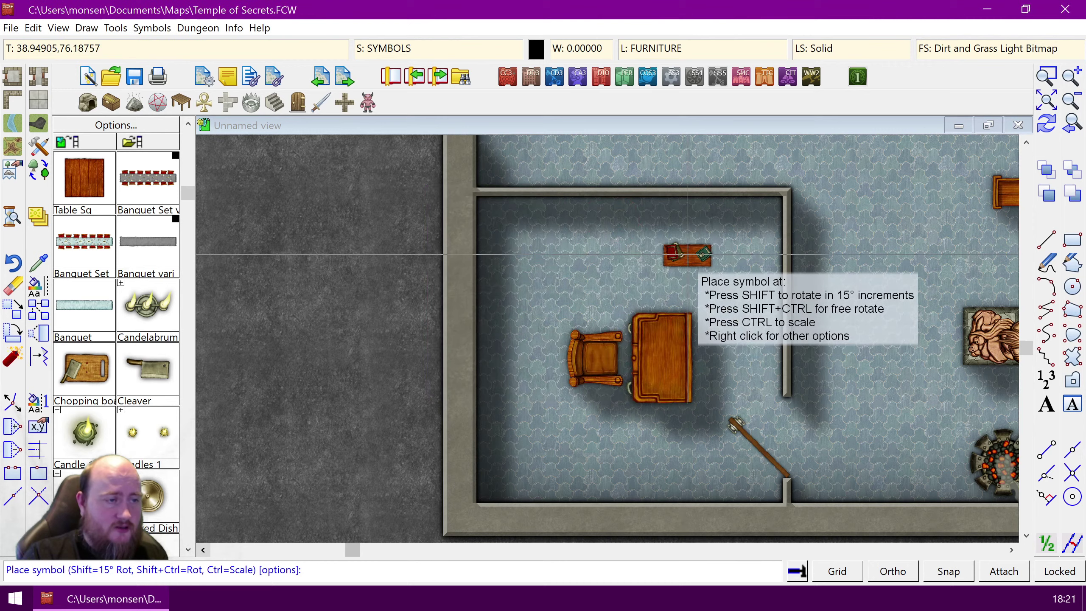
pyautogui.press('Up')
pyautogui.press('Down')
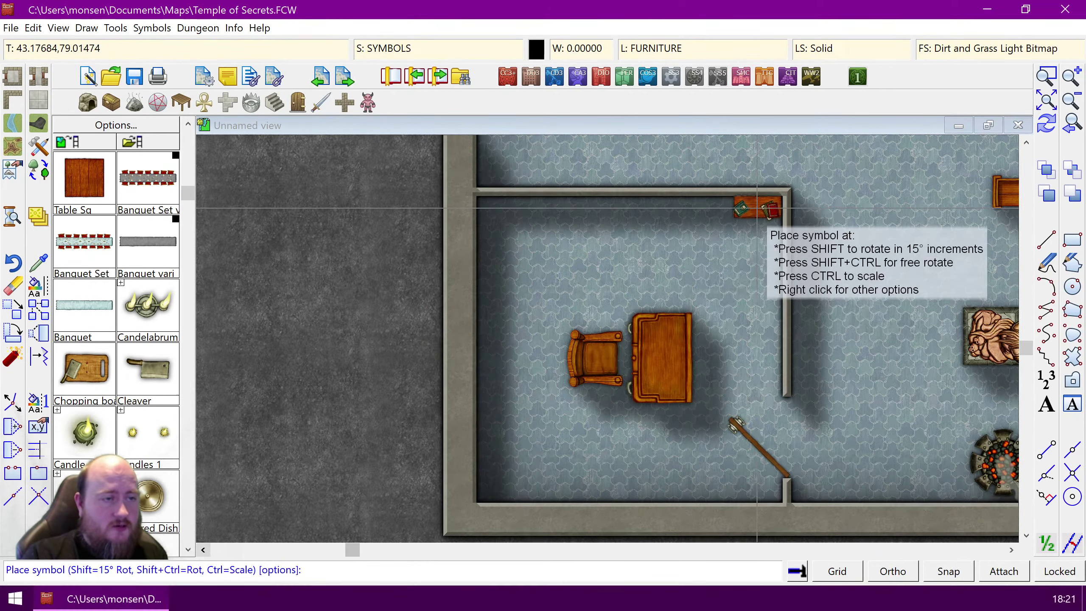
pyautogui.click(757, 208)
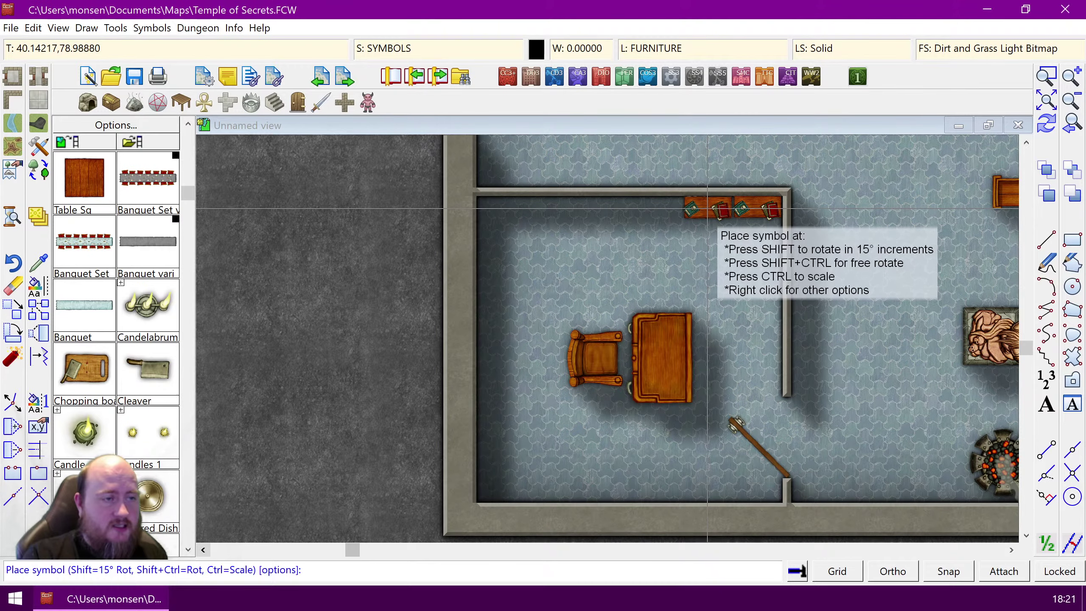
# Step: Place a LabTable at scale 1 and rotation 270 in the northwest corner of the southwest room
pyautogui.click(81, 234)
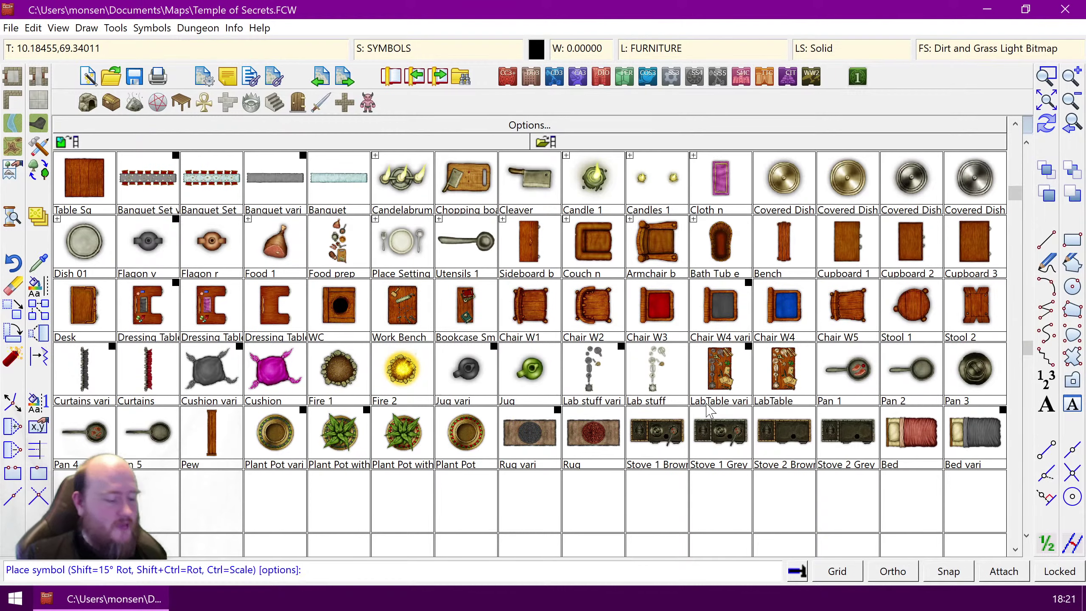
pyautogui.click(791, 380)
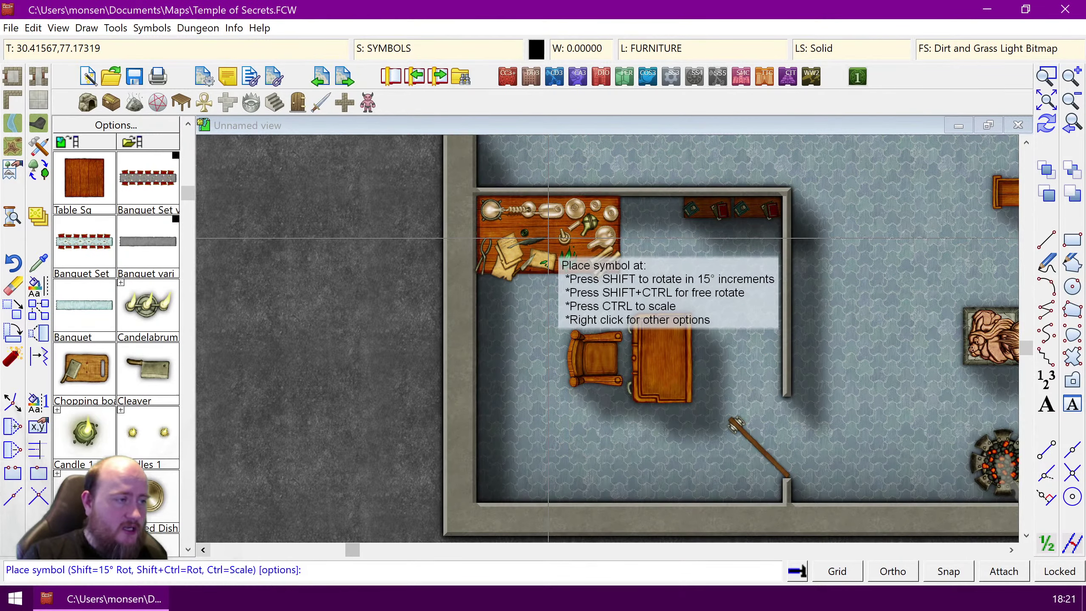
pyautogui.rightClick(708, 282)
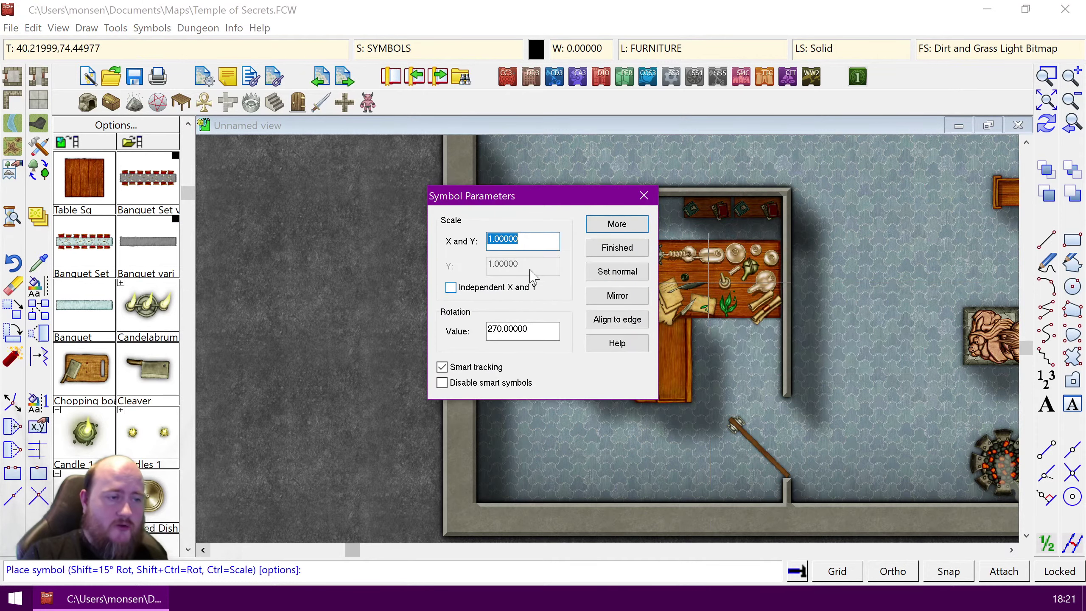
pyautogui.click(617, 249)
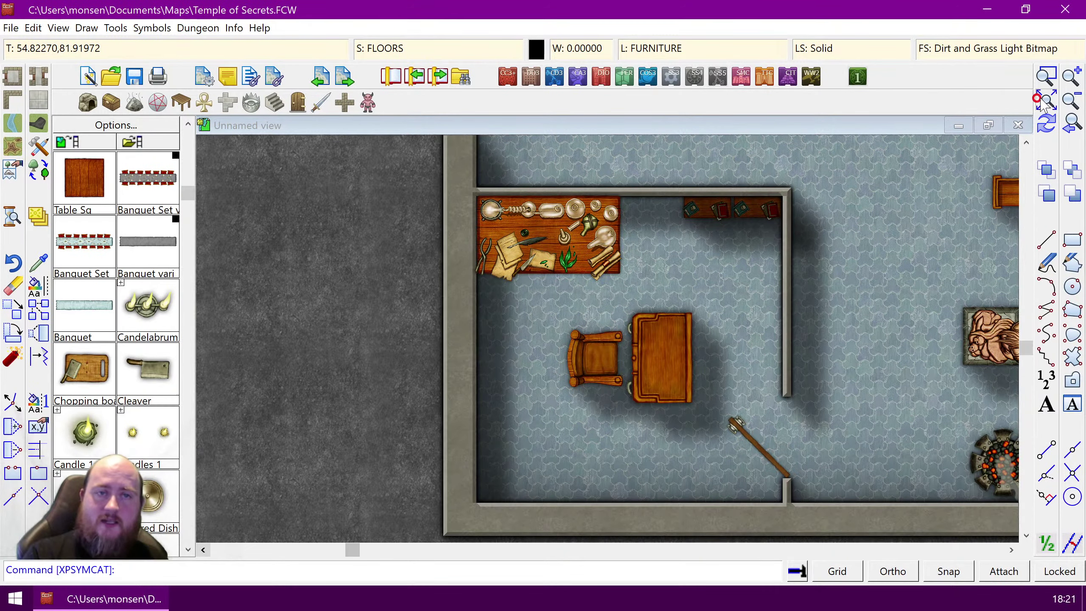
# Step: Place a red Bed in the northeast corner of the northwest room, with its pillow against the north wall
pyautogui.click(1044, 101)
pyautogui.click(1047, 79)
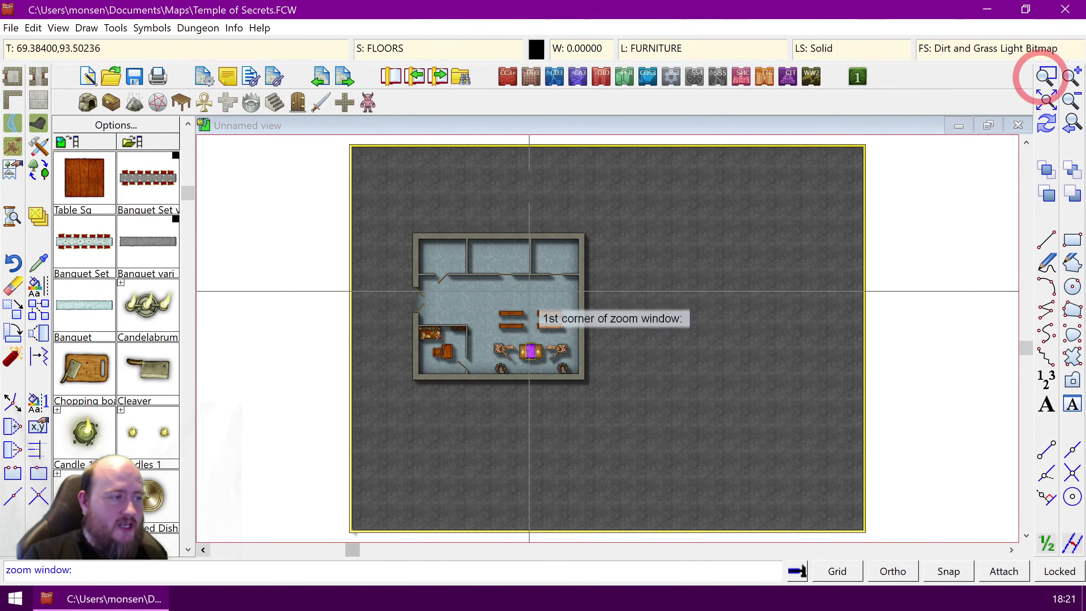
pyautogui.click(388, 215)
pyautogui.click(598, 299)
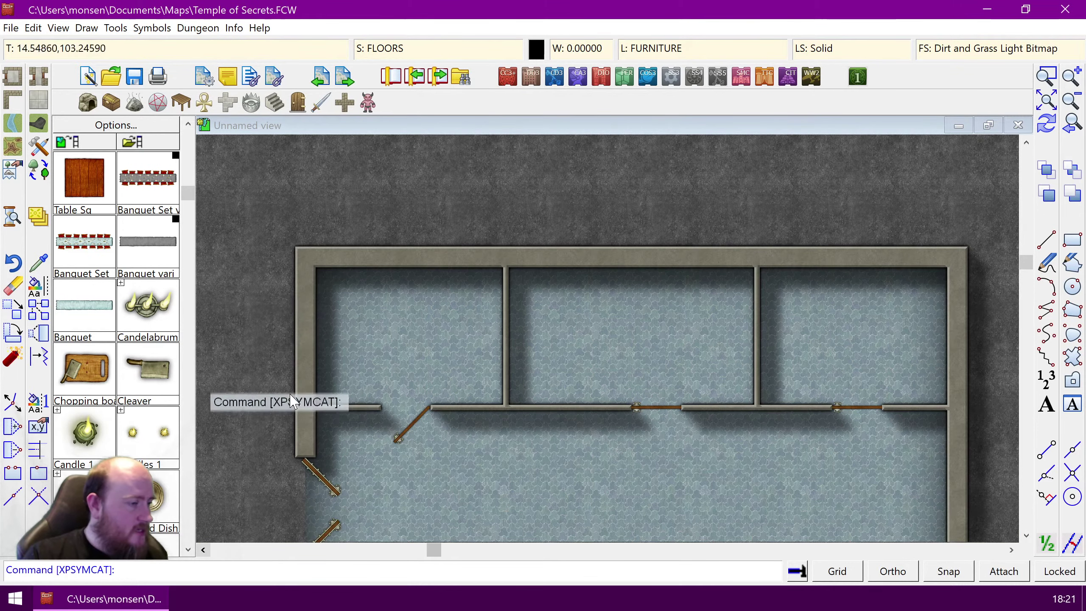
pyautogui.moveTo(108, 298)
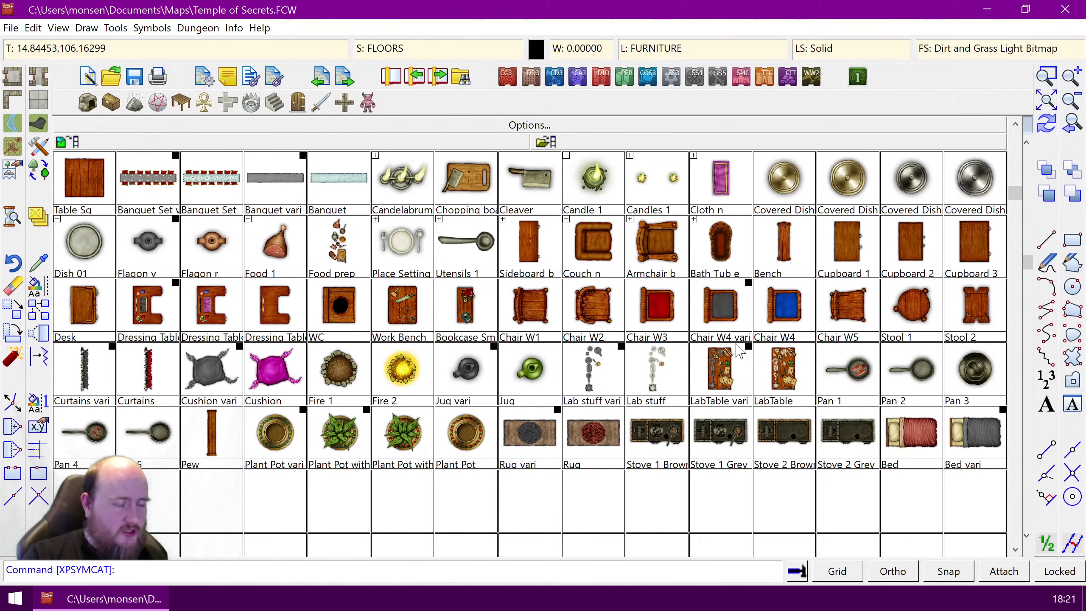
pyautogui.click(922, 449)
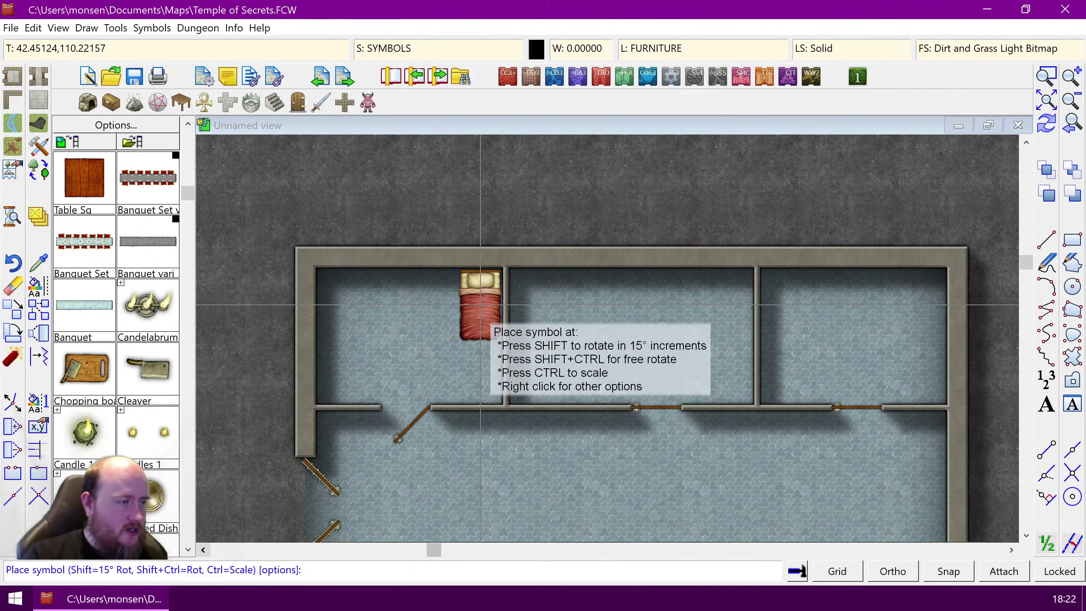
pyautogui.click(480, 304)
# Step: Place a Chest Lg symbol at the foot of the bed, against the northwest room's east wall
pyautogui.moveTo(162, 300)
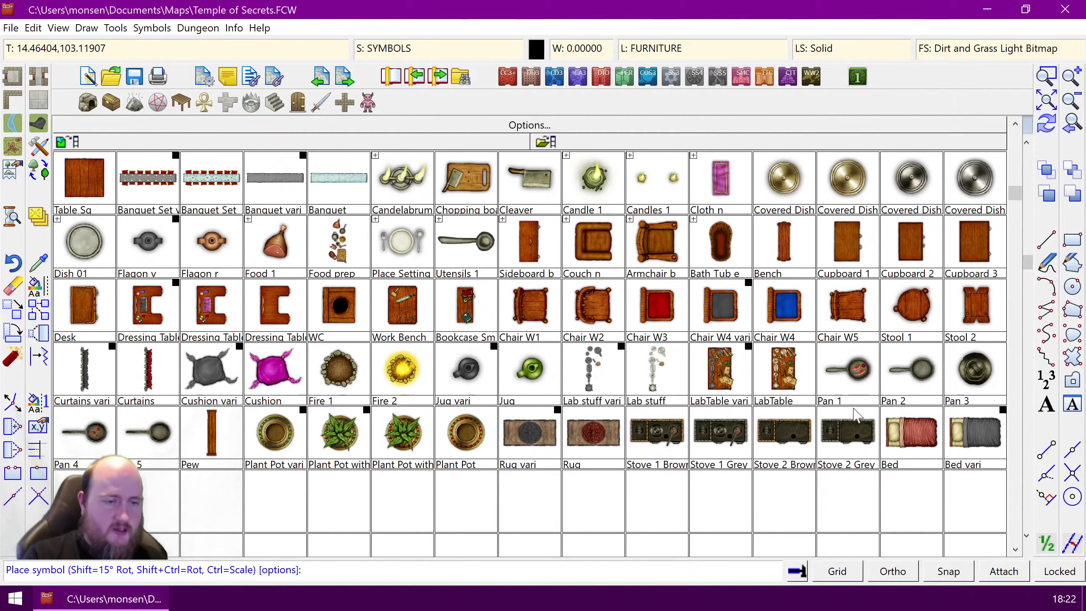
pyautogui.click(111, 102)
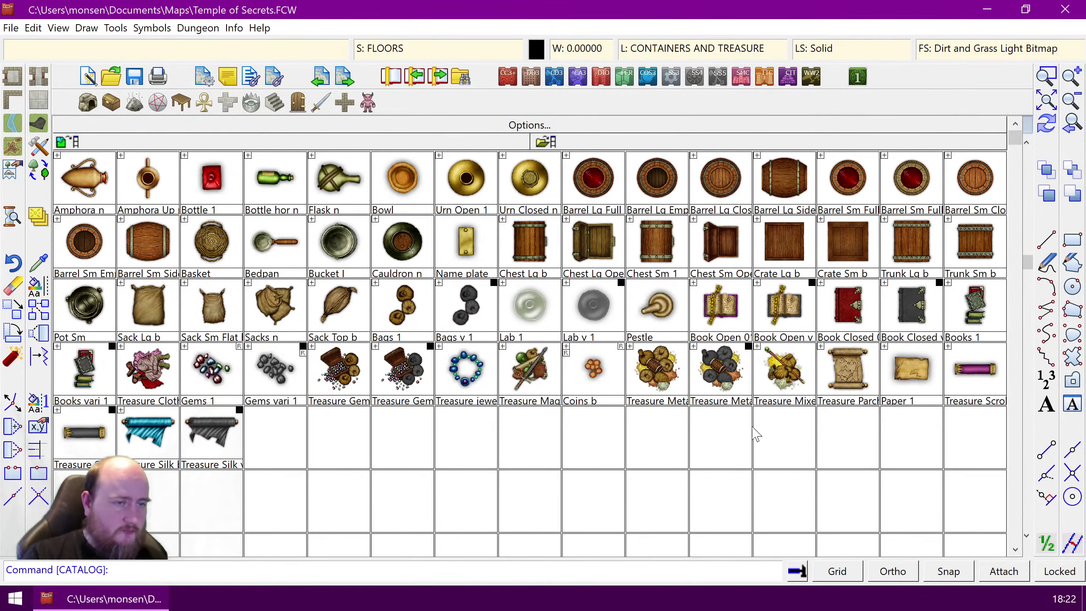
pyautogui.click(537, 250)
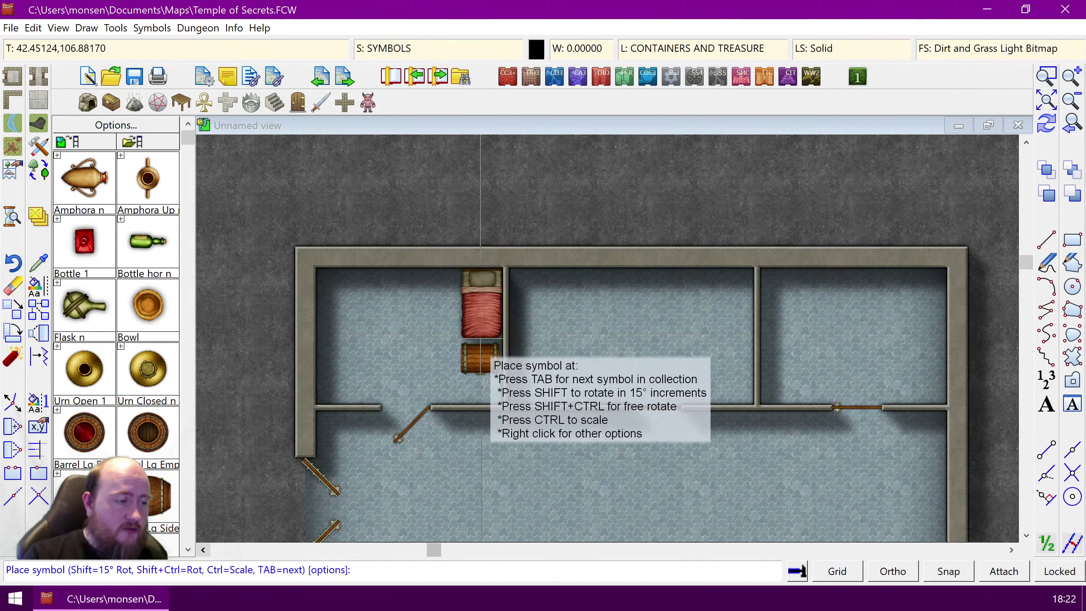
pyautogui.click(483, 338)
# Step: Place the small round table with two chairs near the northwest corner of the northwest room
pyautogui.moveTo(156, 295)
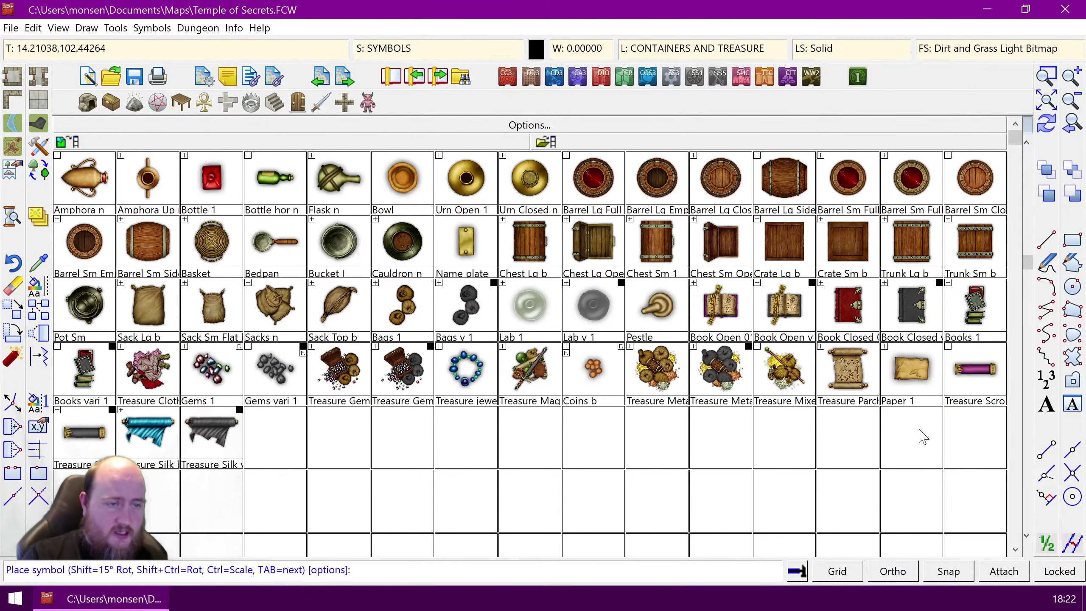
pyautogui.click(176, 105)
pyautogui.click(527, 130)
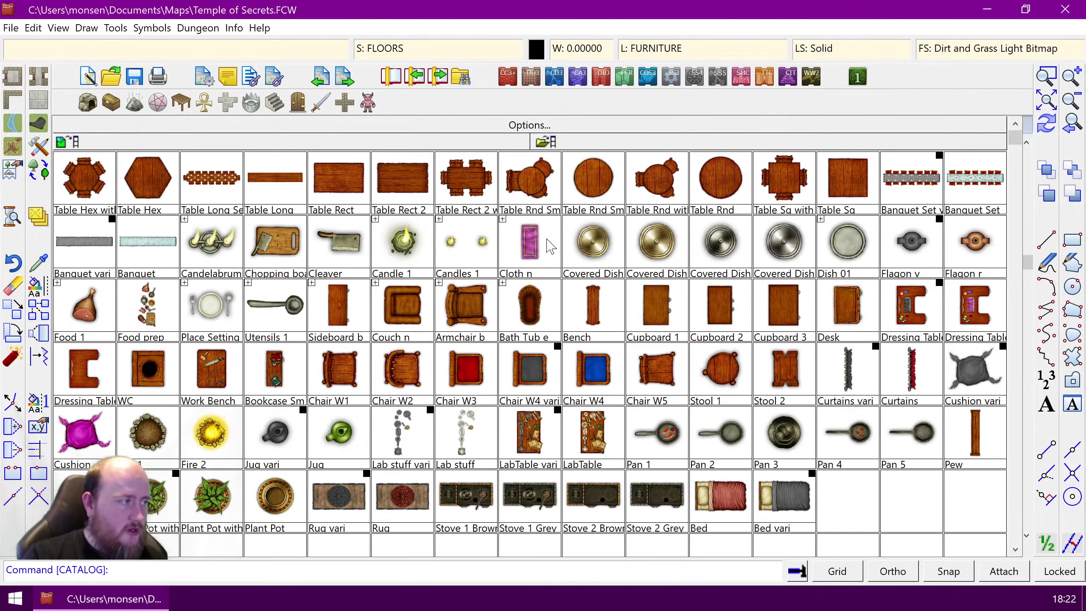
pyautogui.click(533, 189)
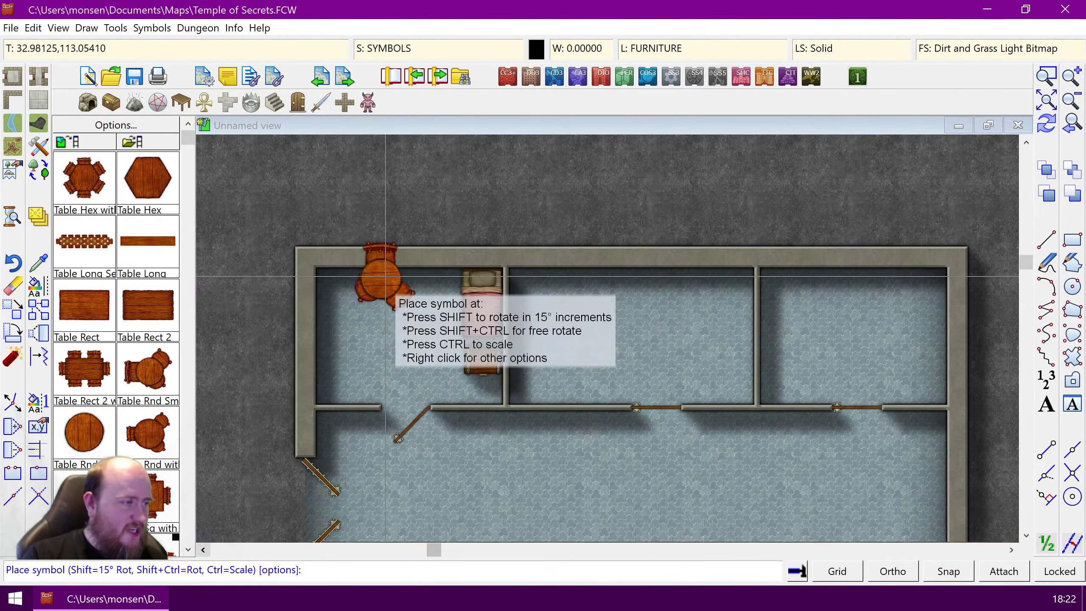
pyautogui.click(359, 310)
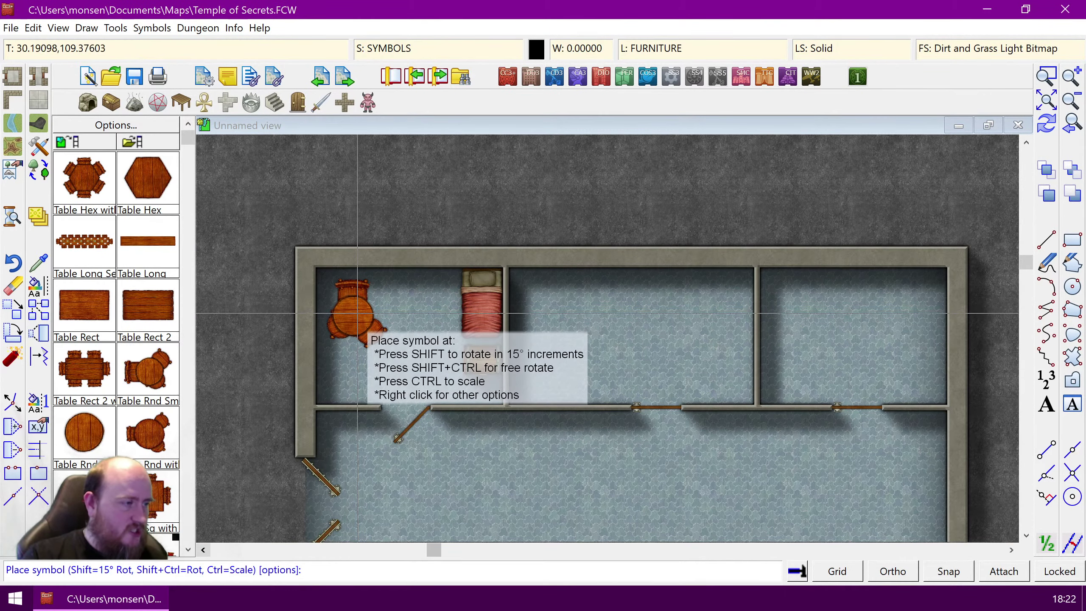
pyautogui.rightClick(432, 198)
pyautogui.click(617, 247)
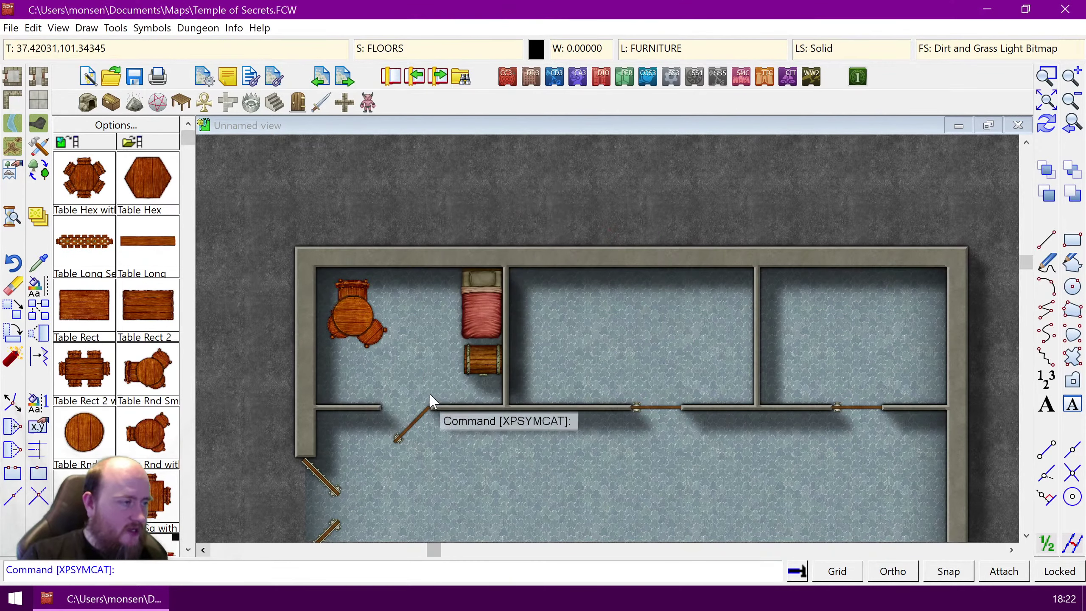
# Step: Place a Barrel Lg Full symbol in the northwest corner of the middle north room
pyautogui.click(110, 102)
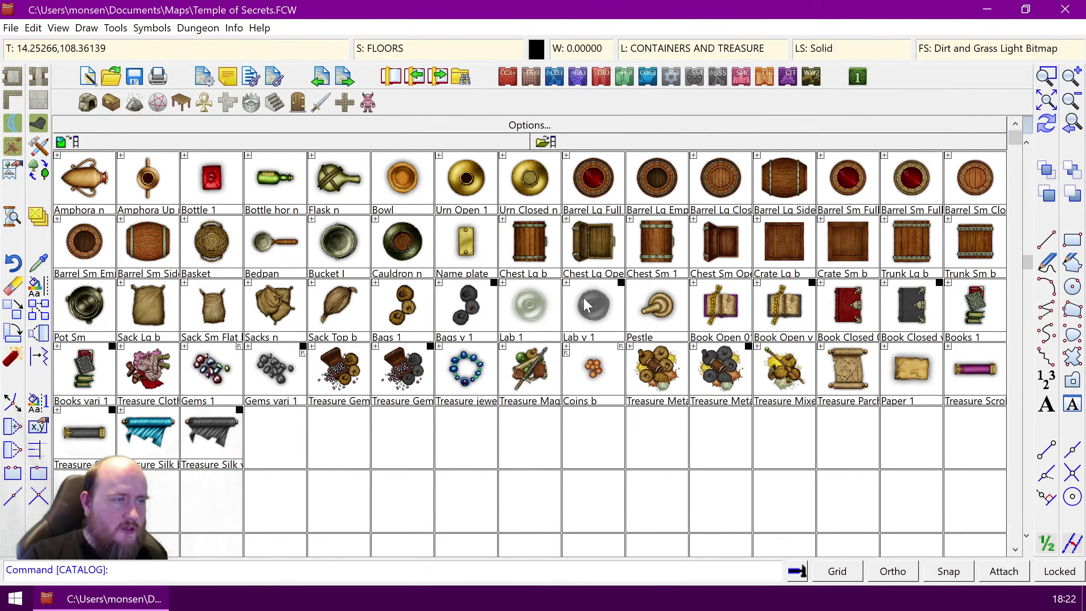
pyautogui.click(604, 184)
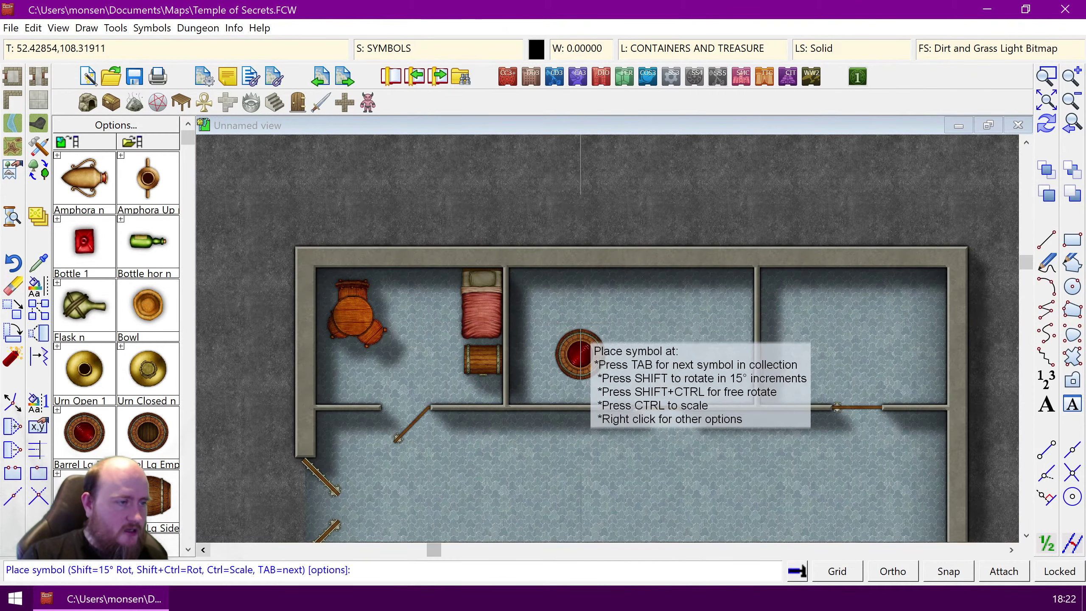
pyautogui.click(535, 268)
# Step: Stack three overlapping small crates along the east wall of the middle north room, starting in its northeast corner
pyautogui.moveTo(174, 315)
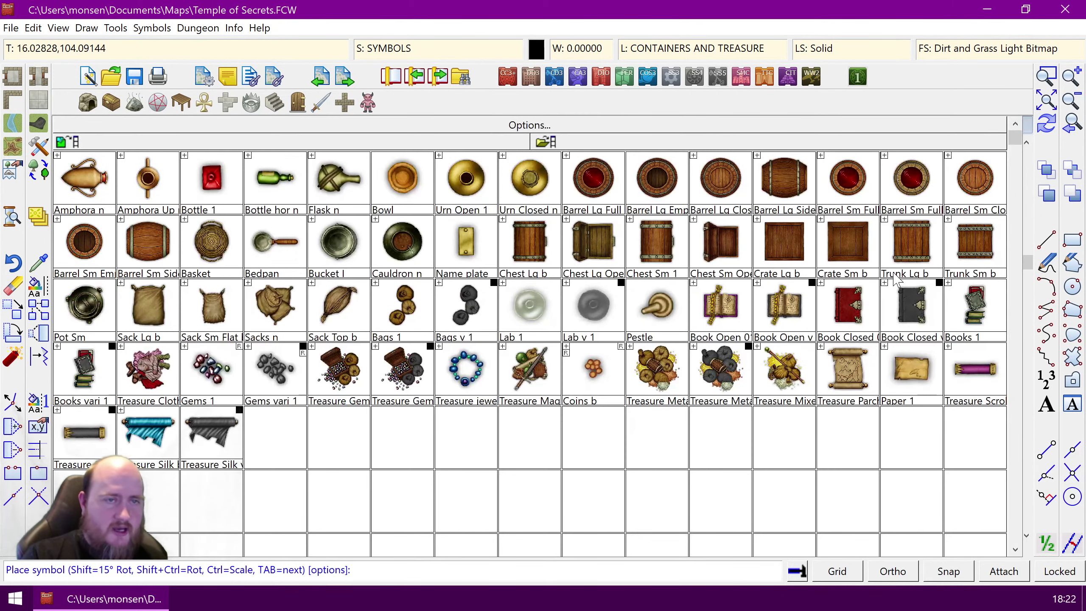
pyautogui.click(779, 239)
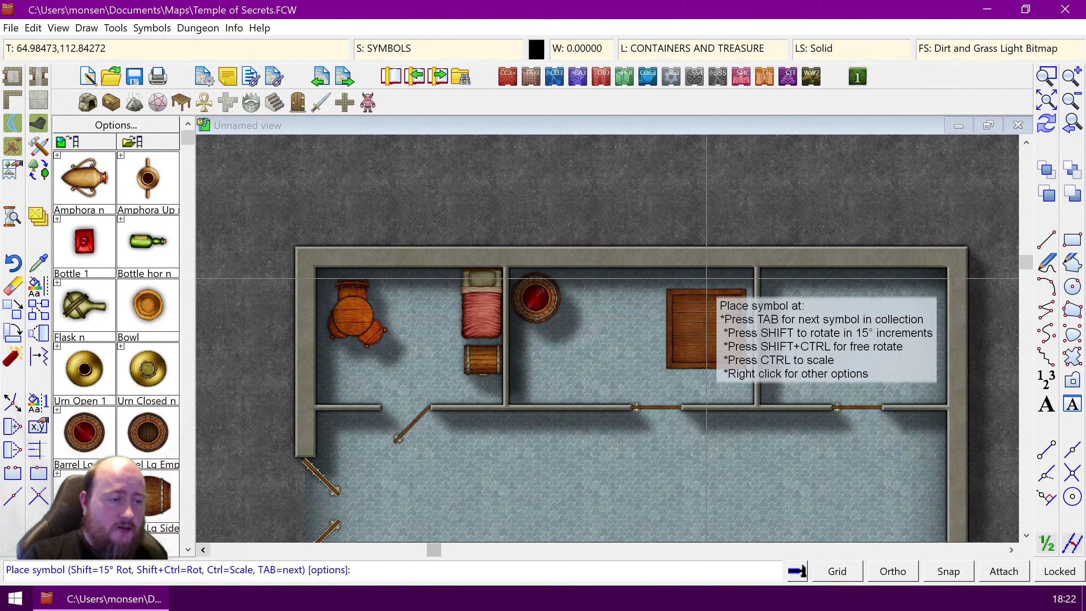
pyautogui.moveTo(107, 267)
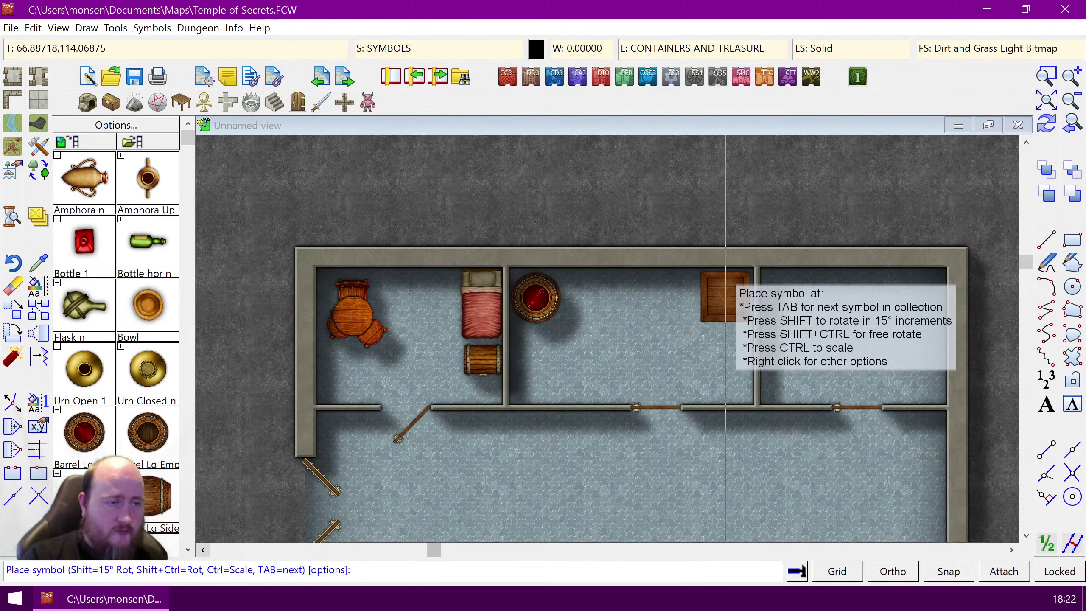
pyautogui.click(726, 265)
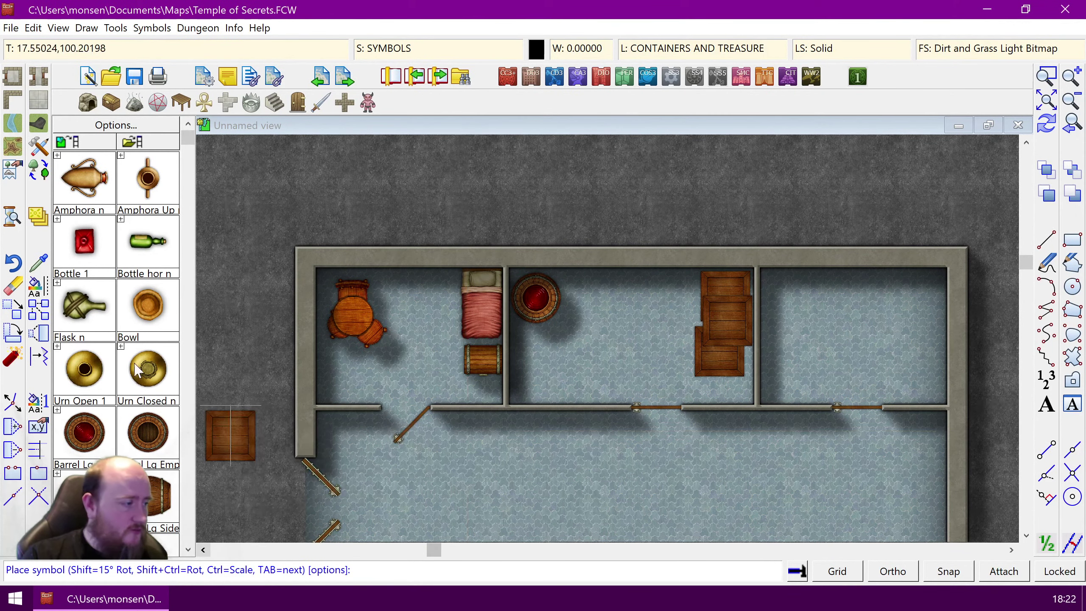
# Step: Place three closed small barrels in the middle north room, two in the southwest corner and one beside the large barrel
pyautogui.moveTo(130, 327)
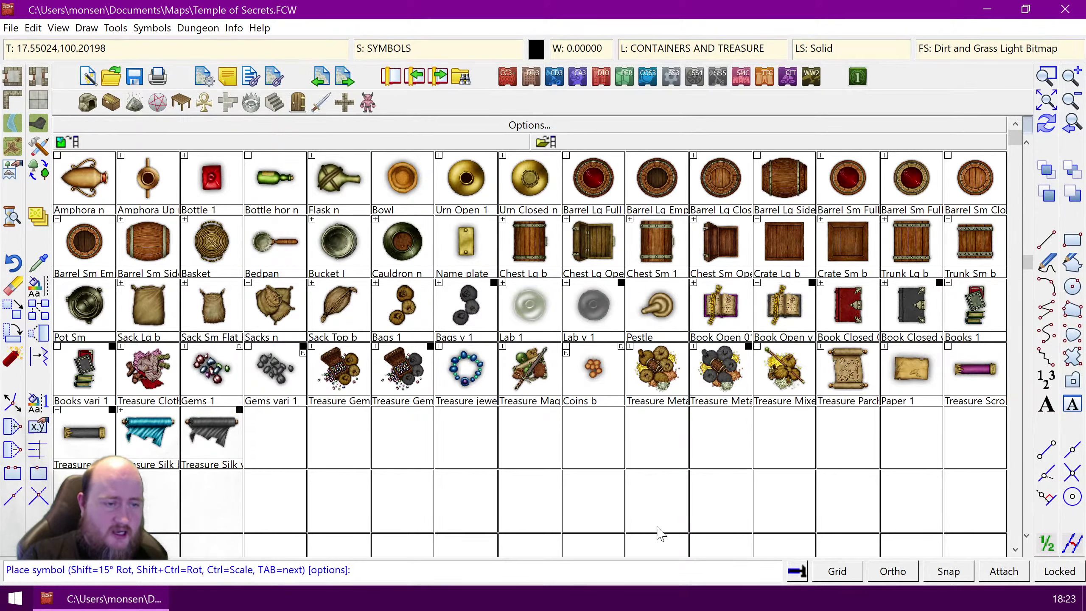
pyautogui.click(975, 177)
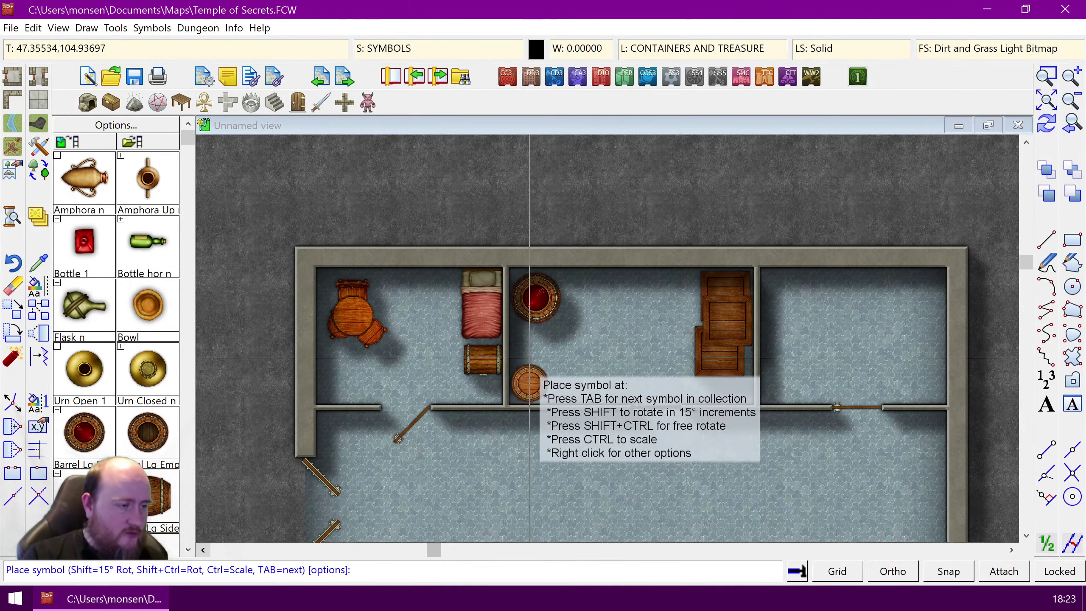
pyautogui.click(531, 358)
pyautogui.click(573, 357)
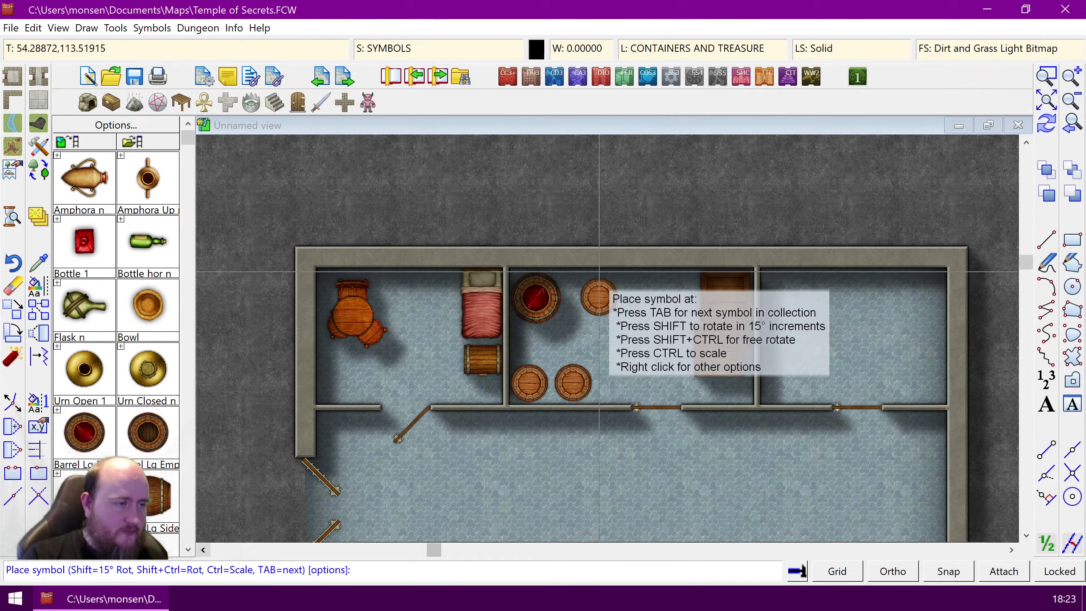
# Step: Place two small chests side by side against the north wall of the middle north room, beside the crates
pyautogui.moveTo(160, 243)
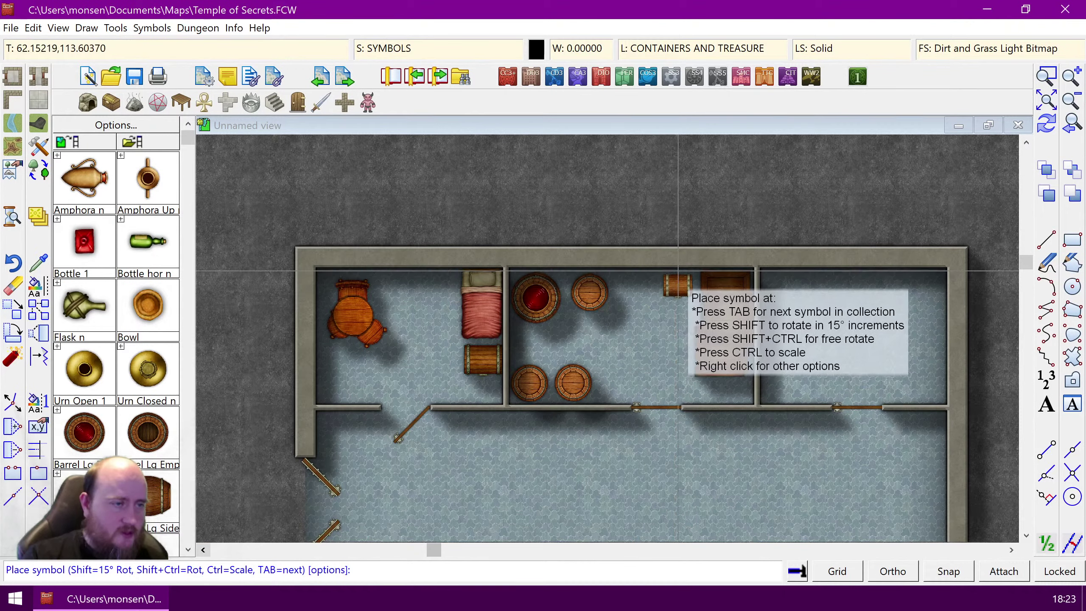
pyautogui.click(677, 271)
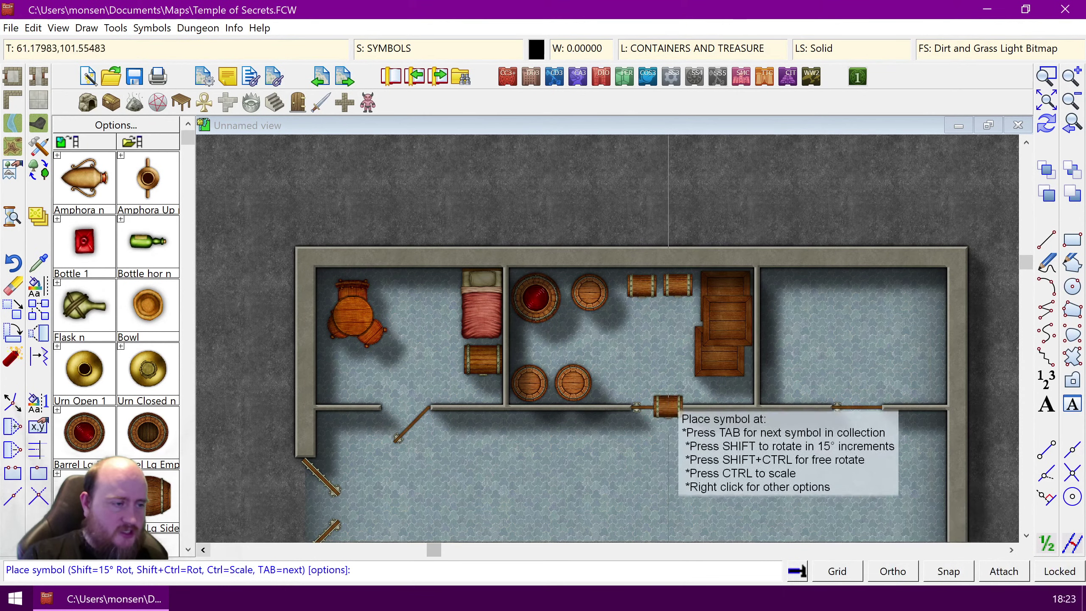
pyautogui.rightClick(622, 327)
pyautogui.click(615, 248)
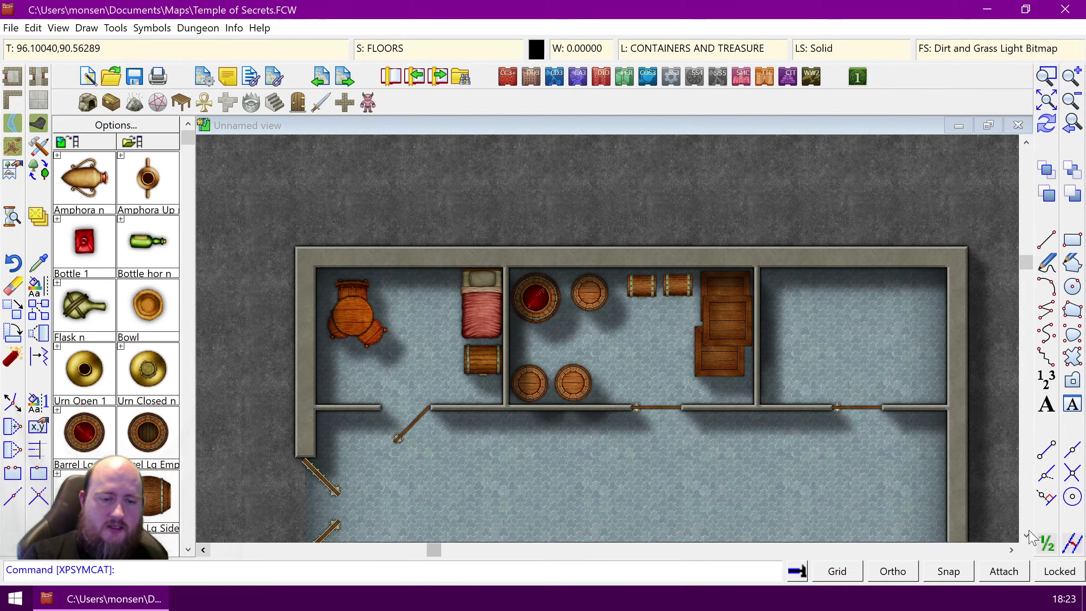
# Step: Review the whole furnished temple, and inspect its northeast corner and the empty area to the east
pyautogui.click(1046, 100)
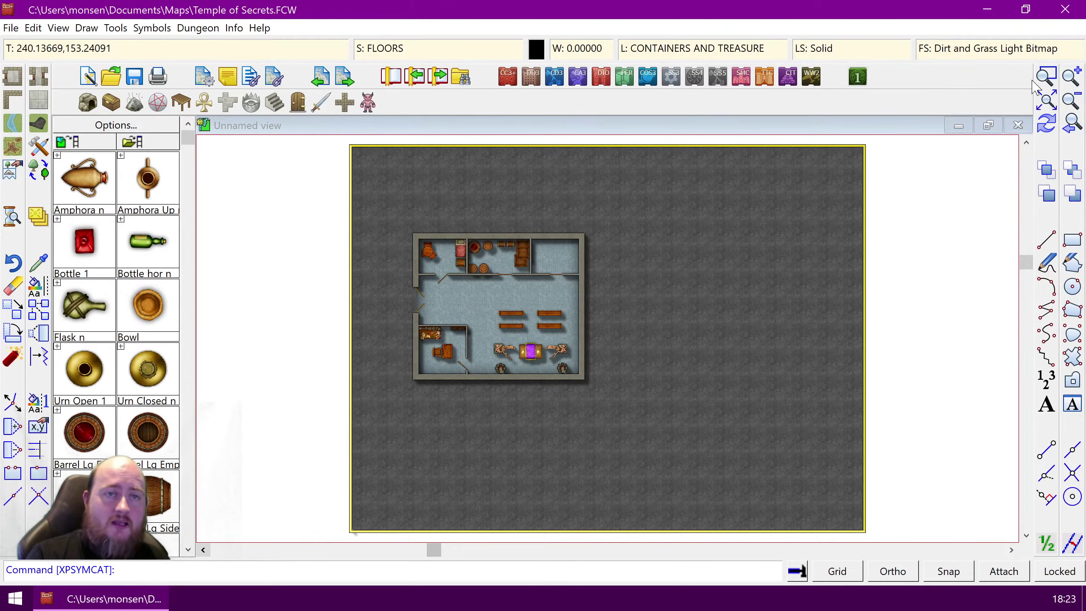
pyautogui.click(1046, 77)
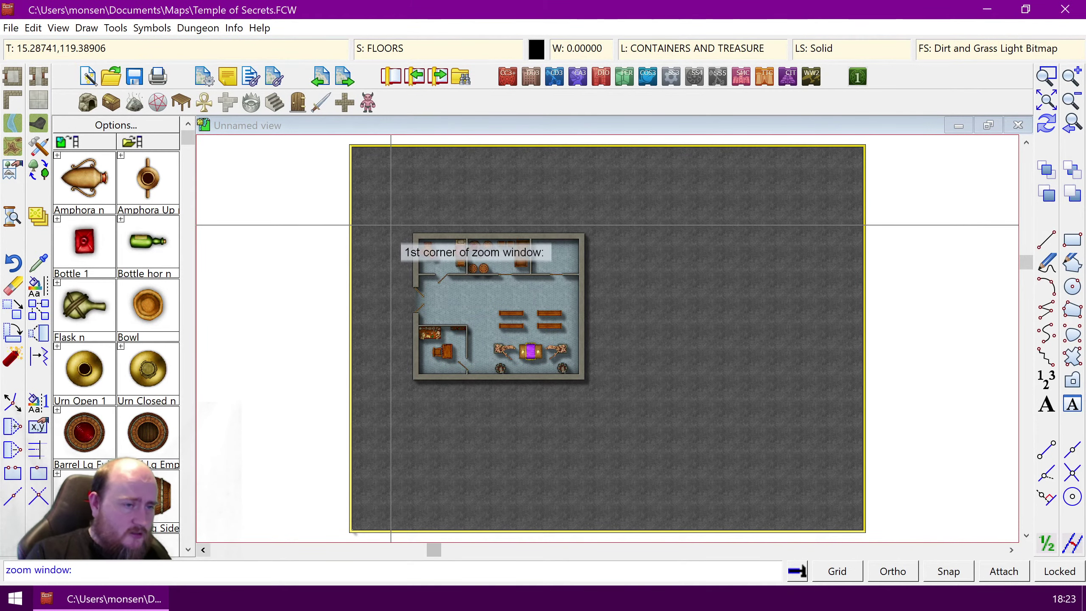
pyautogui.click(401, 228)
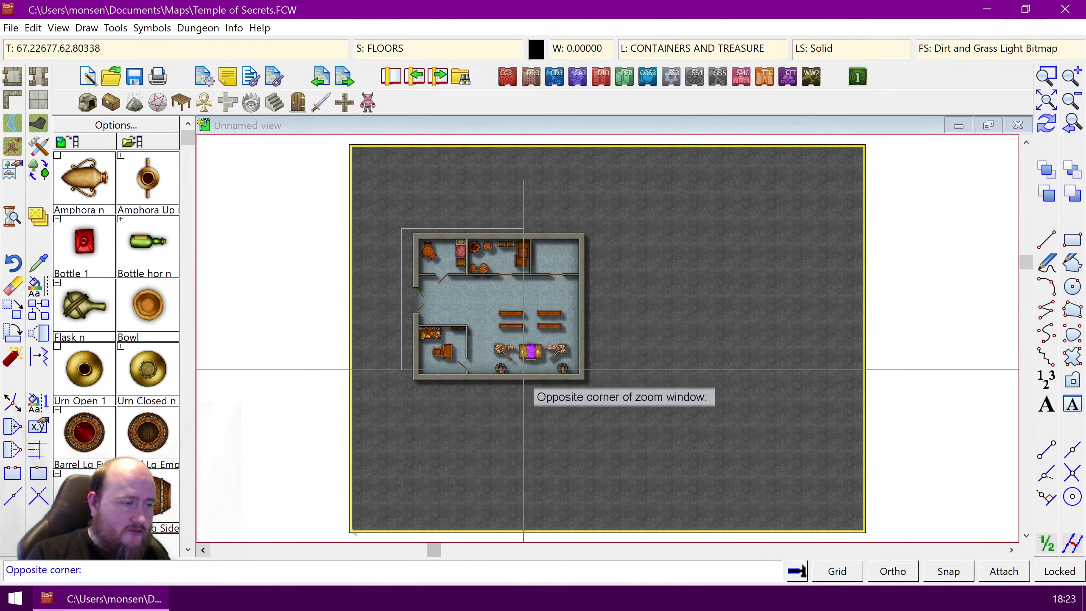
pyautogui.click(595, 389)
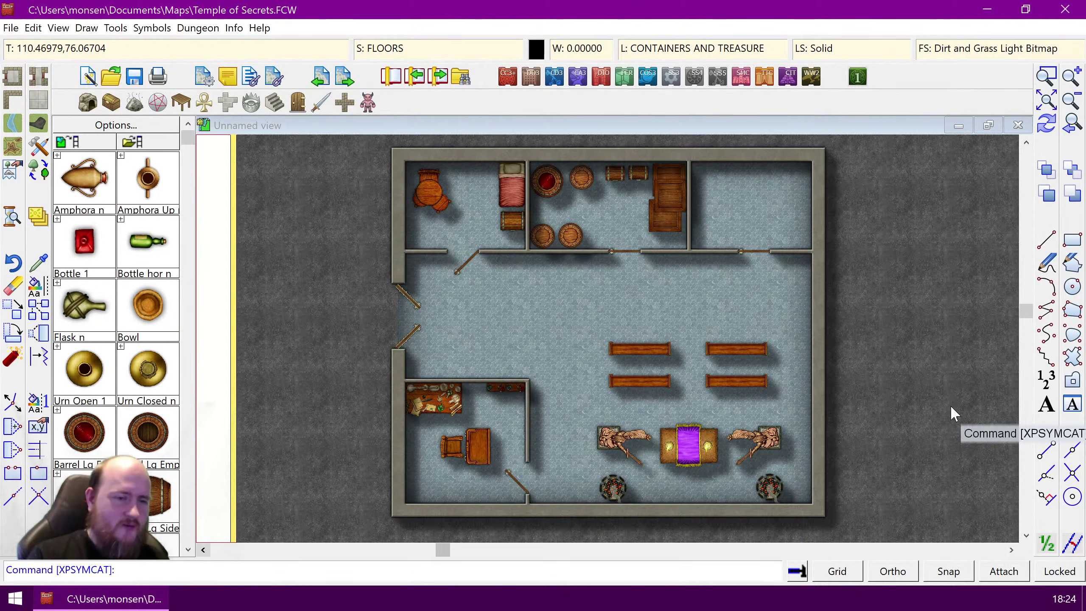
pyautogui.click(1046, 102)
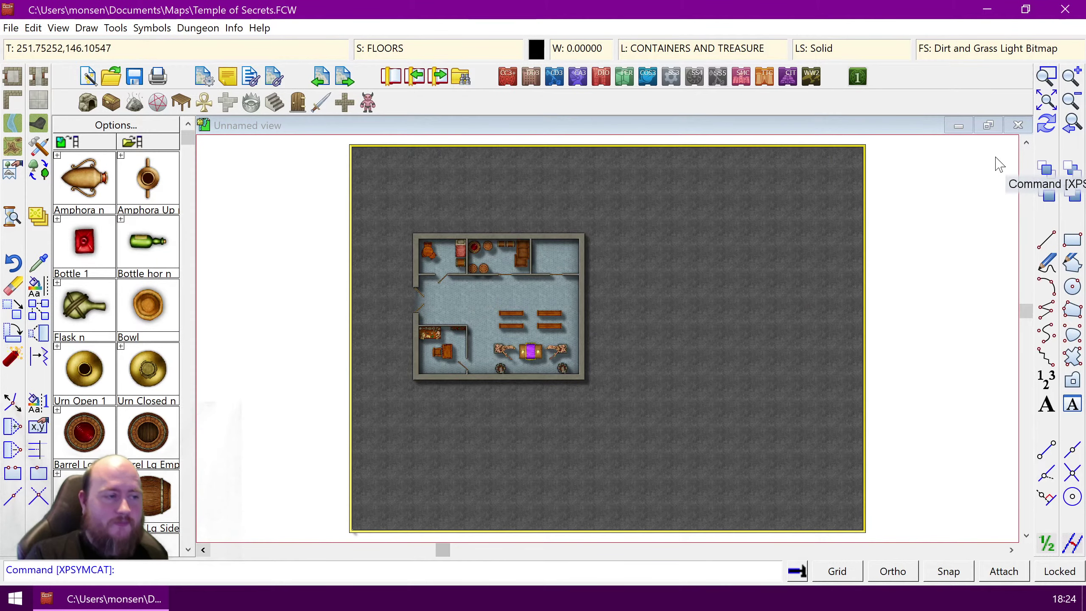
pyautogui.click(1046, 77)
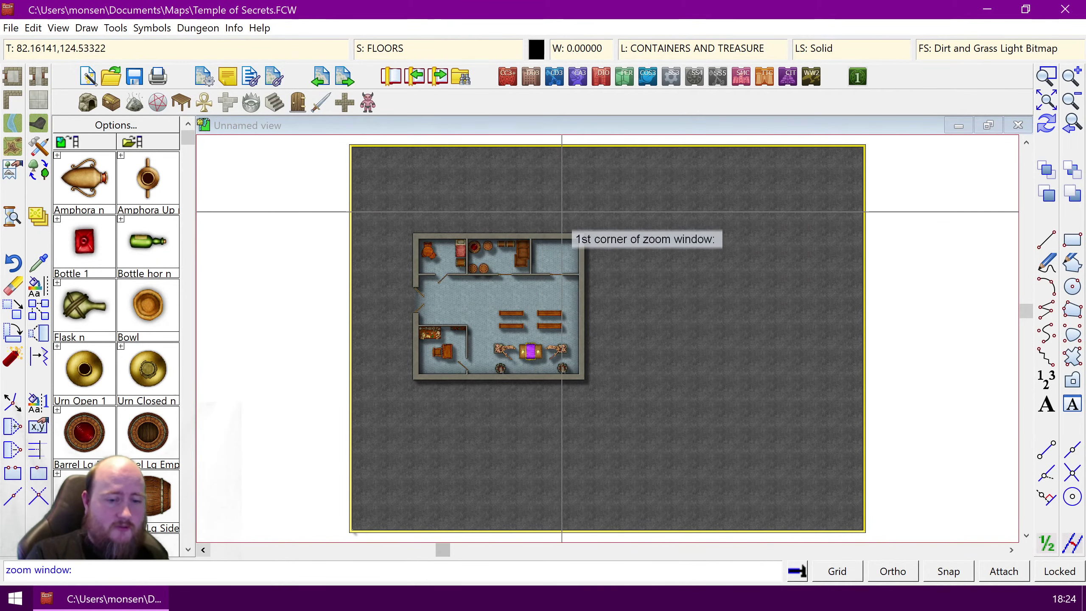
pyautogui.click(561, 219)
pyautogui.click(746, 344)
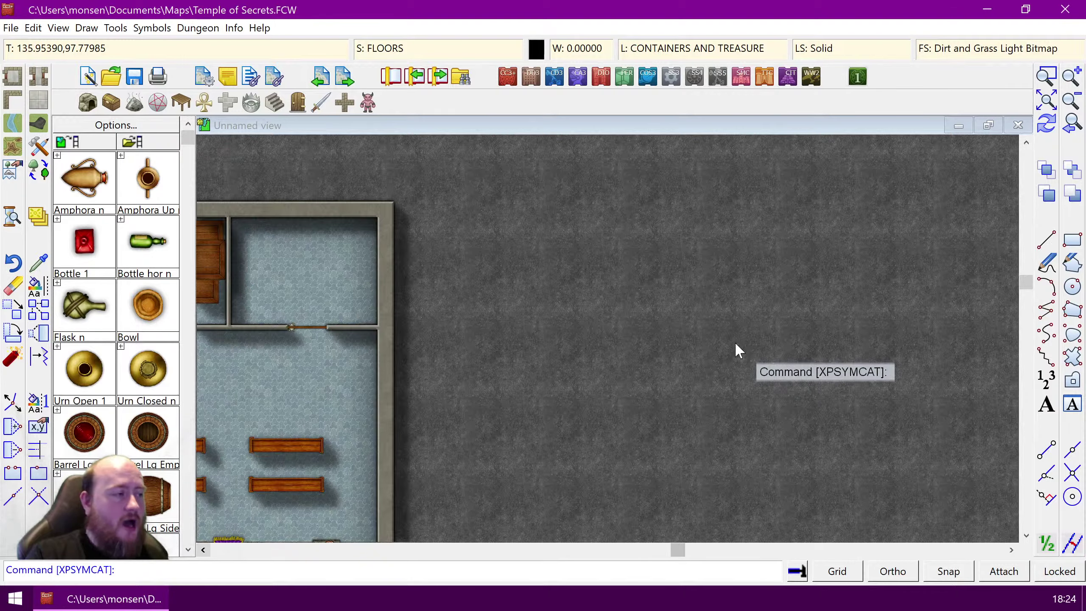
pyautogui.click(39, 77)
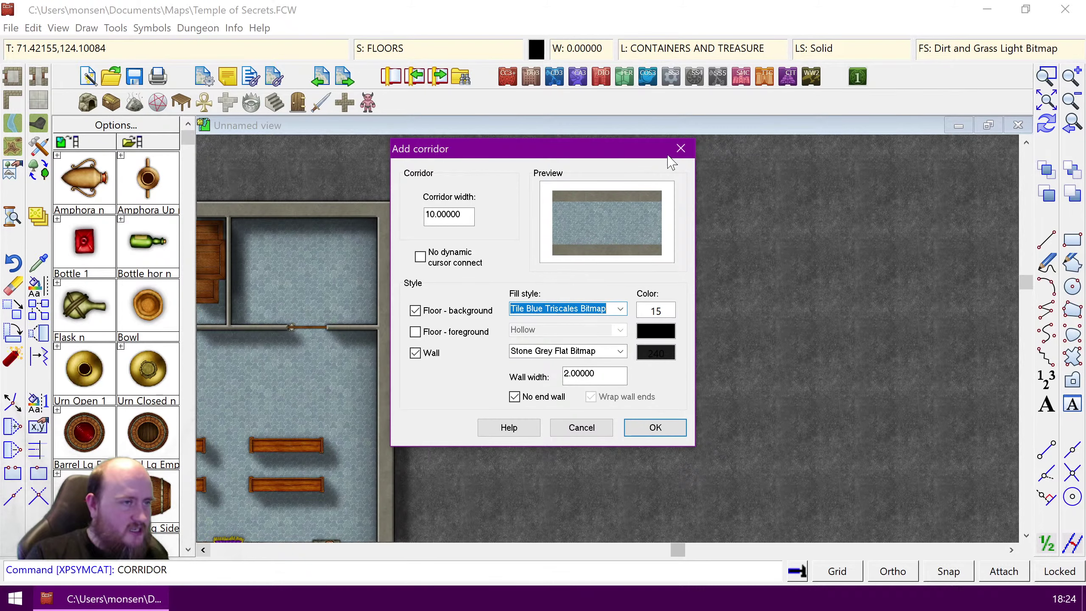
pyautogui.click(681, 149)
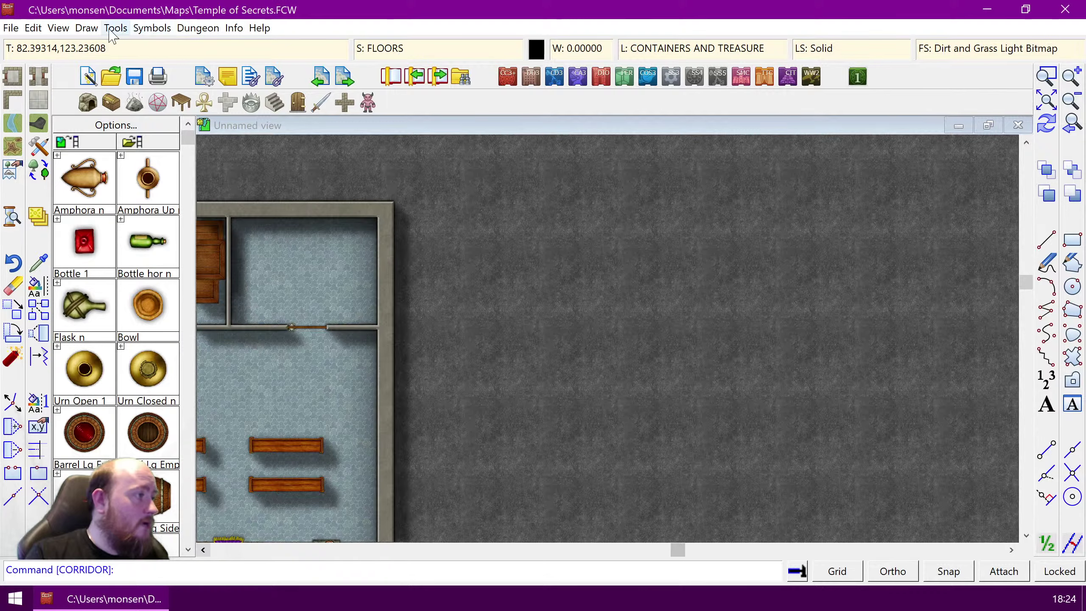
pyautogui.click(86, 28)
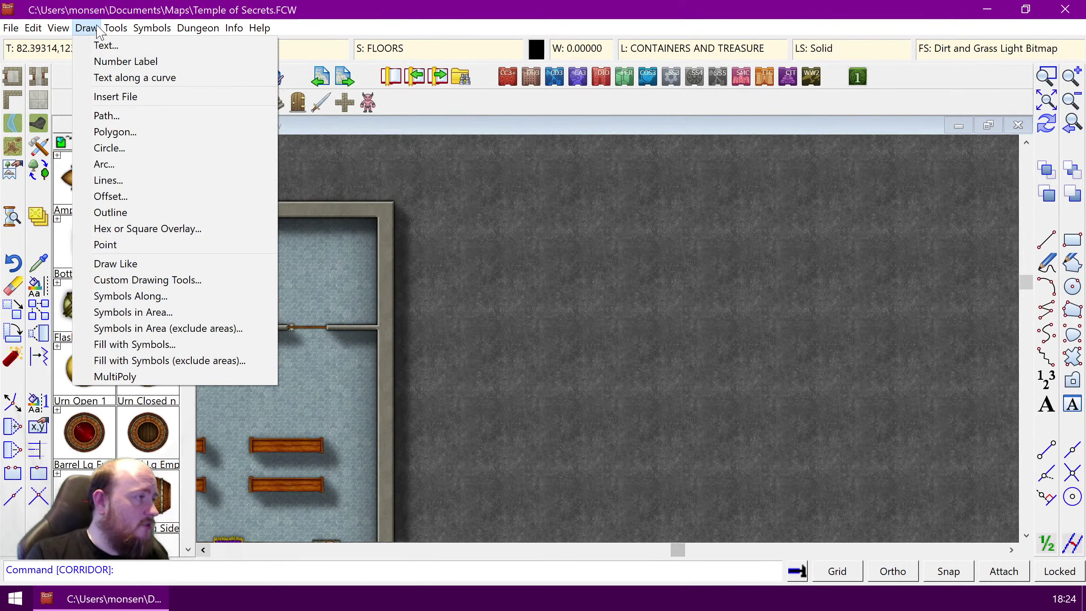
pyautogui.click(98, 27)
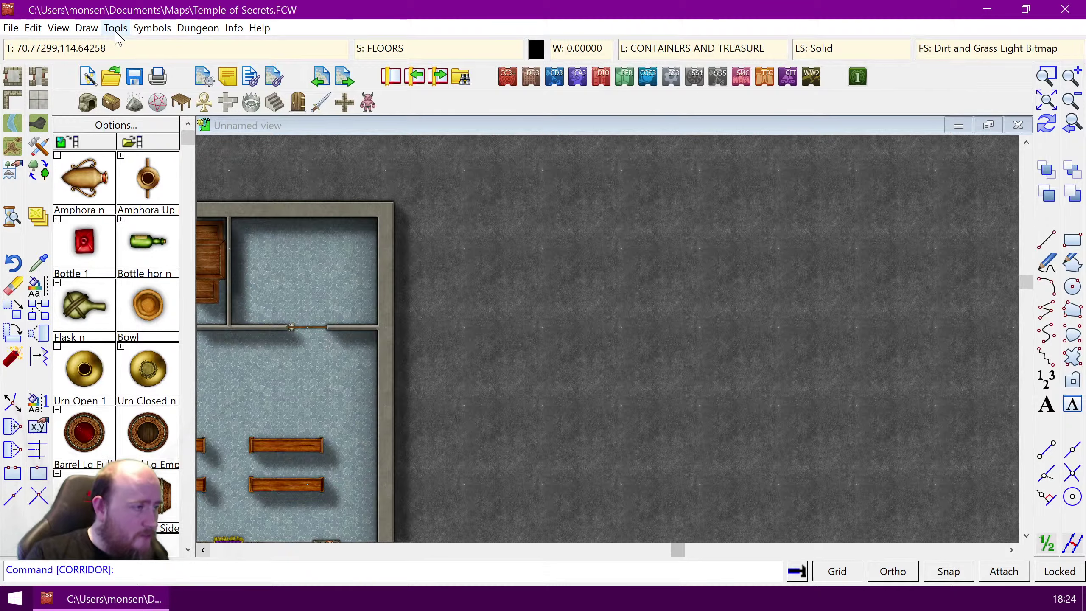
# Step: Overlay the map with an unlabelled square grid at a spacing of 5, including the matching snap grid
pyautogui.click(83, 30)
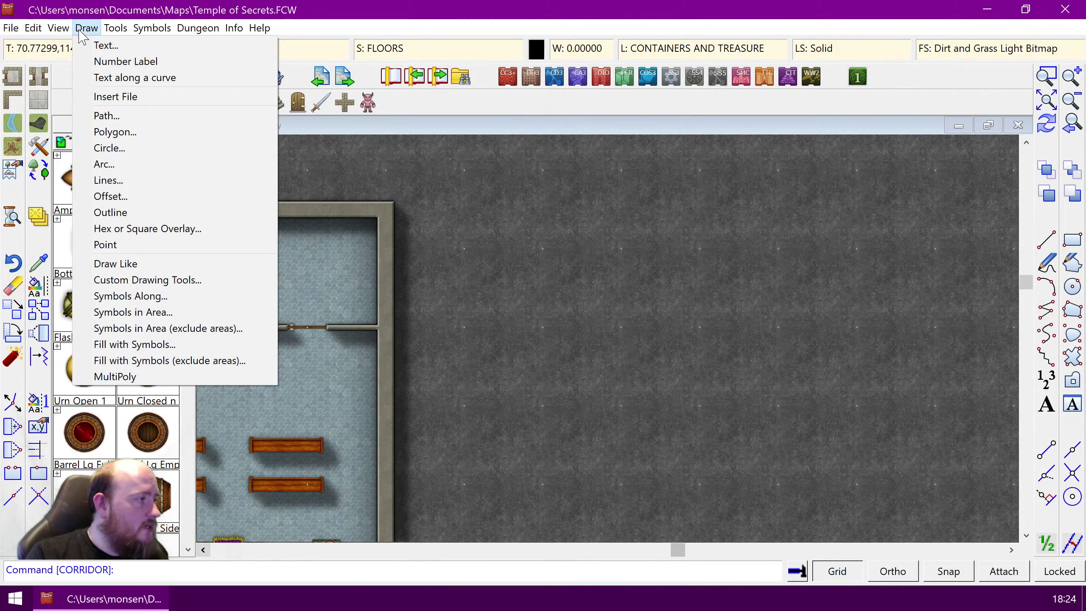
pyautogui.click(175, 228)
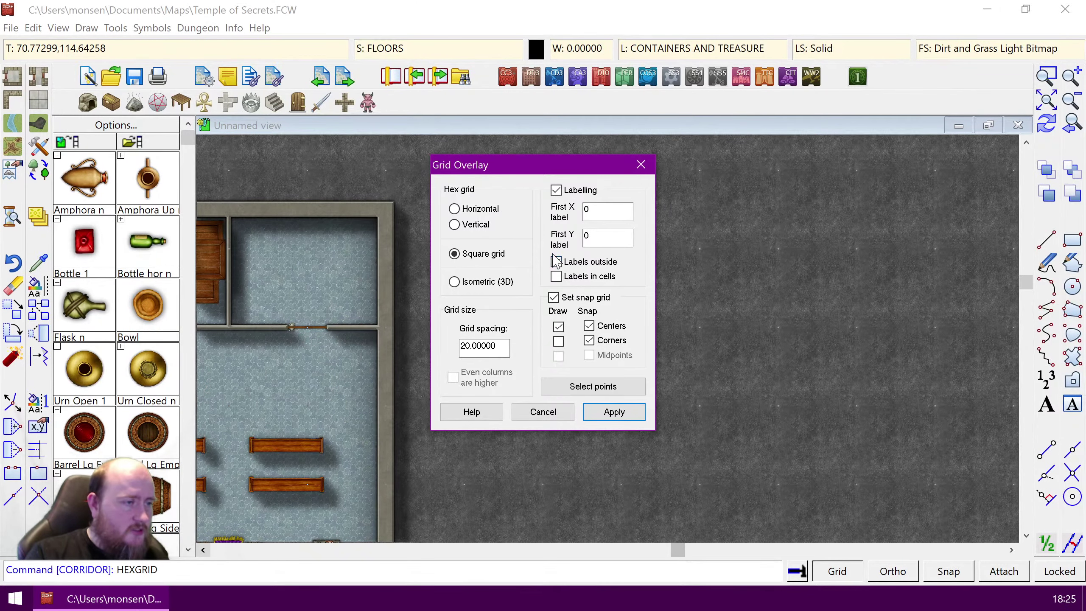
pyautogui.click(556, 191)
pyautogui.doubleClick(483, 346)
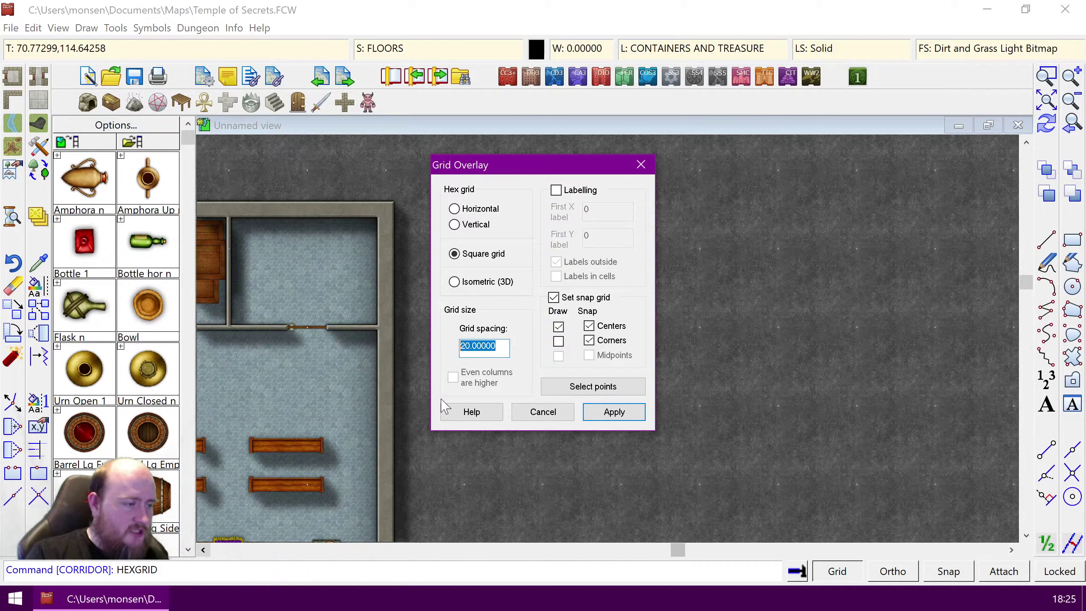
pyautogui.write('5')
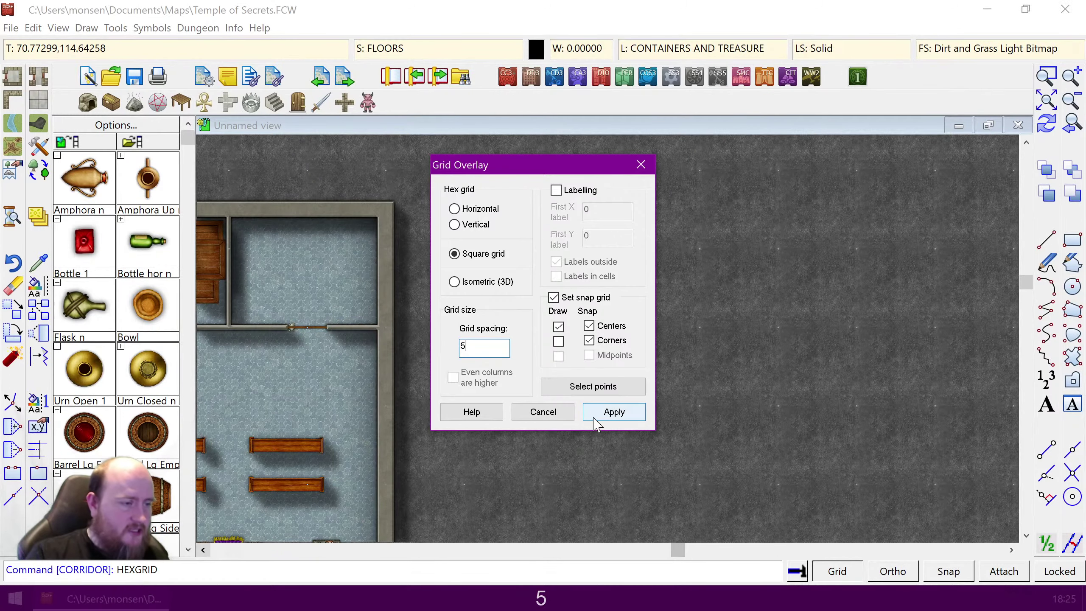
pyautogui.click(607, 413)
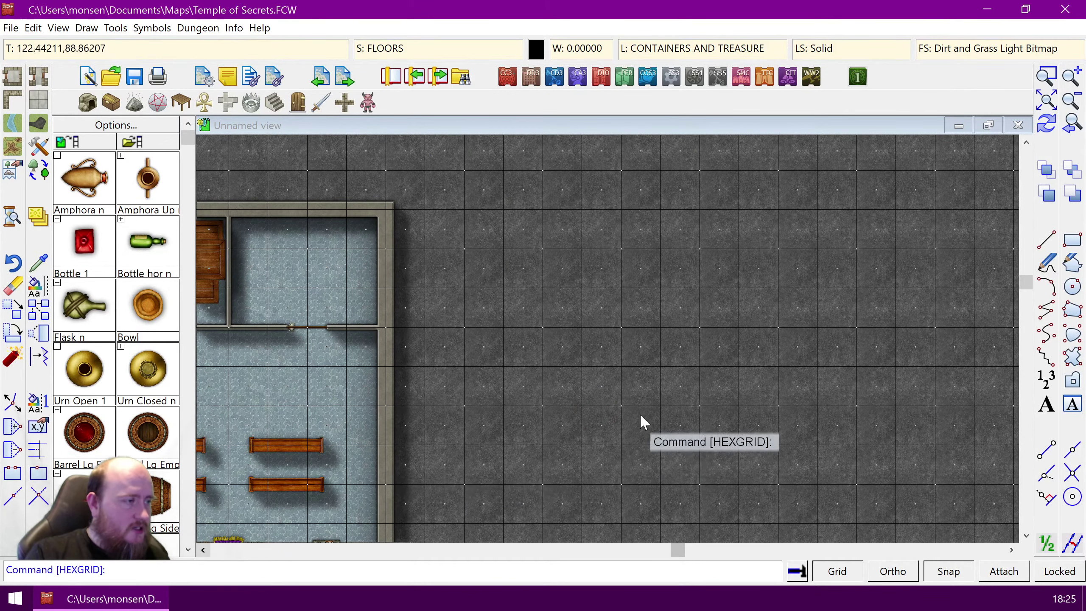
# Step: Load the up-and-down symbols and pick the grey stone 10' down stairs with the red arrow for placement
pyautogui.click(209, 550)
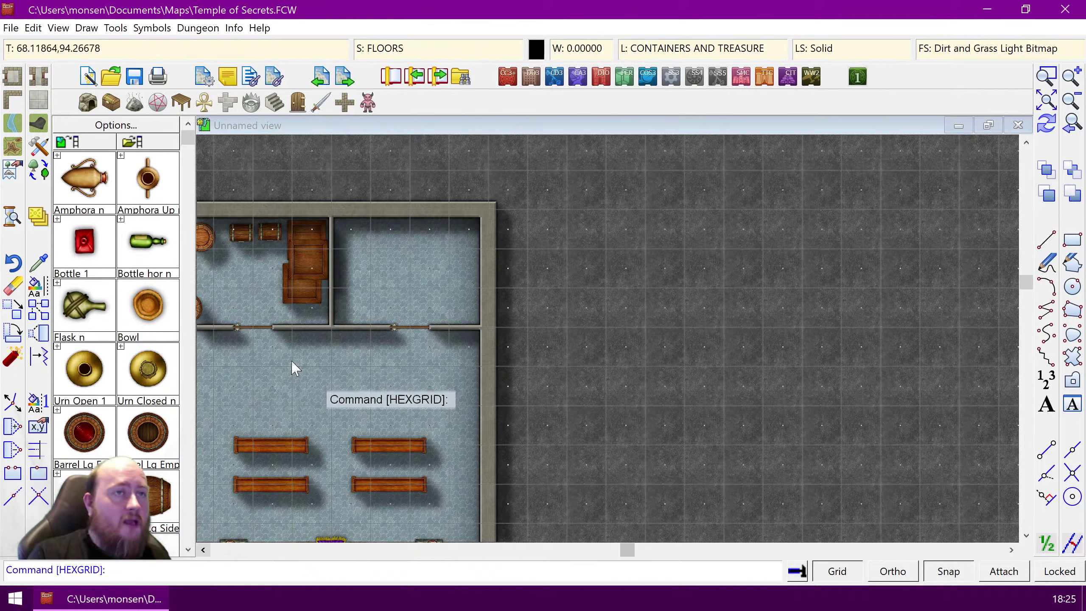
pyautogui.click(274, 102)
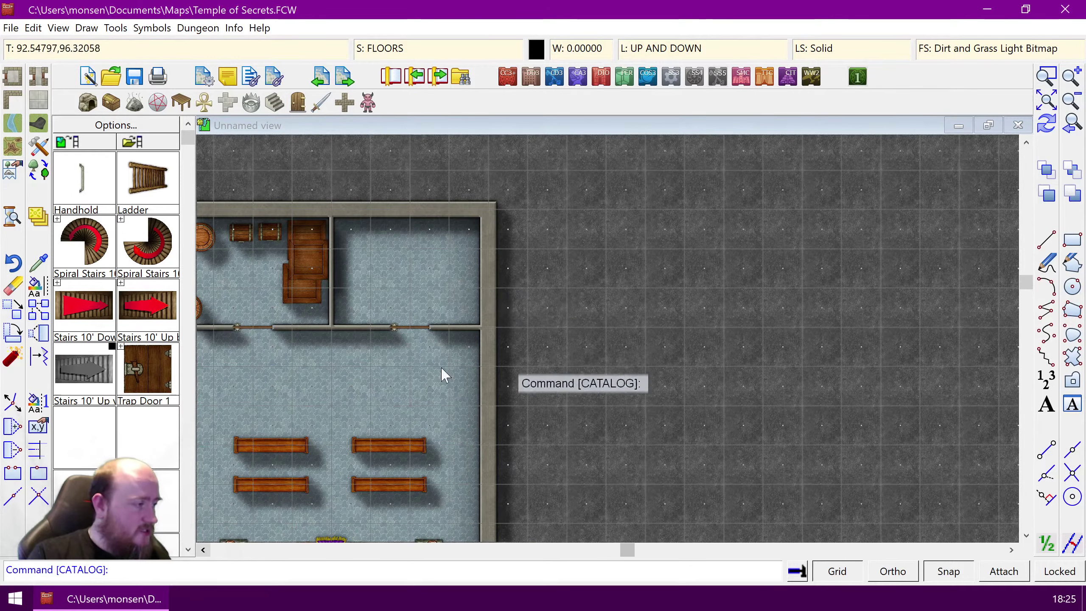
pyautogui.click(58, 283)
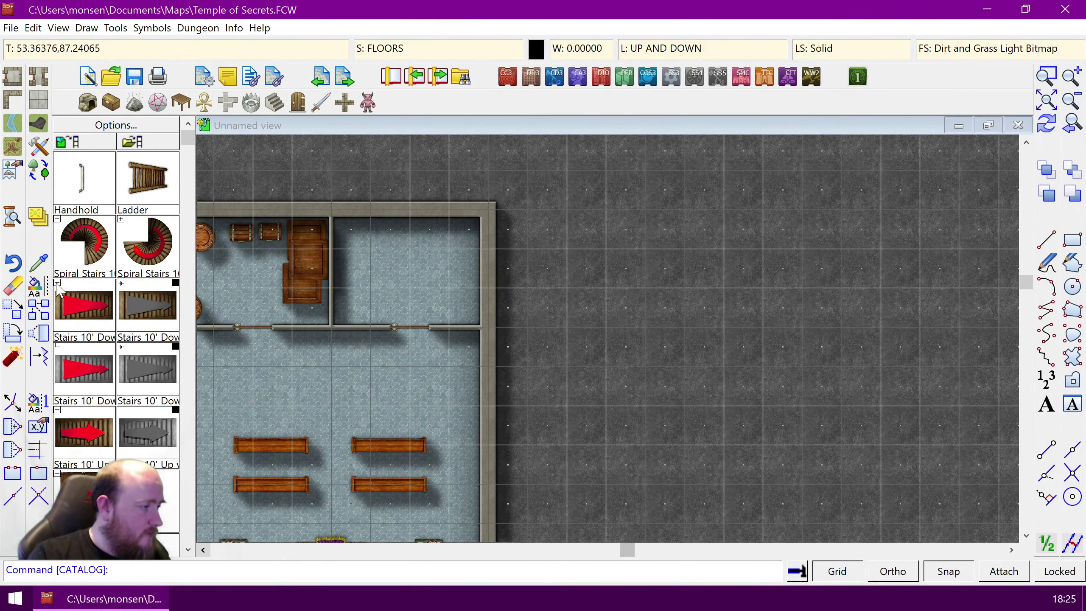
pyautogui.click(57, 410)
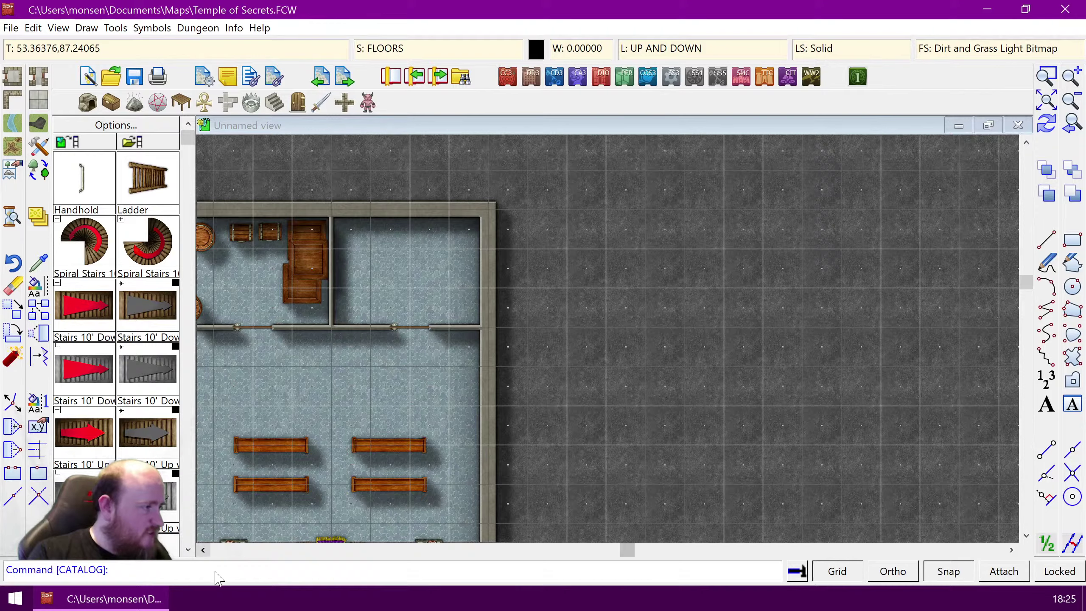
pyautogui.click(187, 549)
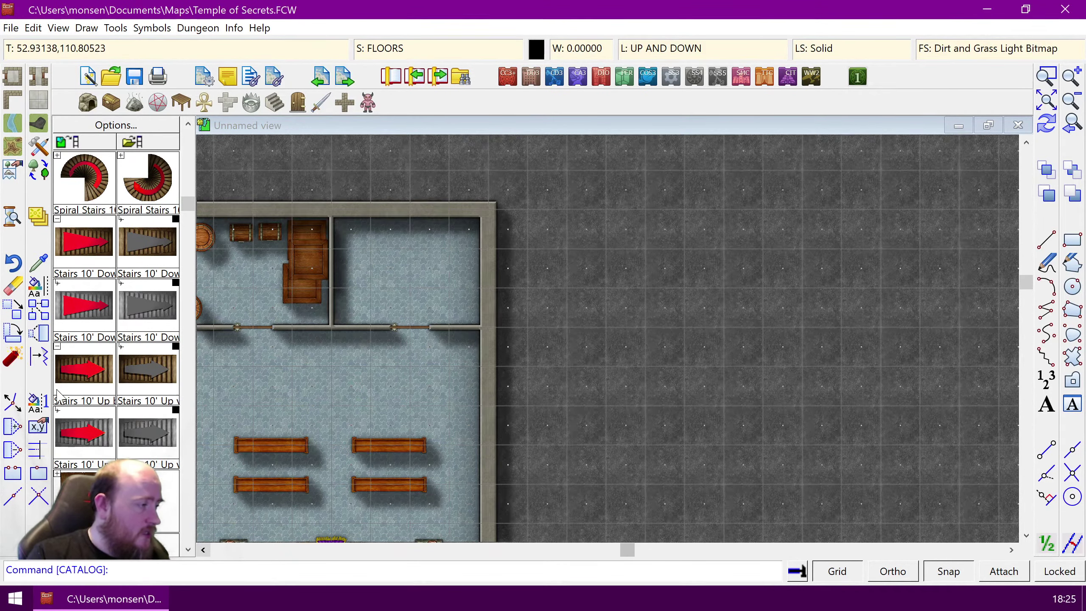
pyautogui.click(79, 307)
pyautogui.press('Tab')
pyautogui.press('Tab')
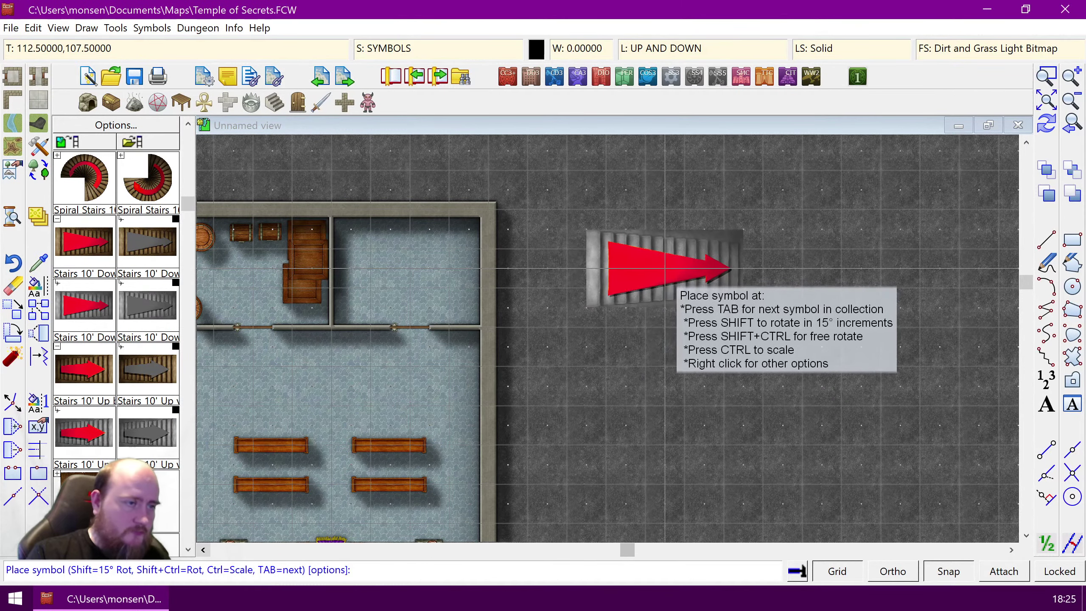
pyautogui.rightClick(616, 270)
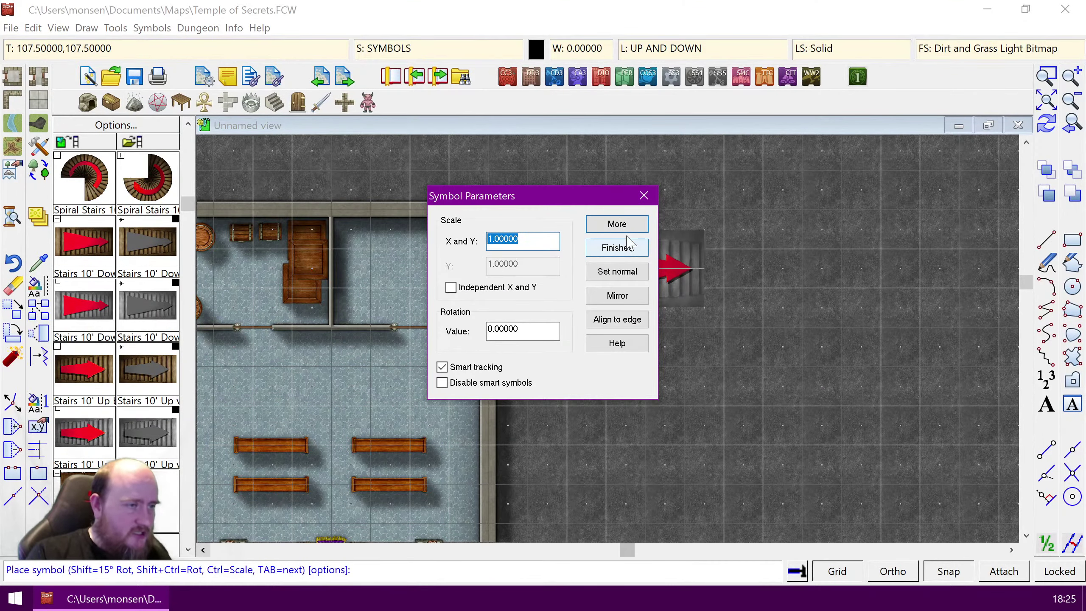
pyautogui.click(614, 245)
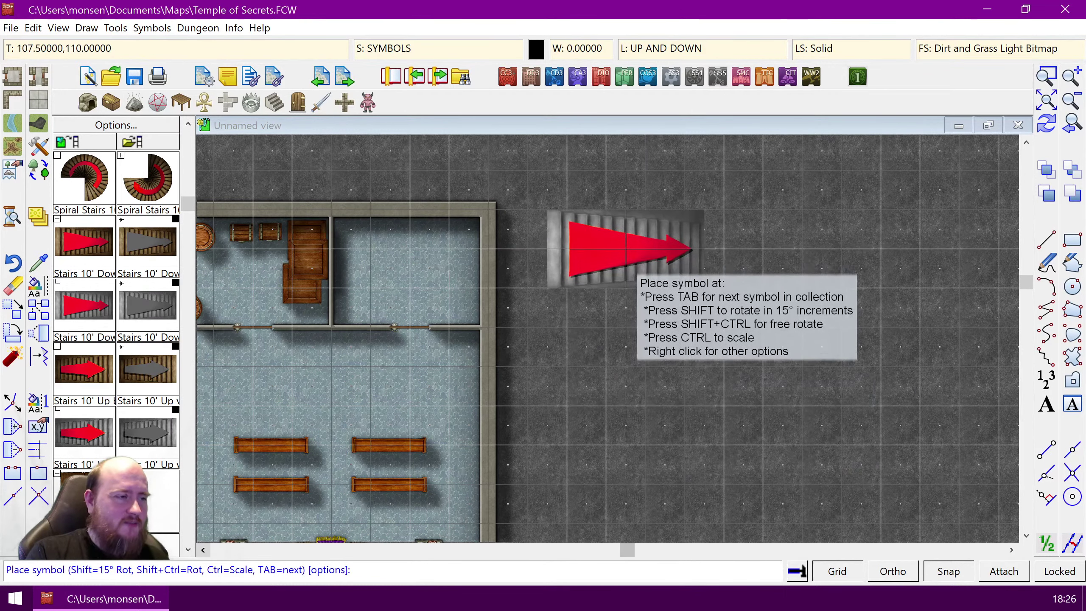
# Step: Scale the stairs independently with X 1 and Y 0.5, and place them just east of the northeast room, descending eastward
pyautogui.rightClick(669, 268)
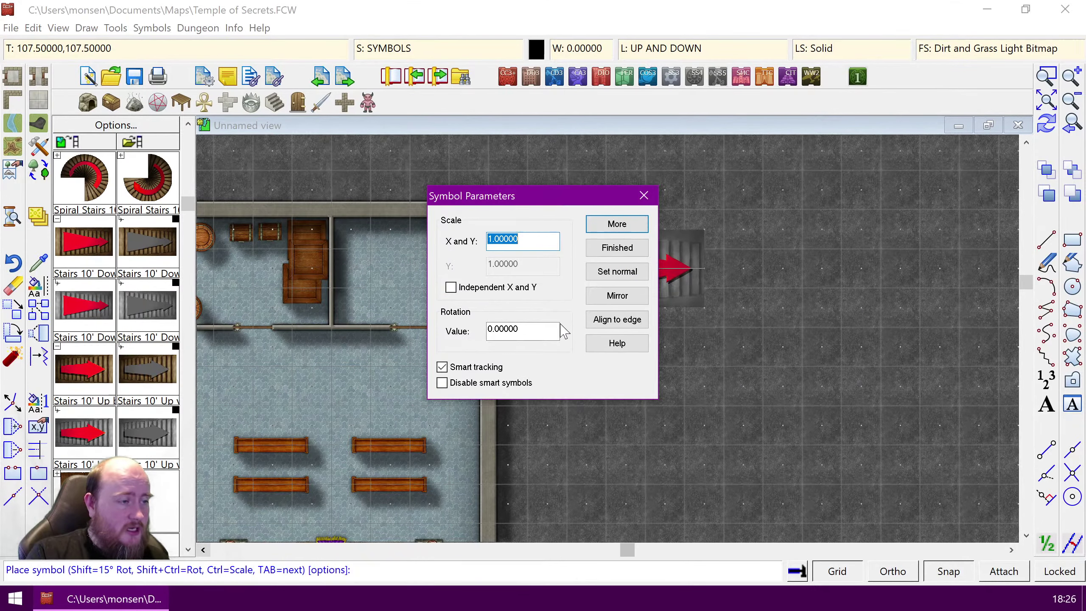
pyautogui.click(451, 288)
pyautogui.moveTo(524, 197); pyautogui.dragTo(748, 242)
pyautogui.doubleClick(736, 284)
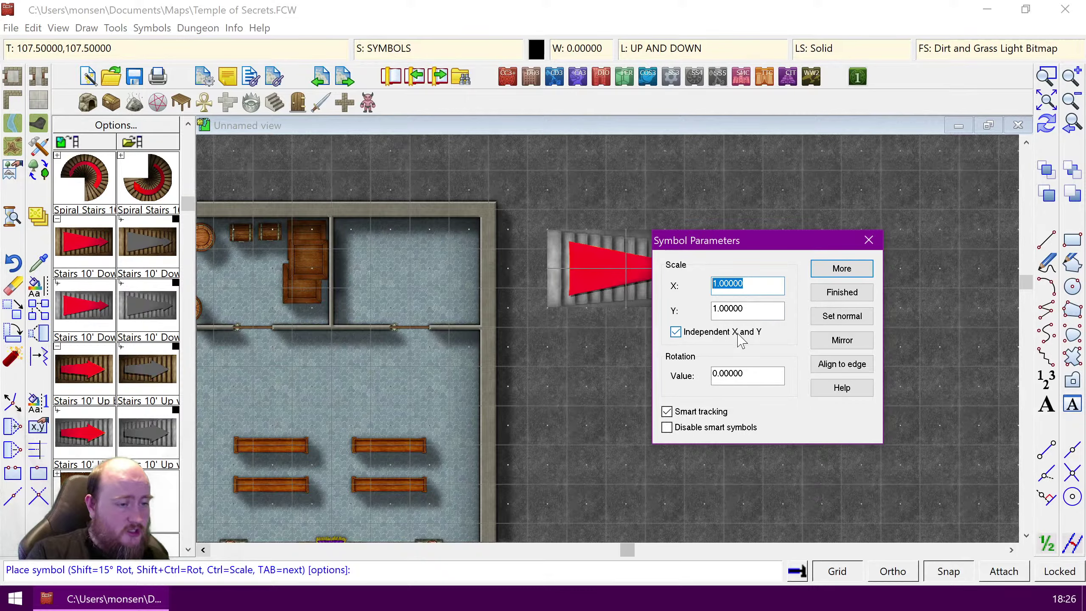
pyautogui.press('Tab')
pyautogui.write('0.')
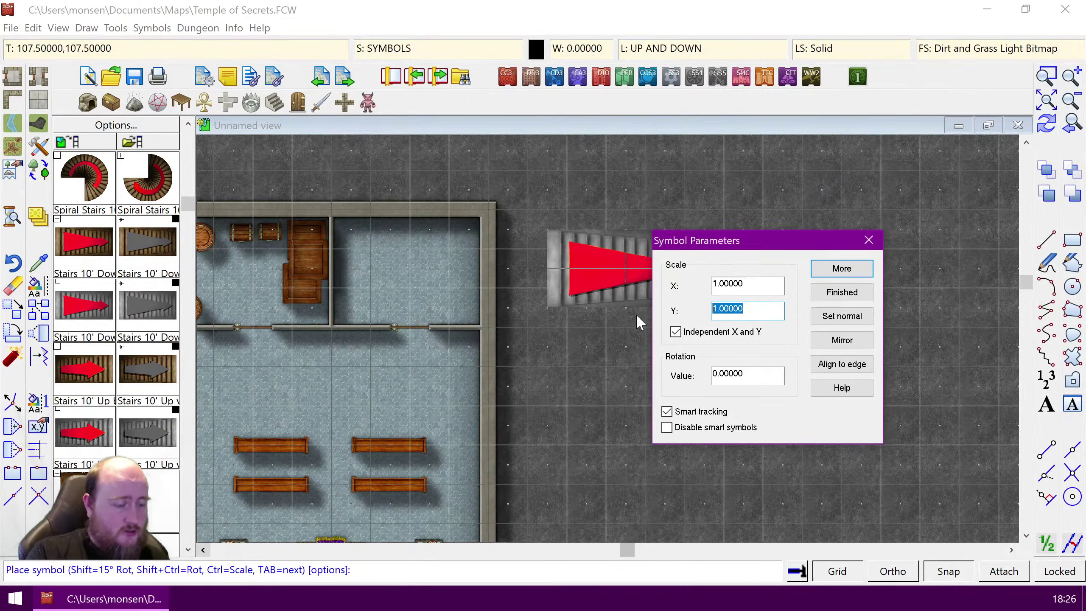
pyautogui.write('5')
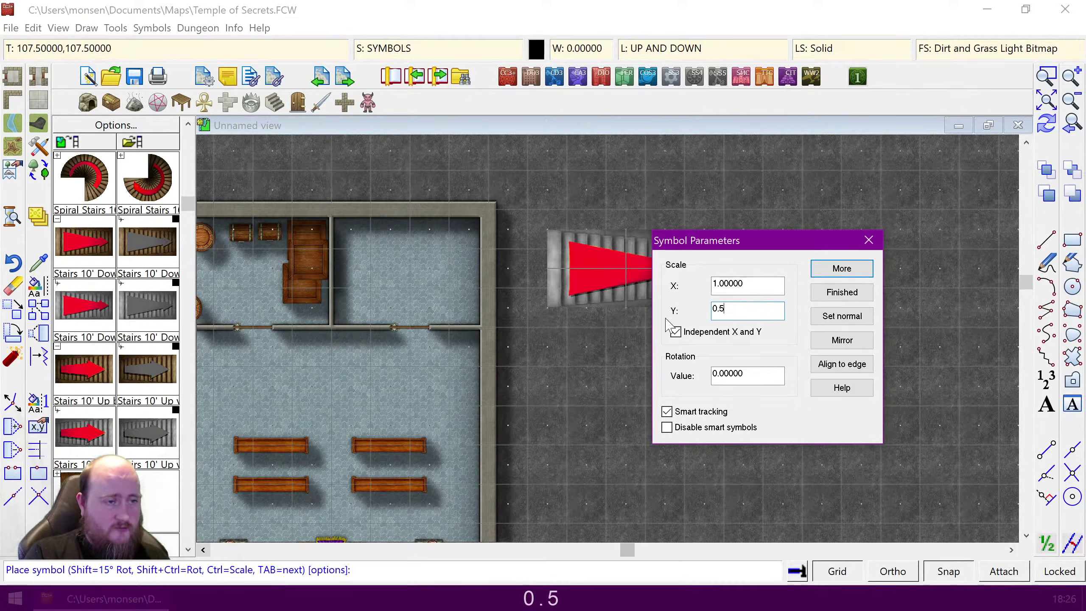
pyautogui.click(842, 292)
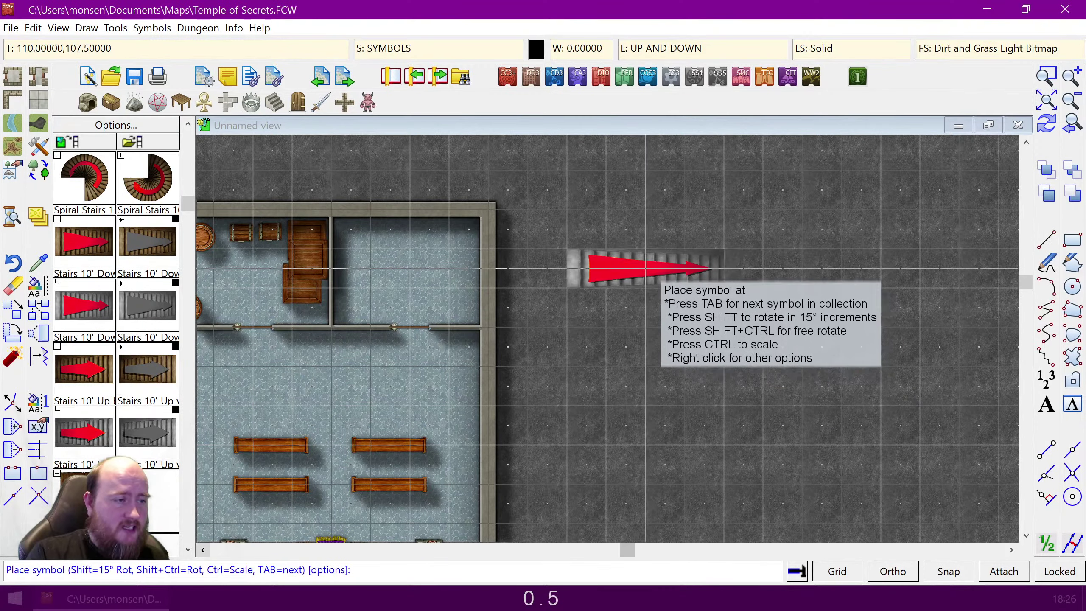
pyautogui.click(605, 268)
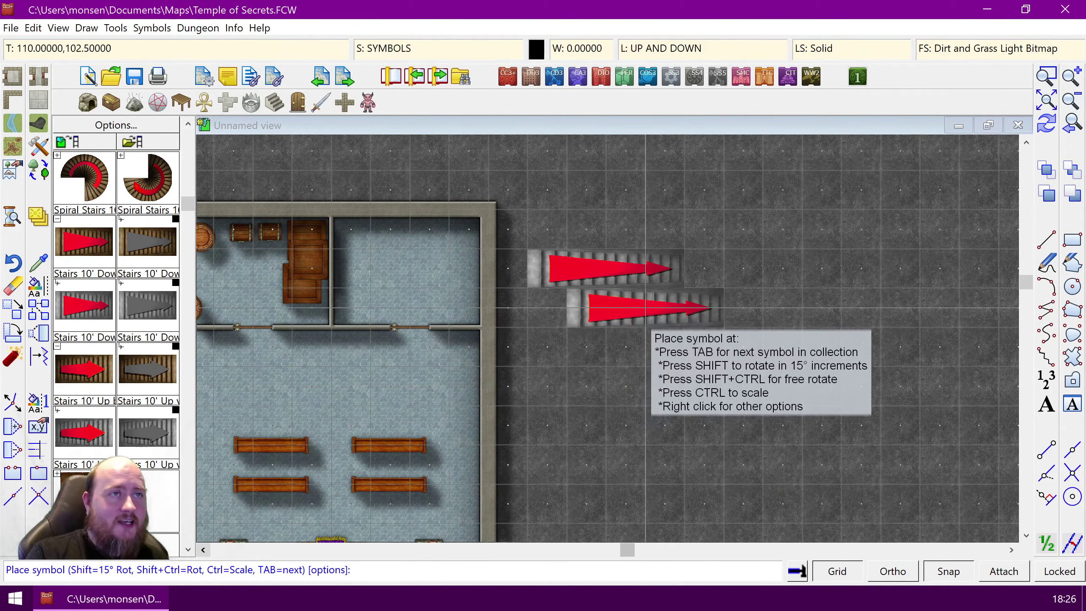
pyautogui.rightClick(605, 327)
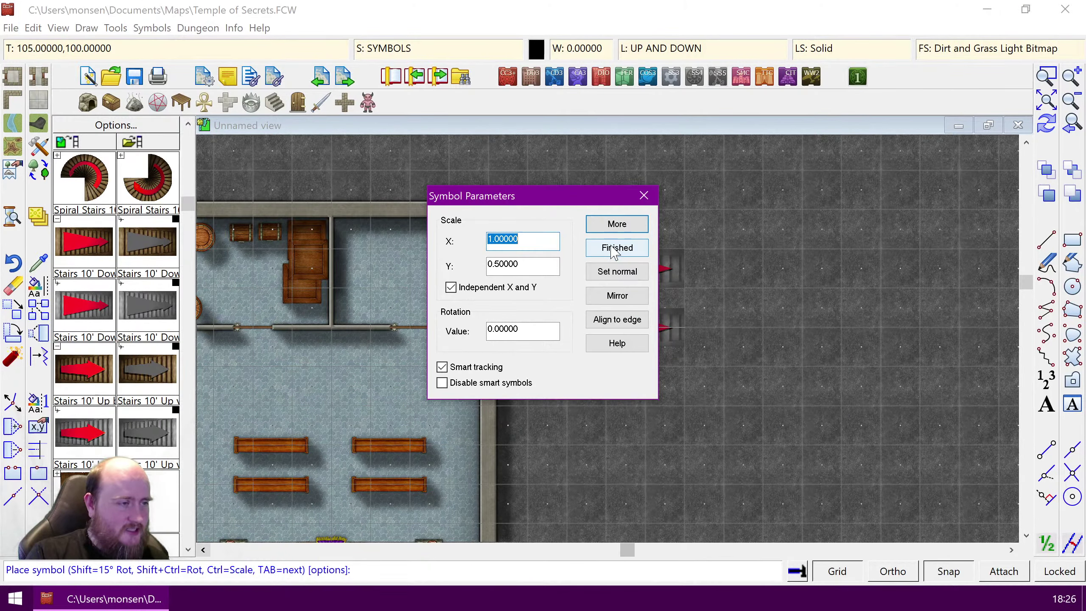
pyautogui.click(615, 248)
pyautogui.hotkey('ctrl', 'r')
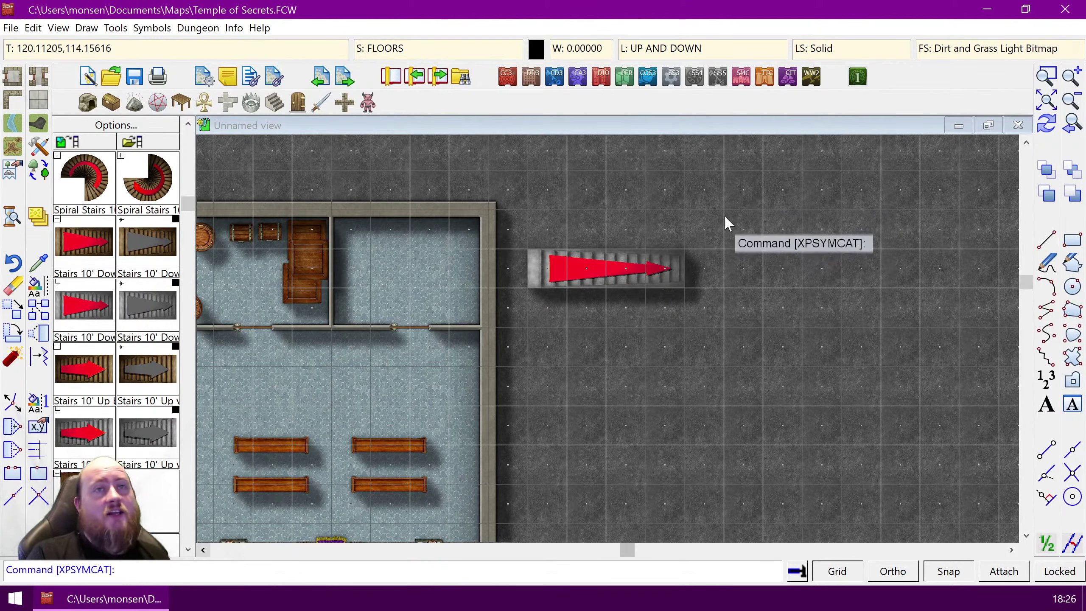
# Step: Set up a corridor with a width of 5 and a wall width of 1, keeping the blue triscales floor
pyautogui.click(40, 82)
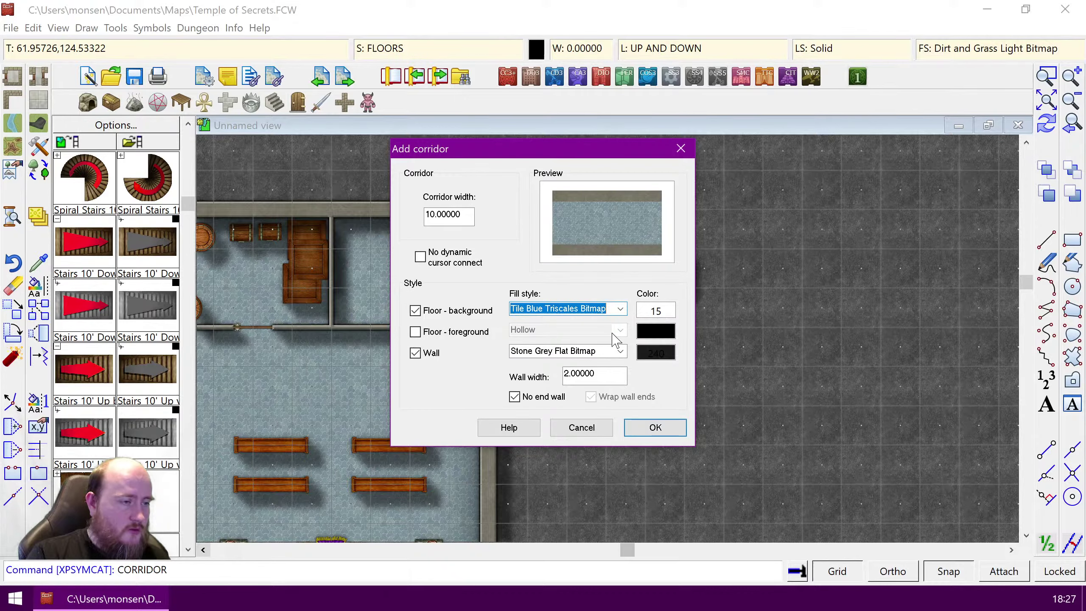
pyautogui.doubleClick(449, 216)
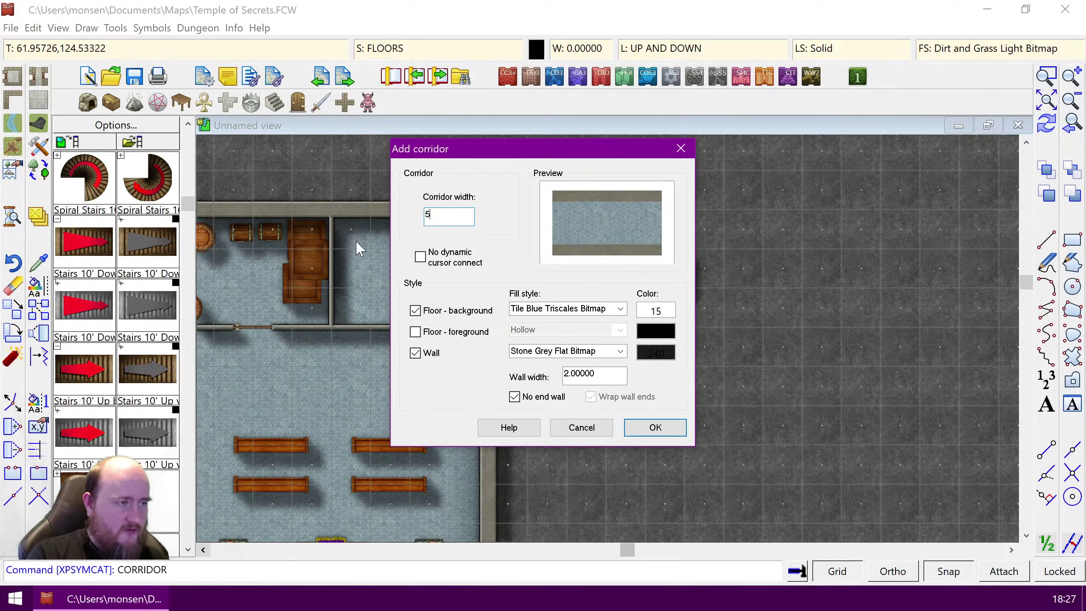
pyautogui.write('5')
pyautogui.doubleClick(594, 374)
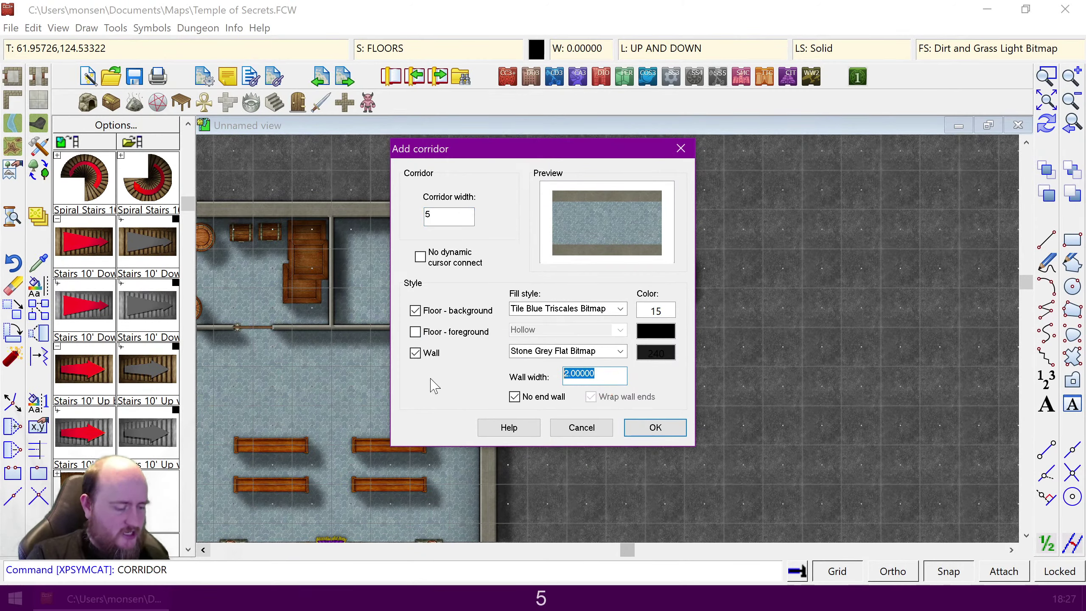
pyautogui.write('1')
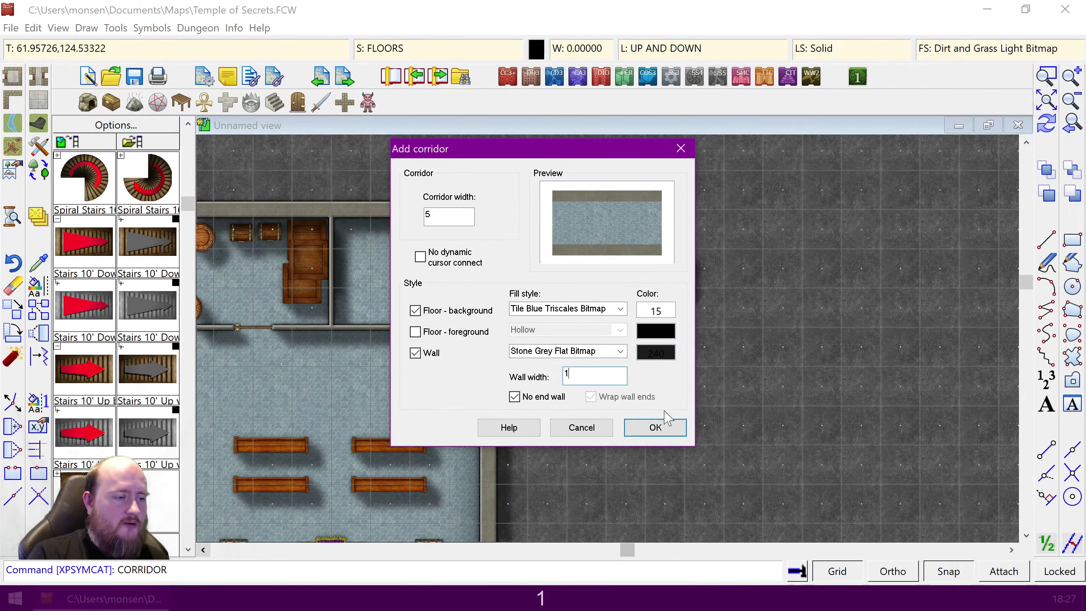
pyautogui.click(648, 427)
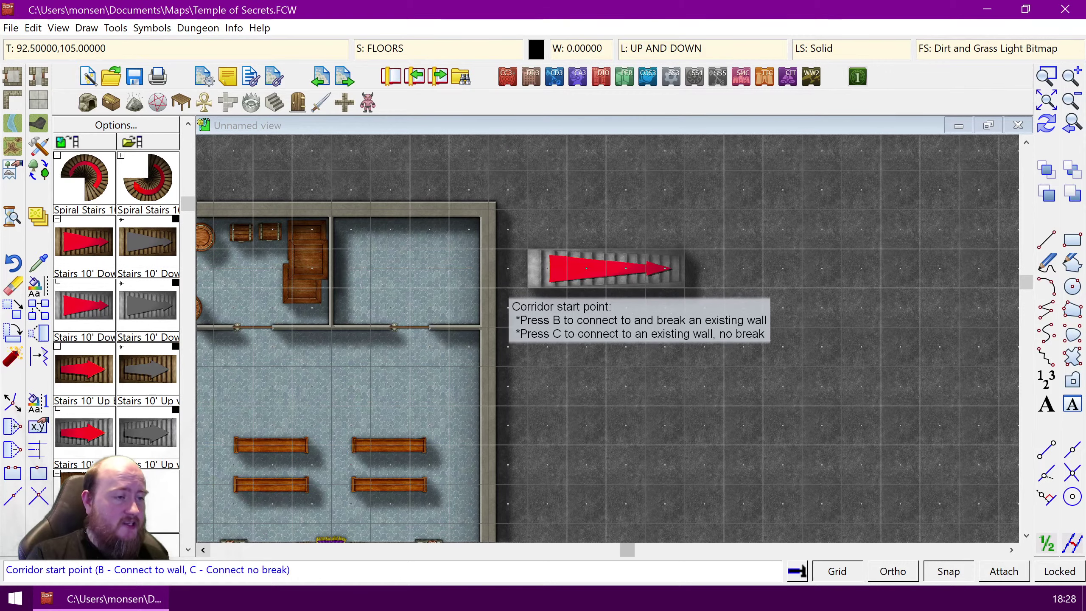
# Step: Draw the corridor from the temple's east wall, connected without breaking it, eastward to halfway along the stairs
pyautogui.press('c')
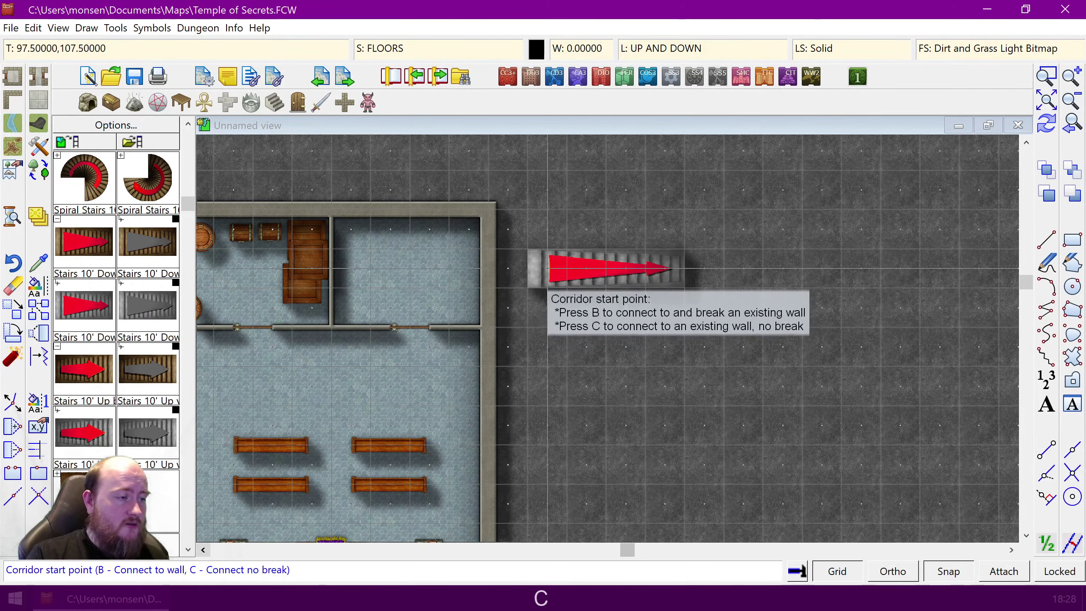
pyautogui.click(492, 271)
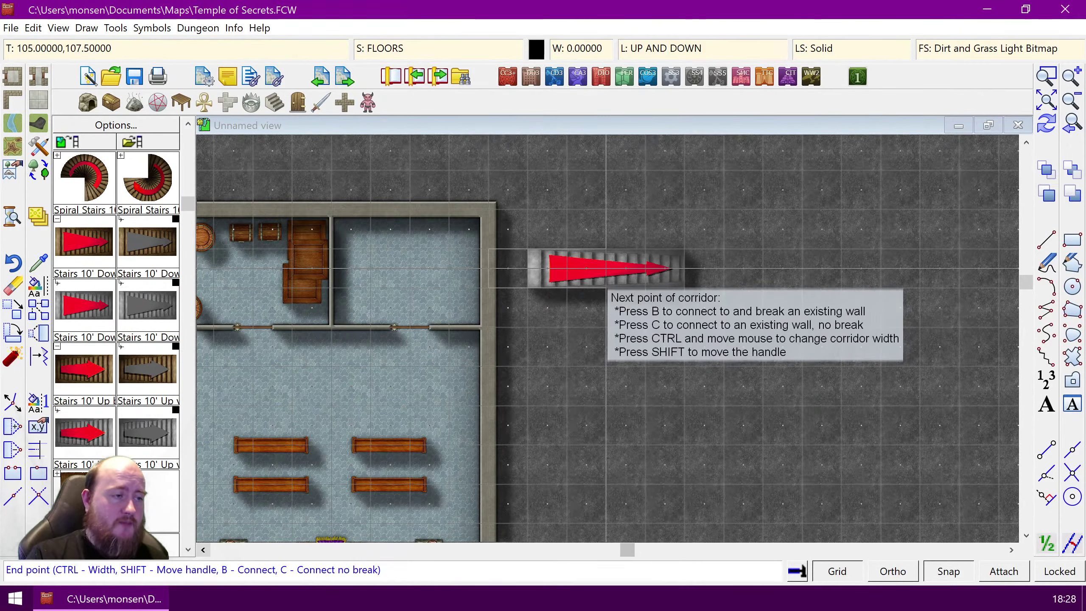
pyautogui.click(605, 268)
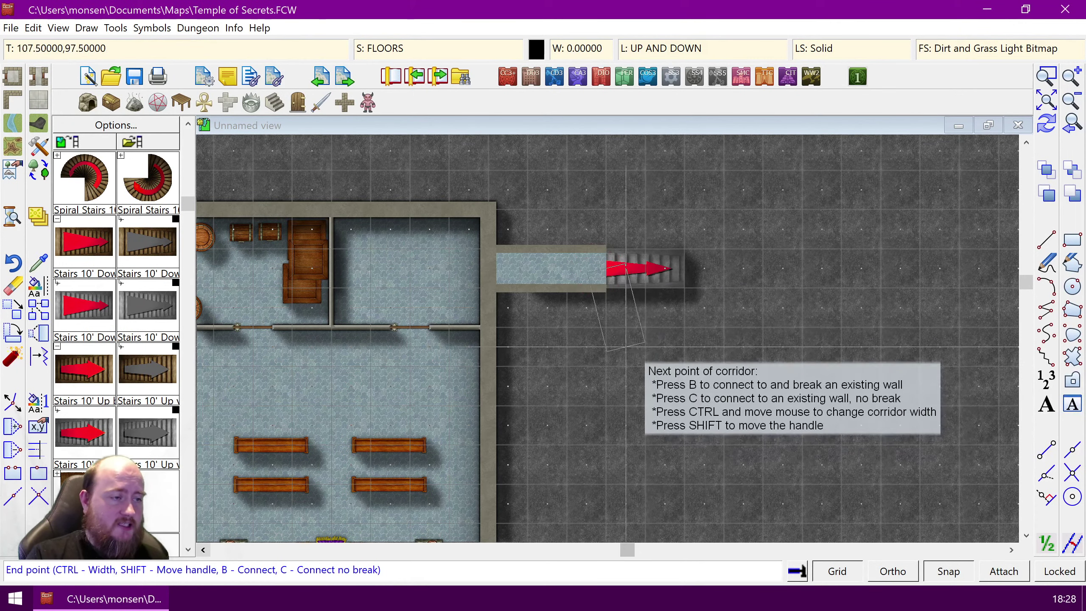
pyautogui.rightClick(614, 391)
pyautogui.hotkey('ctrl', 'r')
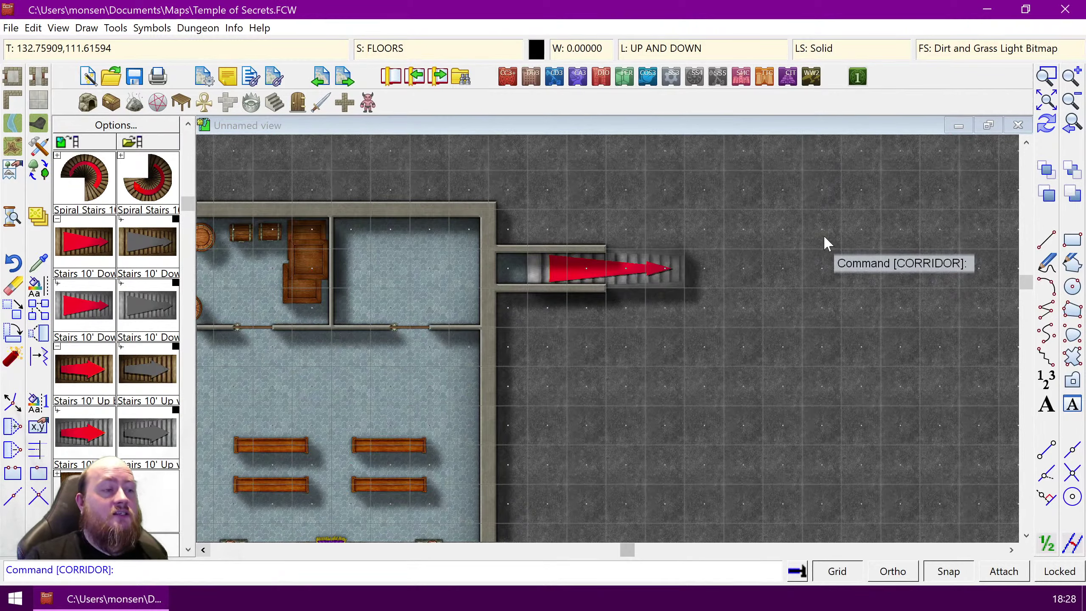
# Step: Set the corridor style to a Stonework Fire King Bitmap floor with Wall Cobble Grey Bitmap walls, without drawing a corridor
pyautogui.click(1067, 104)
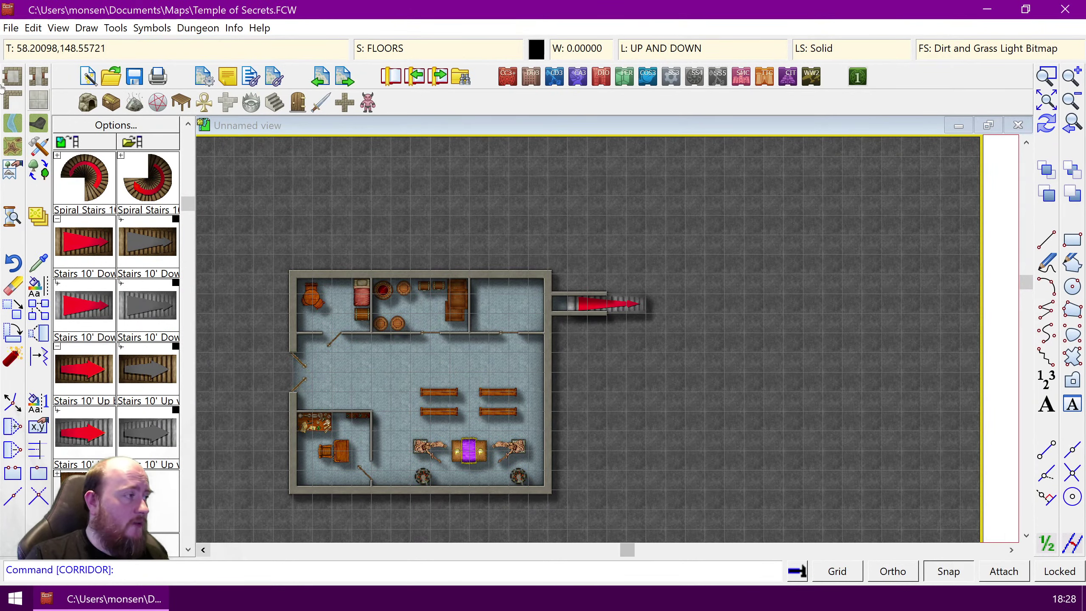
pyautogui.click(36, 81)
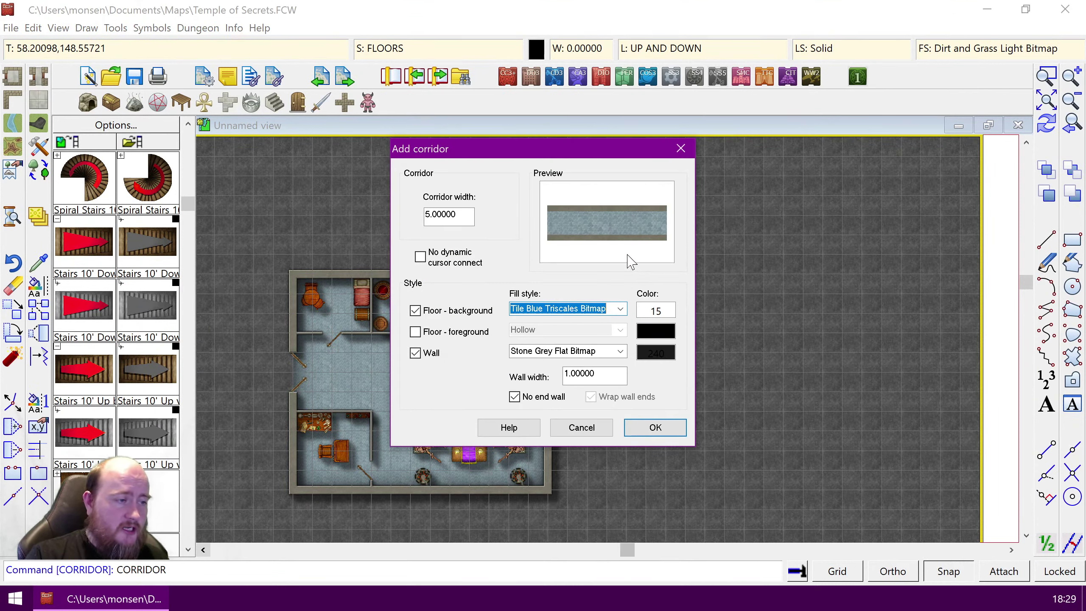
pyautogui.click(622, 312)
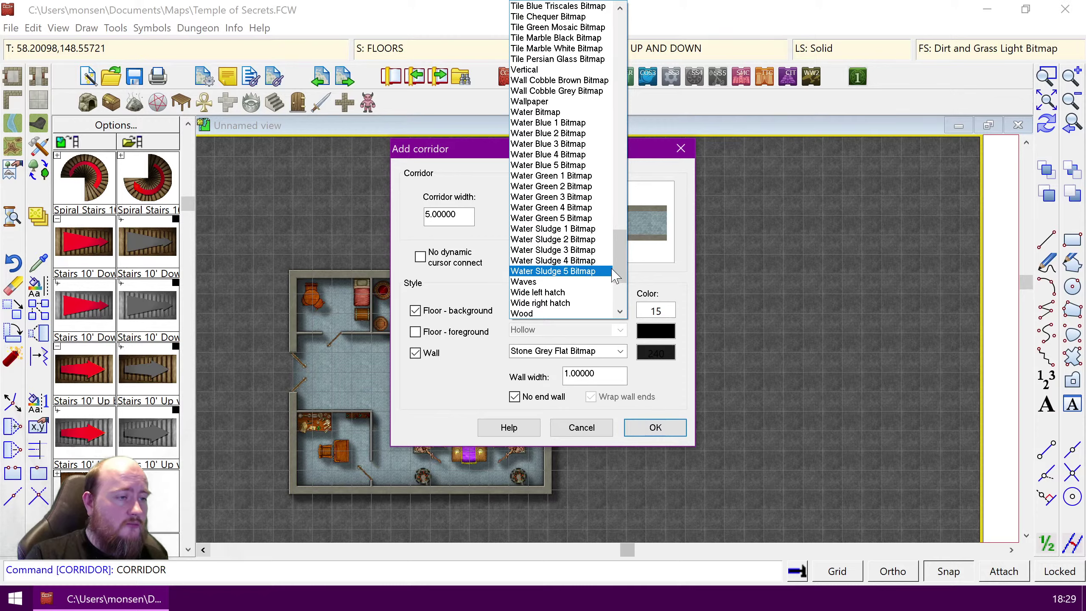
pyautogui.moveTo(618, 261)
pyautogui.mouseDown()
pyautogui.moveTo(621, 165)
pyautogui.moveTo(642, 84)
pyautogui.moveTo(650, 164)
pyautogui.mouseUp()
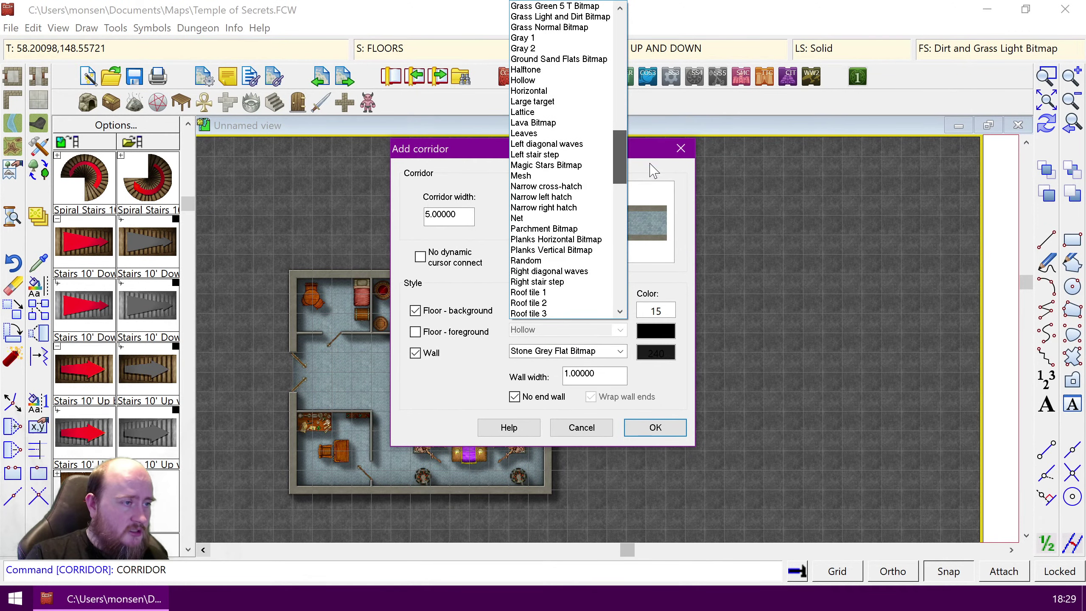
pyautogui.scroll(-7, 647, 197)
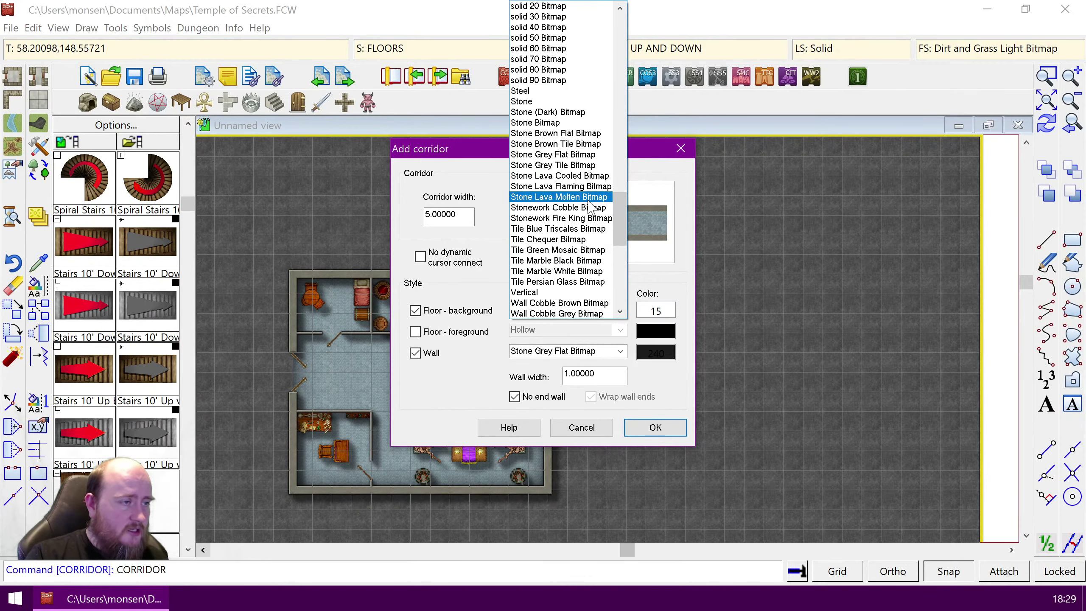
pyautogui.click(584, 219)
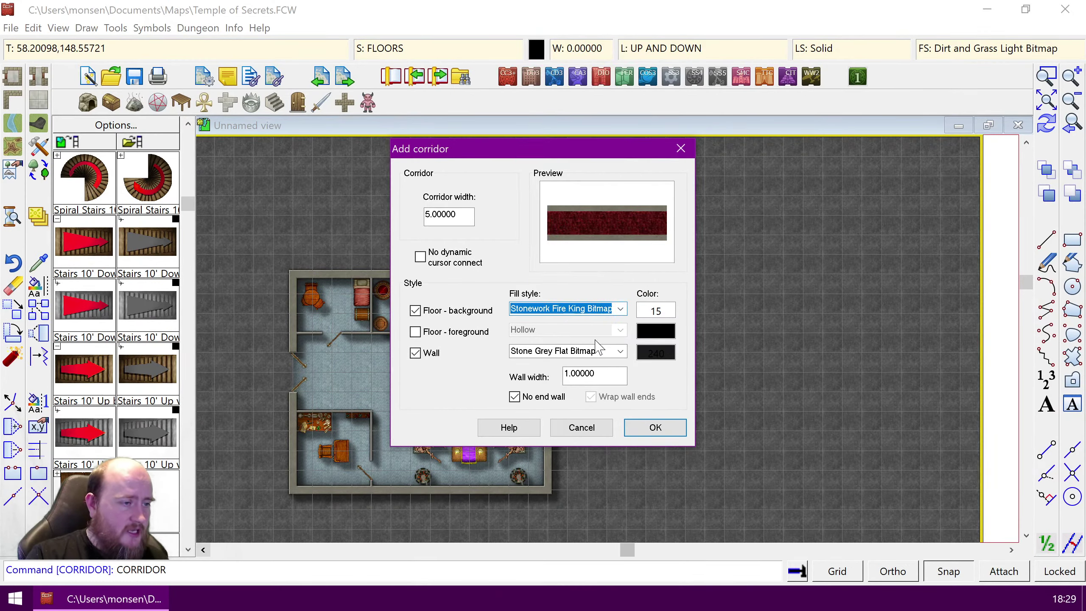
pyautogui.click(620, 352)
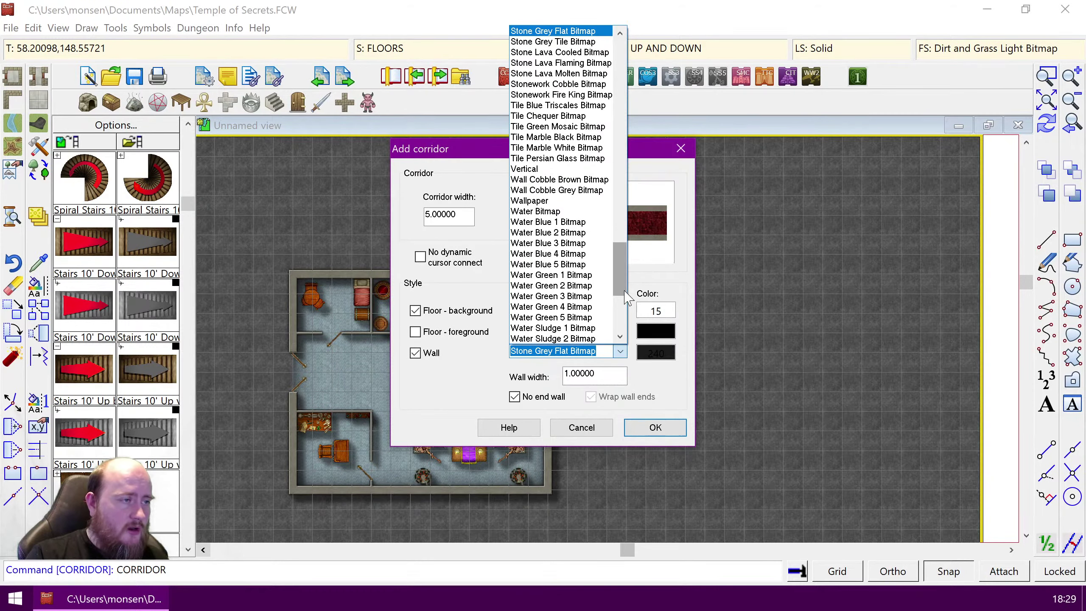
pyautogui.click(586, 190)
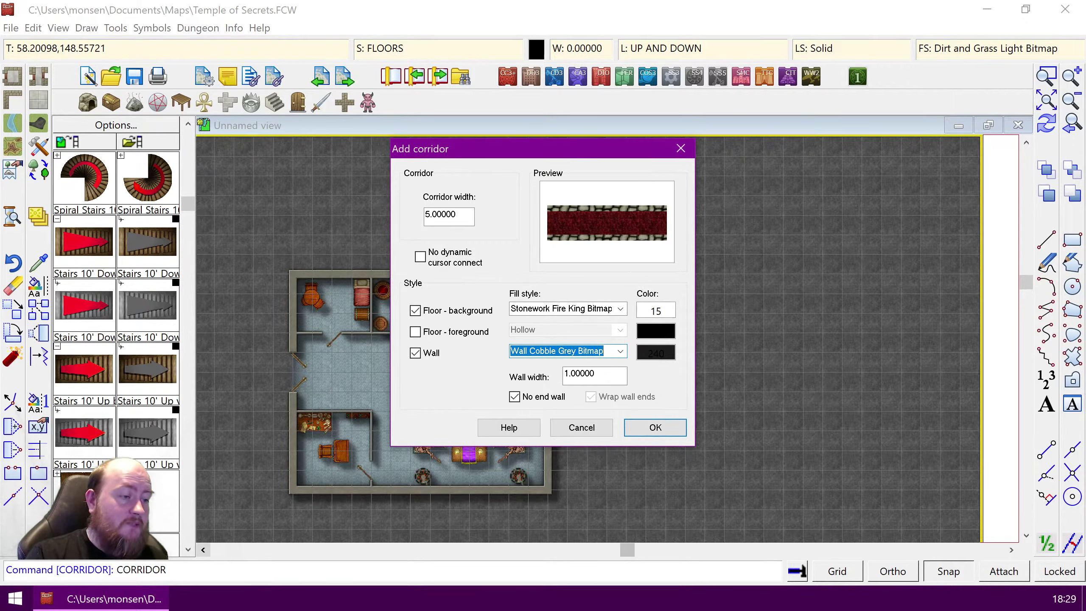
pyautogui.click(655, 428)
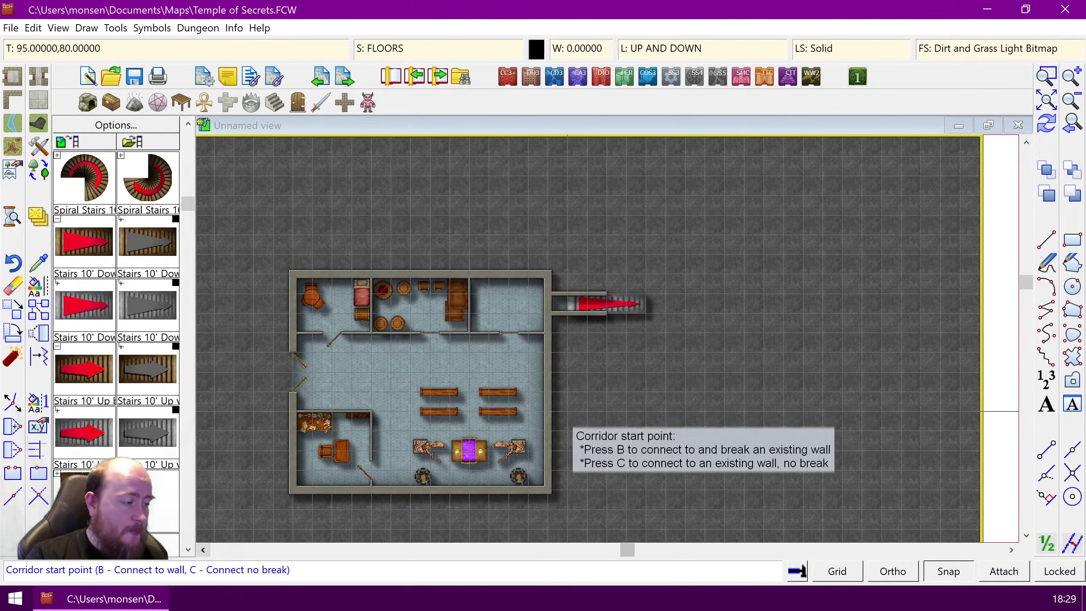
pyautogui.press('Escape')
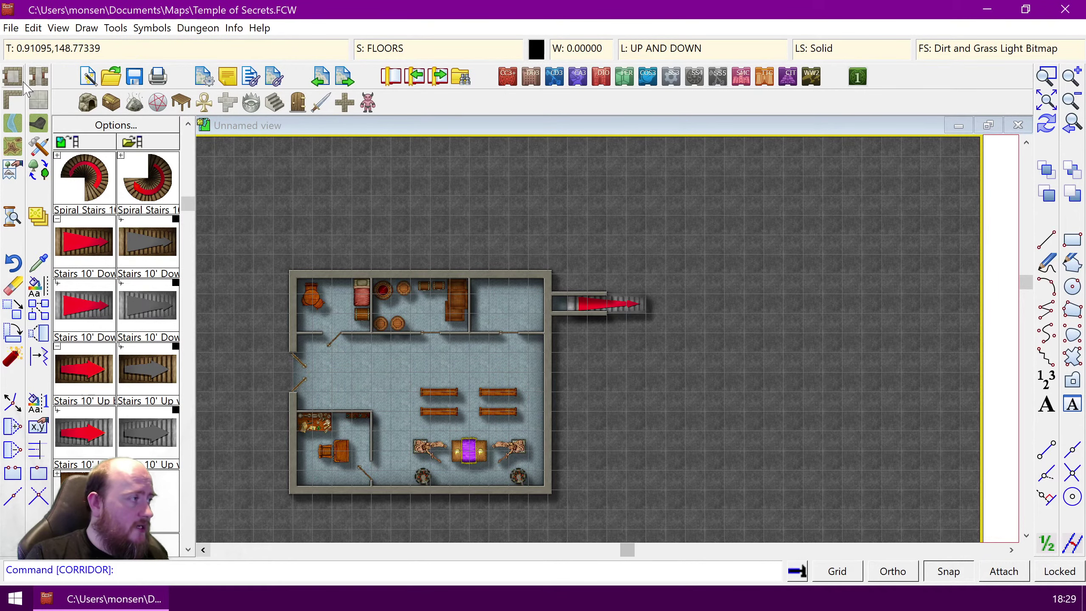
pyautogui.click(11, 76)
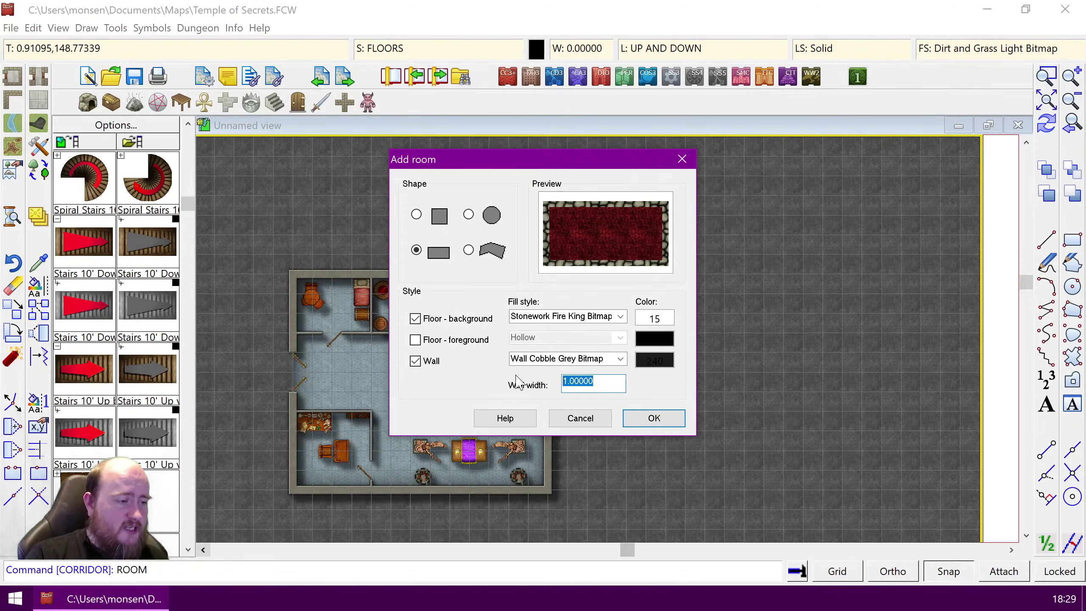
pyautogui.click(650, 417)
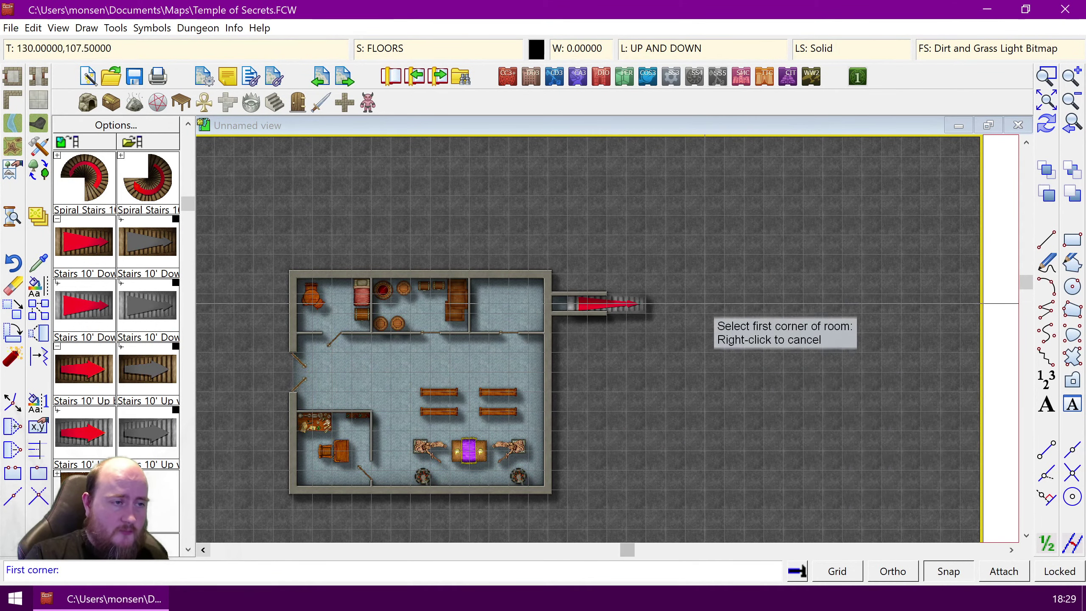
pyautogui.click(685, 246)
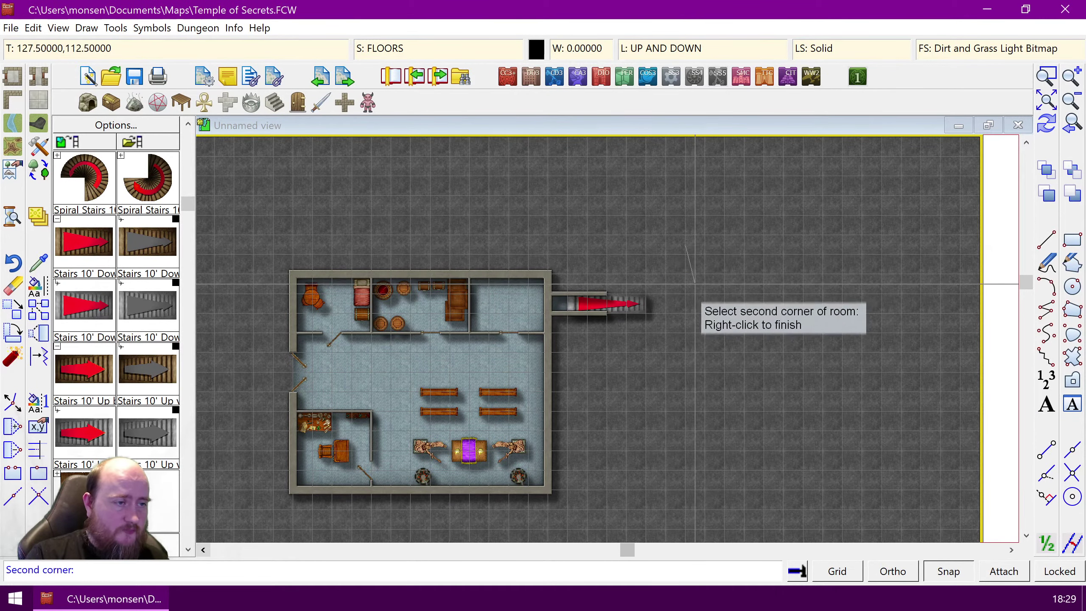
pyautogui.press('Escape')
# Step: Set up a rectangular room with a wall width of 2, keeping the Fire King floor and grey cobble walls
pyautogui.rightClick(691, 261)
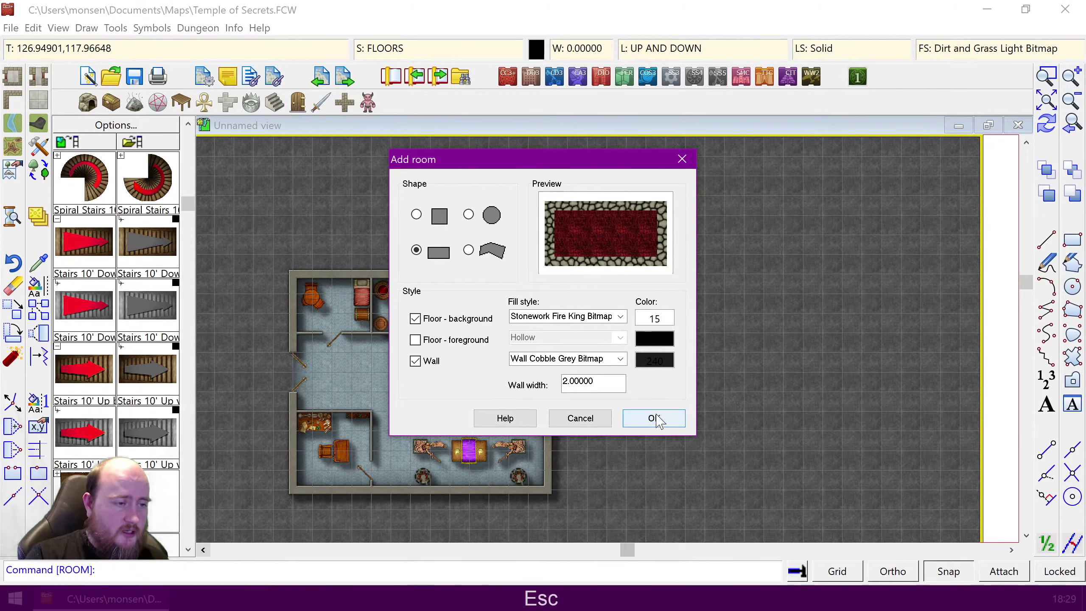
# Step: Draw a rectangular room about 55 by 50 units east of the stairs, with Stonework Fire King floor and 2-wide Wall Cobble Grey walls
pyautogui.click(654, 418)
pyautogui.click(681, 252)
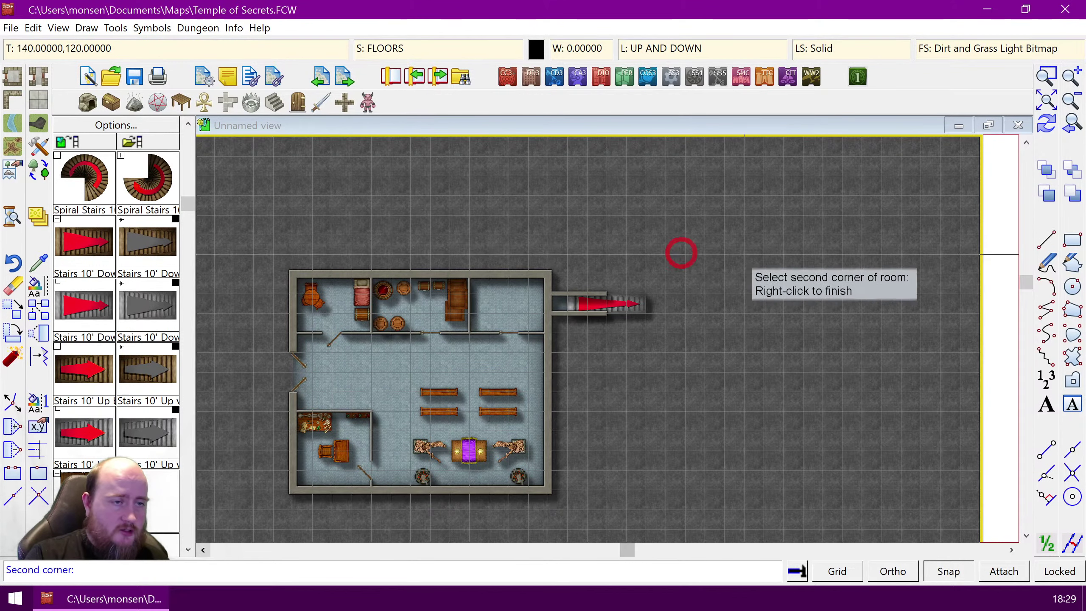
pyautogui.click(891, 253)
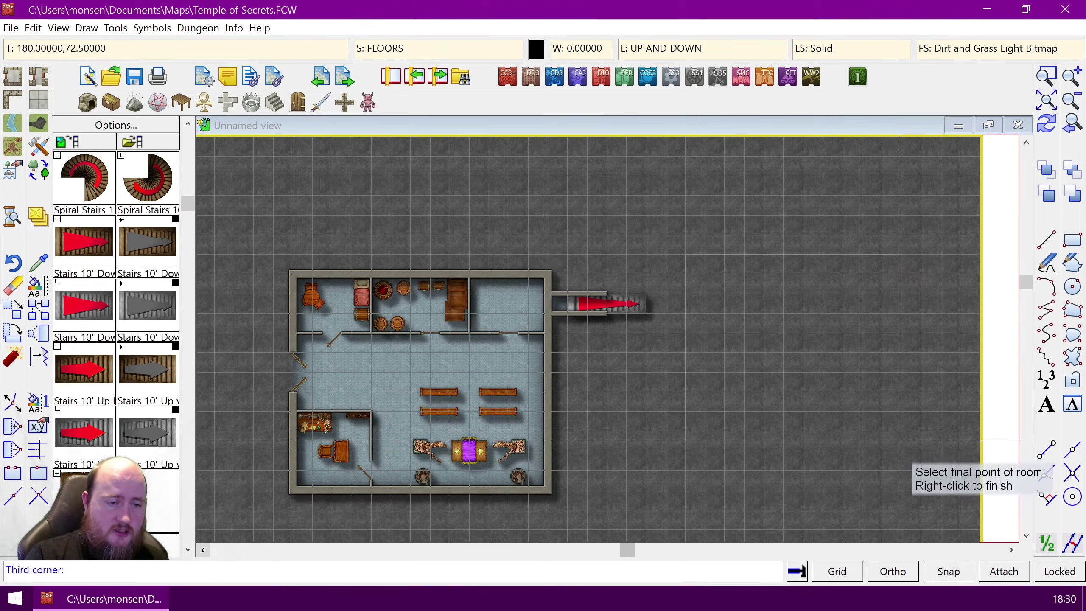
pyautogui.click(901, 448)
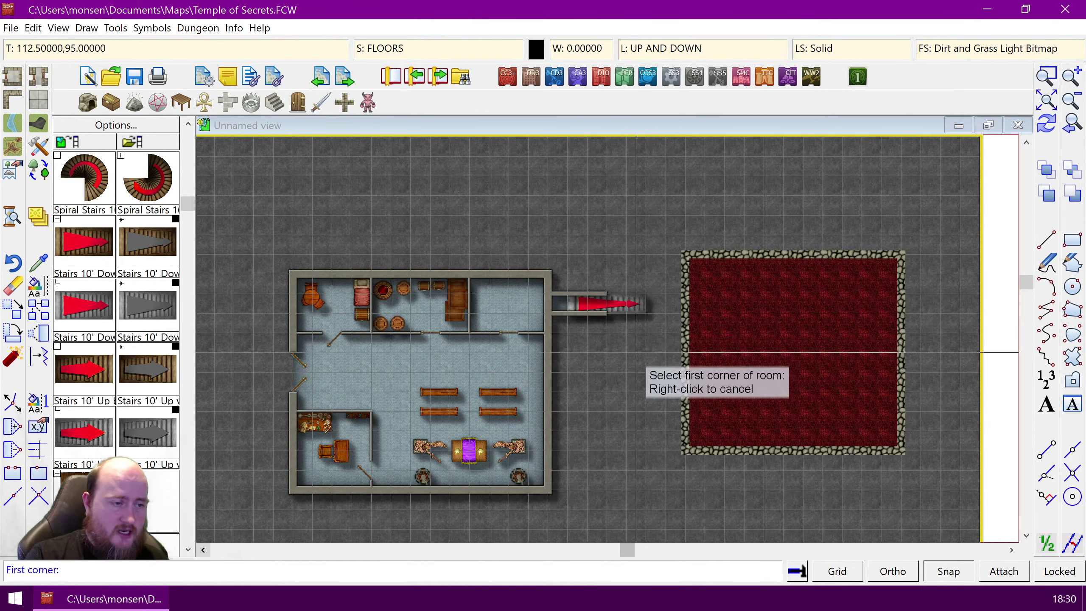
pyautogui.rightClick(636, 353)
pyautogui.hotkey('ctrl', 'r')
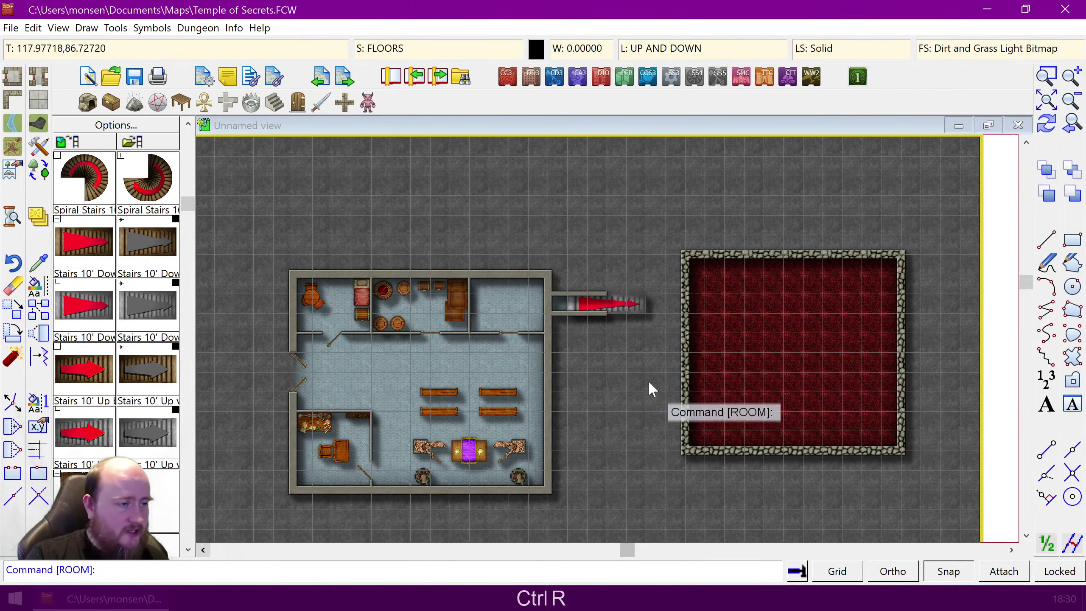
# Step: Add a 5-wide corridor with Fire King floor and cobble walls from the red room's west wall, breaking that wall, to the stair passage
pyautogui.click(37, 83)
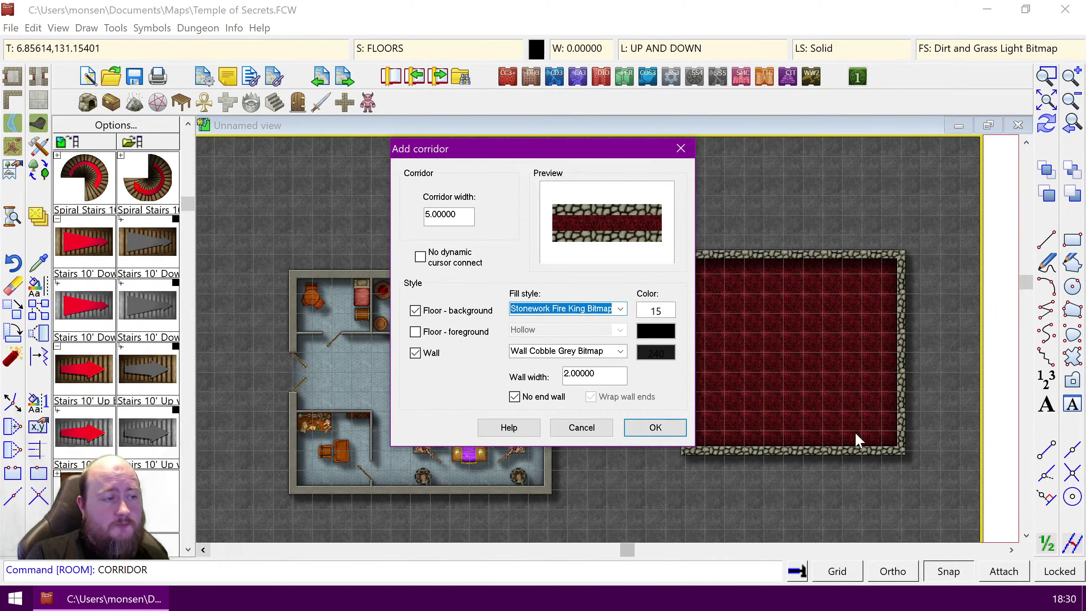
pyautogui.click(655, 427)
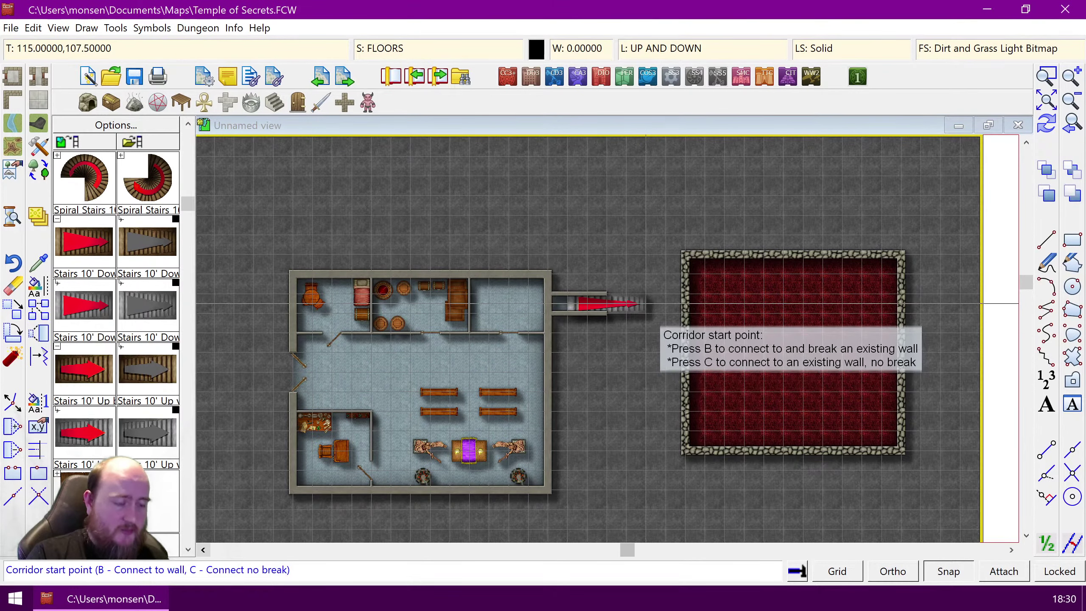
pyautogui.press('b')
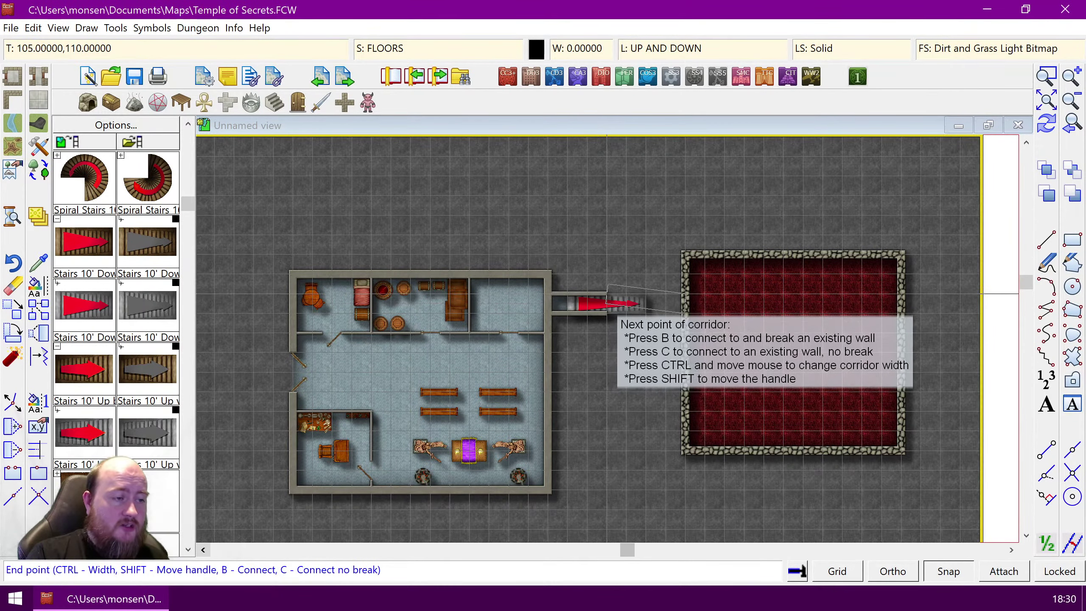
pyautogui.click(612, 297)
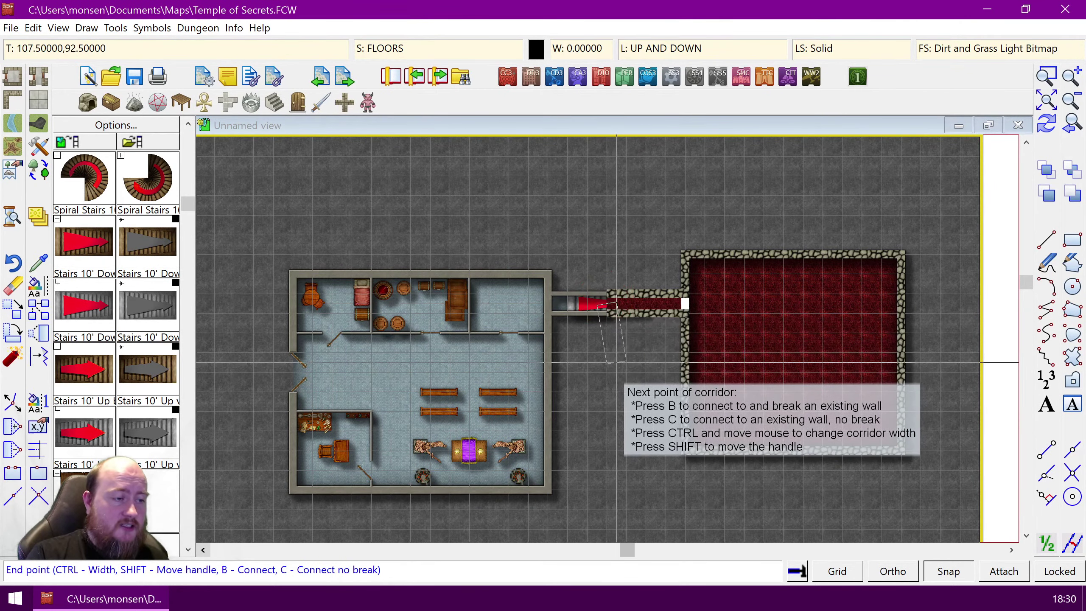
pyautogui.rightClick(606, 364)
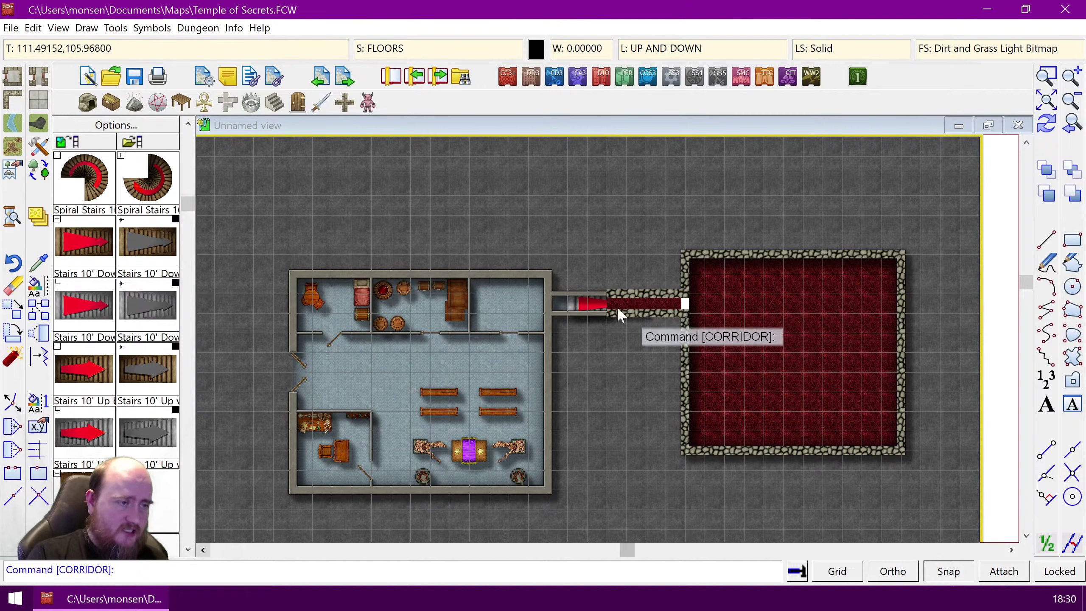
pyautogui.hotkey('ctrl', 'r')
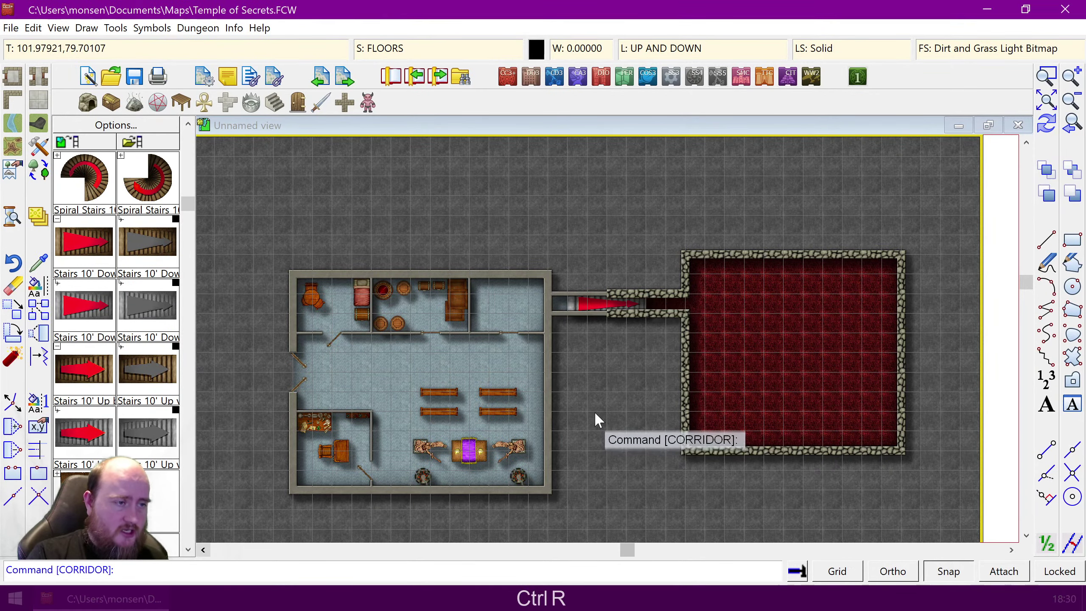
# Step: Set the line width of the new corridor's two cobble walls to 1, leaving its floor out of the selection
pyautogui.click(1045, 79)
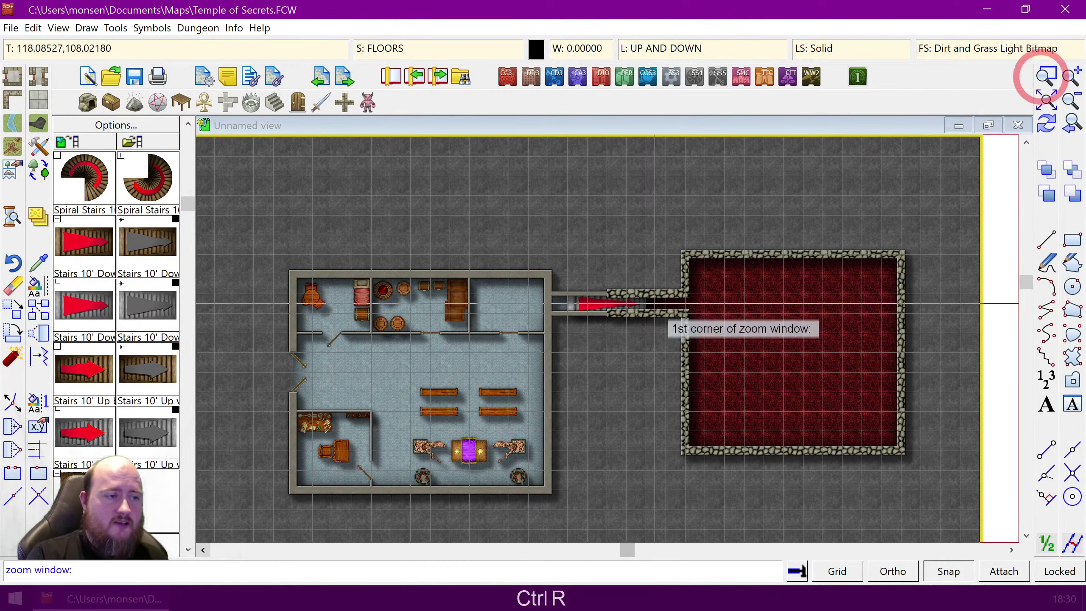
pyautogui.click(552, 266)
pyautogui.click(709, 347)
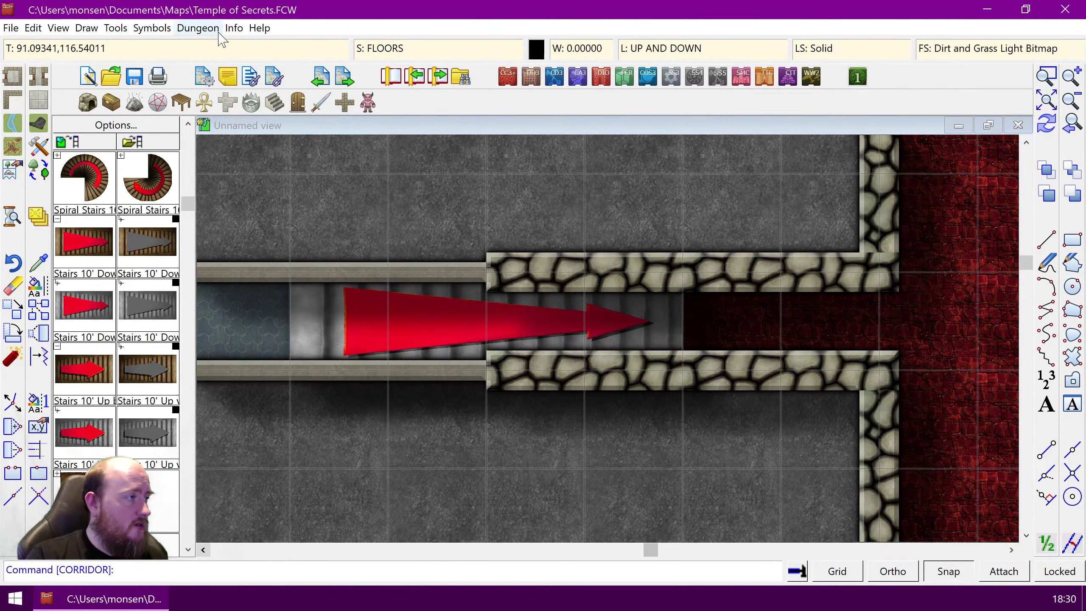
pyautogui.click(42, 289)
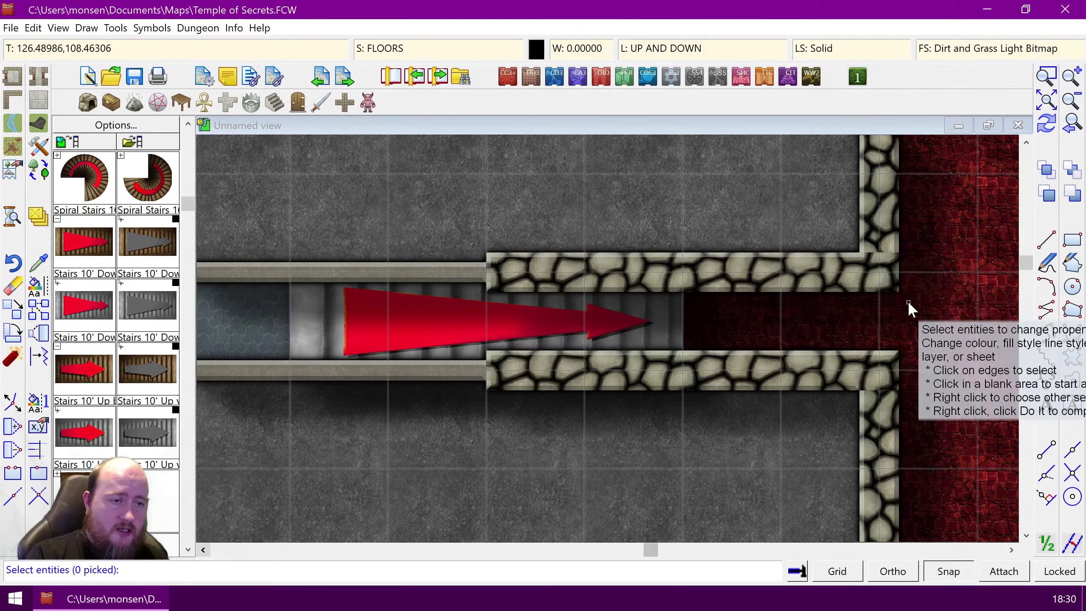
pyautogui.click(762, 270)
pyautogui.click(726, 413)
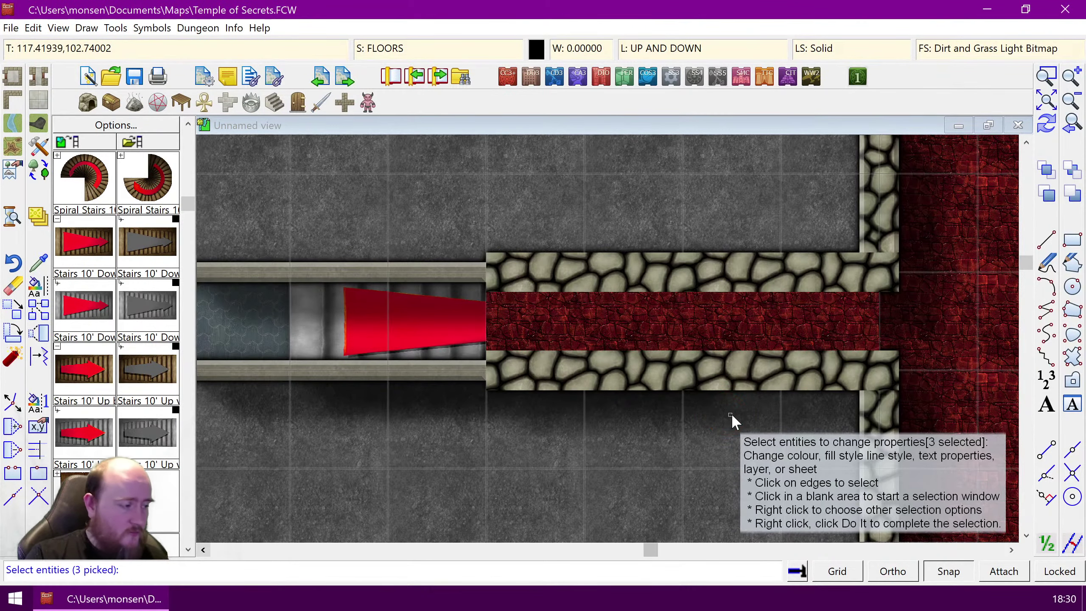
pyautogui.keyDown('ctrl'); pyautogui.click(813, 315); pyautogui.keyUp('ctrl')
pyautogui.keyDown('ctrl'); pyautogui.click(839, 340); pyautogui.keyUp('ctrl')
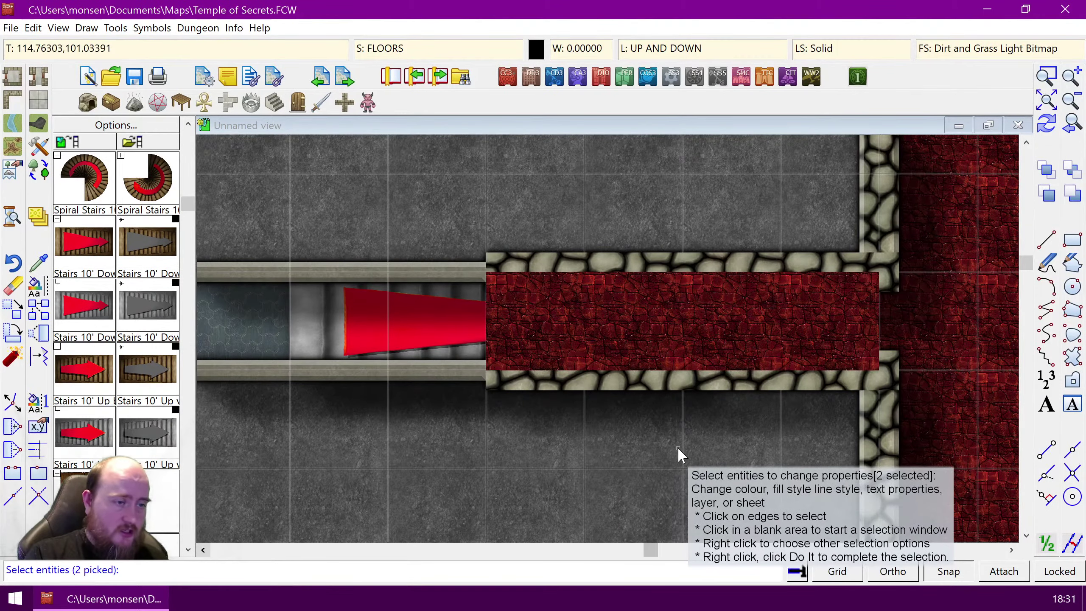
pyautogui.press('Return')
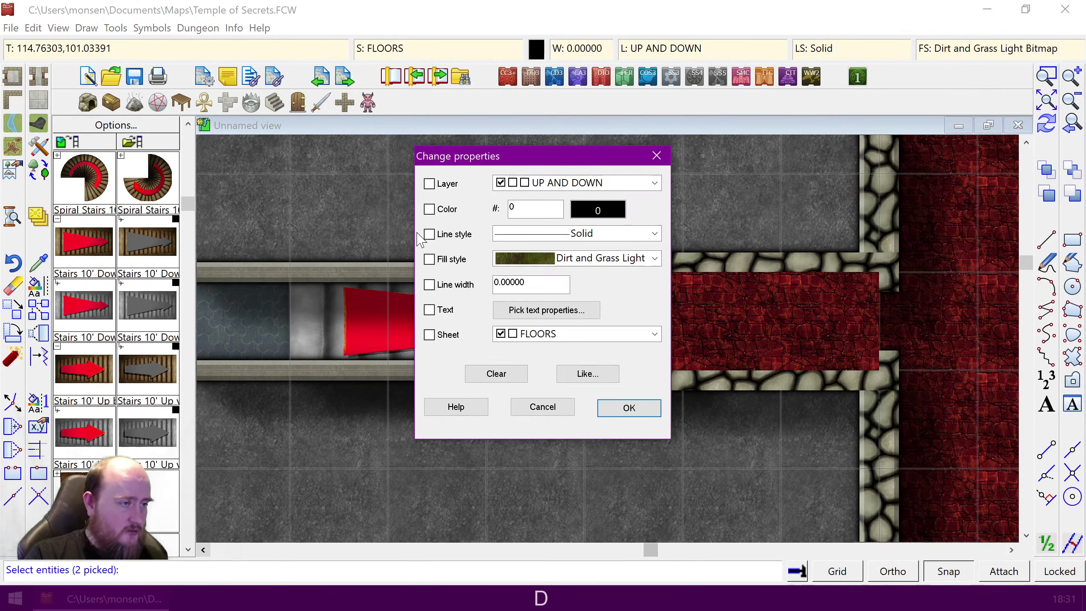
pyautogui.doubleClick(529, 282)
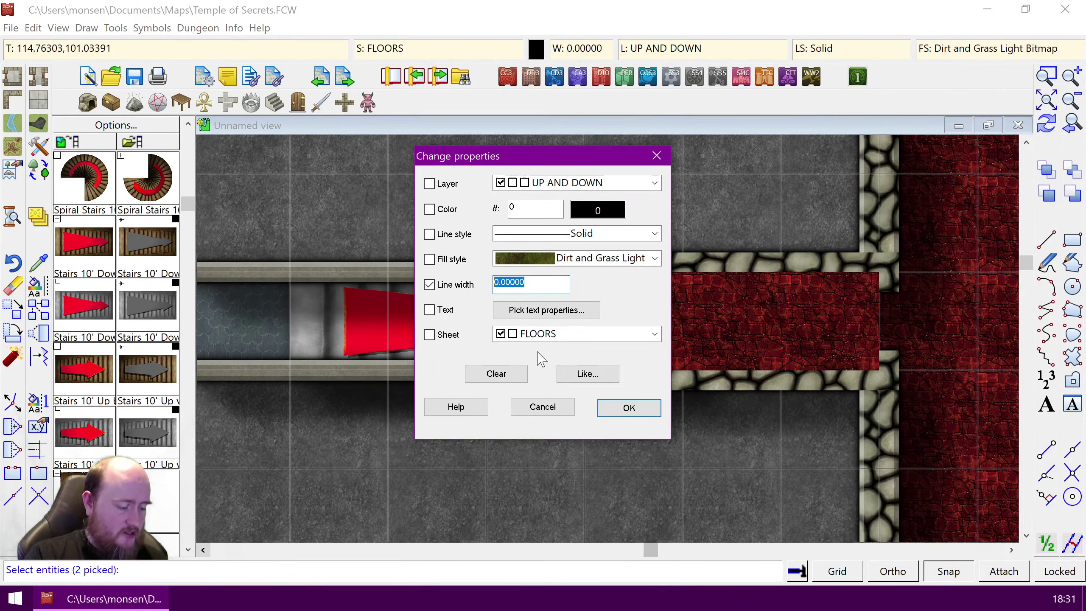
pyautogui.write('1')
pyautogui.click(628, 407)
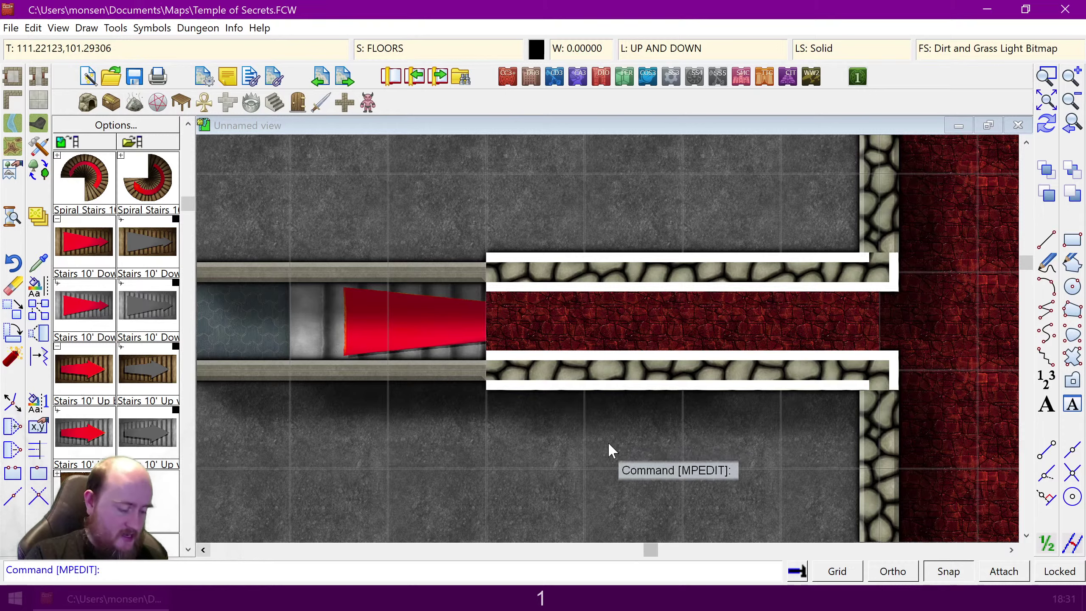
pyautogui.hotkey('ctrl', 'r')
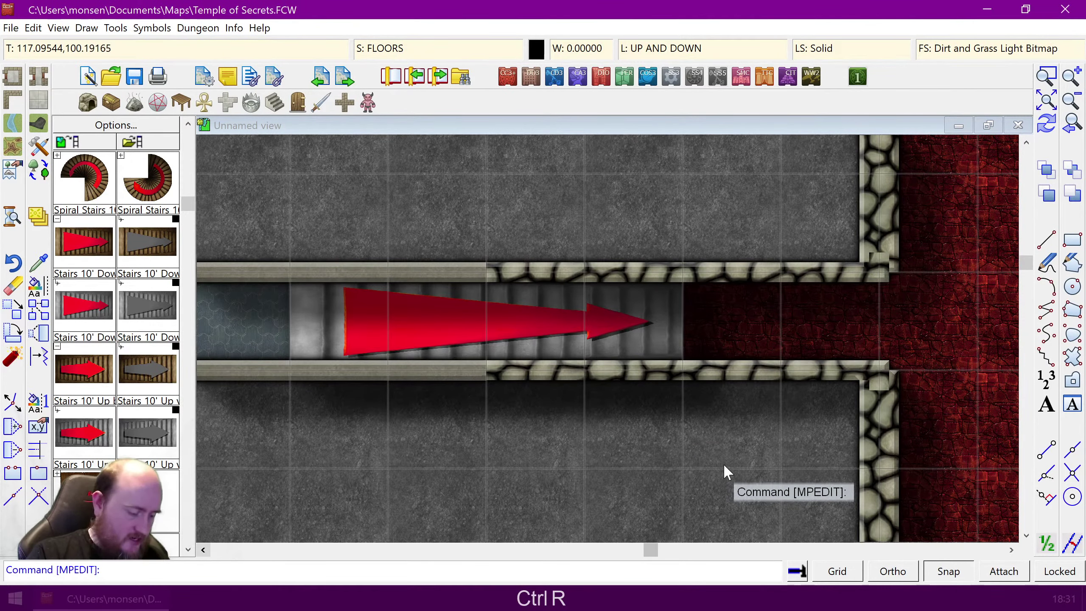
# Step: Send the previously selected corridor walls to the back of their sheet and inspect their junction with the red room's wall
pyautogui.click(1046, 77)
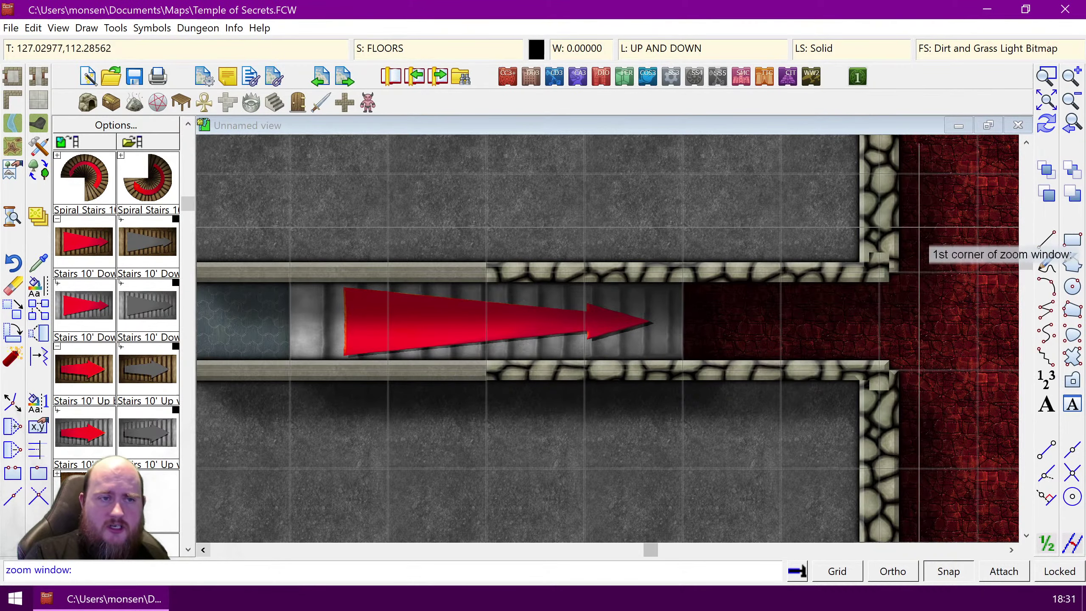
pyautogui.click(928, 296)
pyautogui.click(928, 296)
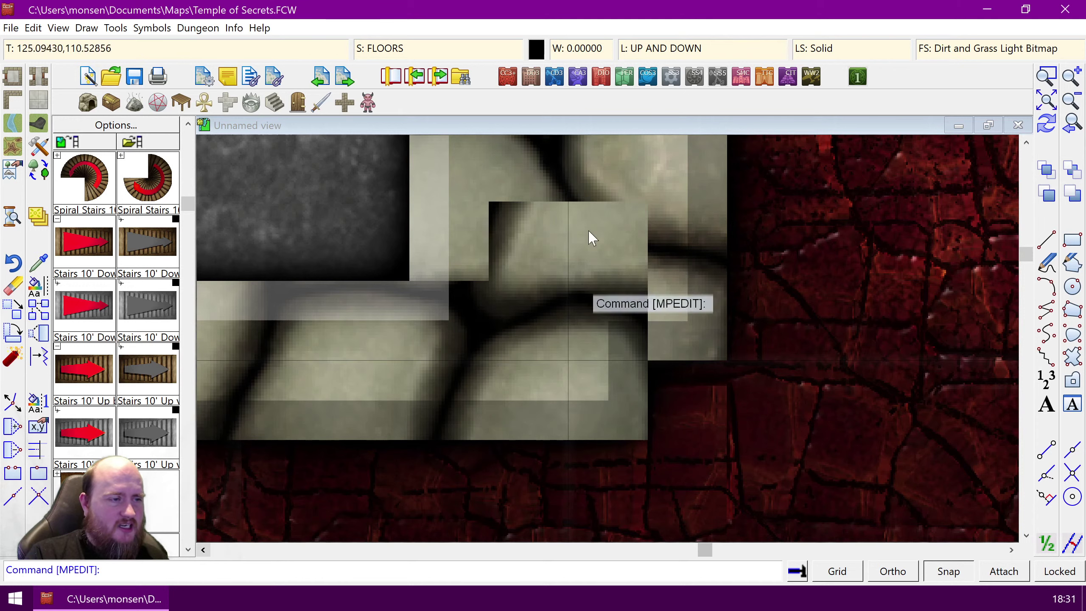
pyautogui.click(1073, 103)
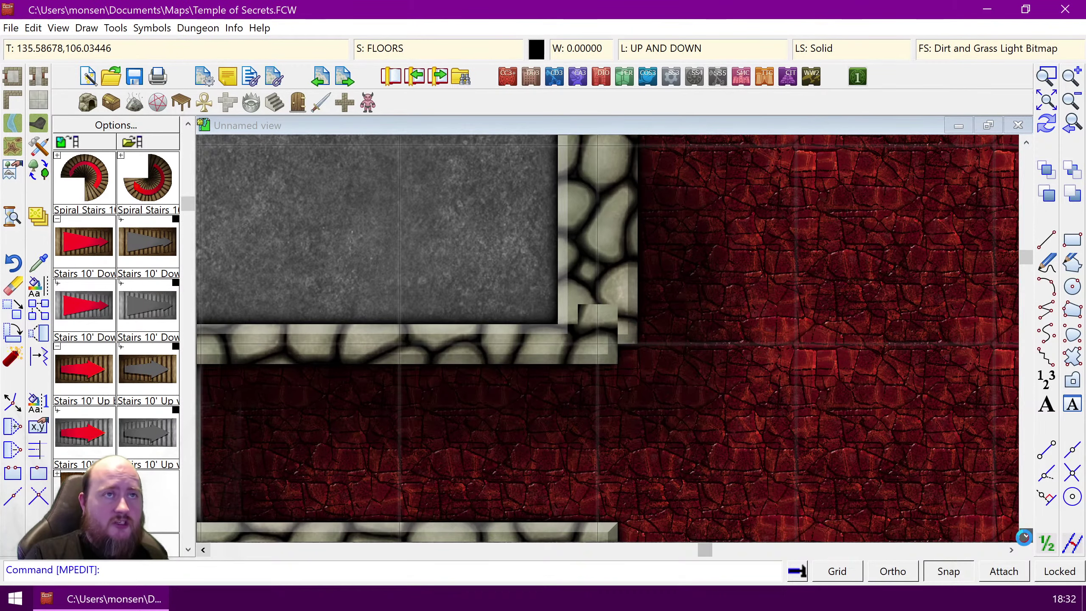
pyautogui.click(1026, 535)
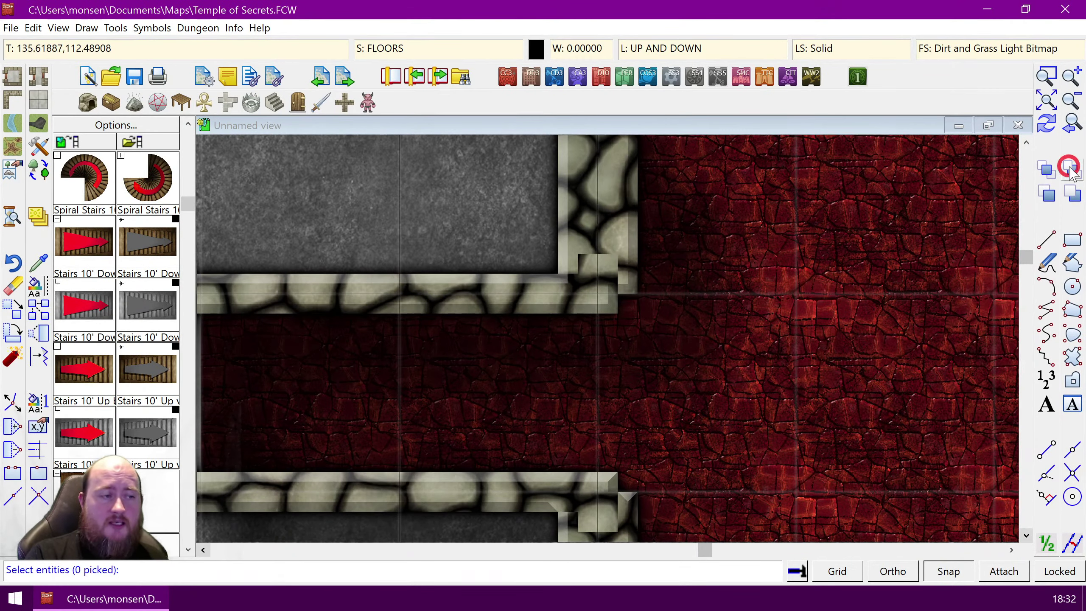
pyautogui.click(1069, 167)
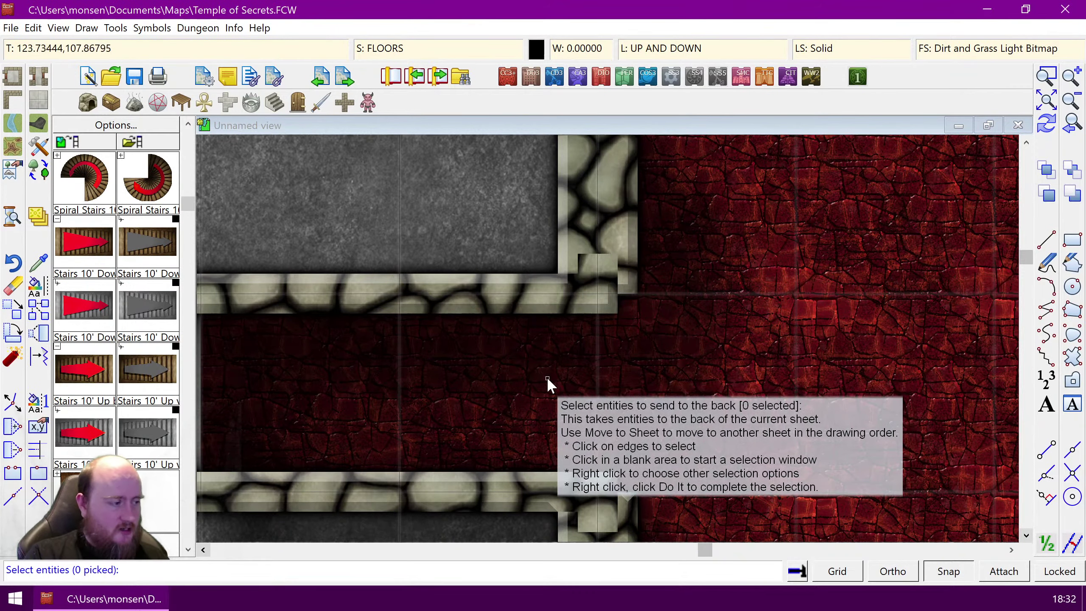
pyautogui.press('p')
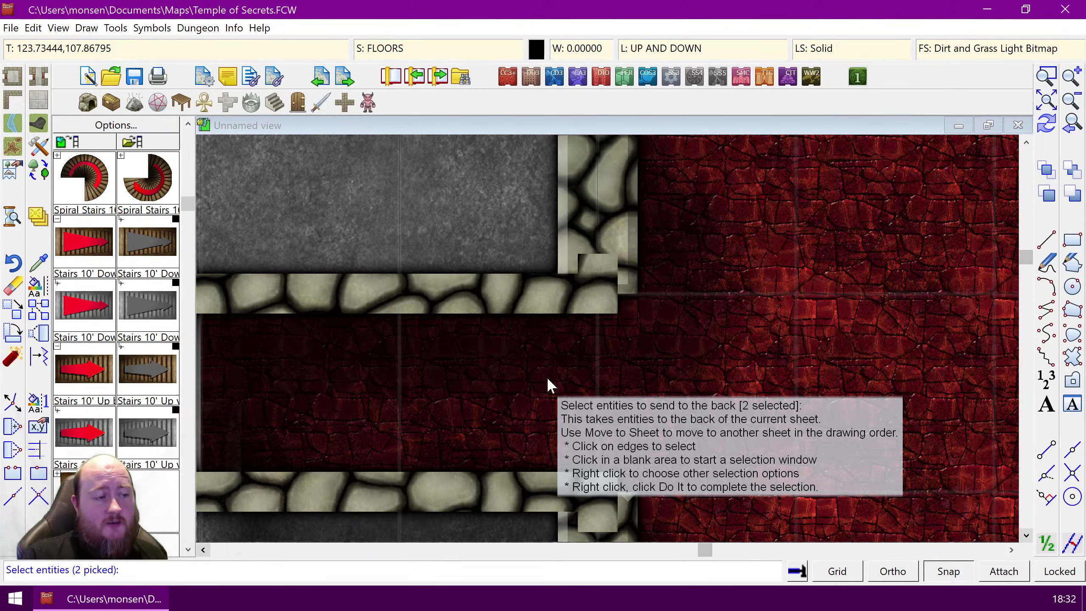
pyautogui.rightClick(645, 320)
pyautogui.click(672, 327)
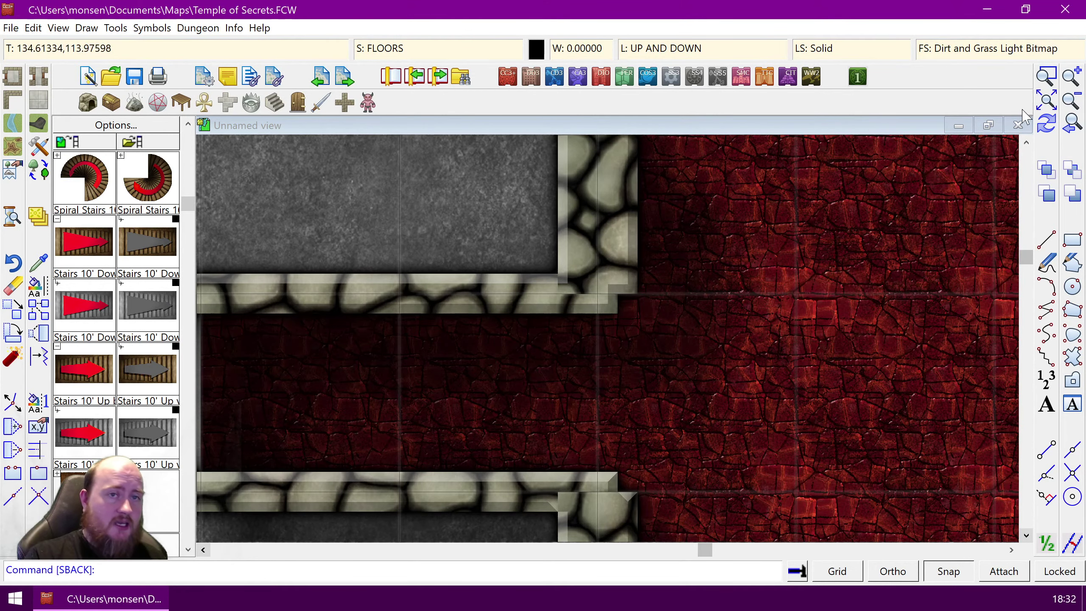
pyautogui.click(1043, 101)
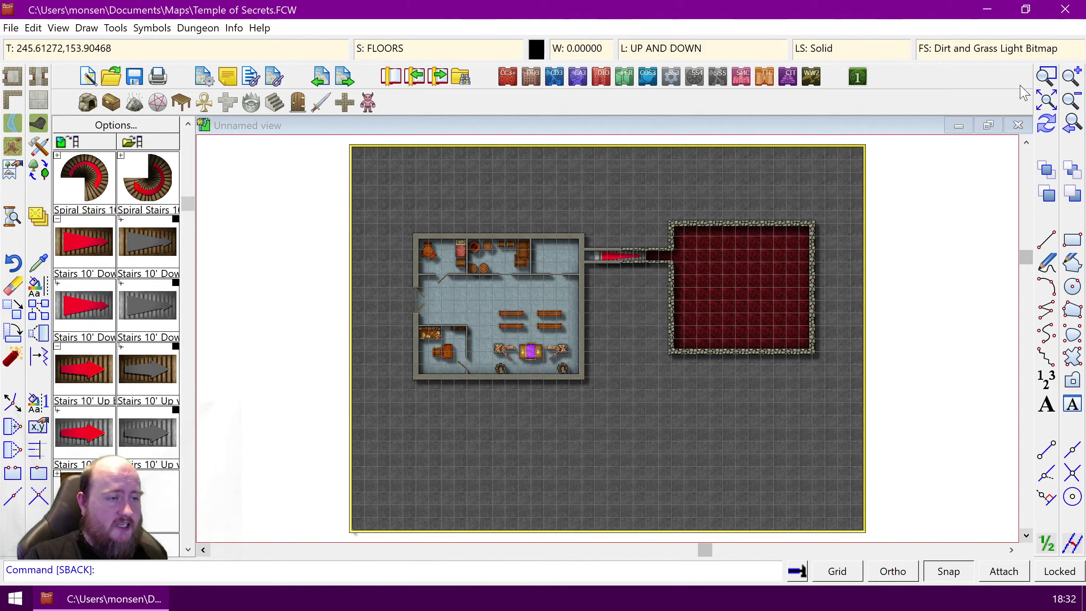
pyautogui.click(1045, 76)
pyautogui.click(677, 269)
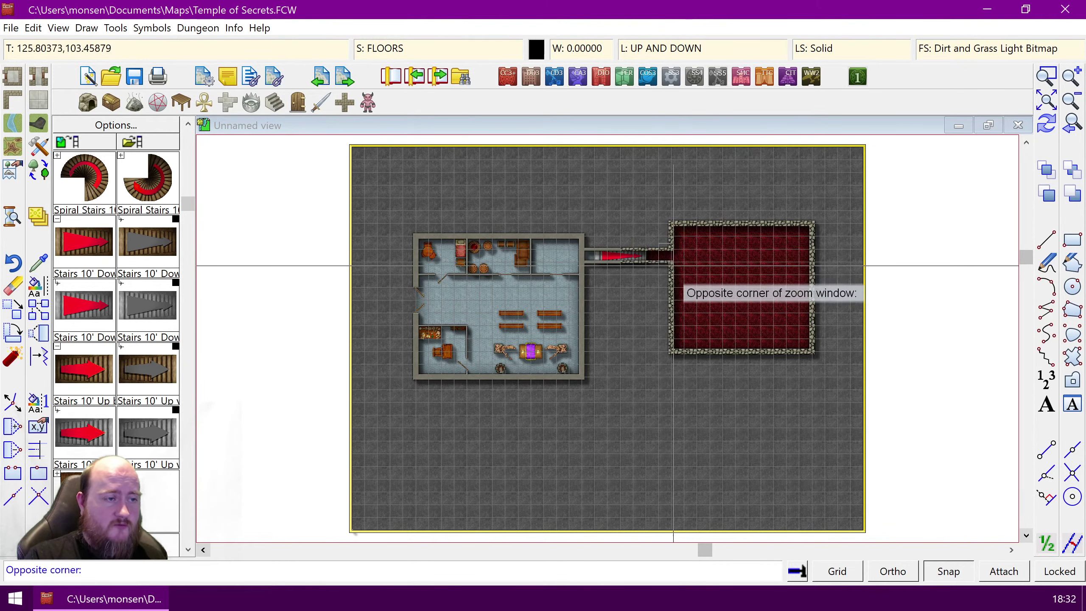
pyautogui.rightClick(676, 268)
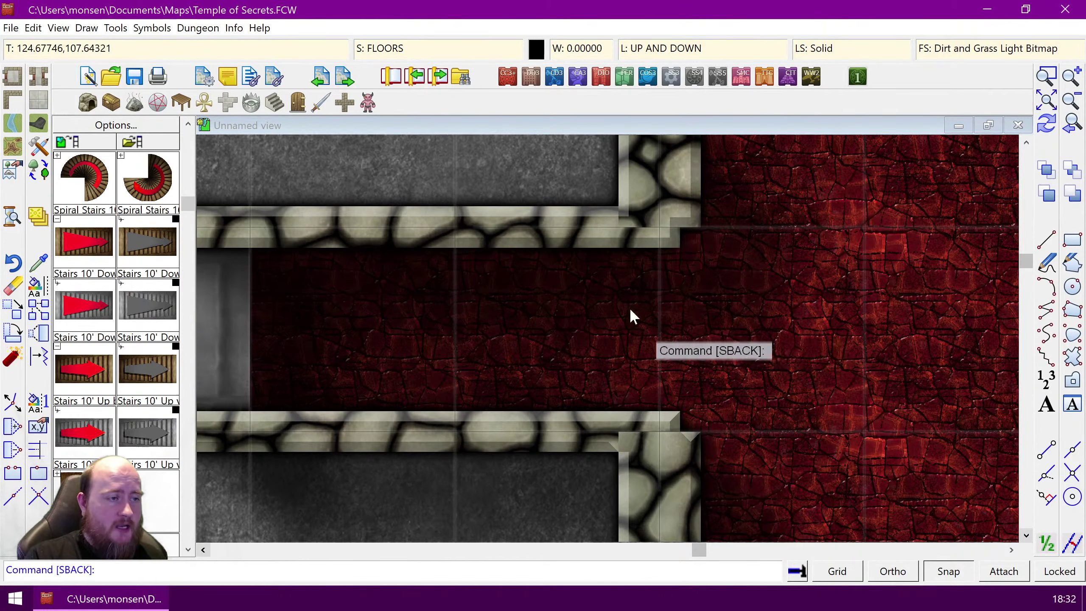
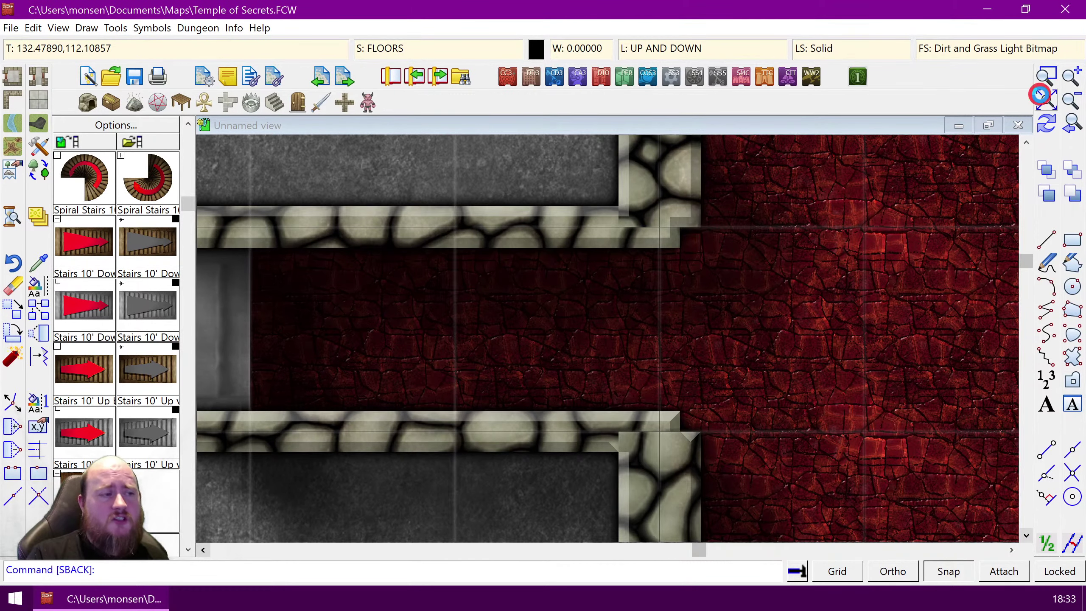
# Step: Focus on the upper part of the red room and load the DD3 Color Temples and Statues symbol catalog
pyautogui.click(1040, 95)
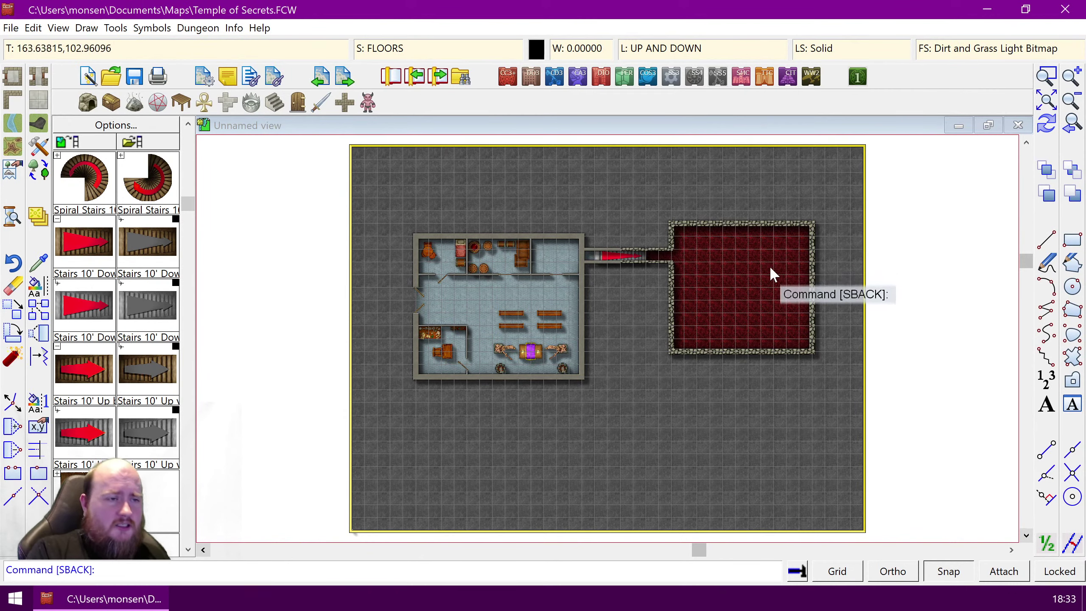
pyautogui.click(1051, 83)
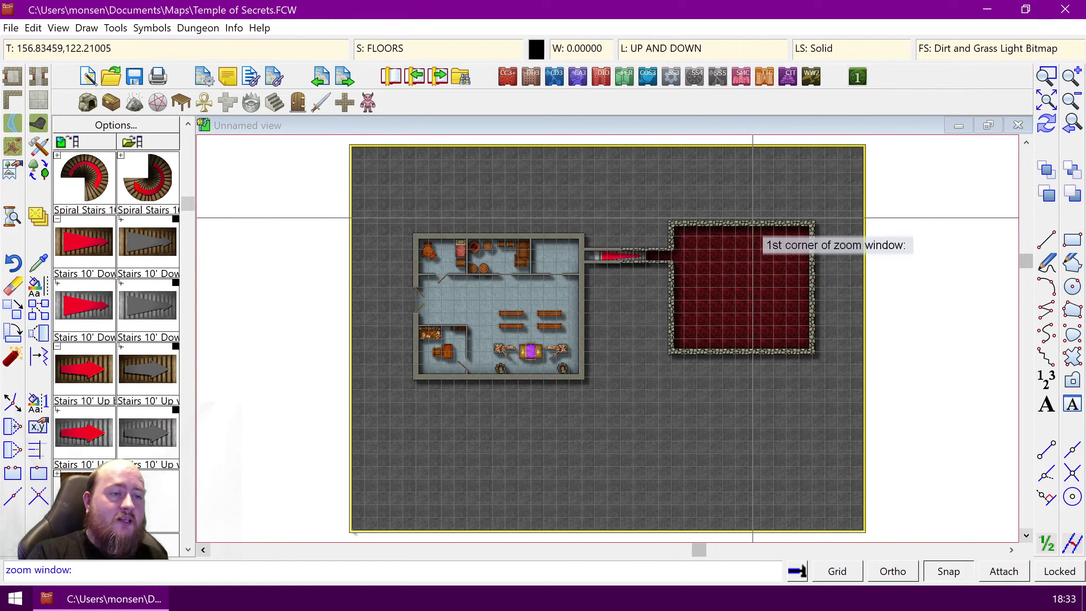
pyautogui.click(753, 218)
pyautogui.click(823, 305)
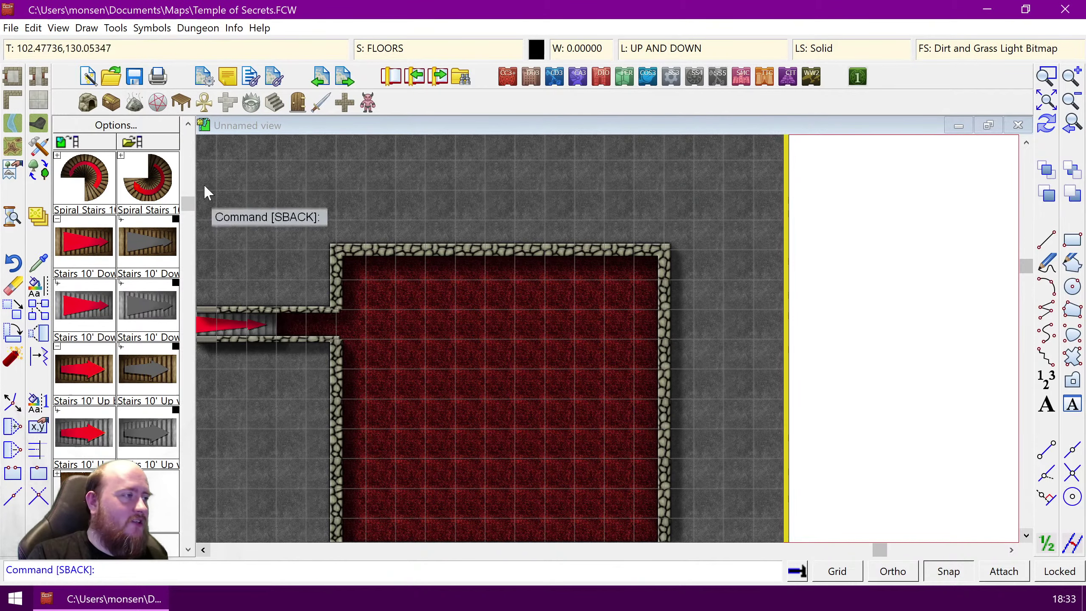
pyautogui.click(204, 108)
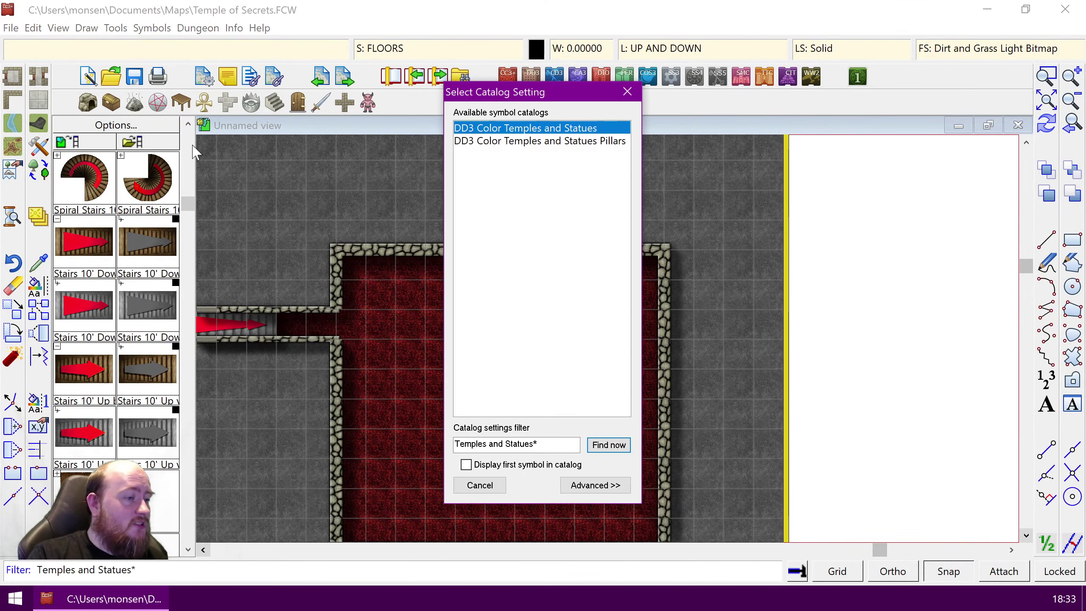
pyautogui.doubleClick(485, 133)
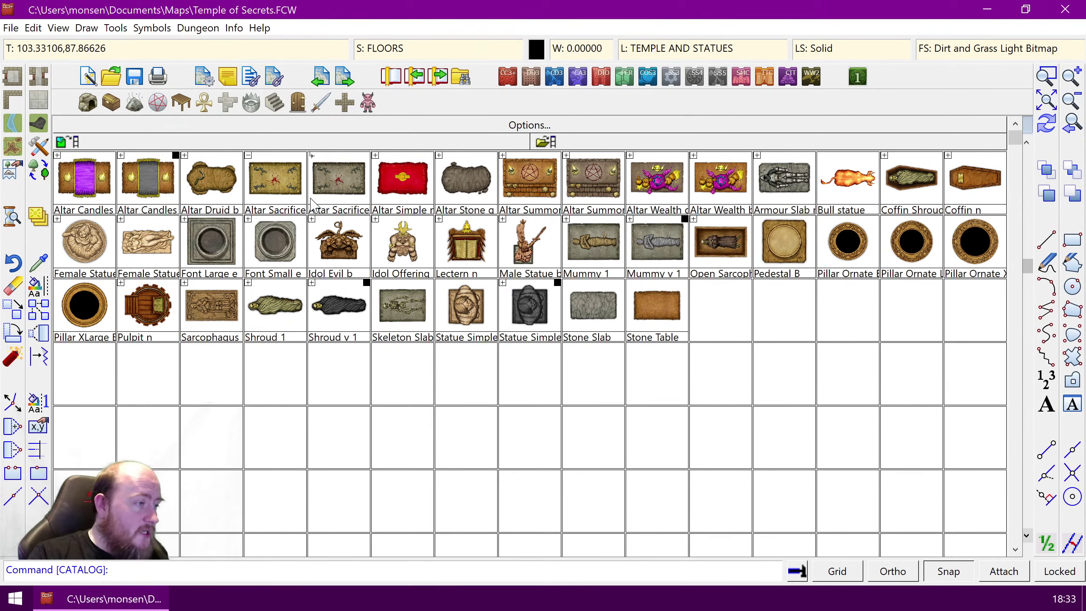
# Step: Place the grey Altar Sacrifice symbol at normal scale, standing upright, near the middle of the red room's east side
pyautogui.click(337, 184)
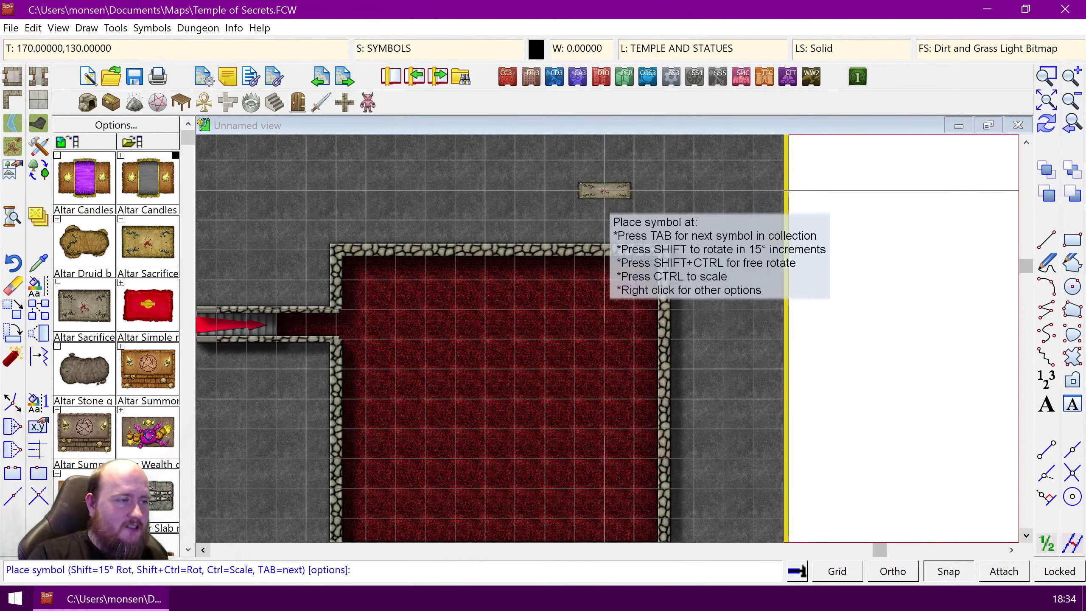
pyautogui.rightClick(587, 394)
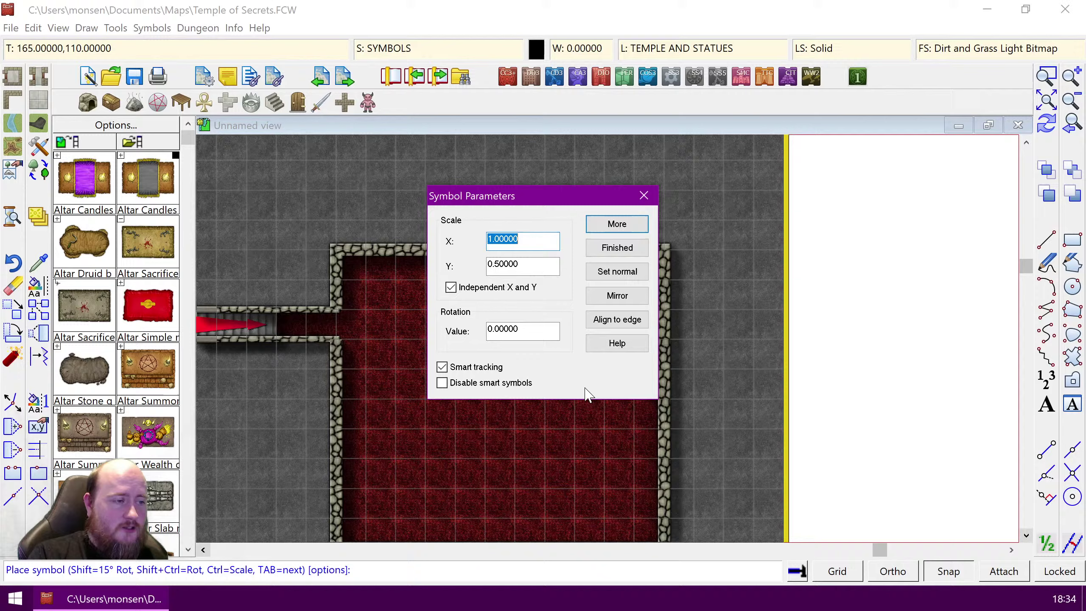
pyautogui.click(611, 272)
pyautogui.click(617, 247)
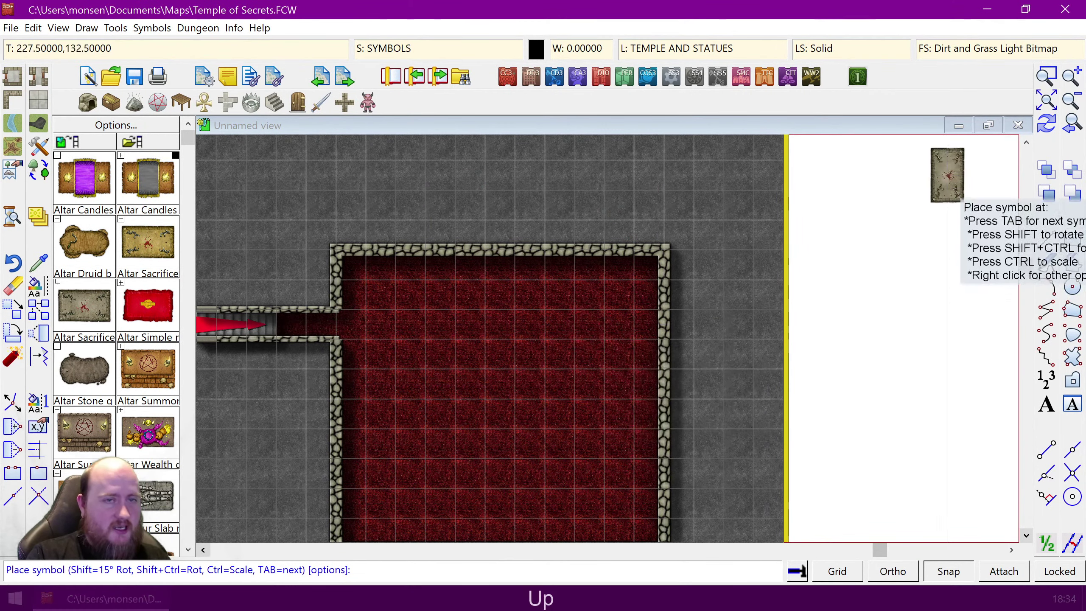
pyautogui.click(1025, 536)
pyautogui.click(1025, 536)
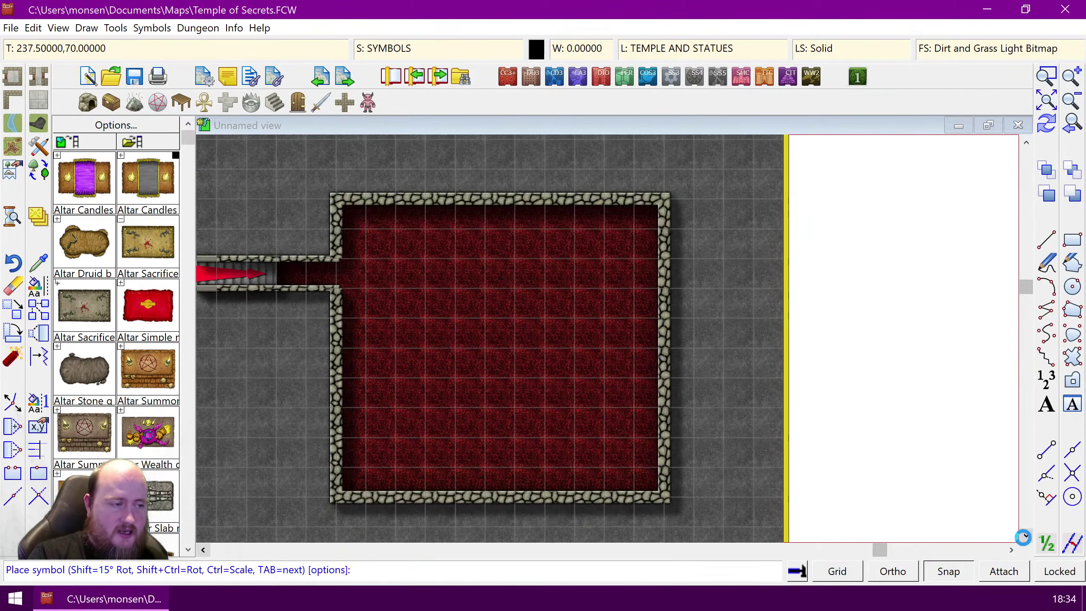
pyautogui.click(590, 295)
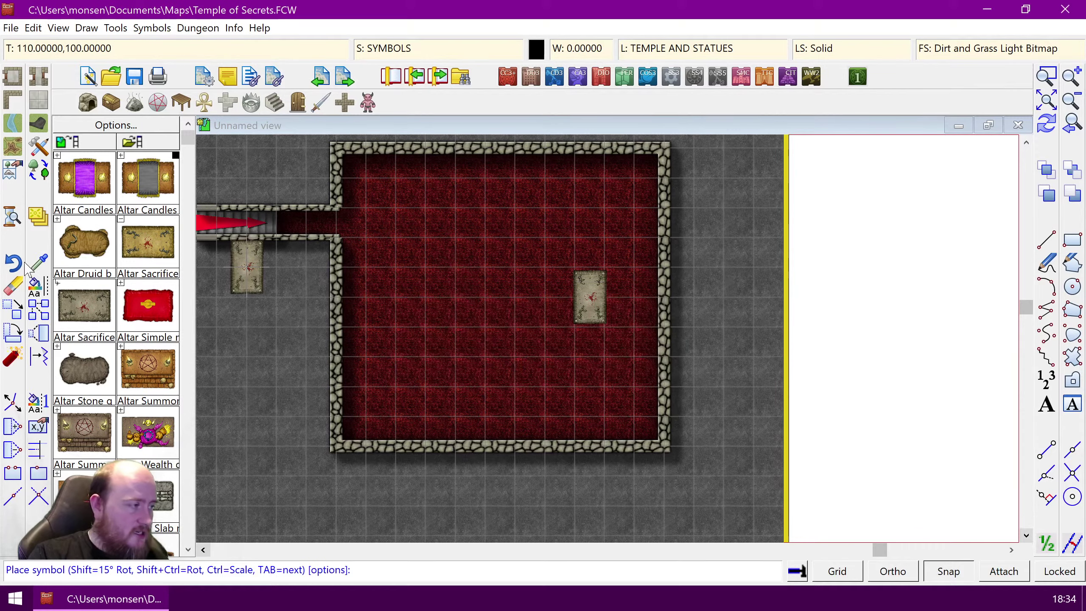
# Step: Place two Idol Evil statues rotated 270° near the east wall, one north and one south of the altar
pyautogui.click(113, 246)
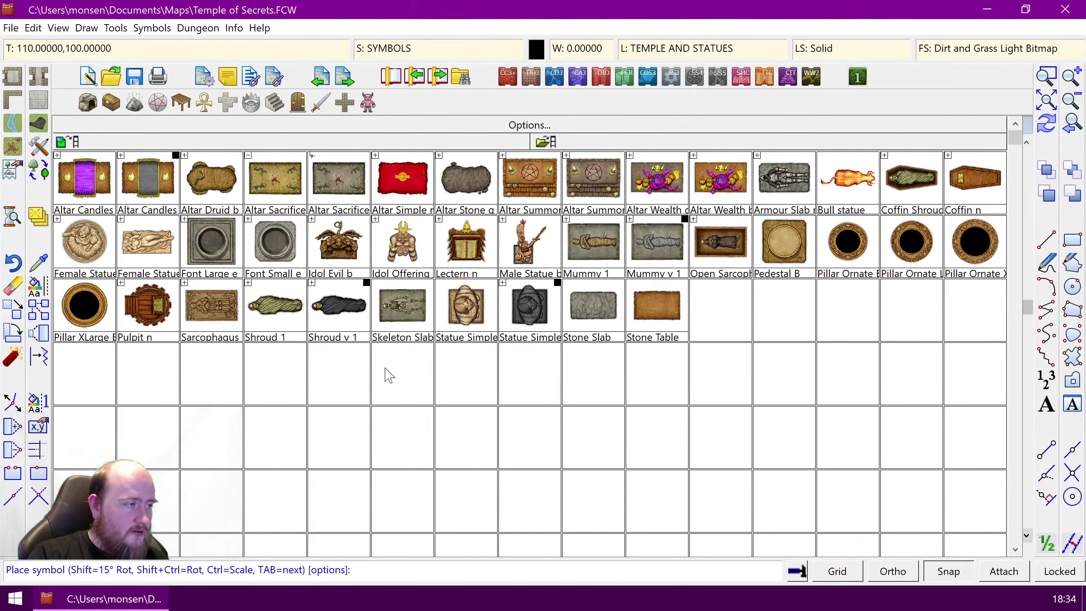
pyautogui.click(339, 236)
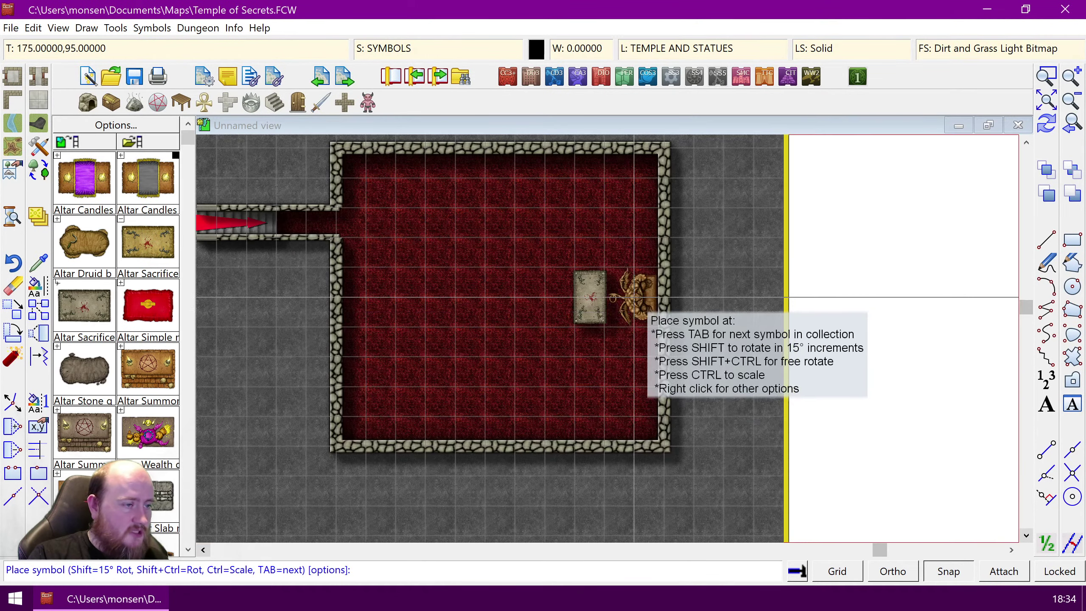
pyautogui.write('aw')
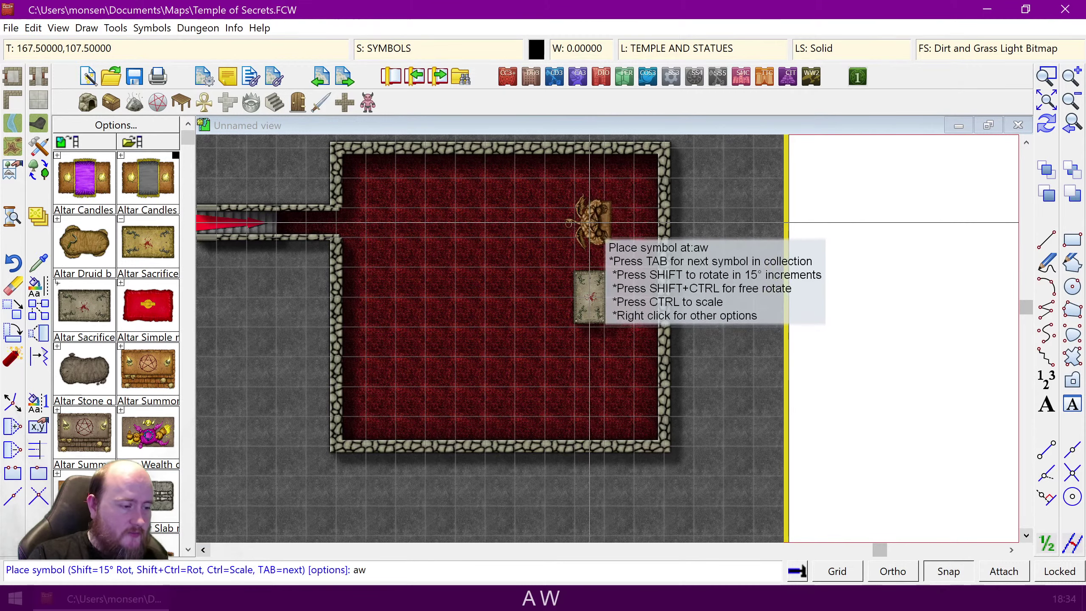
pyautogui.press('Right')
pyautogui.press('Right')
pyautogui.press('Up')
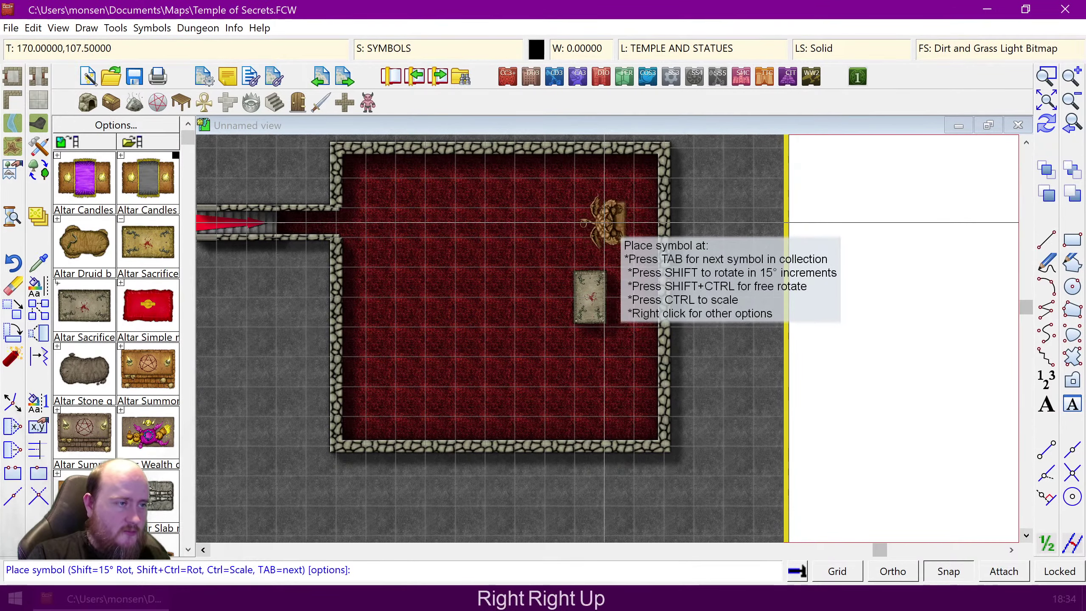
pyautogui.press('Left')
pyautogui.press('Down')
pyautogui.click(618, 222)
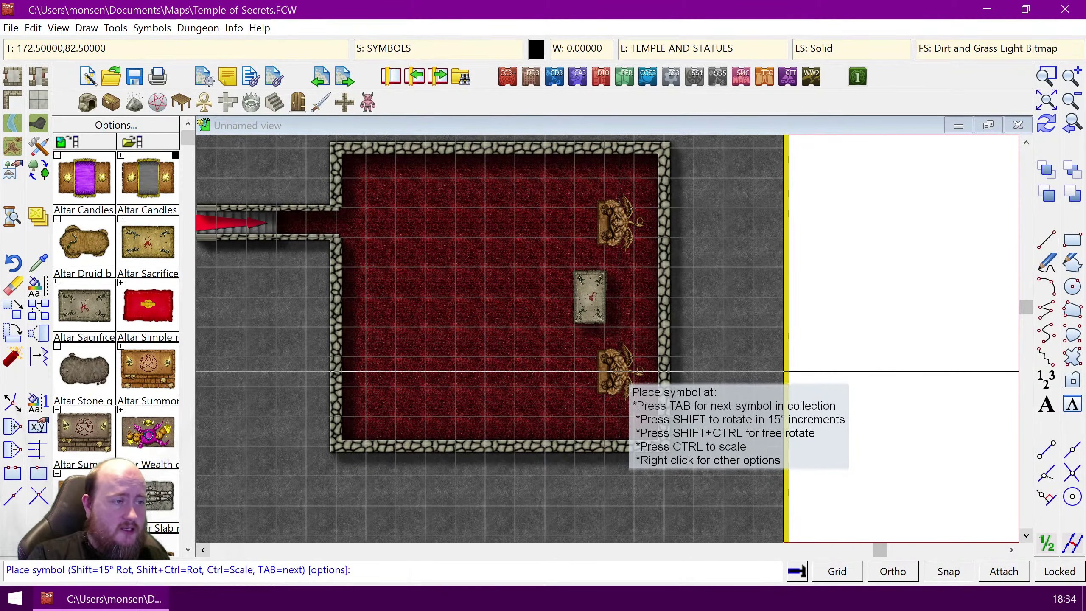
pyautogui.rightClick(457, 236)
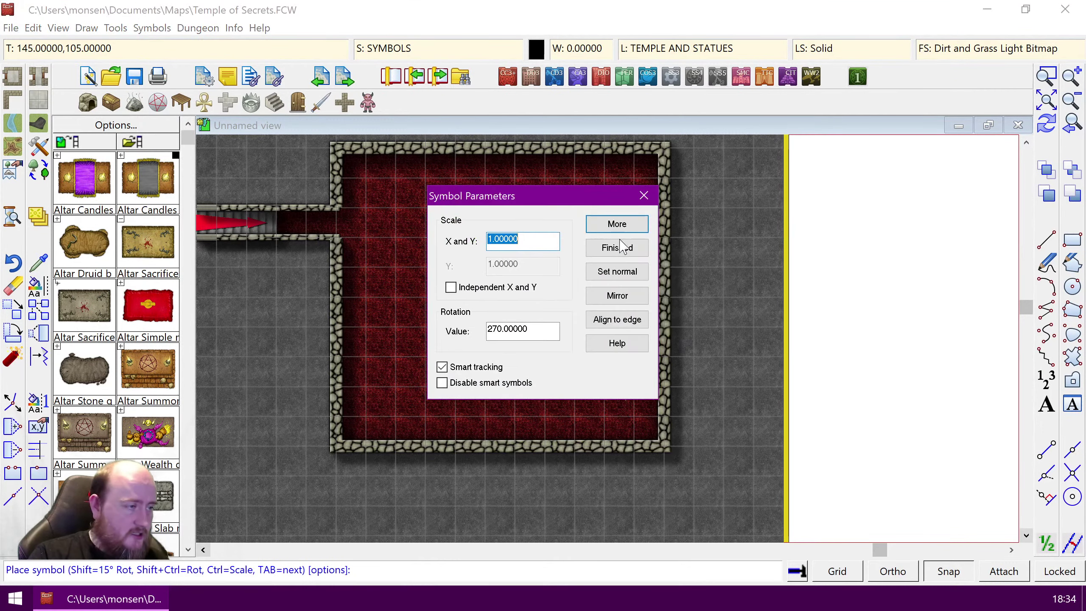
pyautogui.click(624, 249)
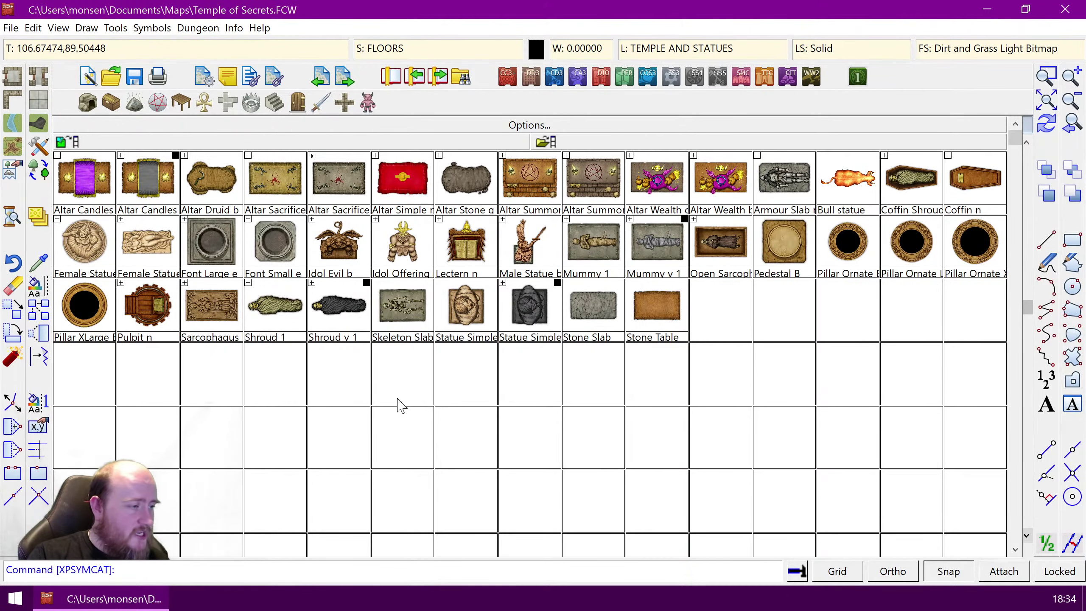
# Step: Place two upright Skeleton Slab symbols in the southwest part of the red room, with a gap between them
pyautogui.click(397, 309)
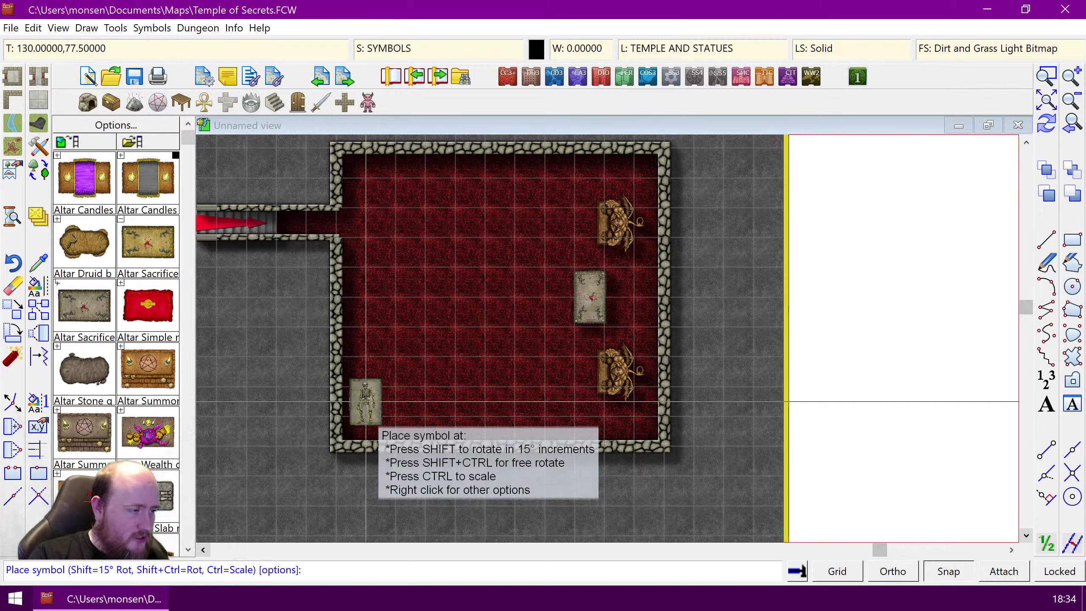
pyautogui.click(365, 401)
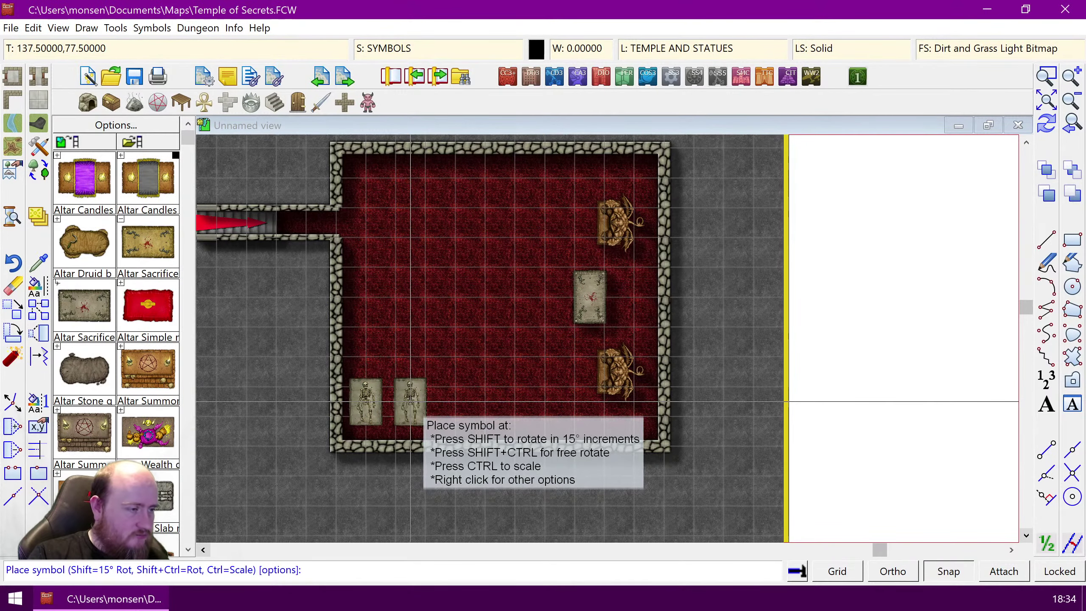
pyautogui.click(440, 401)
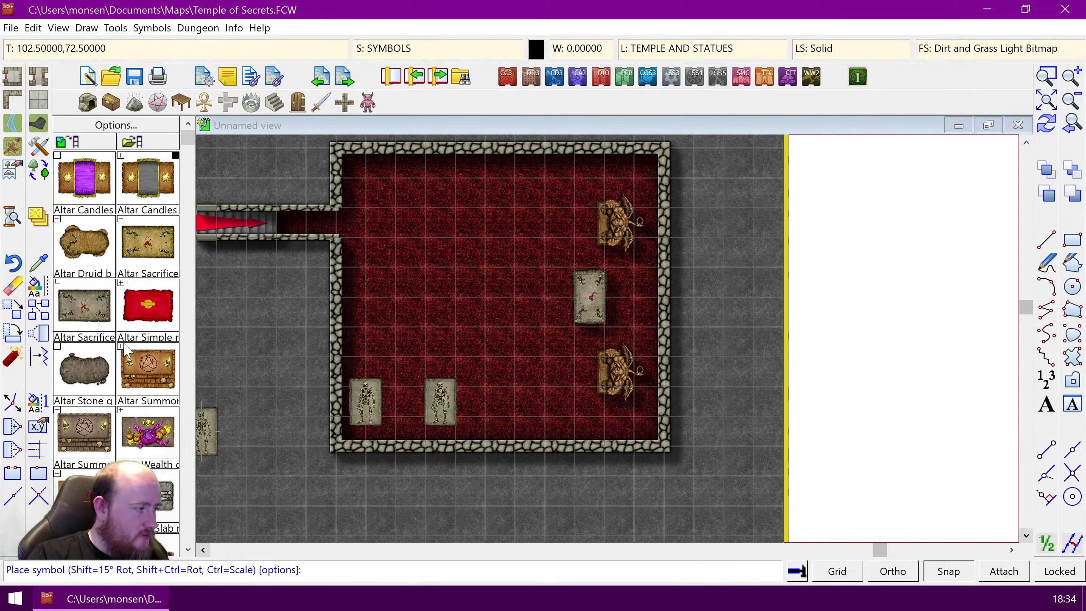
# Step: Load the DD3 Color Debris symbol catalog
pyautogui.click(134, 103)
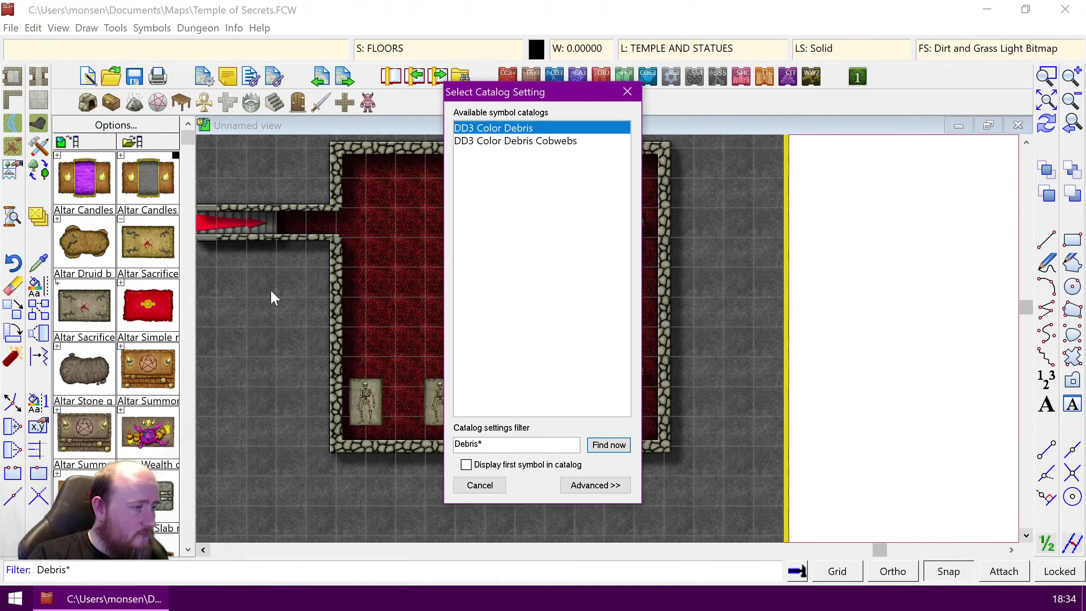
pyautogui.doubleClick(509, 128)
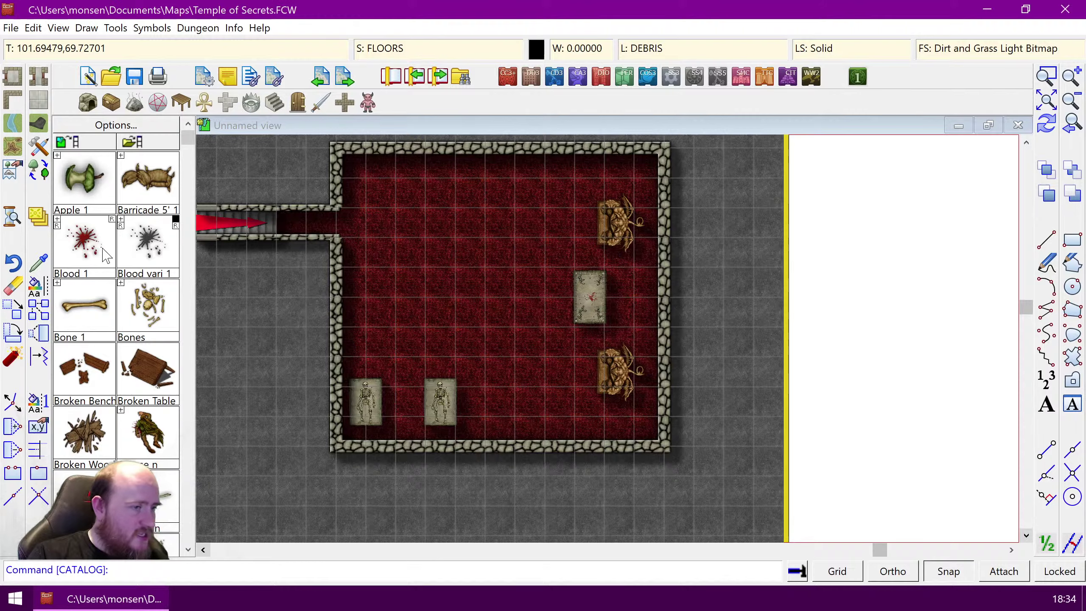
pyautogui.click(85, 244)
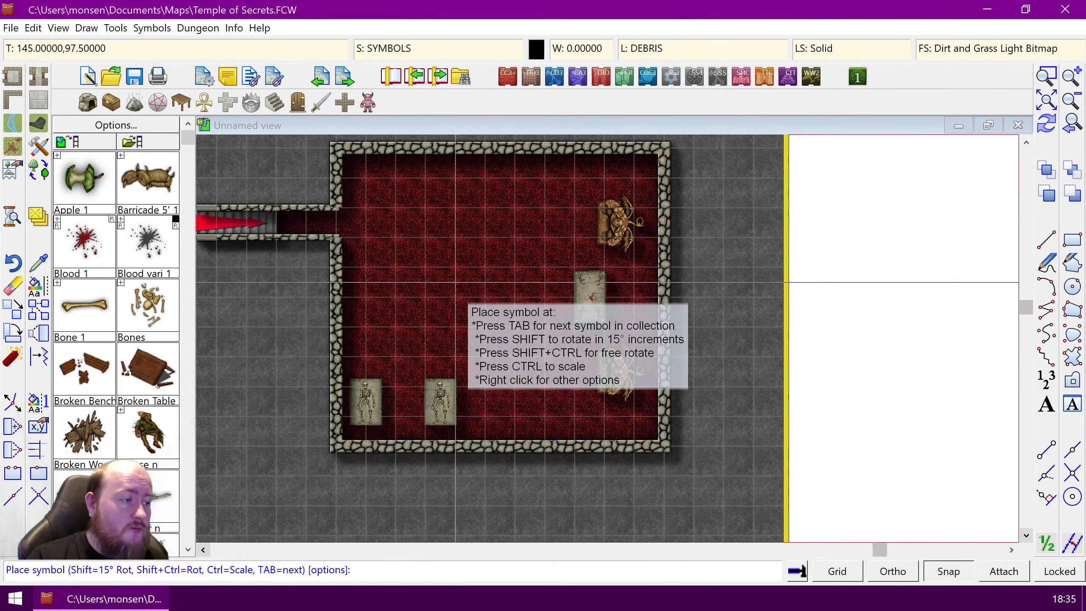
pyautogui.rightClick(591, 295)
pyautogui.click(612, 252)
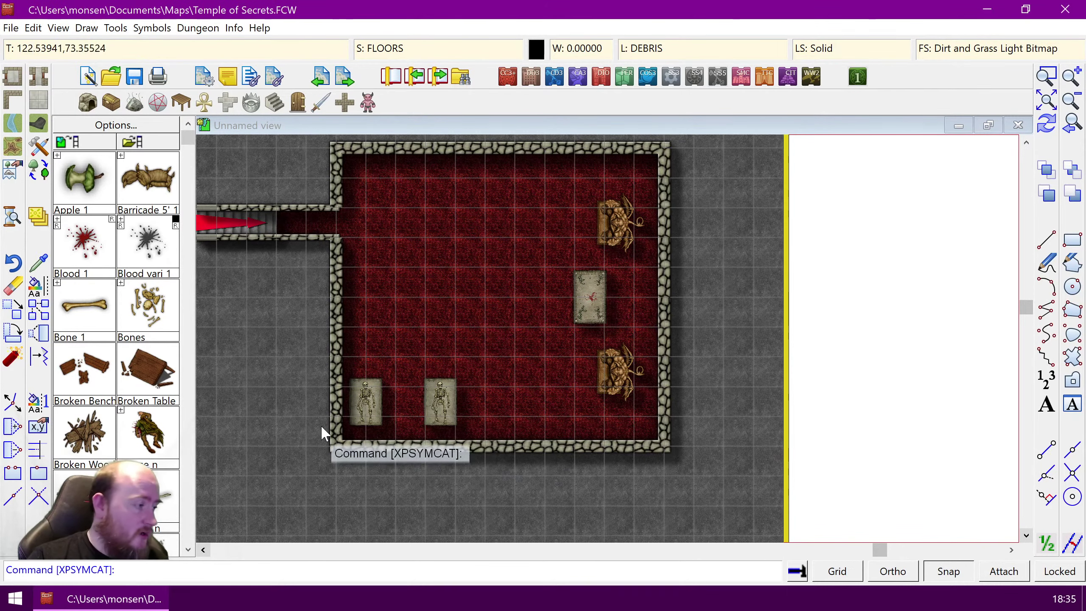
# Step: Look through the debris catalog's symbols to its end and return to the blood splatters
pyautogui.click(187, 549)
pyautogui.click(187, 550)
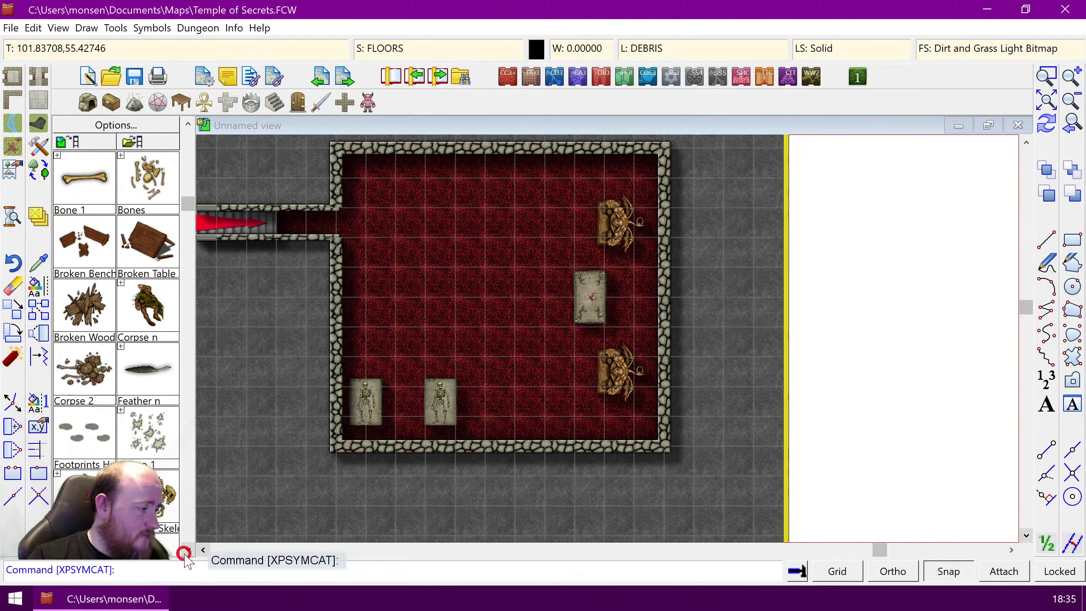
pyautogui.click(187, 549)
pyautogui.click(187, 550)
pyautogui.click(187, 550)
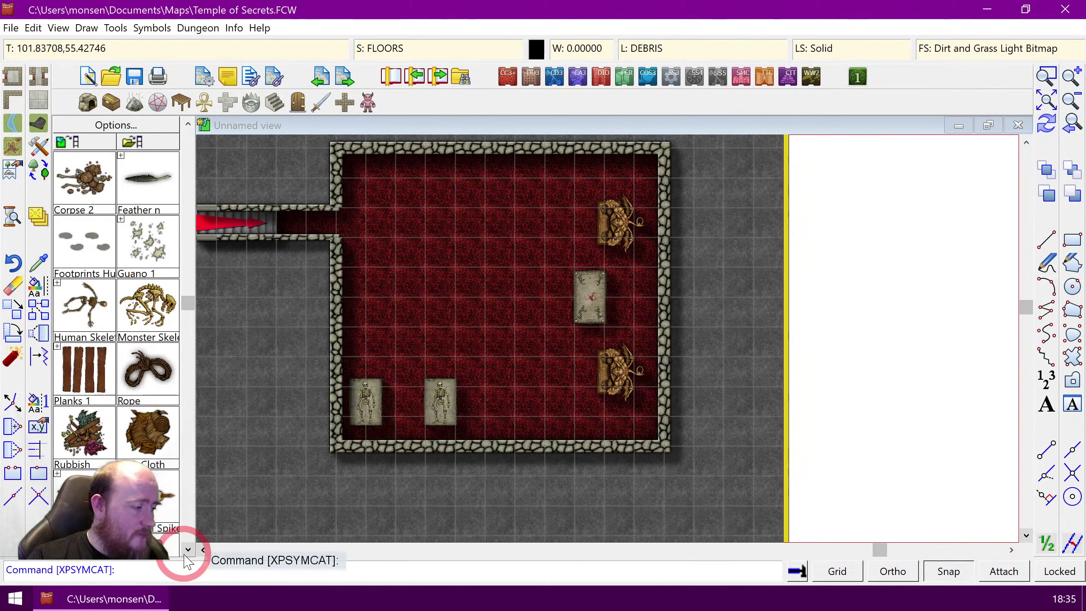
pyautogui.click(187, 549)
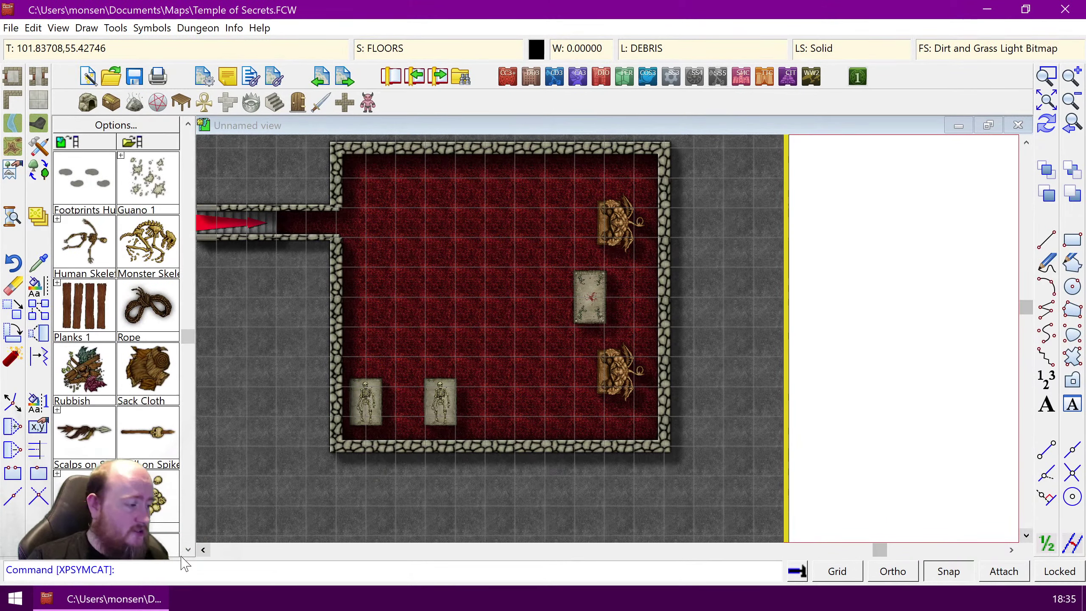
pyautogui.click(187, 549)
pyautogui.click(187, 550)
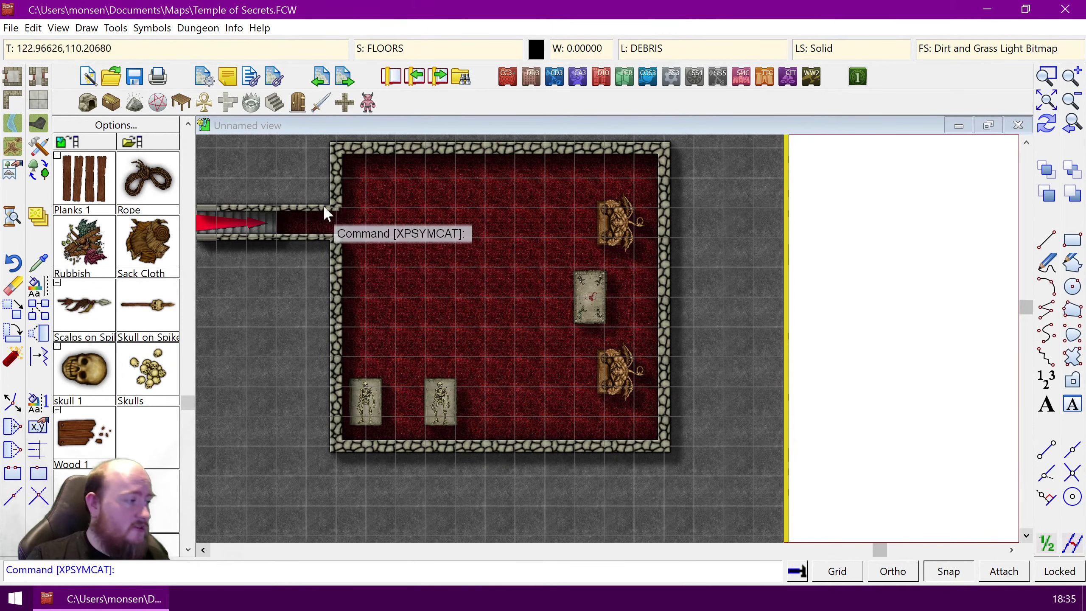
pyautogui.click(187, 125)
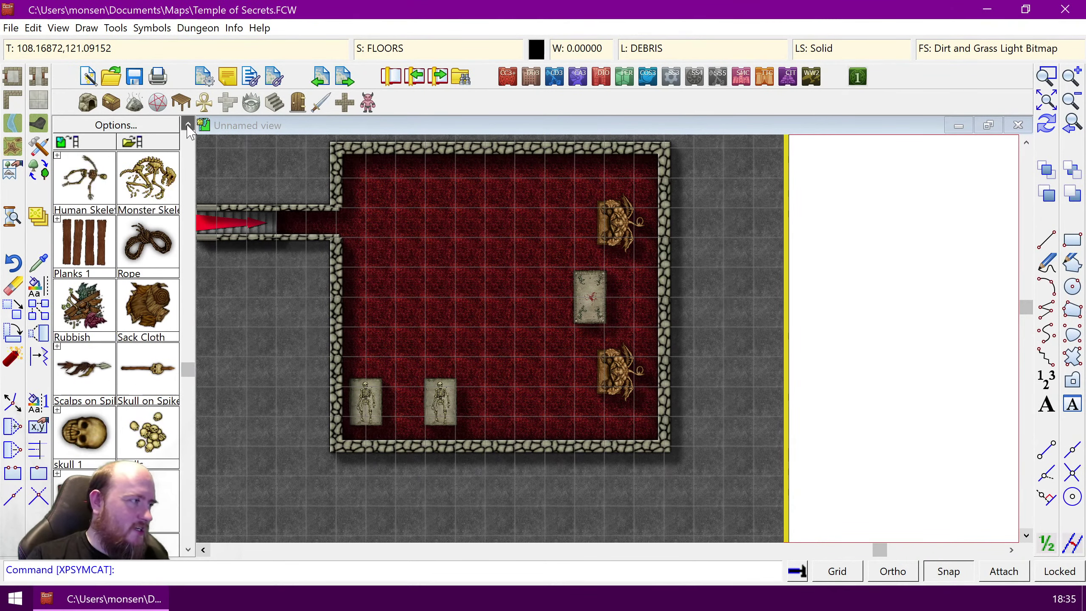
pyautogui.click(187, 125)
pyautogui.click(187, 125)
pyautogui.click(188, 125)
pyautogui.click(188, 124)
pyautogui.click(187, 125)
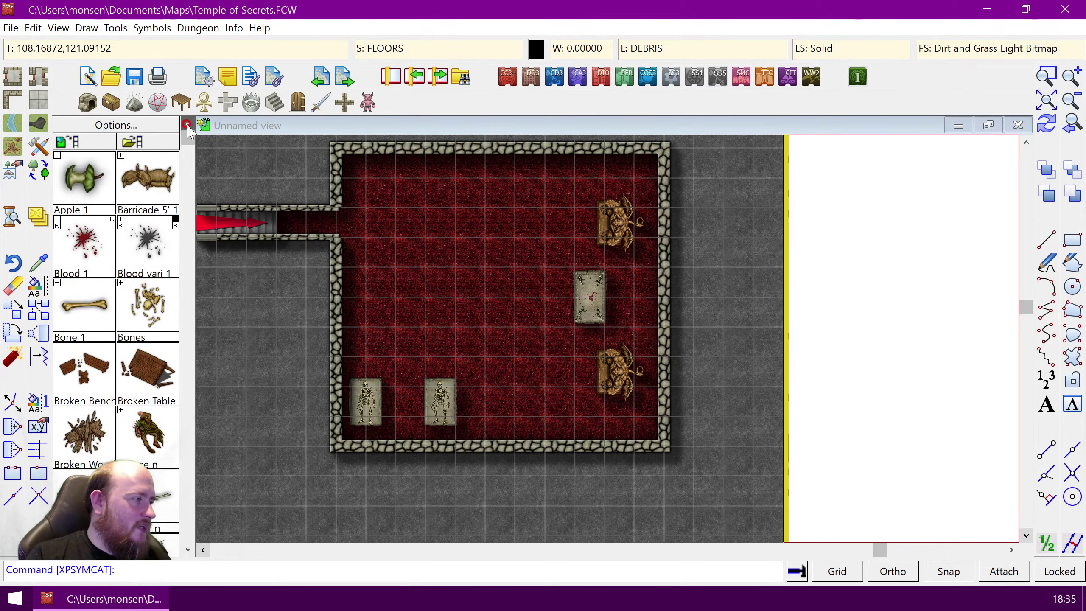
# Step: Expand the Blood vari collection and set the current color to green for its varicolor splatters
pyautogui.click(122, 219)
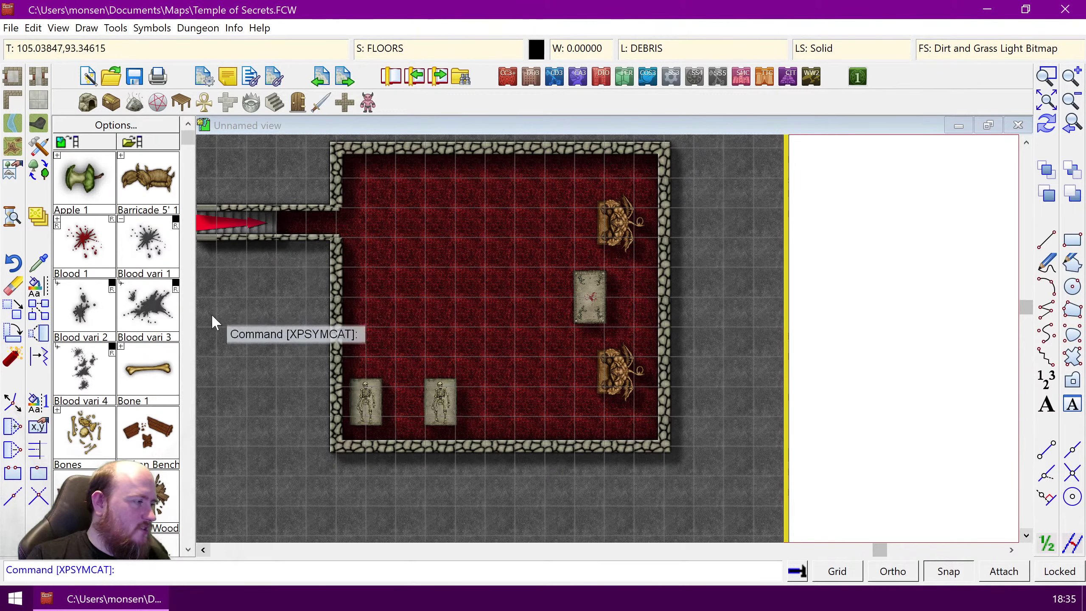
pyautogui.click(535, 51)
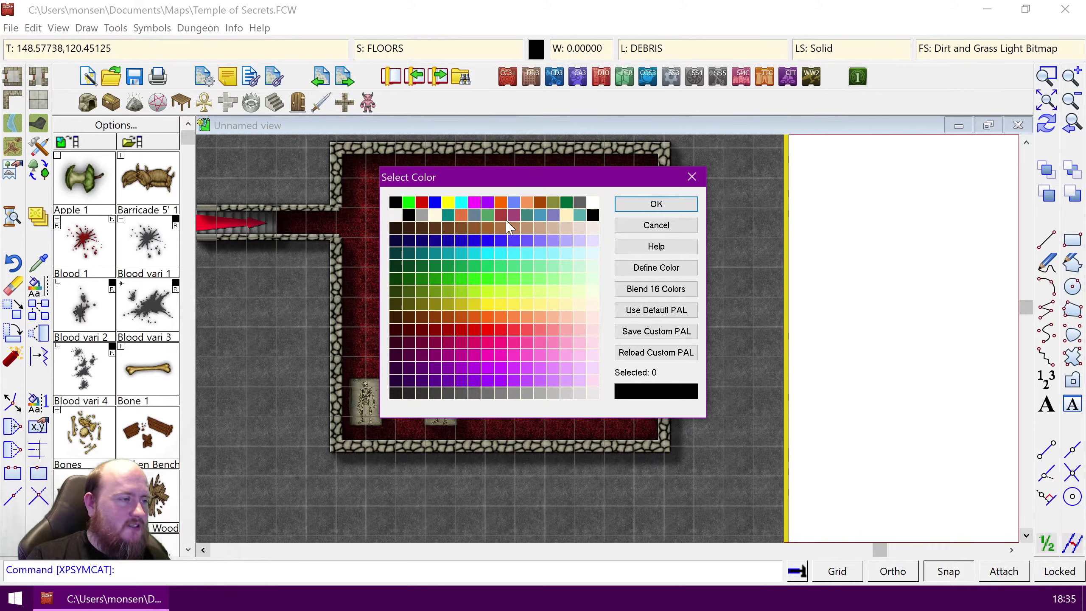
pyautogui.click(456, 276)
pyautogui.click(655, 204)
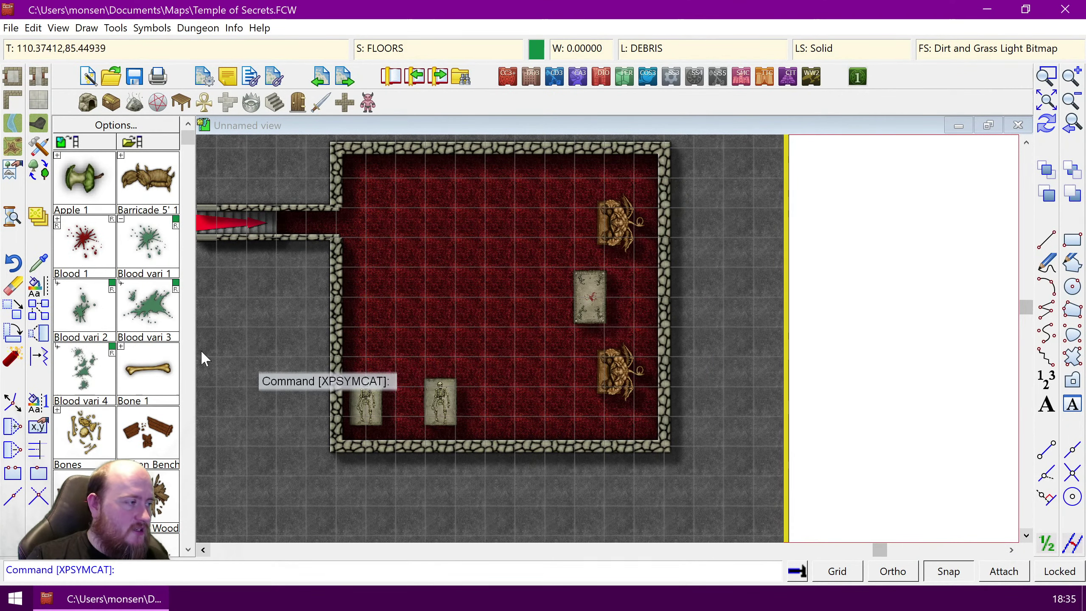
# Step: Place three green Blood vari 3 splatters: near the north wall, west of the southern idol and in the room's centre-west
pyautogui.click(162, 316)
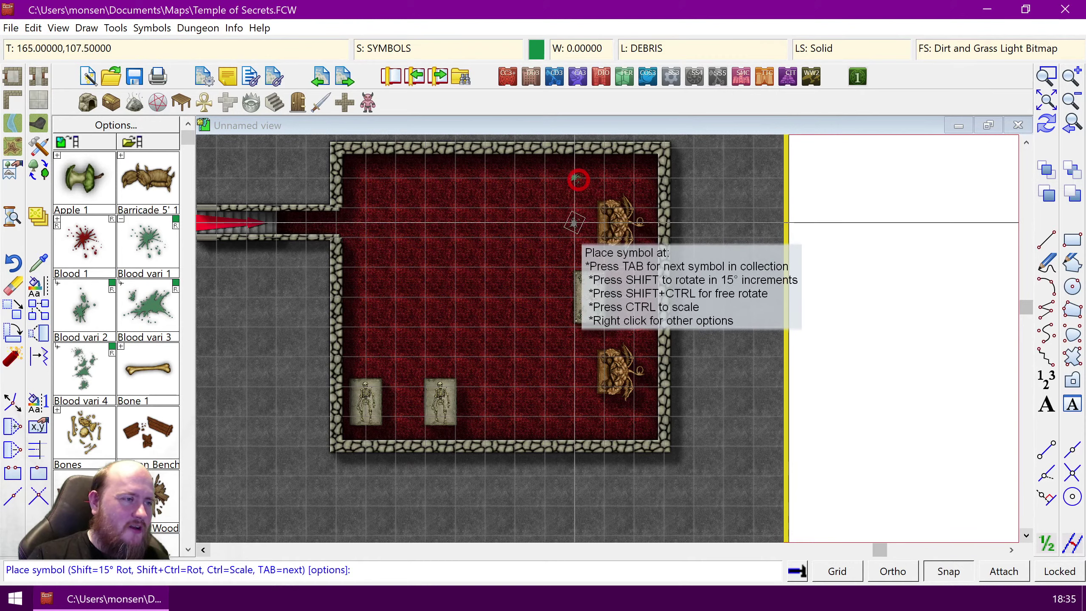
pyautogui.click(575, 176)
pyautogui.click(559, 356)
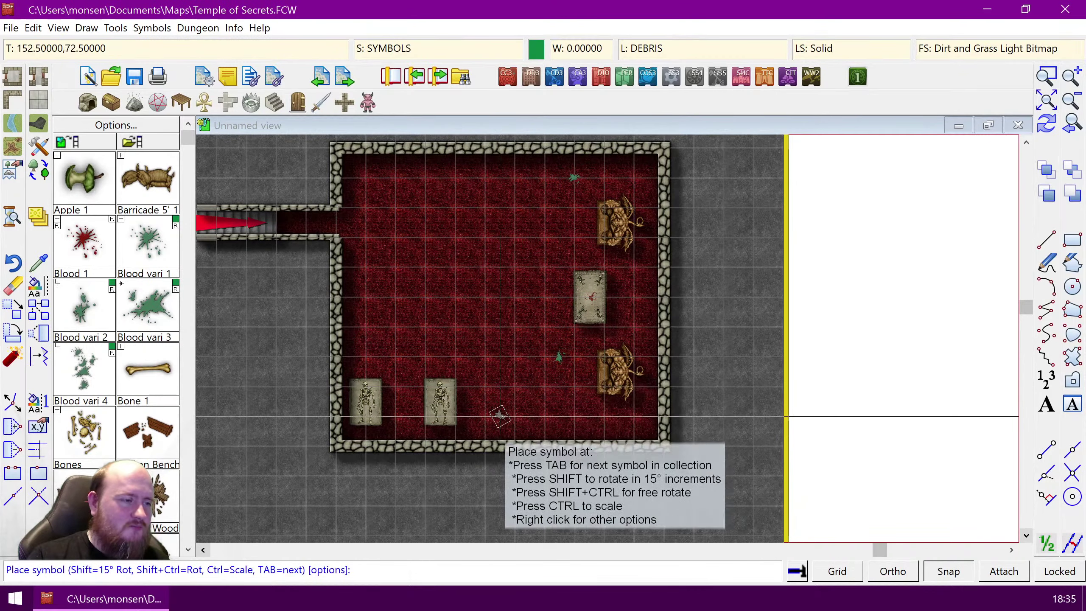
pyautogui.click(455, 325)
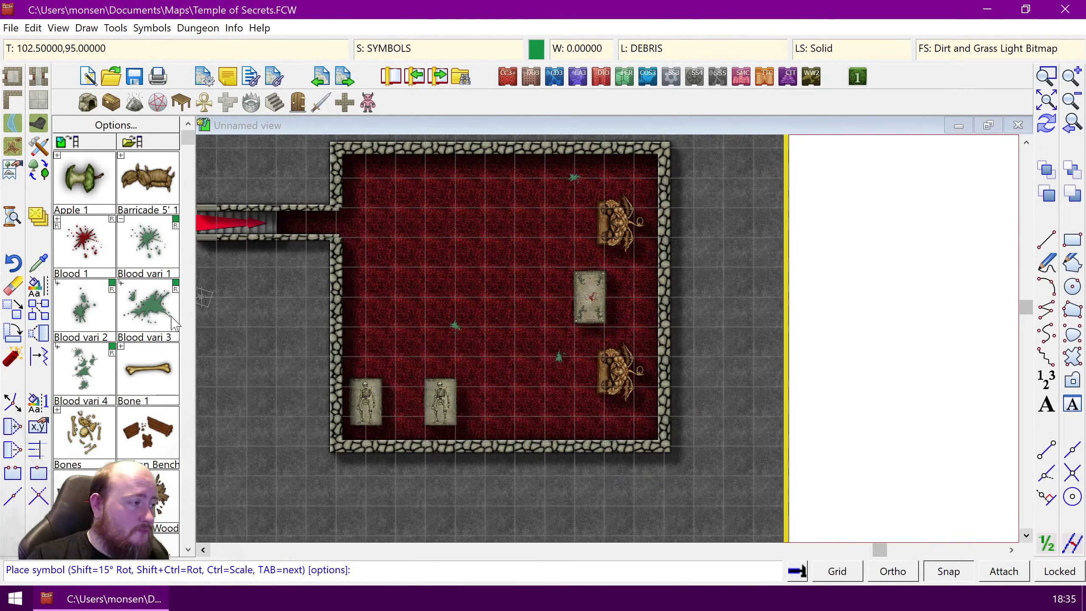
# Step: Collapse the Blood vari collection and scatter four smaller green splatters around the altar, south floor and above the skeleton slabs
pyautogui.click(119, 219)
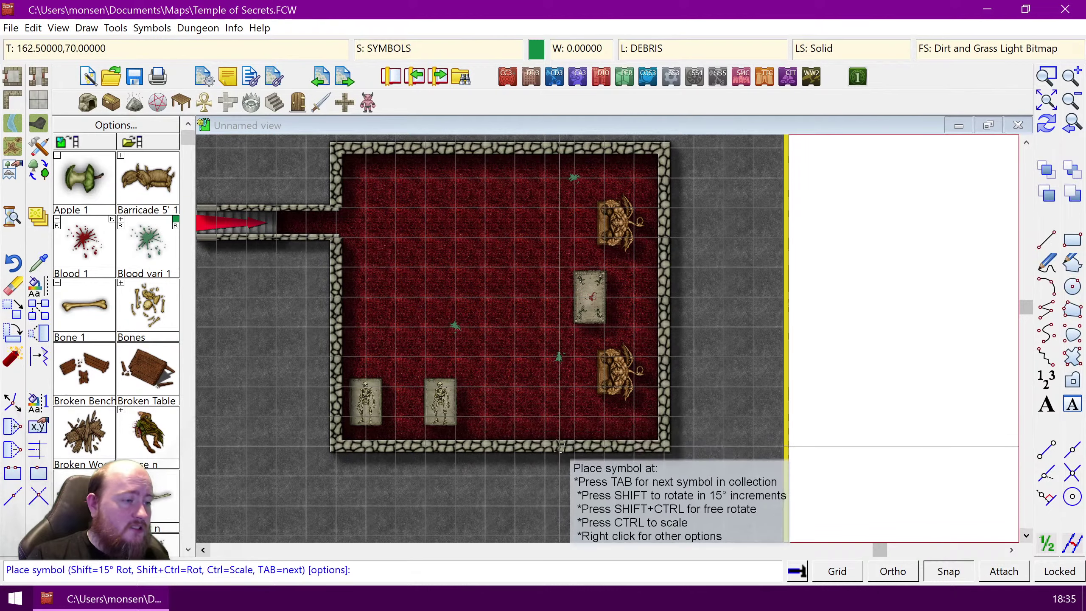
pyautogui.click(514, 402)
pyautogui.click(636, 314)
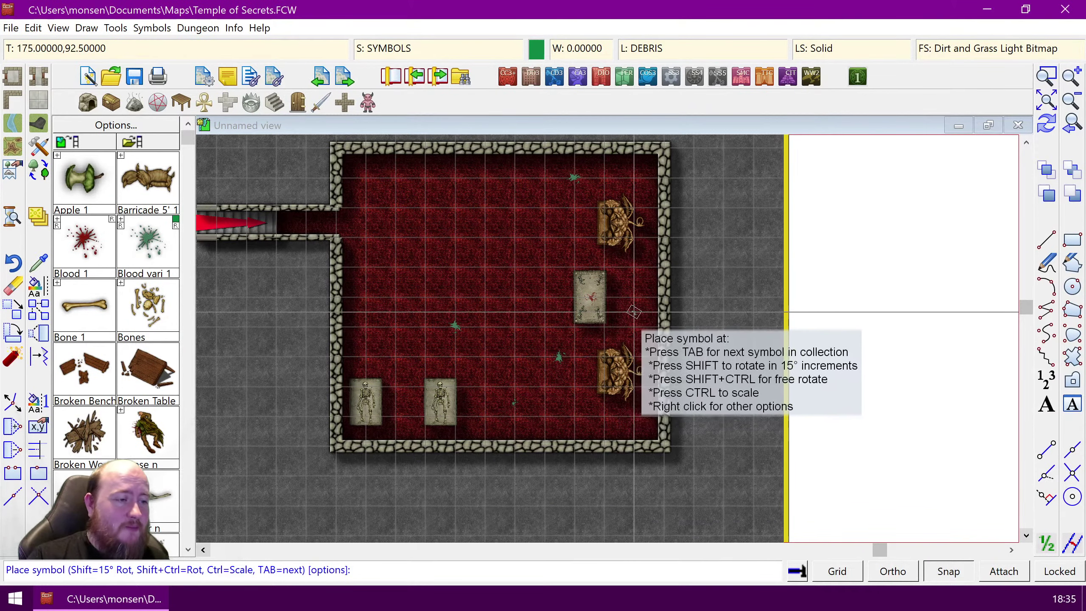
pyautogui.click(560, 401)
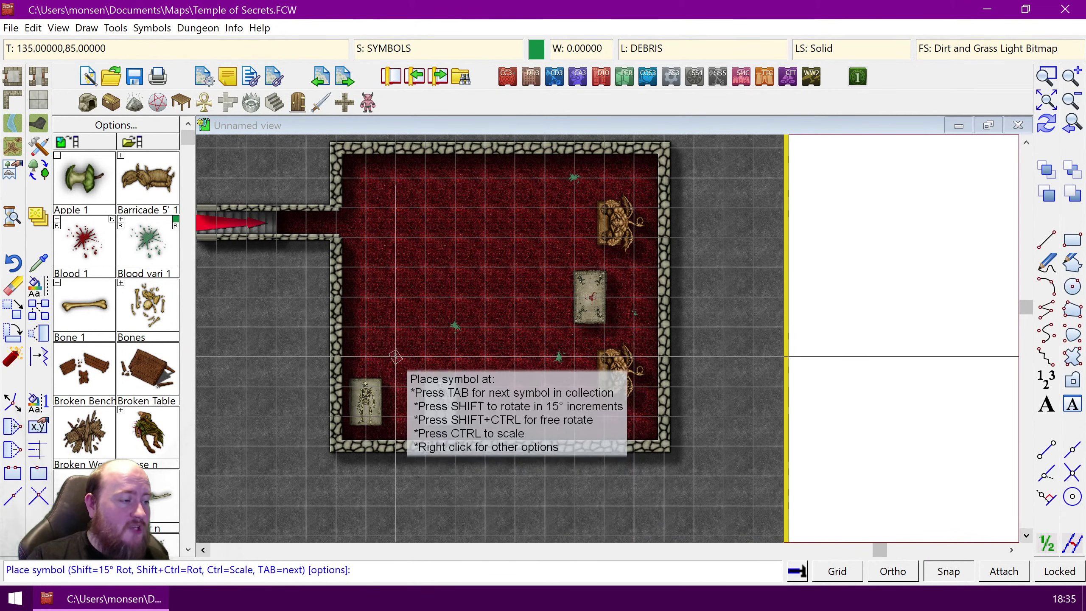
pyautogui.click(395, 341)
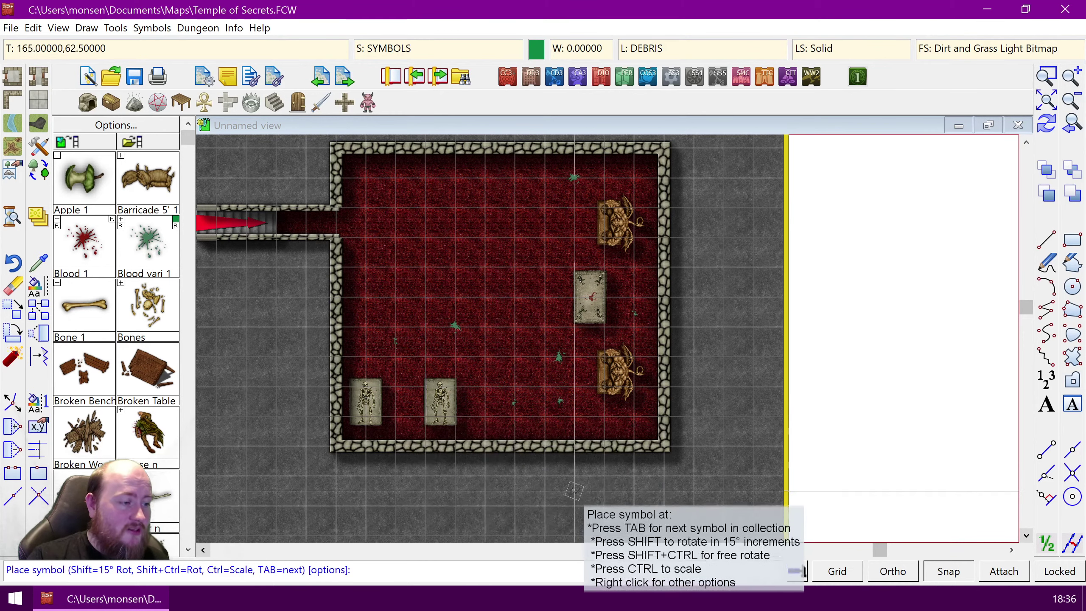
# Step: Place one more small green blood splatter just northwest of the altar, end the symbol placement and redraw the map
pyautogui.click(558, 266)
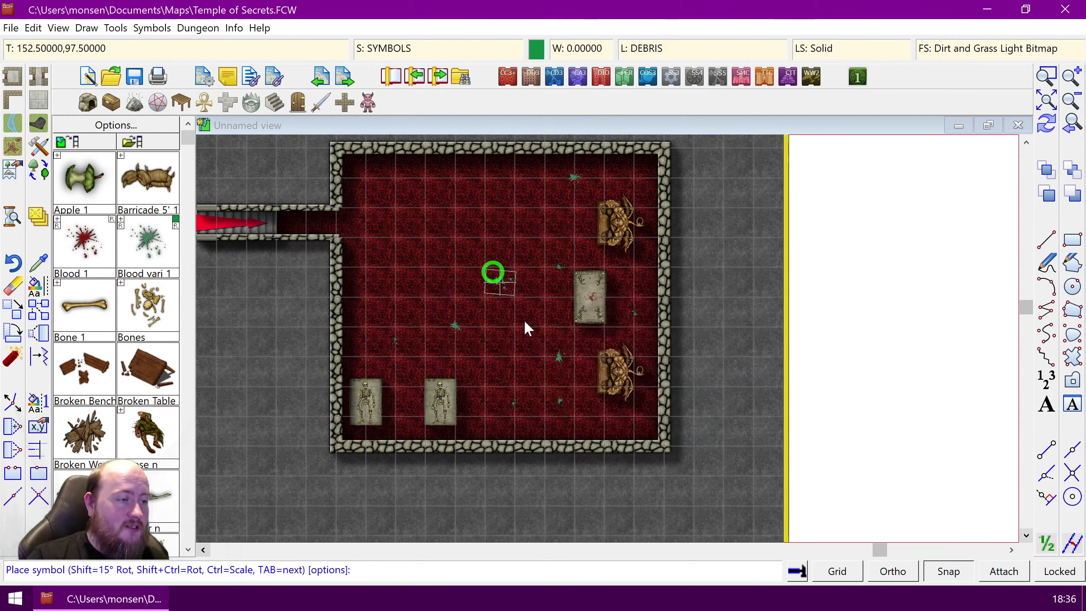
pyautogui.rightClick(524, 319)
pyautogui.click(617, 255)
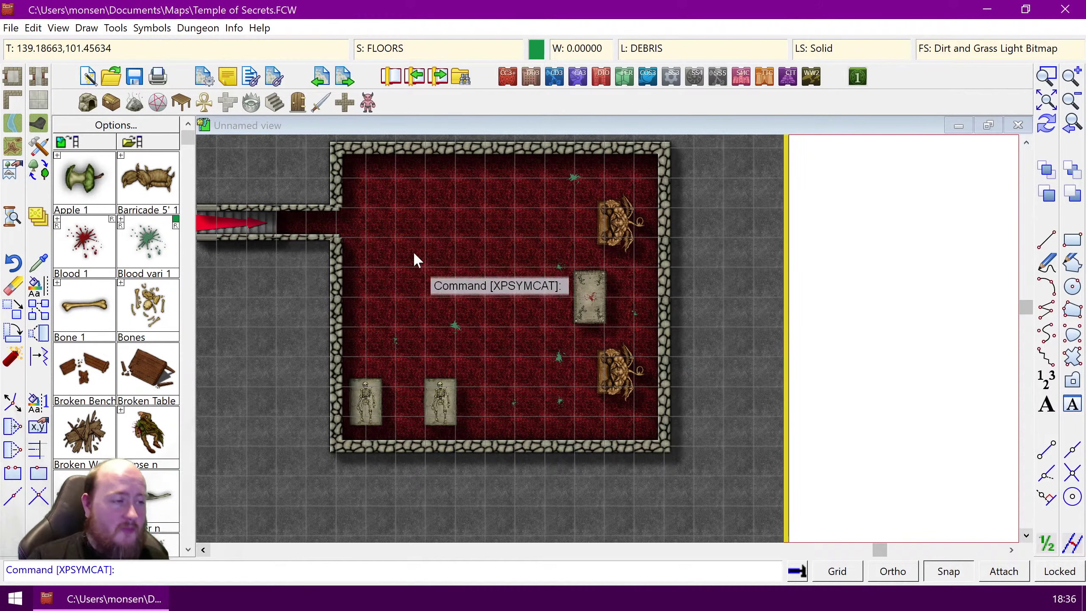
pyautogui.hotkey('ctrl', 'r')
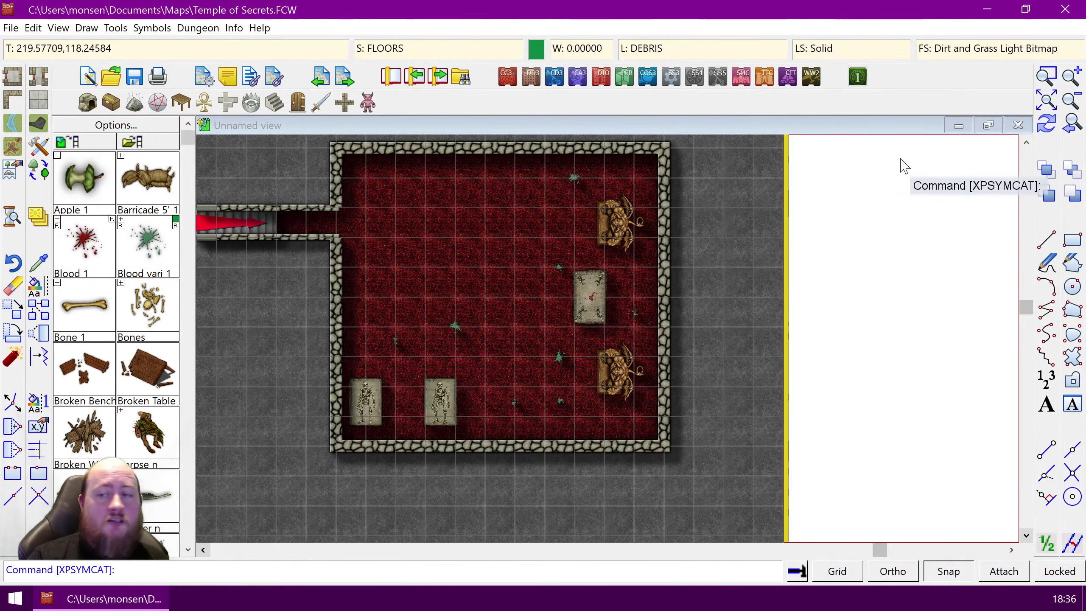
# Step: Load the traps symbol catalog and bring its 10' pit symbols into view
pyautogui.click(1039, 105)
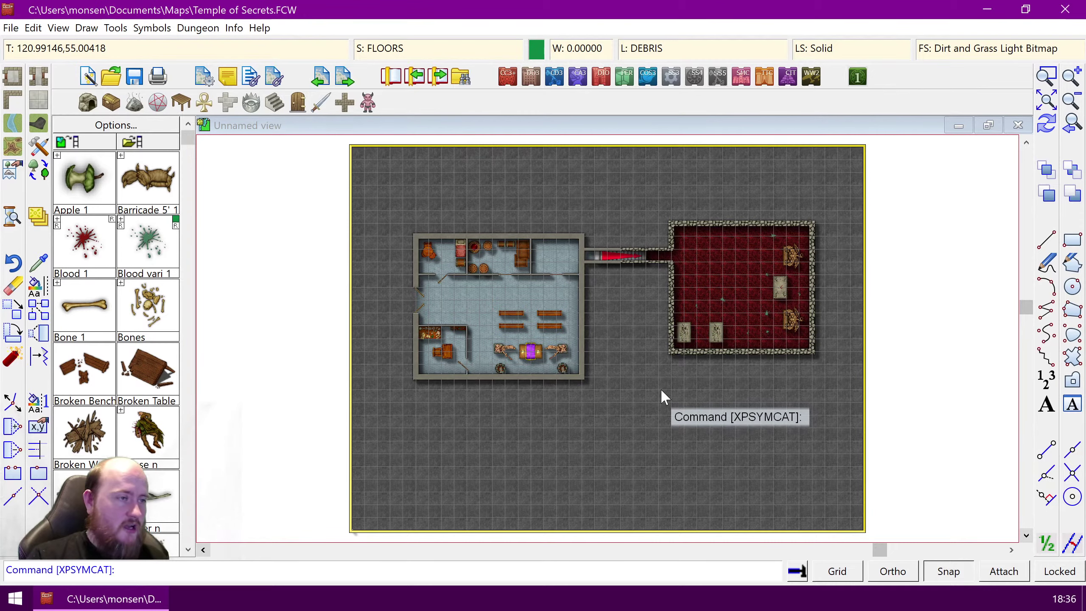
pyautogui.click(1047, 78)
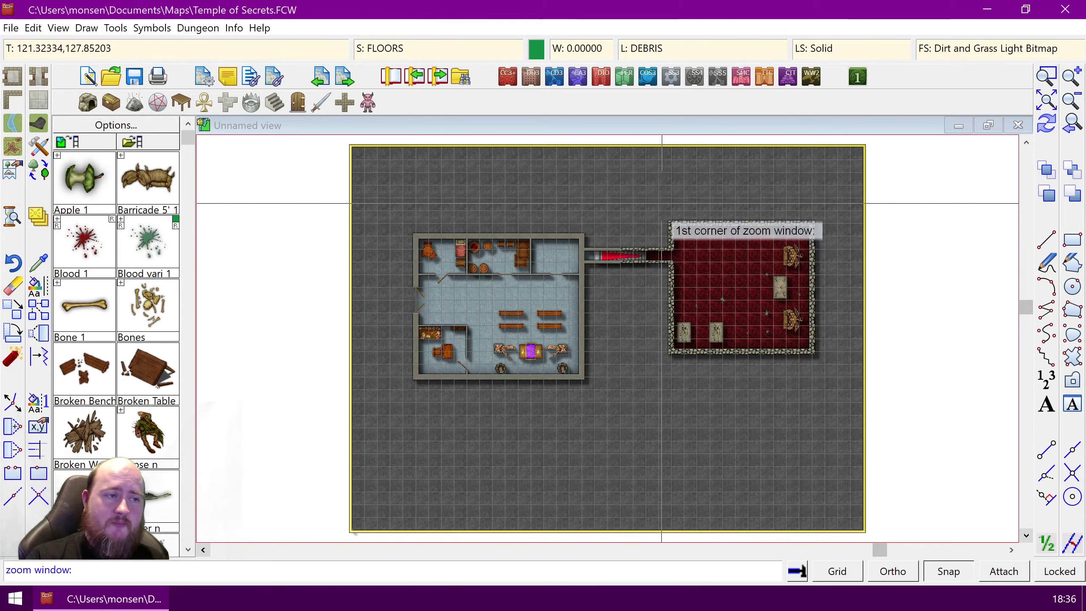
pyautogui.click(660, 208)
pyautogui.click(729, 296)
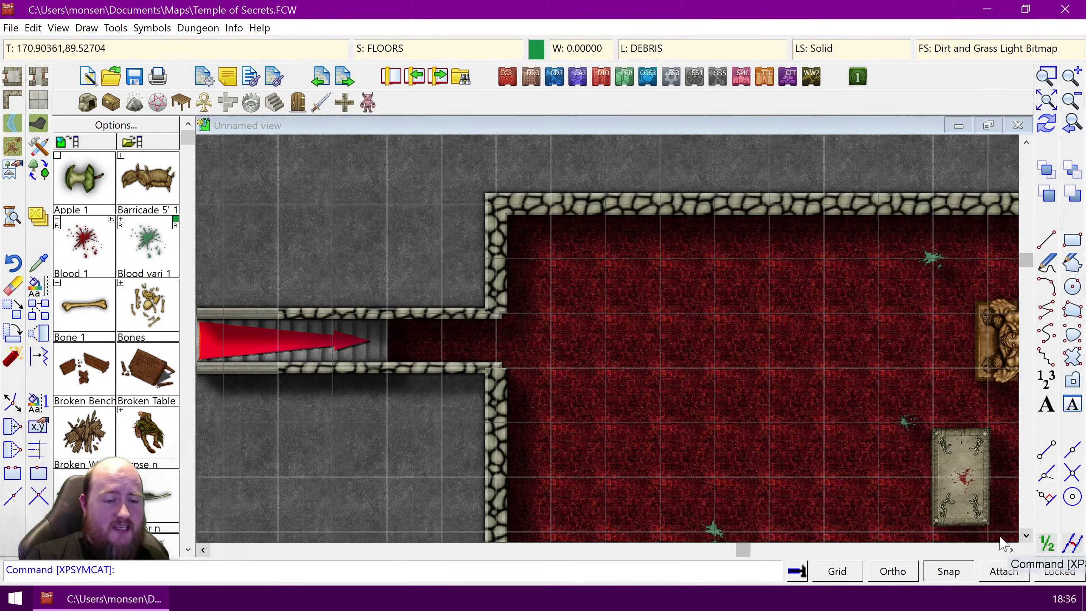
pyautogui.click(1026, 535)
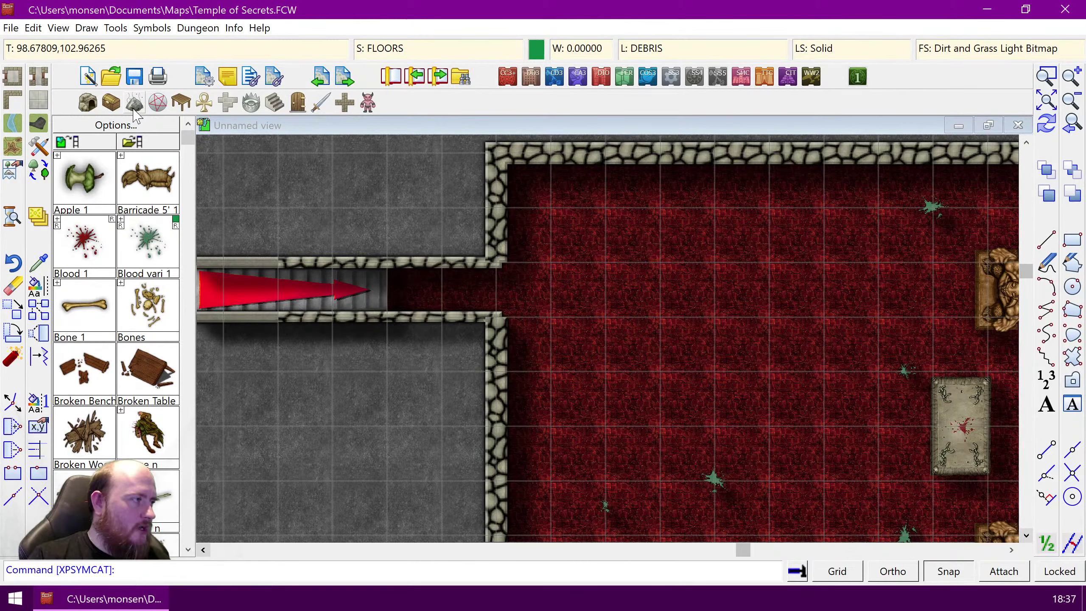
pyautogui.click(251, 102)
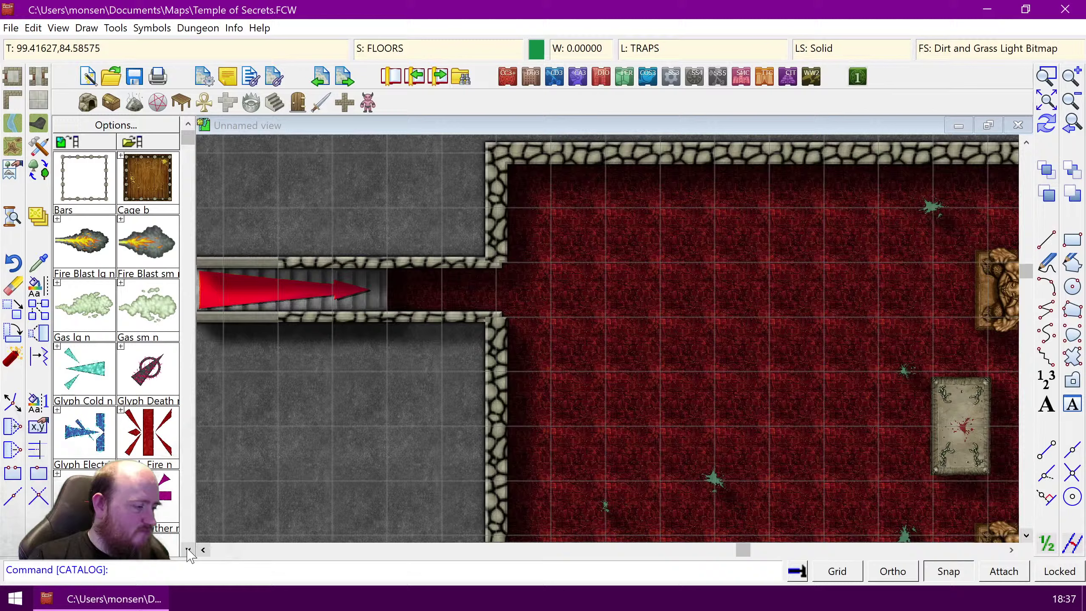
pyautogui.click(188, 549)
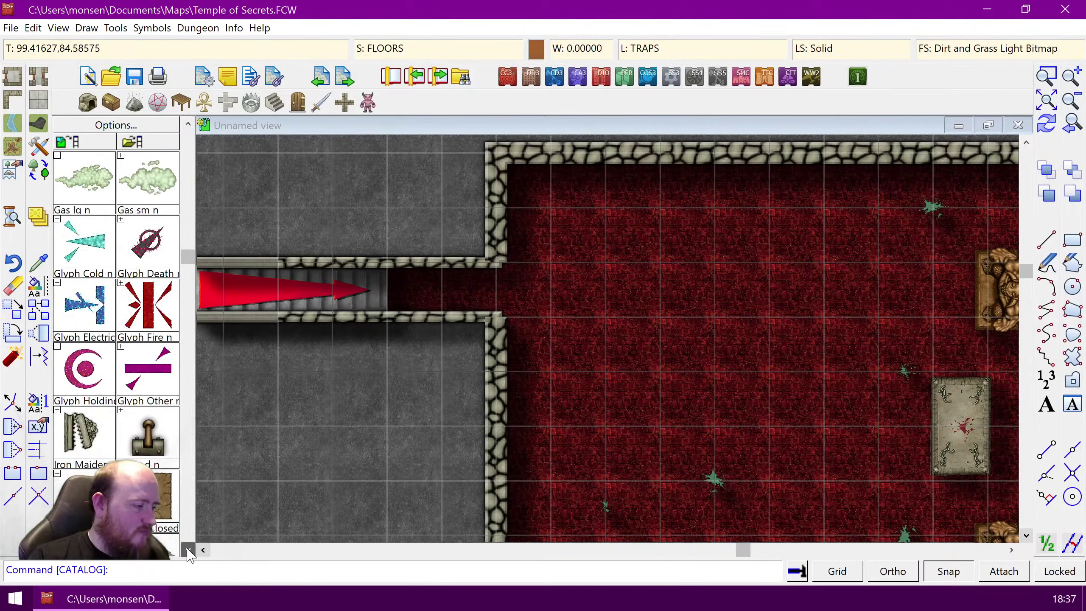
pyautogui.click(188, 550)
pyautogui.click(188, 549)
pyautogui.click(71, 357)
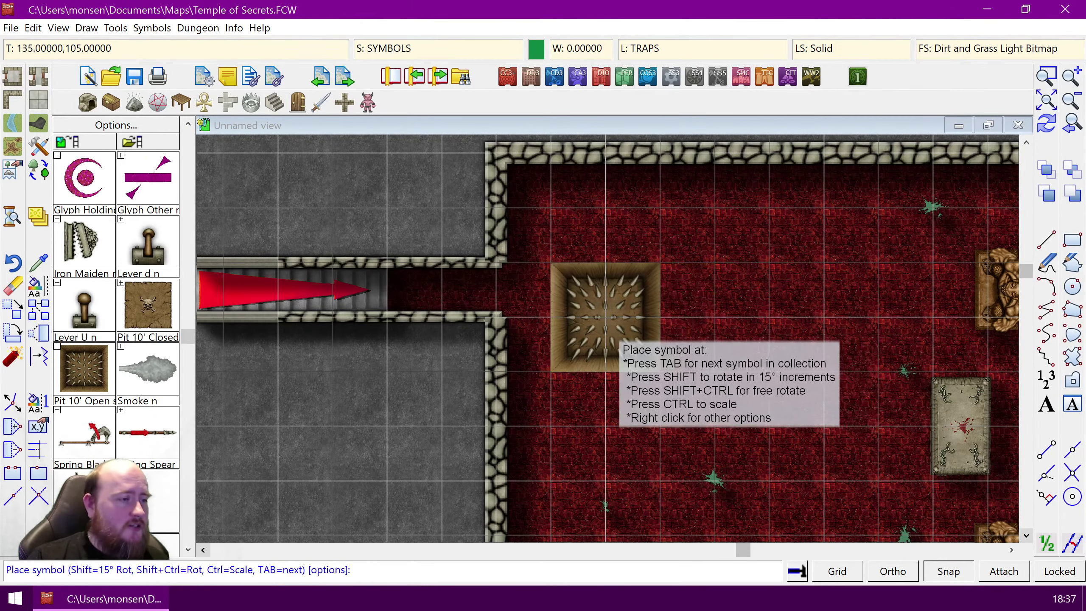
pyautogui.rightClick(660, 290)
pyautogui.click(610, 248)
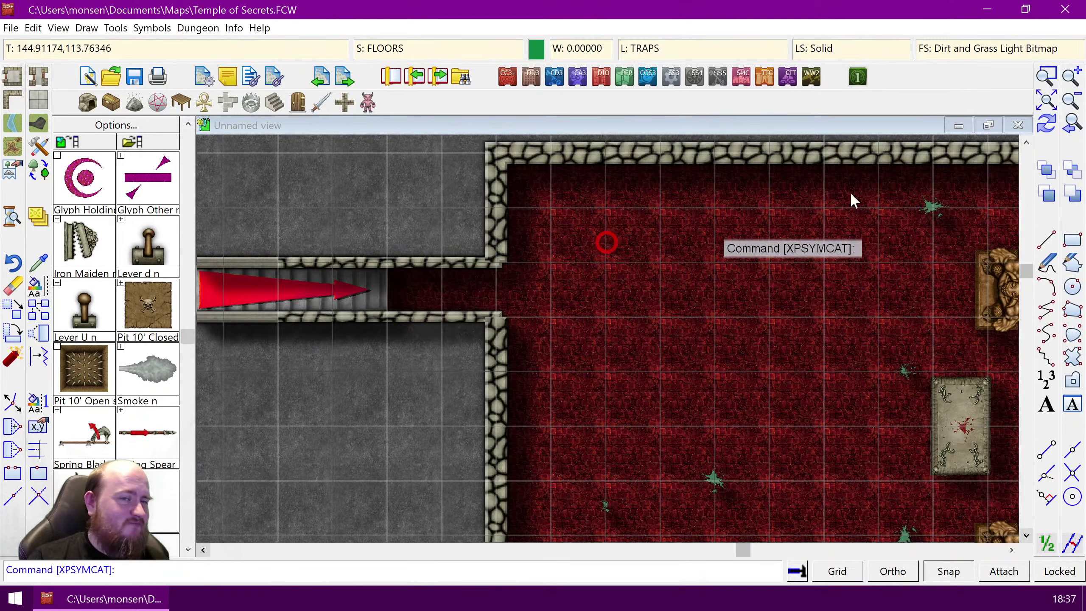
# Step: Change the sheet of all eight green blood splatters in the red room to SYMBOLS FLAT and redraw the map
pyautogui.click(1046, 99)
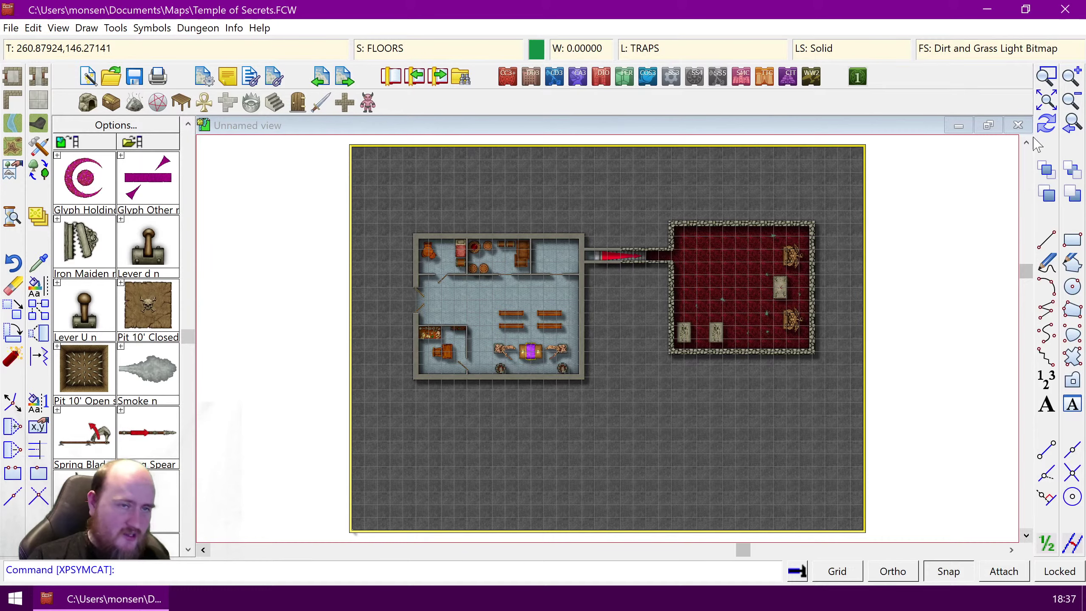
pyautogui.click(1046, 77)
pyautogui.click(666, 217)
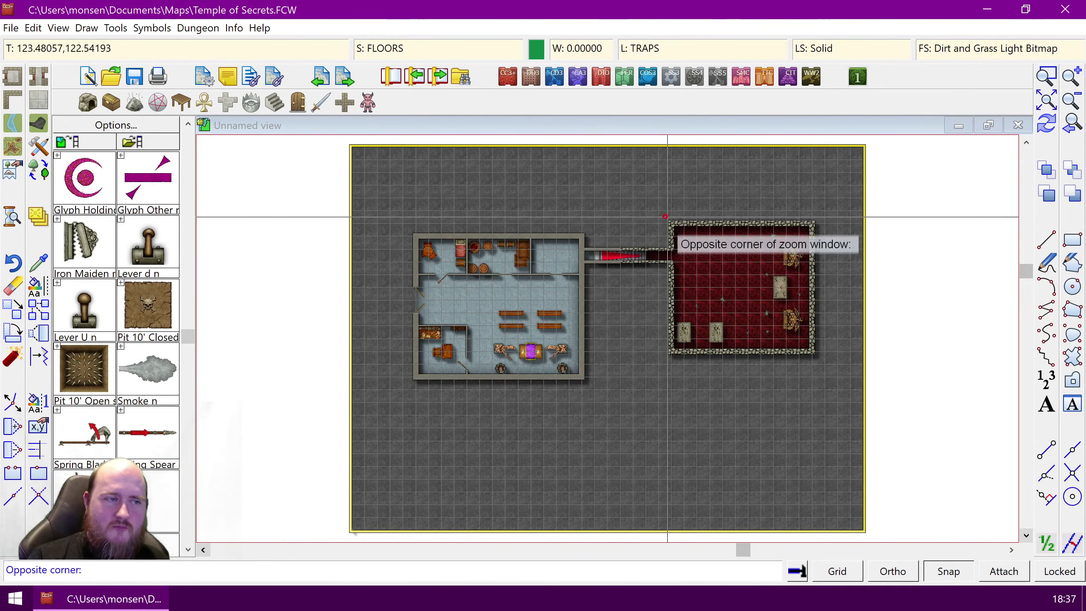
pyautogui.click(818, 358)
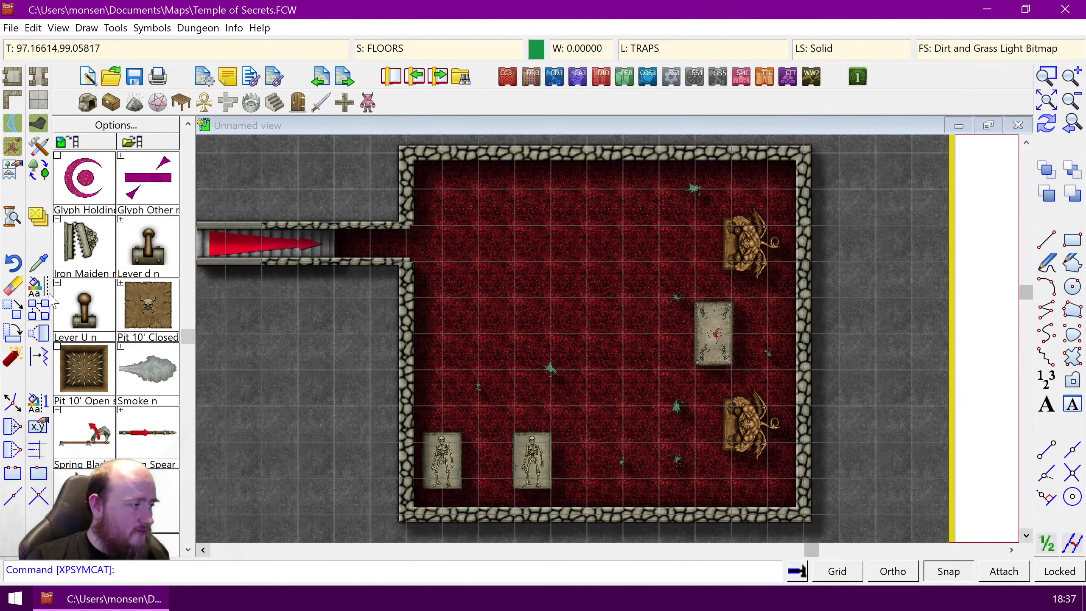
pyautogui.click(37, 287)
pyautogui.click(693, 189)
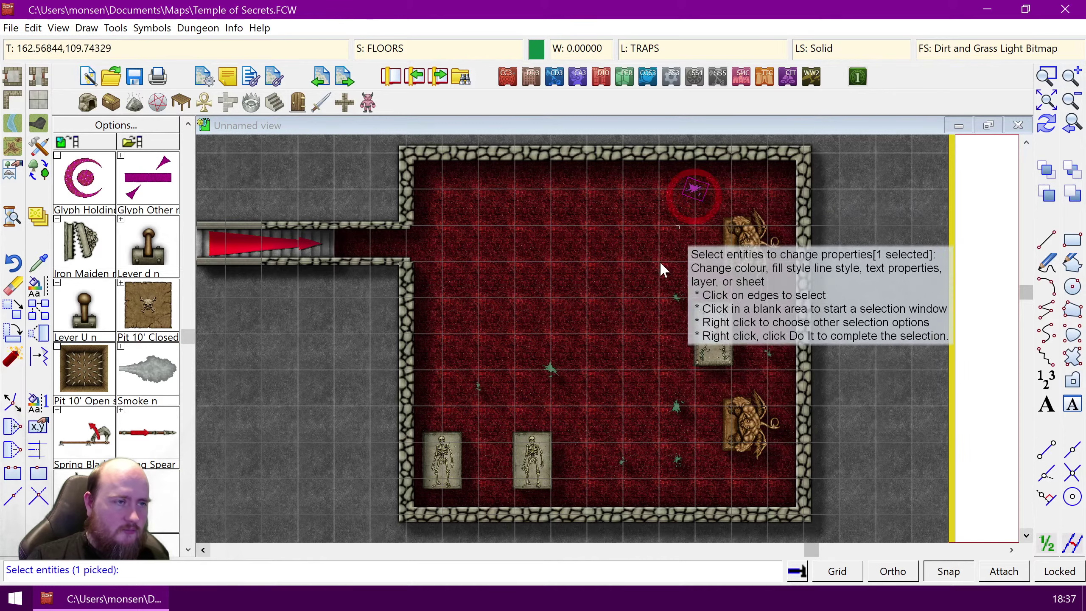
pyautogui.click(661, 276)
pyautogui.click(686, 308)
pyautogui.click(479, 388)
pyautogui.click(535, 359)
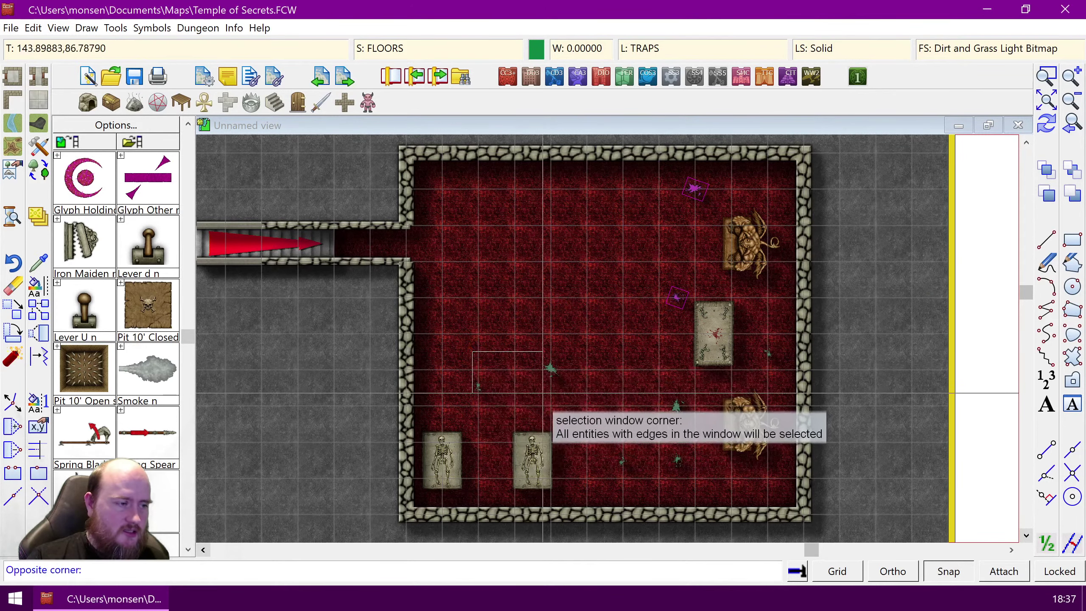
pyautogui.click(658, 483)
pyautogui.click(658, 482)
pyautogui.click(693, 487)
pyautogui.click(667, 398)
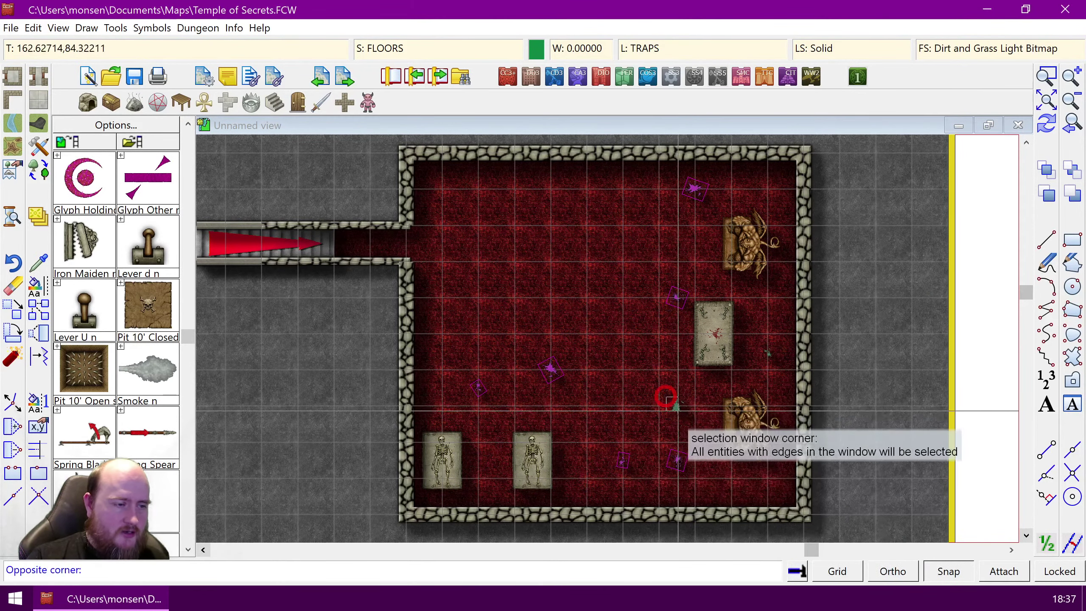
pyautogui.click(763, 349)
pyautogui.click(764, 351)
pyautogui.rightClick(682, 363)
pyautogui.click(688, 369)
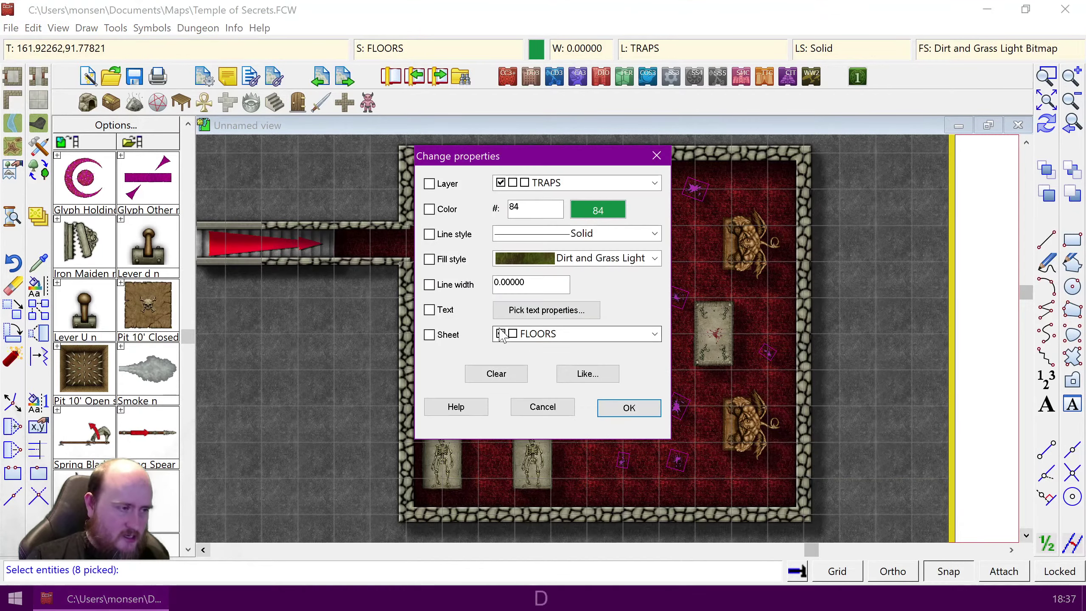
pyautogui.click(441, 339)
pyautogui.click(577, 338)
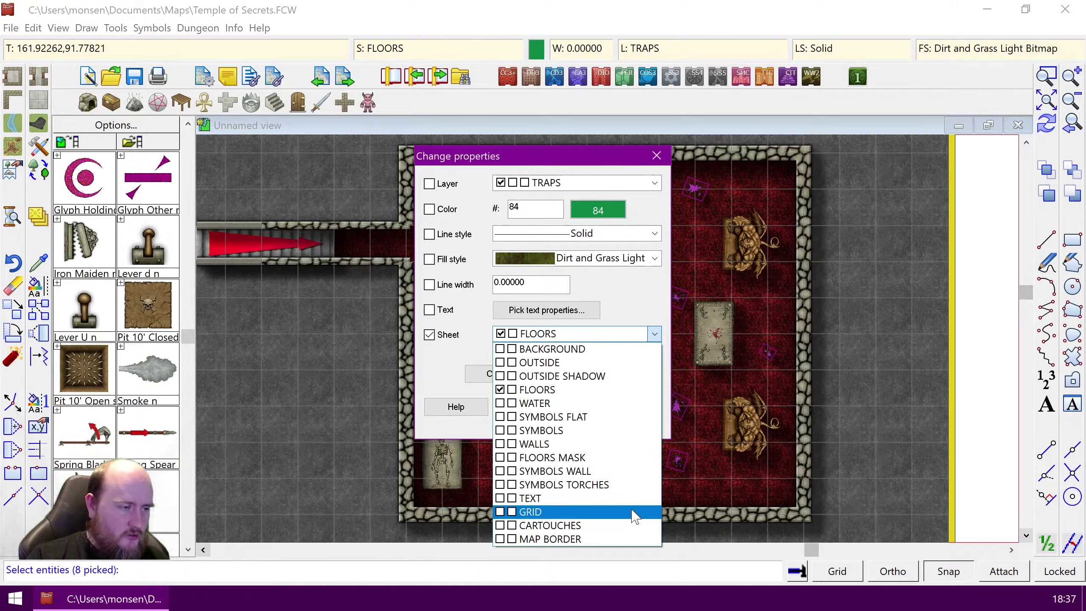
pyautogui.click(539, 418)
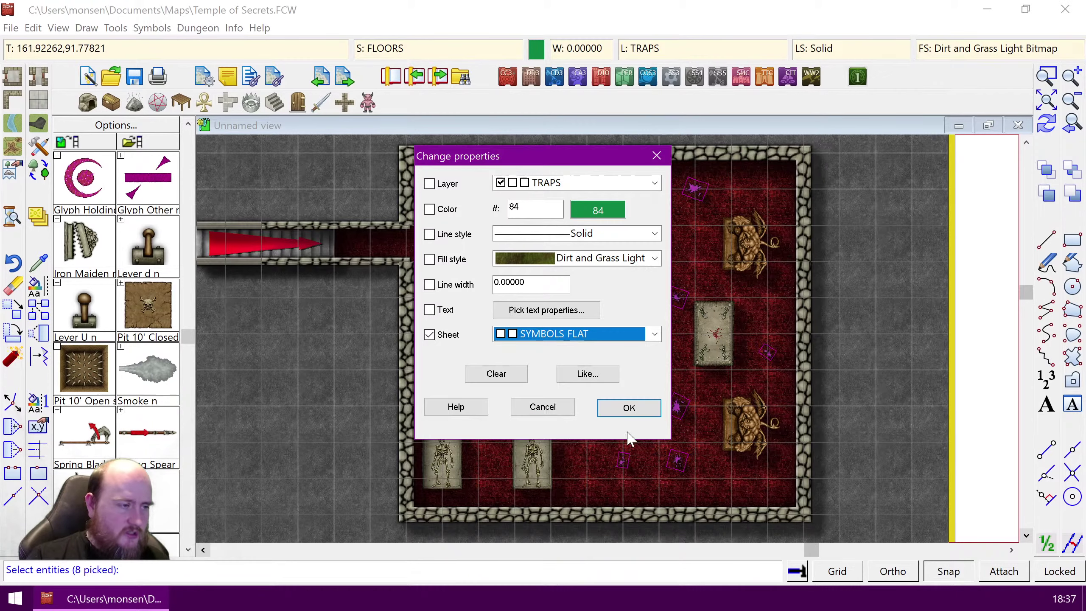
pyautogui.click(625, 405)
pyautogui.hotkey('ctrl', 'r')
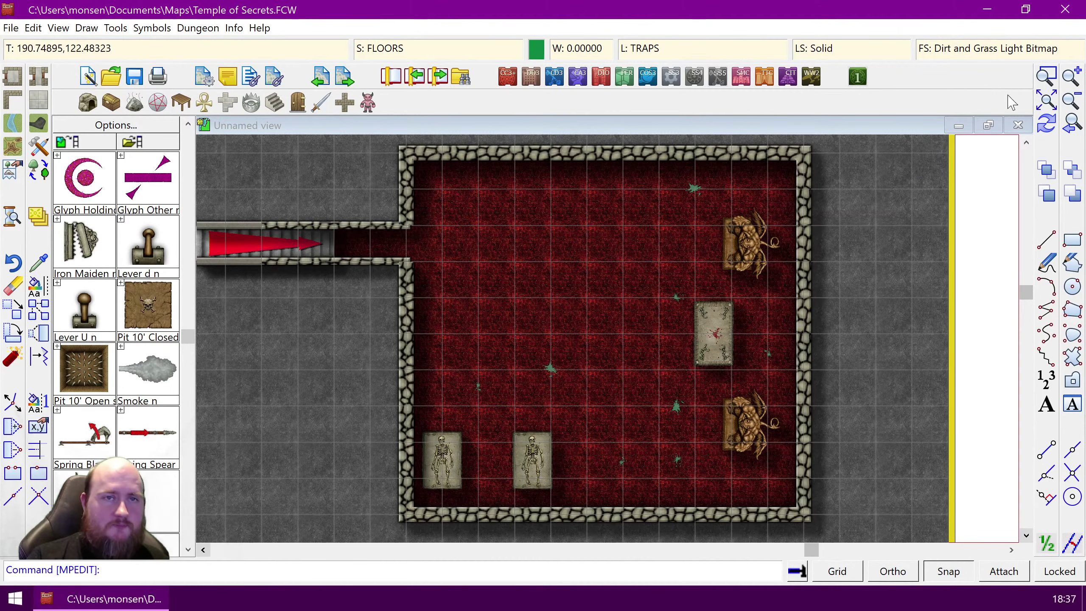
# Step: Examine the red room's northwest part and its stair entrance up close
pyautogui.click(1046, 77)
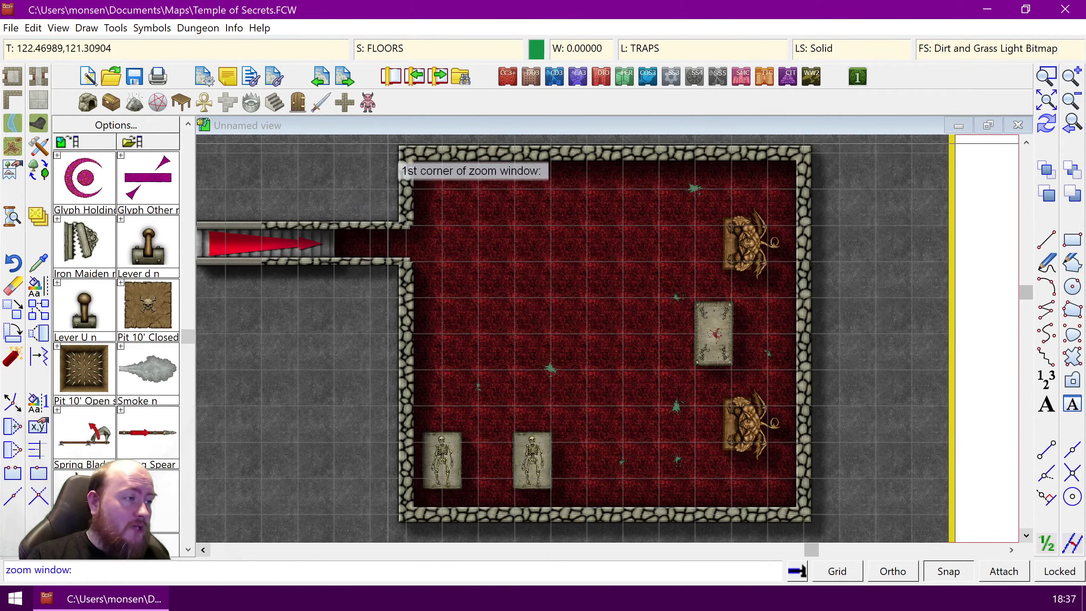
pyautogui.click(392, 142)
pyautogui.click(576, 344)
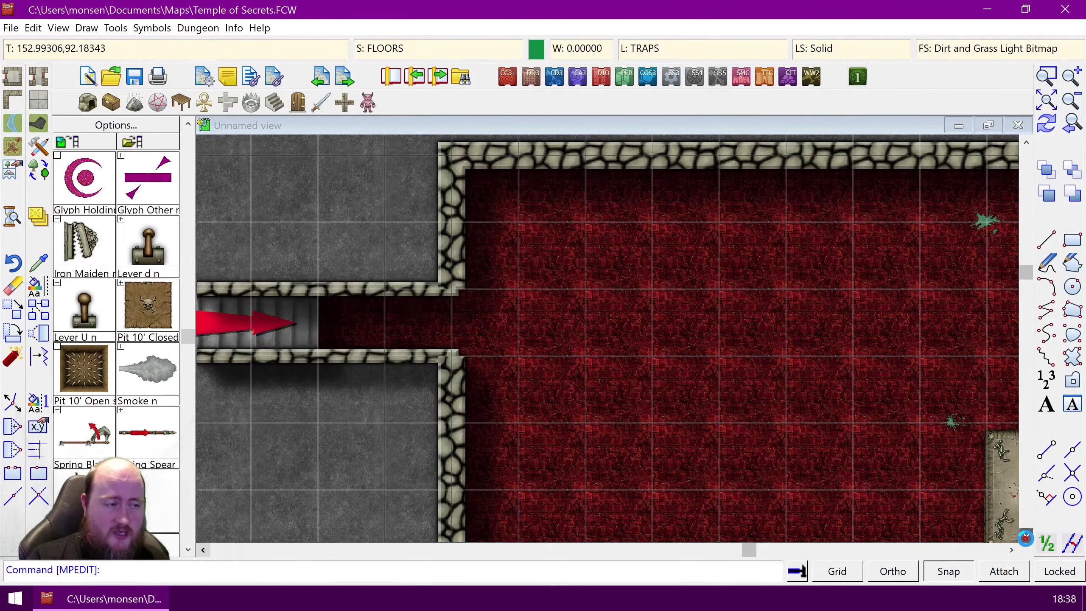
pyautogui.click(1026, 536)
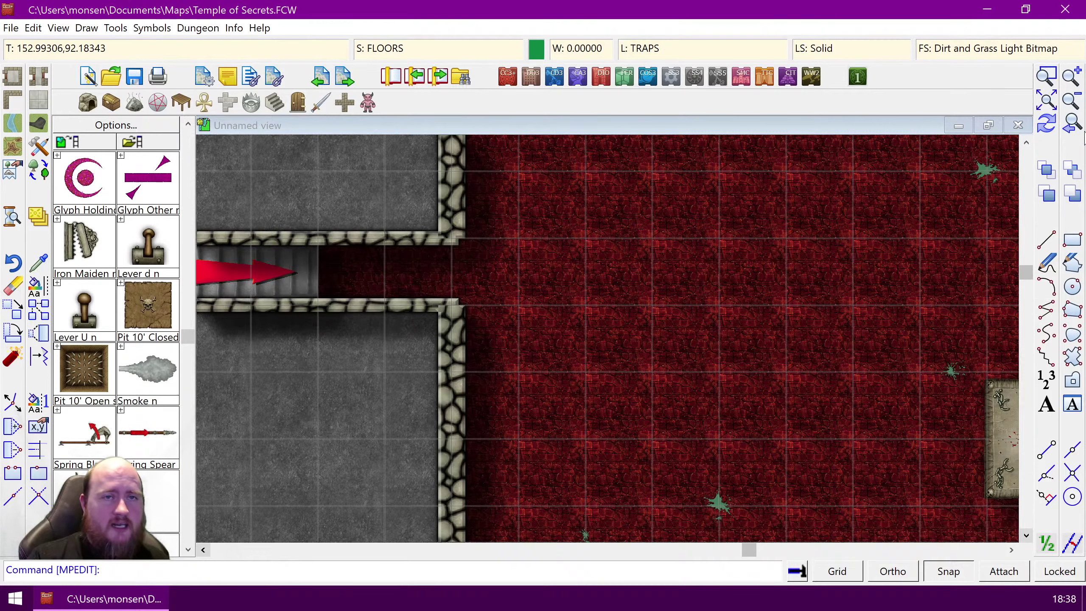
pyautogui.click(1071, 101)
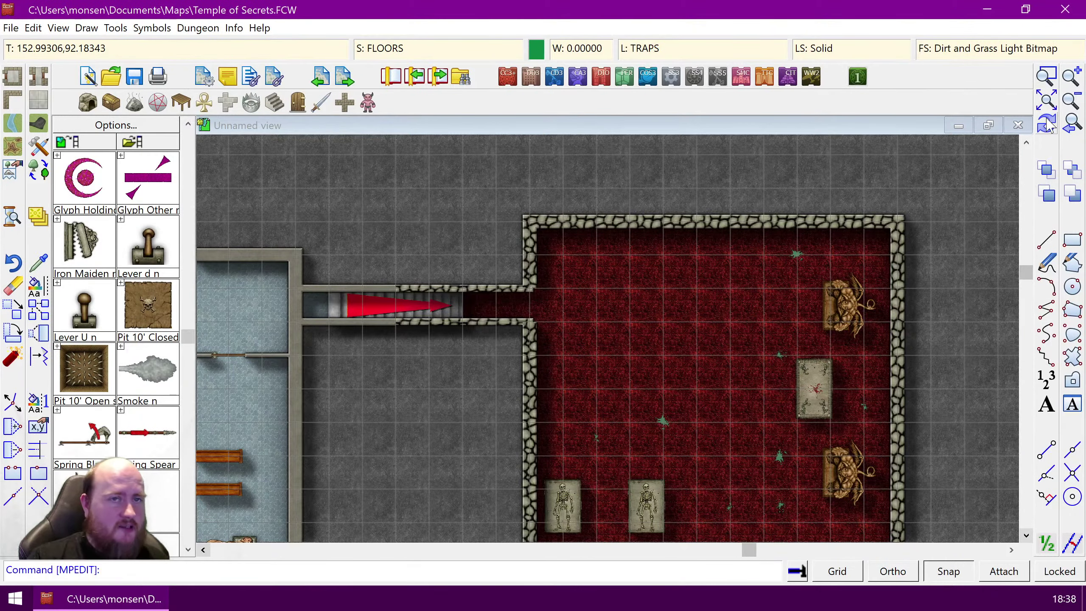
pyautogui.click(1045, 80)
pyautogui.click(506, 214)
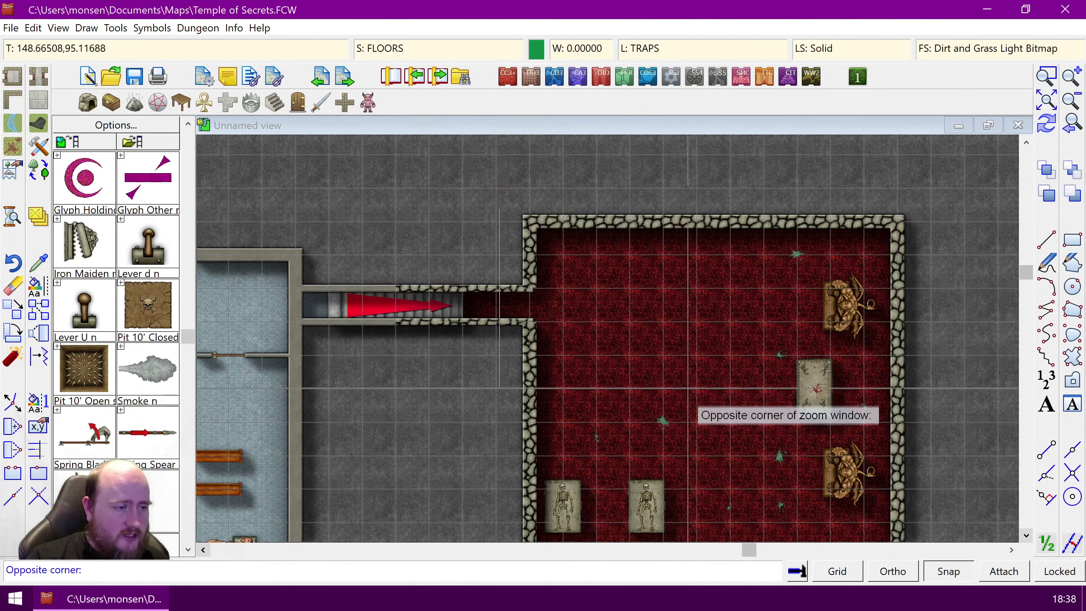
pyautogui.click(722, 416)
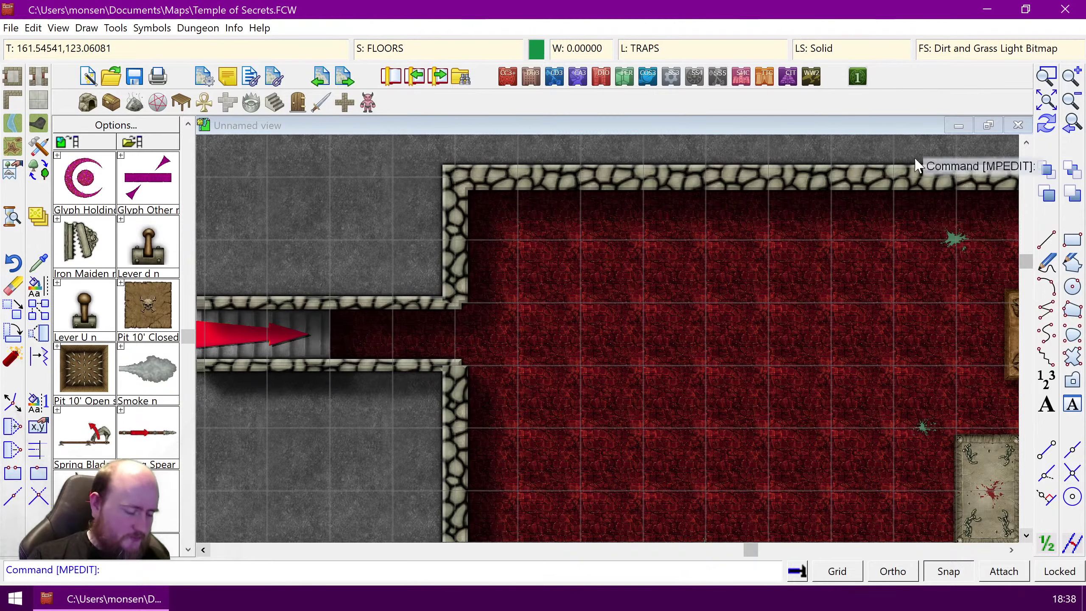
# Step: Add a new drawing sheet named PIT TOP
pyautogui.click(387, 54)
pyautogui.click(344, 182)
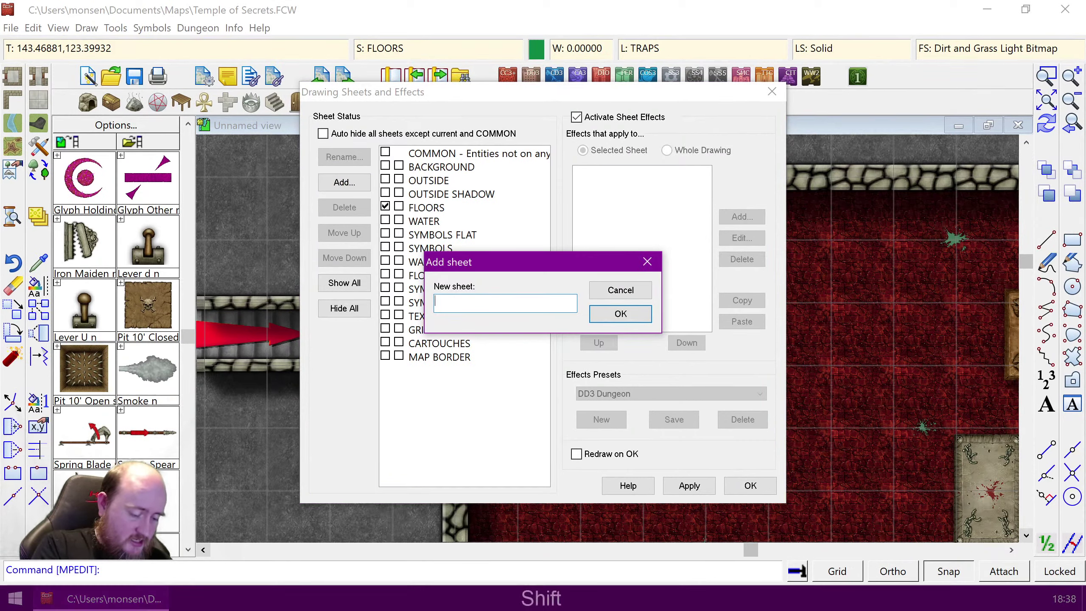
pyautogui.write('PIT TOP')
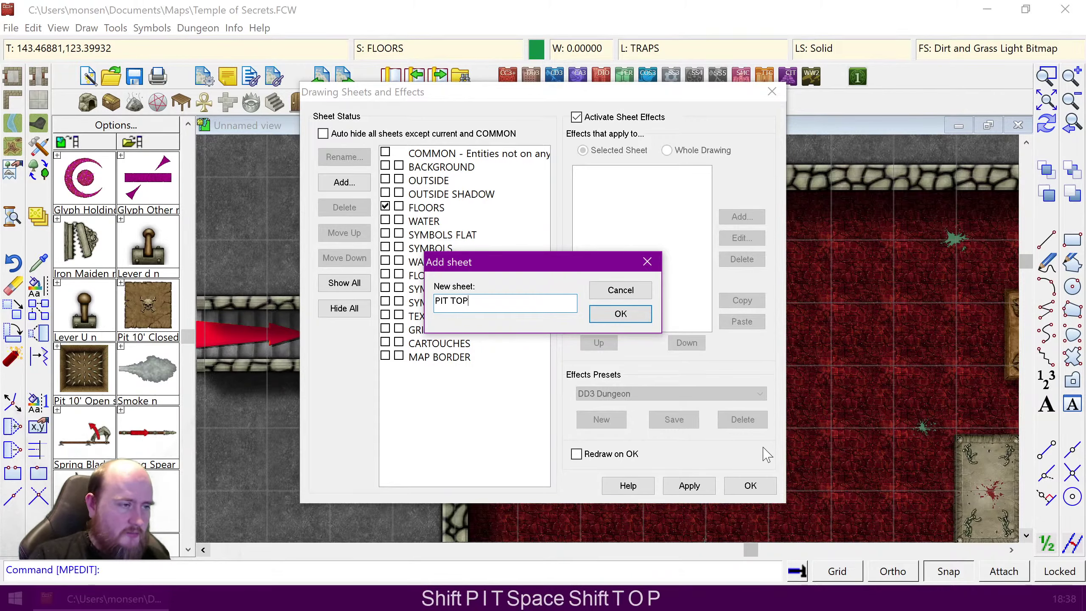
pyautogui.click(623, 318)
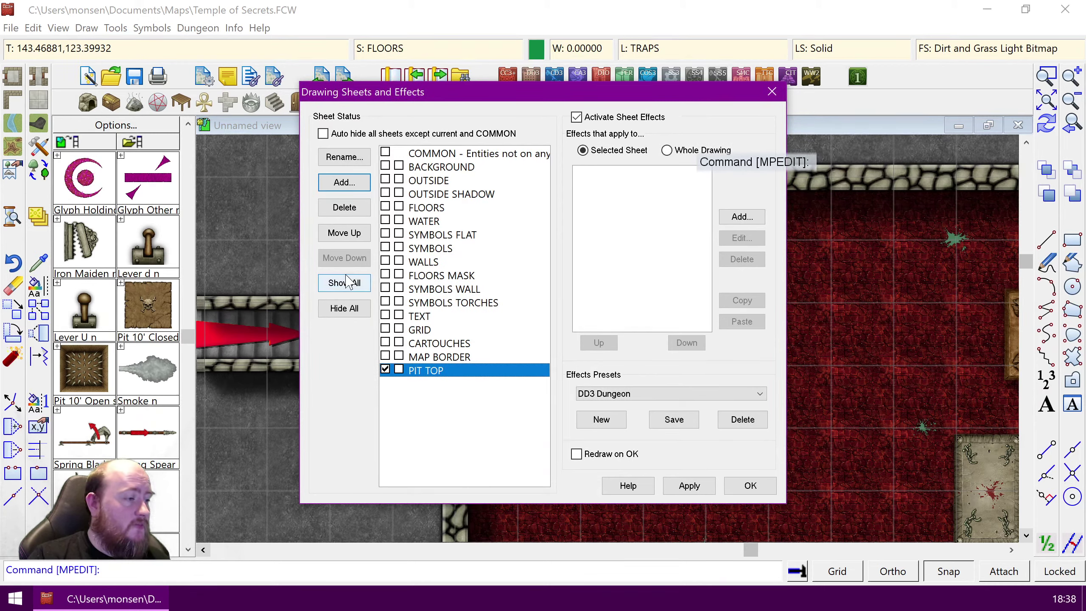
# Step: Reorder the PIT TOP sheet so that it sits directly between the SYMBOLS and WALLS sheets
pyautogui.click(343, 235)
pyautogui.click(343, 237)
pyautogui.click(343, 238)
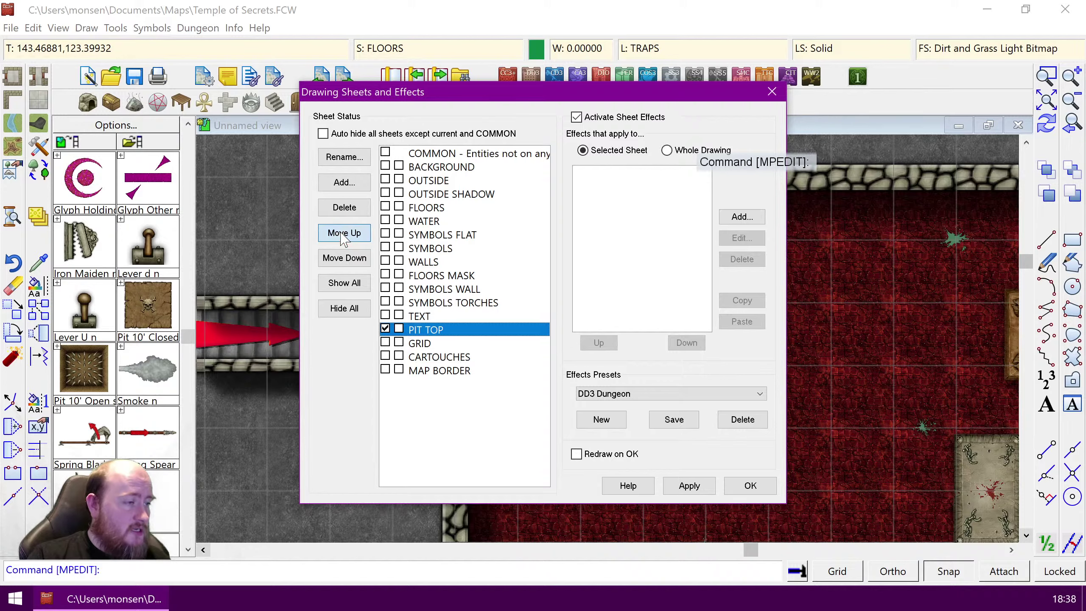
pyautogui.click(344, 238)
pyautogui.click(343, 238)
pyautogui.click(343, 238)
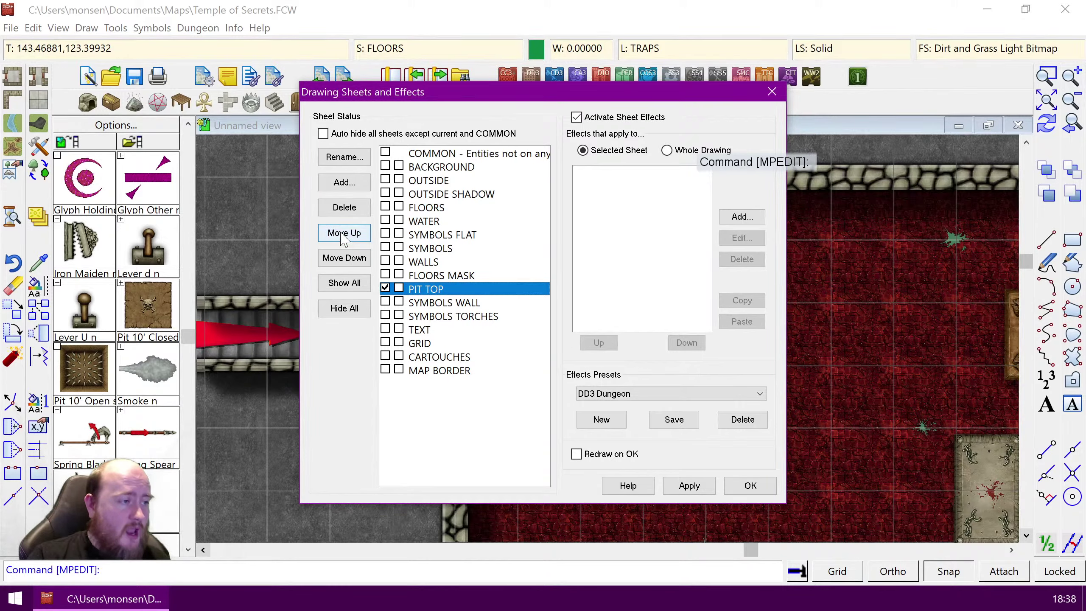
pyautogui.click(343, 238)
pyautogui.click(344, 238)
pyautogui.click(343, 238)
pyautogui.click(343, 238)
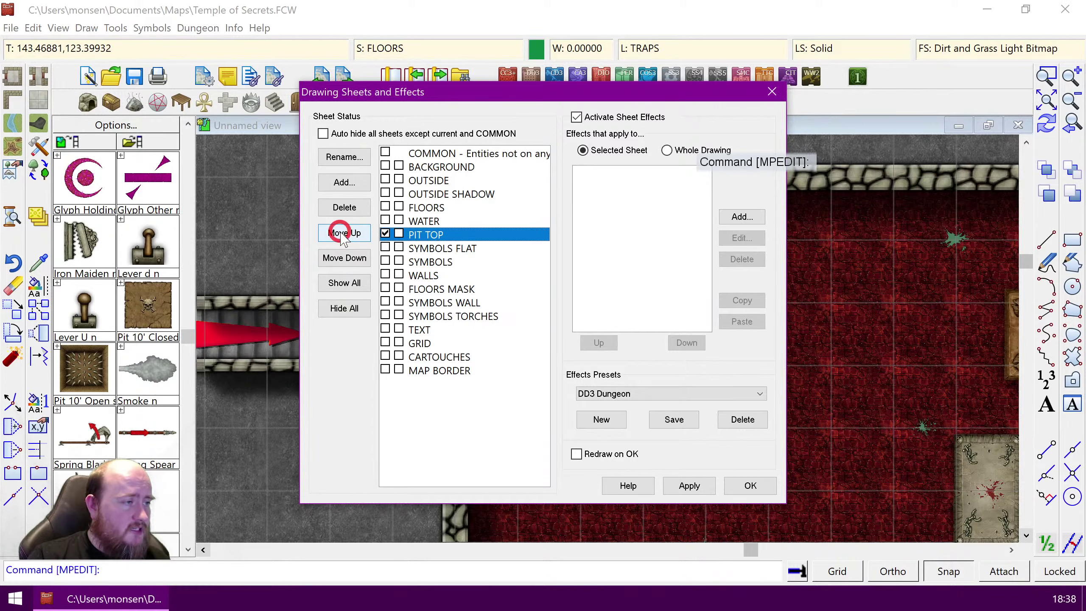
pyautogui.click(345, 258)
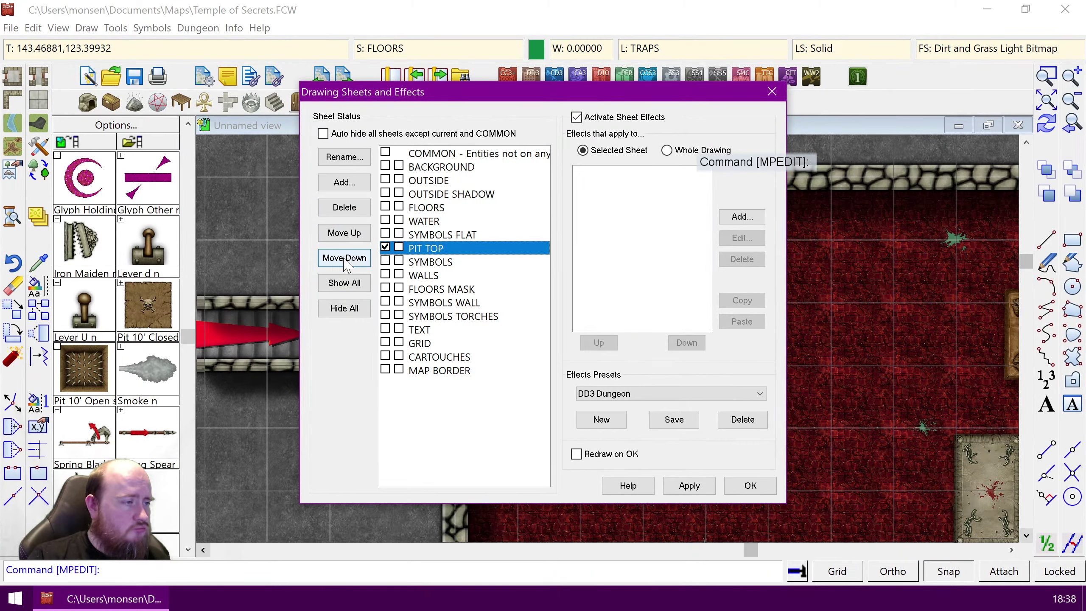
pyautogui.click(345, 259)
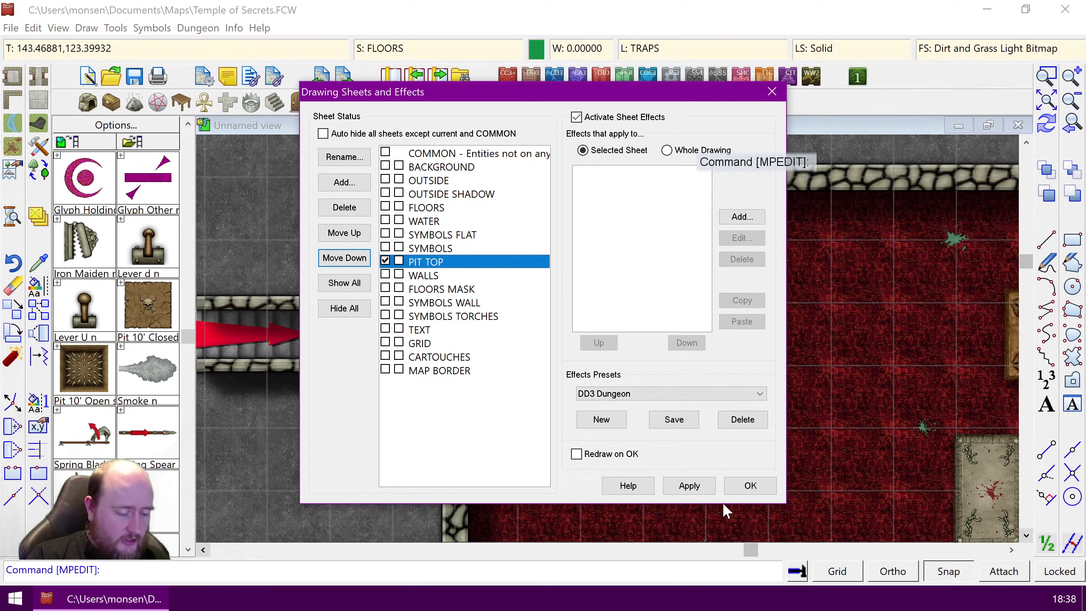
# Step: Accept the new sheet order with PIT TOP current and set the fill style to Dirt Grey 1 Bitmap
pyautogui.click(752, 487)
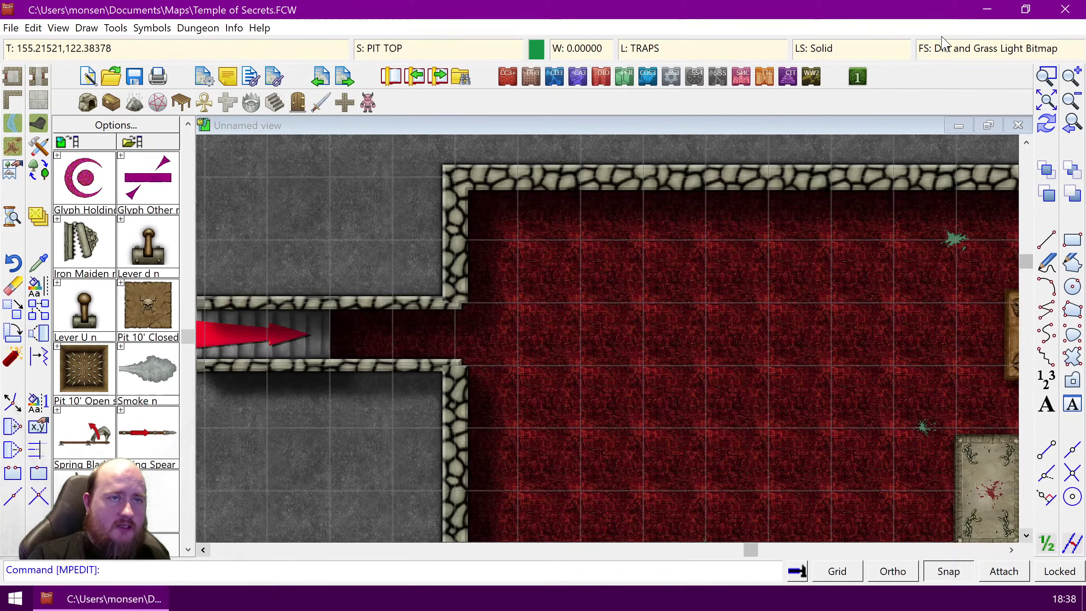
pyautogui.click(944, 47)
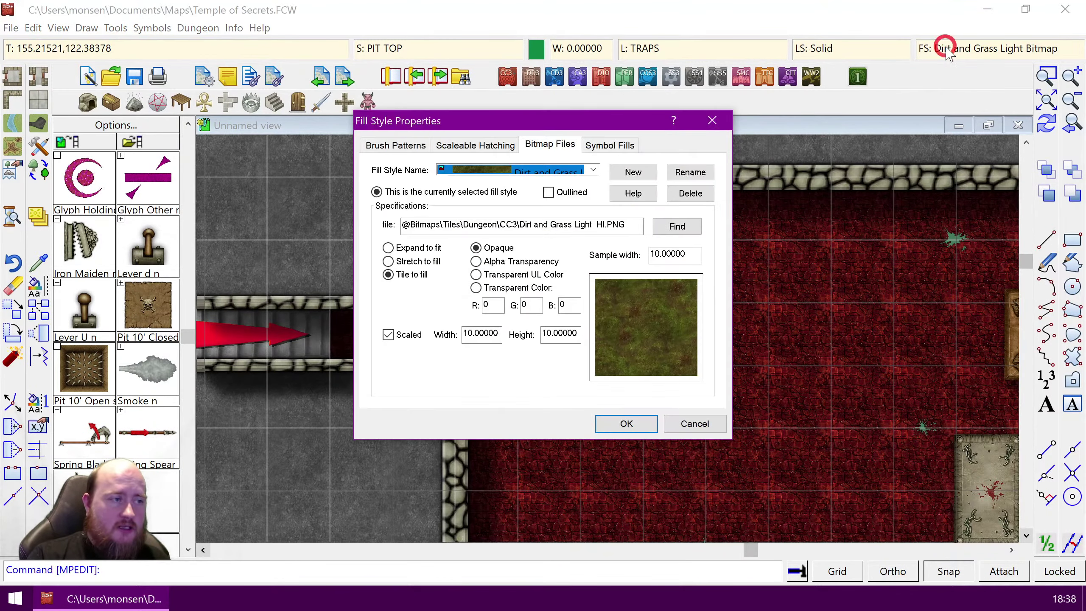
pyautogui.click(592, 171)
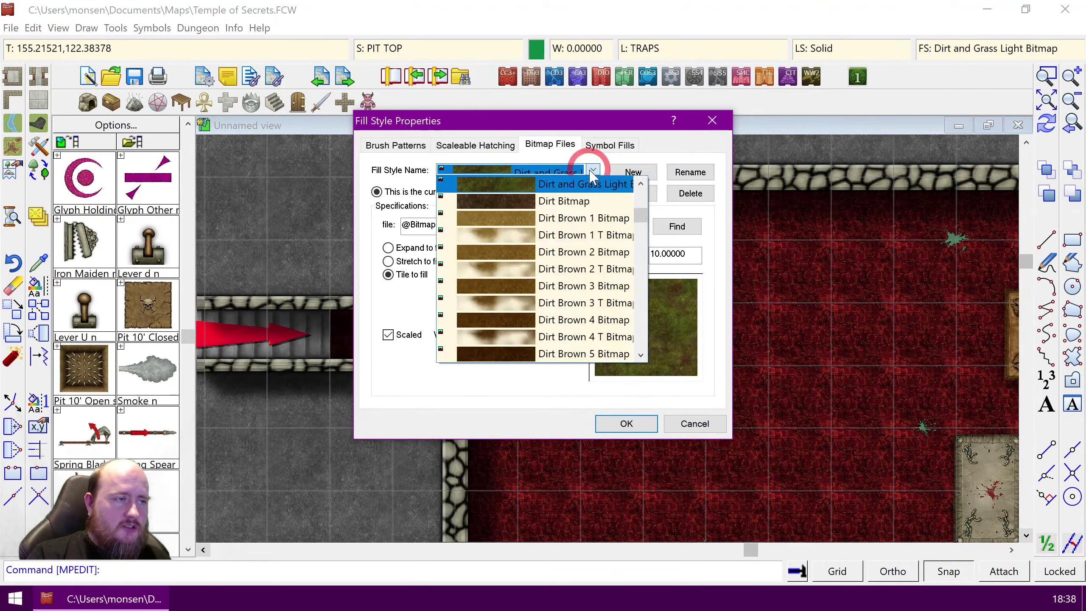
pyautogui.click(640, 355)
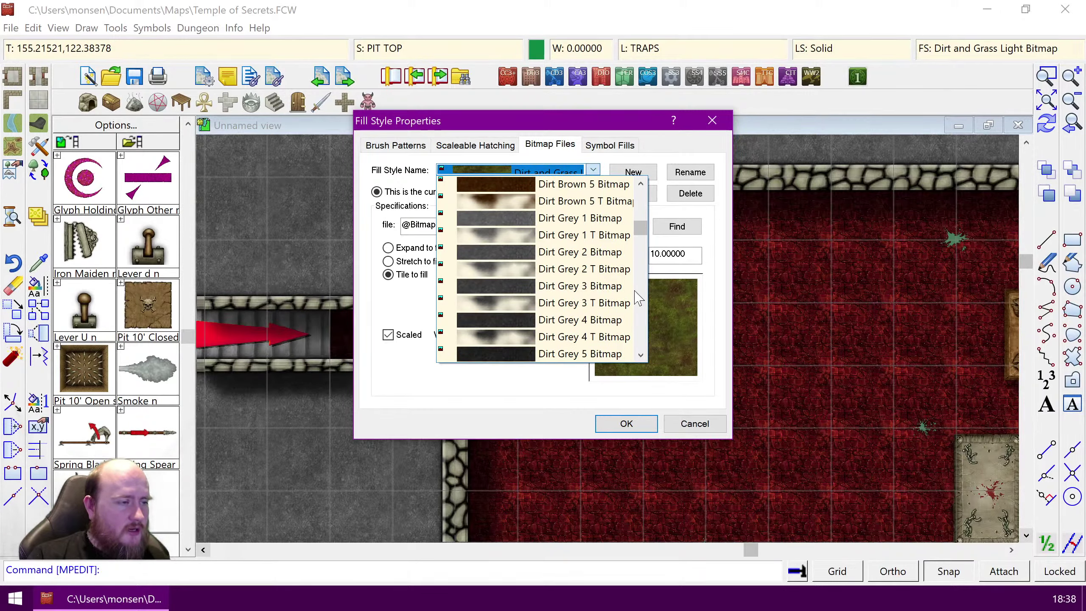
pyautogui.click(593, 218)
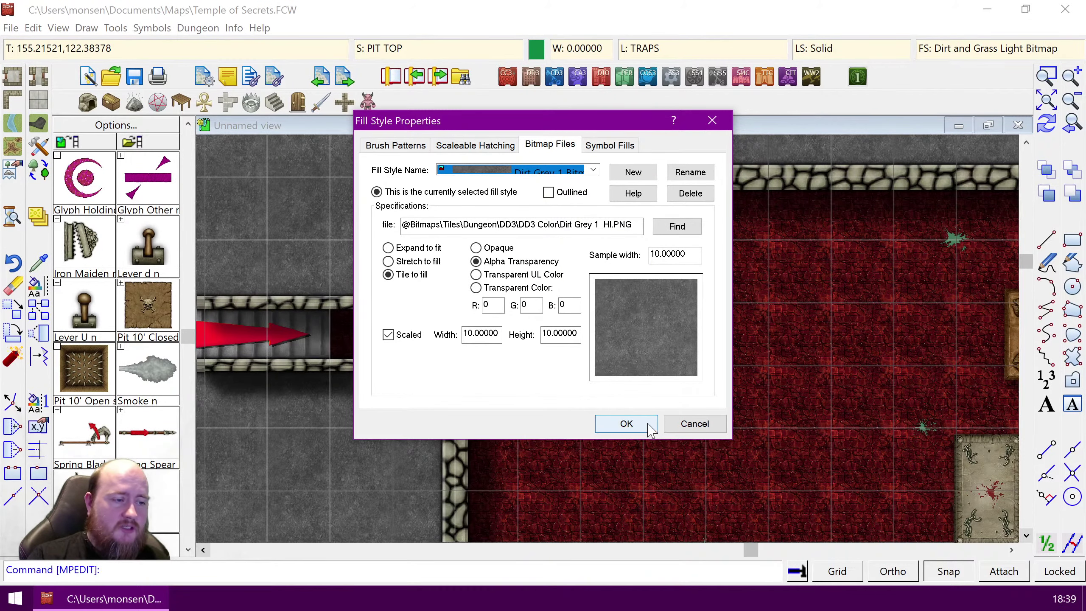
pyautogui.click(628, 424)
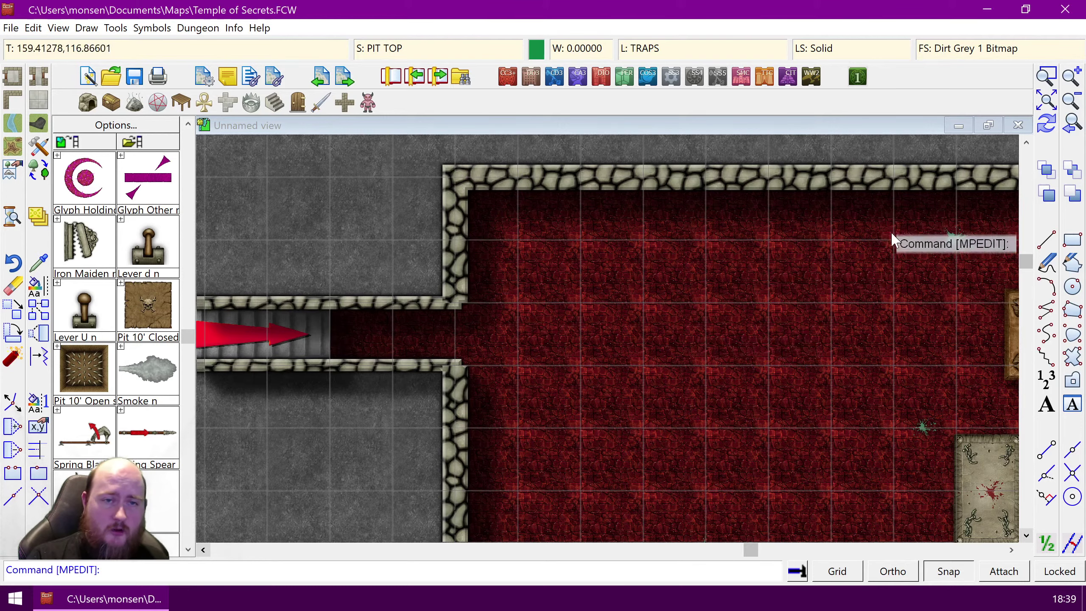
# Step: Turn snapping off and draw a grey guide circle about 3.5 grid squares across, just inside the red room's west entrance
pyautogui.click(947, 573)
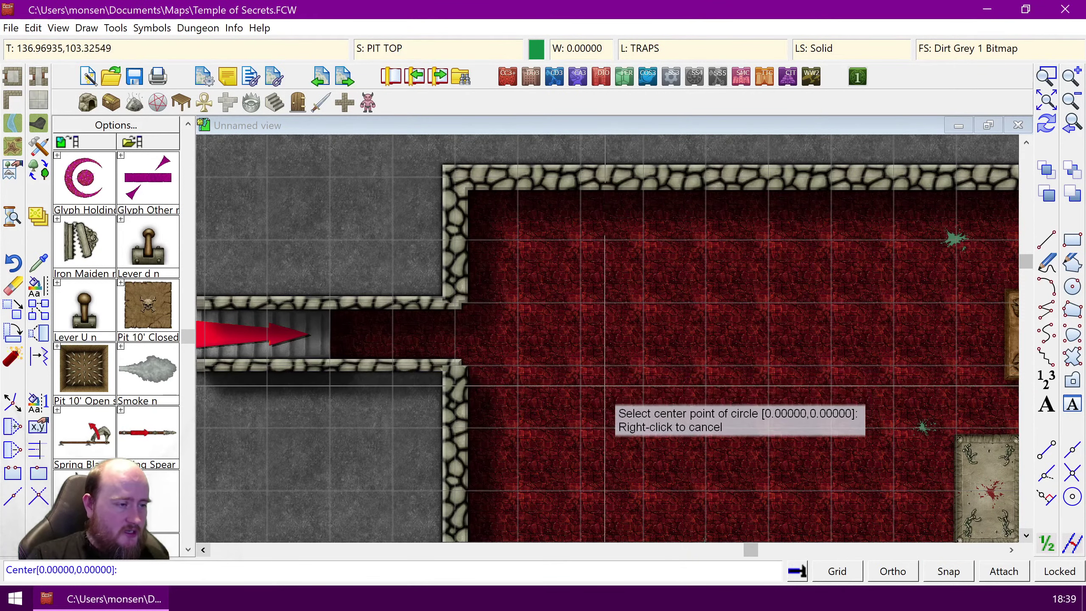
pyautogui.click(612, 385)
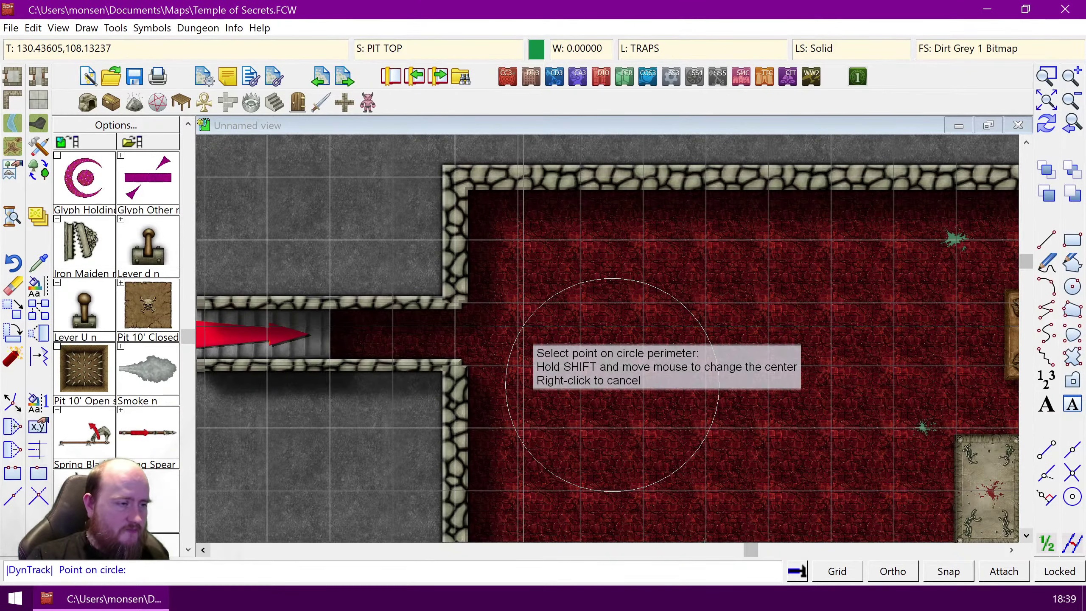
pyautogui.click(522, 334)
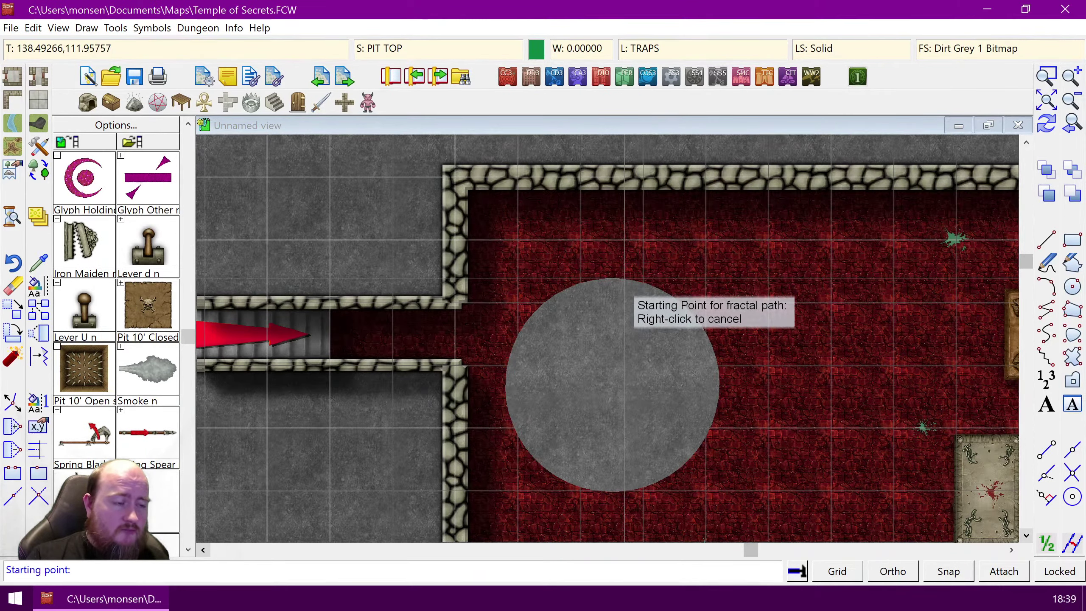
# Step: Start a fractal polygon at the guide circle's upper edge and increase the depth and strength of its irregularity
pyautogui.click(624, 278)
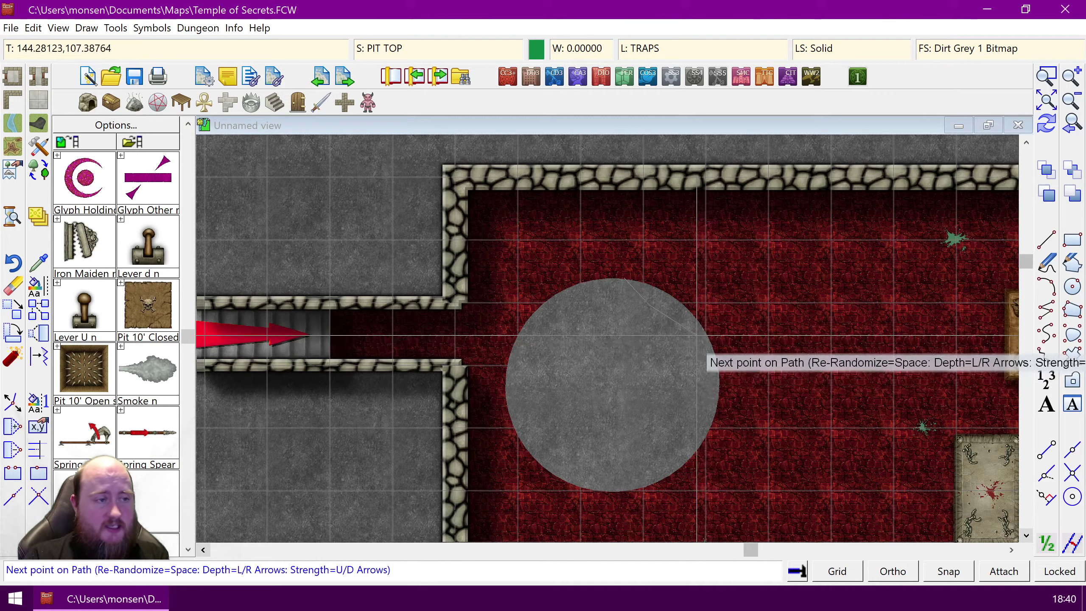
pyautogui.press('Right')
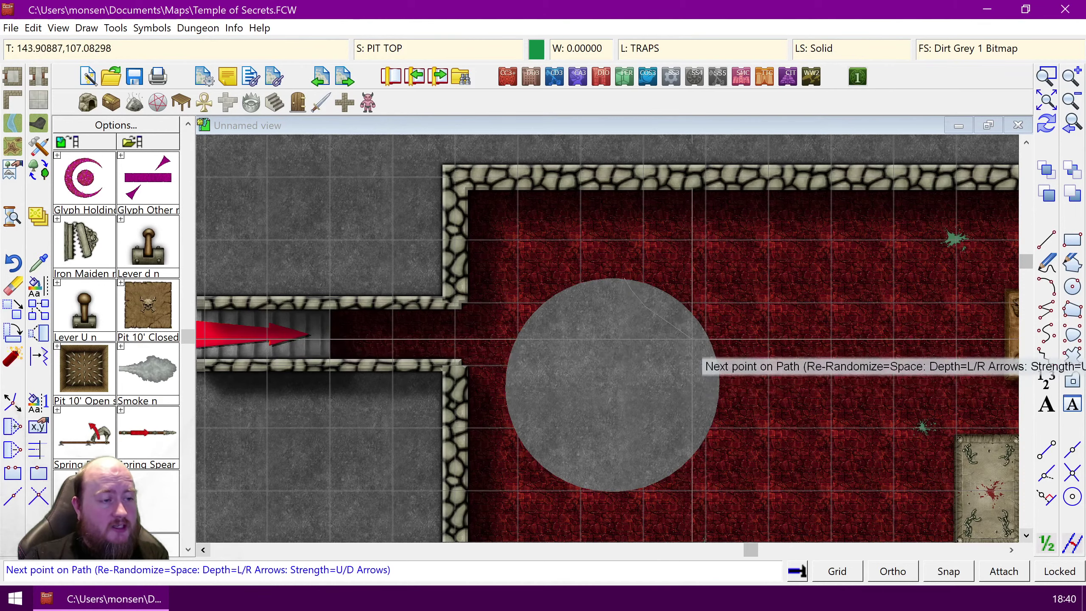
pyautogui.press('Right')
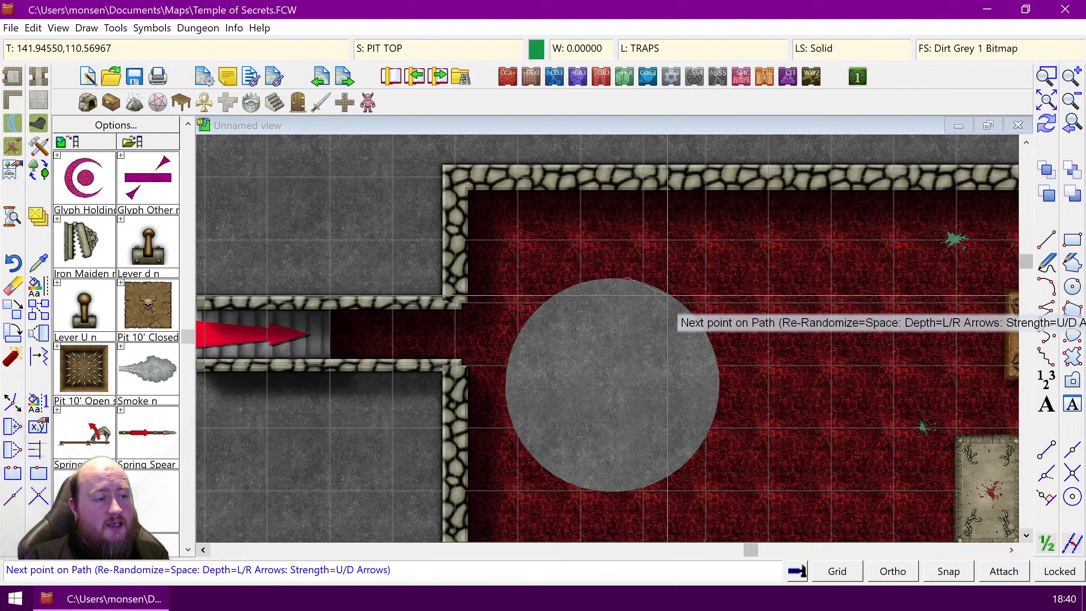
pyautogui.press('Right')
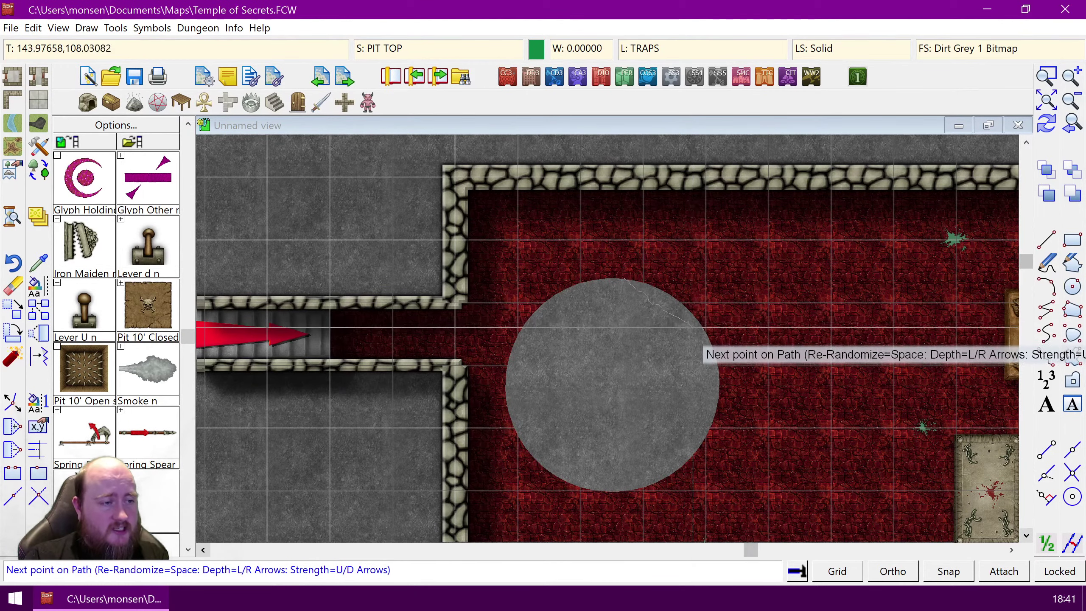
pyautogui.press('Up')
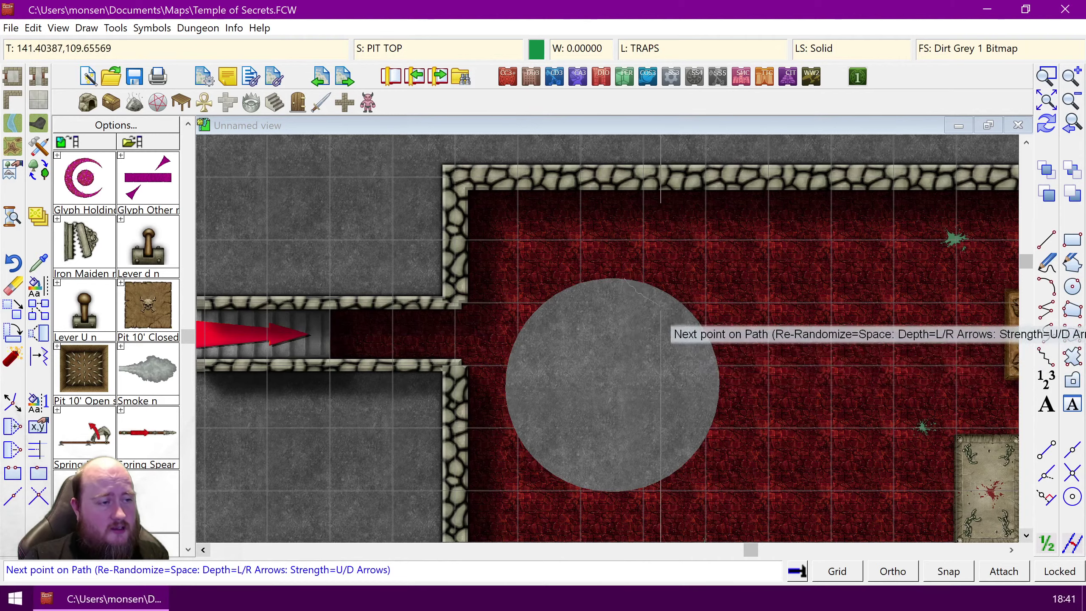
pyautogui.press('Up')
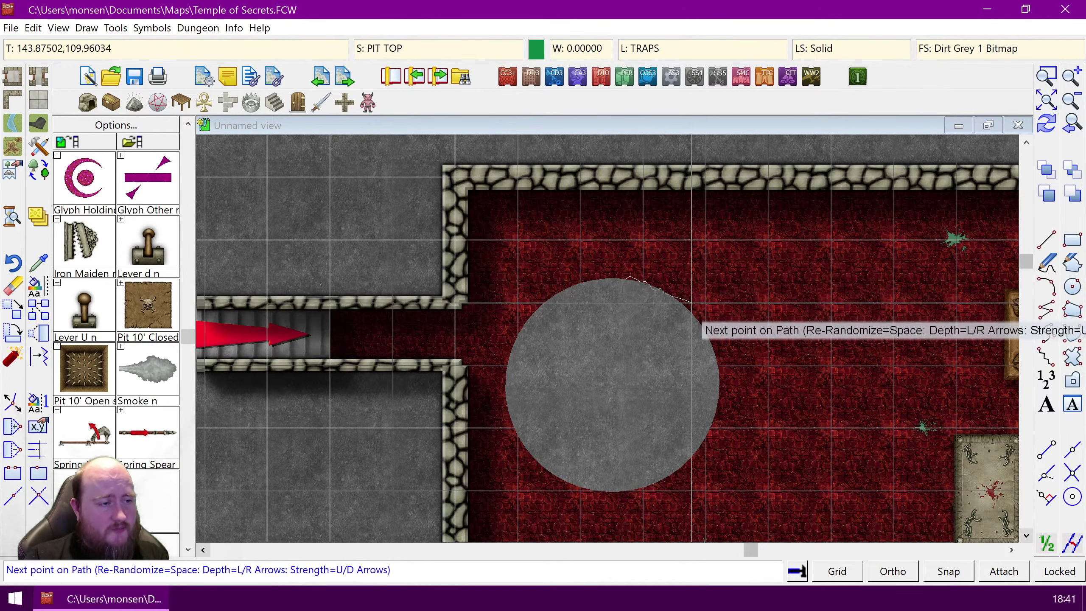
pyautogui.press('Up')
# Step: Trace the fractal outline clockwise along the guide circle's east side and around its southern edge
pyautogui.click(682, 298)
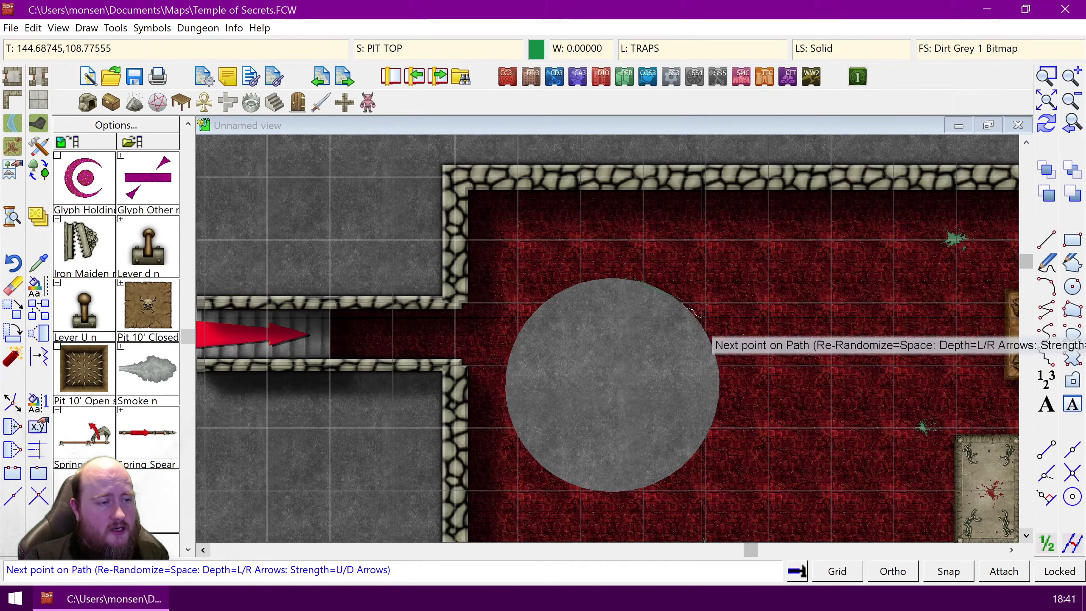
pyautogui.click(717, 342)
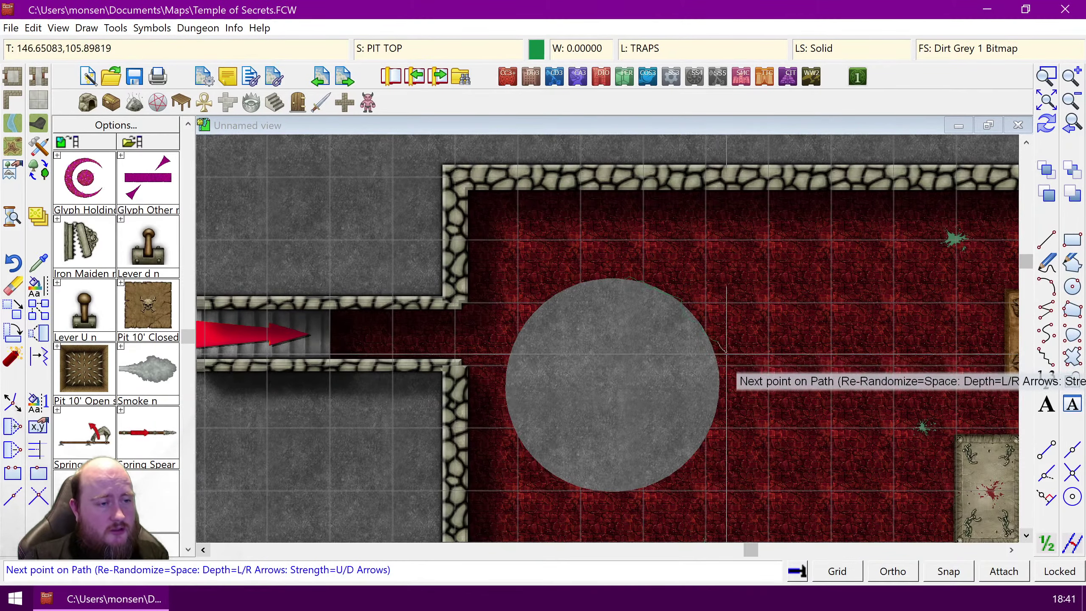
pyautogui.click(721, 404)
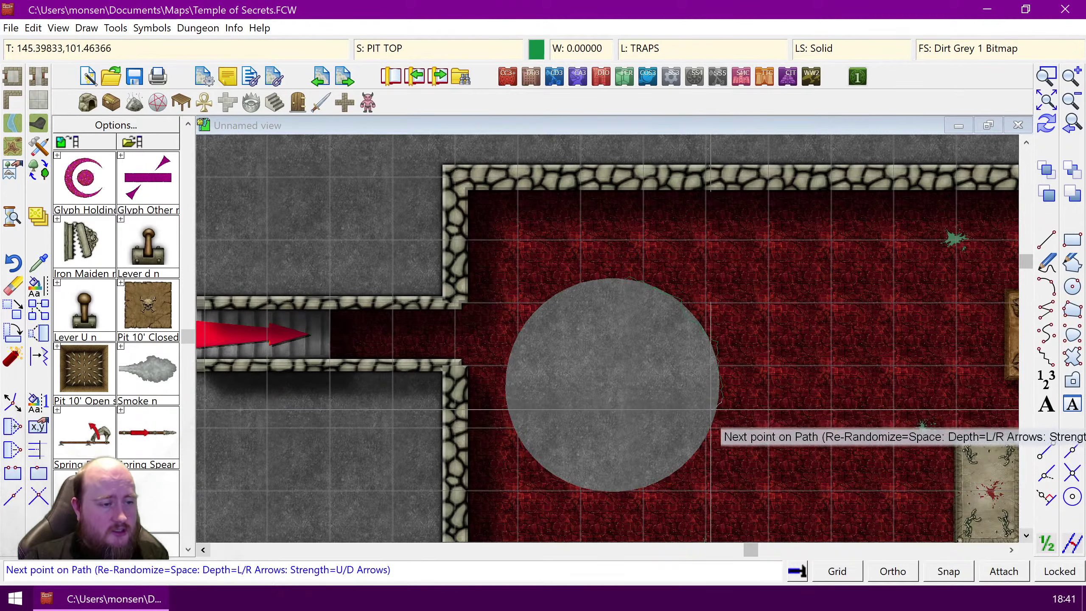
pyautogui.click(701, 446)
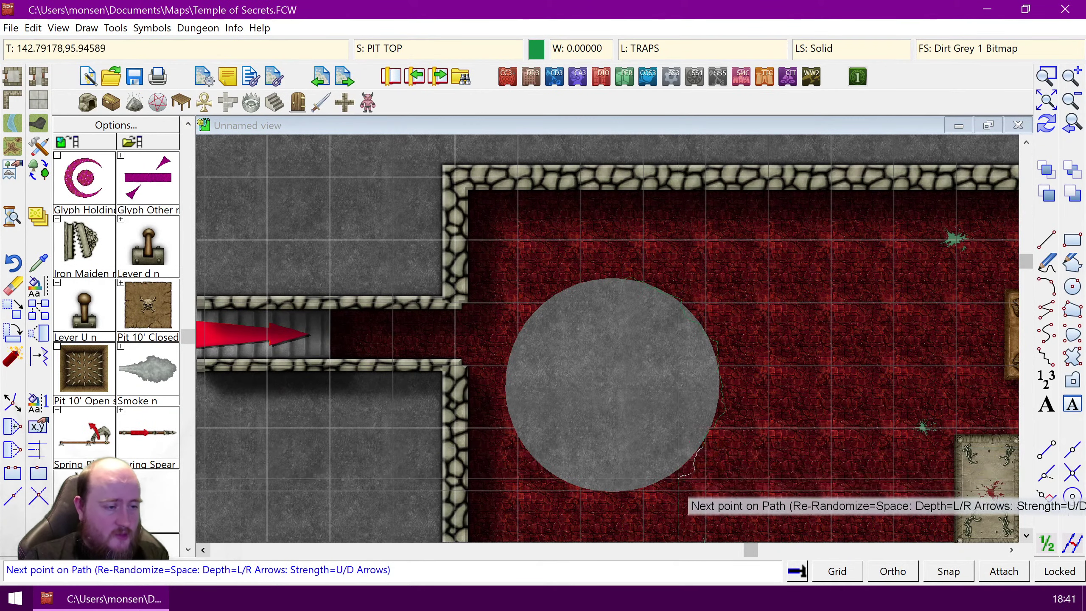
pyautogui.click(652, 486)
pyautogui.click(602, 492)
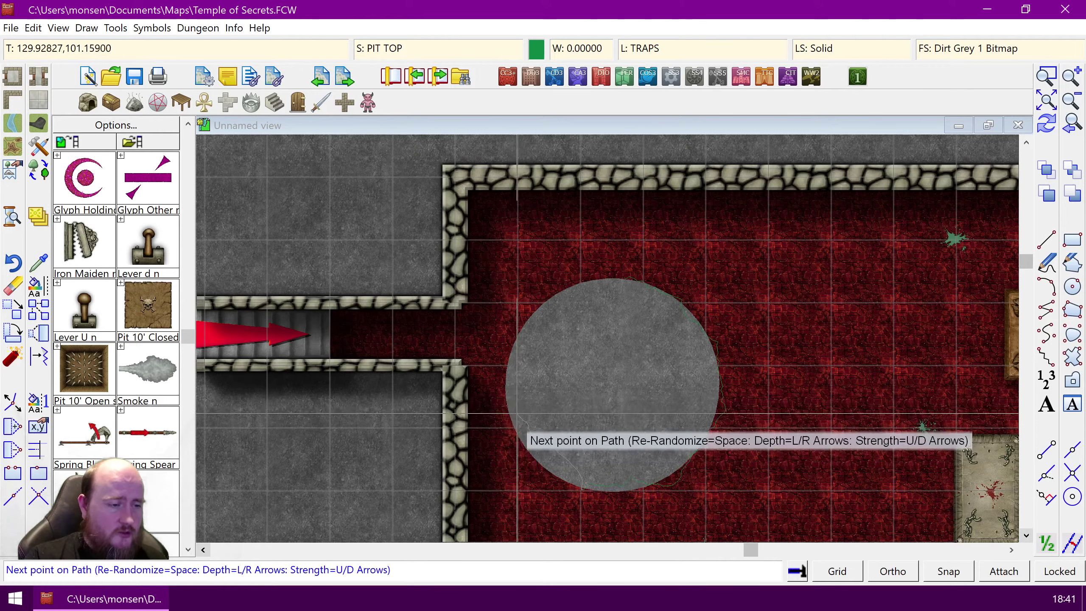
# Step: Re-randomize the southwest fractal segment, trace up the circle's west side to complete the rough pit polygon, and redraw the map
pyautogui.press('space')
pyautogui.press('space')
pyautogui.press('space')
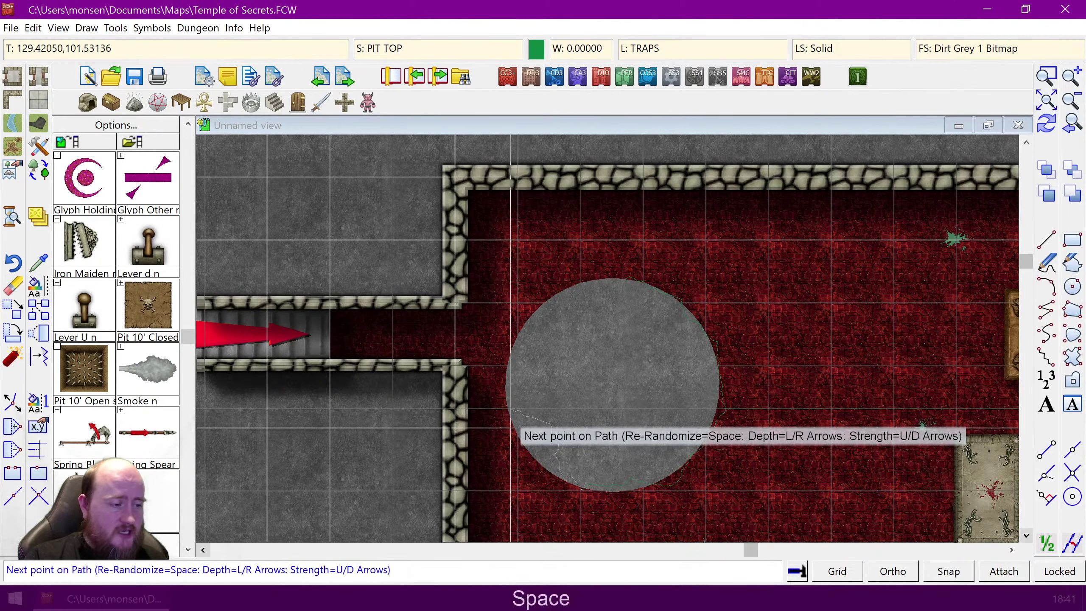
pyautogui.press('space')
pyautogui.press('space')
pyautogui.press('space')
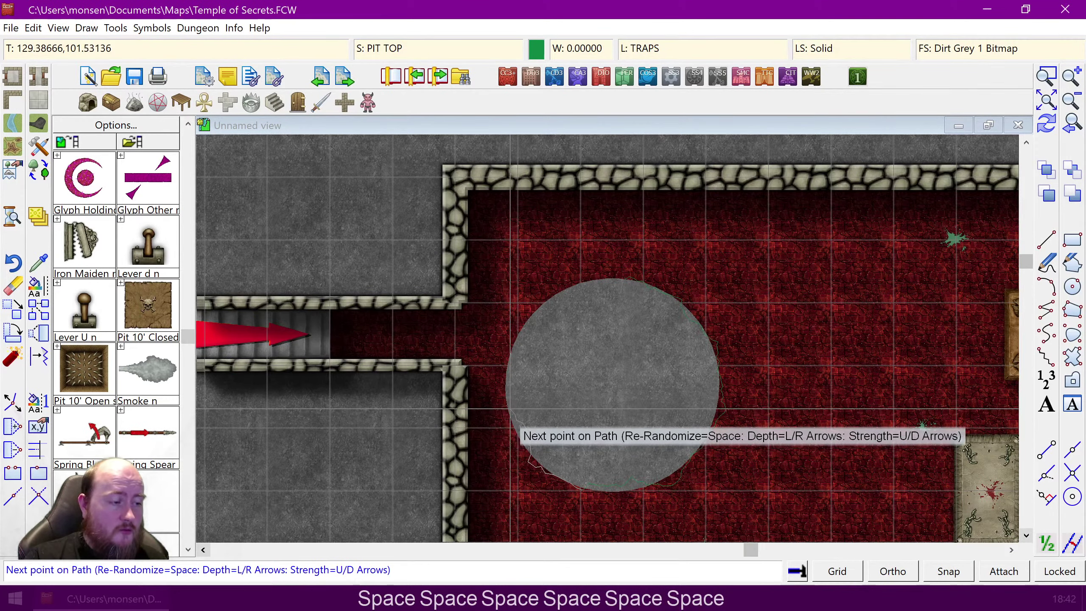
pyautogui.click(504, 408)
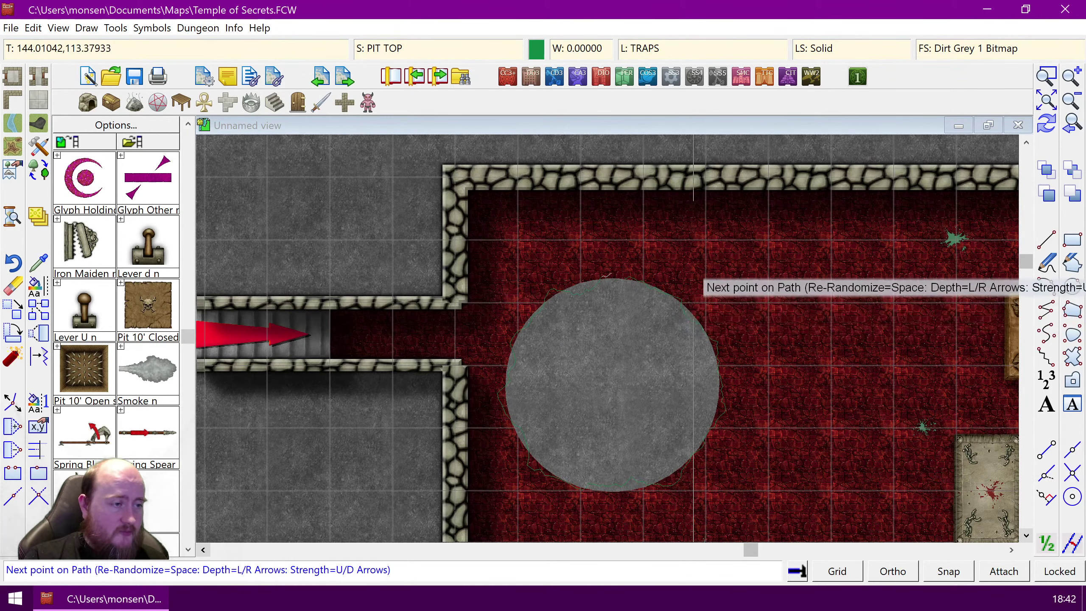
pyautogui.rightClick(692, 261)
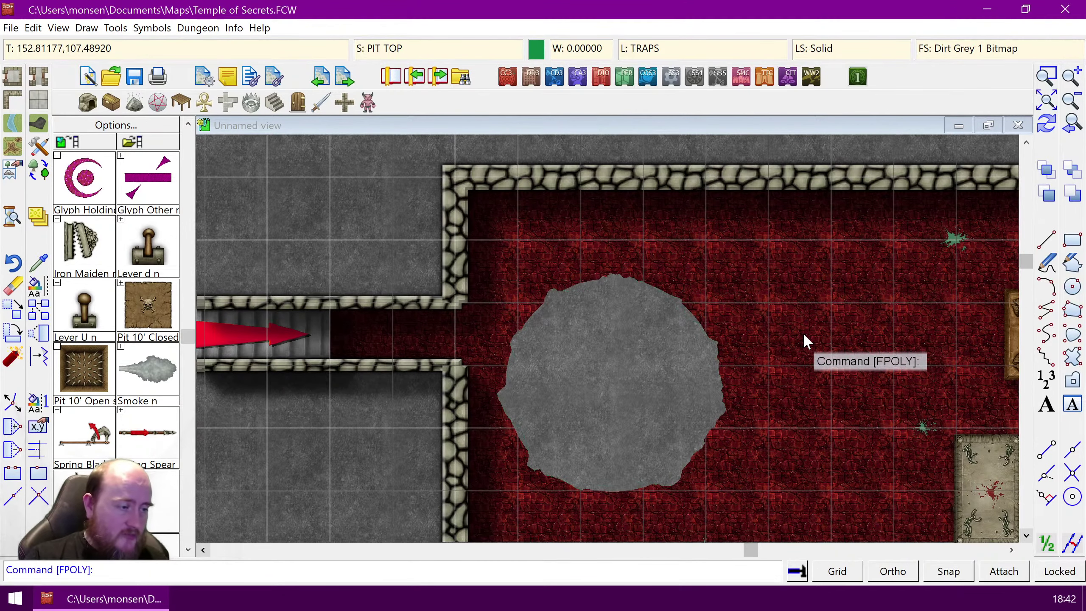
pyautogui.hotkey('ctrl', 'r')
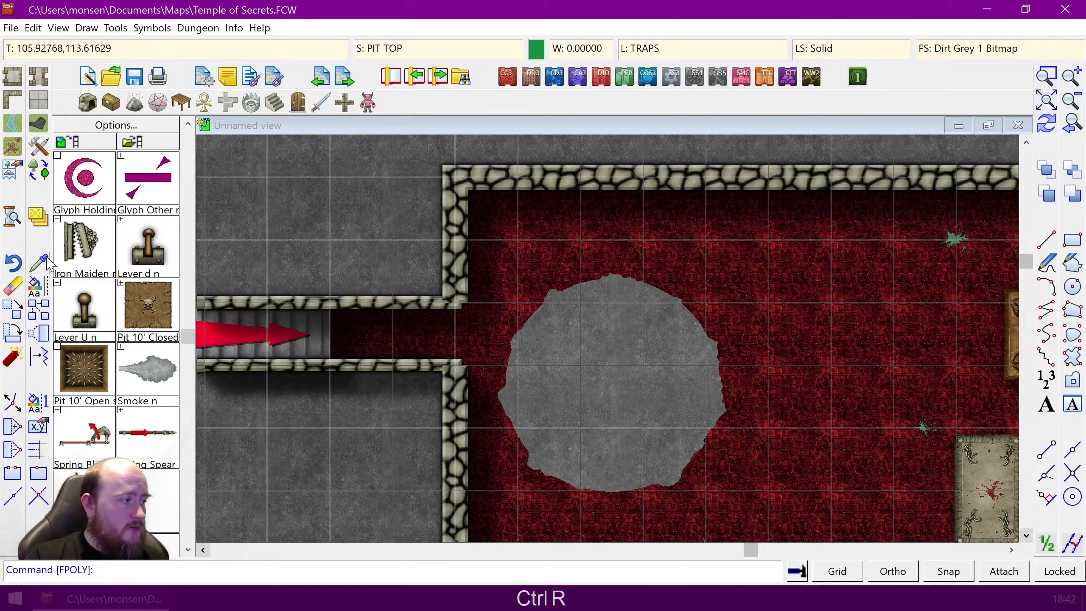
# Step: Erase the smooth guide circle beneath the rough pit polygon
pyautogui.click(21, 285)
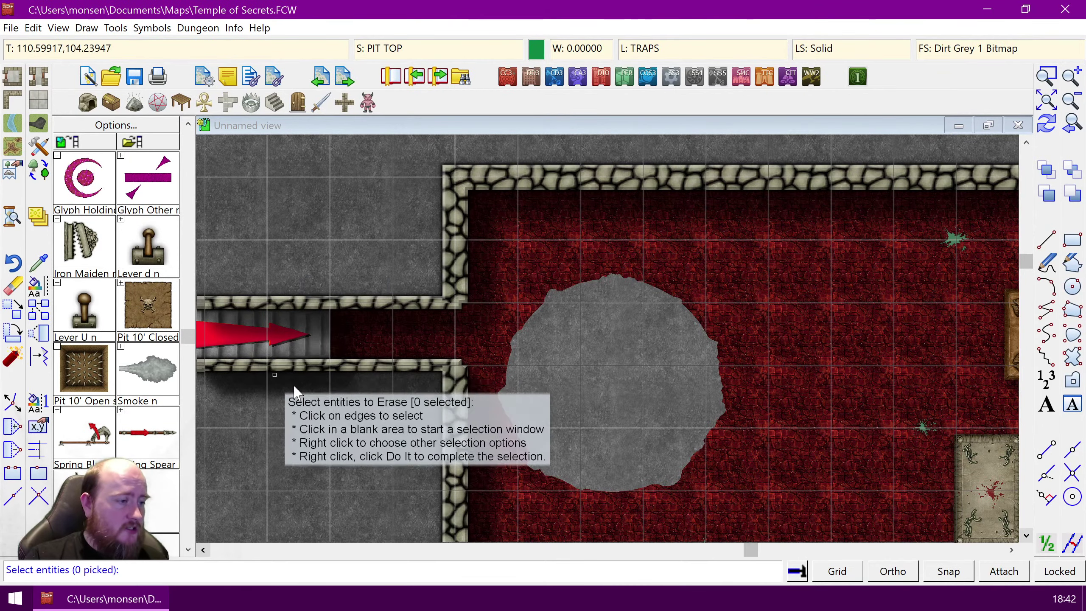
pyautogui.click(506, 368)
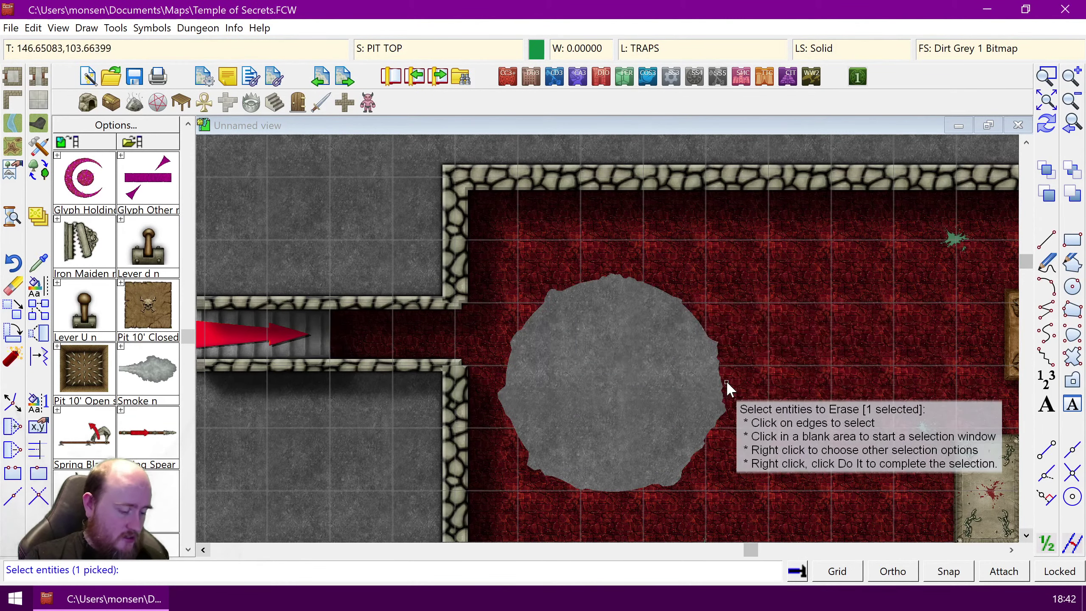
pyautogui.rightClick(738, 392)
pyautogui.press('d')
pyautogui.press('ctrl')
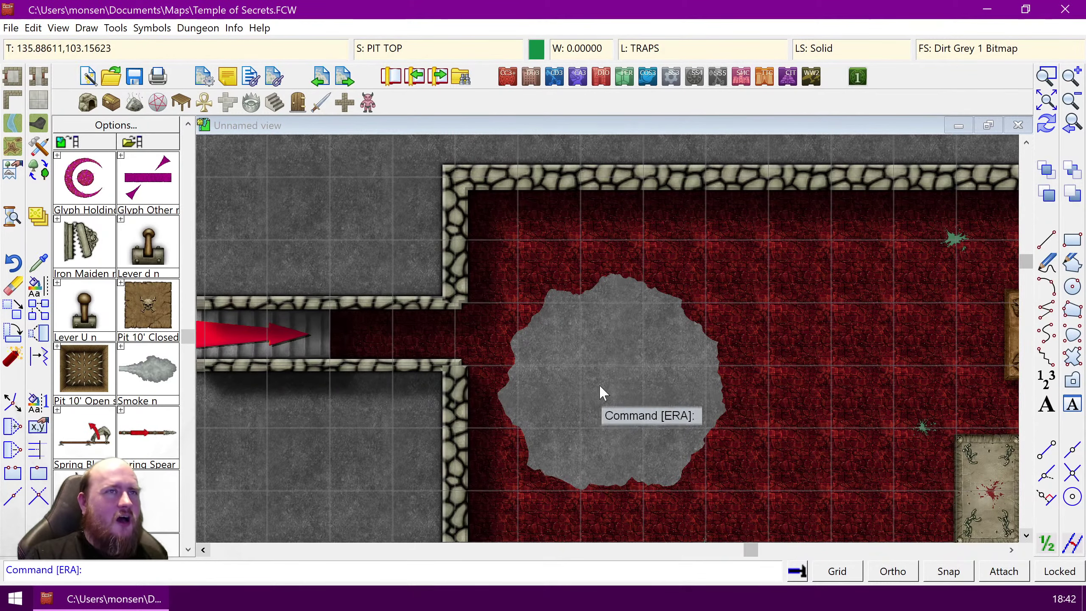
# Step: Add a drawing sheet named PIT BOTTOM directly after PIT TOP and keep it as the current sheet
pyautogui.click(396, 50)
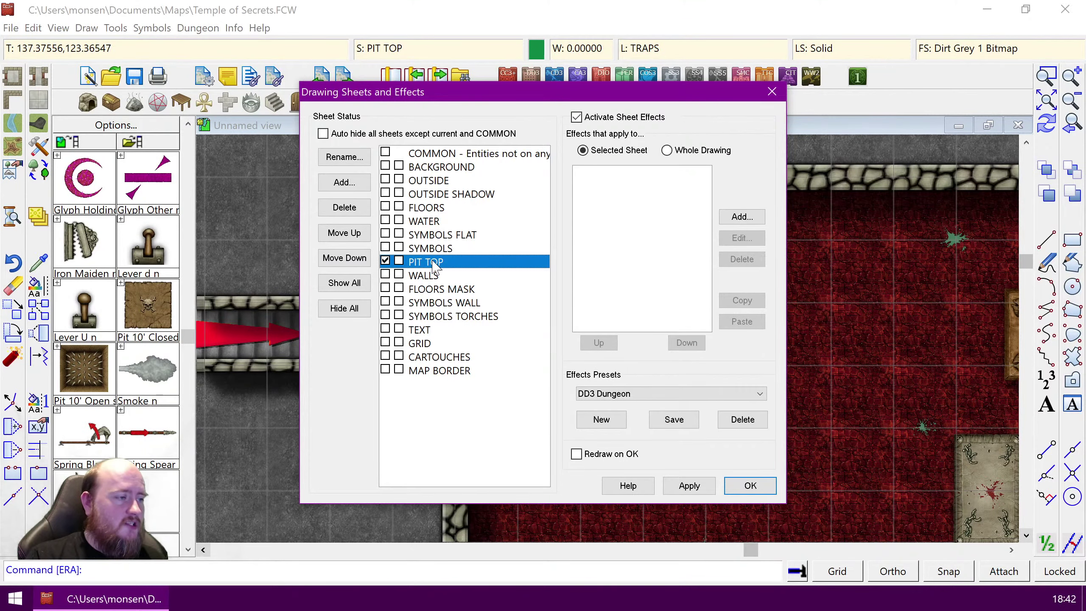
pyautogui.click(344, 182)
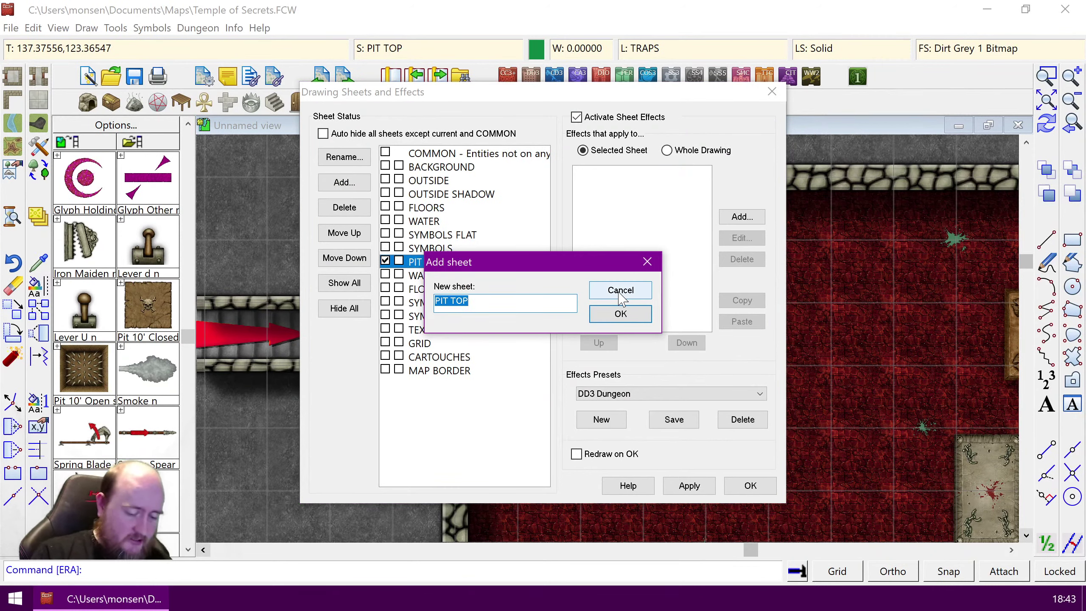
pyautogui.press('Right')
pyautogui.press('Right')
pyautogui.press('BackSpace')
pyautogui.press('BackSpace')
pyautogui.press('BackSpace')
pyautogui.write('BO')
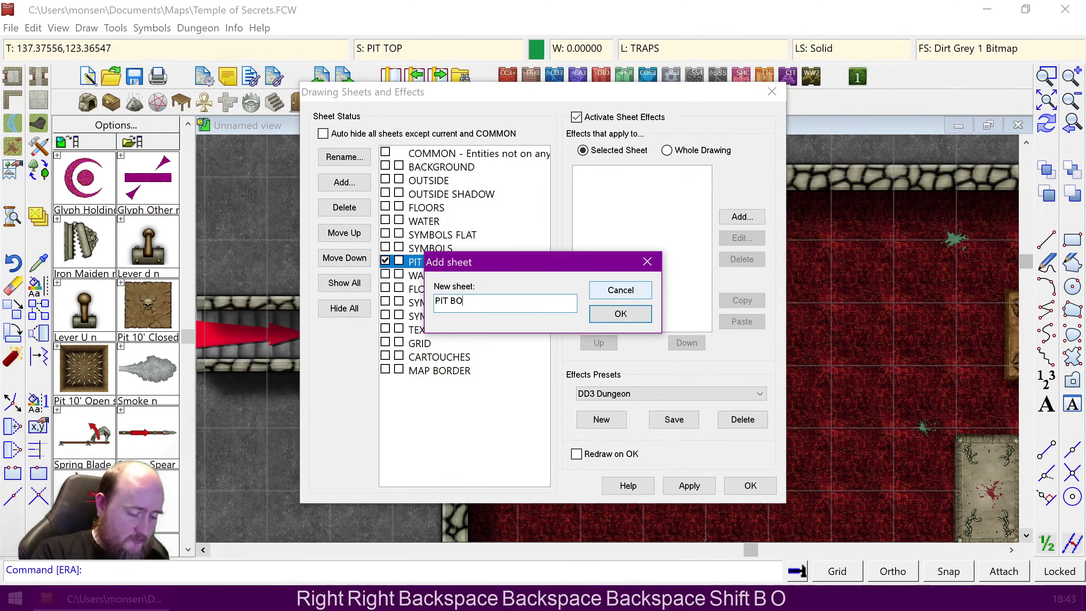
pyautogui.write('TTOM')
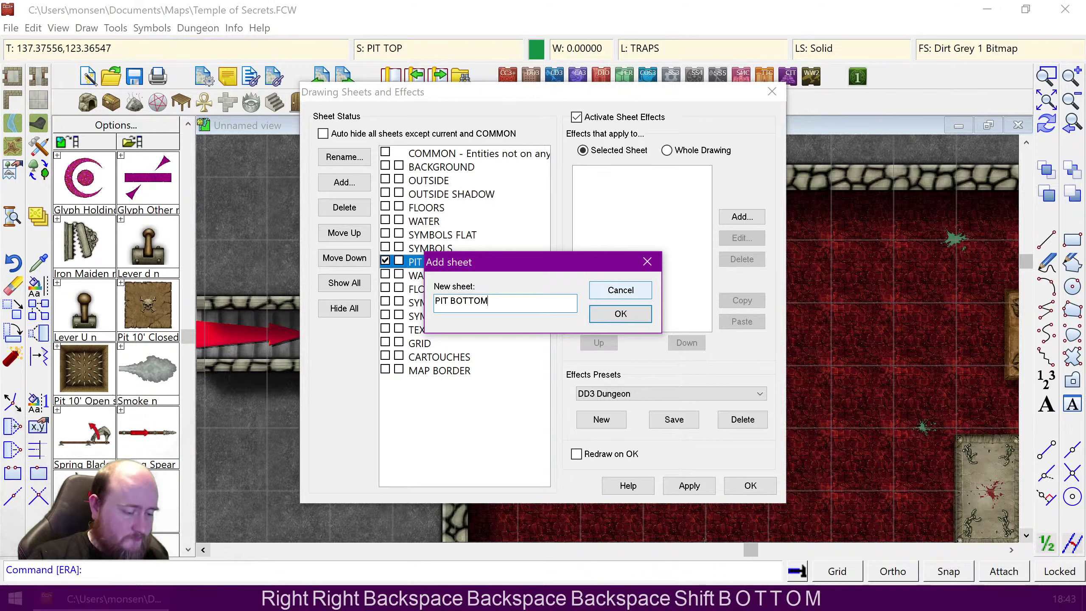
pyautogui.click(611, 321)
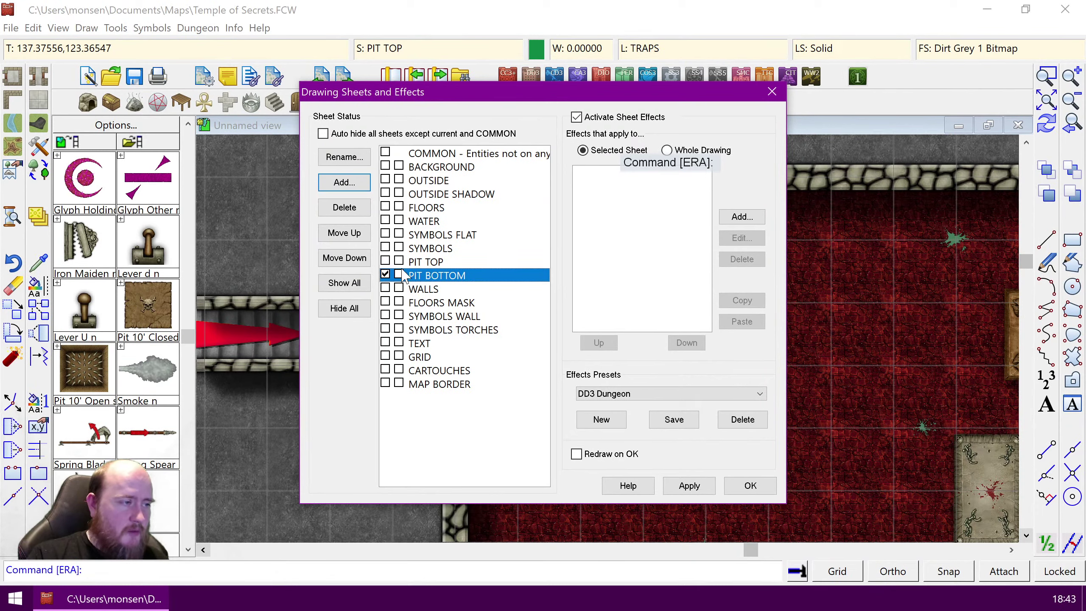
pyautogui.click(752, 487)
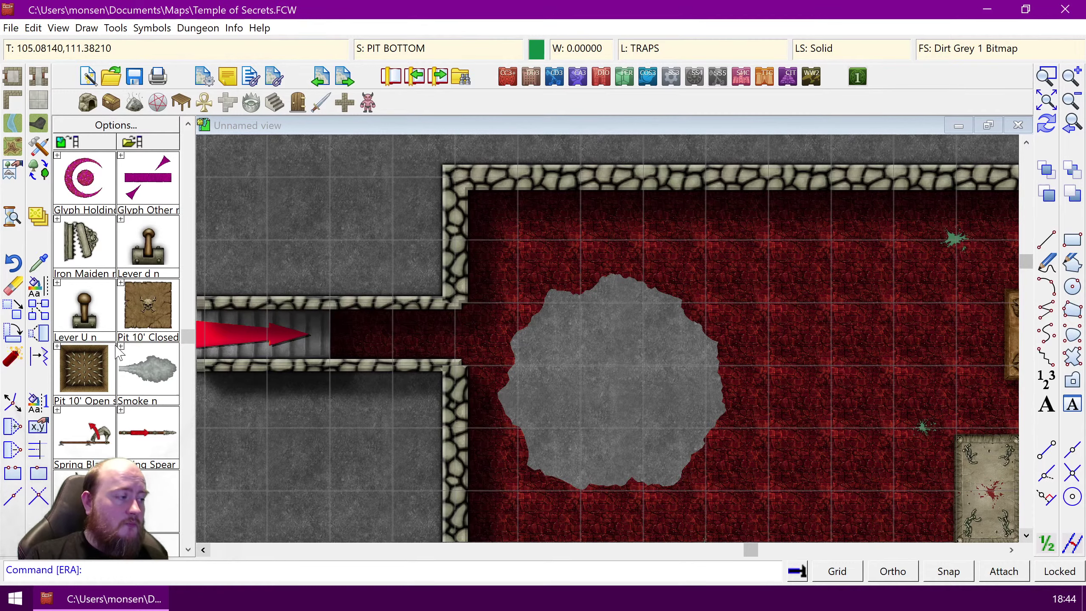
# Step: Copy the rough grey pit polygon, scaling the copy down and centring it inside the original outline
pyautogui.click(38, 310)
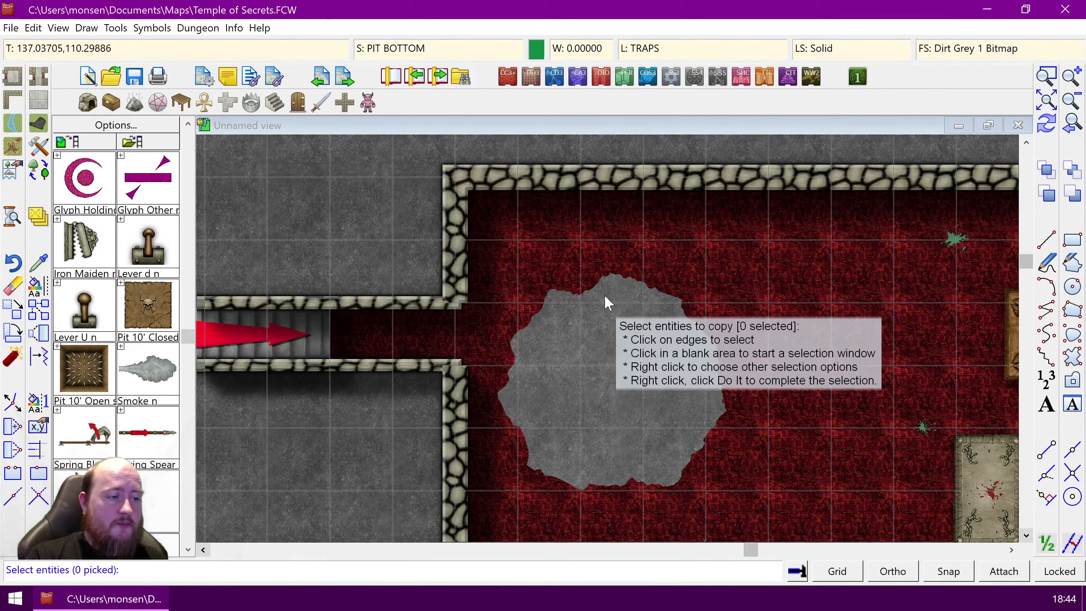
pyautogui.click(595, 285)
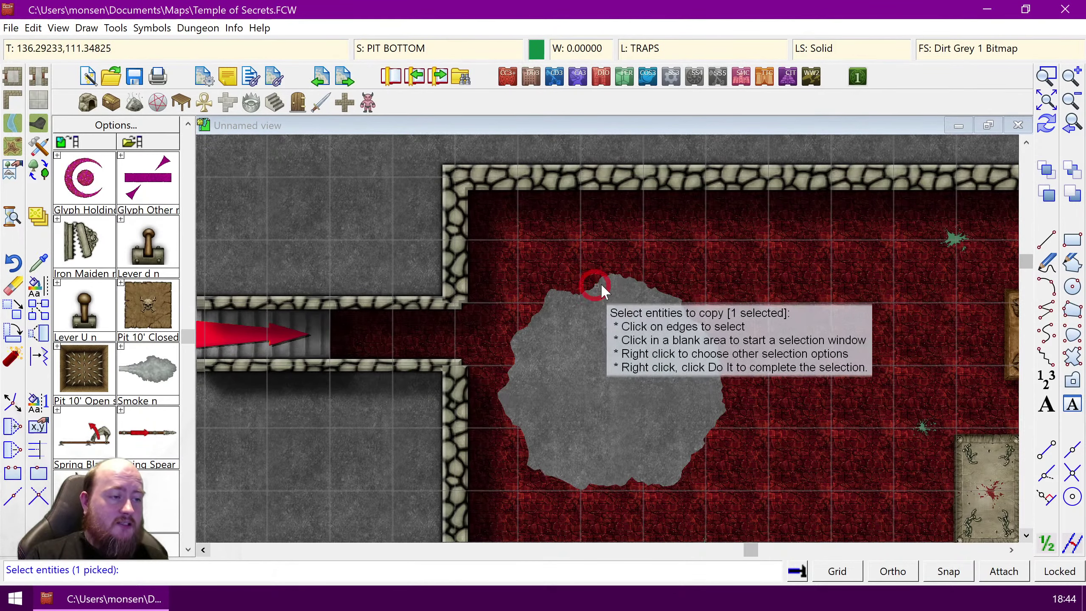
pyautogui.rightClick(743, 290)
pyautogui.press('d')
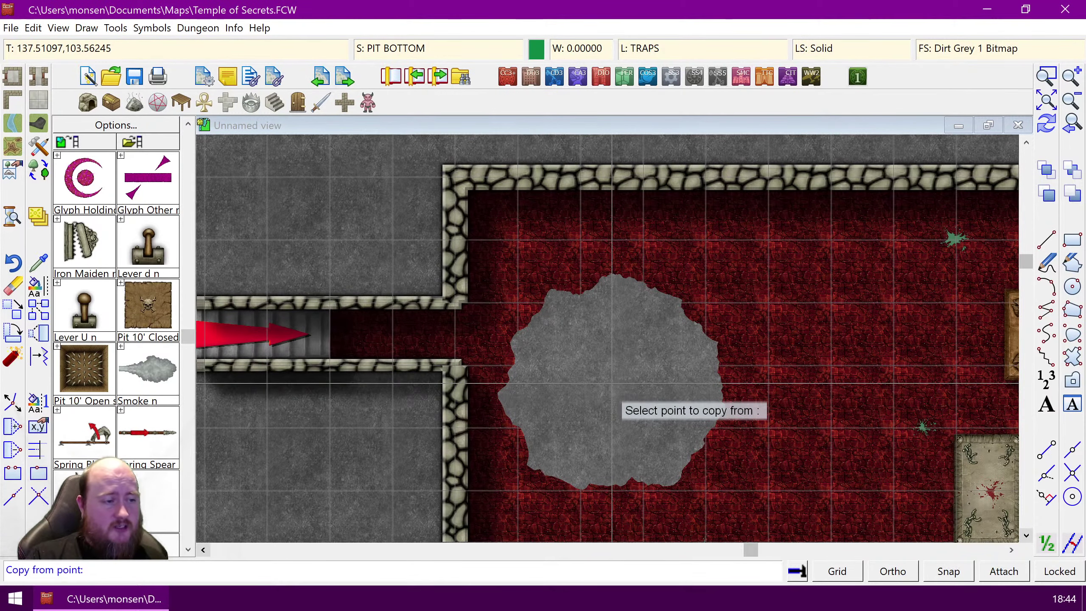
pyautogui.click(613, 398)
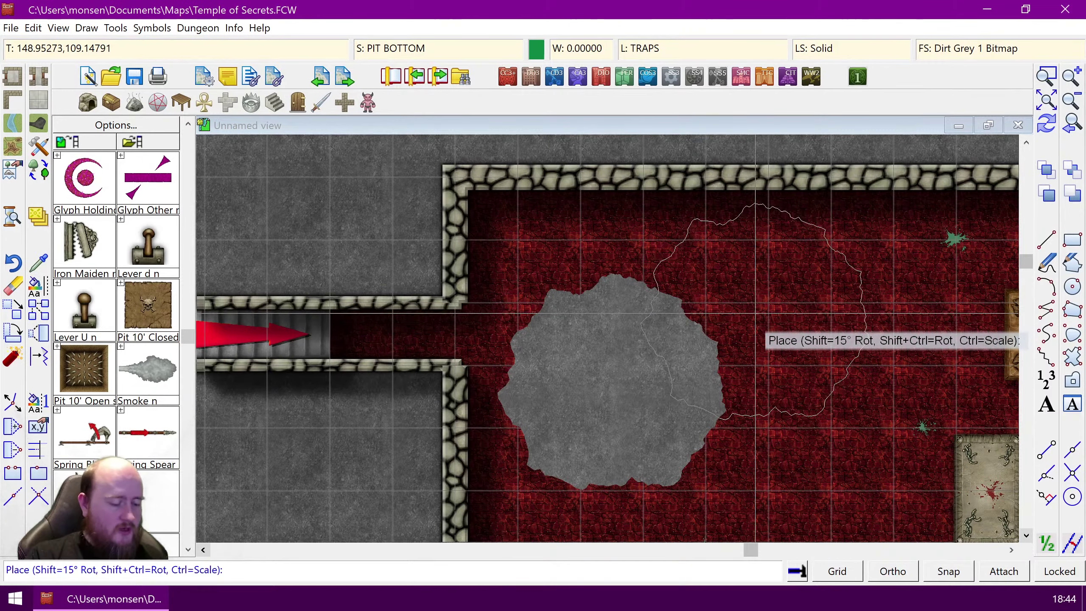
pyautogui.press('ctrl')
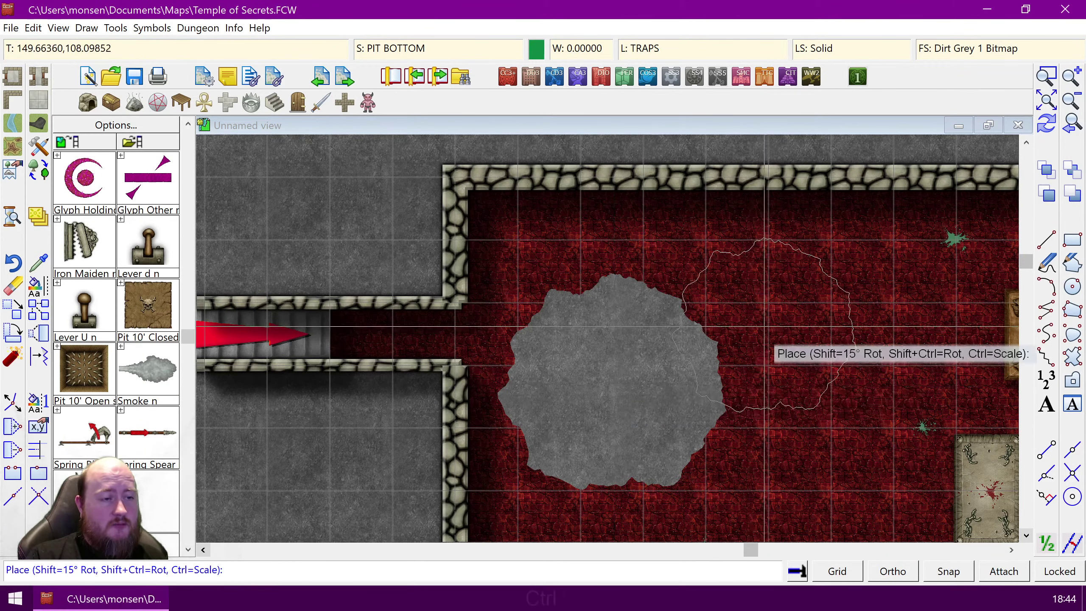
pyautogui.press('ctrl')
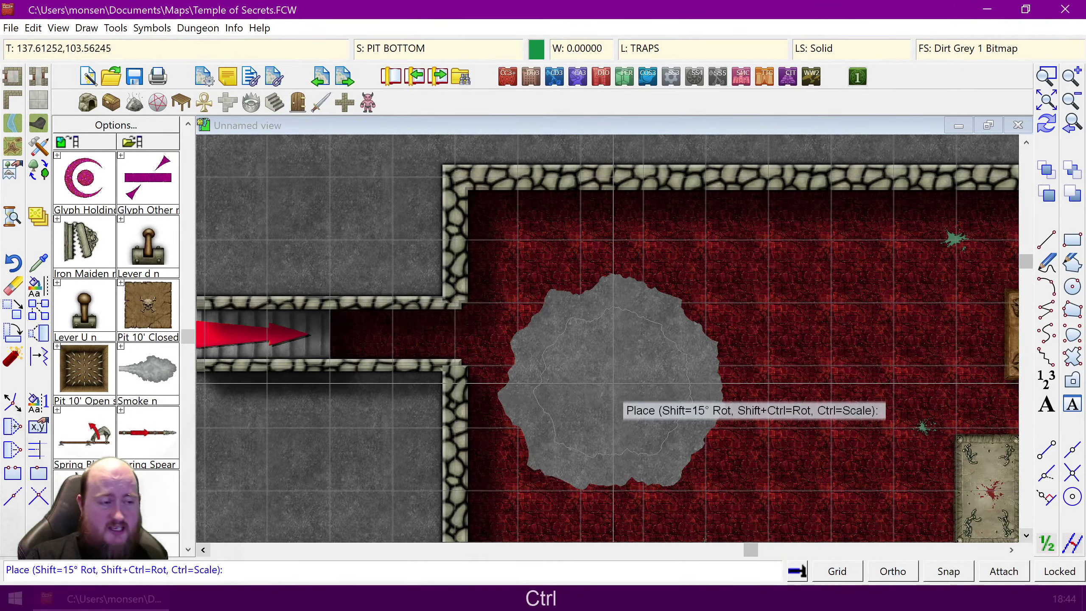
pyautogui.press('ctrl')
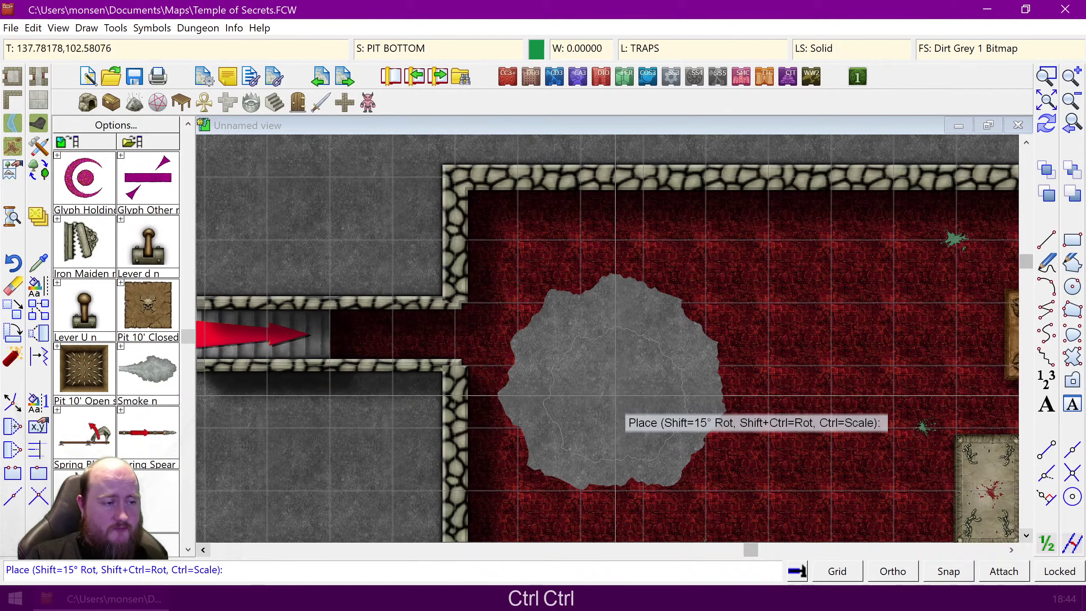
pyautogui.press('ctrl')
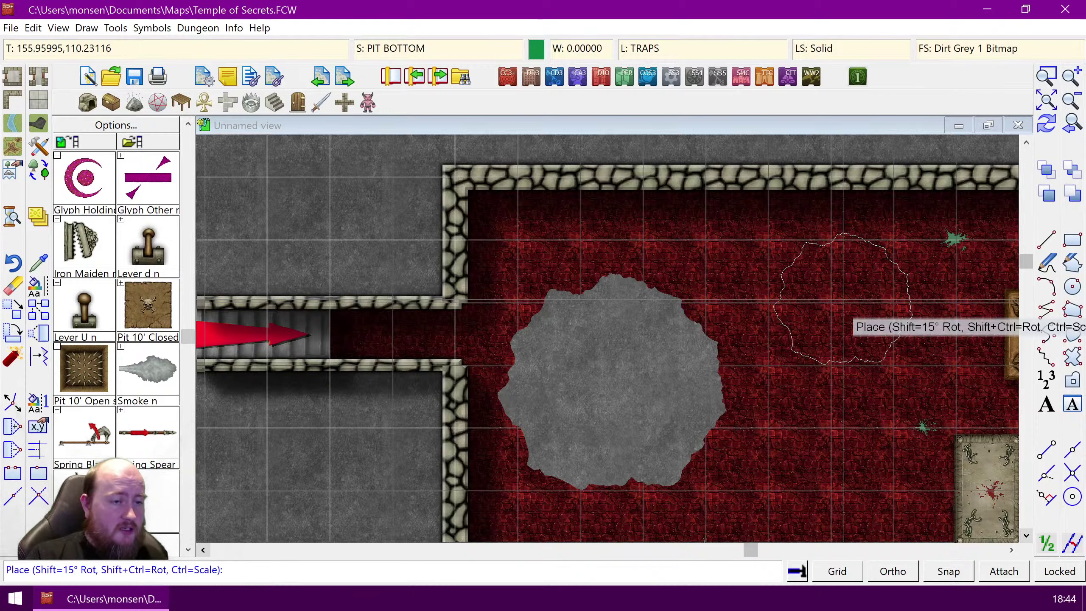
pyautogui.rightClick(843, 299)
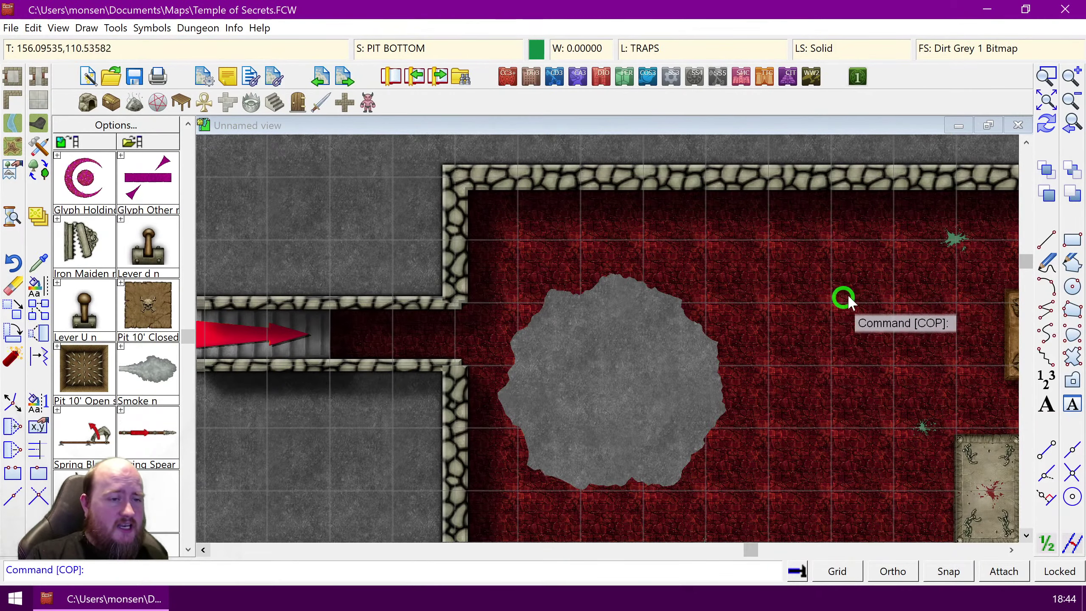
# Step: Change the fill style of the smaller inner pit polygon to Dirt Grey 4 Bitmap and redraw the map
pyautogui.click(38, 286)
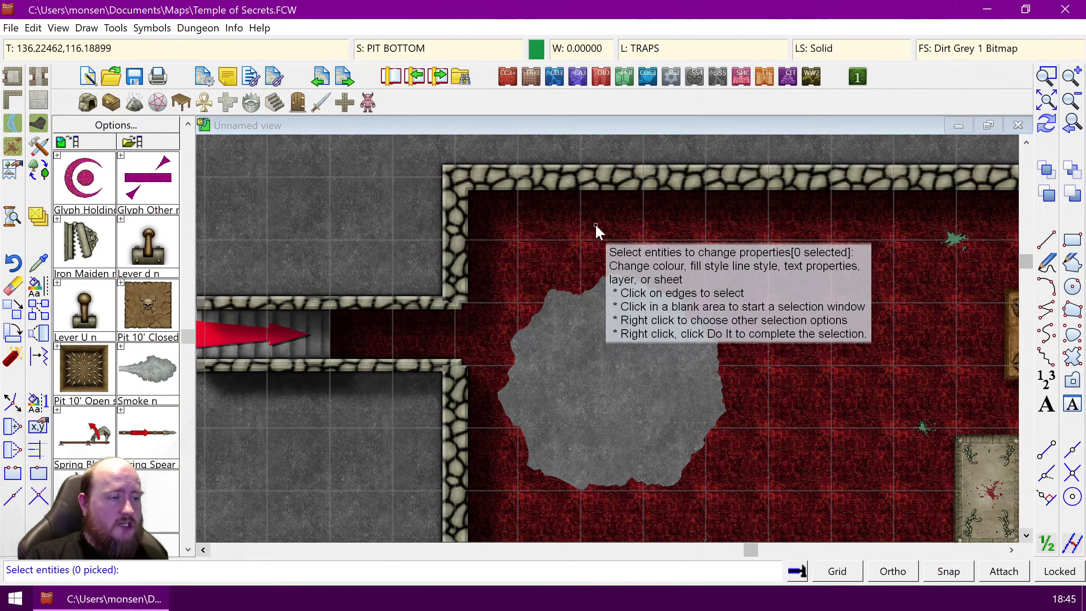
pyautogui.click(791, 292)
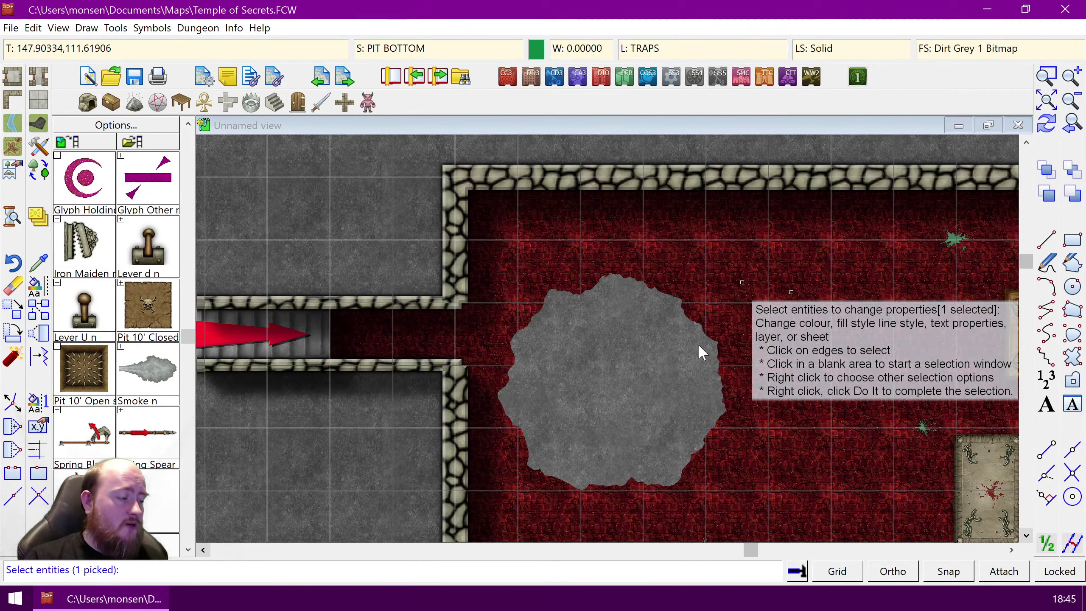
pyautogui.hotkey('ctrl', 'shift', 'l')
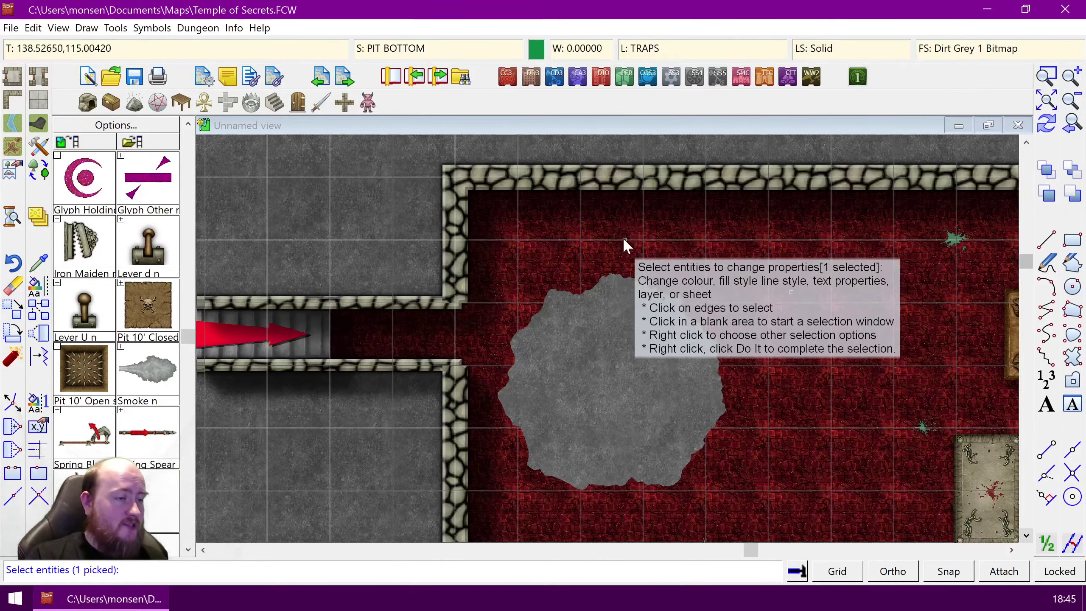
pyautogui.rightClick(650, 221)
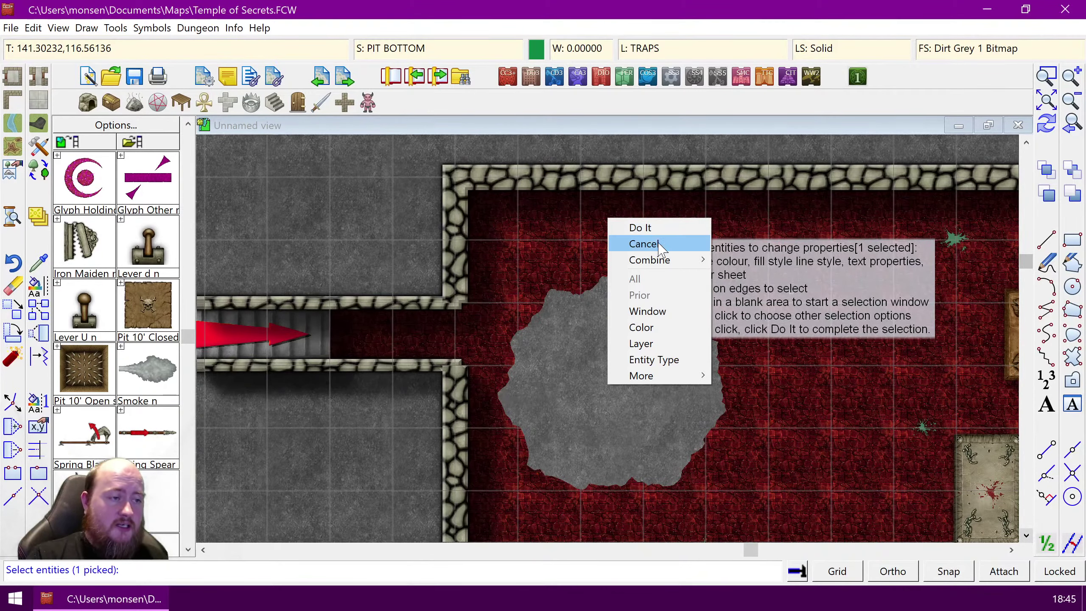
pyautogui.click(643, 224)
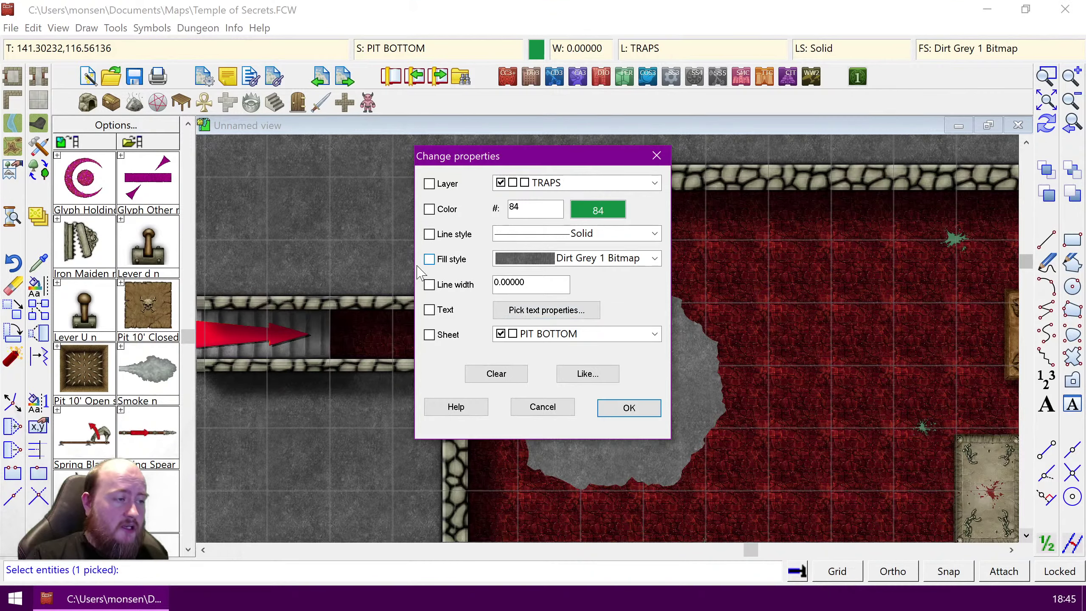
pyautogui.click(429, 259)
pyautogui.click(654, 258)
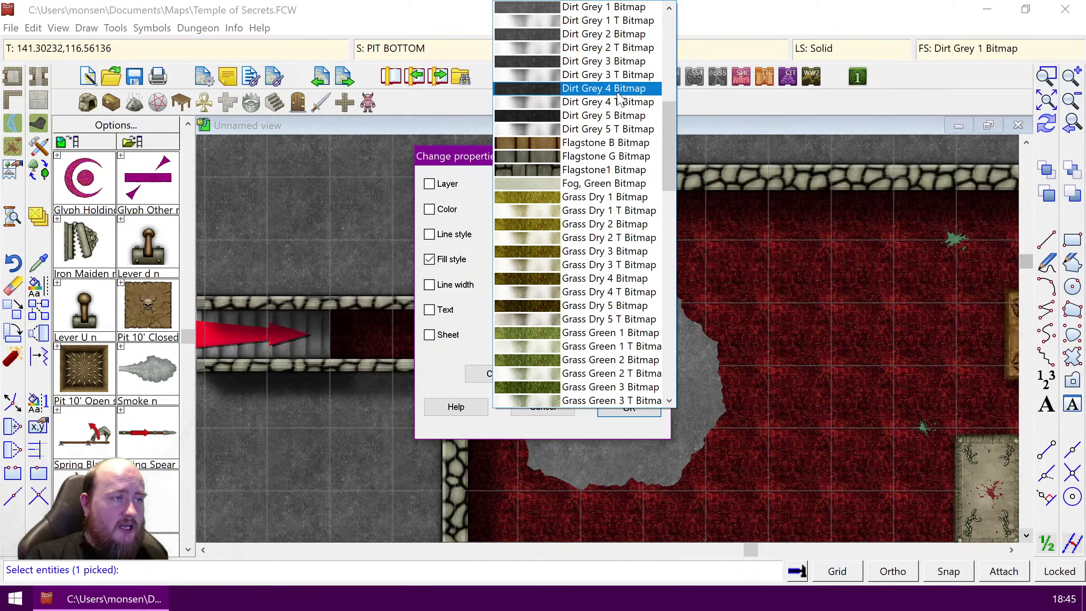
pyautogui.click(607, 88)
pyautogui.click(615, 408)
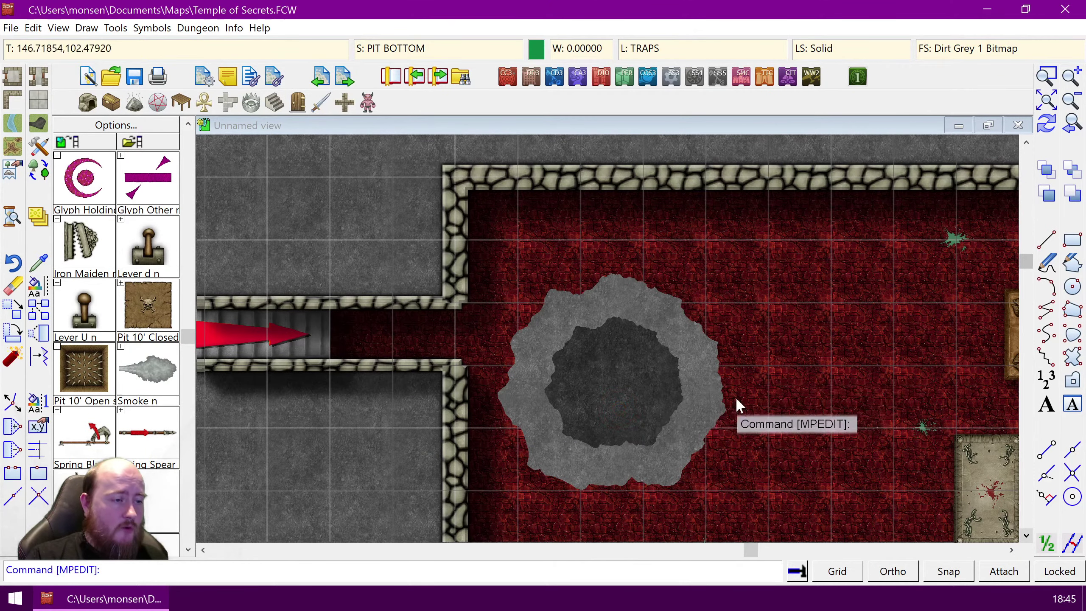
pyautogui.hotkey('ctrl', 'r')
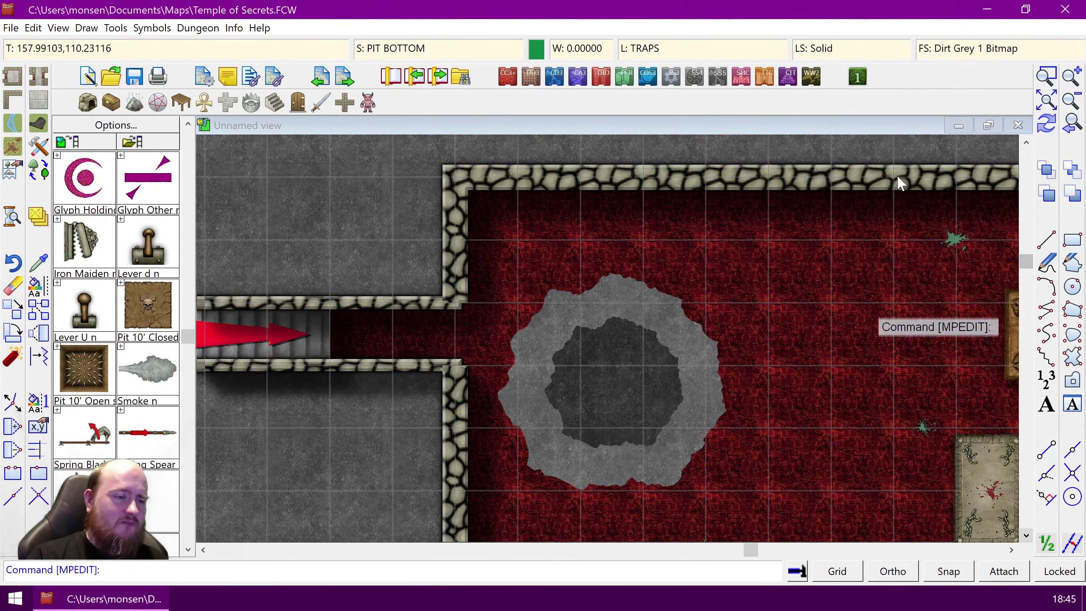
# Step: Add a current drawing sheet named PIT WALLS and order it between PIT TOP and PIT BOTTOM
pyautogui.click(1047, 78)
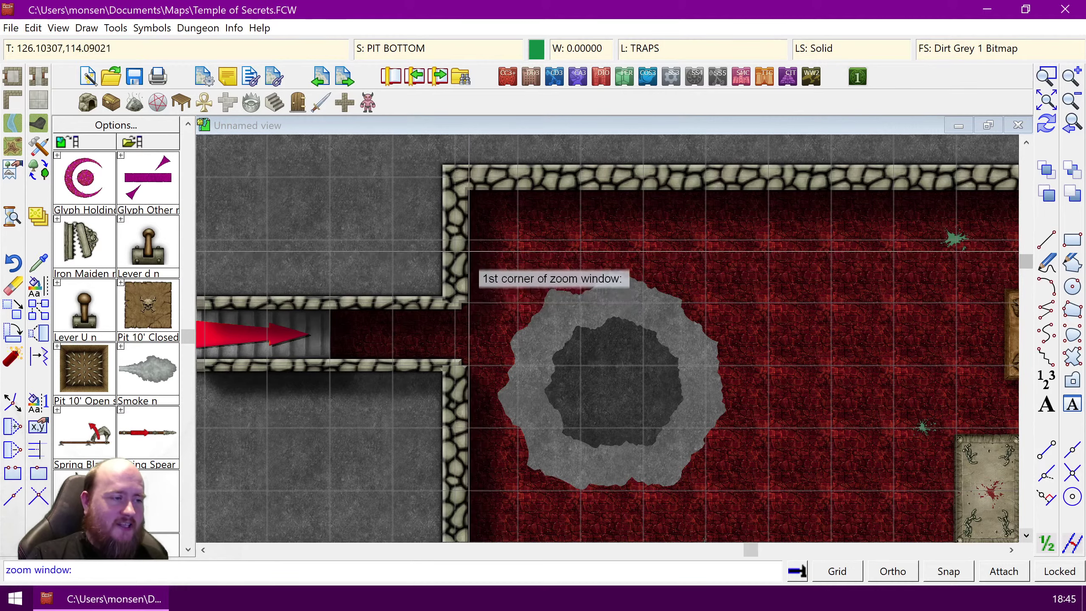
pyautogui.click(492, 261)
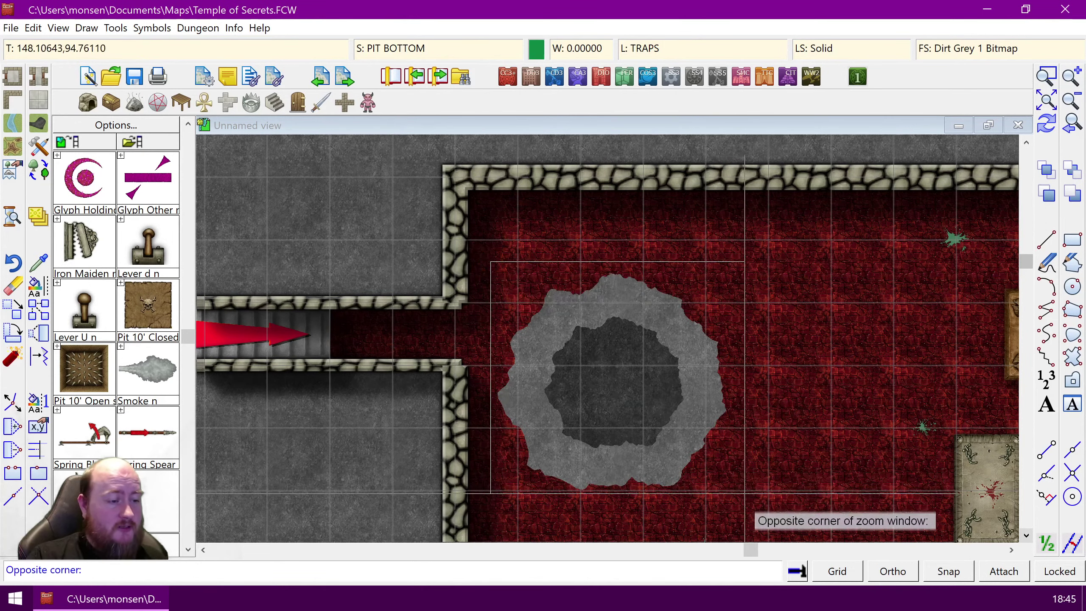
pyautogui.click(808, 501)
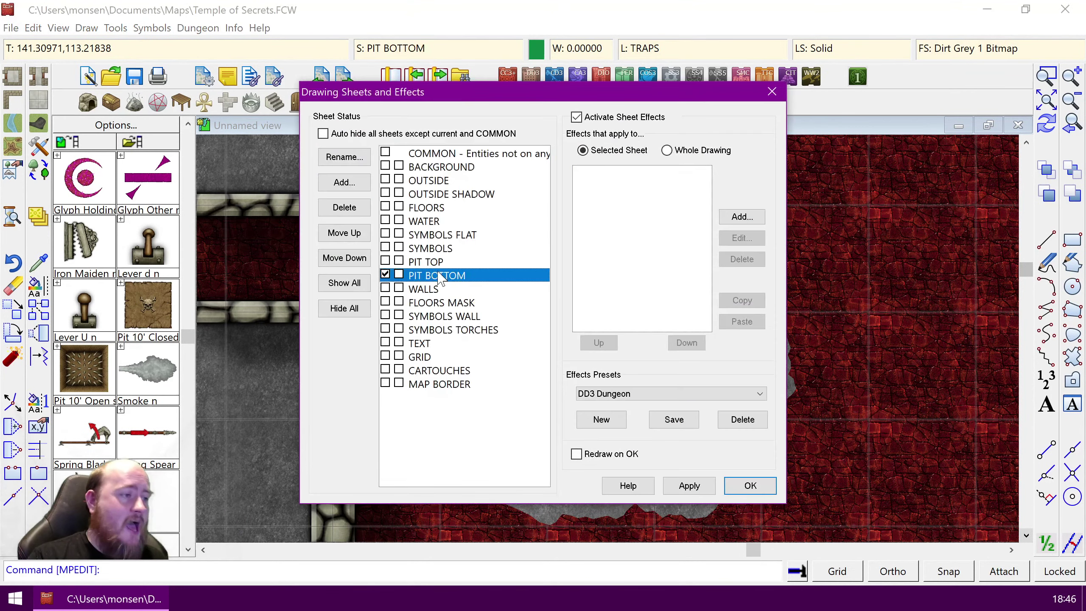
pyautogui.click(344, 183)
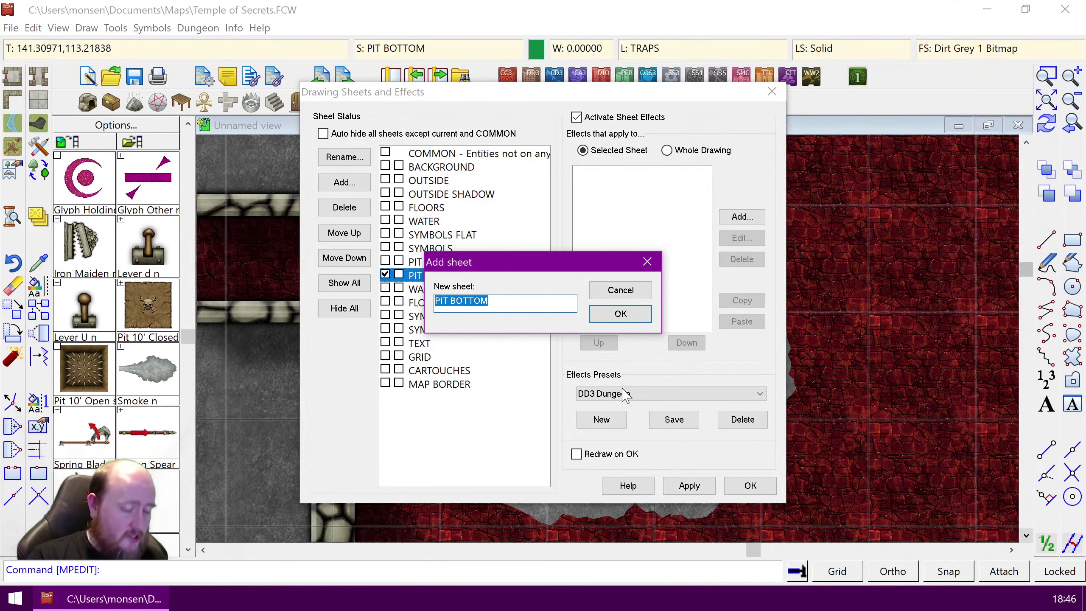
pyautogui.press('End')
pyautogui.press('BackSpace')
pyautogui.press('BackSpace')
pyautogui.press('BackSpace')
pyautogui.press('BackSpace')
pyautogui.press('BackSpace')
pyautogui.press('BackSpace')
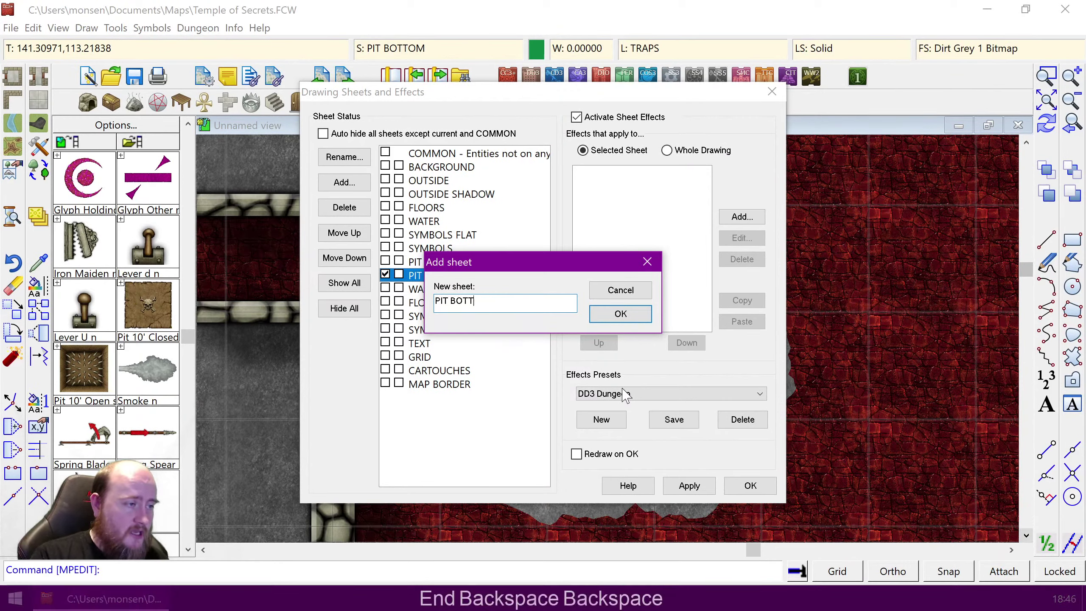
pyautogui.write('WALLS')
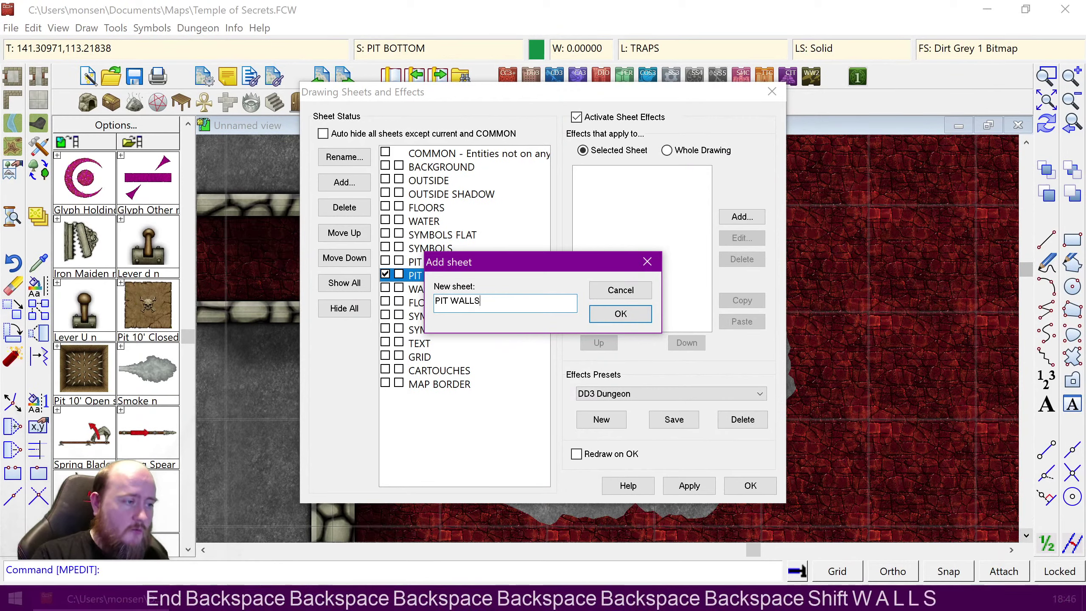
pyautogui.click(626, 317)
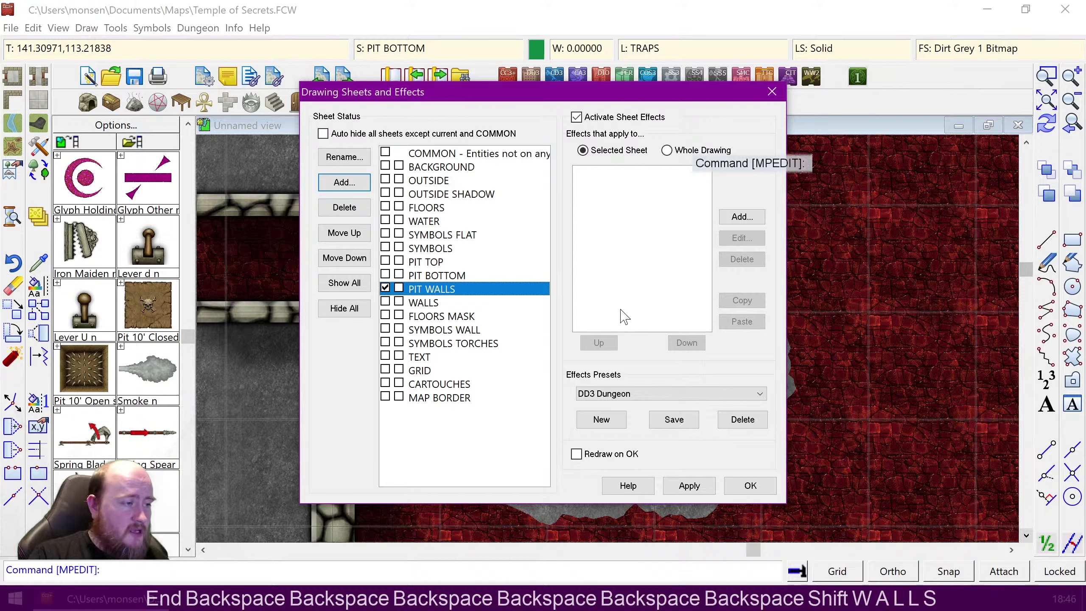
pyautogui.click(348, 236)
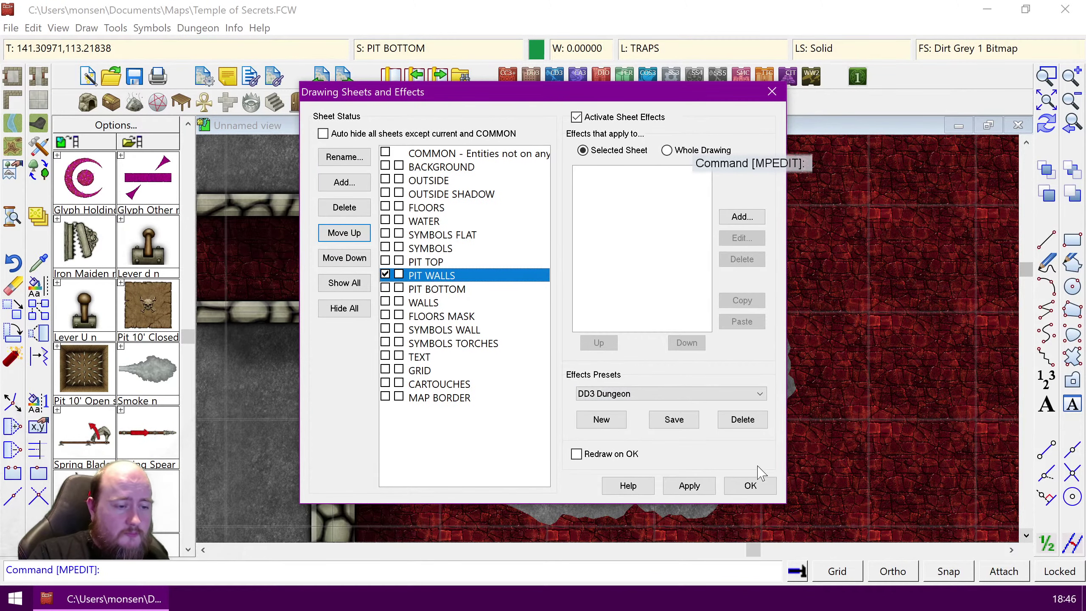
pyautogui.click(750, 486)
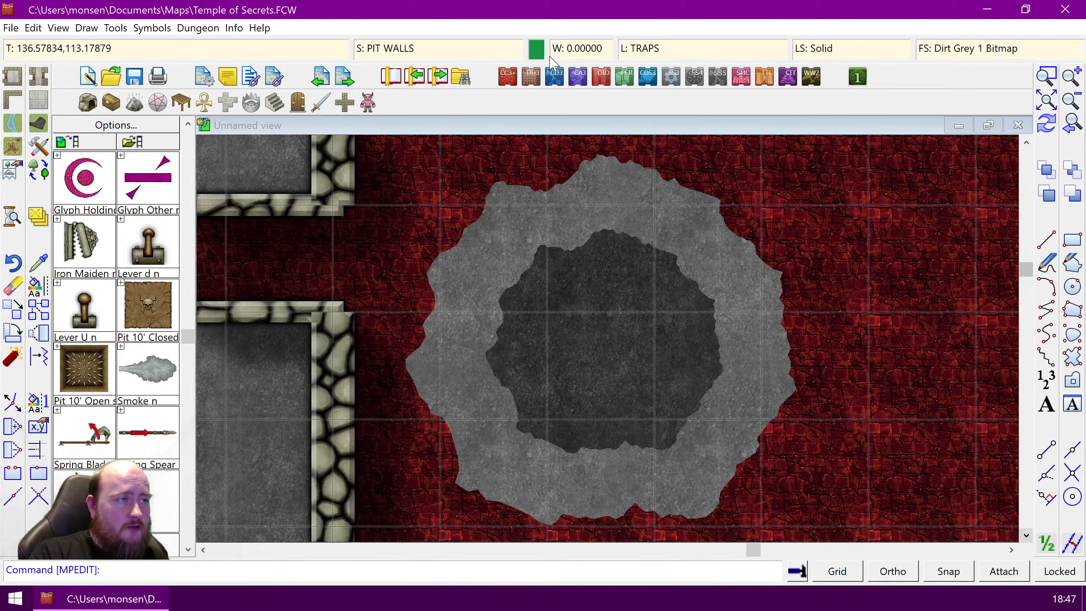
# Step: Set the current drawing colour to black (color 0) and the fill style to the Solid brush pattern
pyautogui.click(536, 49)
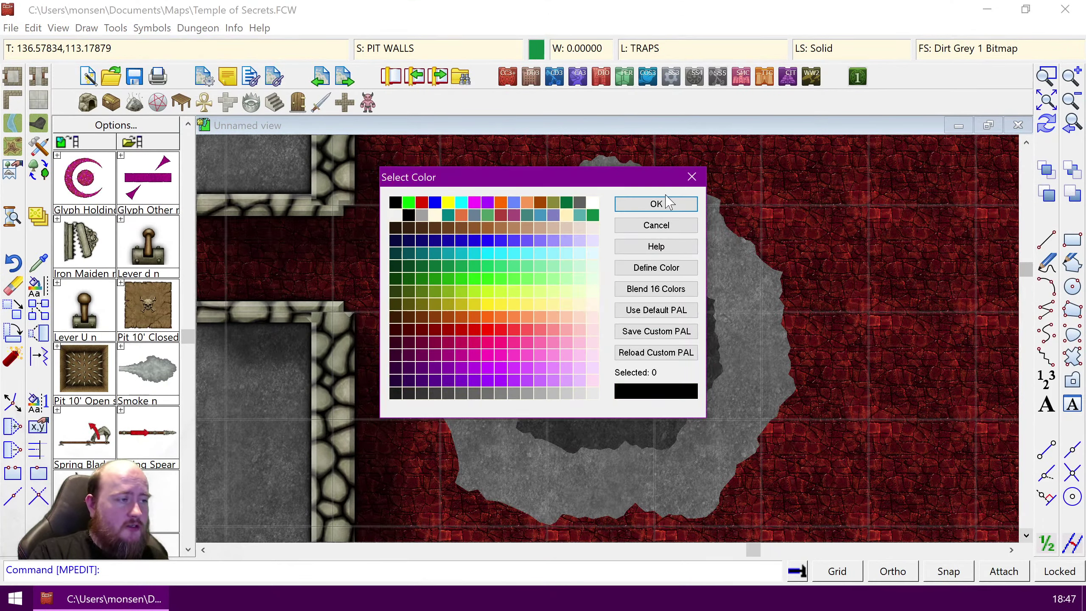
pyautogui.click(658, 205)
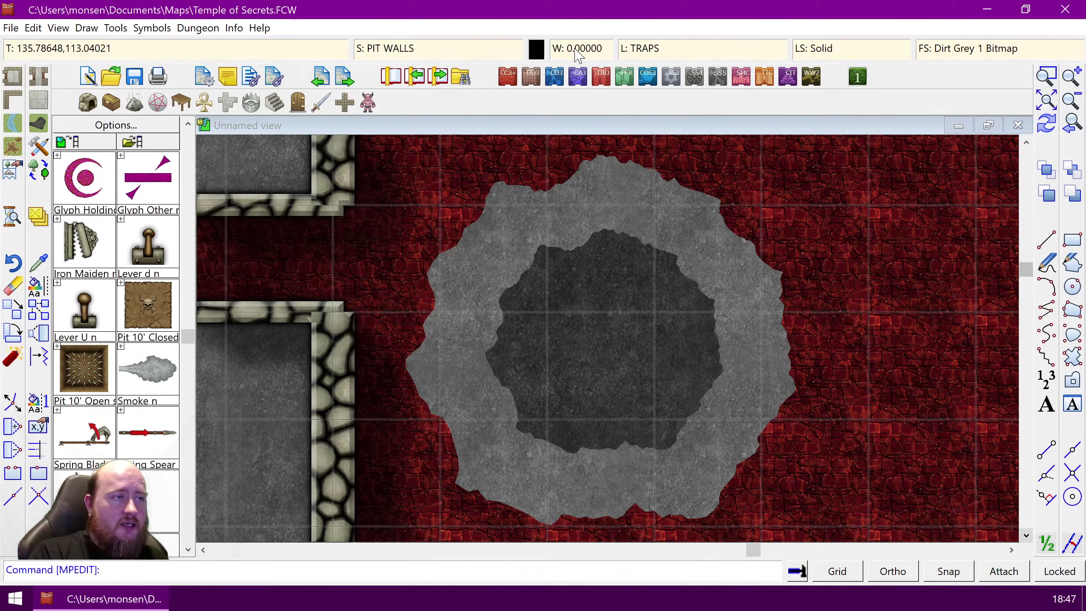
pyautogui.click(945, 50)
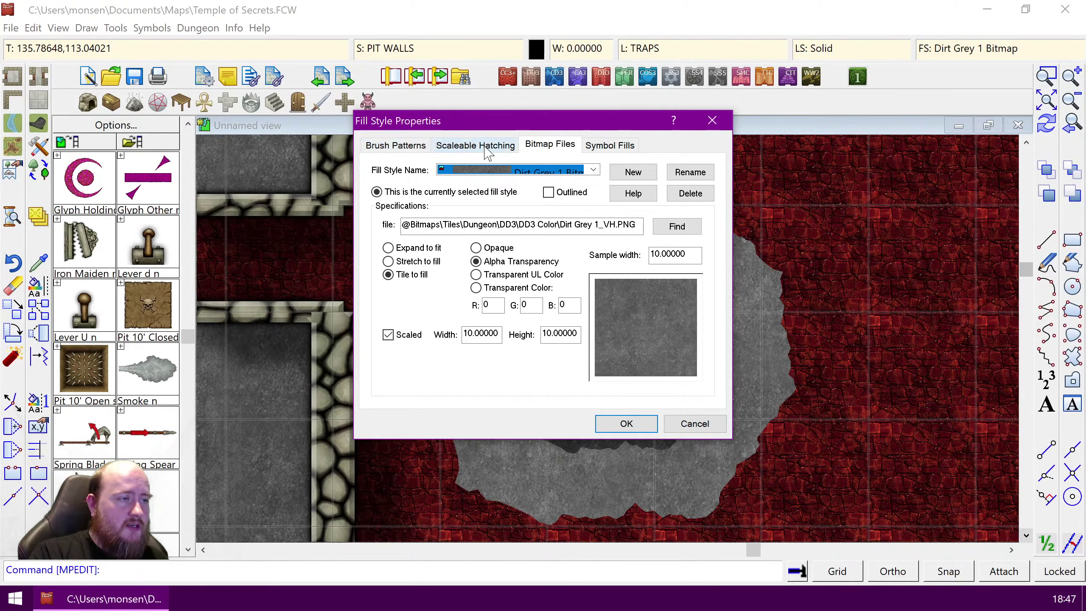
pyautogui.click(411, 147)
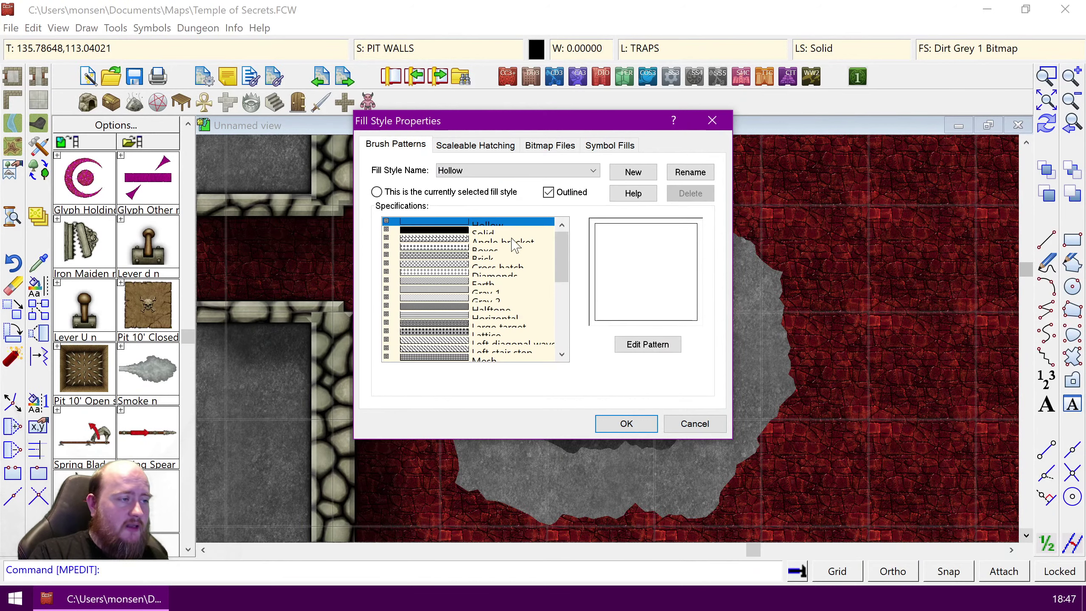
pyautogui.click(486, 233)
pyautogui.click(626, 423)
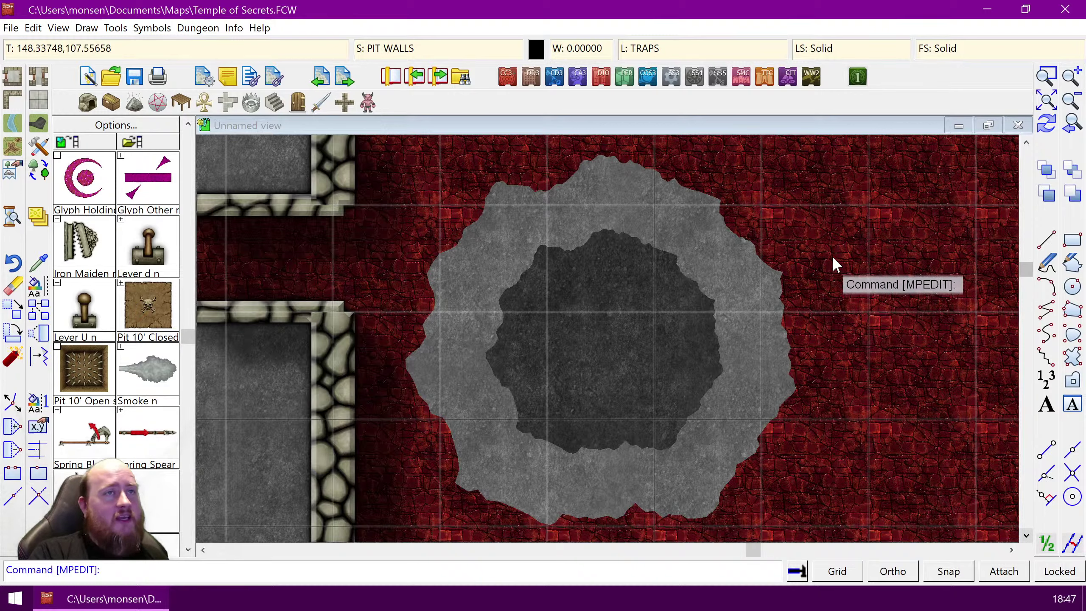
# Step: Draw a straight line from the inner pit polygon's northeast edge to the nearby corner of the outer outline
pyautogui.click(1048, 242)
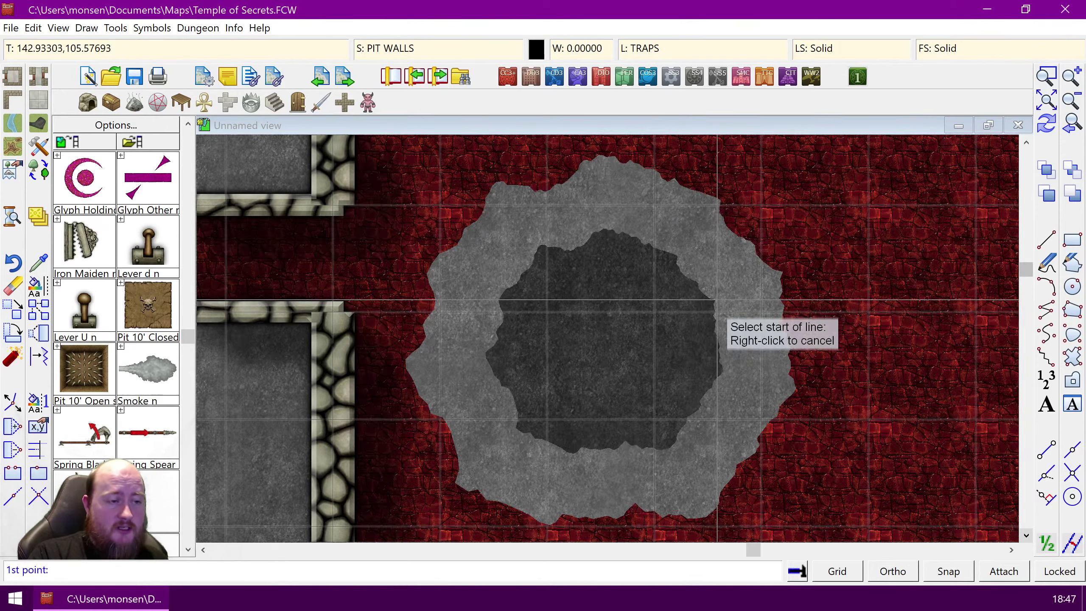
pyautogui.click(717, 299)
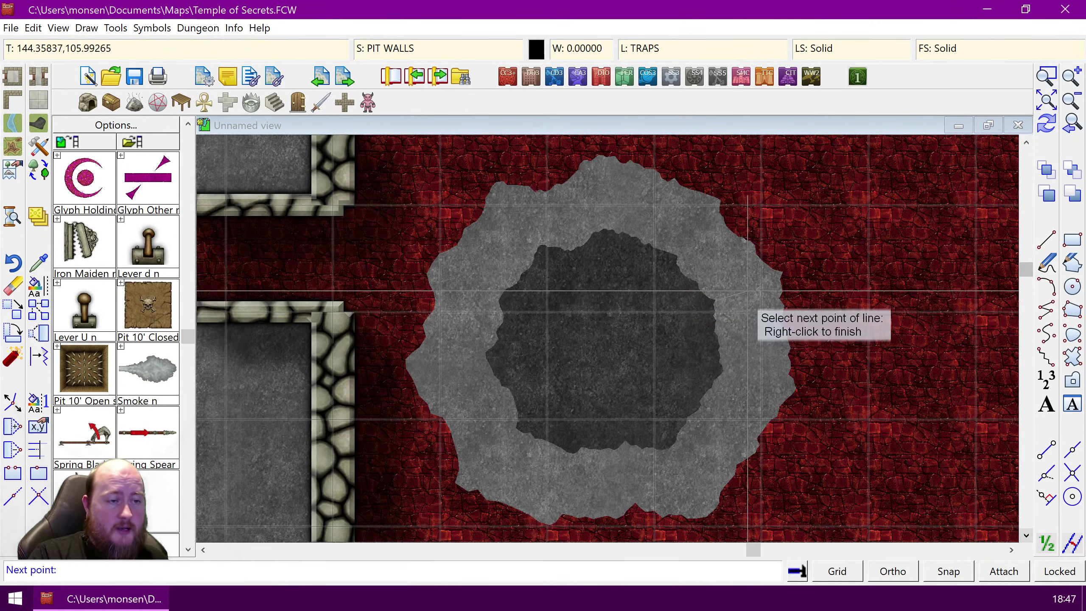
pyautogui.click(784, 272)
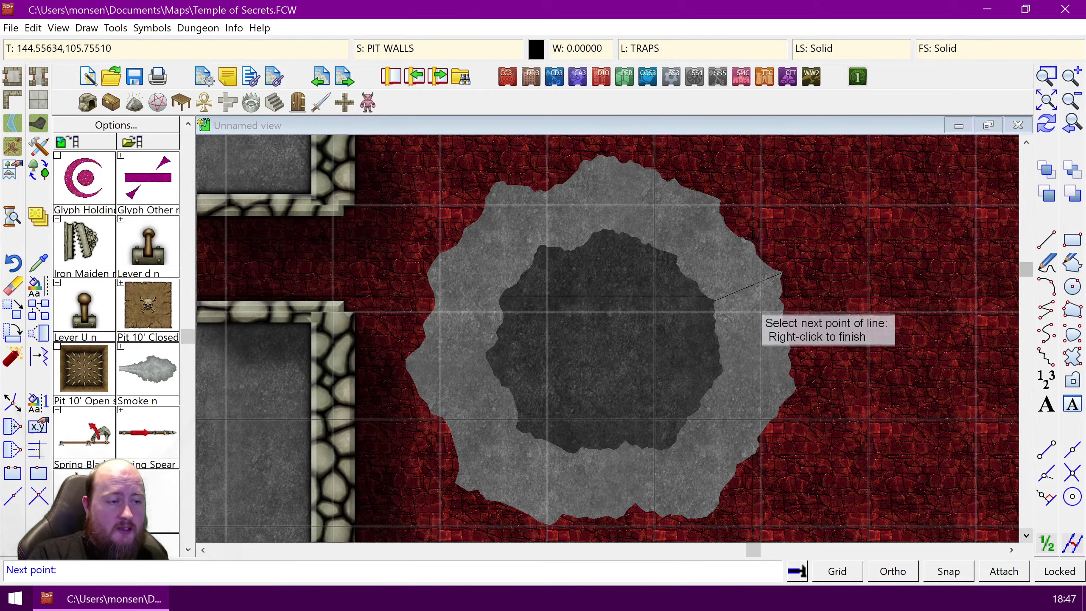
pyautogui.rightClick(785, 317)
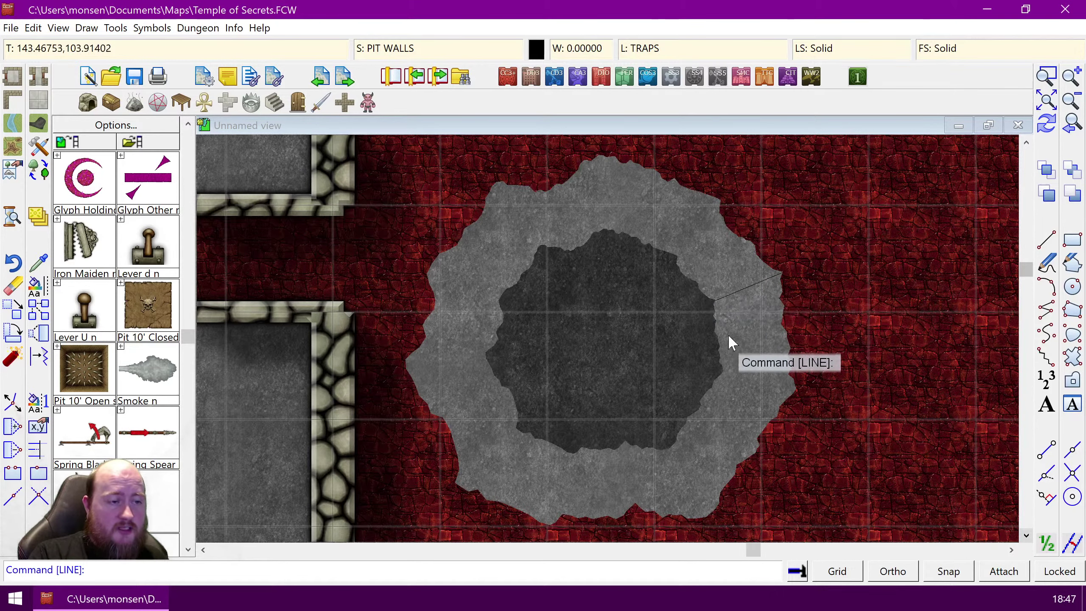
# Step: Draw two straight lines across the northeast side of the pit ring, from the inner polygon's edge to successive corners of the outer outline
pyautogui.rightClick(705, 281)
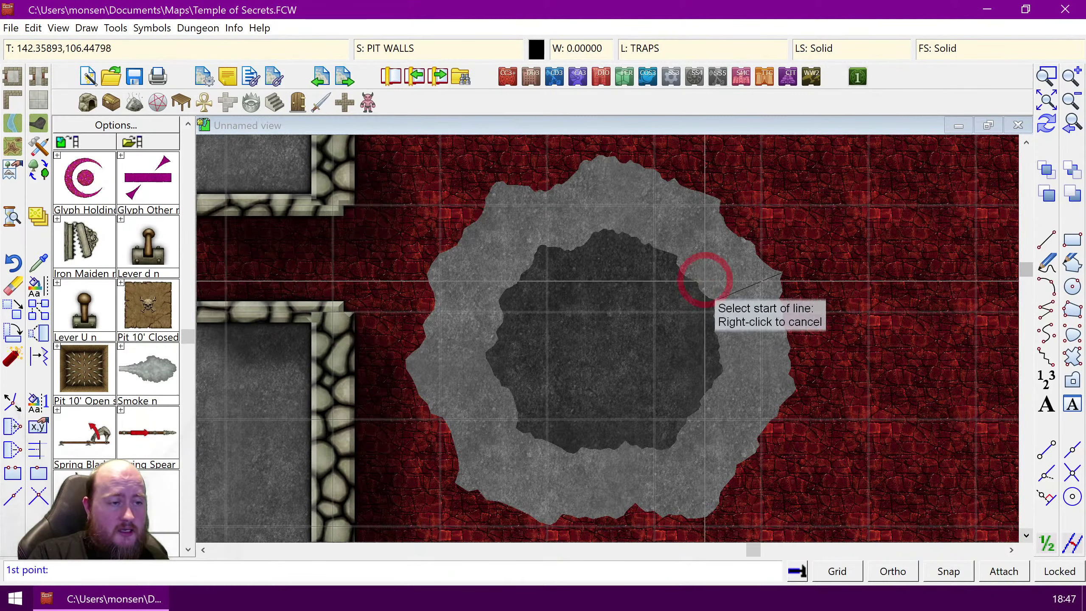
pyautogui.click(699, 282)
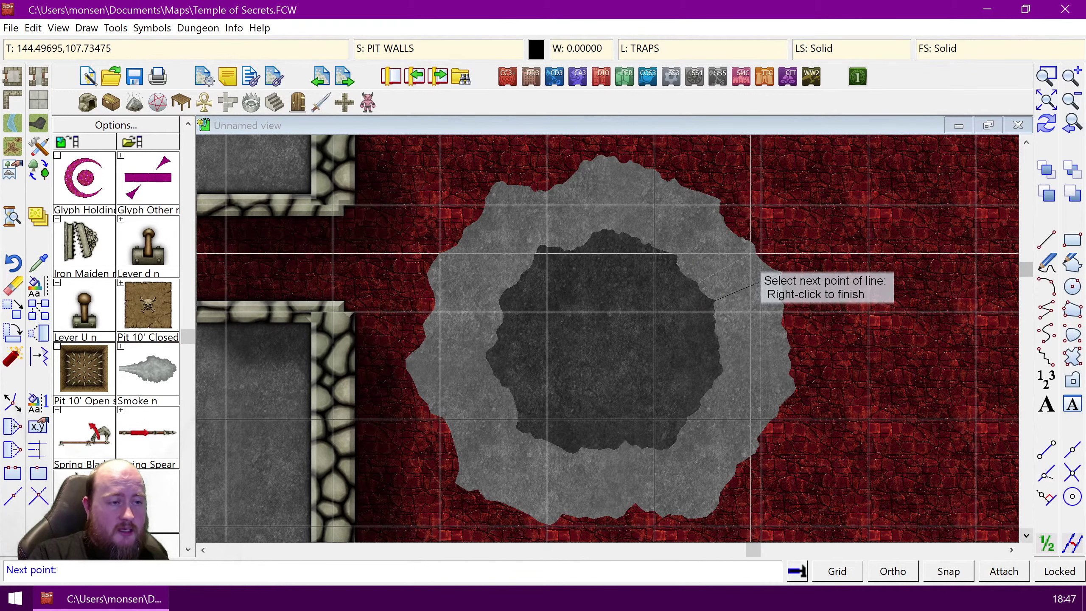
pyautogui.click(754, 247)
pyautogui.rightClick(702, 252)
pyautogui.rightClick(687, 252)
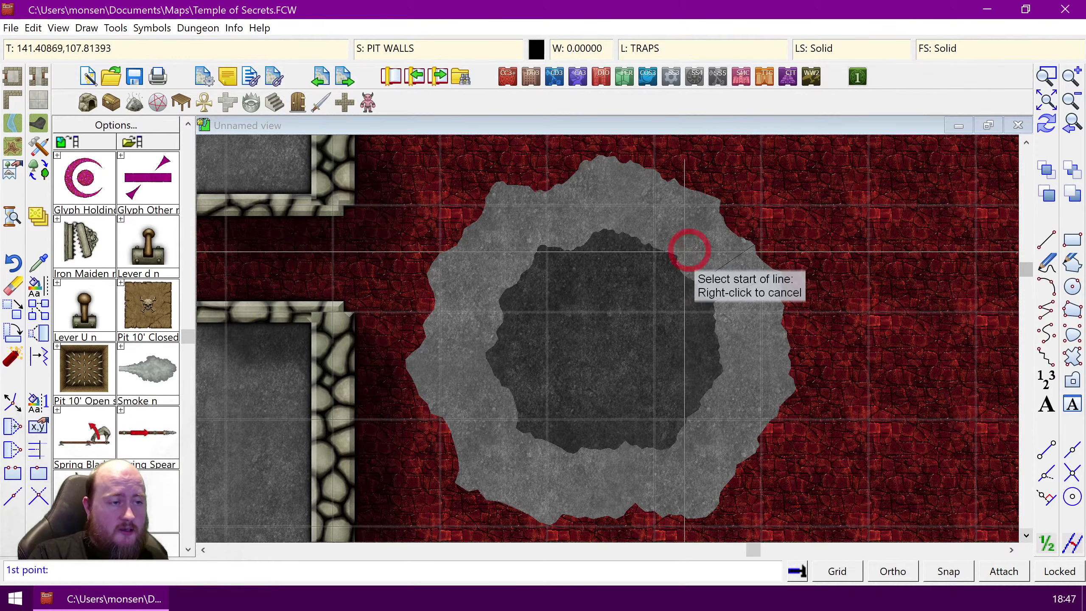
pyautogui.click(677, 253)
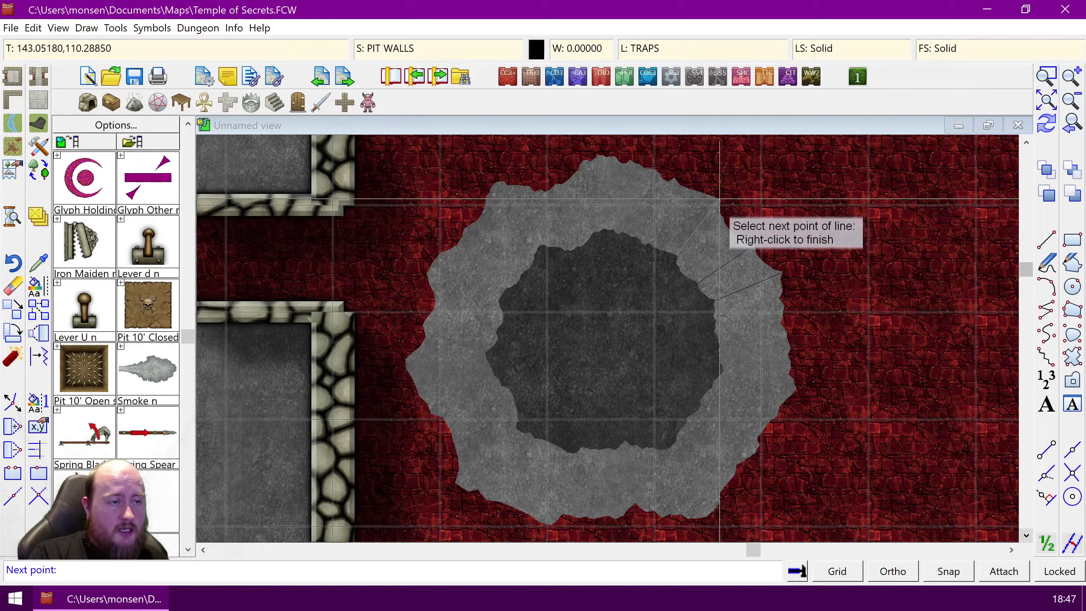
pyautogui.click(718, 199)
pyautogui.rightClick(716, 203)
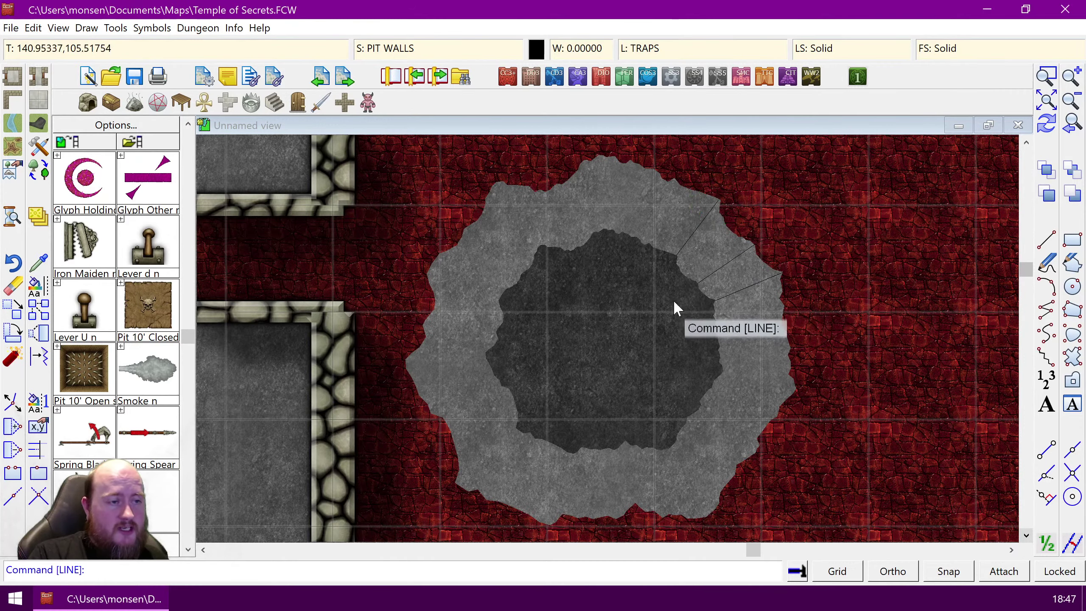
# Step: Draw three spaced lines across the pit ring's north side, joining the inner polygon's edge to the outer outline
pyautogui.rightClick(656, 246)
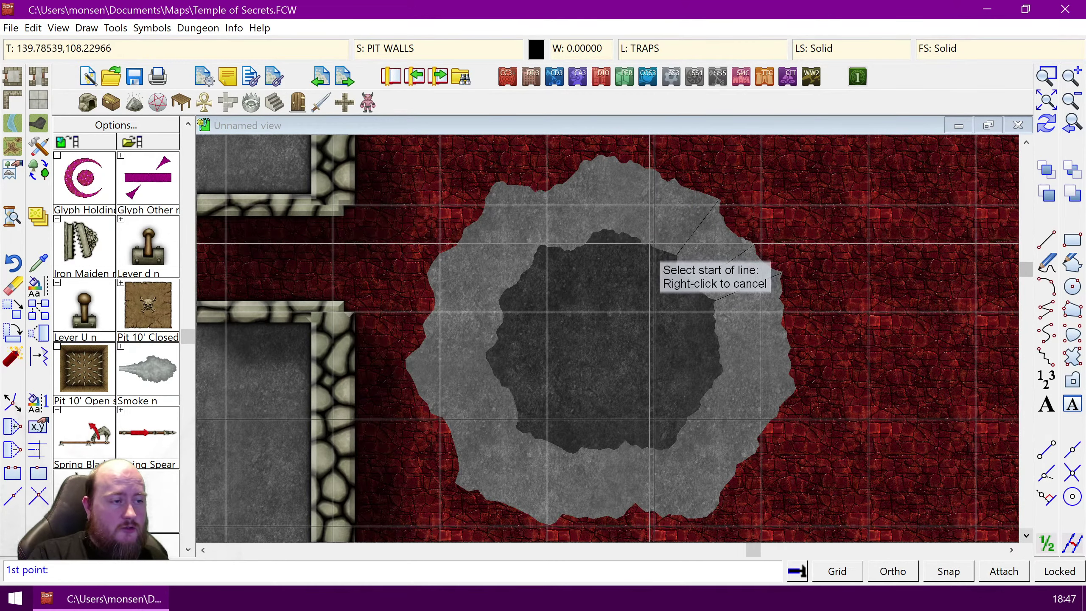
pyautogui.click(650, 244)
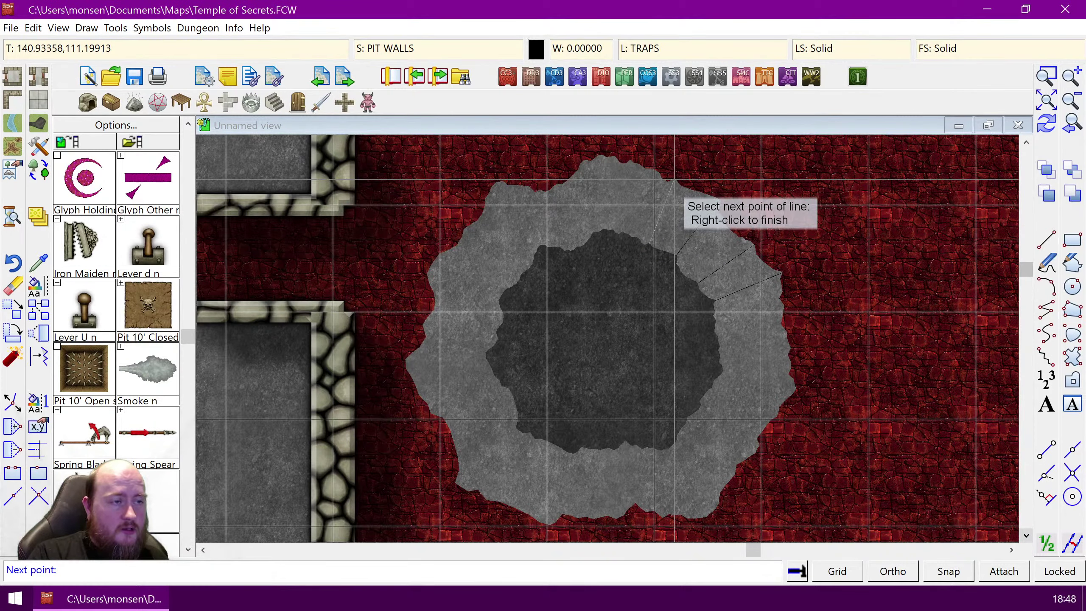
pyautogui.click(673, 178)
pyautogui.rightClick(642, 231)
pyautogui.rightClick(626, 243)
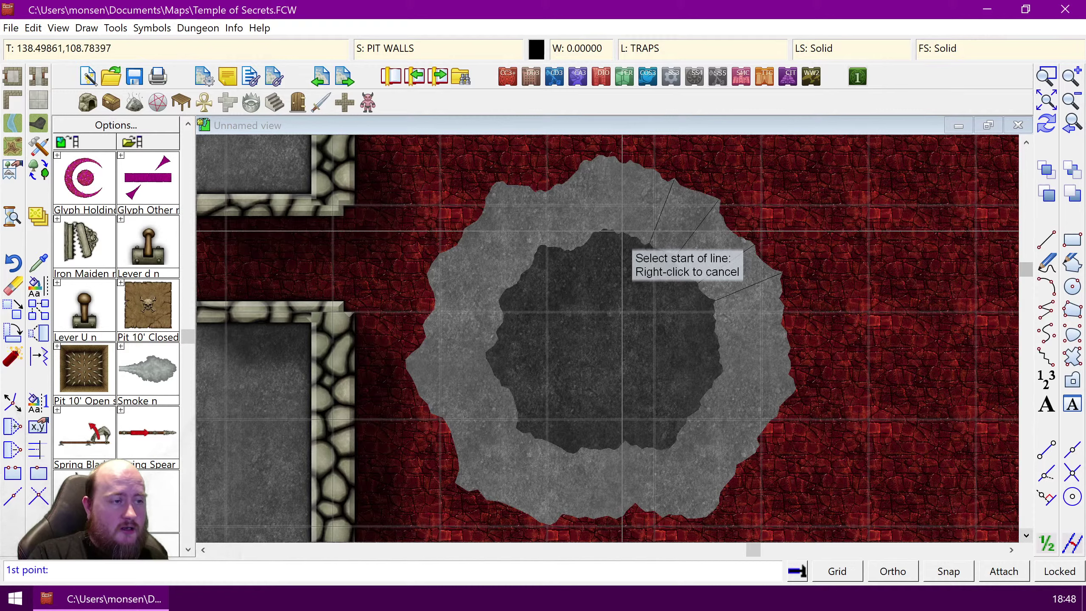
pyautogui.click(624, 231)
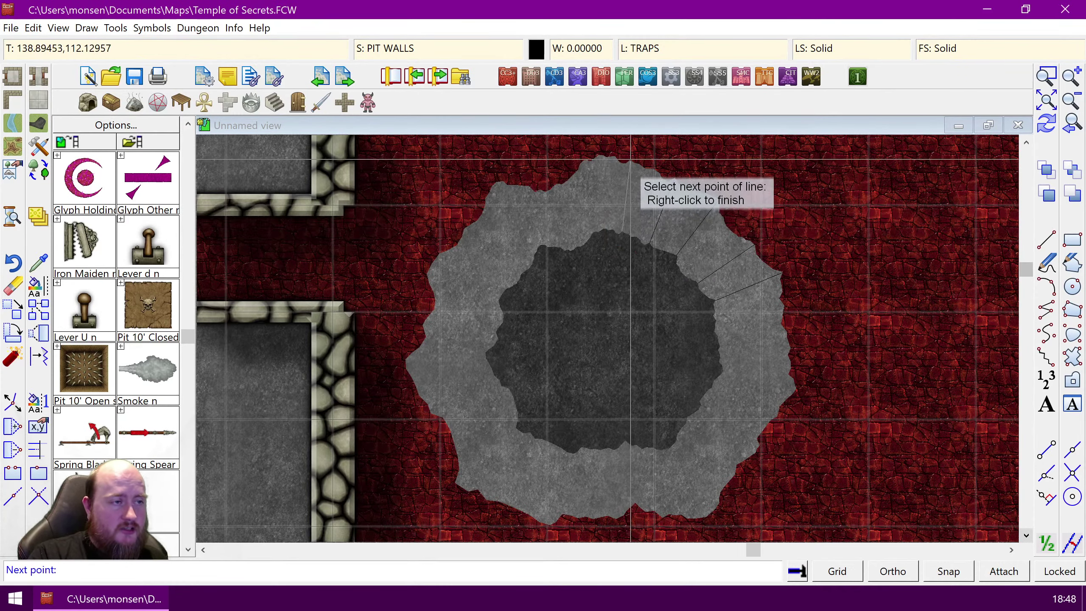
pyautogui.click(628, 162)
pyautogui.rightClick(600, 239)
pyautogui.rightClick(599, 234)
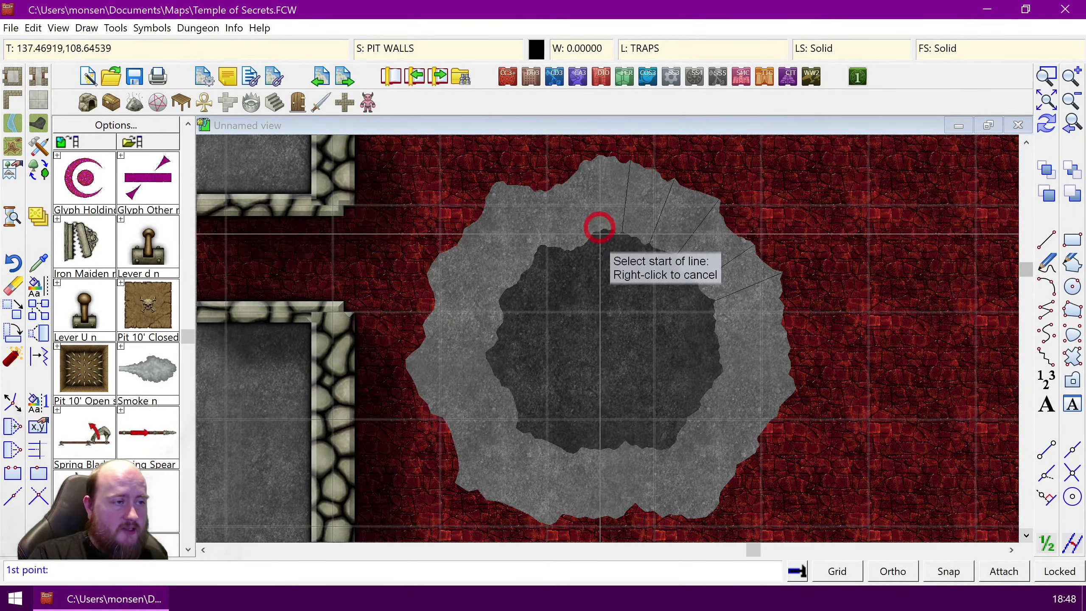
pyautogui.click(594, 233)
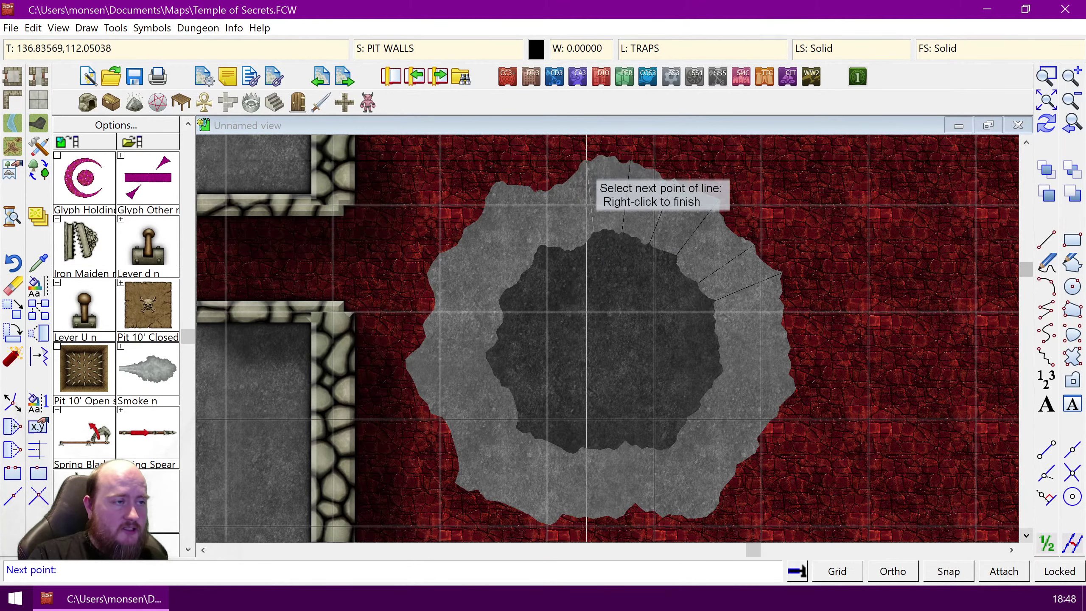
pyautogui.click(584, 161)
pyautogui.rightClick(610, 247)
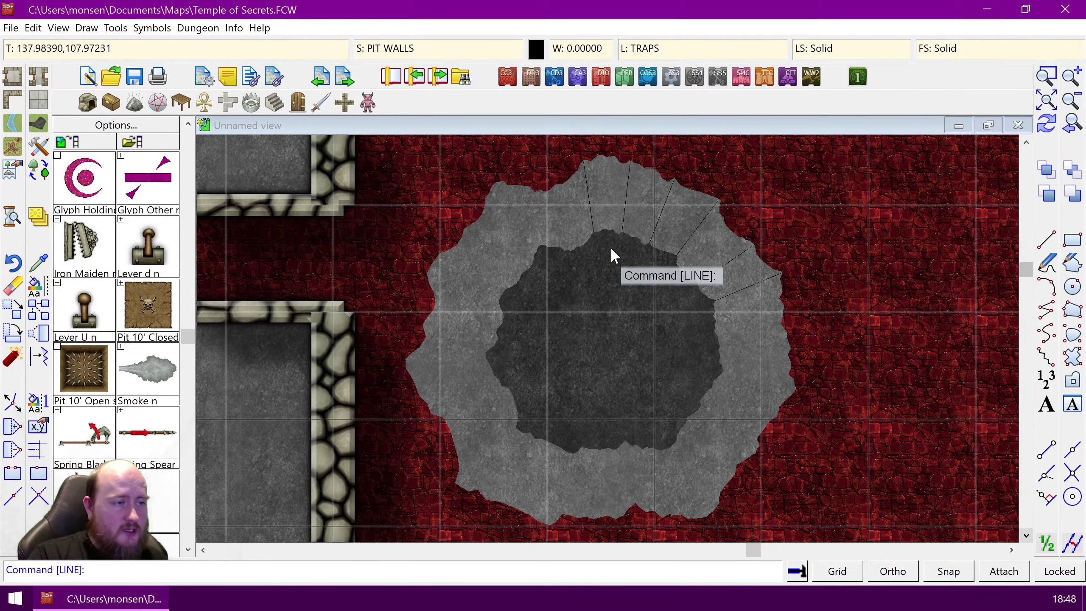
# Step: Draw two wall lines on the pit's north-northwest side, from the inner polygon to the outer outline's notch and its northwest corner
pyautogui.rightClick(551, 237)
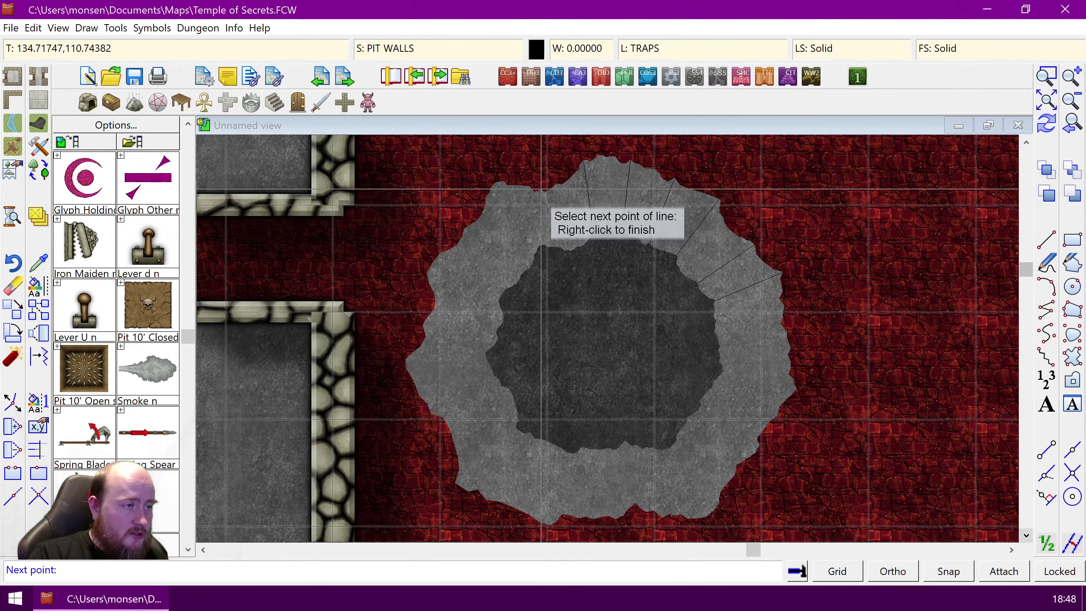
pyautogui.click(540, 189)
pyautogui.rightClick(540, 247)
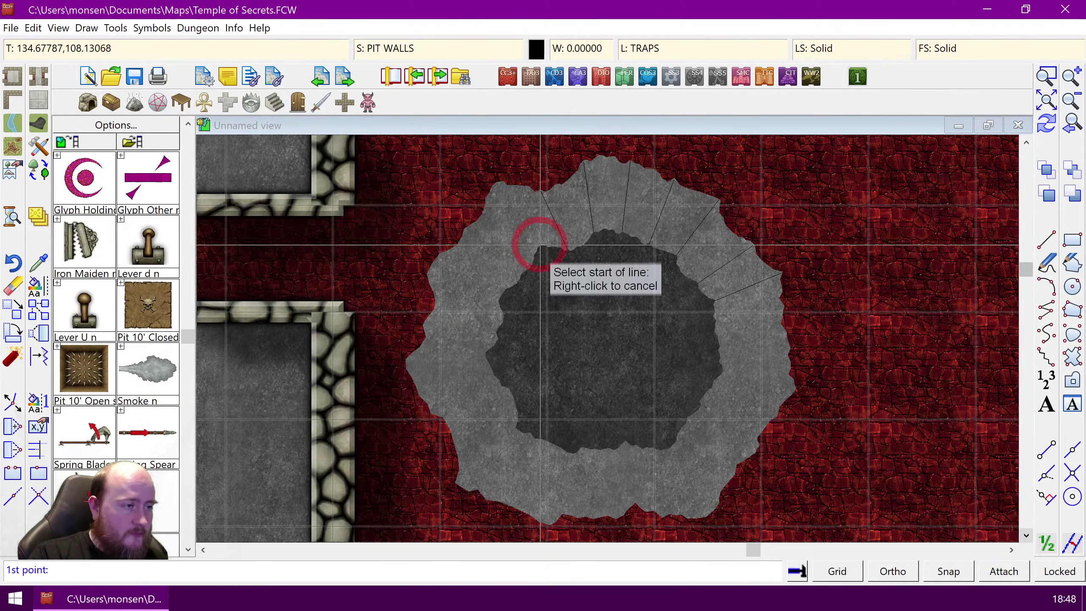
pyautogui.click(540, 246)
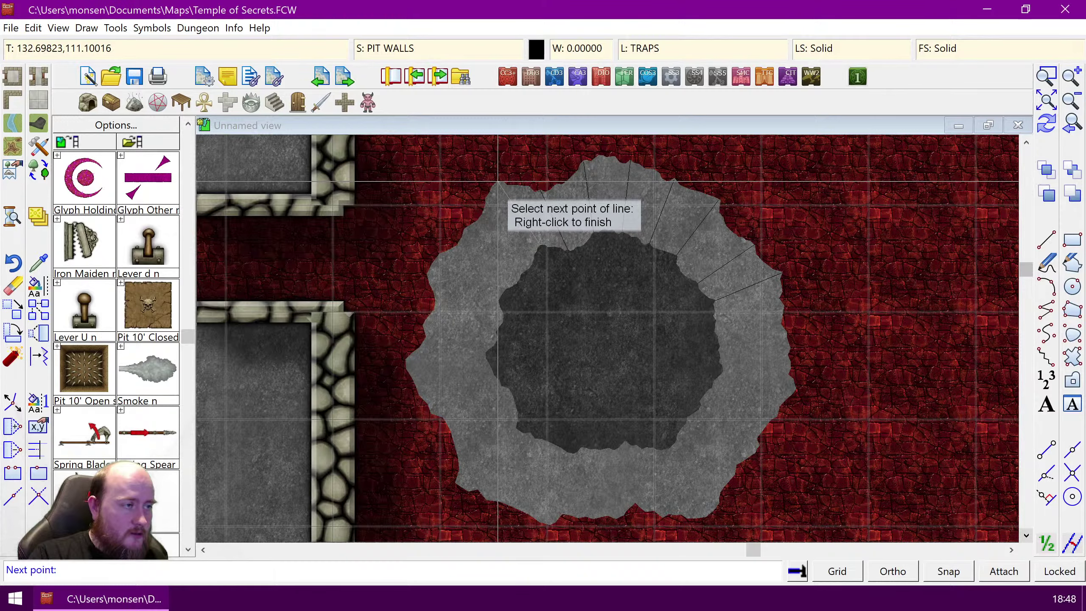
pyautogui.click(497, 181)
pyautogui.rightClick(497, 181)
# Step: Draw two lines across the pit ring's west-northwest side, connecting the inner polygon's edge with corners of the outer outline
pyautogui.rightClick(502, 303)
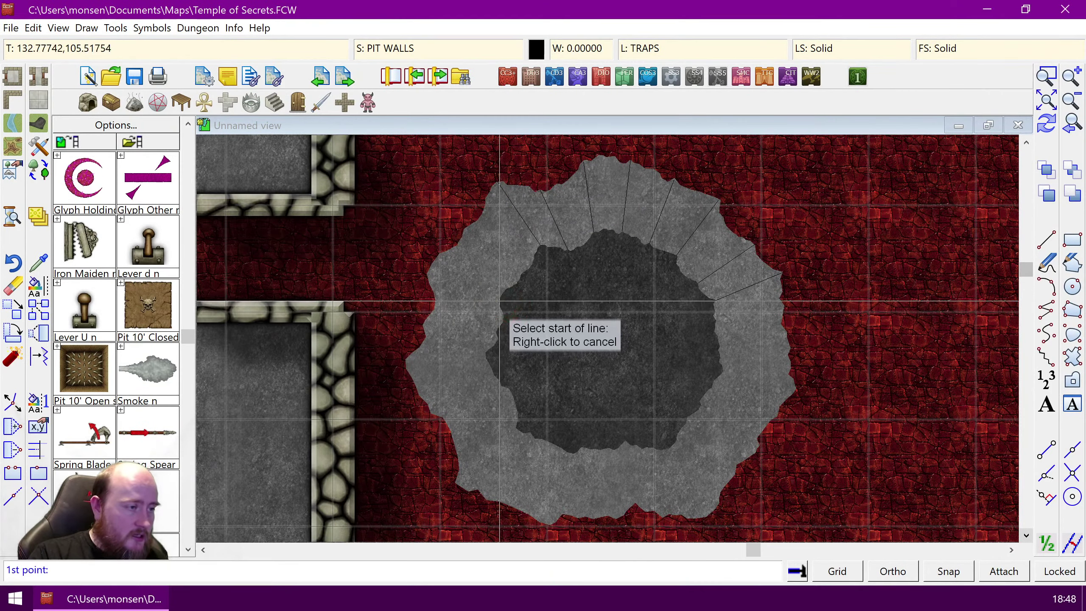
pyautogui.click(499, 300)
pyautogui.click(427, 274)
pyautogui.rightClick(427, 273)
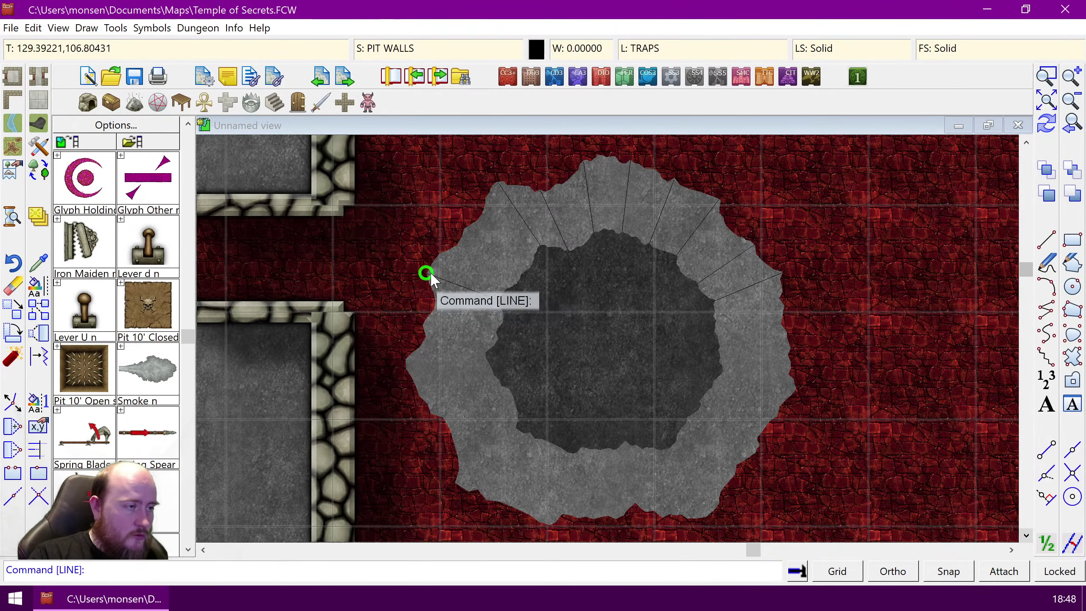
pyautogui.rightClick(525, 278)
pyautogui.click(470, 244)
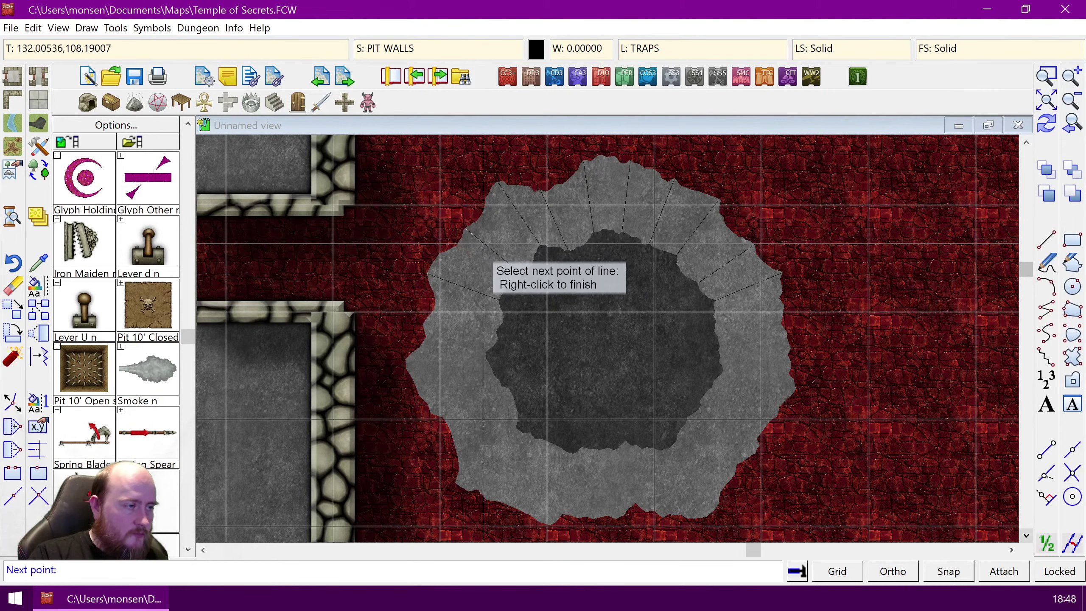
pyautogui.click(522, 274)
pyautogui.rightClick(568, 321)
# Step: Draw two nearly horizontal lines across the pit ring's west side, one reaching the outer outline's westernmost point and one just north of it
pyautogui.rightClick(483, 355)
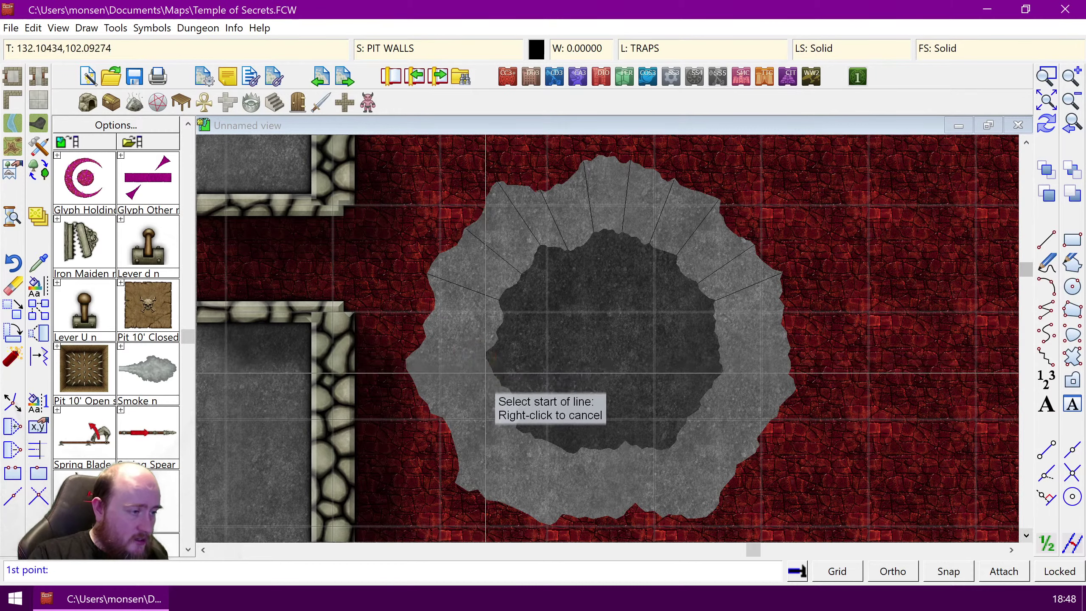
pyautogui.click(486, 354)
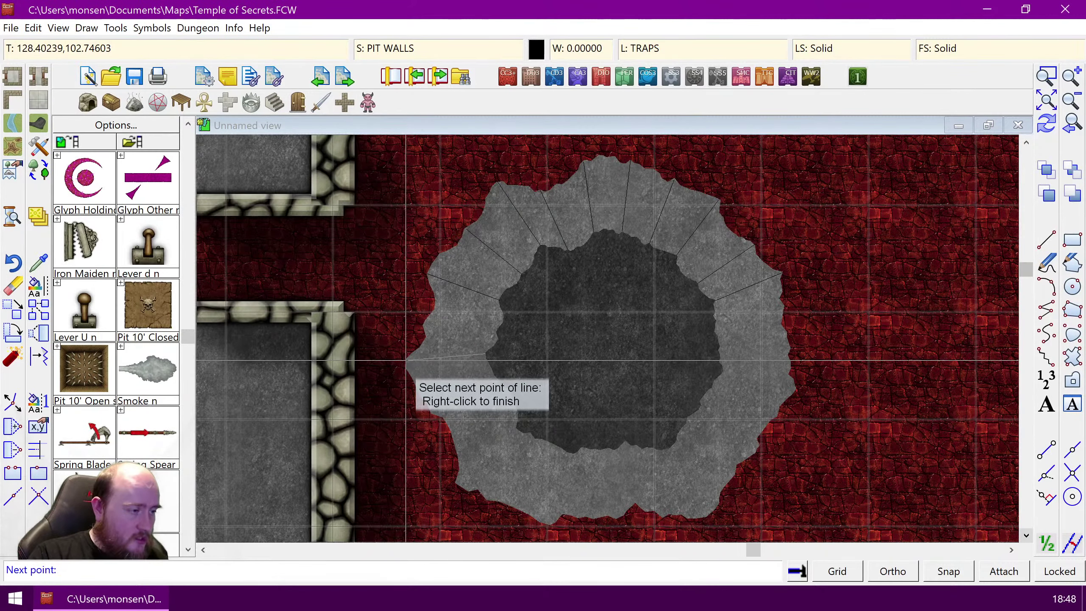
pyautogui.click(403, 360)
pyautogui.rightClick(404, 359)
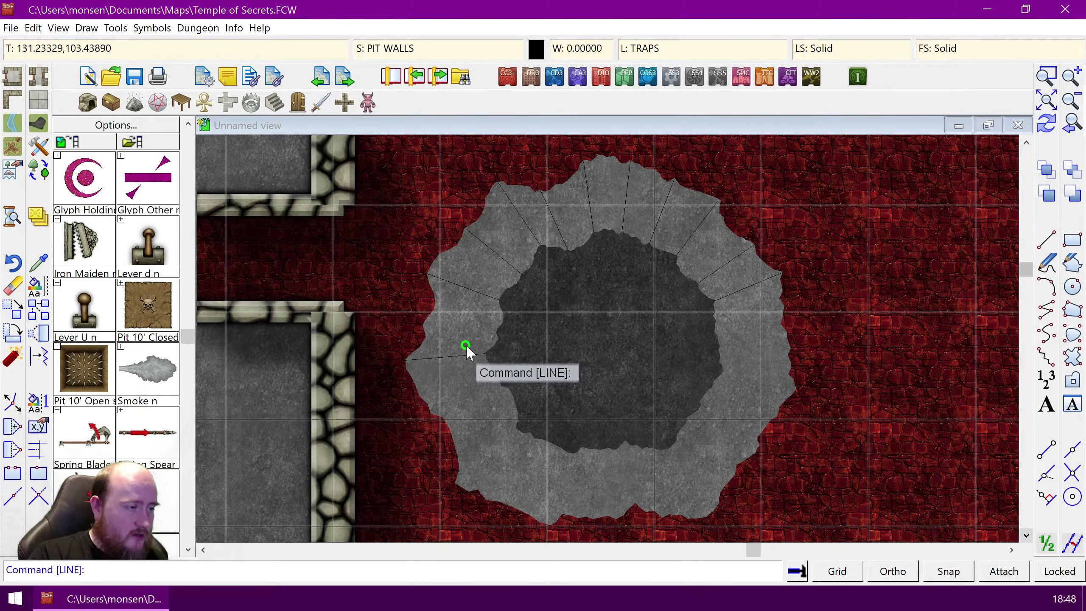
pyautogui.rightClick(495, 338)
pyautogui.click(496, 331)
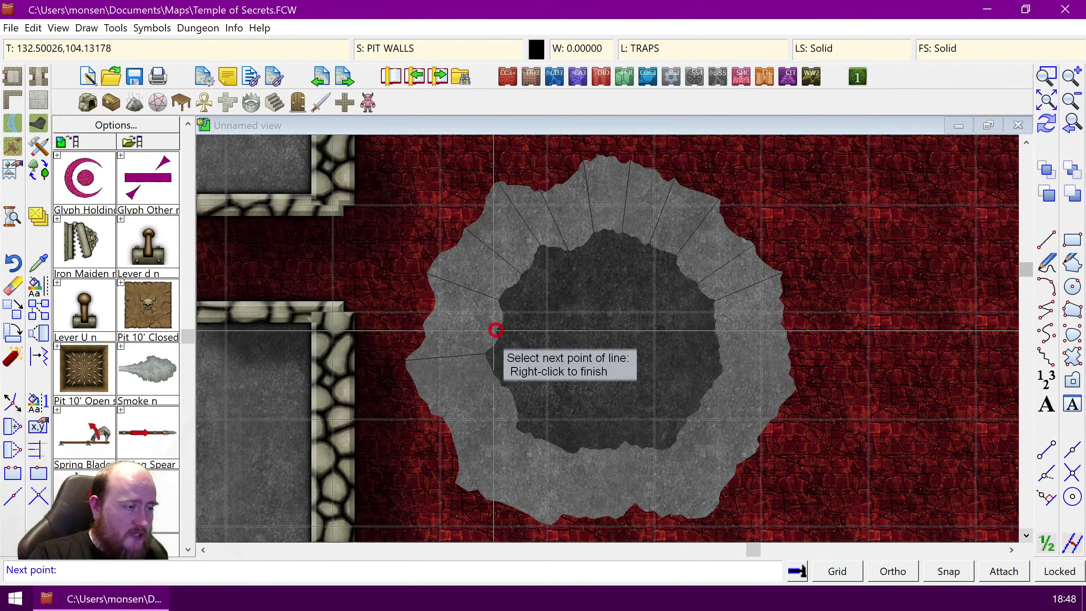
pyautogui.click(423, 324)
pyautogui.rightClick(422, 324)
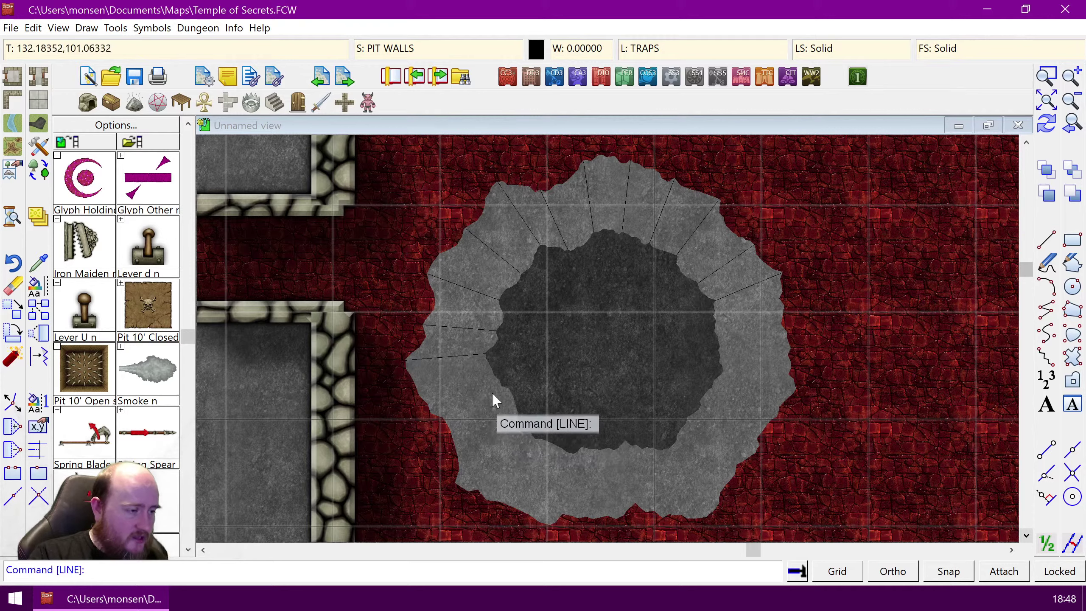
# Step: Draw two lines from the outer outline's west-southwest and southwest corners inward to the inner pit polygon's edge
pyautogui.rightClick(437, 416)
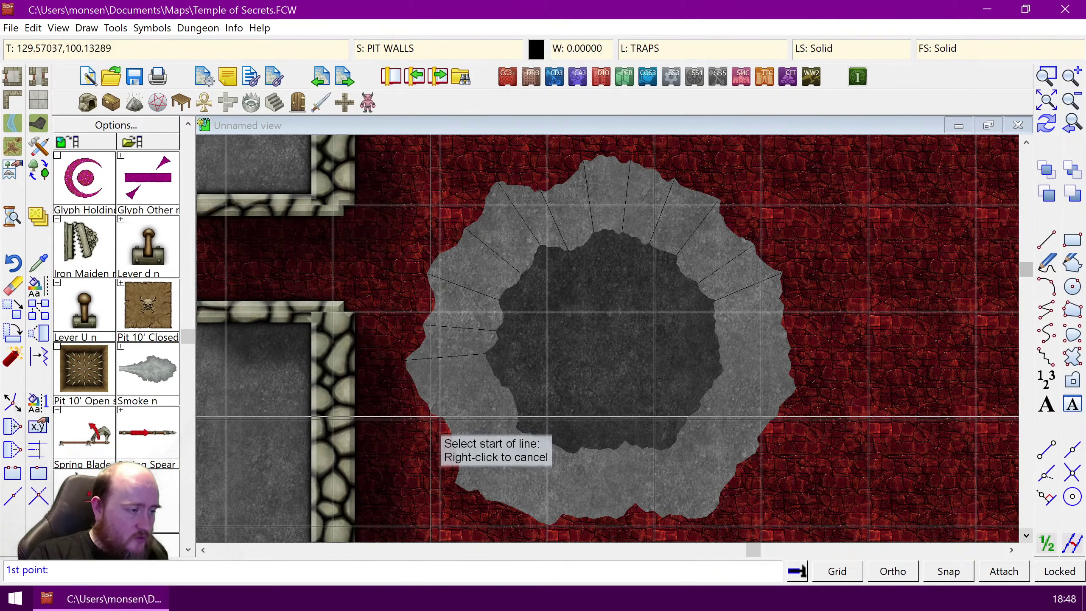
pyautogui.click(431, 413)
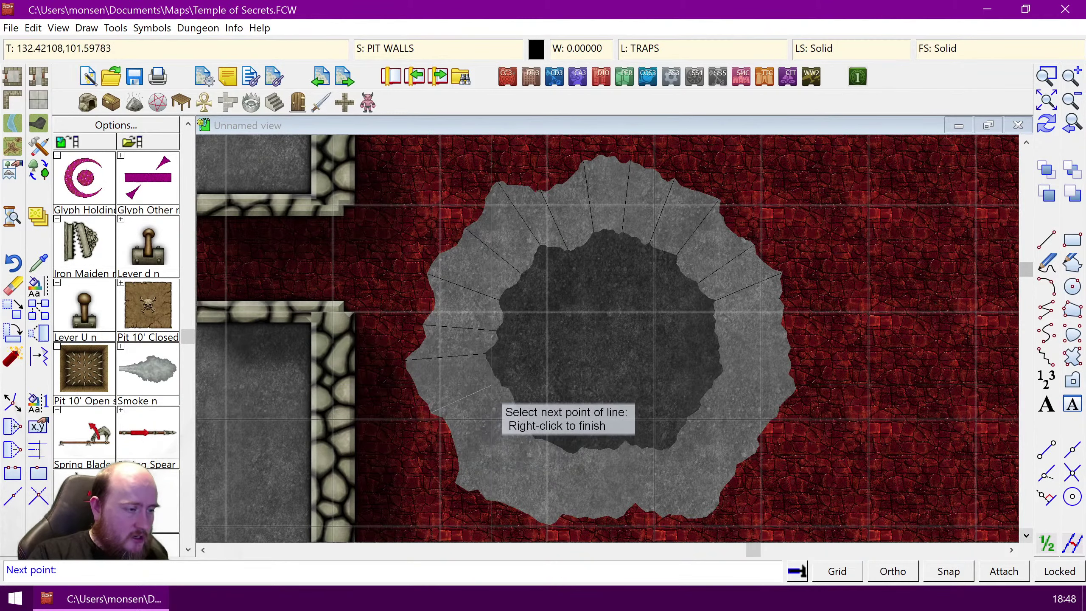
pyautogui.click(499, 384)
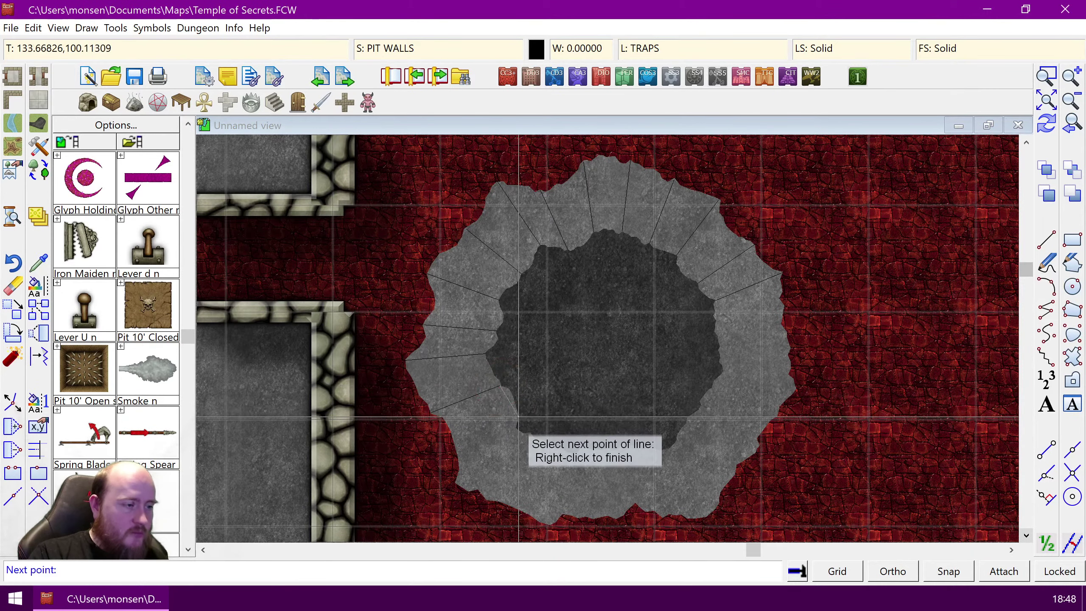
pyautogui.rightClick(517, 423)
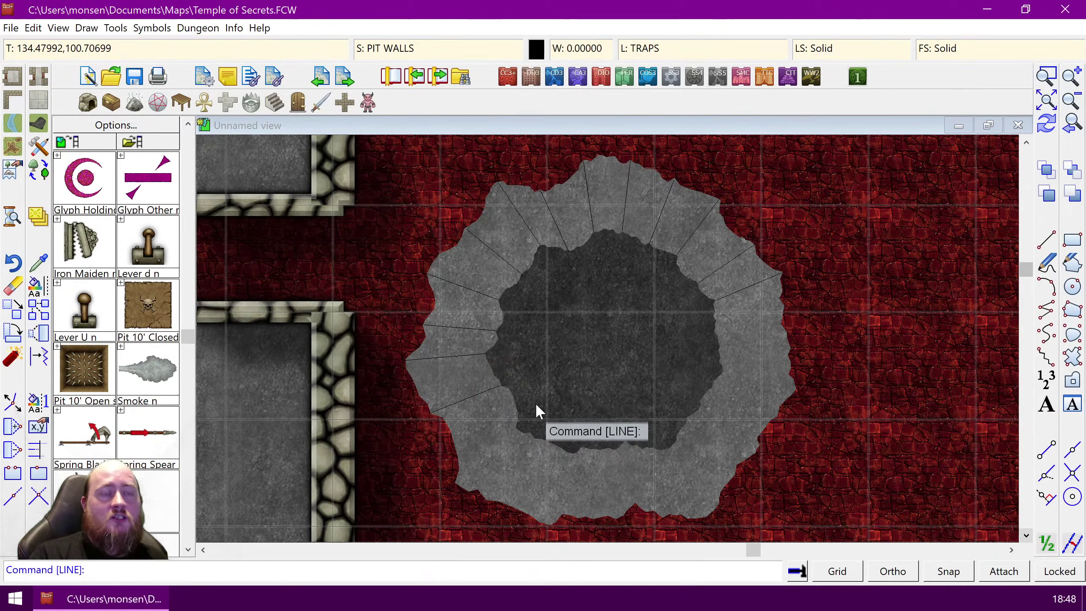
pyautogui.rightClick(508, 474)
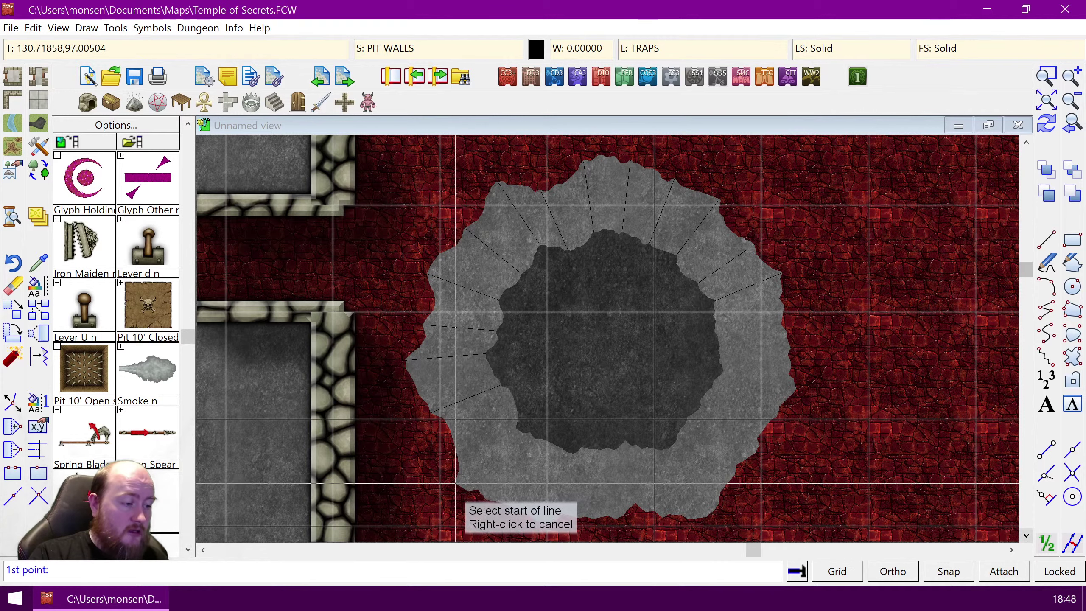
pyautogui.click(456, 485)
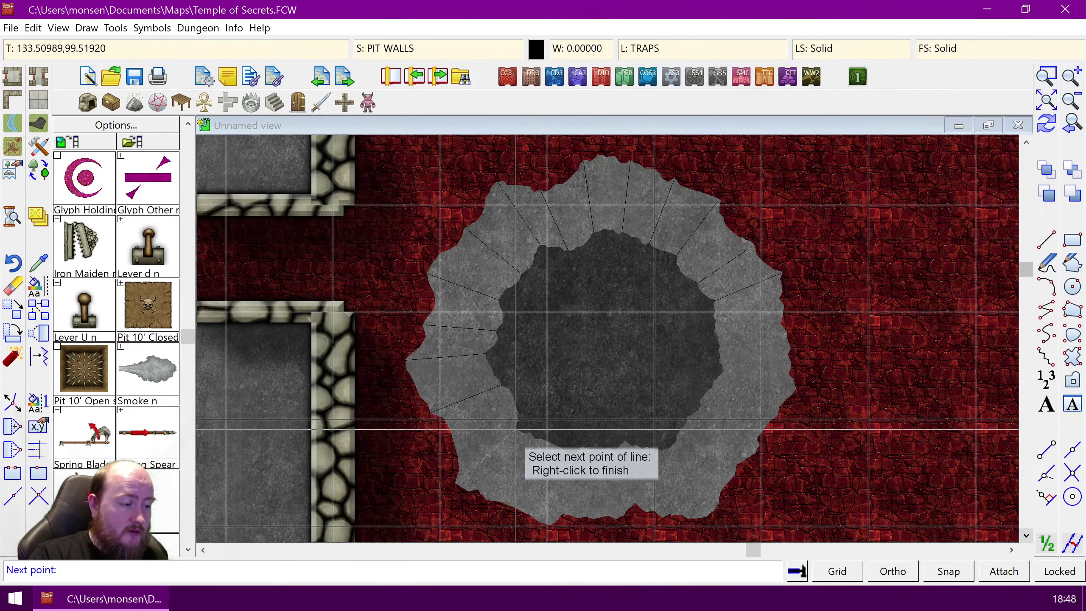
pyautogui.click(516, 429)
pyautogui.rightClick(515, 429)
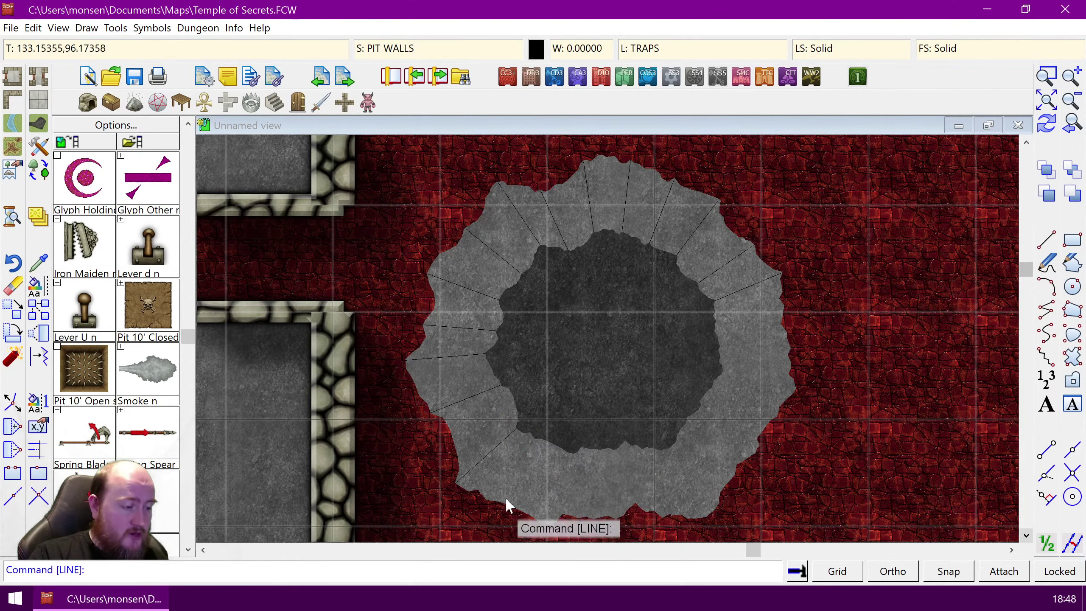
# Step: Draw two wall lines across the pit ring's south-southwest side, connecting the inner polygon's edge with the outer outline
pyautogui.rightClick(489, 485)
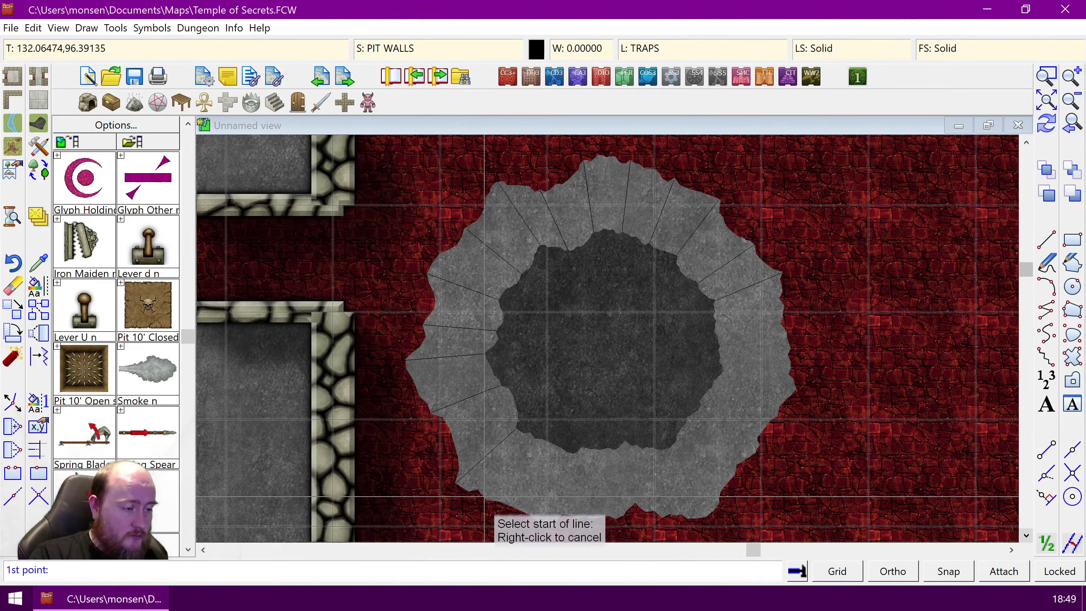
pyautogui.click(486, 498)
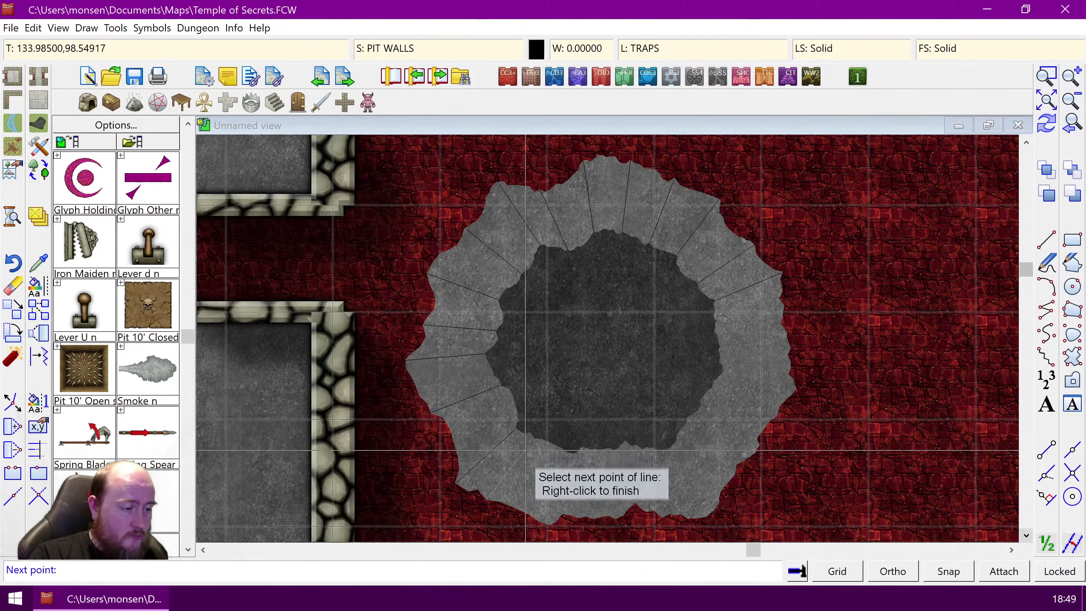
pyautogui.click(533, 438)
pyautogui.rightClick(533, 439)
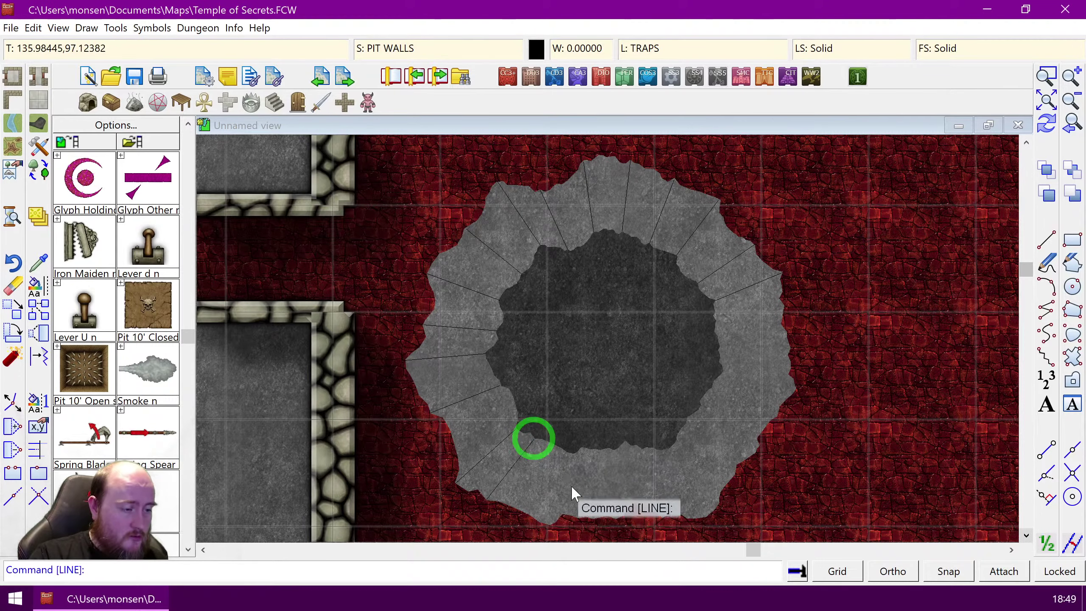
pyautogui.rightClick(555, 492)
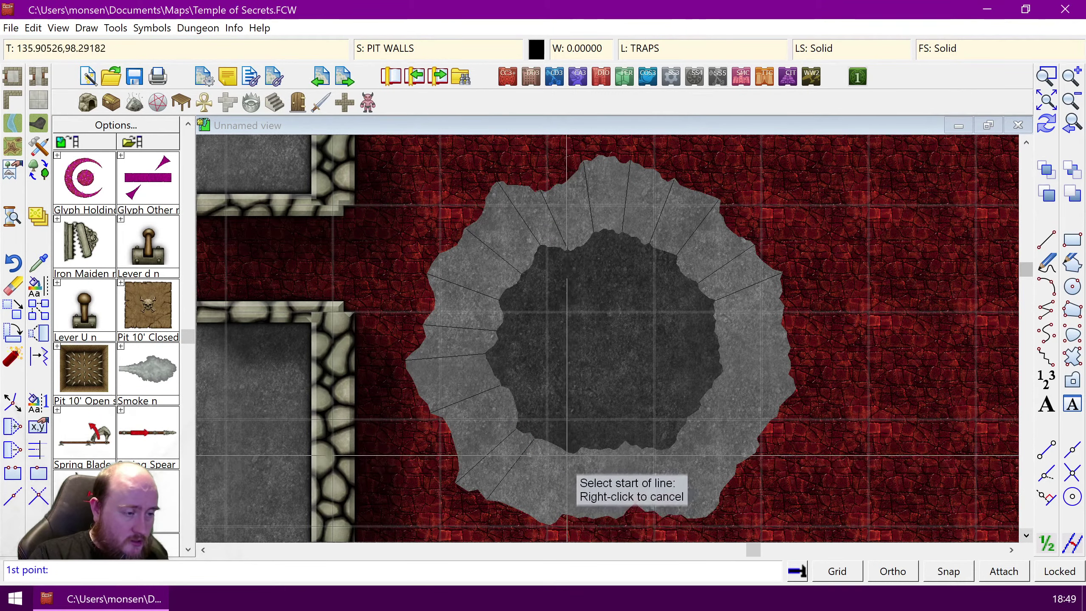
pyautogui.click(573, 453)
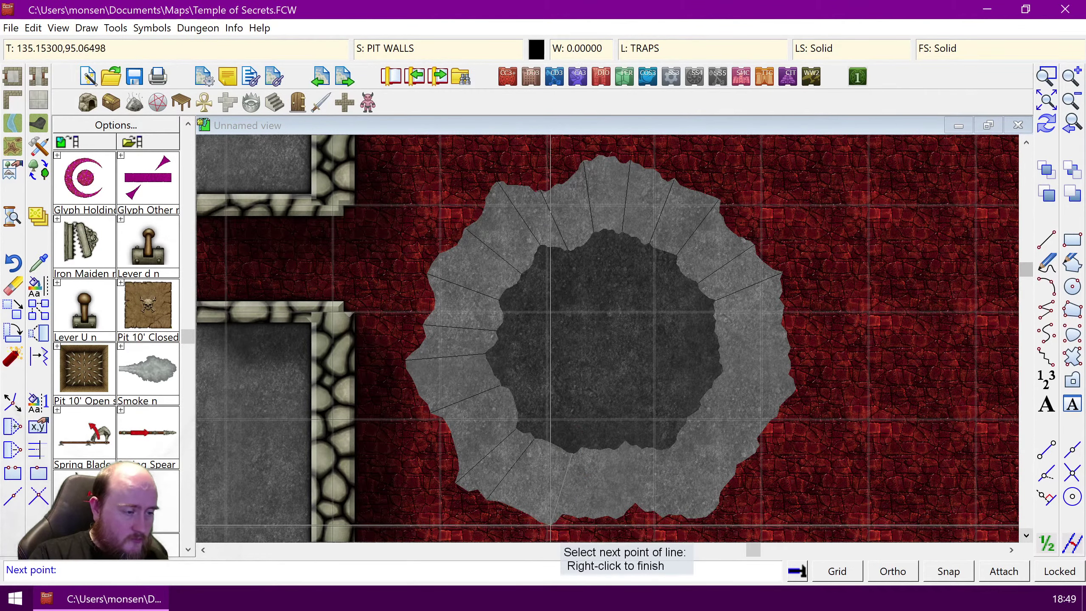
pyautogui.click(549, 530)
pyautogui.rightClick(619, 502)
# Step: Draw two nearly vertical lines across the pit ring's south side, one from the outer outline's notch and one just west of it
pyautogui.rightClick(634, 502)
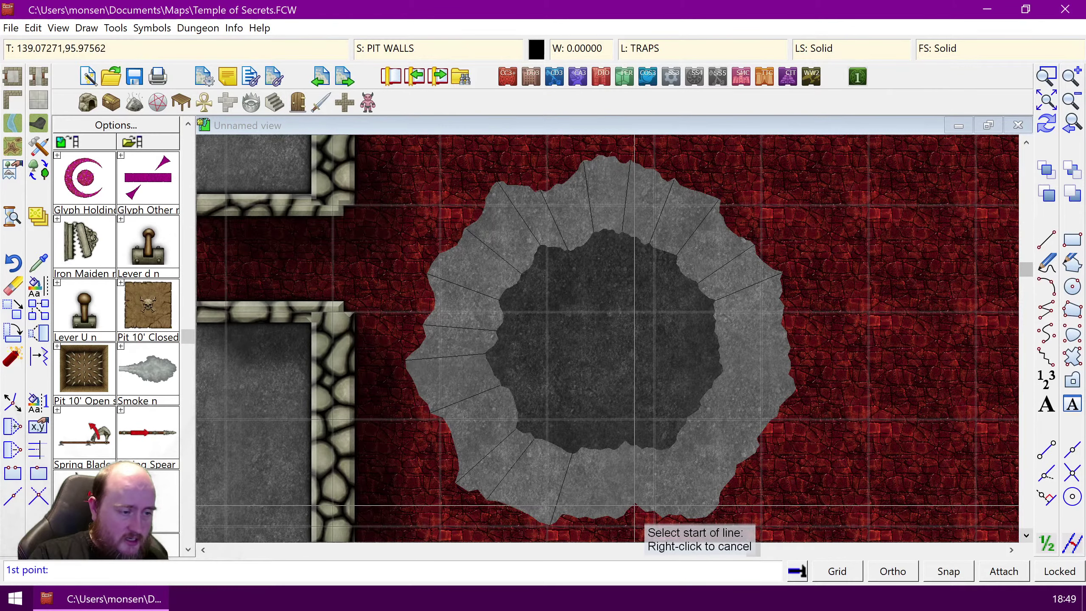
pyautogui.click(633, 503)
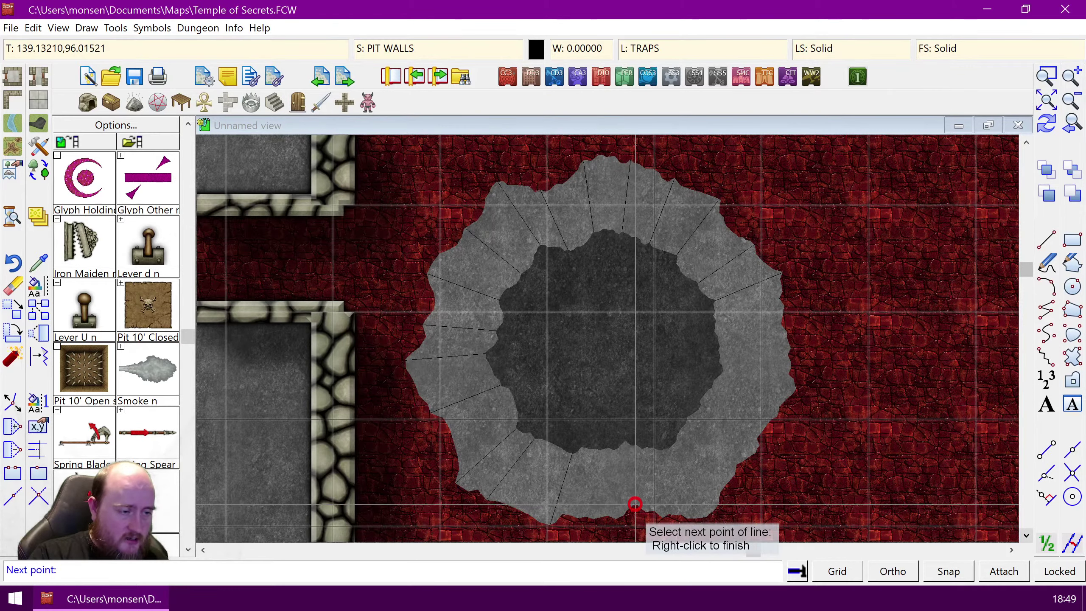
pyautogui.click(625, 441)
pyautogui.rightClick(625, 442)
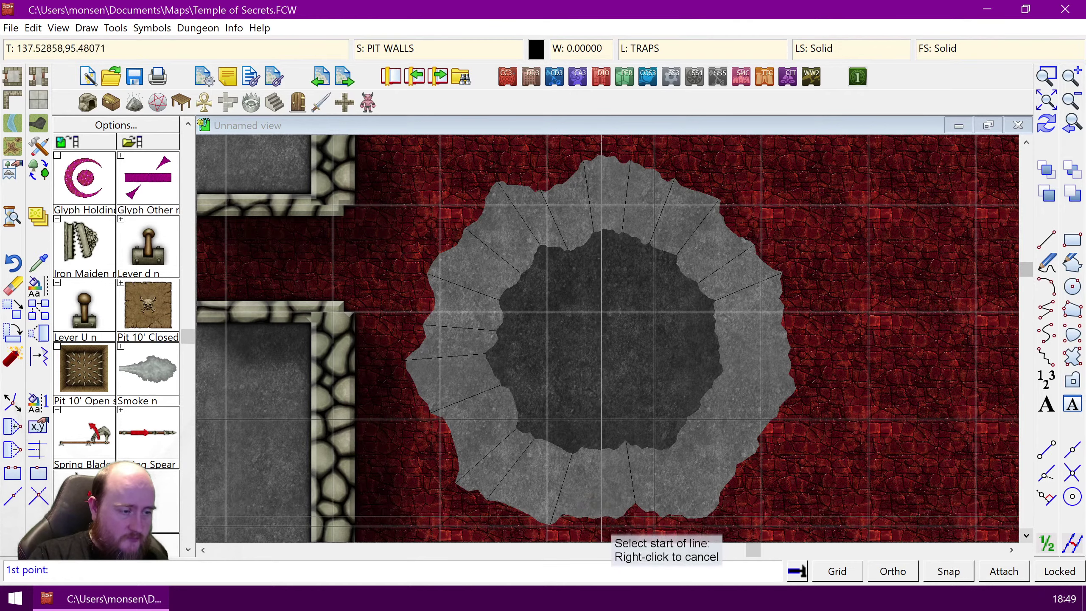
pyautogui.click(595, 518)
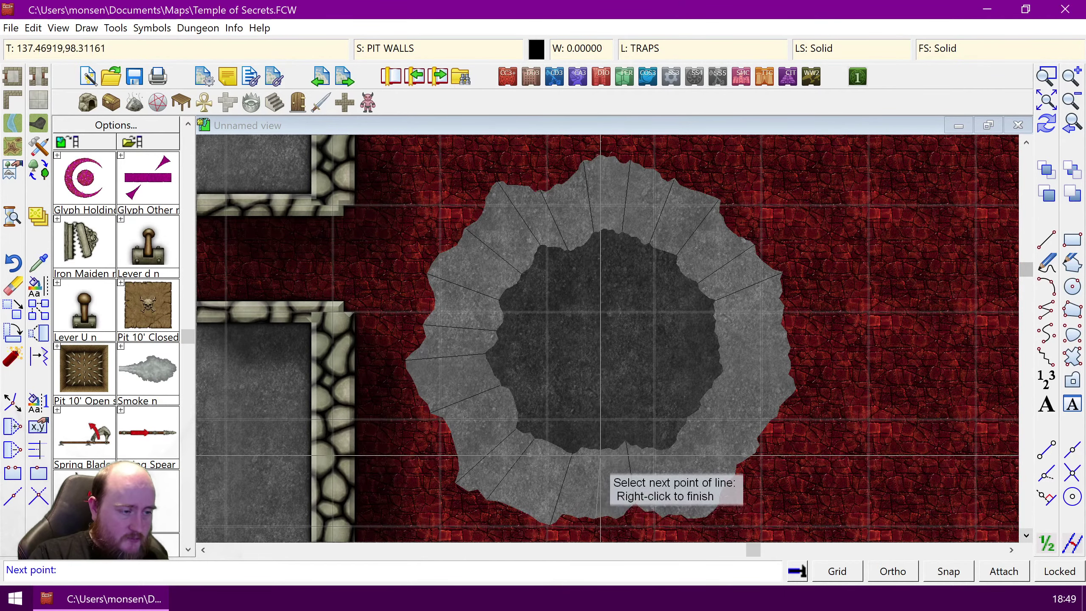
pyautogui.click(598, 448)
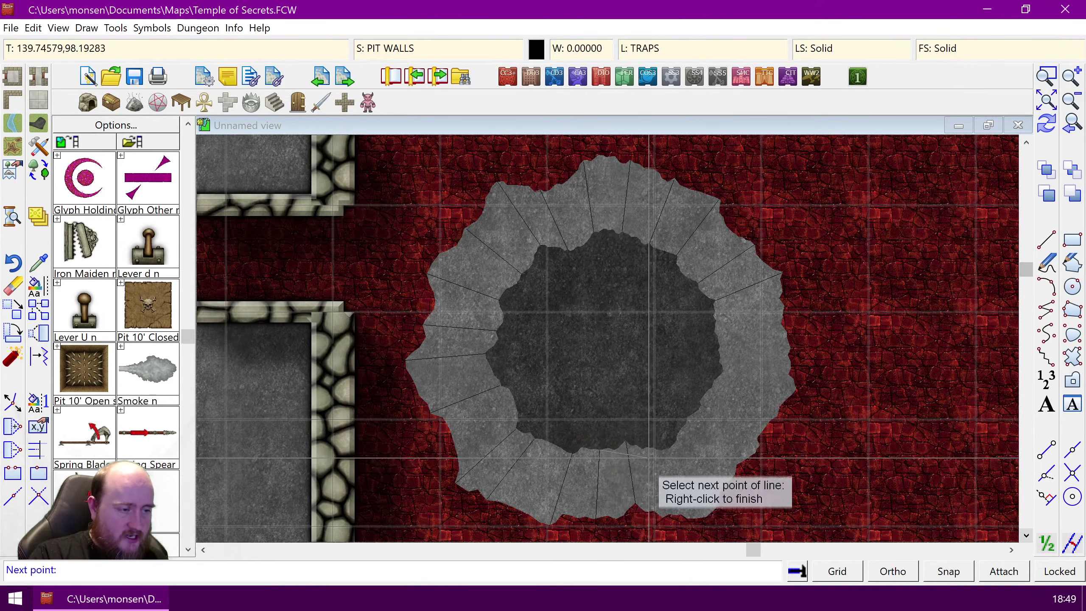
pyautogui.rightClick(729, 532)
# Step: Draw two lines across the pit ring's southeast side, one from the inner polygon's southeast corner and one farther east-southeast
pyautogui.rightClick(675, 463)
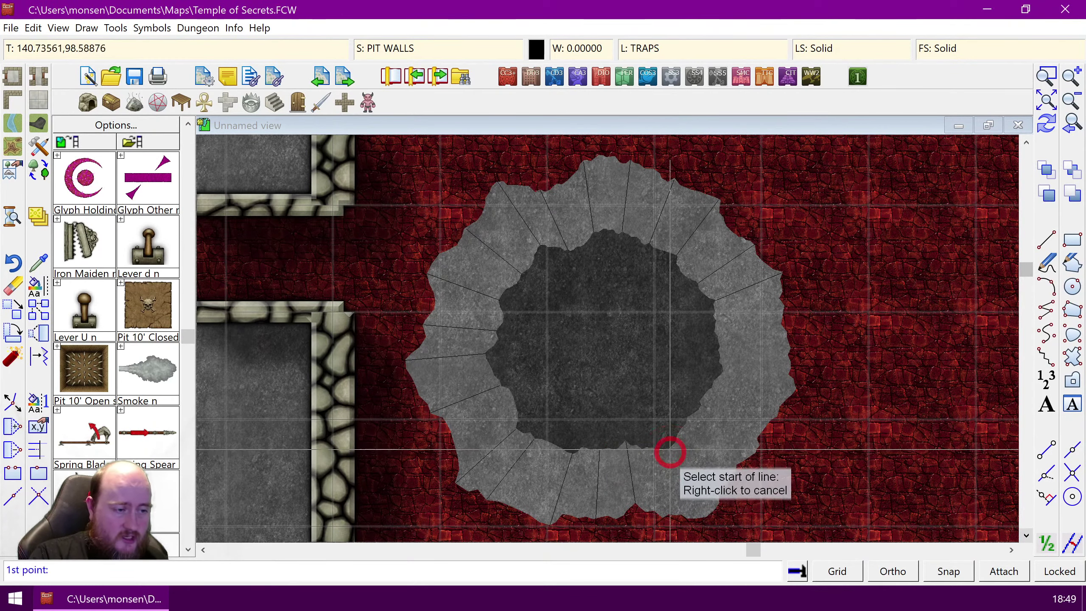
pyautogui.click(670, 449)
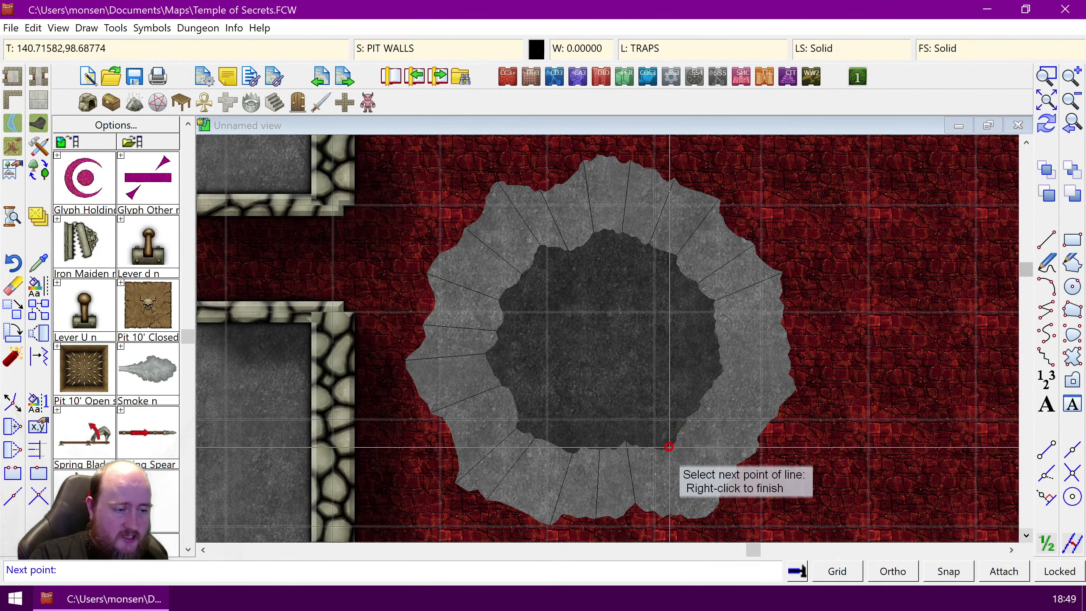
pyautogui.click(707, 515)
pyautogui.rightClick(748, 460)
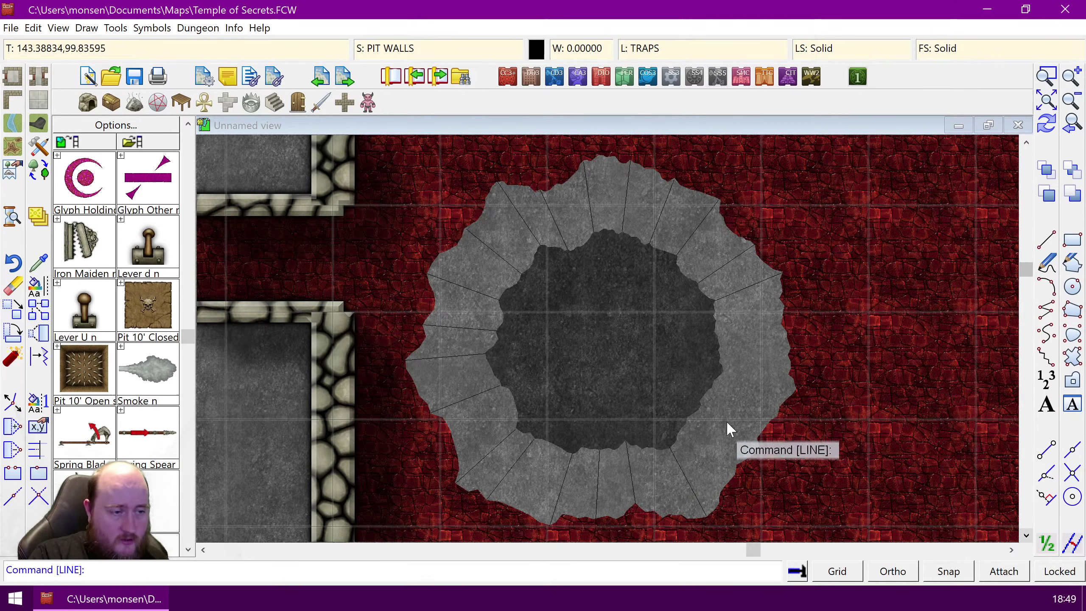
pyautogui.rightClick(755, 436)
pyautogui.click(756, 437)
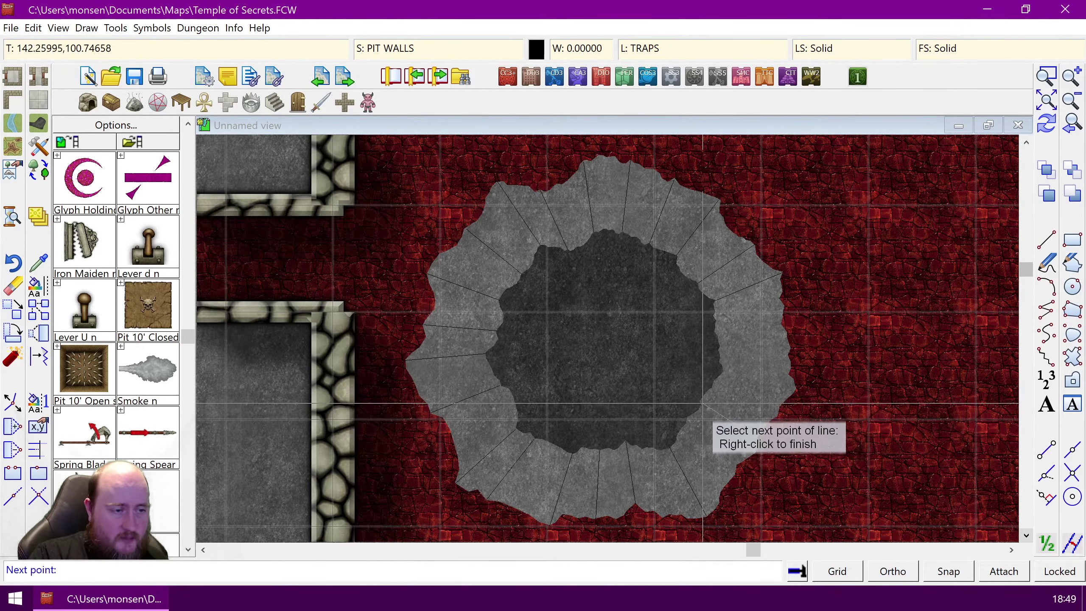
pyautogui.click(700, 402)
pyautogui.rightClick(778, 388)
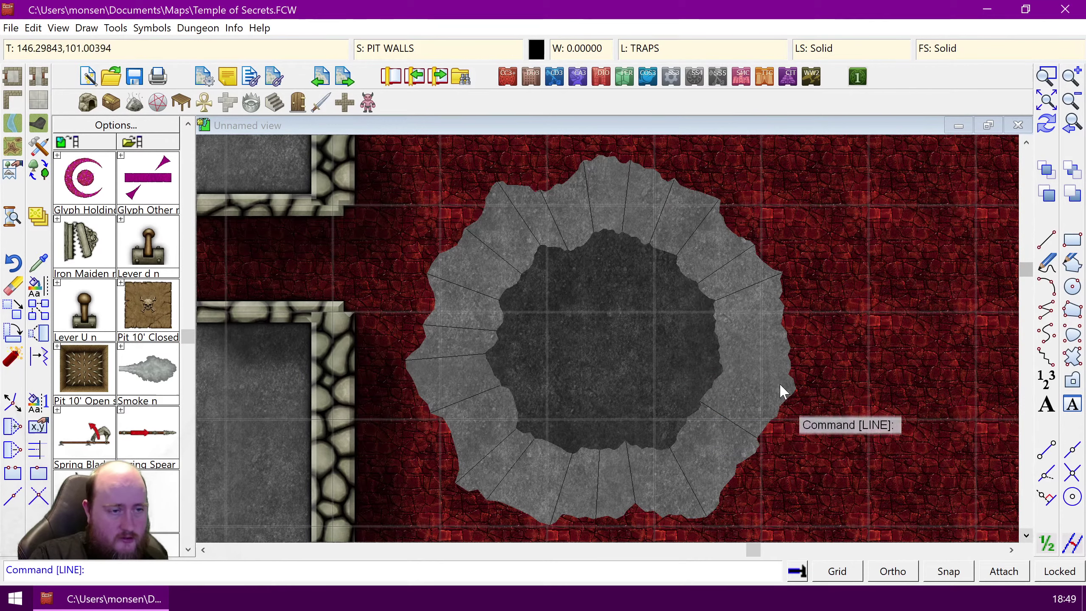
# Step: Draw three lines across the pit ring's east side, one reaching the outer outline's easternmost point and two north of it
pyautogui.rightClick(710, 327)
pyautogui.click(717, 321)
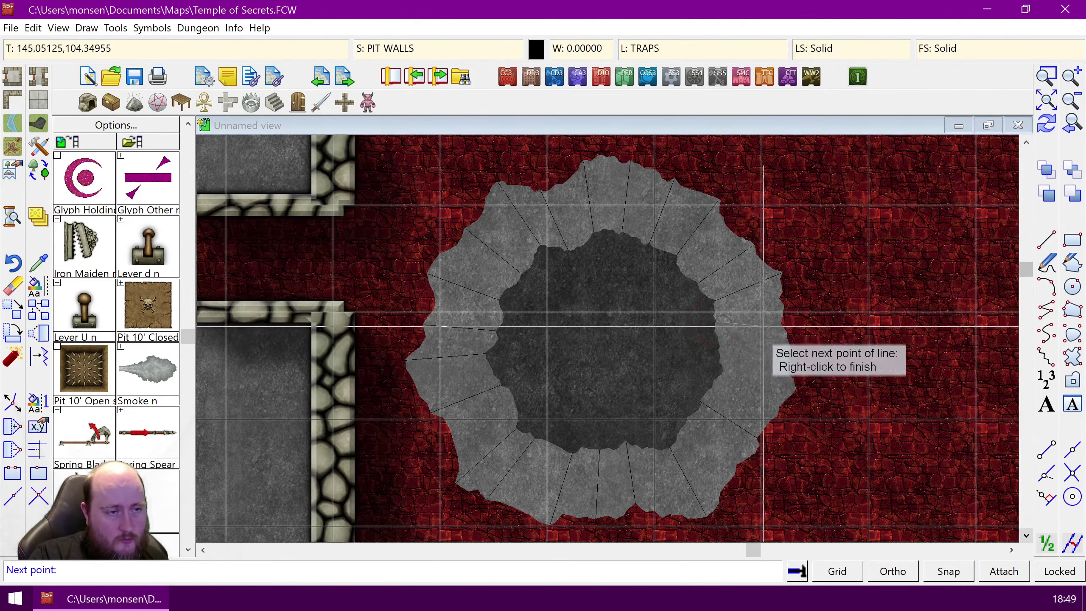
pyautogui.click(783, 306)
pyautogui.rightClick(735, 370)
pyautogui.rightClick(728, 368)
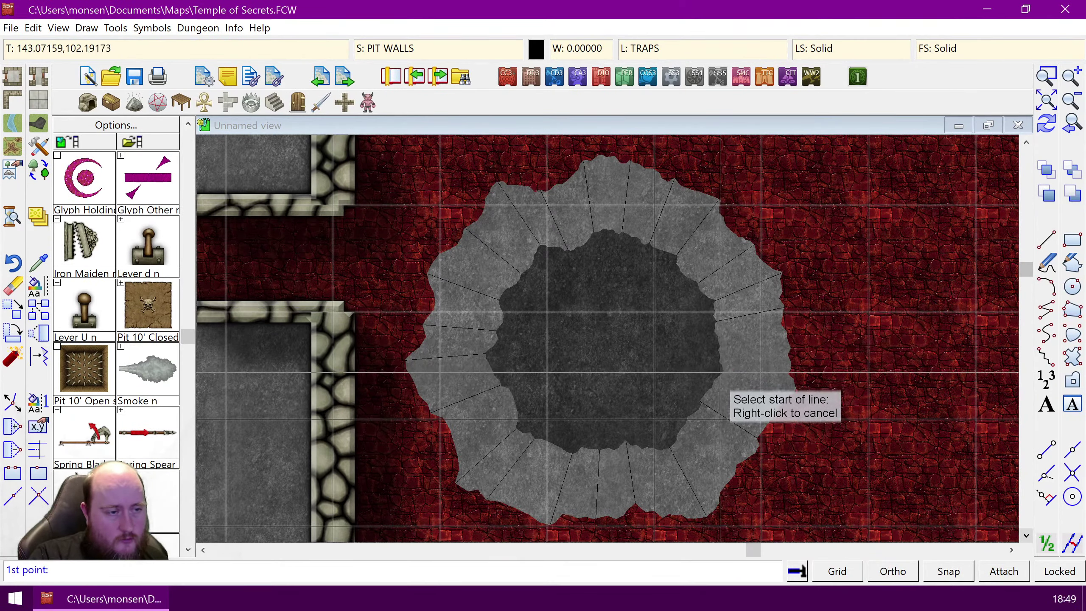
pyautogui.click(719, 371)
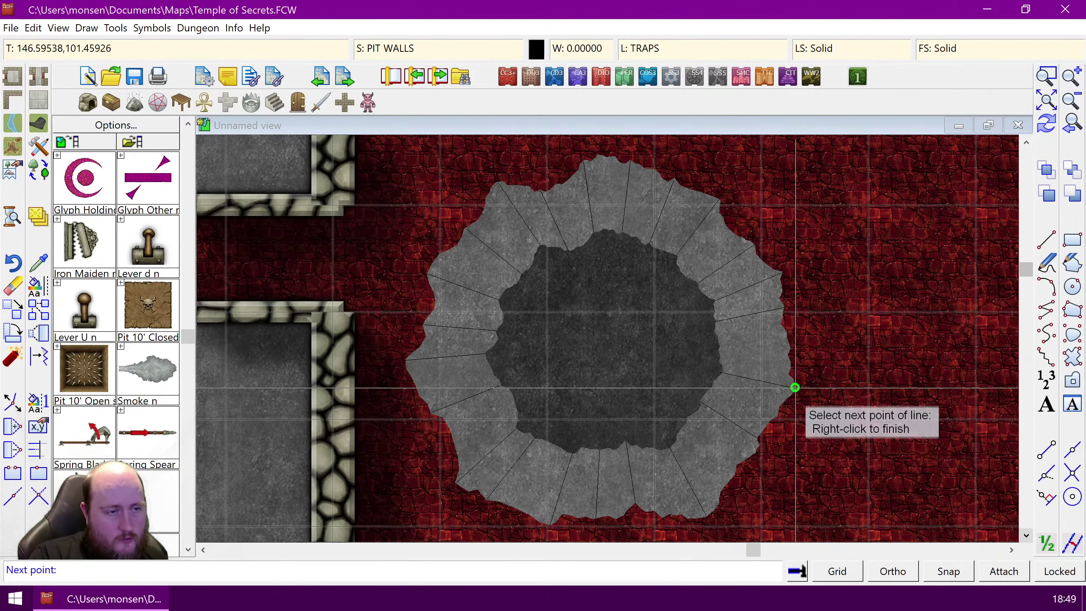
pyautogui.rightClick(743, 360)
pyautogui.rightClick(737, 363)
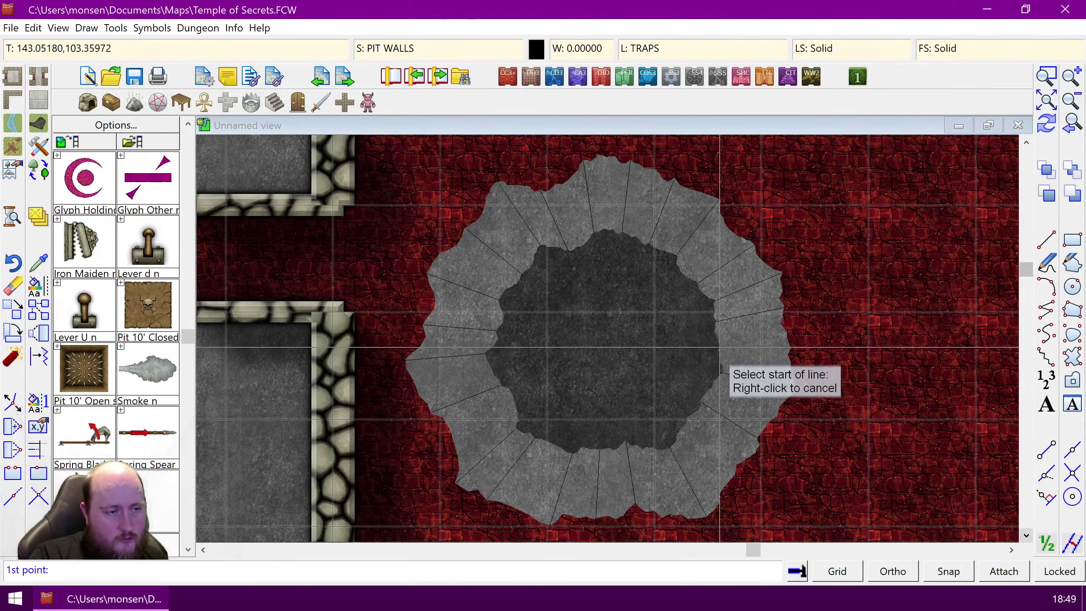
pyautogui.click(719, 347)
pyautogui.click(789, 349)
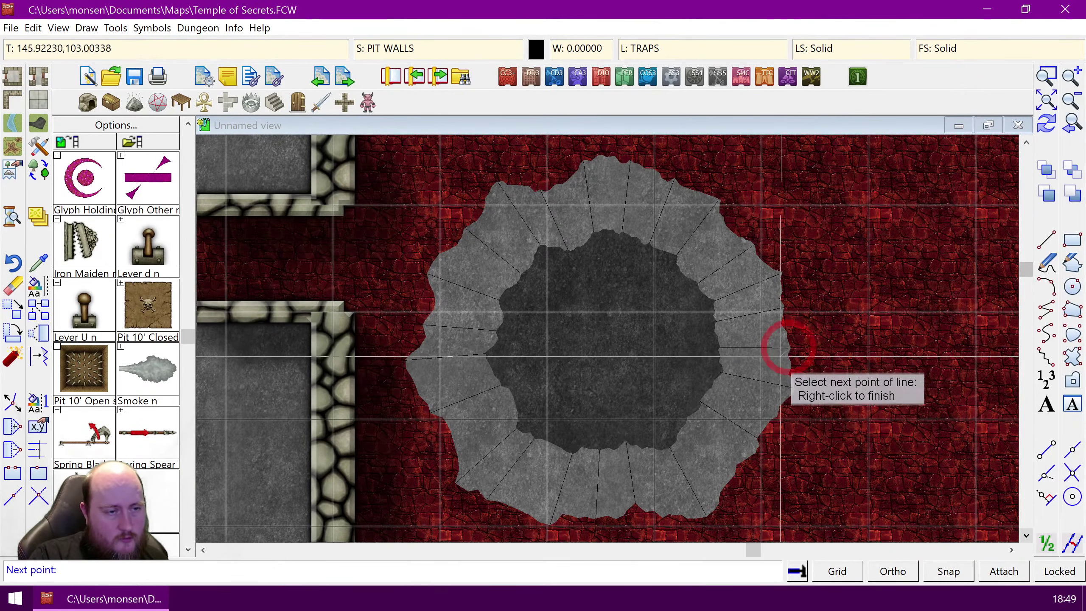
pyautogui.rightClick(785, 374)
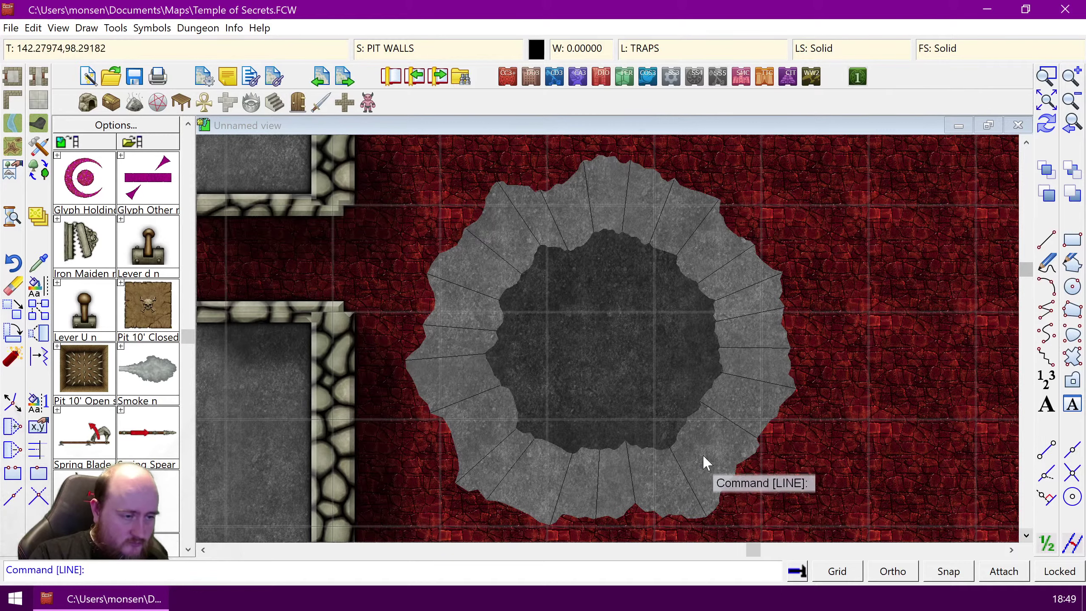
# Step: Draw one diagonal line across the southeast gap in the pit ring, from the inner polygon's edge to the outer outline
pyautogui.rightClick(697, 443)
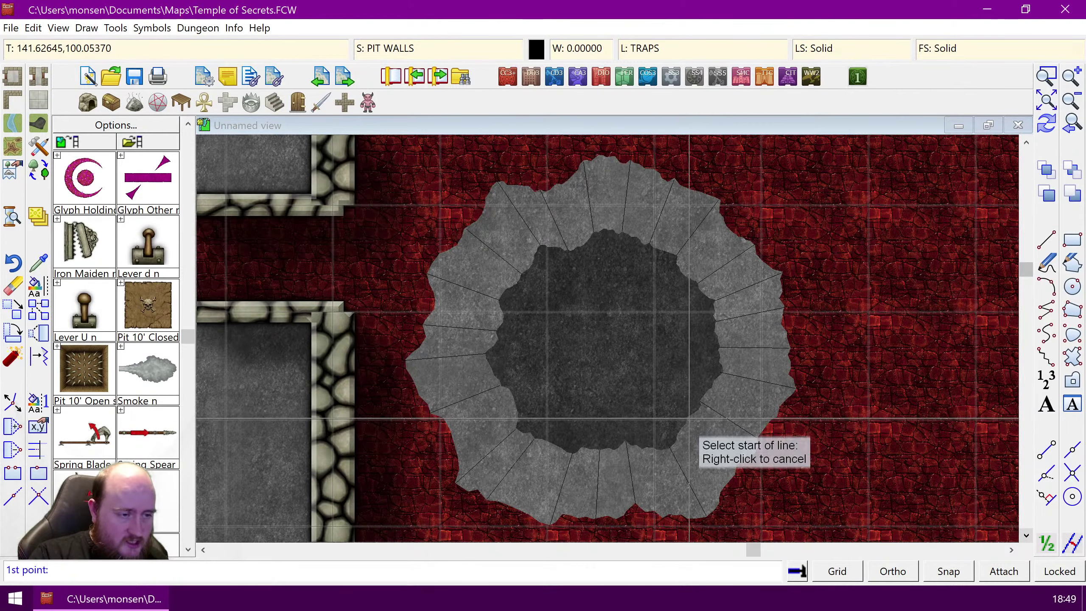
pyautogui.click(689, 417)
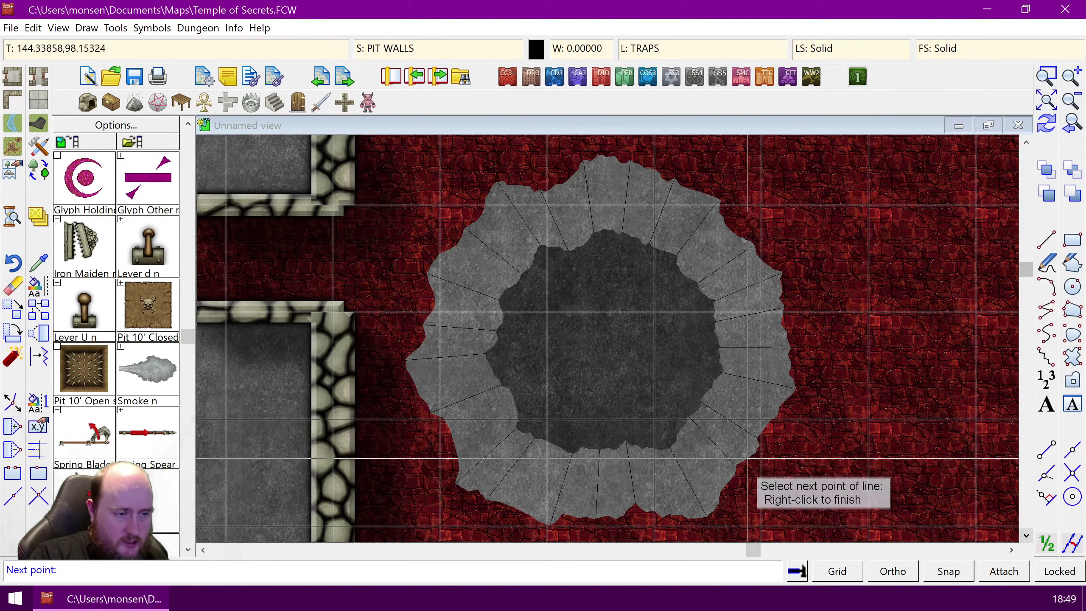
pyautogui.click(734, 464)
pyautogui.rightClick(734, 464)
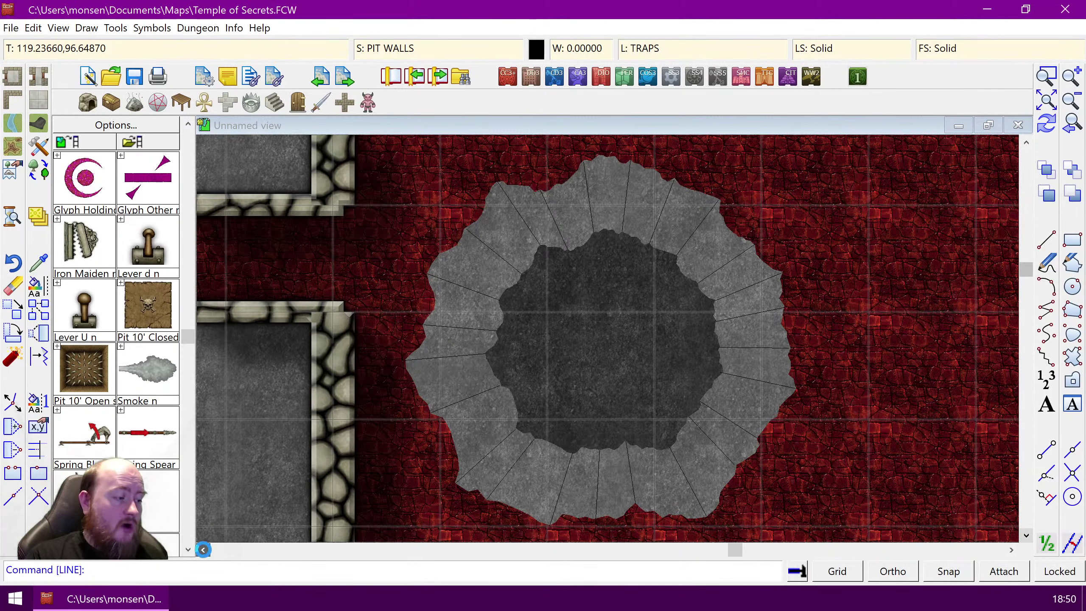
# Step: Examine the stairs in the corridor leading to the red-floored room with the WALLS sheet temporarily hidden, and show the sheet again
pyautogui.click(203, 550)
pyautogui.click(203, 550)
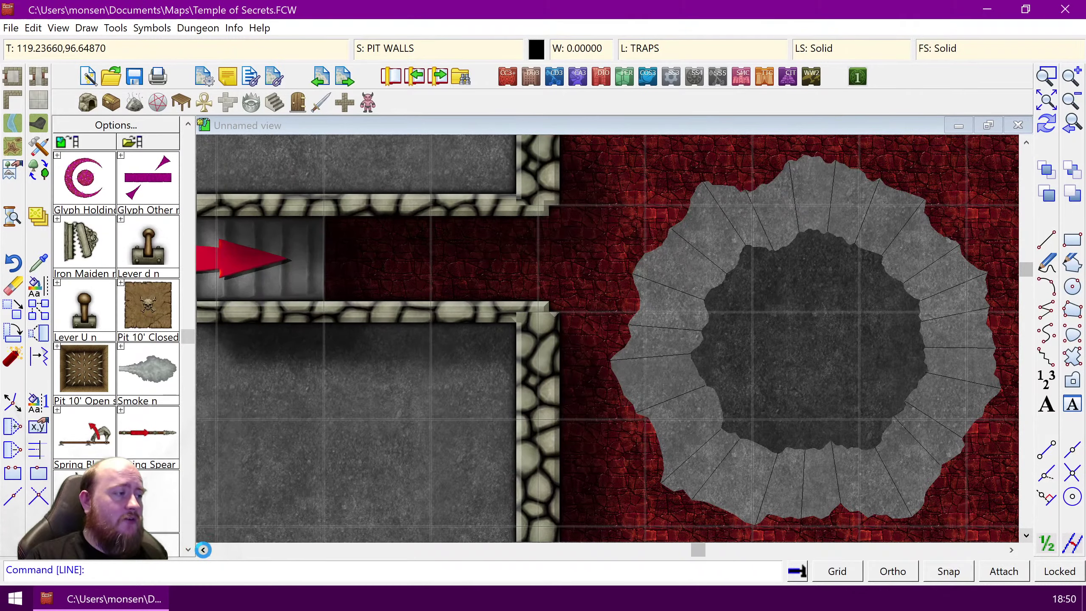
pyautogui.click(203, 550)
pyautogui.click(203, 550)
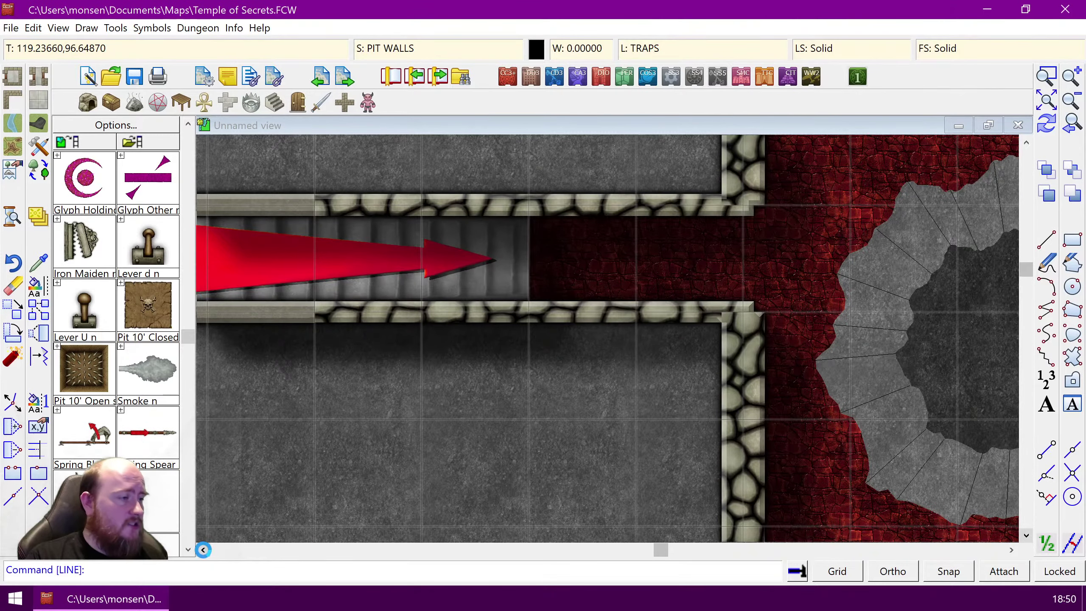
pyautogui.click(203, 550)
pyautogui.click(203, 550)
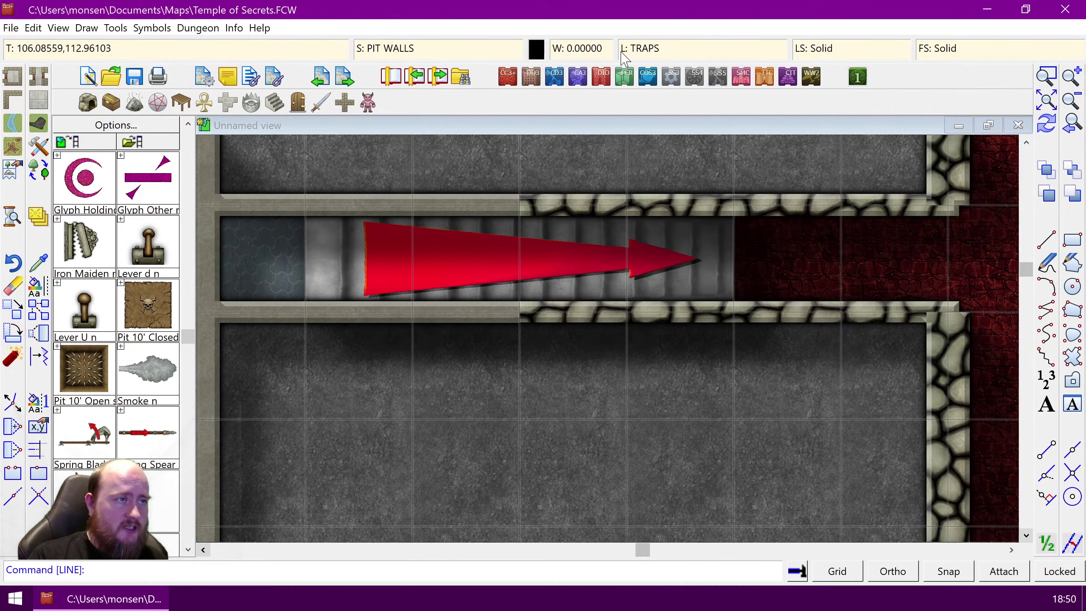
pyautogui.click(411, 55)
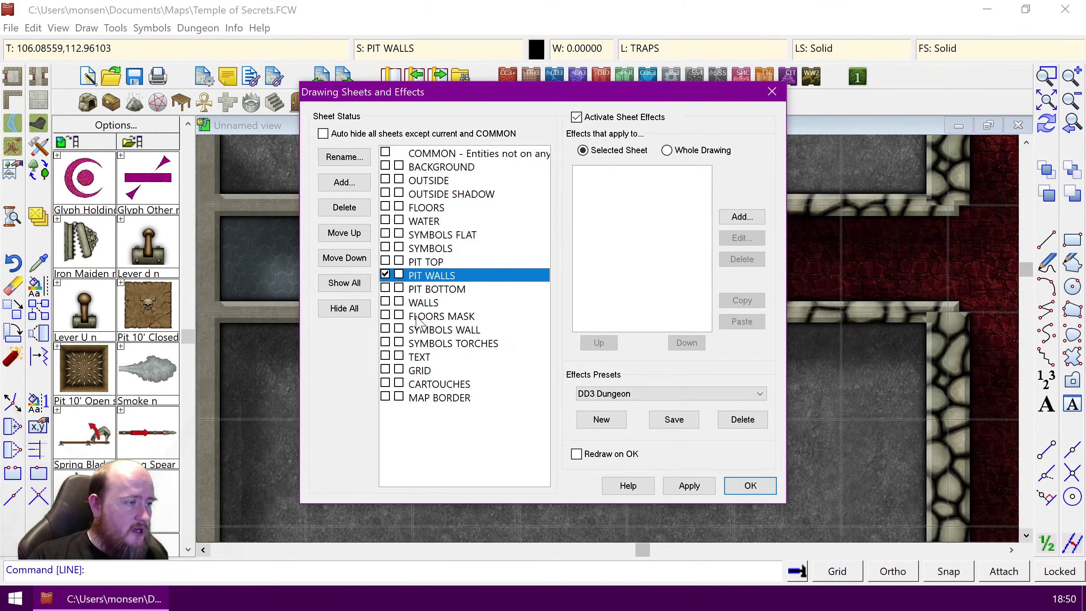
pyautogui.click(398, 302)
pyautogui.click(744, 487)
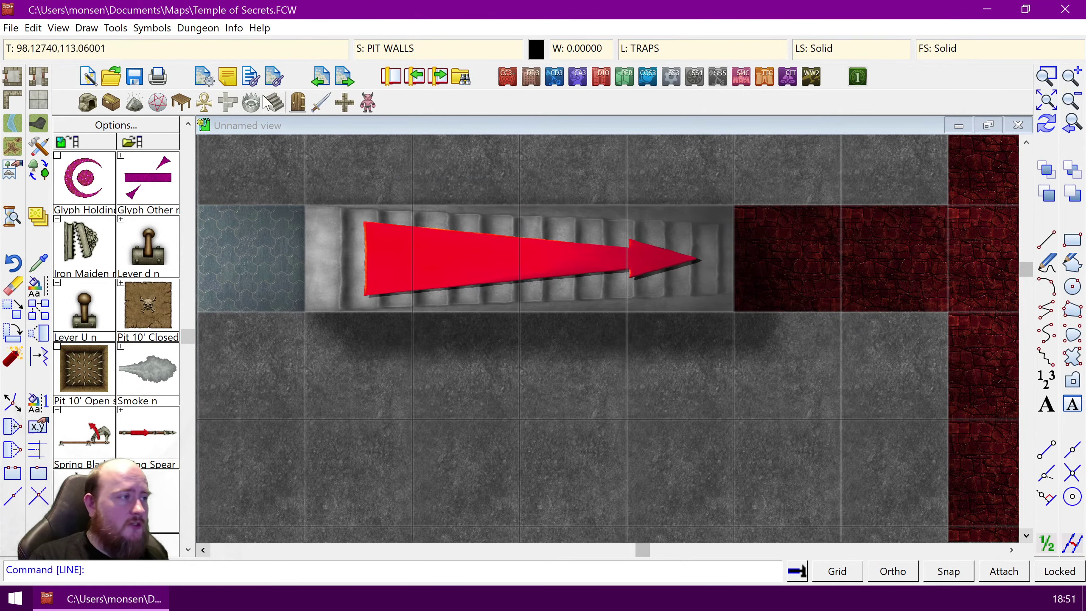
pyautogui.click(414, 51)
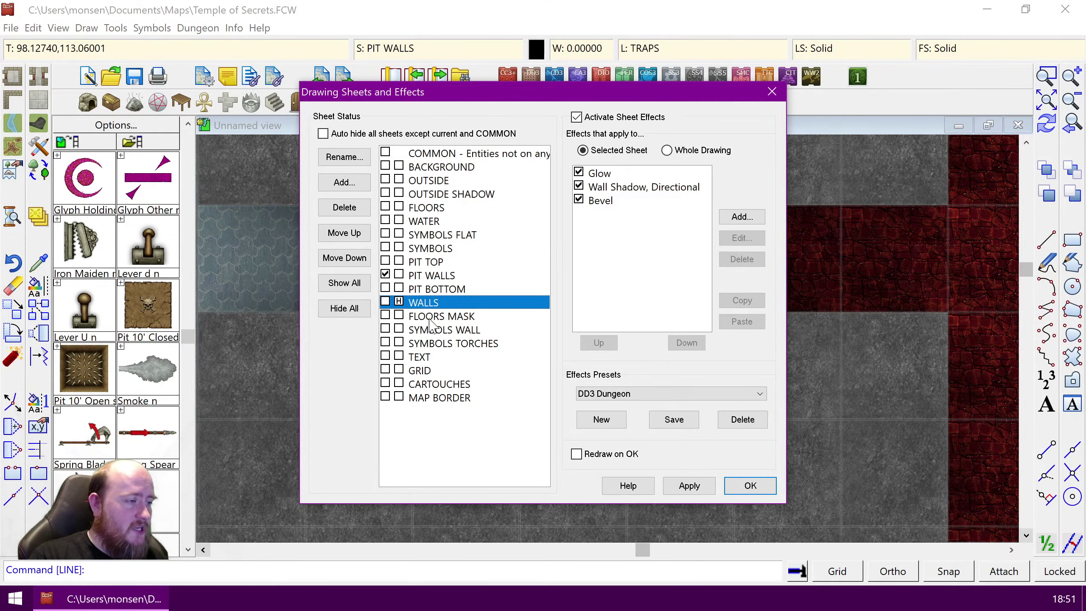
pyautogui.click(749, 486)
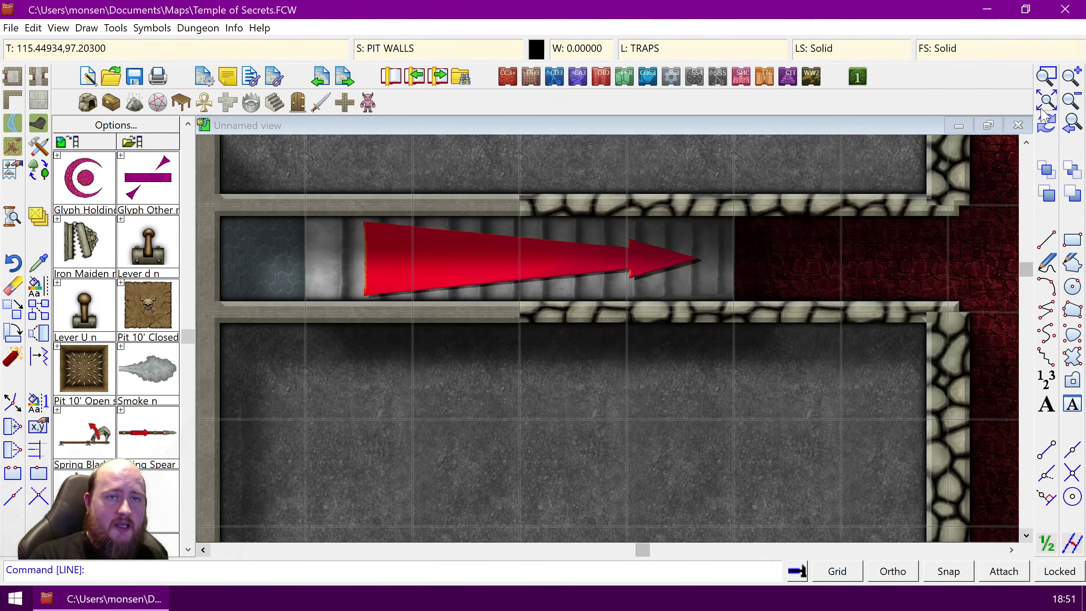
# Step: Convert all the radial lines around the pit ring to paths with Line To Path
pyautogui.click(1043, 100)
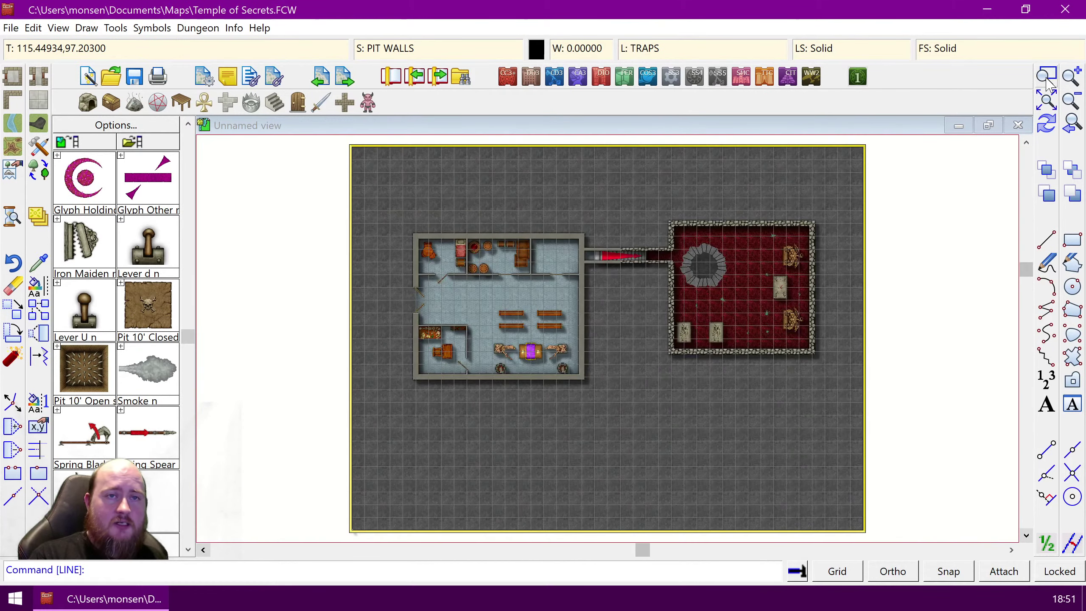
pyautogui.click(1045, 75)
pyautogui.click(678, 239)
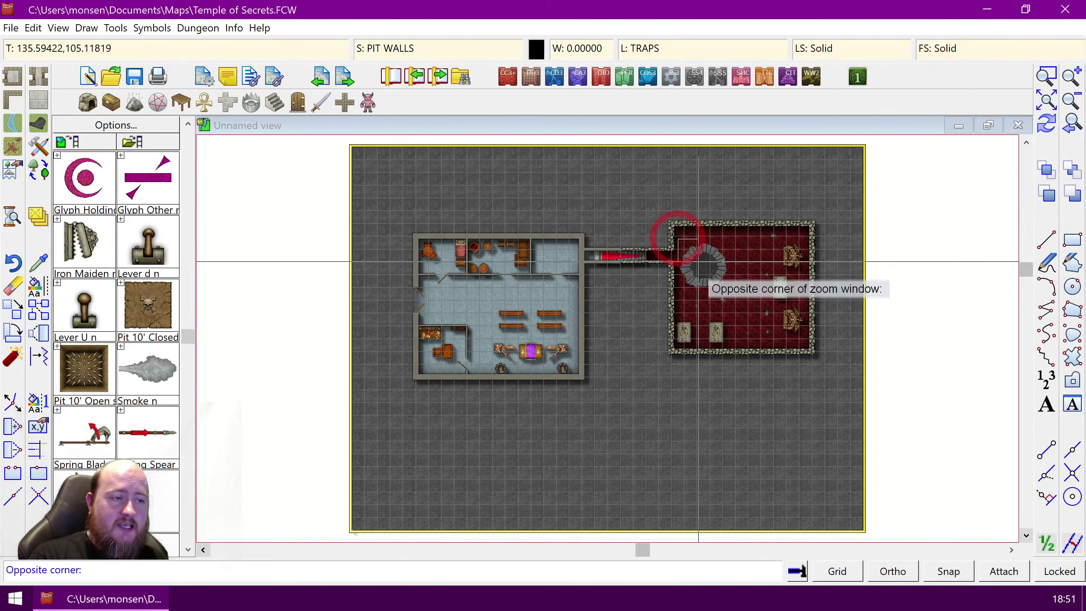
pyautogui.rightClick(728, 293)
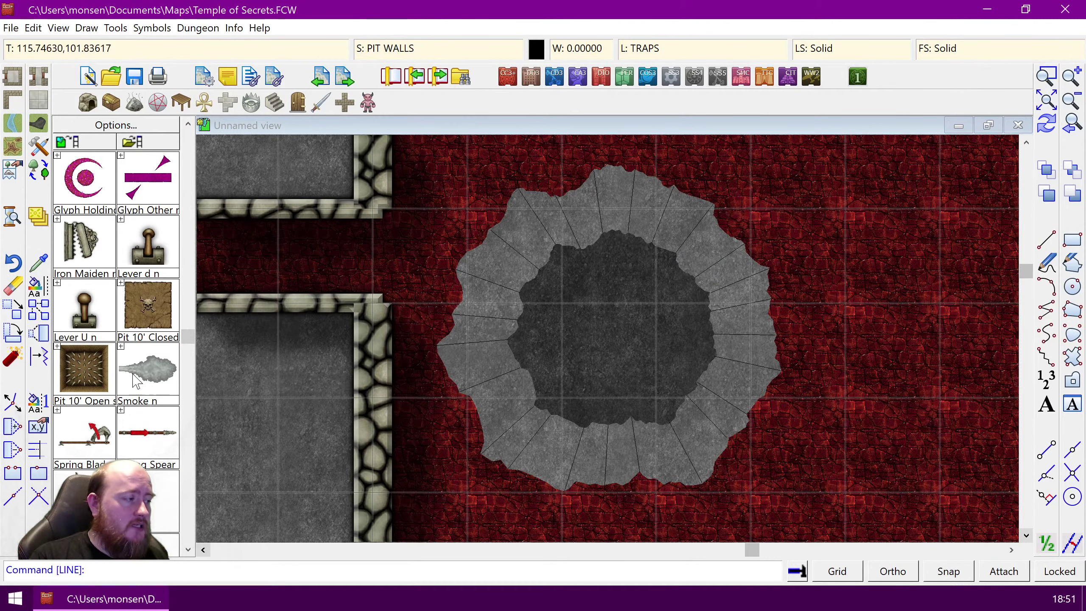
pyautogui.rightClick(41, 358)
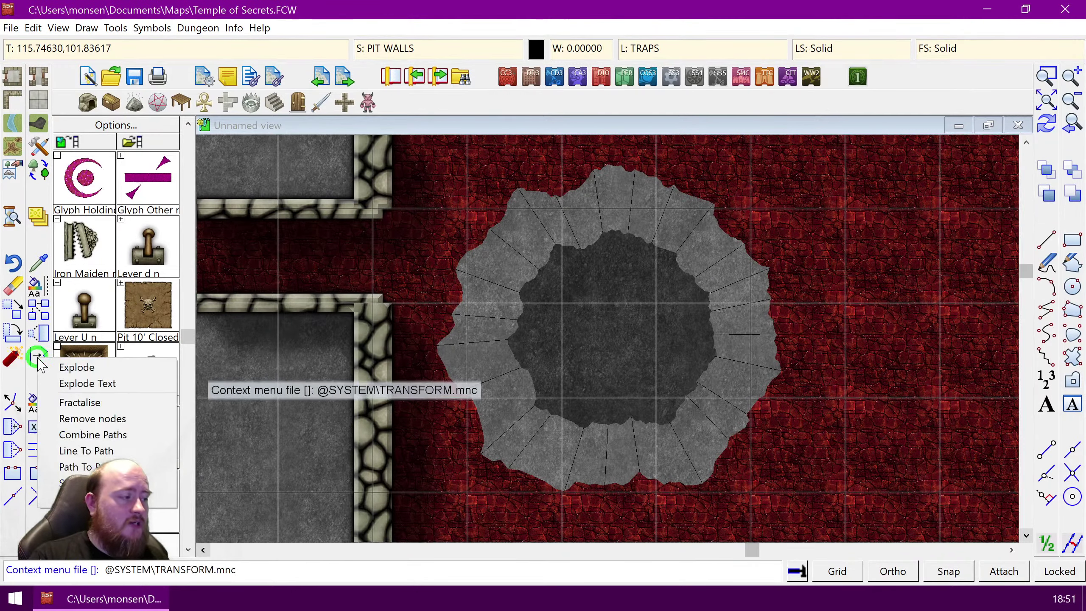
pyautogui.click(99, 452)
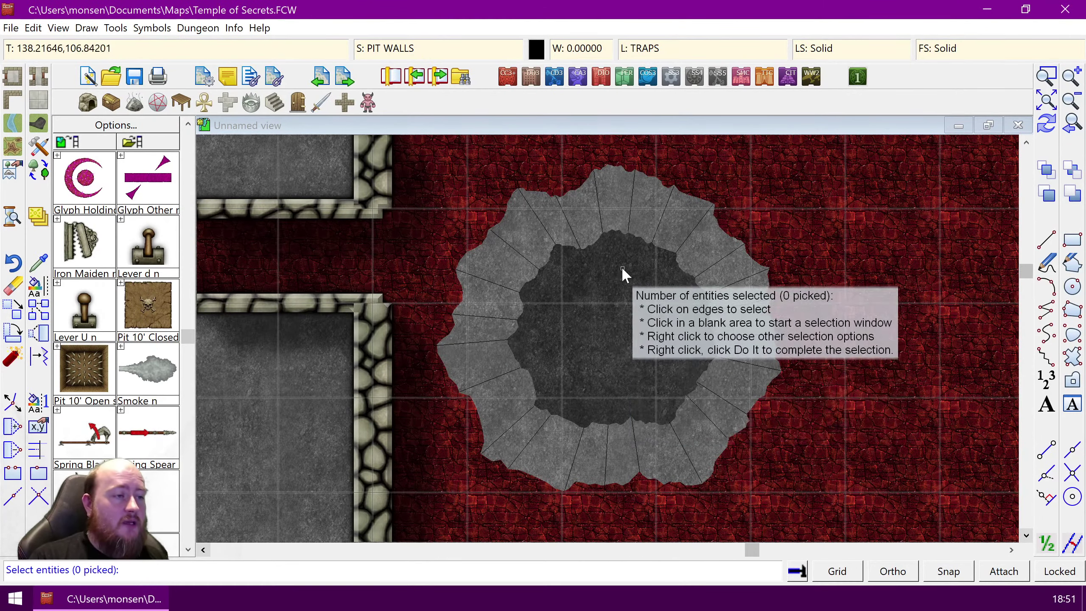
pyautogui.click(602, 224)
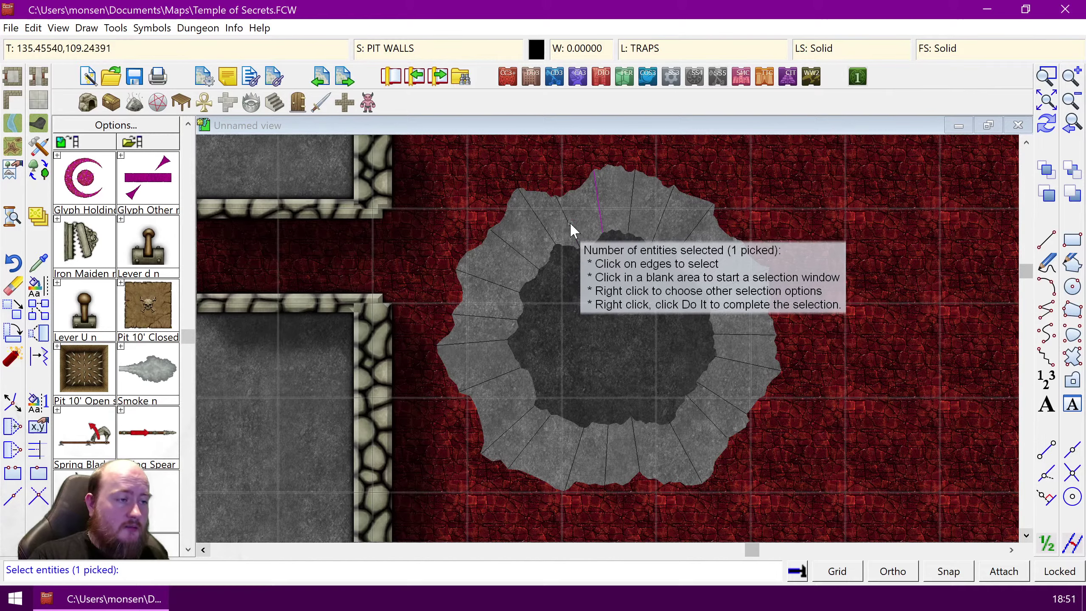
pyautogui.click(569, 222)
pyautogui.click(539, 221)
pyautogui.click(517, 251)
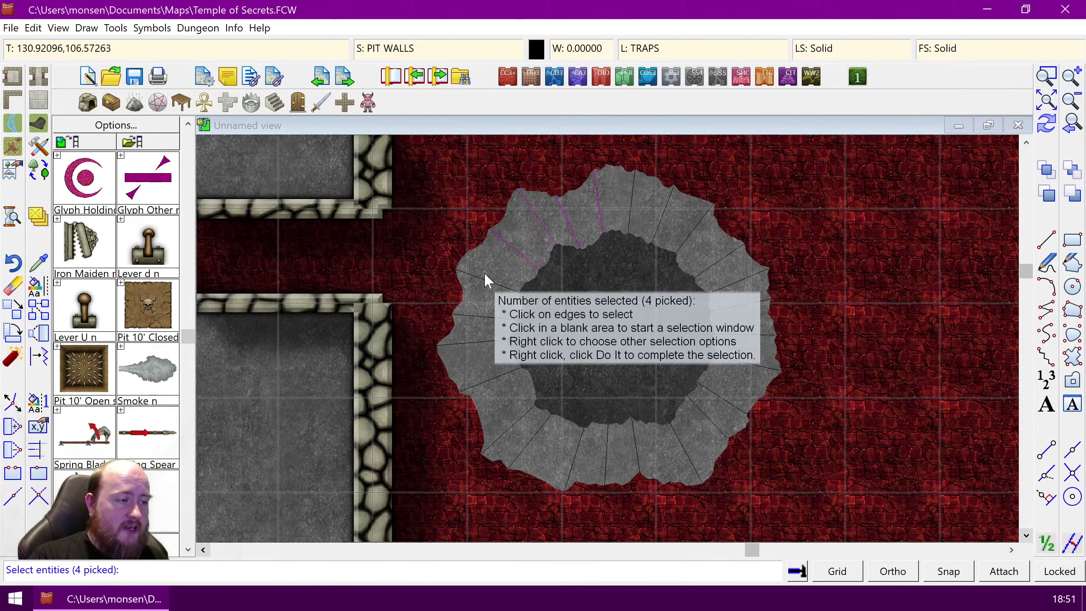
pyautogui.click(492, 282)
pyautogui.click(490, 317)
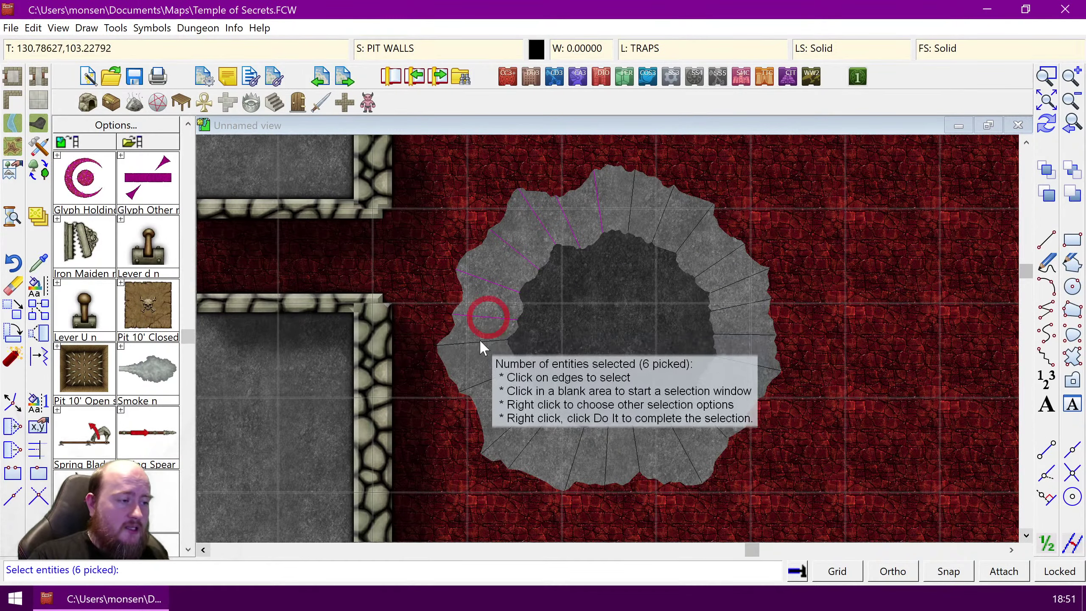
pyautogui.click(479, 341)
pyautogui.click(491, 379)
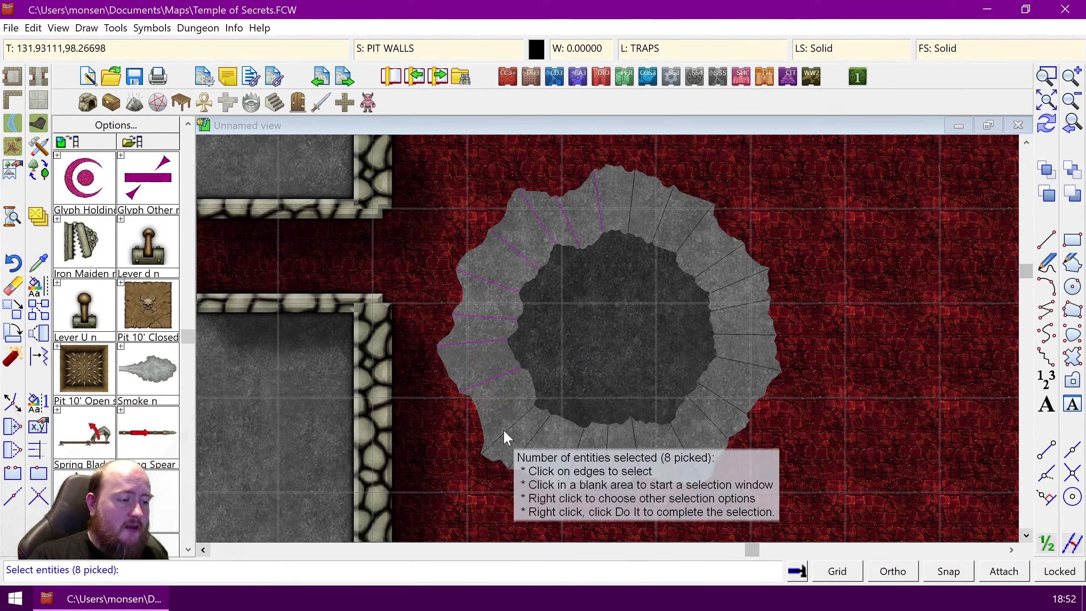
pyautogui.click(504, 430)
pyautogui.click(528, 440)
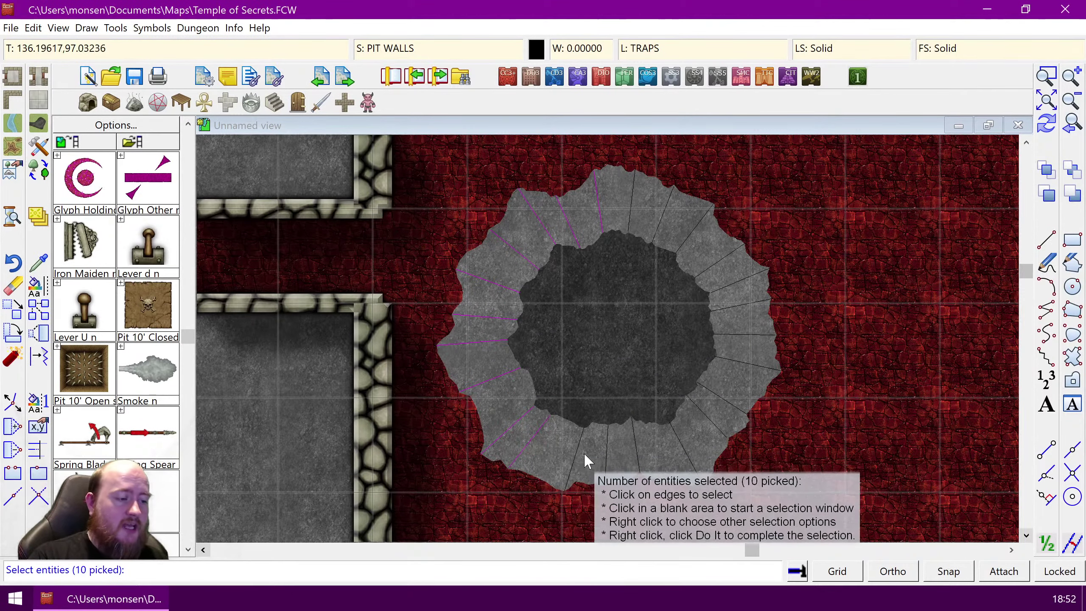
pyautogui.click(578, 454)
pyautogui.click(604, 457)
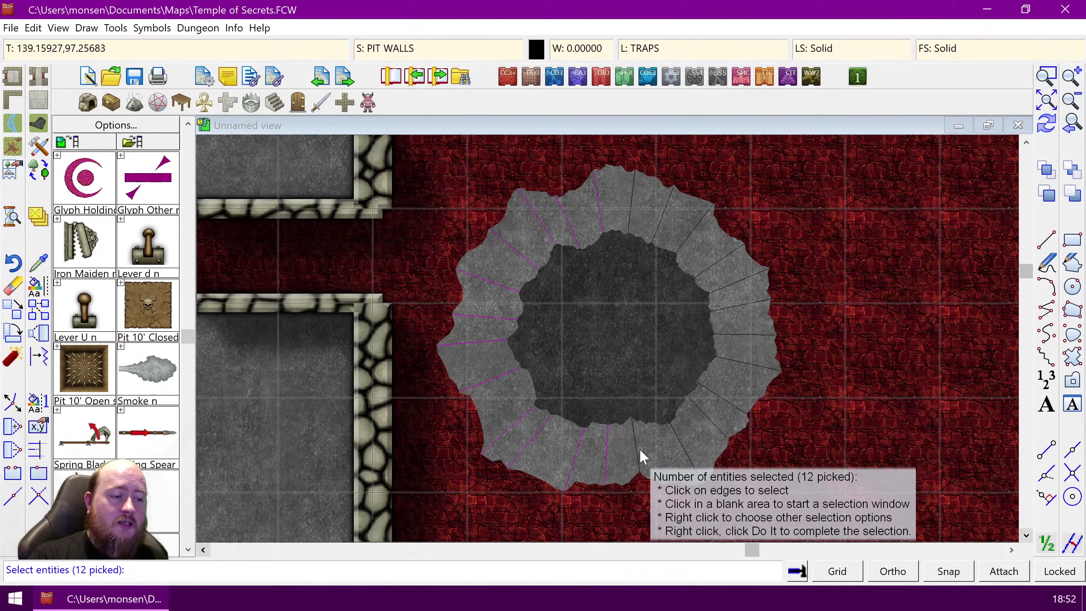
pyautogui.click(637, 448)
pyautogui.click(682, 447)
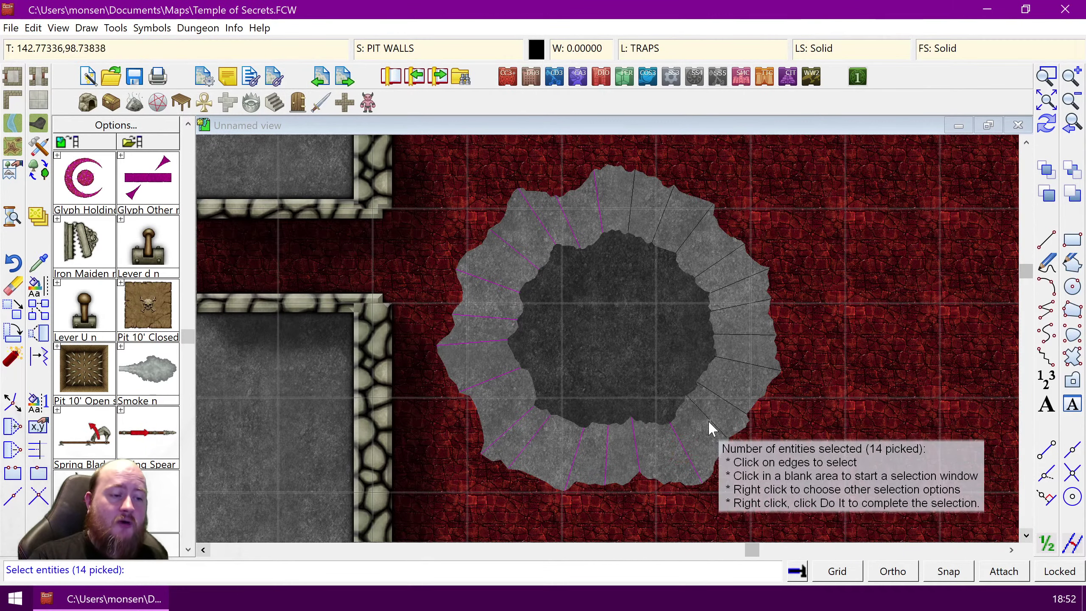
pyautogui.click(714, 423)
pyautogui.click(737, 406)
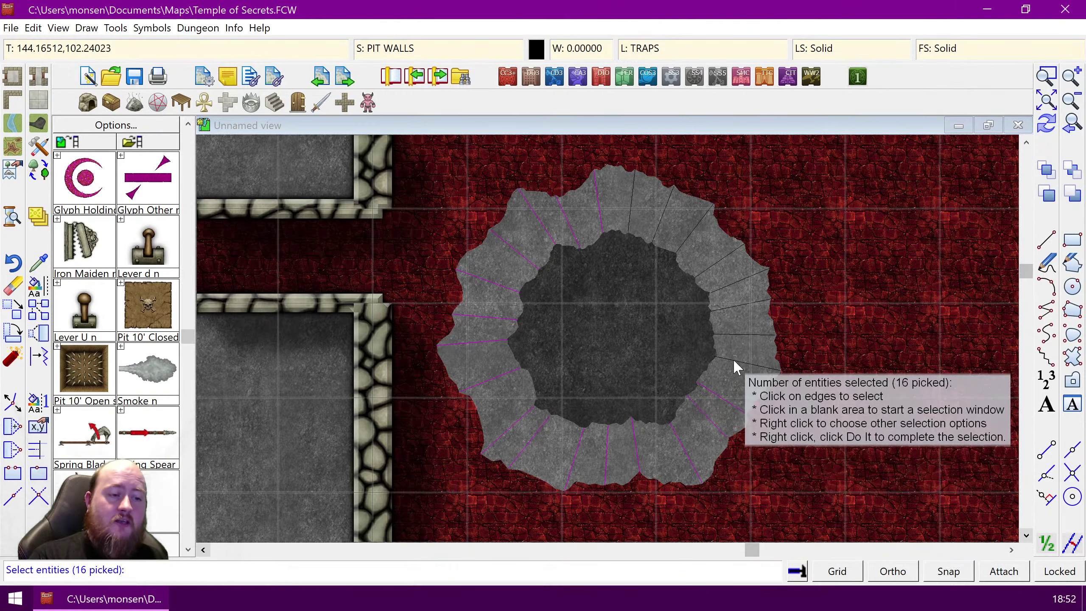
pyautogui.click(732, 358)
pyautogui.click(736, 332)
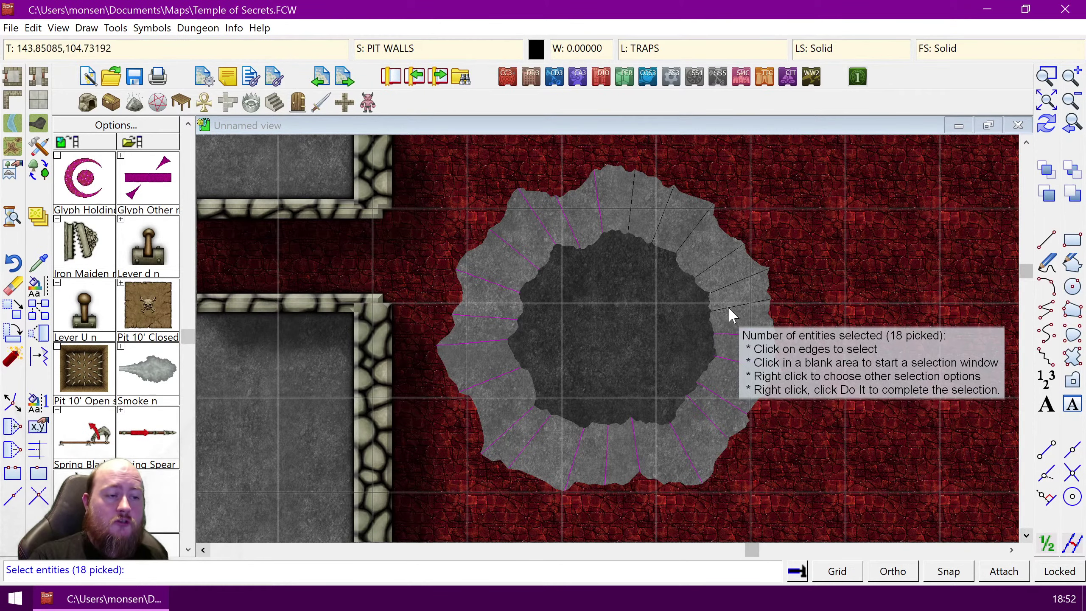
pyautogui.click(728, 307)
pyautogui.click(728, 286)
pyautogui.click(711, 266)
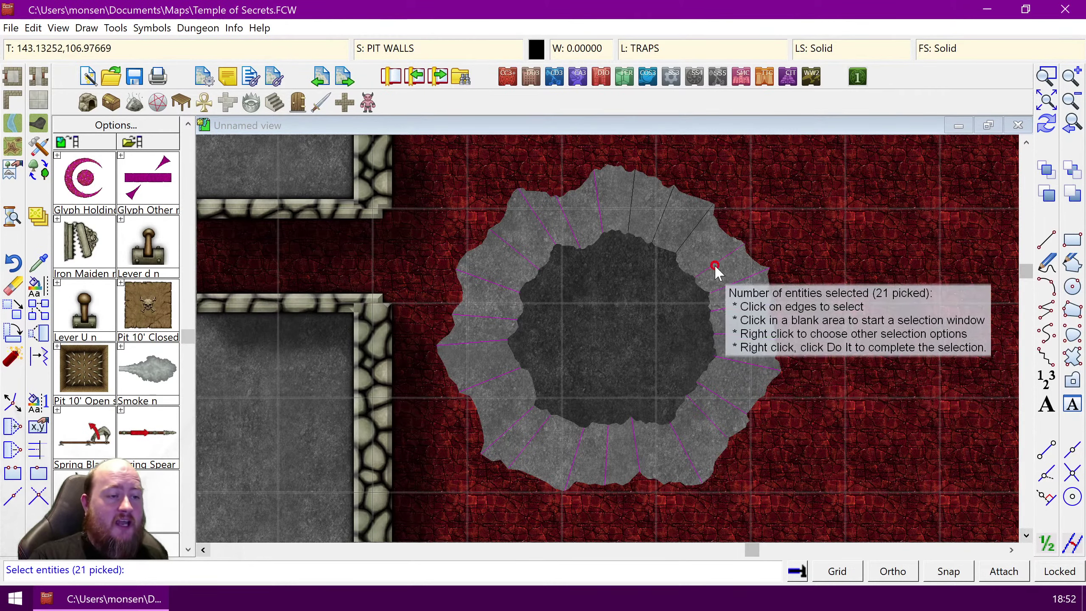
pyautogui.click(690, 234)
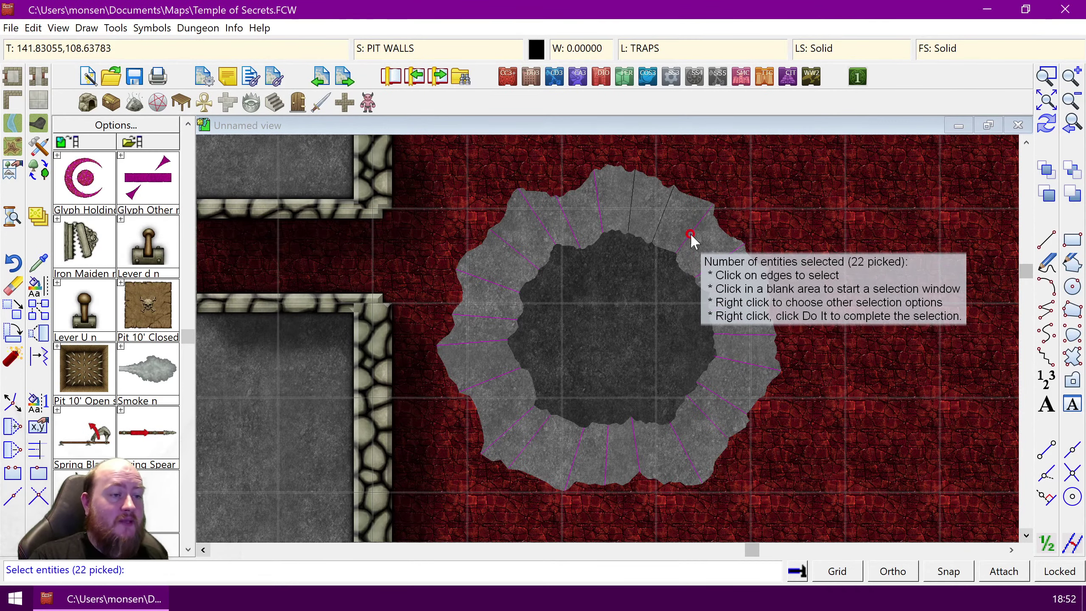
pyautogui.click(663, 214)
pyautogui.click(630, 217)
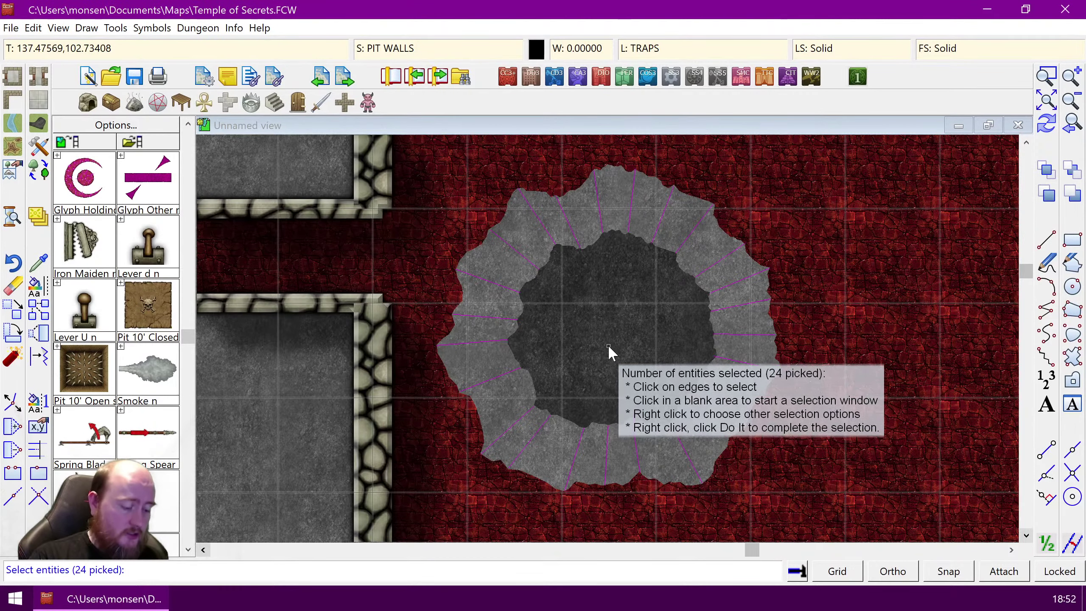
pyautogui.rightClick(604, 322)
pyautogui.click(611, 333)
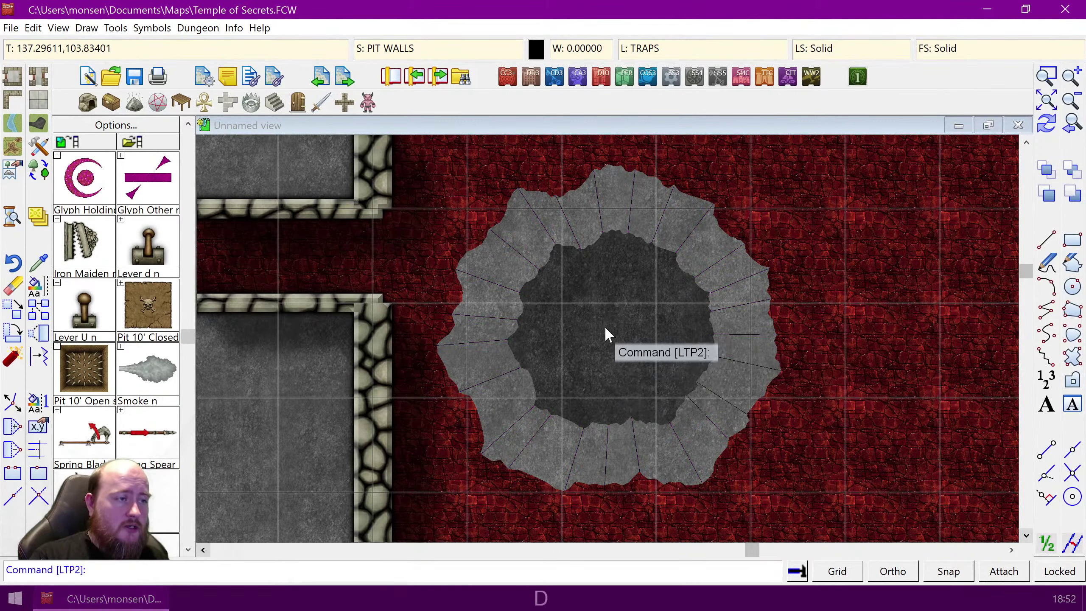
# Step: Set the line width of all the pit ring's radial lines to 0.1
pyautogui.click(42, 288)
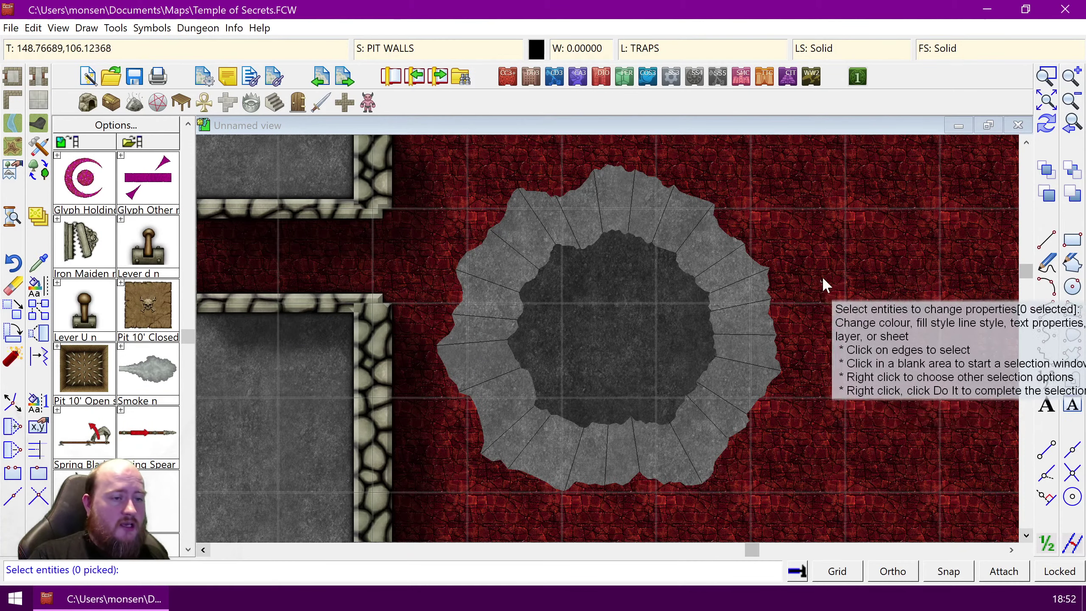
pyautogui.press('p')
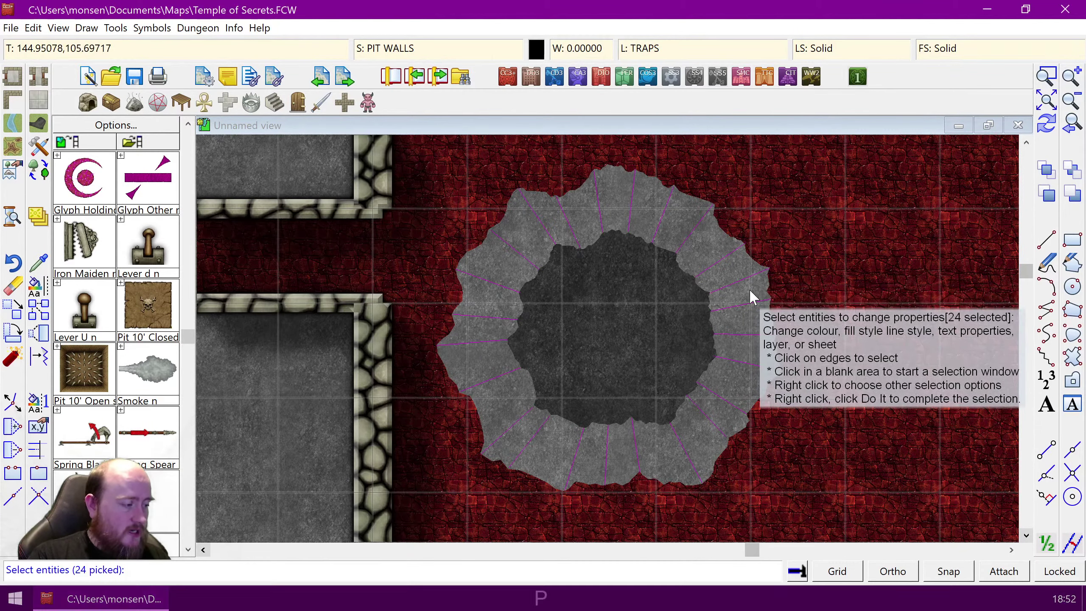
pyautogui.press('d')
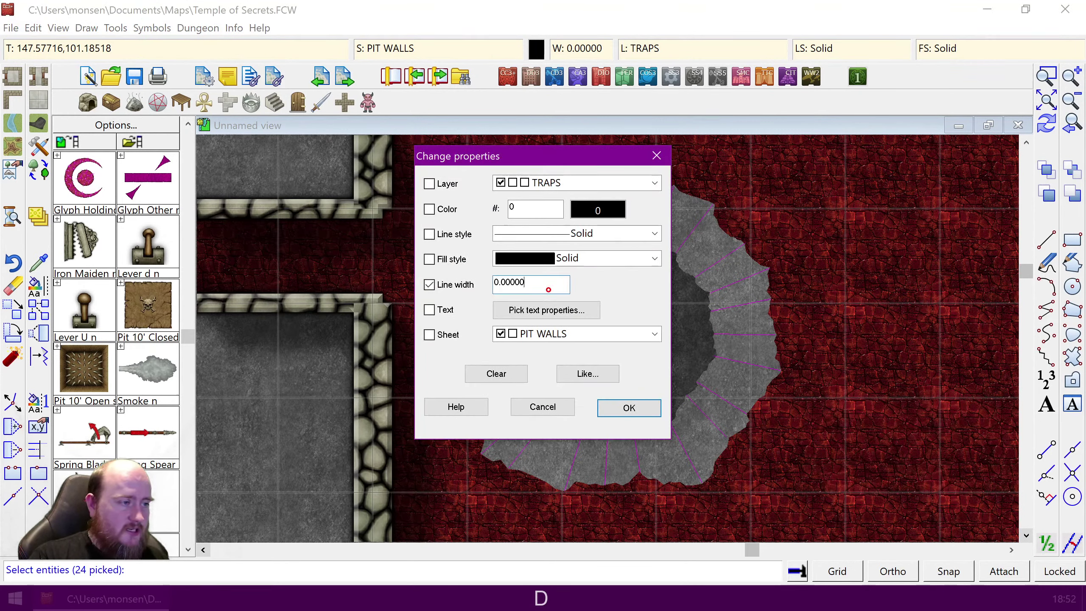
pyautogui.write('.1')
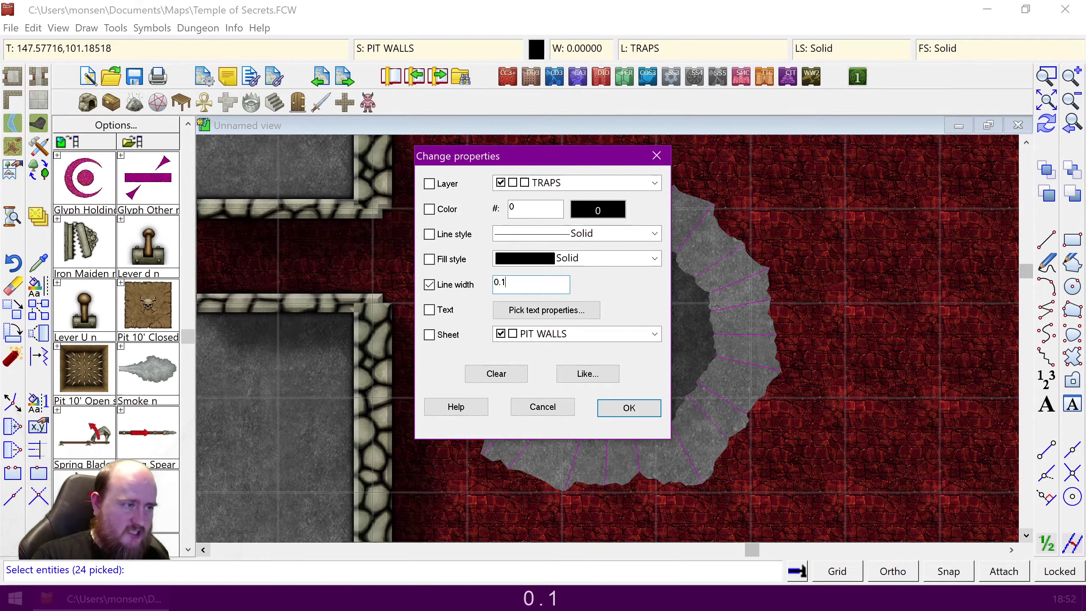
pyautogui.click(627, 408)
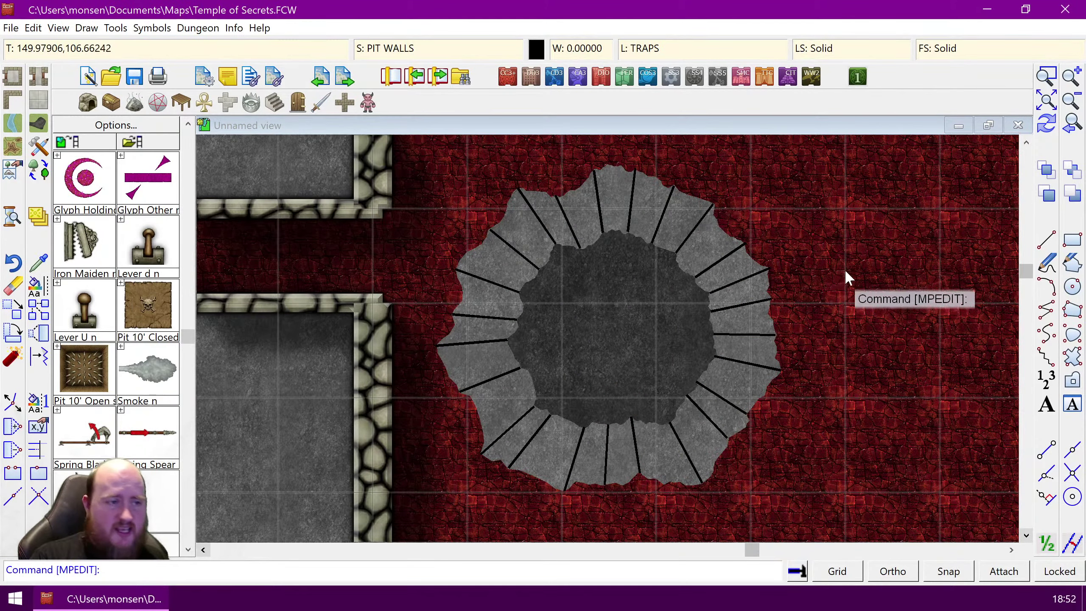
# Step: Set the line width of all the pit ring's radial lines to 0.03 and redraw the map
pyautogui.rightClick(811, 249)
pyautogui.rightClick(766, 329)
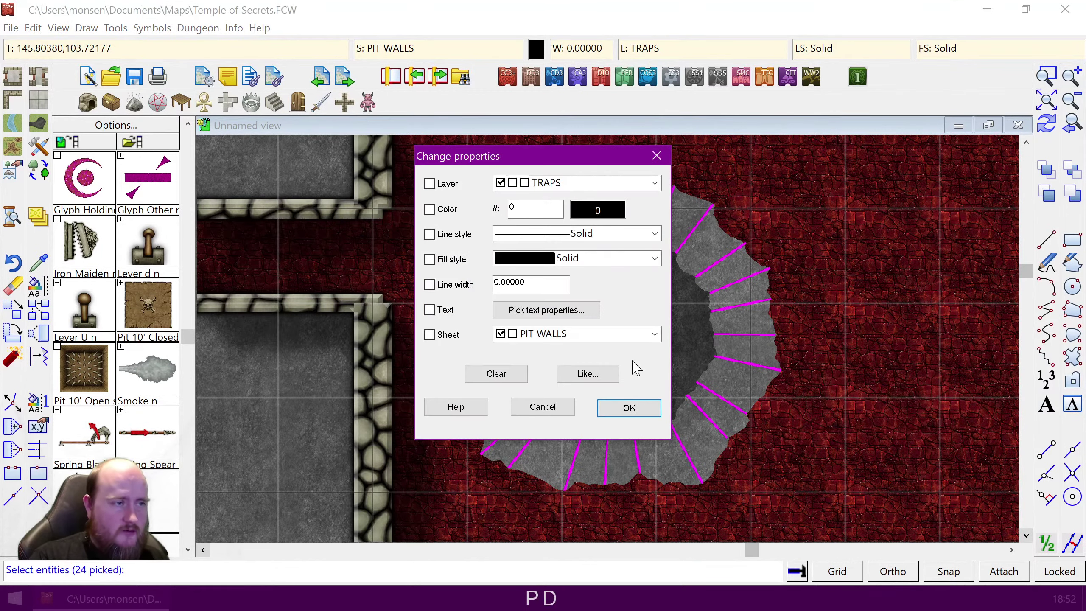
pyautogui.moveTo(525, 282); pyautogui.dragTo(510, 283)
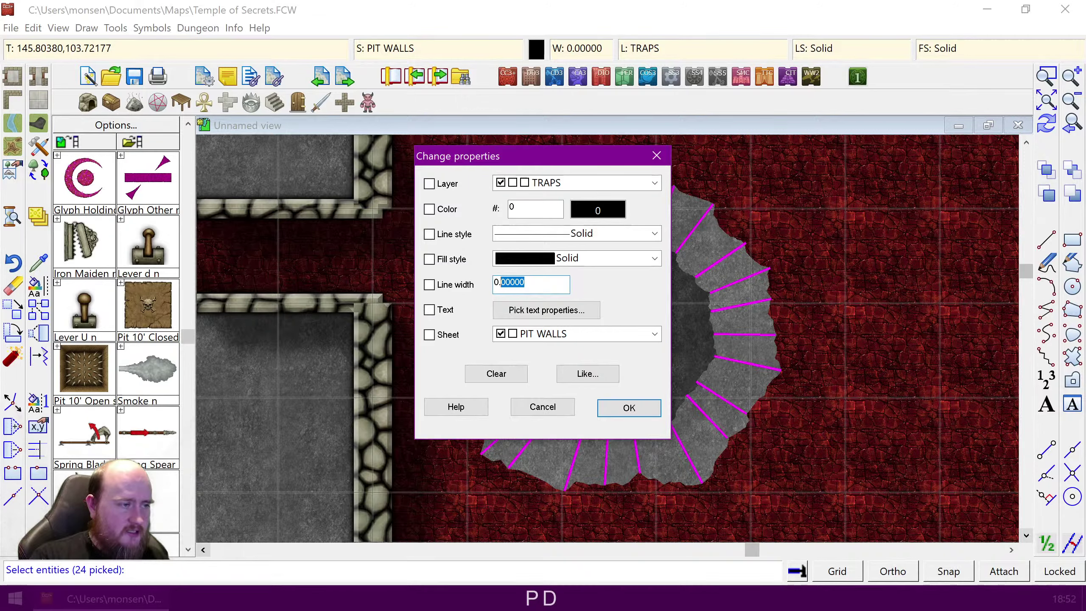
pyautogui.write('0')
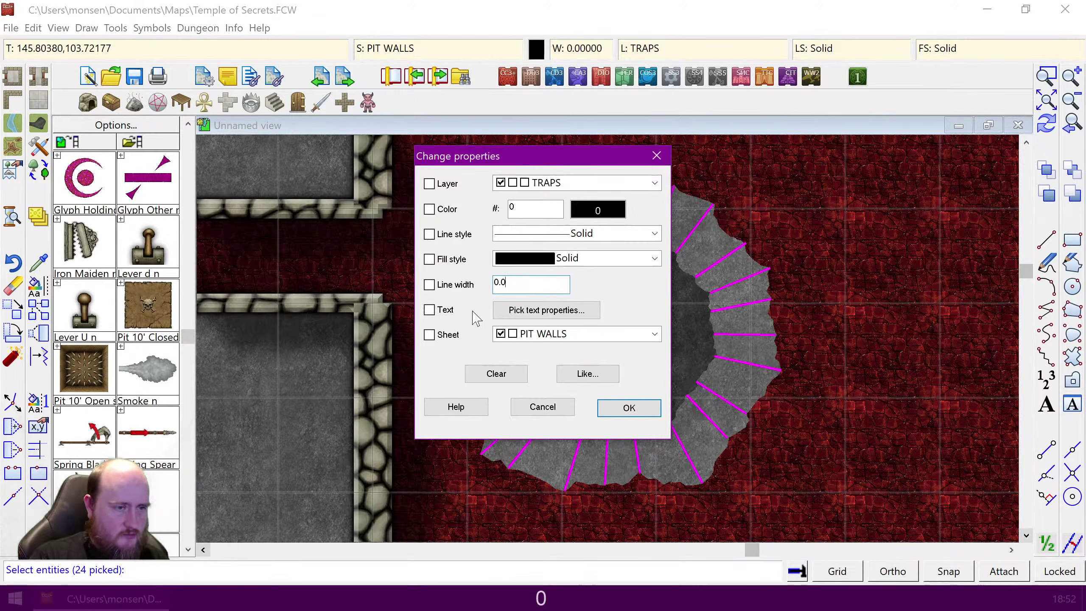
pyautogui.write('3')
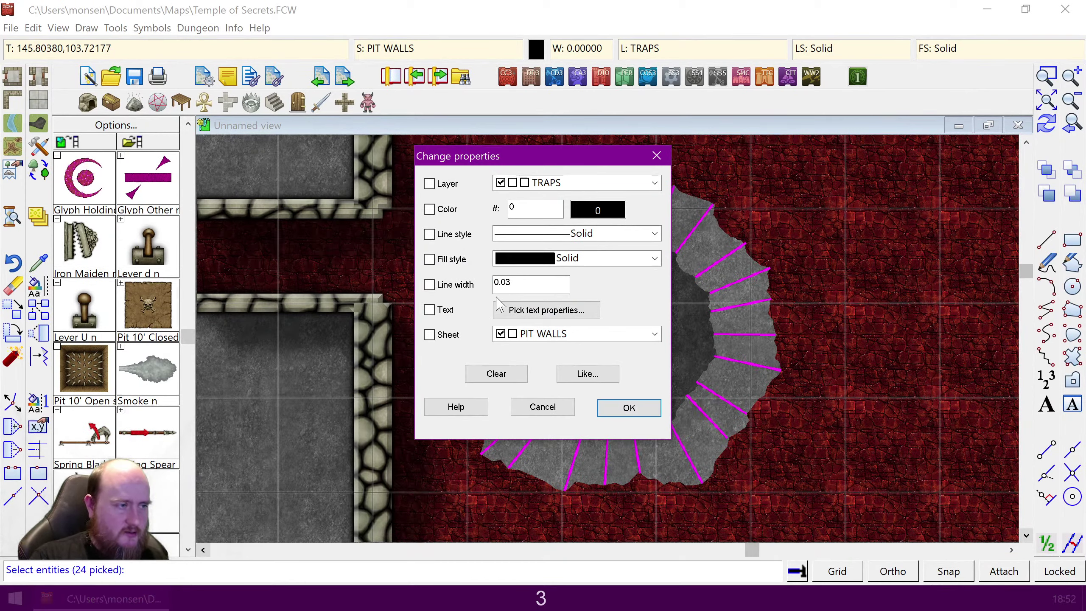
pyautogui.click(454, 285)
pyautogui.click(627, 406)
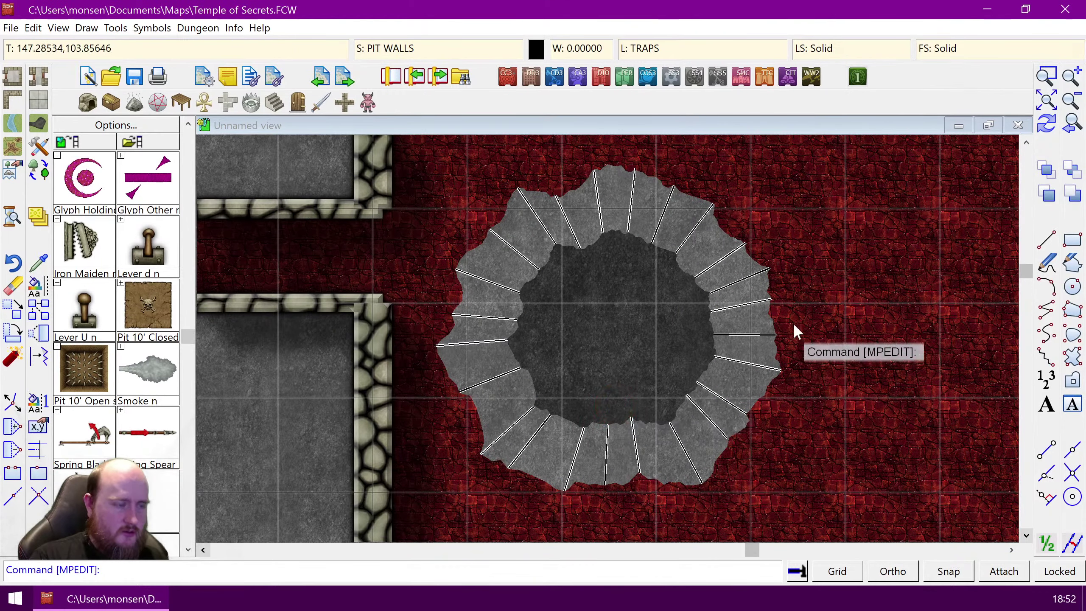
pyautogui.hotkey('ctrl', 'r')
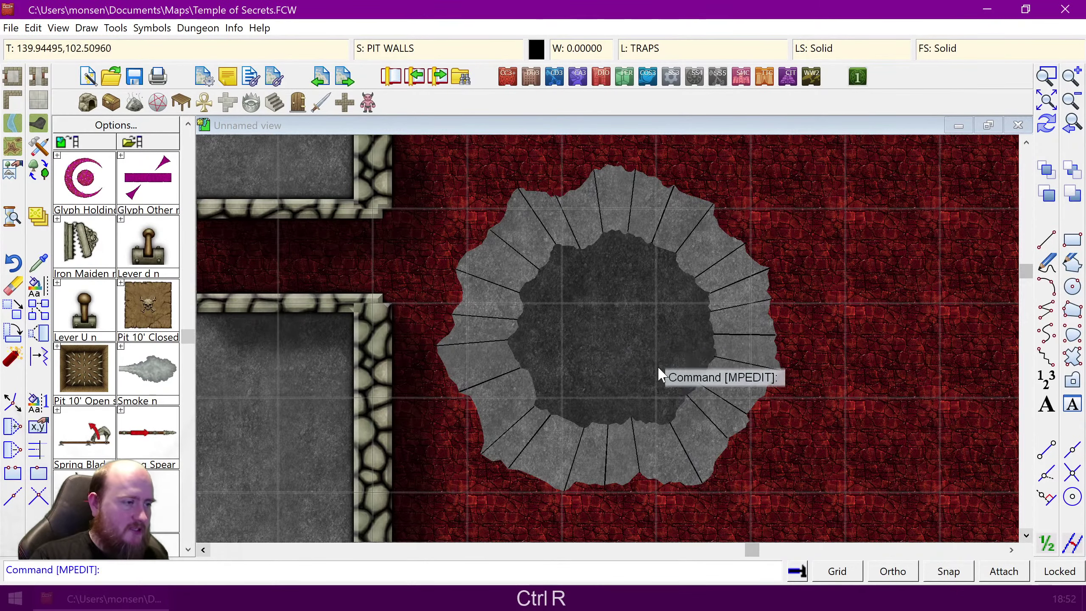
# Step: Fractalise the two radial lines on the pit ring's north-northwest side, one at a time, with strength 5% and depth 2
pyautogui.click(39, 361)
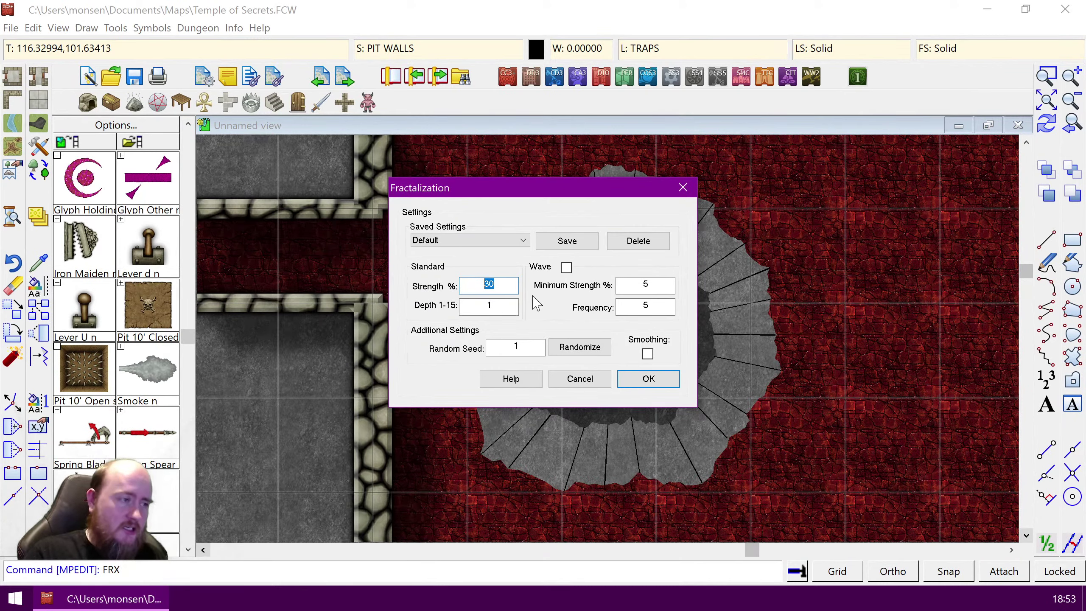
pyautogui.write('5')
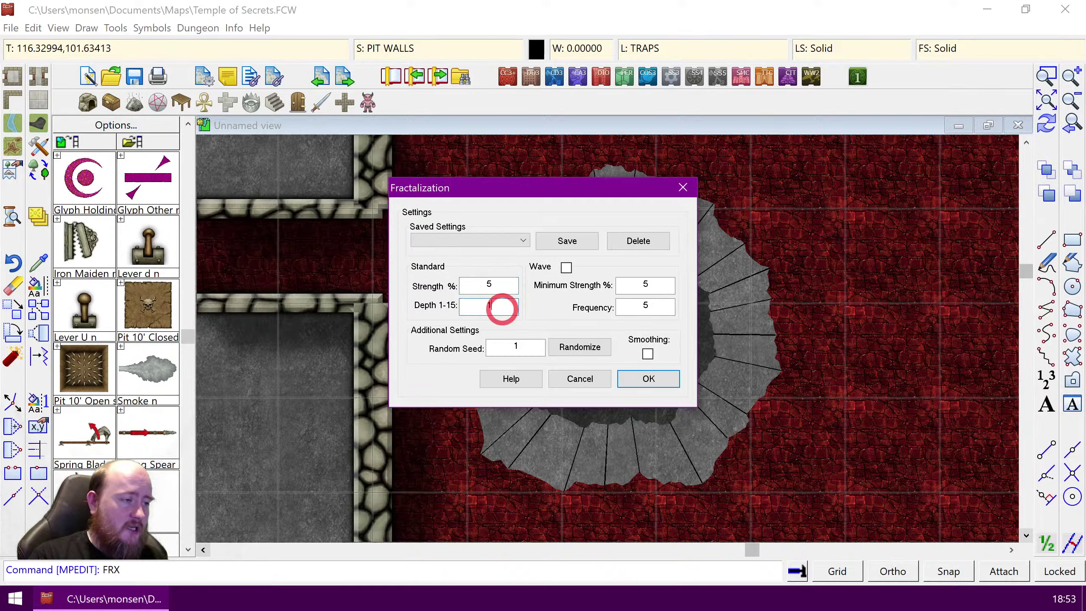
pyautogui.doubleClick(501, 308)
pyautogui.write('2')
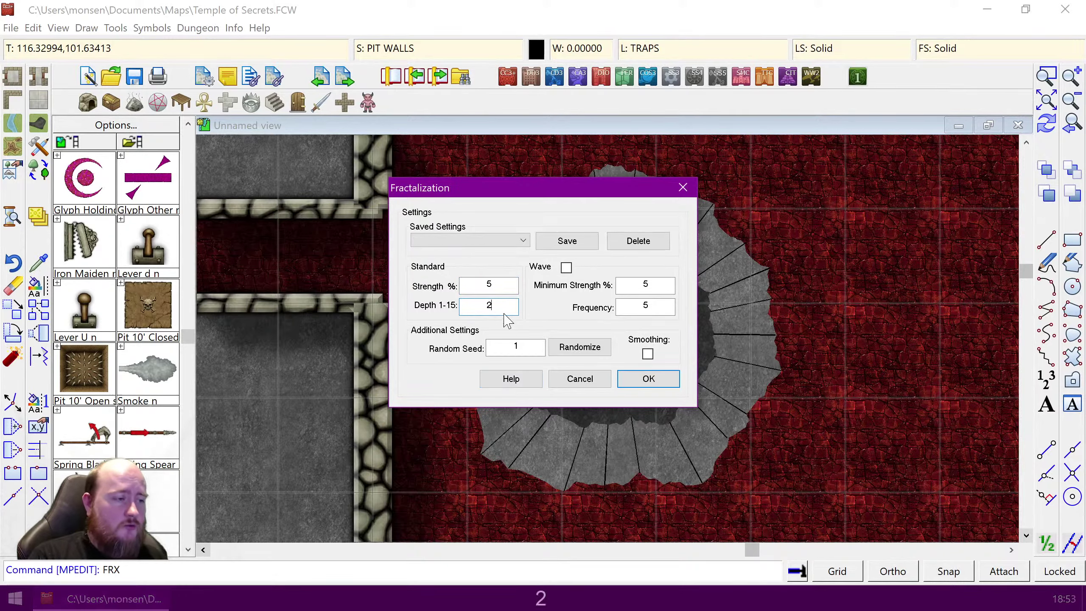
pyautogui.click(499, 289)
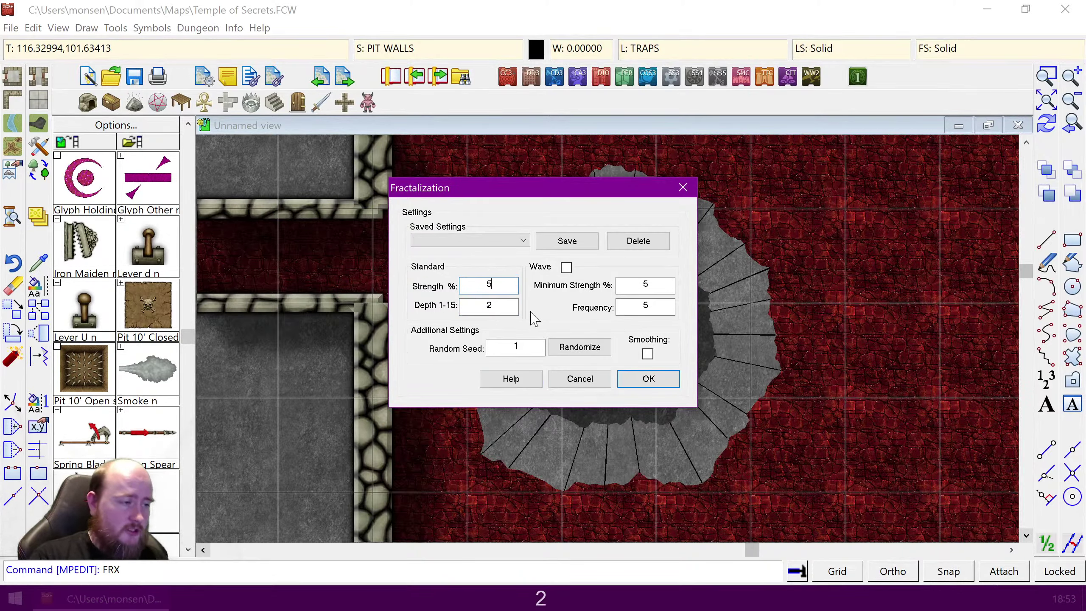
pyautogui.click(648, 378)
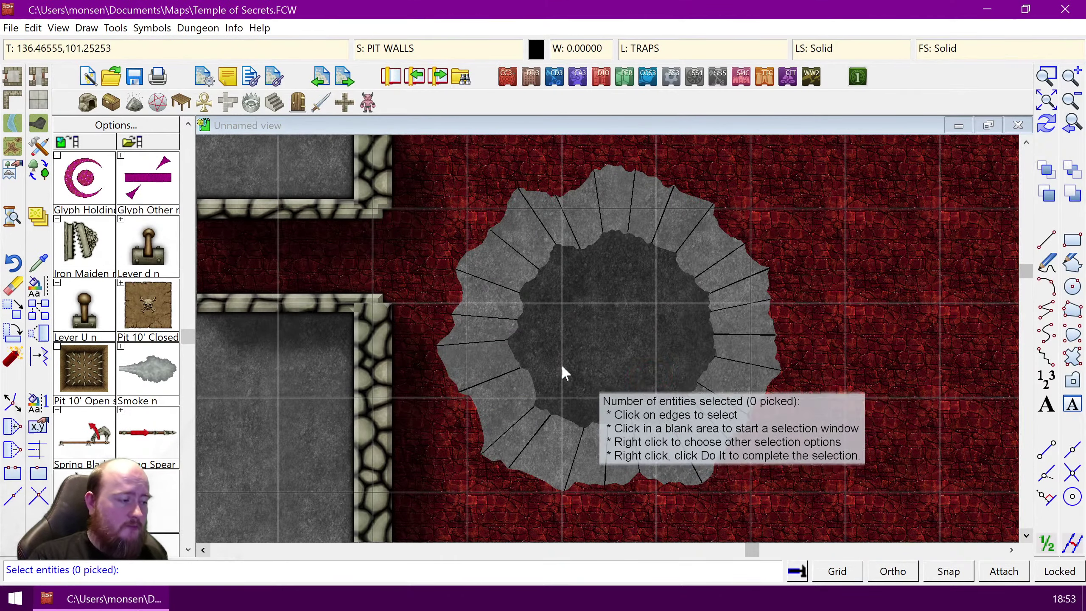
pyautogui.click(601, 219)
pyautogui.click(593, 244)
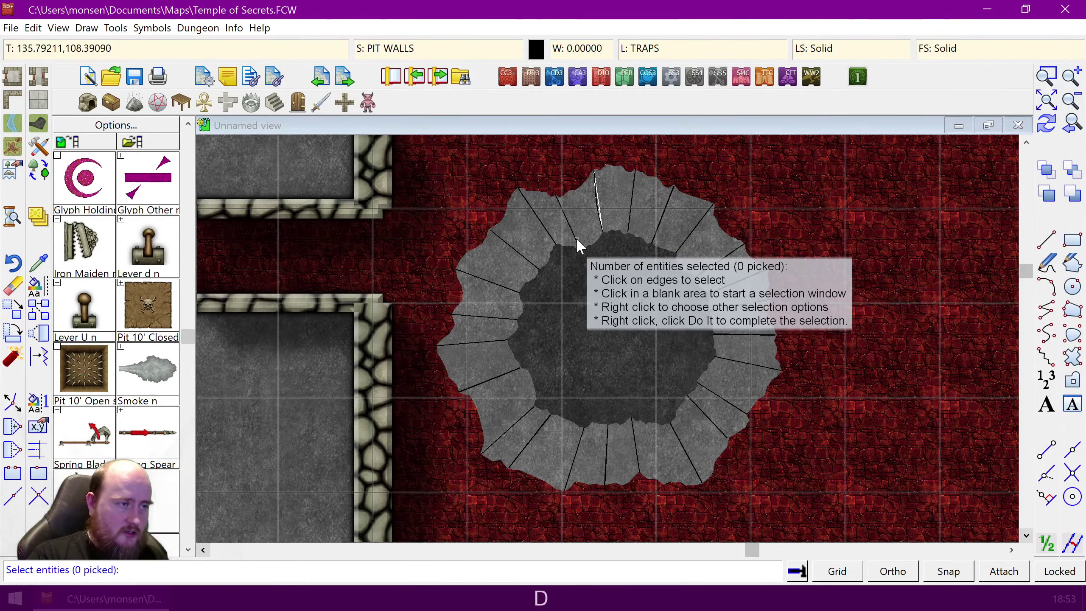
pyautogui.click(571, 233)
pyautogui.press('d')
pyautogui.click(566, 250)
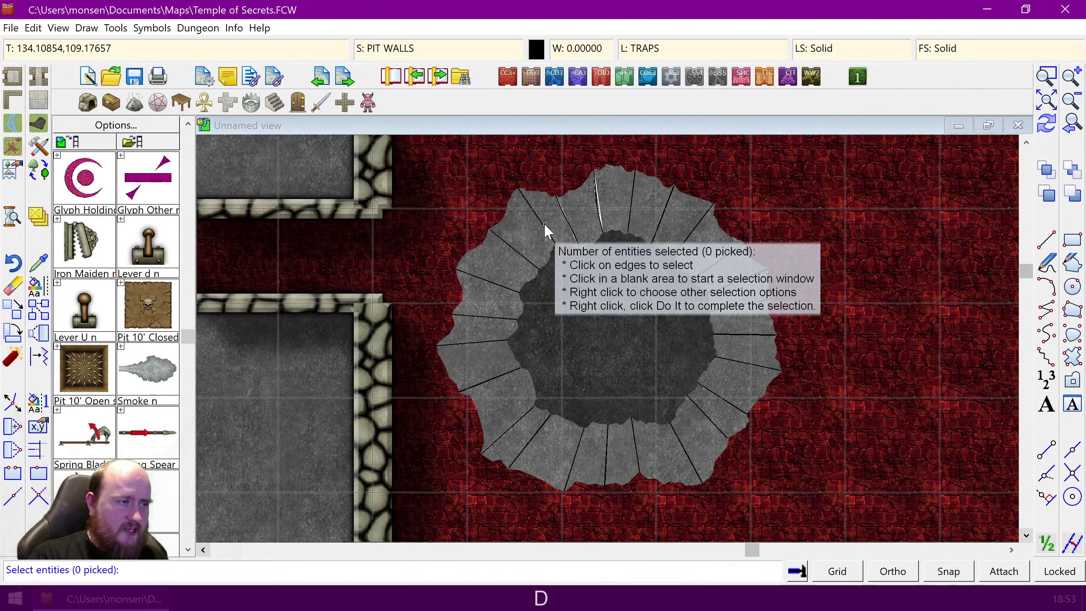
# Step: Fractalize the remaining straight radial lines around the pit's wall ring one at a time and redraw the map
pyautogui.click(544, 222)
pyautogui.click(540, 244)
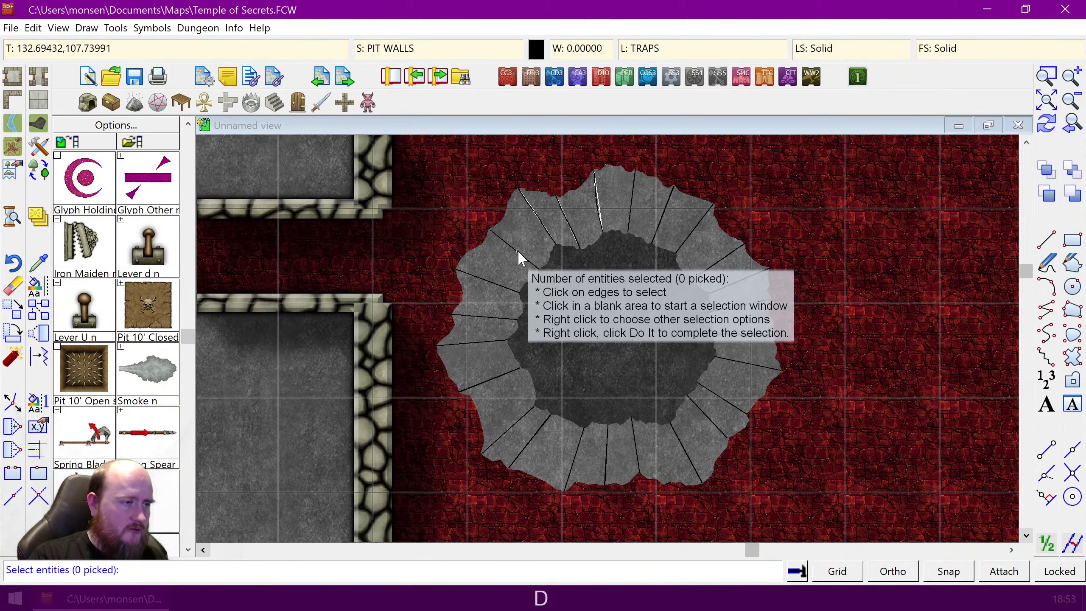
pyautogui.click(495, 280)
pyautogui.click(489, 277)
pyautogui.click(487, 284)
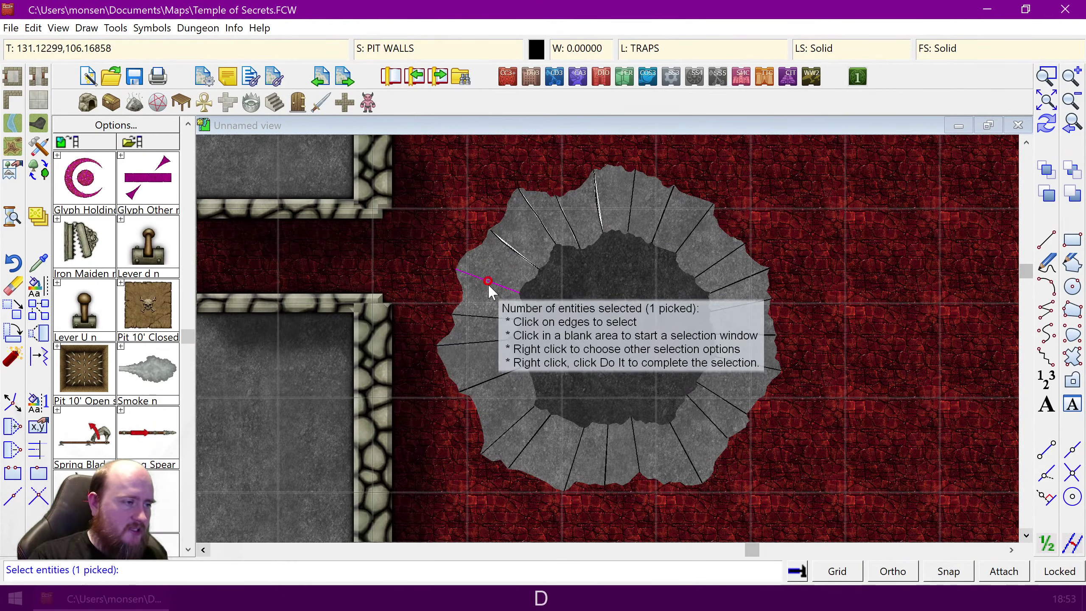
pyautogui.press('d')
pyautogui.press('d')
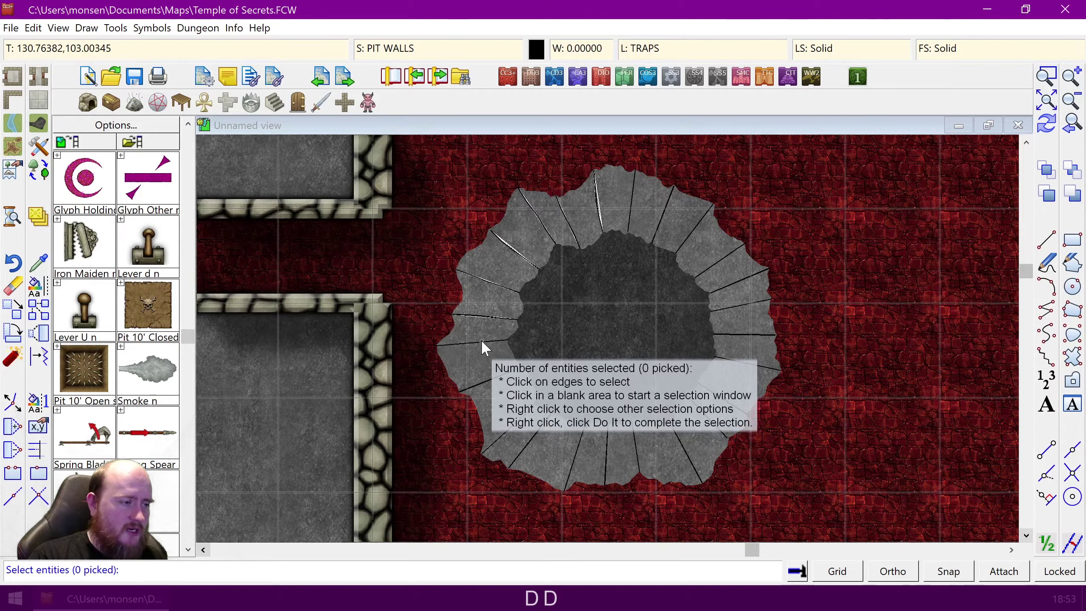
pyautogui.click(481, 341)
pyautogui.press('d')
pyautogui.click(488, 377)
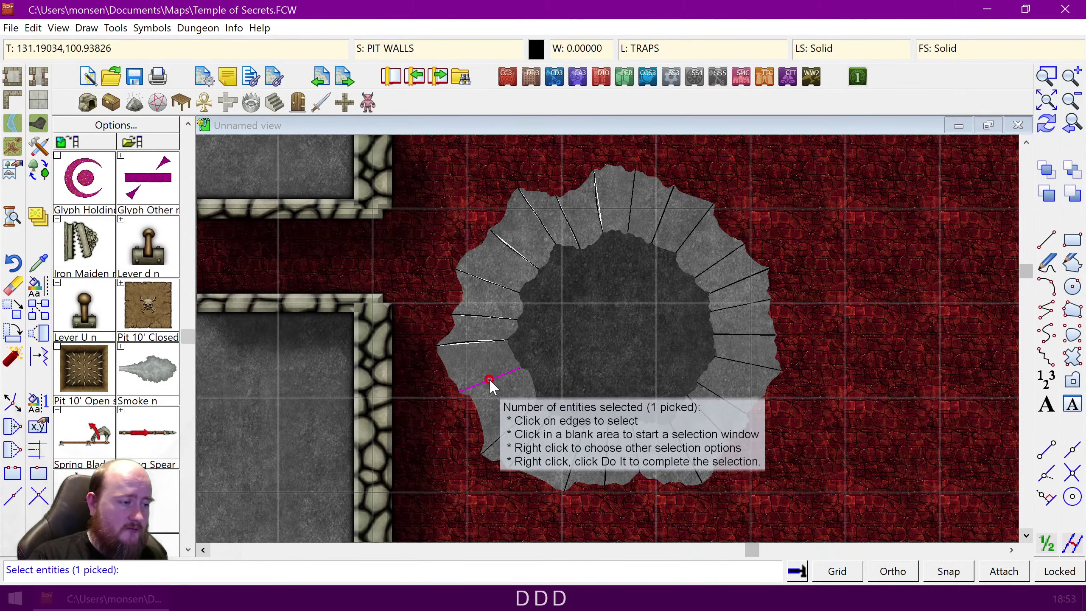
pyautogui.press('d')
pyautogui.click(519, 420)
pyautogui.press('d')
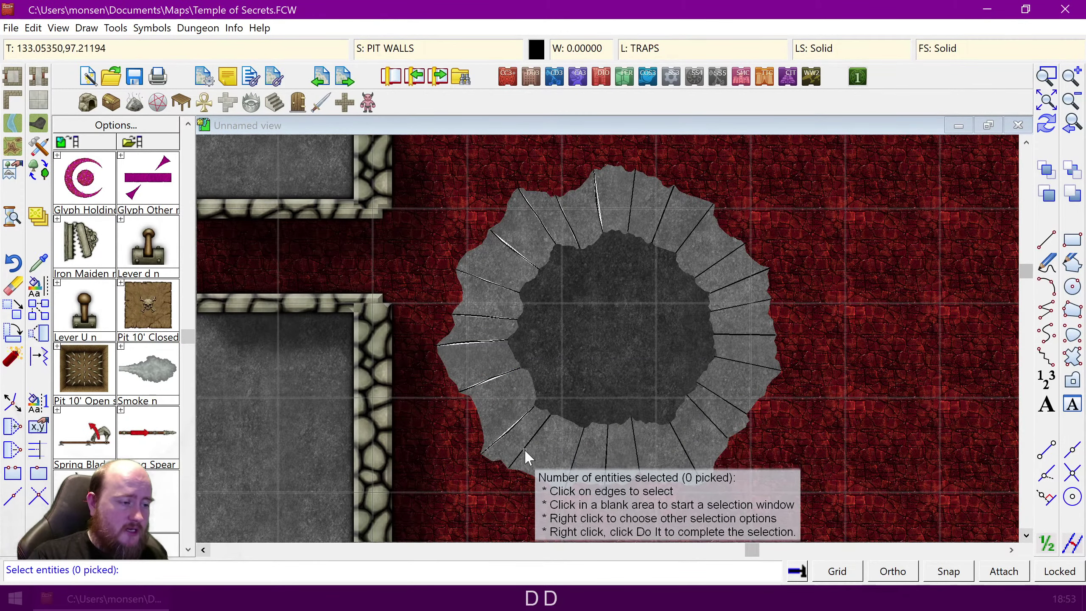
pyautogui.click(524, 449)
pyautogui.press('d')
pyautogui.click(578, 452)
pyautogui.press('d')
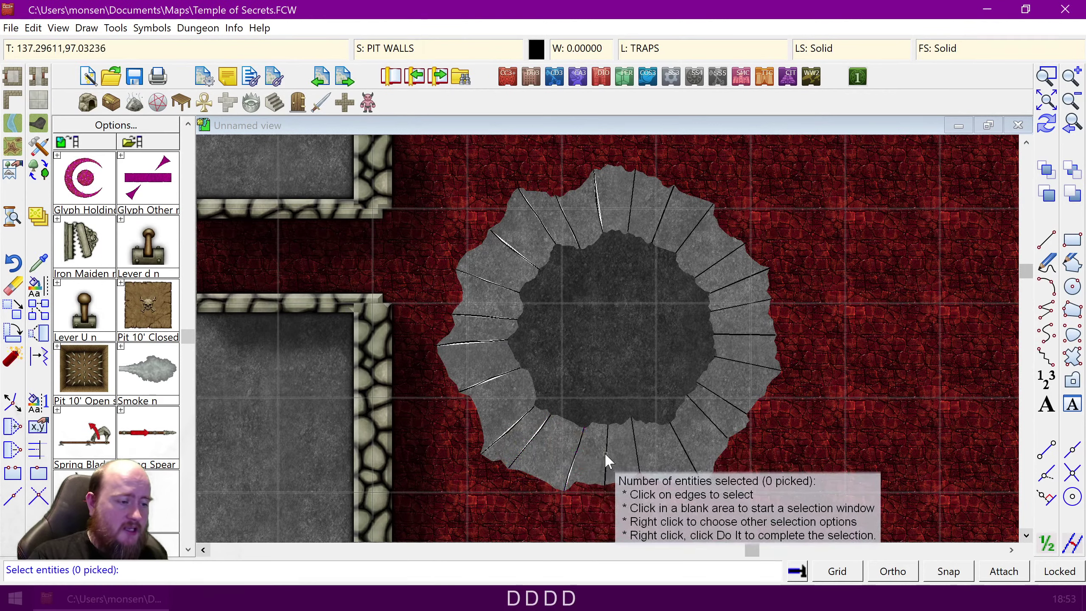
pyautogui.click(606, 451)
pyautogui.press('d')
pyautogui.click(638, 451)
pyautogui.press('d')
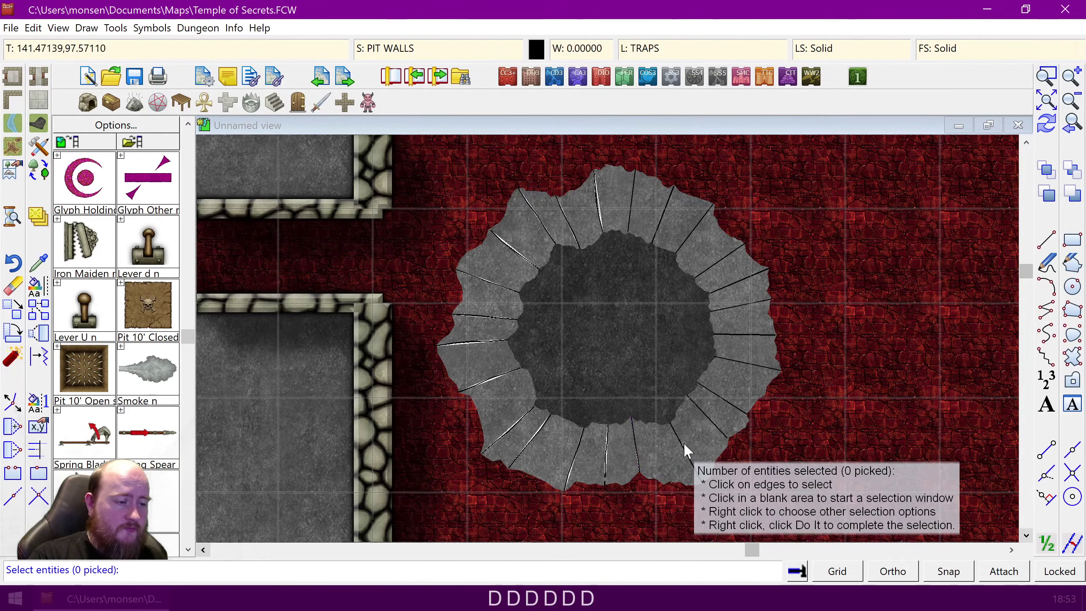
pyautogui.click(707, 415)
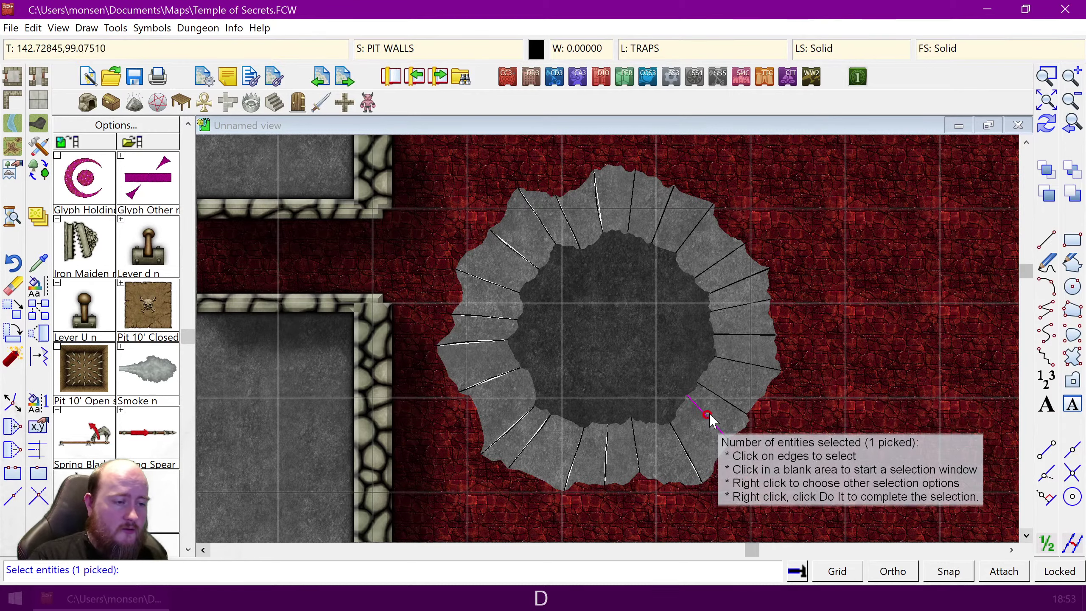
pyautogui.press('d')
pyautogui.press('d')
pyautogui.click(725, 399)
pyautogui.press('d')
pyautogui.click(733, 358)
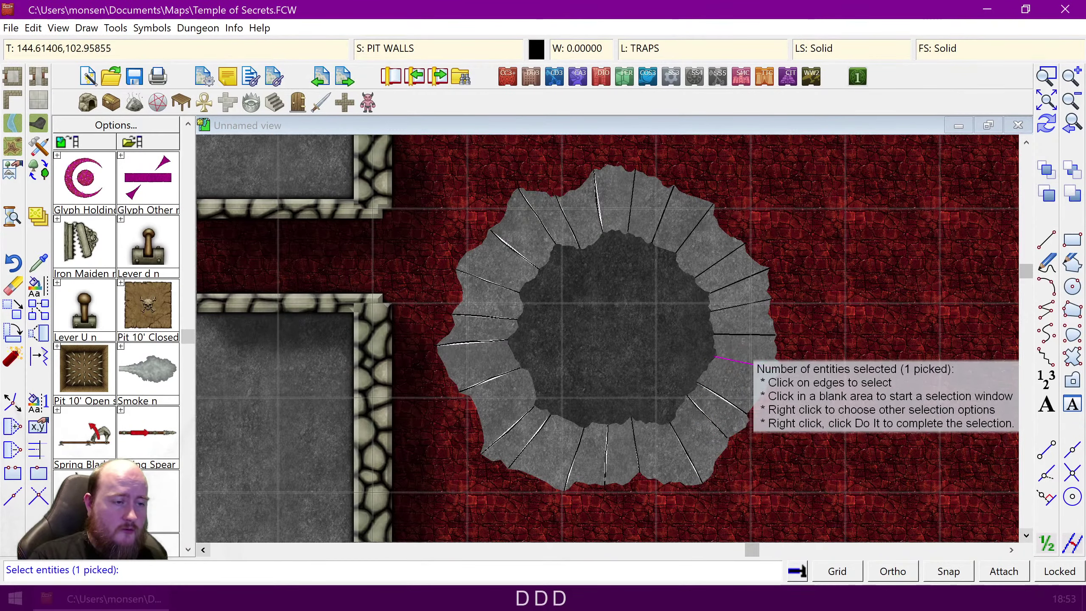
pyautogui.press('d')
pyautogui.click(729, 333)
pyautogui.press('d')
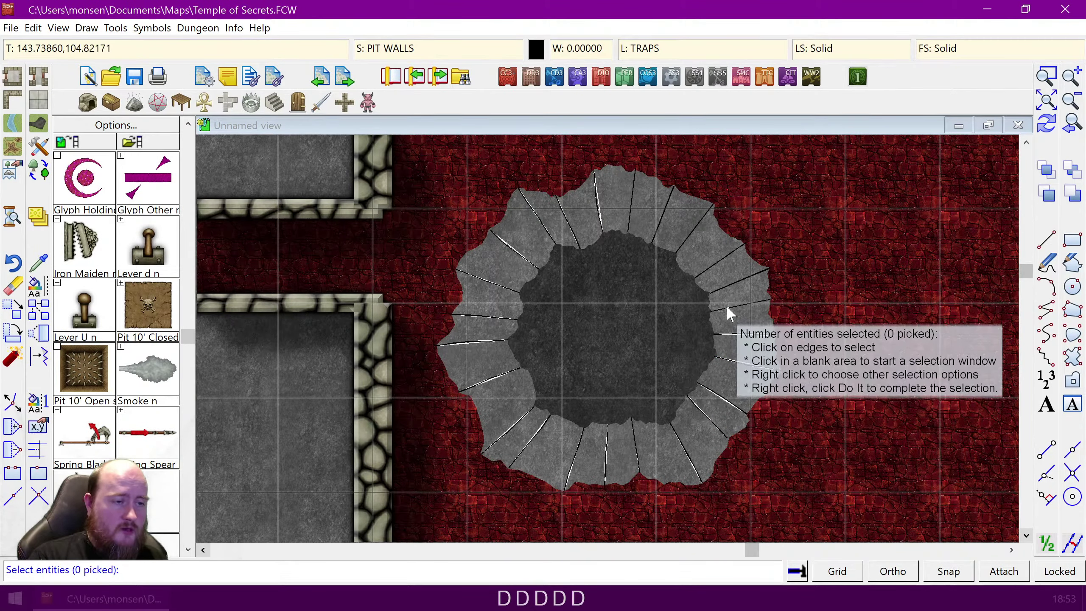
pyautogui.click(726, 306)
pyautogui.press('d')
pyautogui.click(726, 285)
pyautogui.press('d')
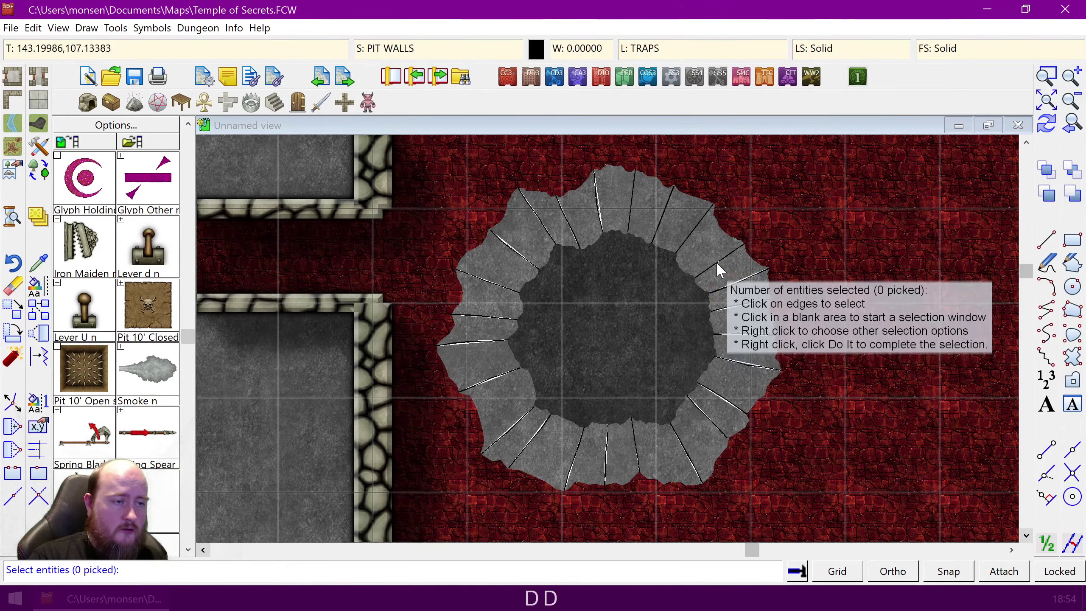
pyautogui.press('d')
pyautogui.click(690, 232)
pyautogui.press('d')
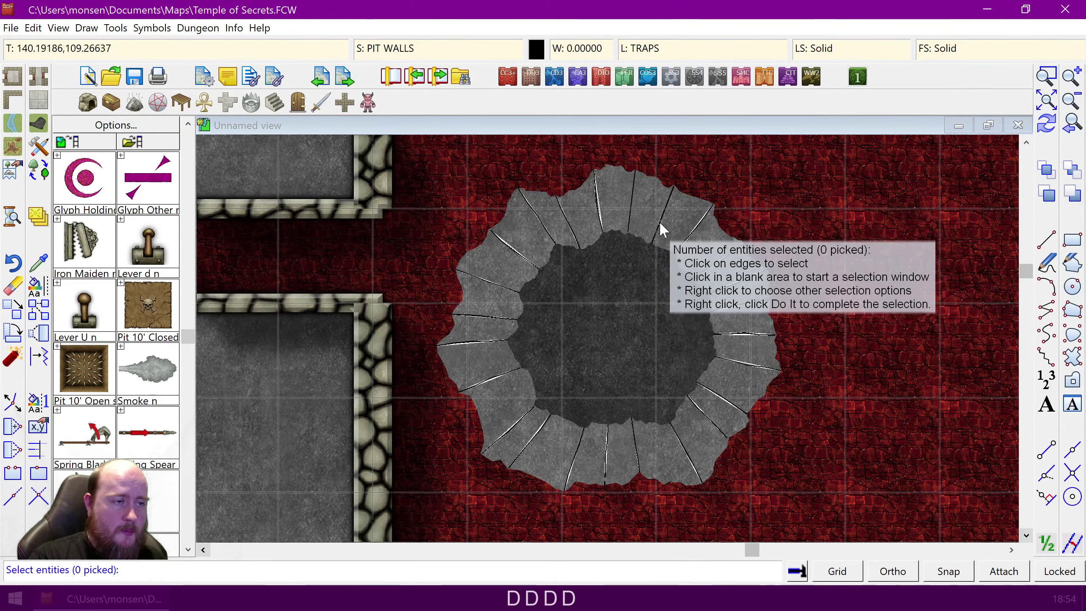
pyautogui.click(660, 219)
pyautogui.press('d')
pyautogui.click(629, 214)
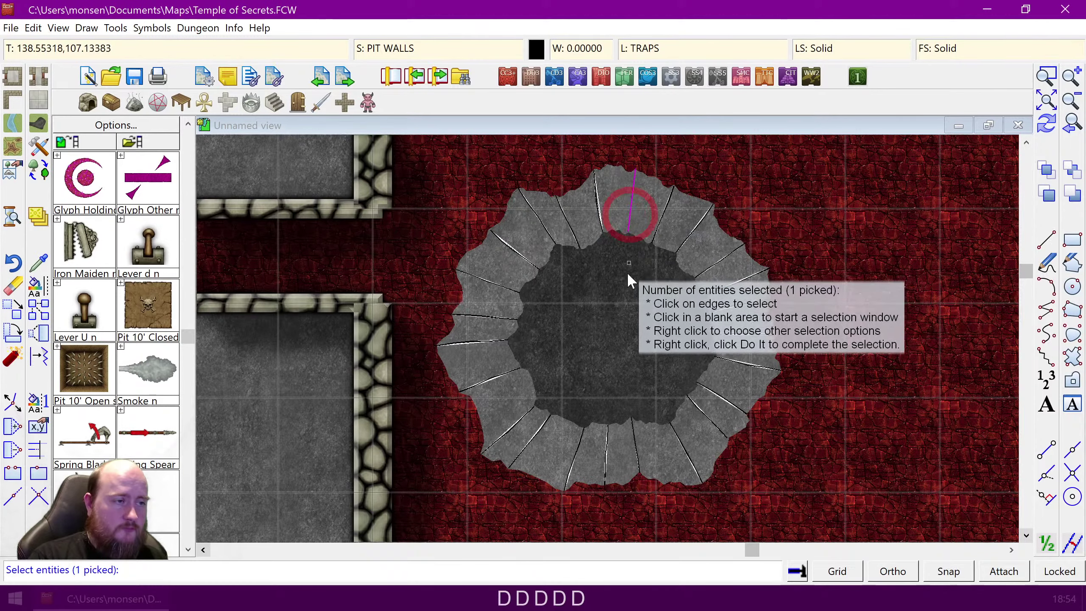
pyautogui.press('d')
pyautogui.hotkey('ctrl', 'r')
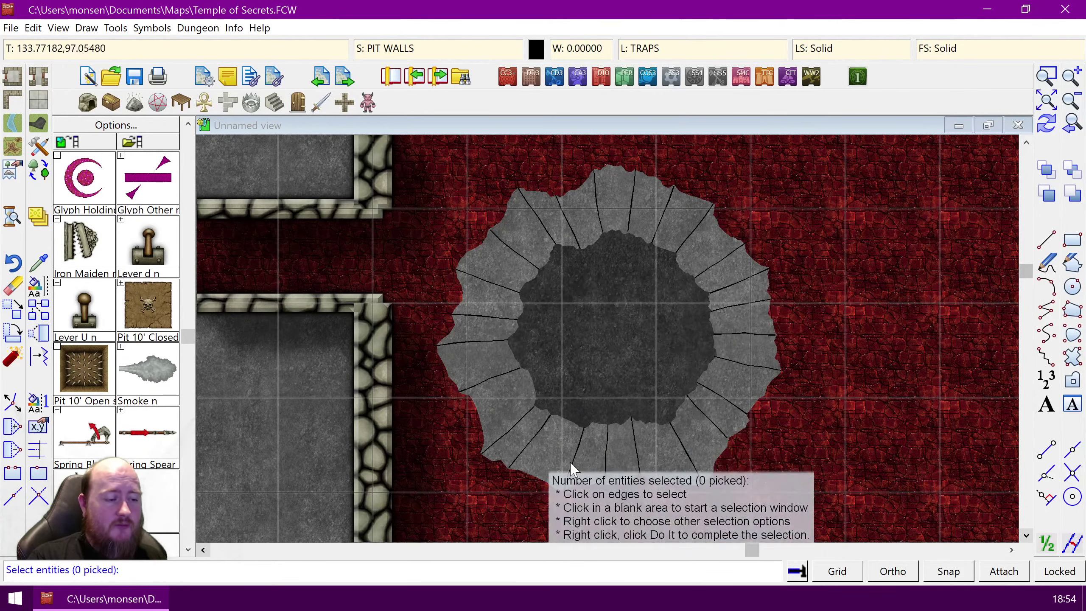
# Step: Add a black inside Glow effect with a blur radius of 1 map unit to the PIT TOP sheet and save the map
pyautogui.click(41, 218)
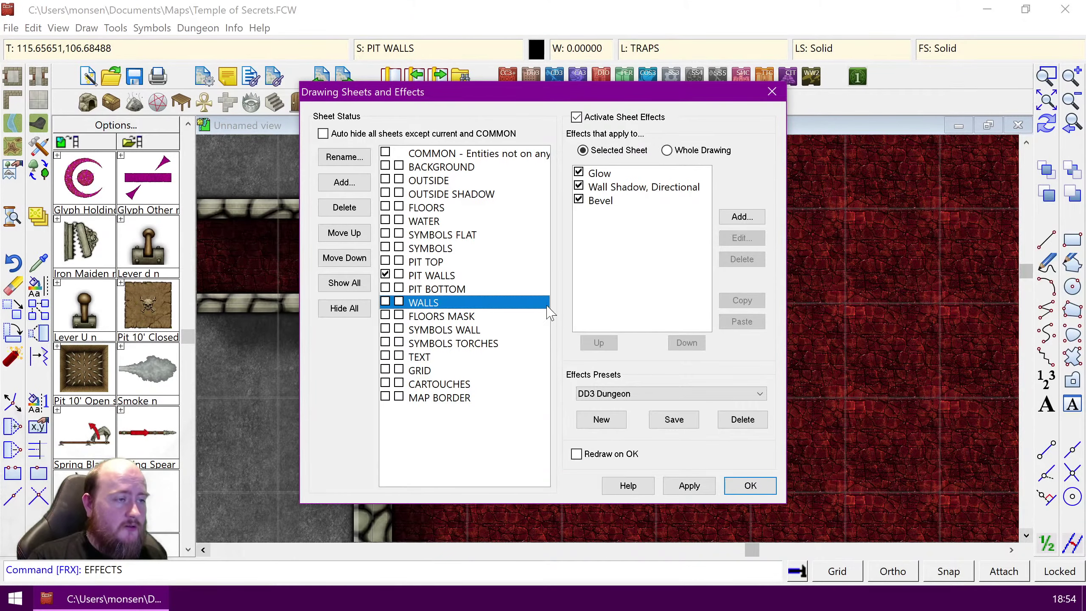
pyautogui.click(429, 265)
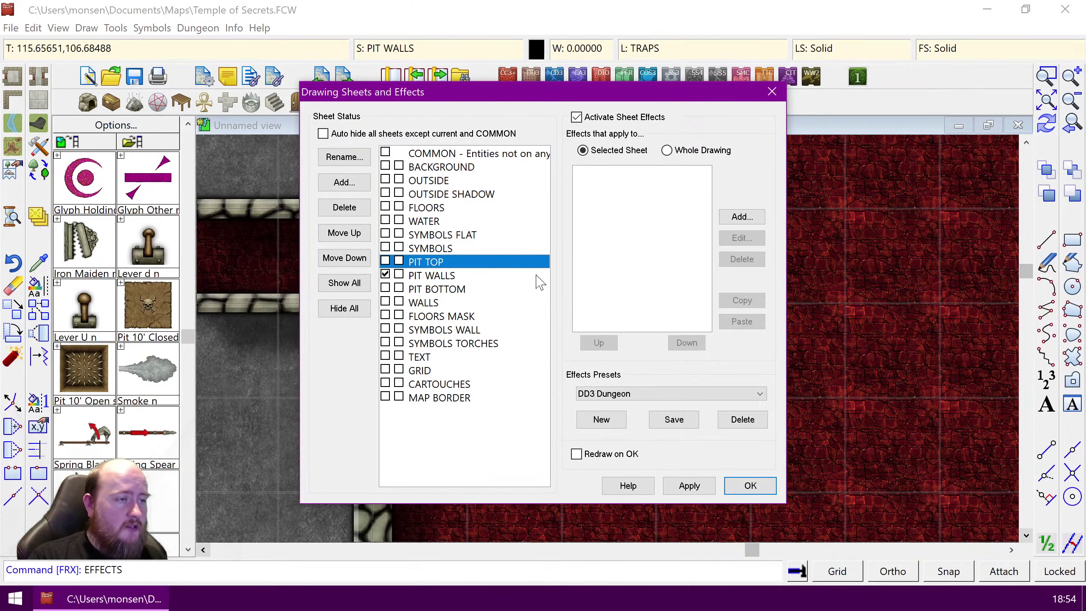
pyautogui.click(741, 217)
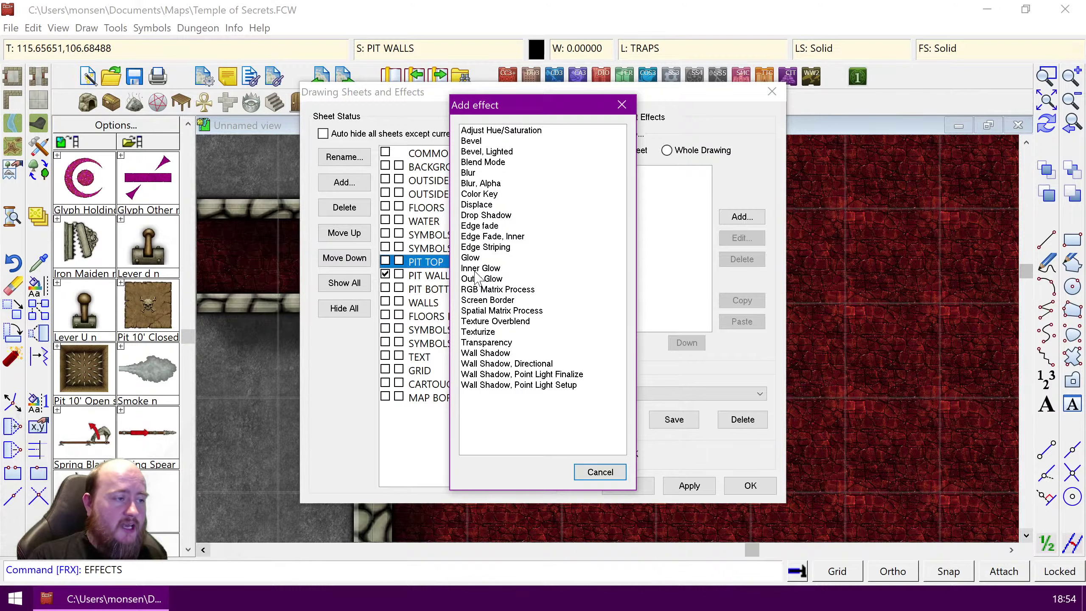
pyautogui.doubleClick(470, 257)
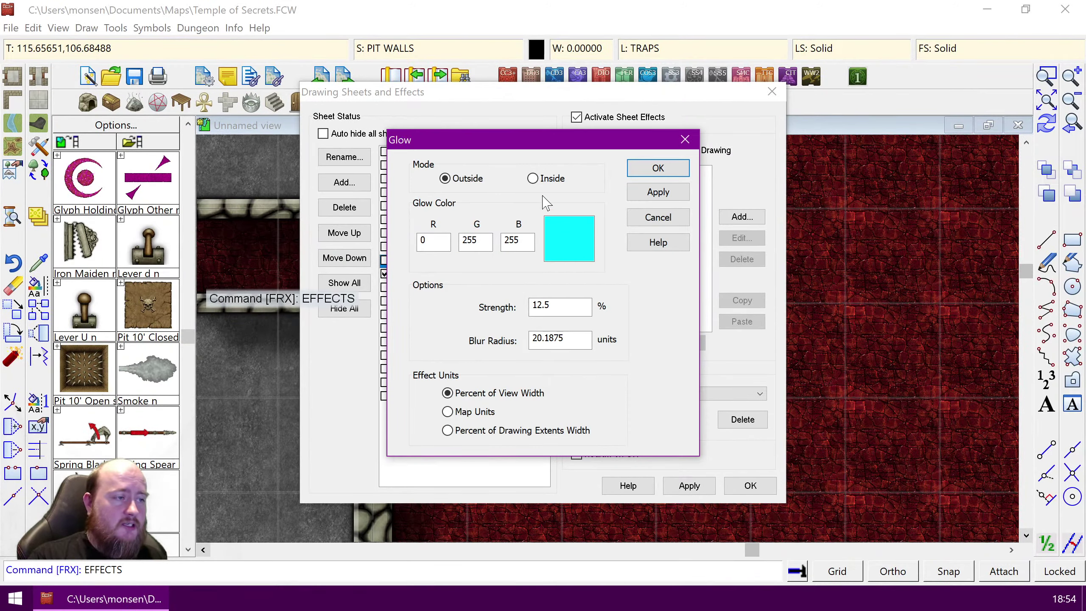
pyautogui.click(533, 178)
pyautogui.click(554, 227)
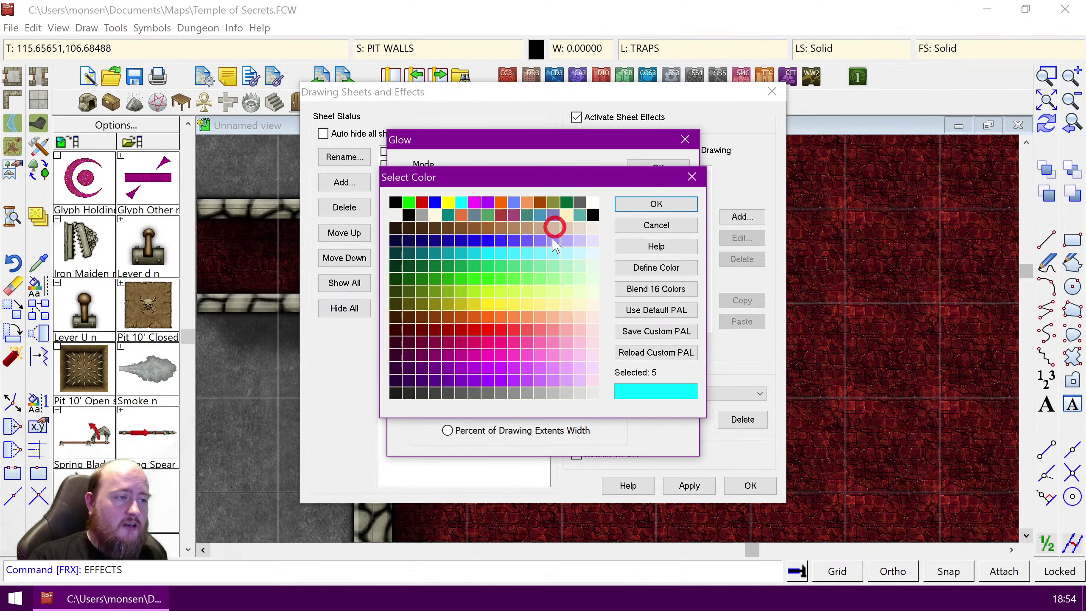
pyautogui.click(396, 202)
pyautogui.click(655, 204)
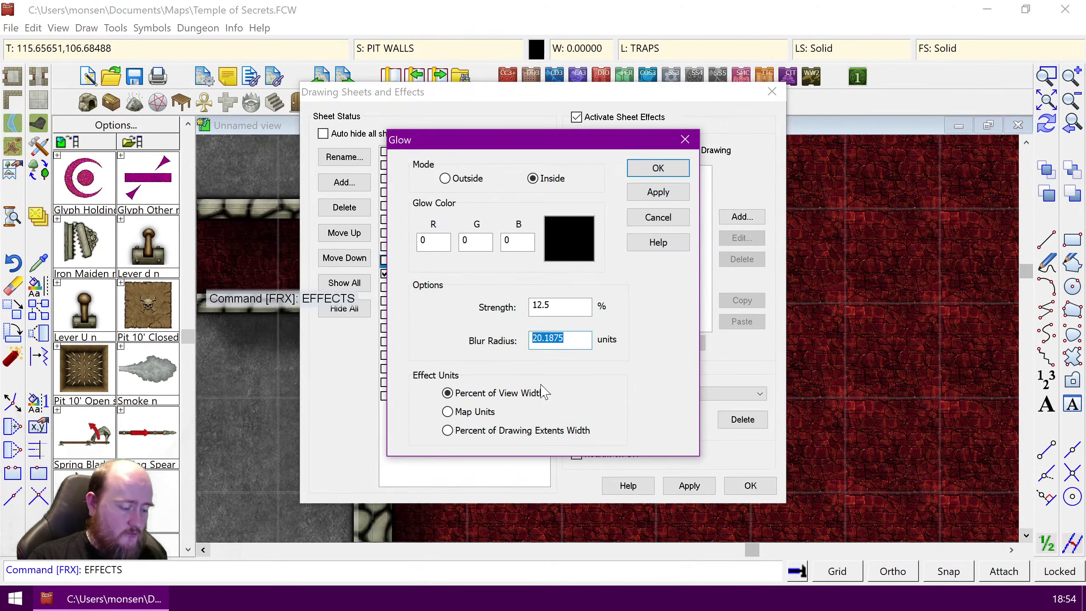
pyautogui.write('1')
pyautogui.click(474, 411)
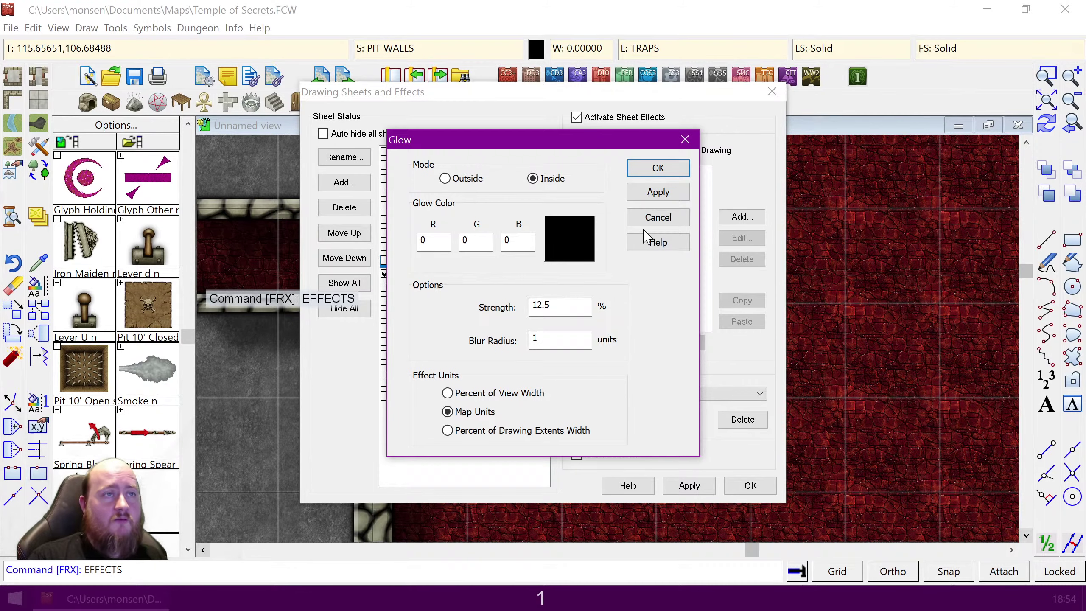
pyautogui.click(659, 171)
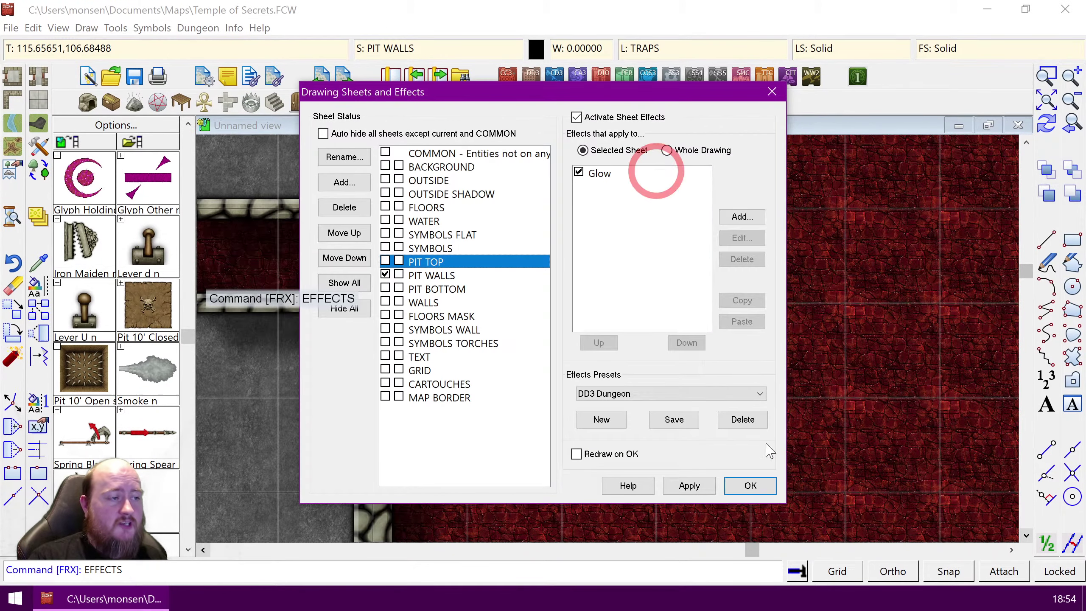
pyautogui.click(749, 489)
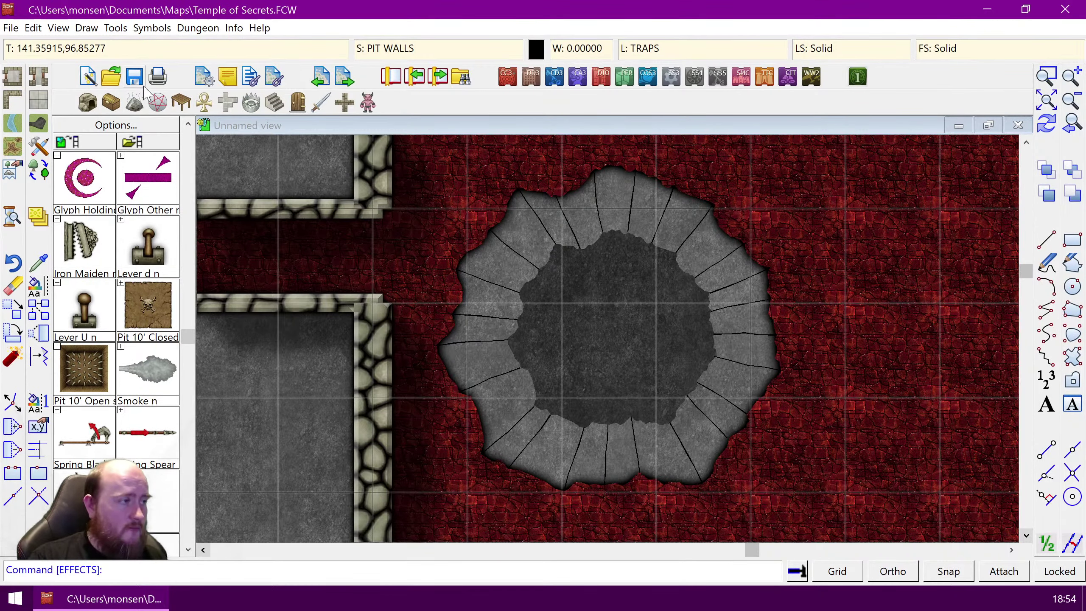
pyautogui.click(134, 85)
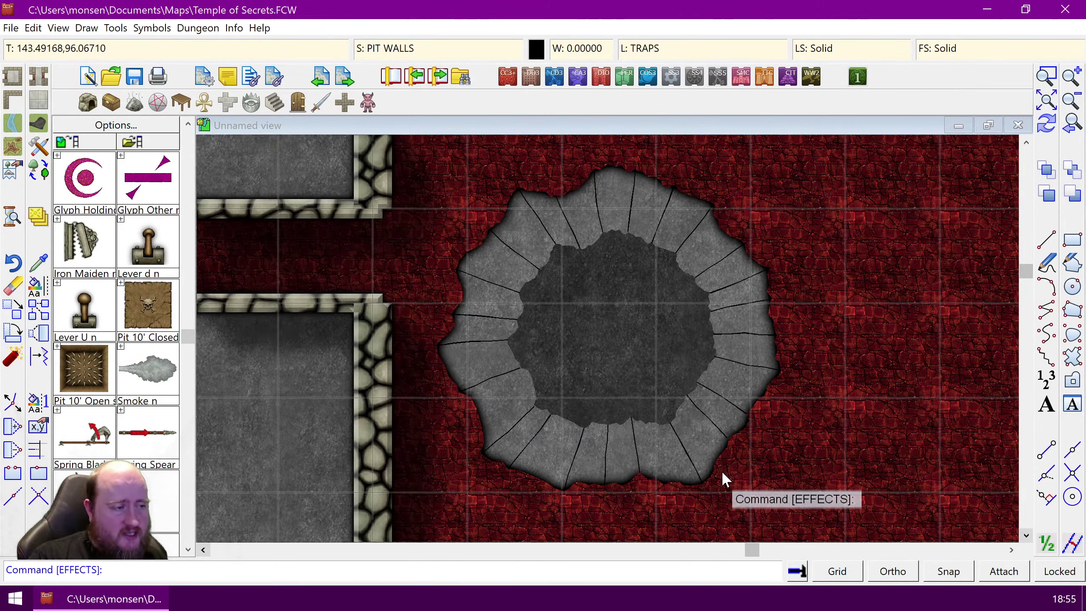
# Step: Set the blur radius of the PIT TOP sheet's Glow effect to 2 map units and redraw the map
pyautogui.click(38, 223)
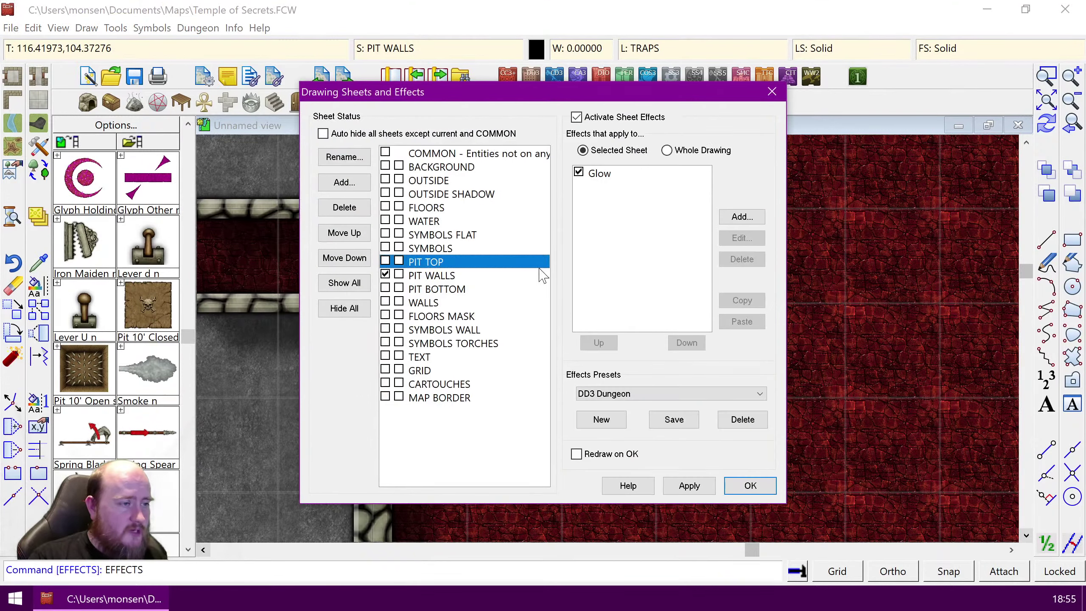
pyautogui.click(591, 176)
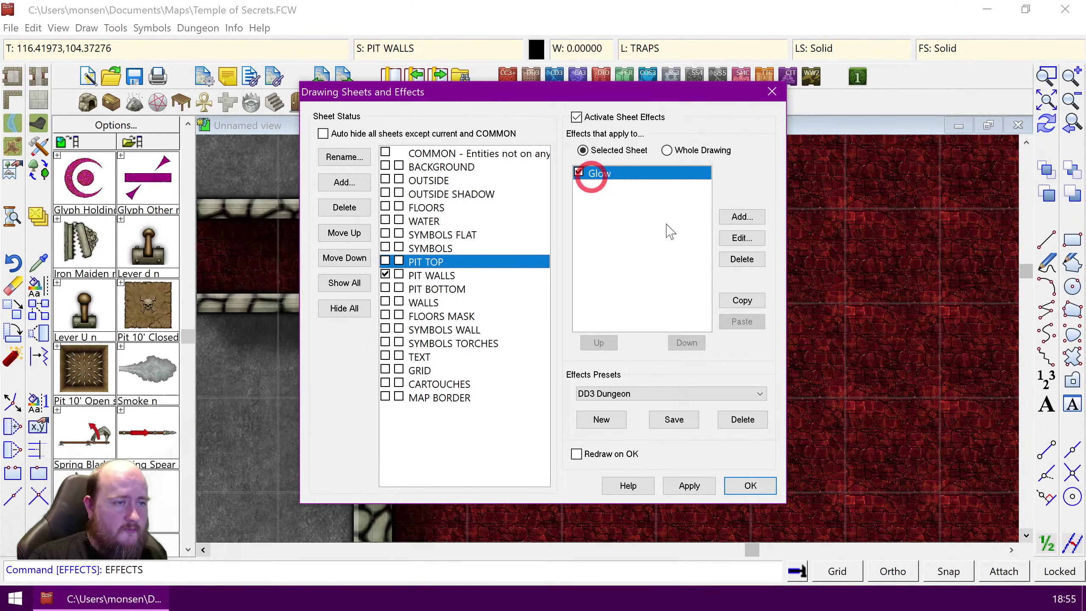
pyautogui.click(741, 239)
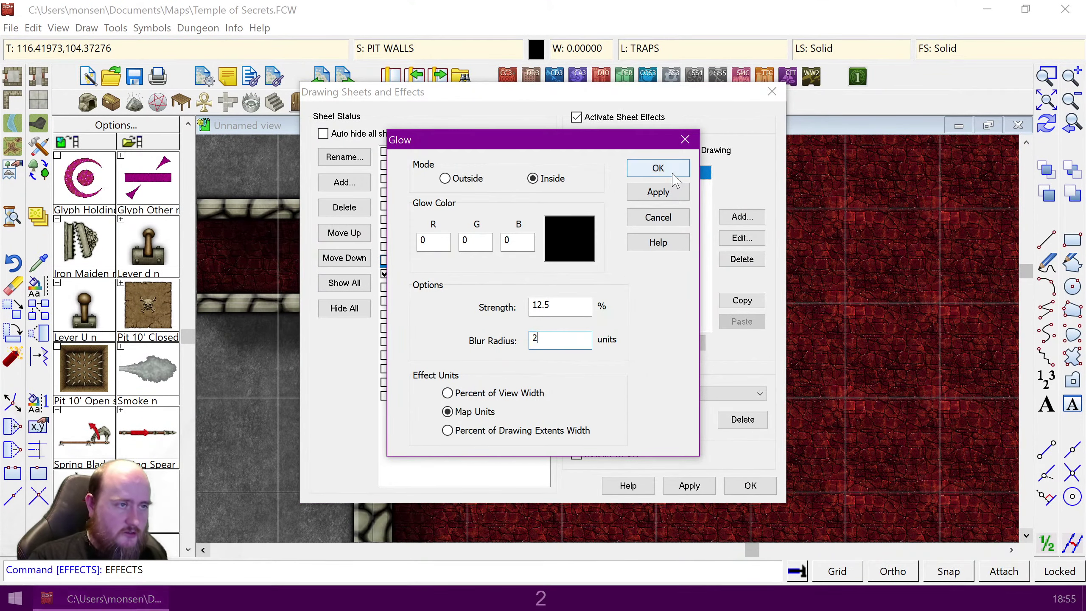
pyautogui.click(658, 167)
pyautogui.click(742, 486)
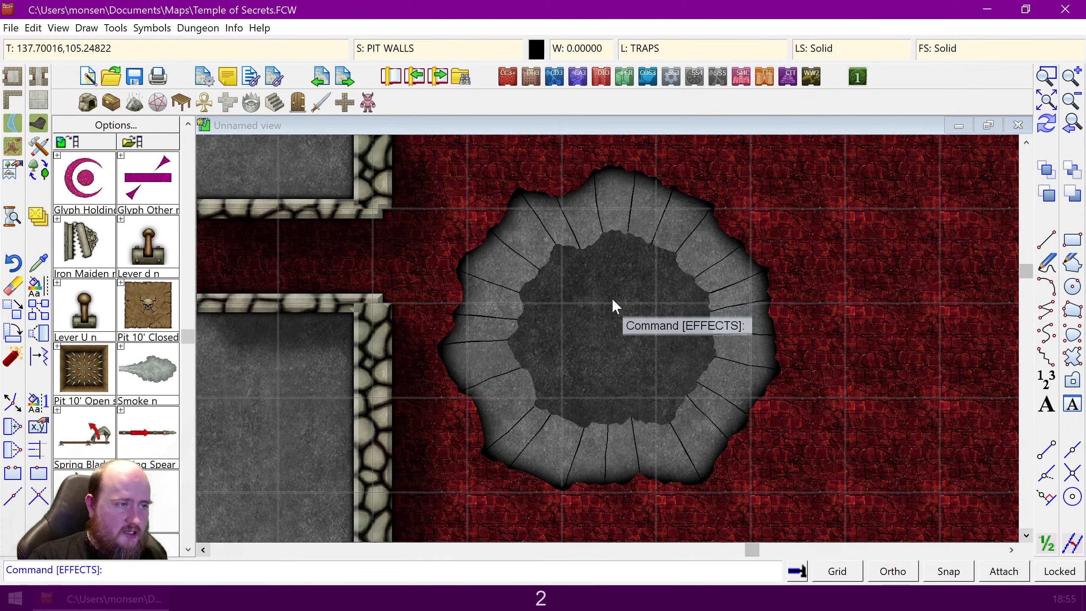
pyautogui.press('ctrl')
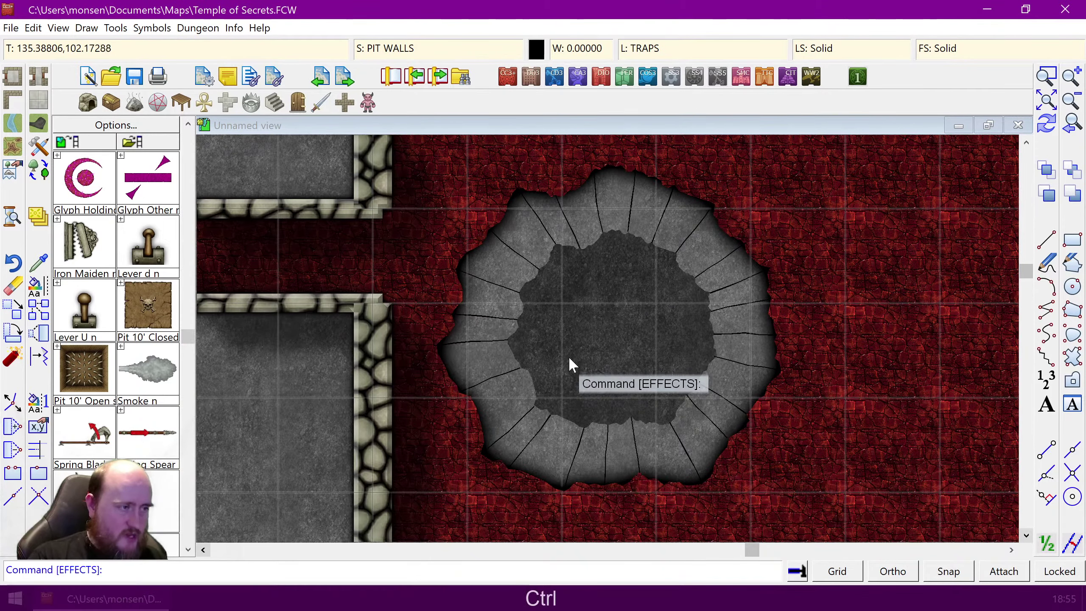
pyautogui.hotkey('ctrl', 'r')
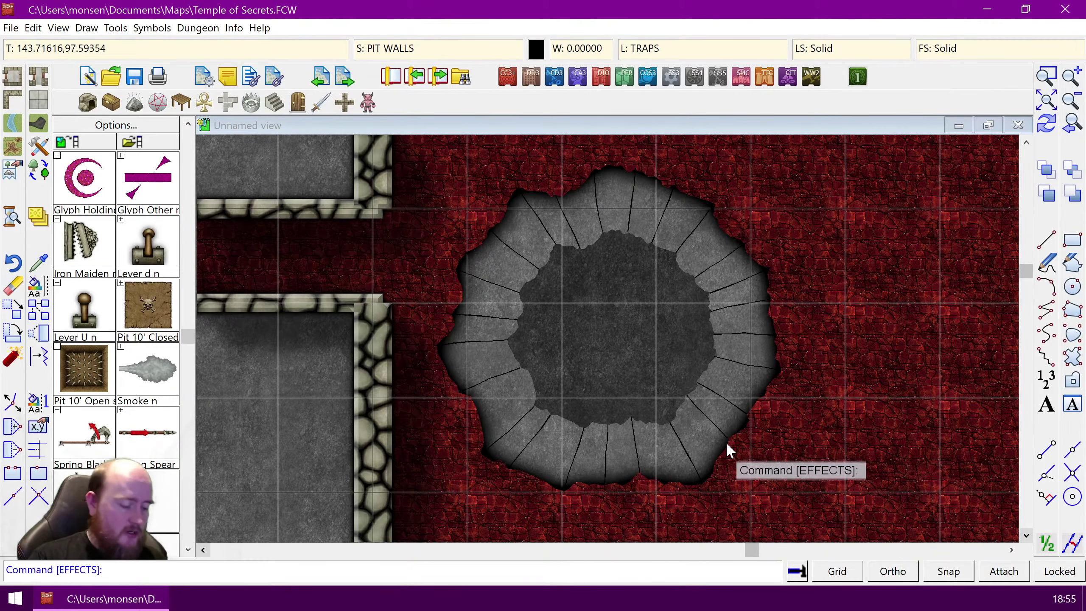
# Step: Copy the Glow effect from the PIT TOP sheet and paste it onto the PIT BOTTOM sheet
pyautogui.click(37, 223)
pyautogui.click(433, 290)
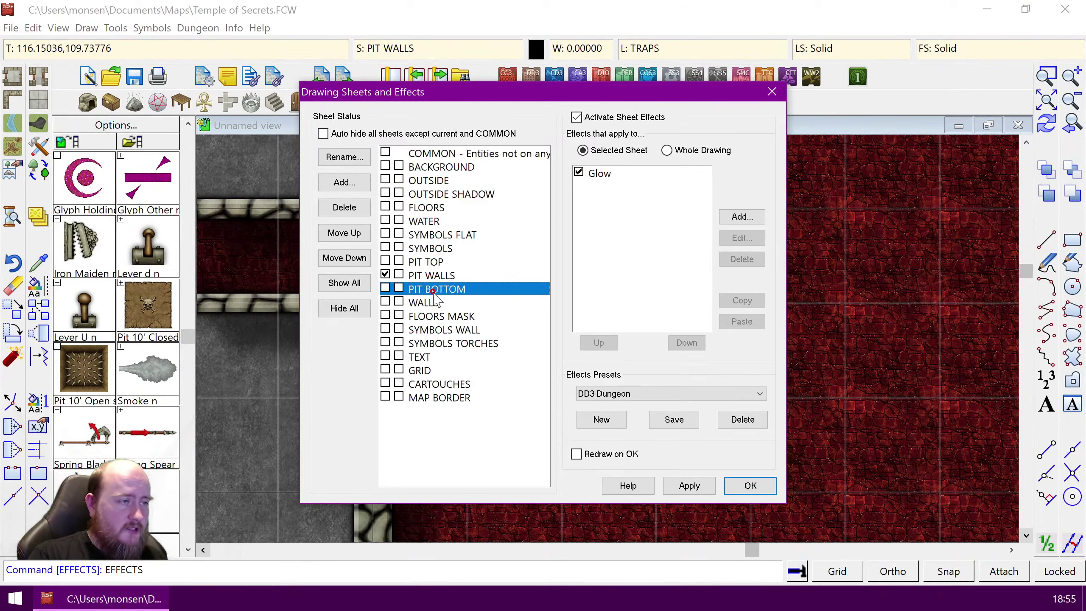
pyautogui.click(430, 262)
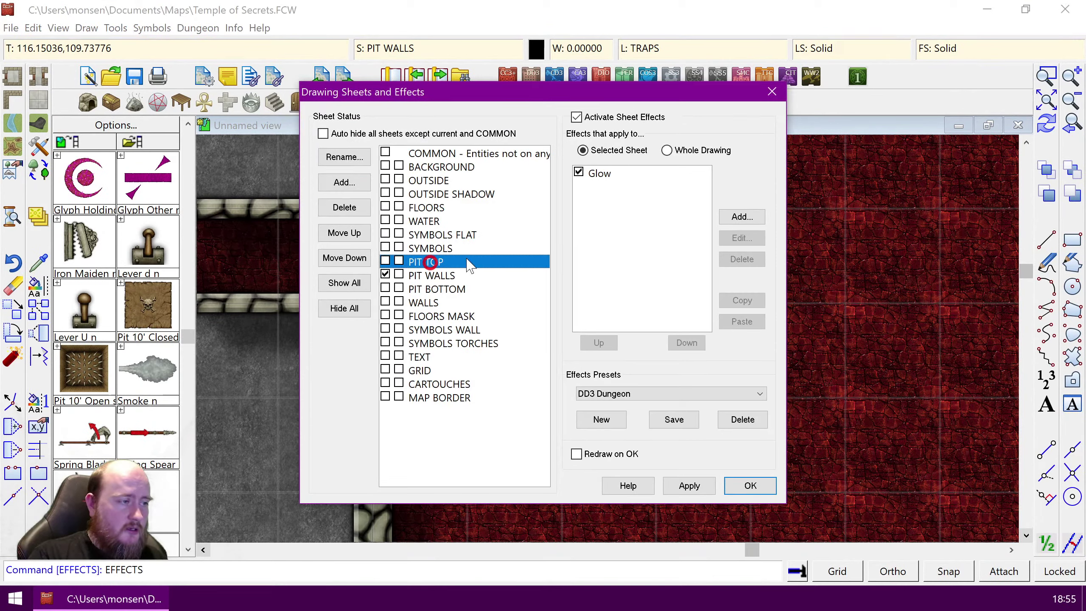
pyautogui.click(605, 180)
pyautogui.click(744, 300)
pyautogui.click(446, 287)
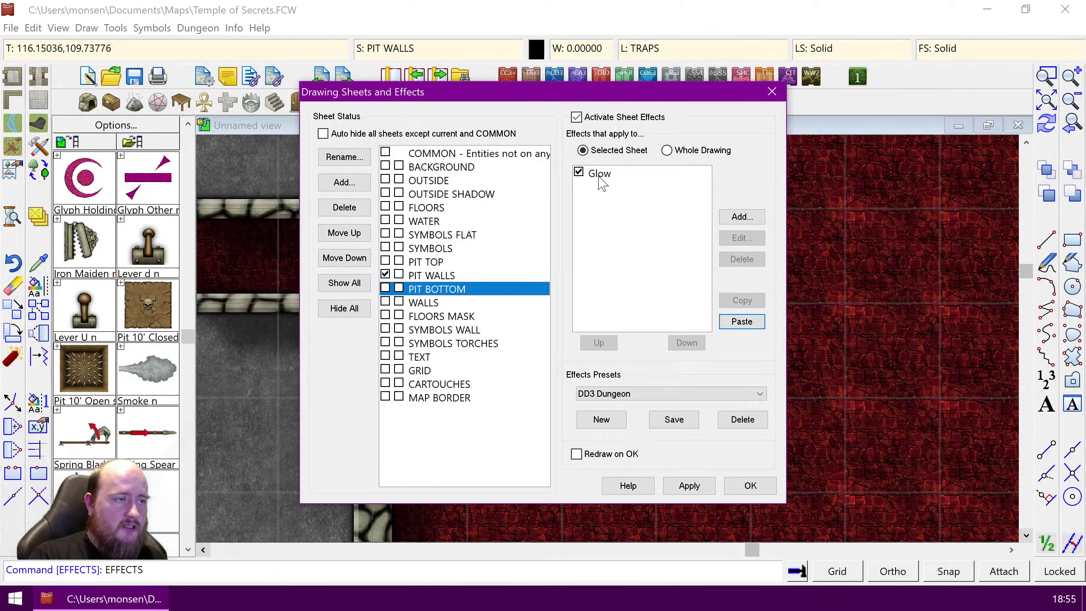
pyautogui.click(599, 177)
pyautogui.click(728, 325)
# Step: Review and accept the settings of the second Glow effect on the PIT BOTTOM sheet and redraw the map
pyautogui.click(600, 191)
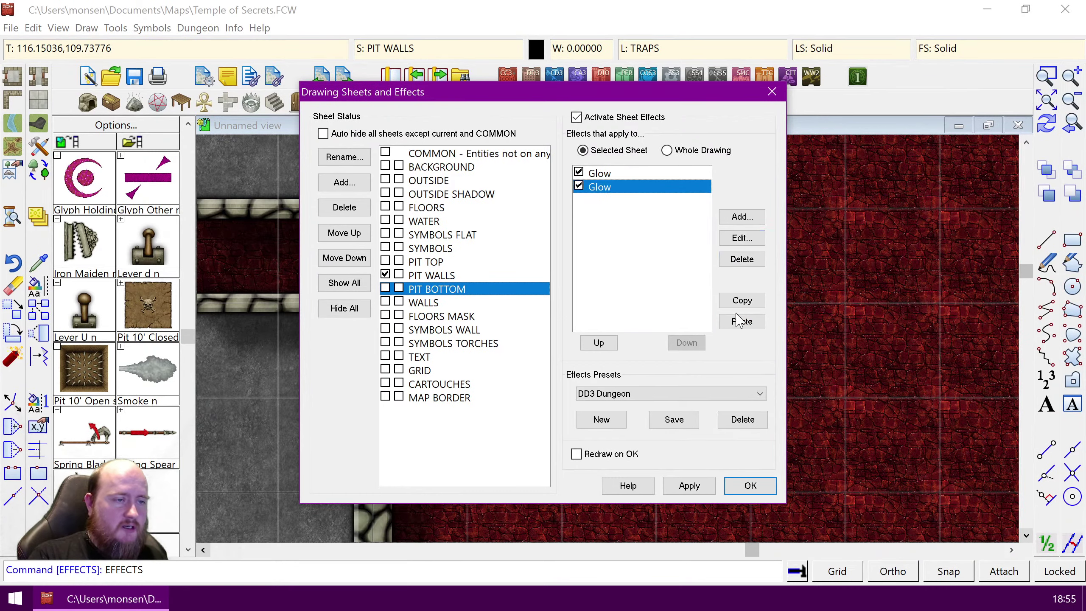
pyautogui.click(743, 239)
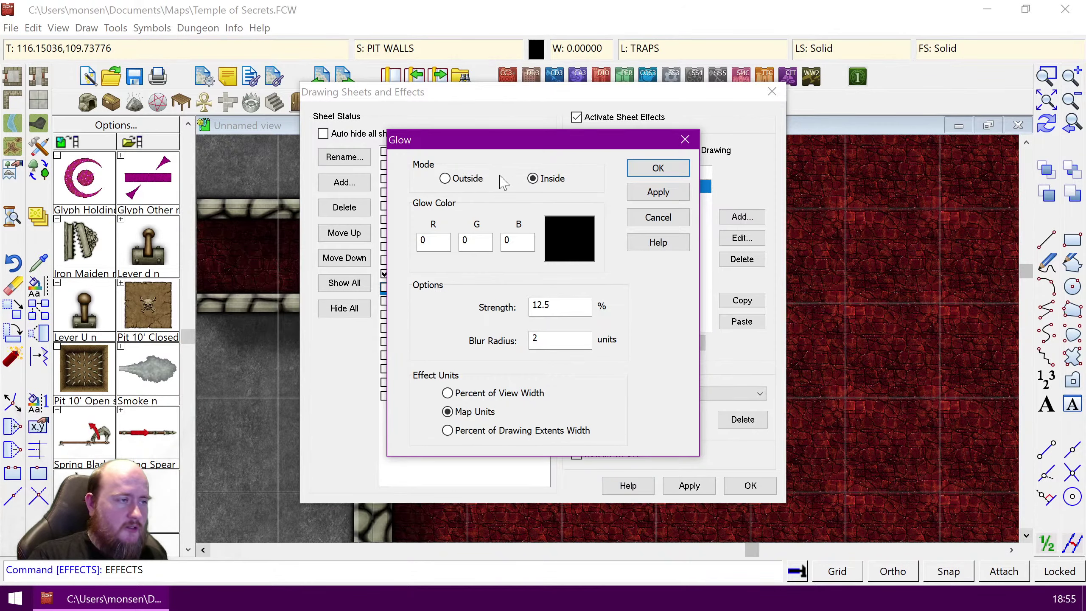
pyautogui.click(669, 166)
pyautogui.click(750, 487)
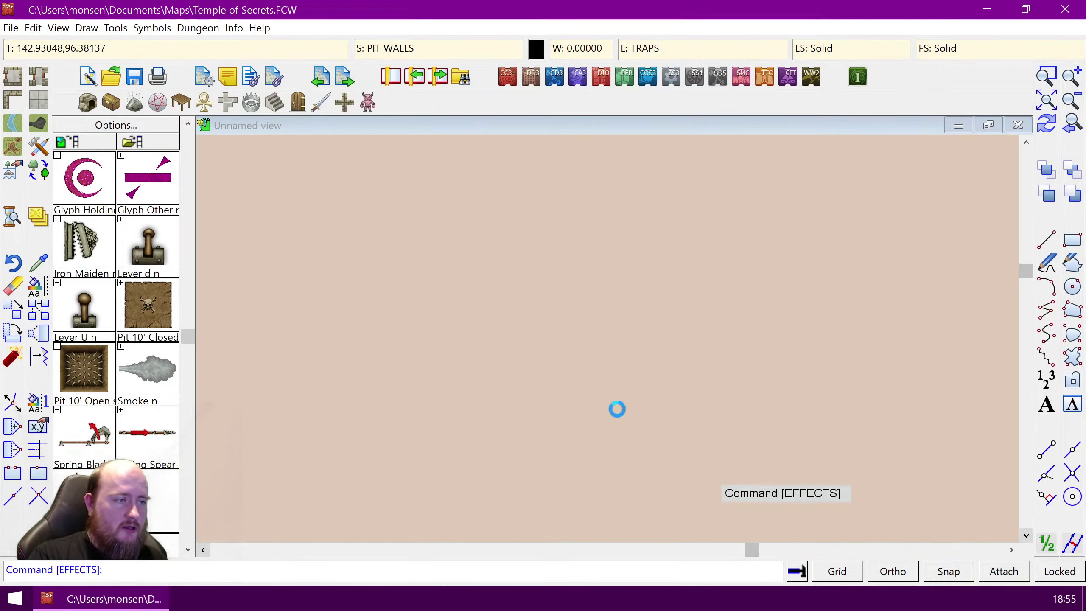
pyautogui.hotkey('ctrl', 'r')
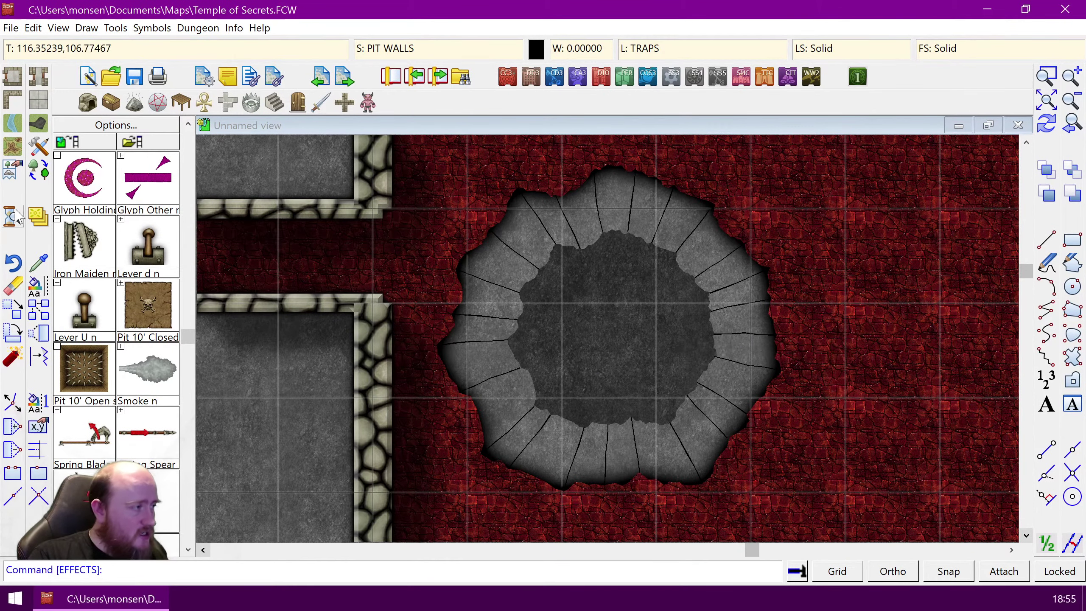
# Step: Move the pit's floor polygon to the PIT BOTTOM sheet and redraw the map
pyautogui.click(38, 217)
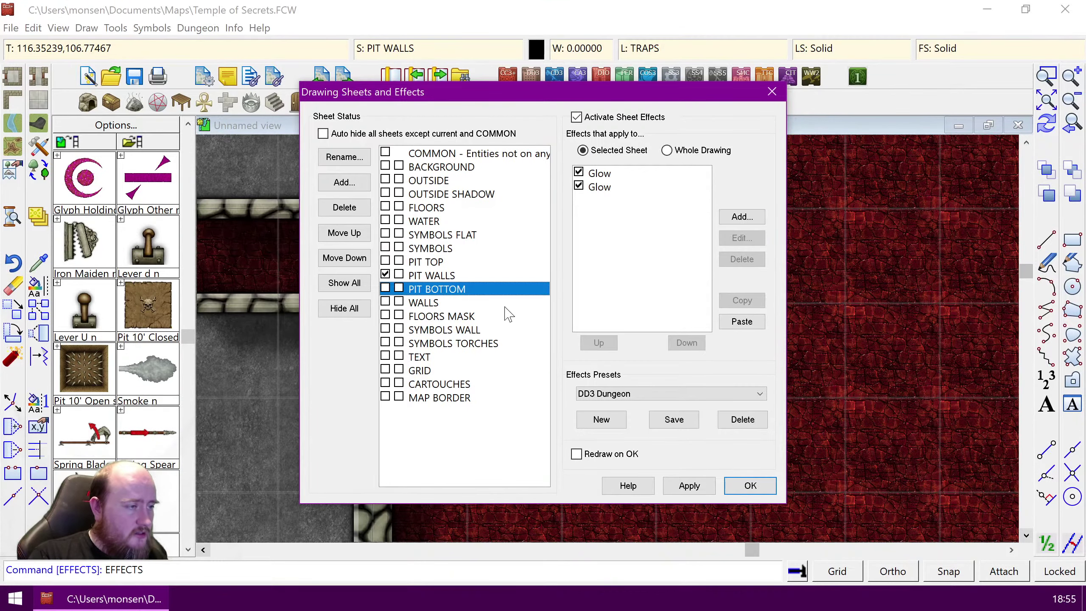
pyautogui.click(771, 92)
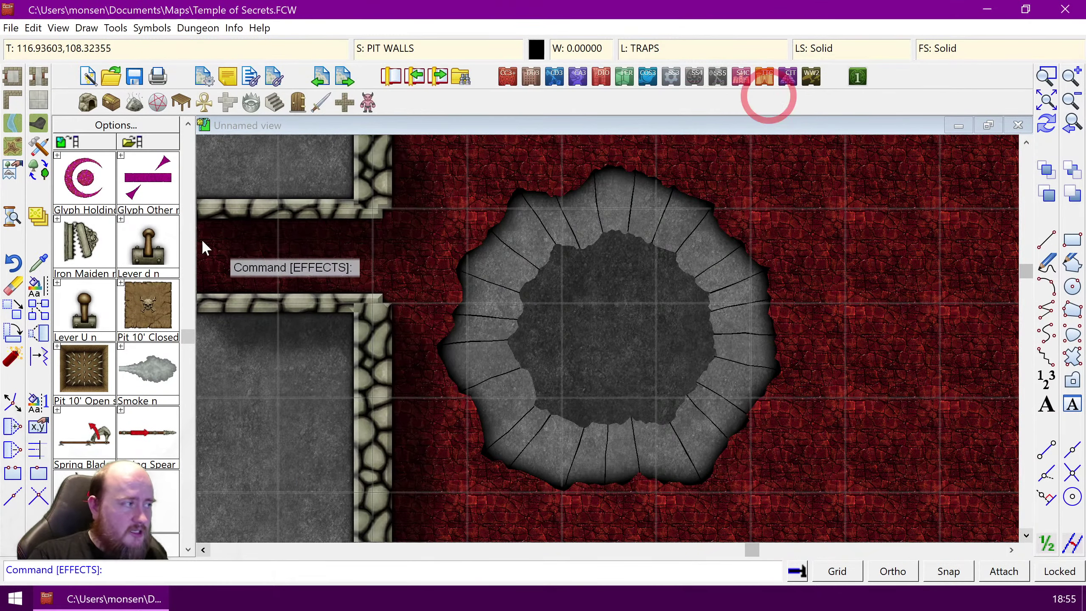
pyautogui.click(37, 294)
pyautogui.click(542, 249)
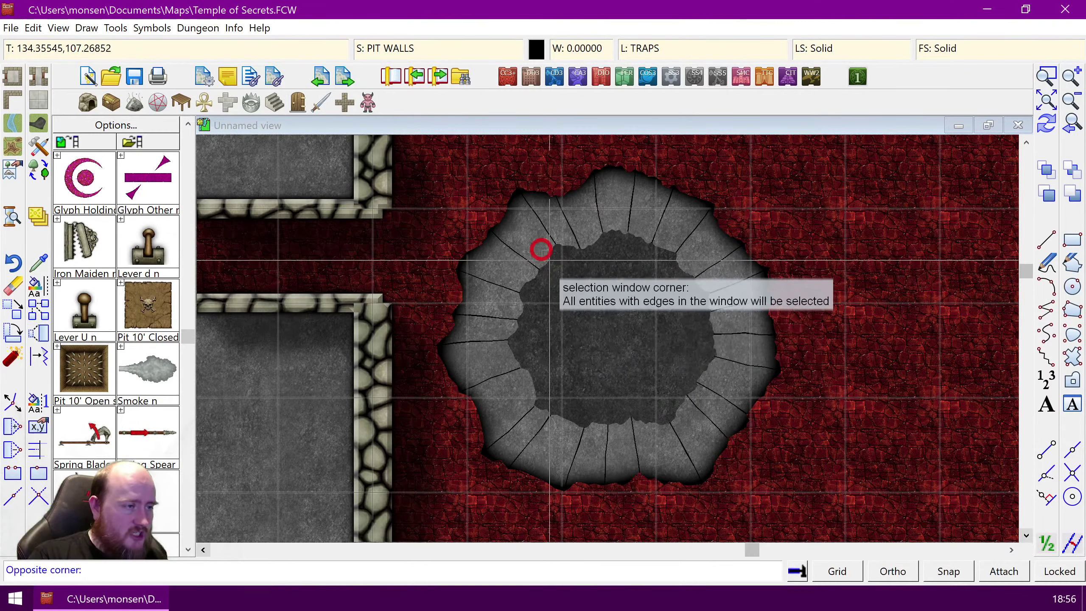
pyautogui.click(553, 261)
pyautogui.rightClick(562, 307)
pyautogui.click(576, 314)
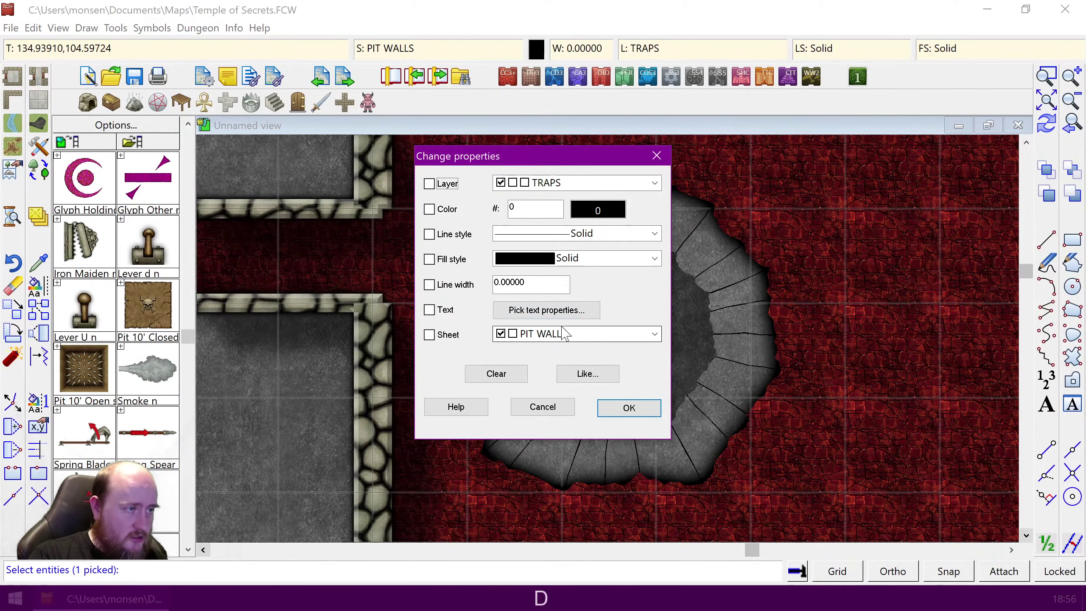
pyautogui.click(428, 334)
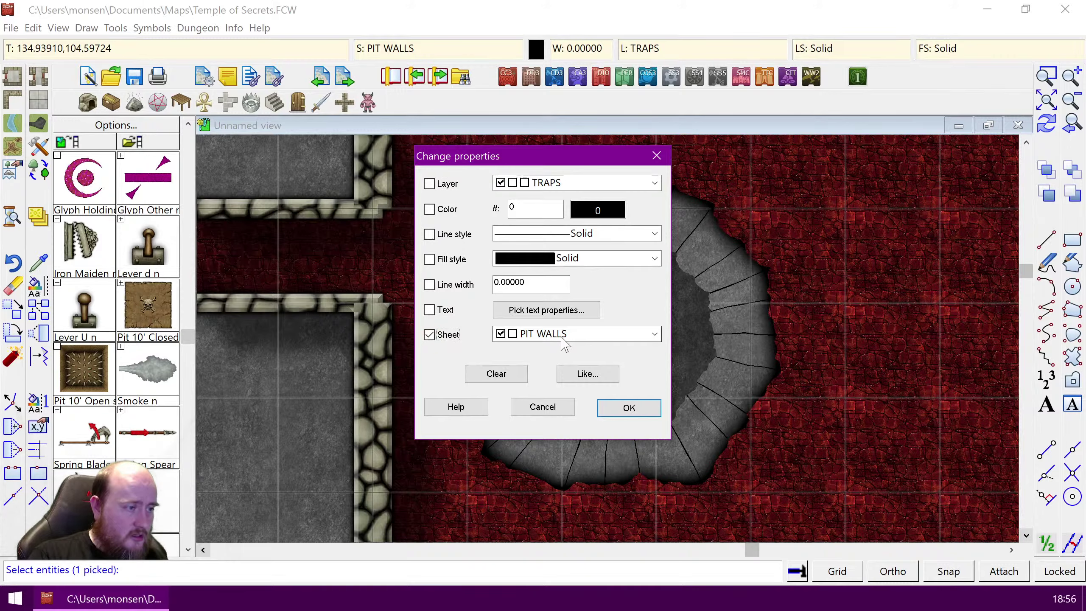
pyautogui.click(640, 336)
pyautogui.click(562, 476)
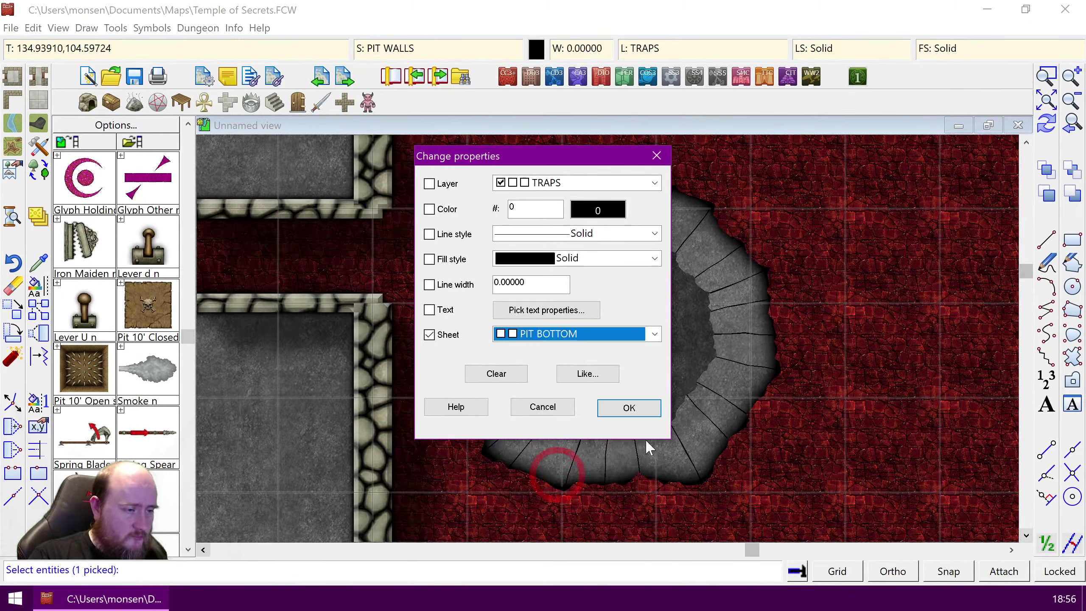
pyautogui.click(625, 405)
pyautogui.hotkey('ctrl', 'r')
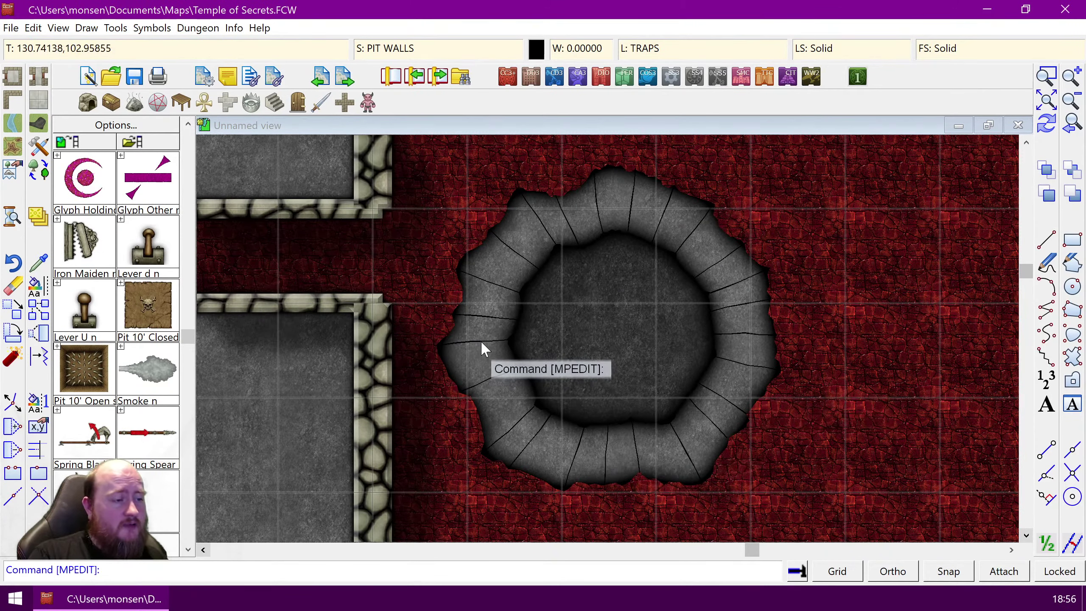
# Step: List the properties of the nearly horizontal radial line on the west side of the pit's wall ring
pyautogui.click(233, 28)
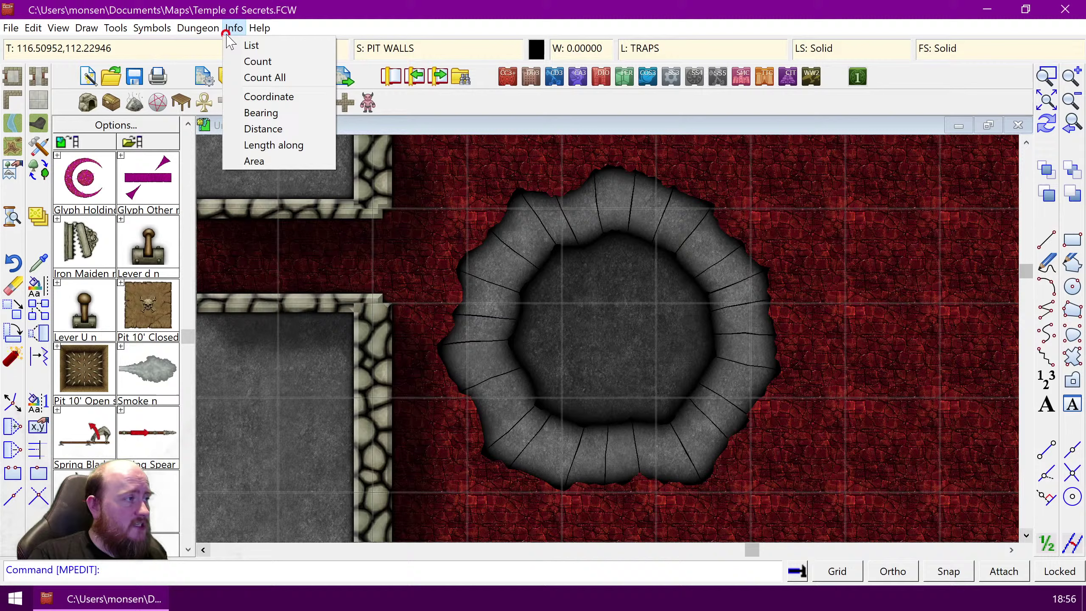
pyautogui.click(252, 41)
pyautogui.click(491, 349)
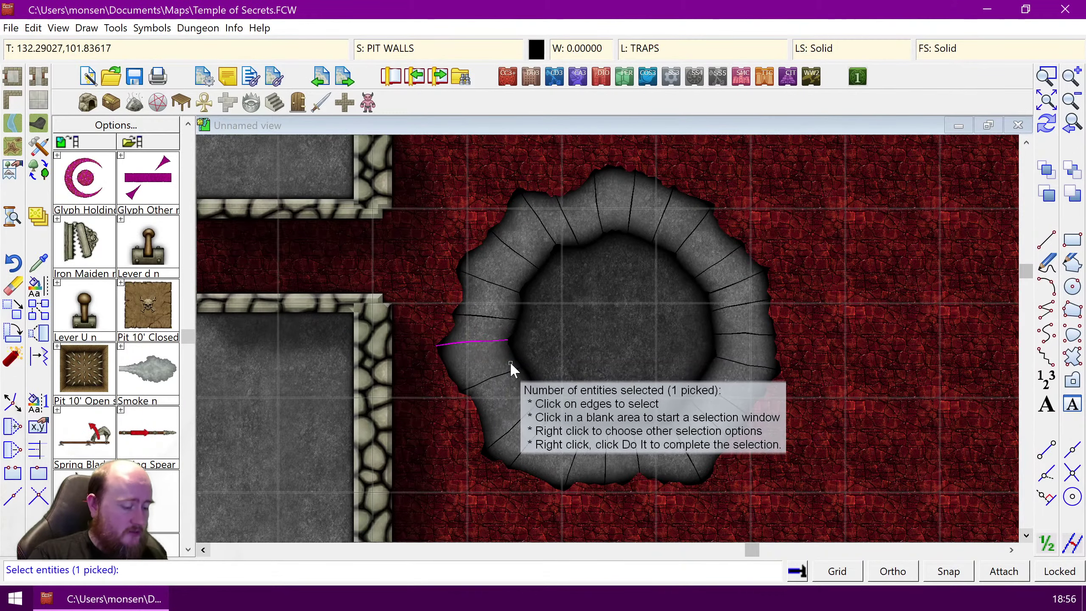
pyautogui.rightClick(511, 371)
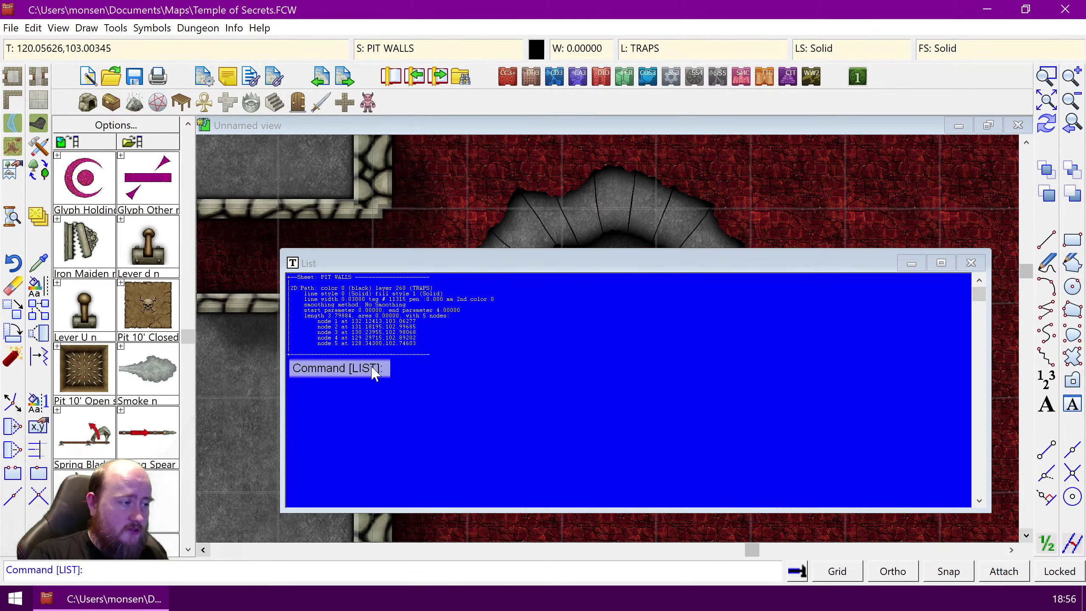
pyautogui.click(970, 263)
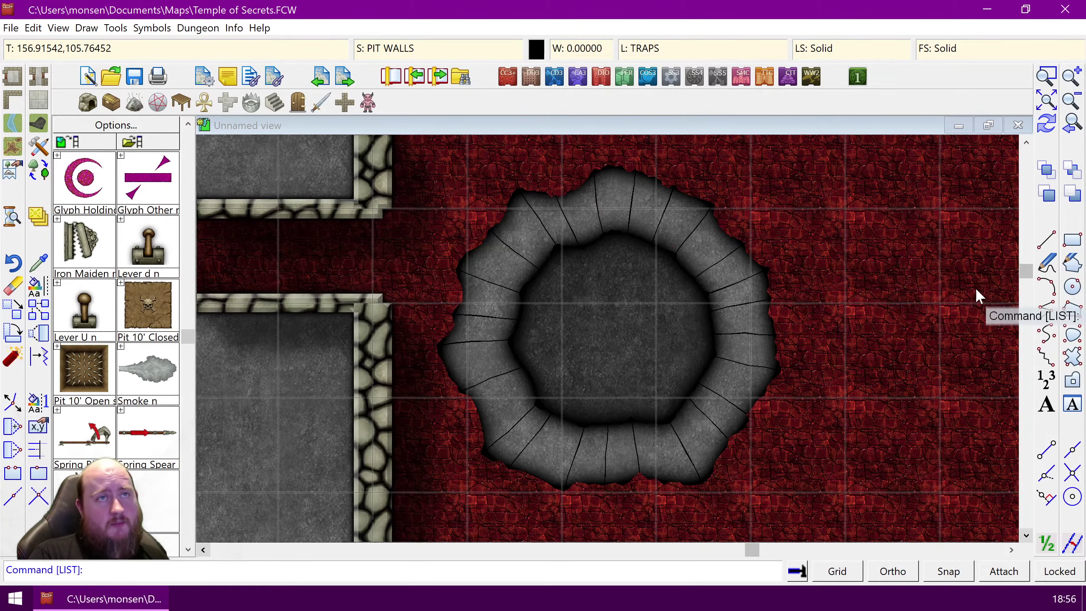
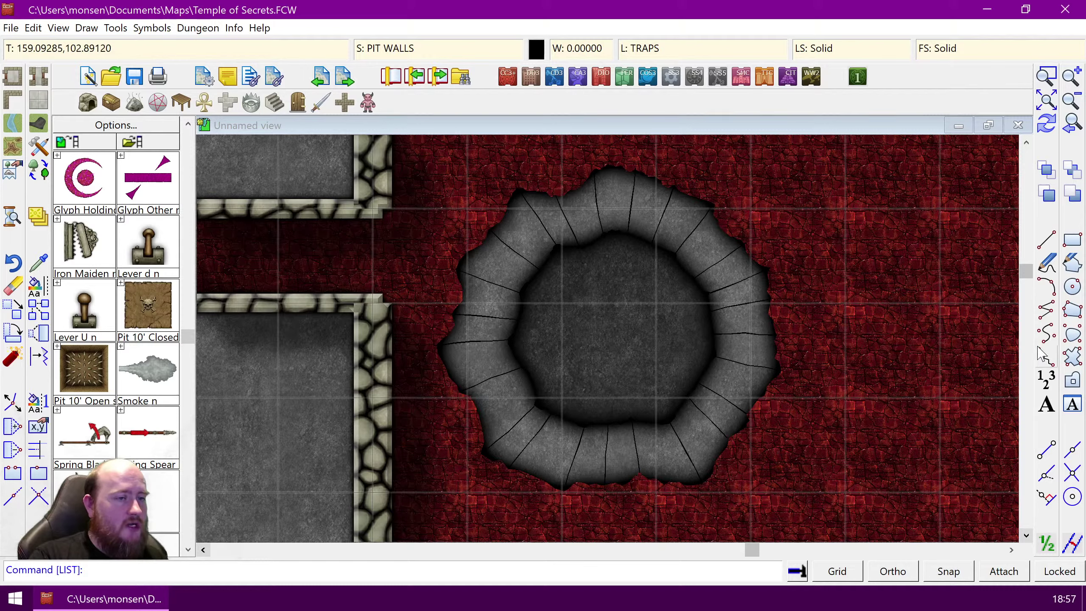
# Step: Load the DD3 Color Debris catalog and place two human skeleton symbols on the red floor east of the pit, one north and one south
pyautogui.click(135, 102)
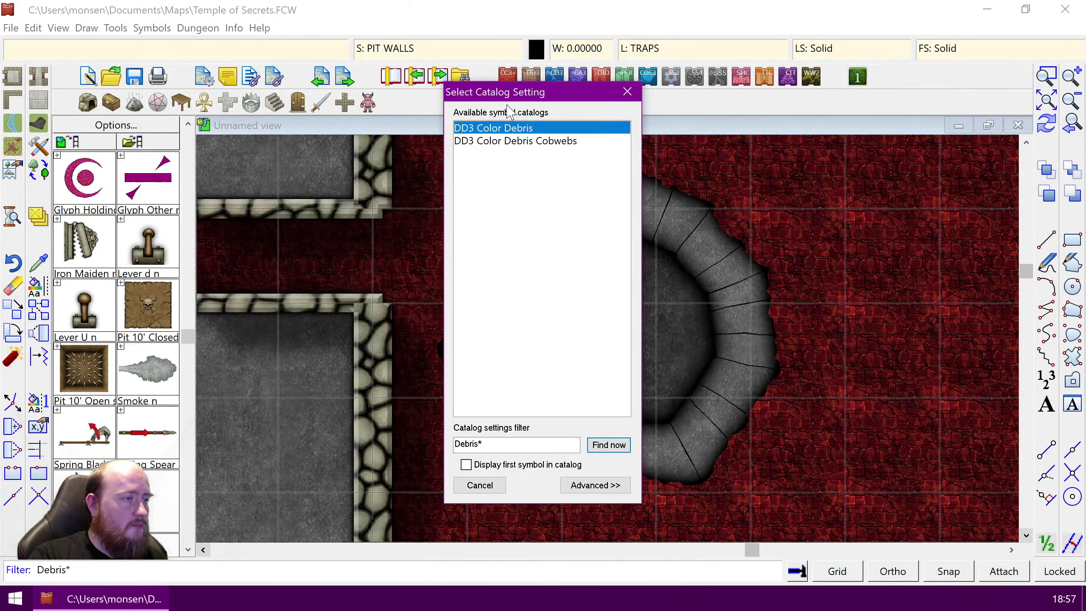
pyautogui.doubleClick(497, 129)
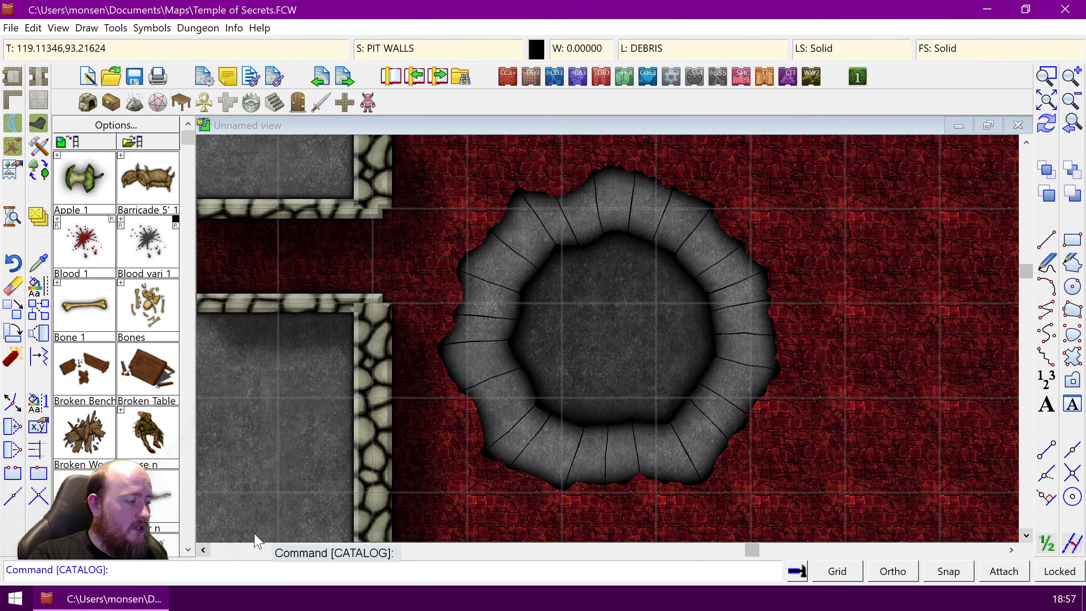
pyautogui.click(187, 549)
pyautogui.click(188, 549)
pyautogui.click(187, 550)
pyautogui.click(187, 549)
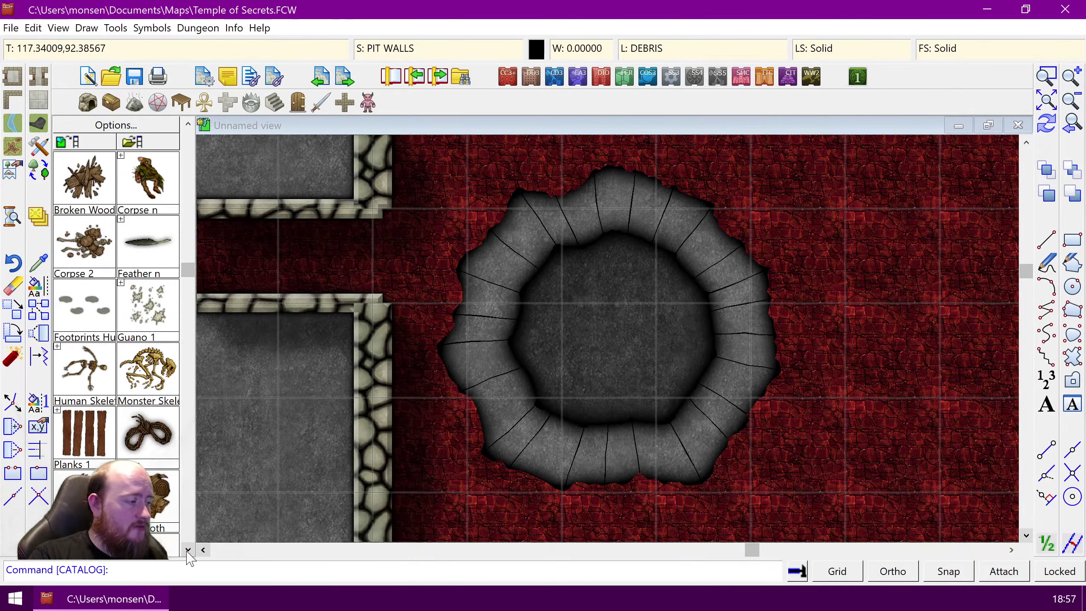
pyautogui.click(86, 370)
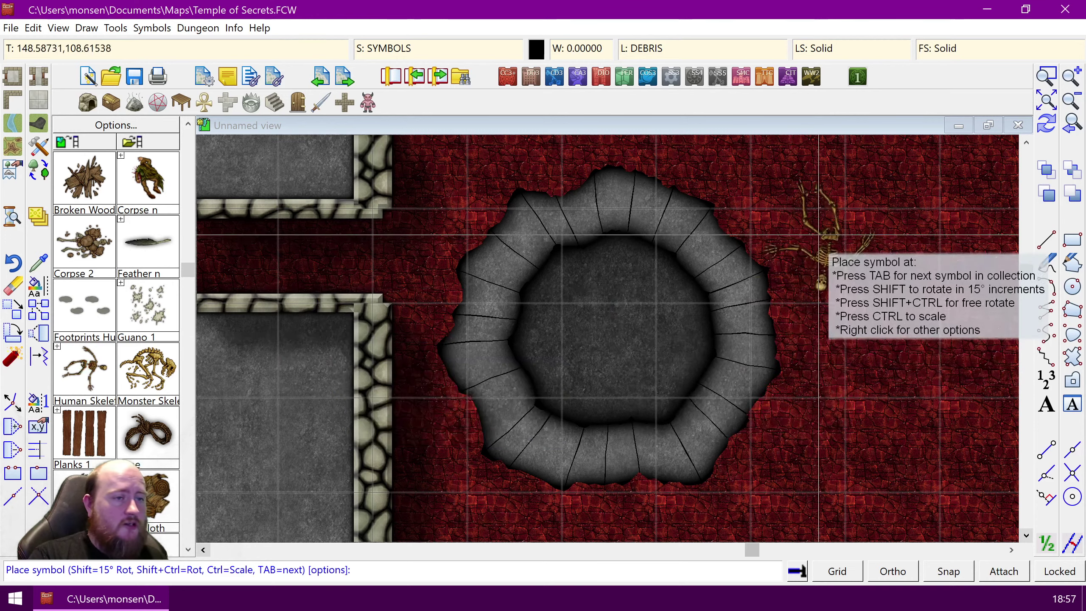
pyautogui.rightClick(794, 198)
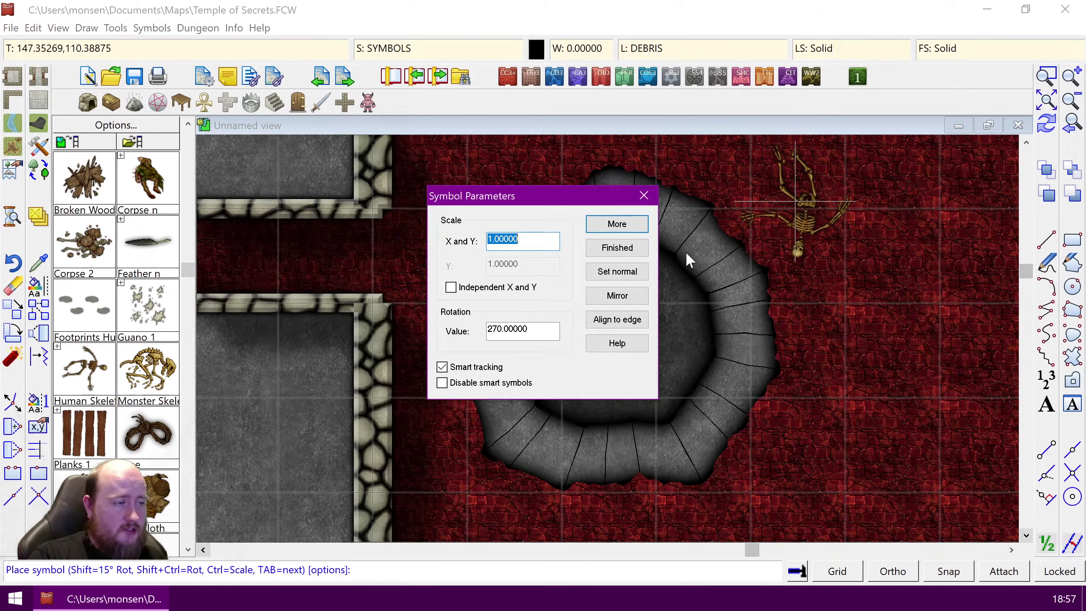
pyautogui.click(618, 245)
pyautogui.click(799, 210)
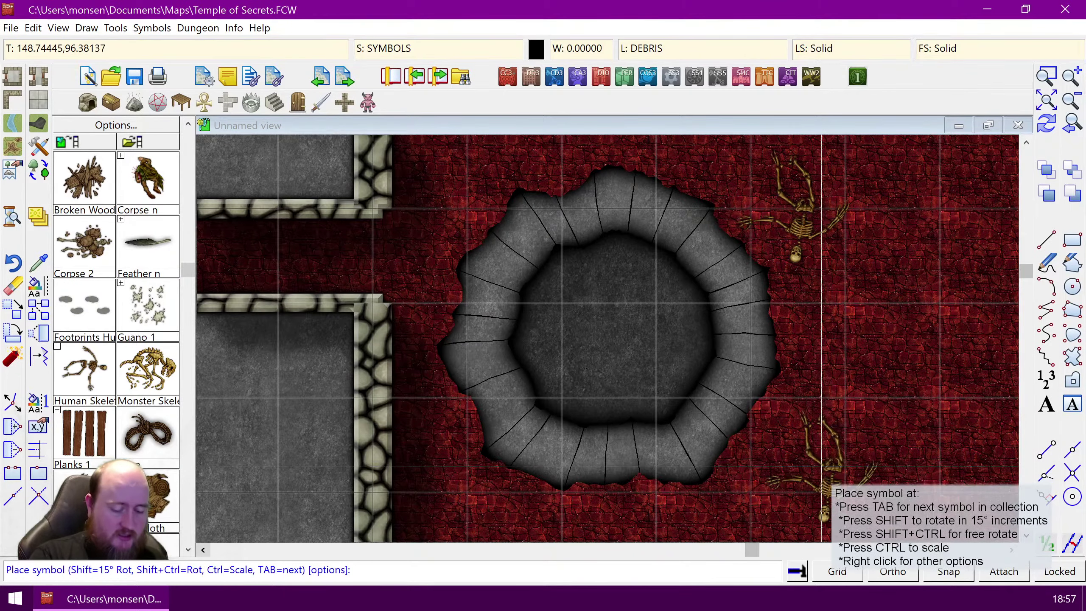
pyautogui.click(804, 468)
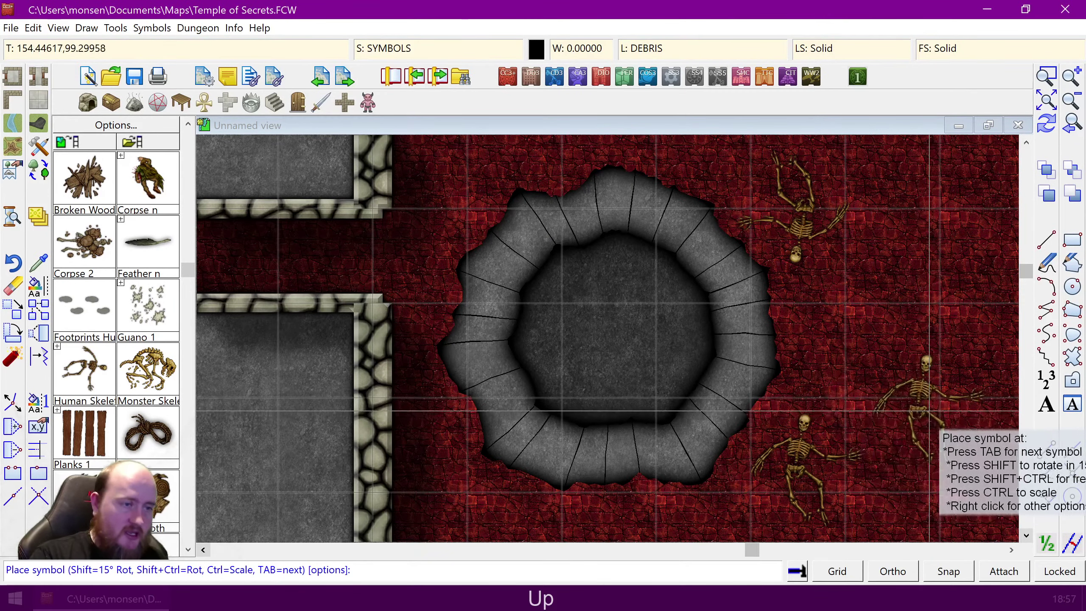
# Step: Place two skull pile symbols on the pit's floor, one near its west edge and one near its south edge, and redraw the map
pyautogui.click(550, 332)
pyautogui.click(611, 391)
pyautogui.rightClick(611, 391)
pyautogui.click(617, 247)
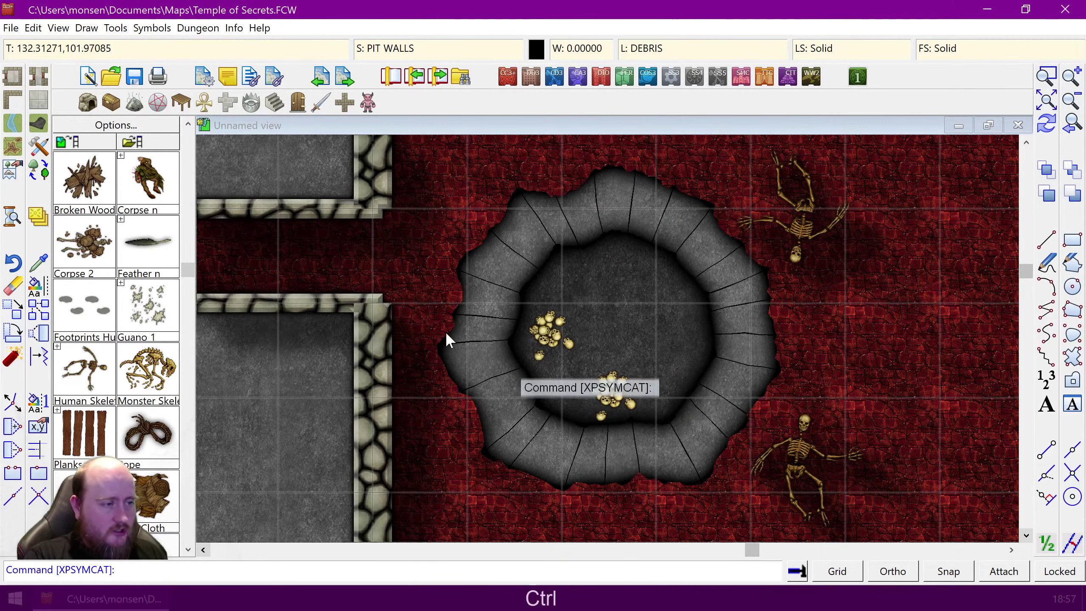
pyautogui.hotkey('ctrl', 'r')
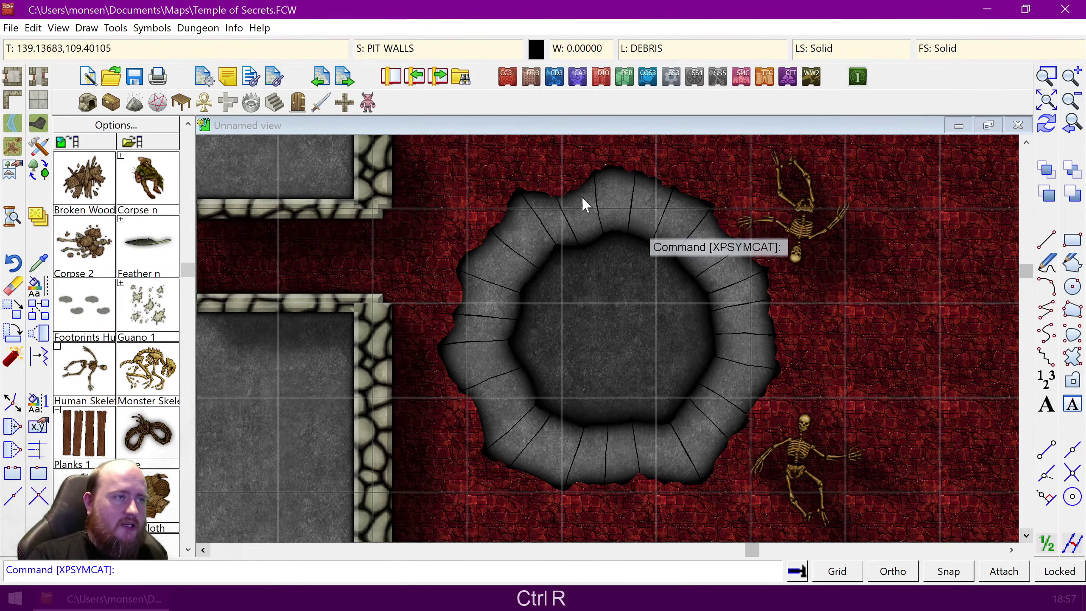
# Step: Add a new sheet named SYMBOLS PIT directly after the PIT BOTTOM sheet
pyautogui.click(378, 49)
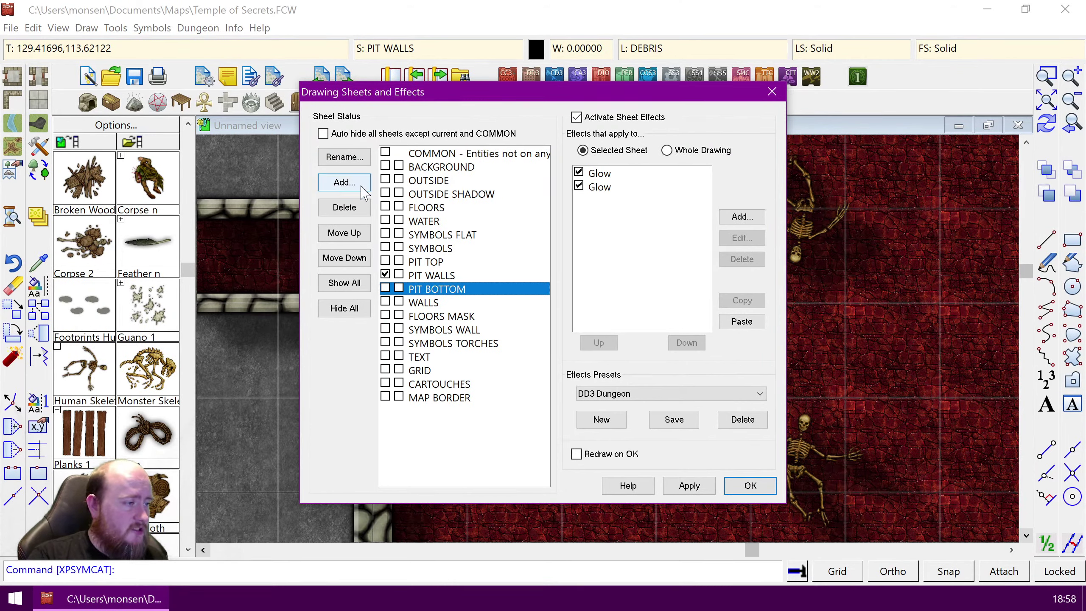
pyautogui.click(344, 182)
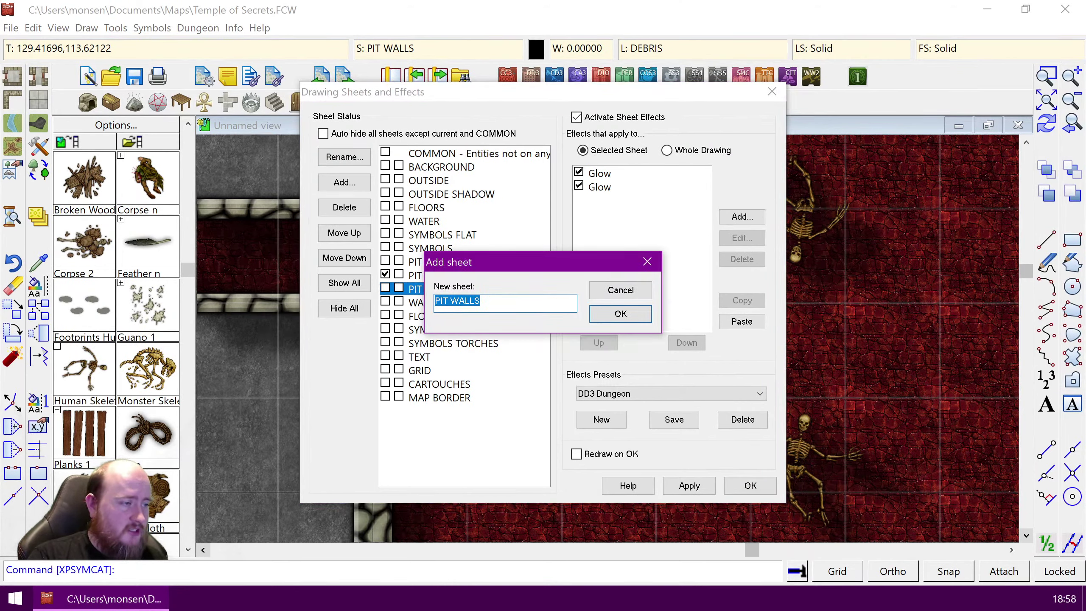
pyautogui.write('SYM')
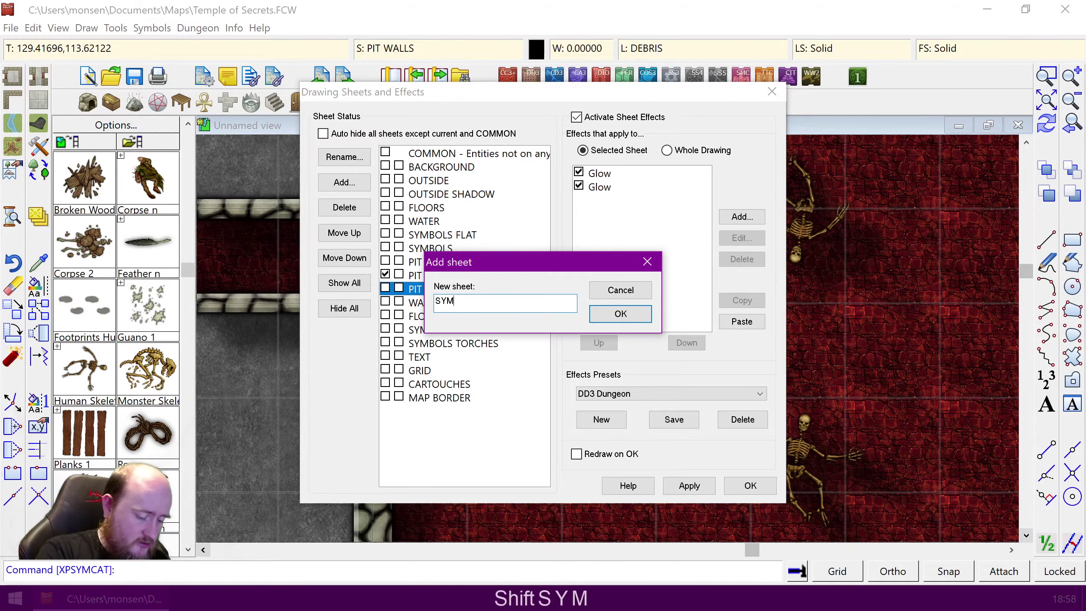
pyautogui.write('BOLS PIT')
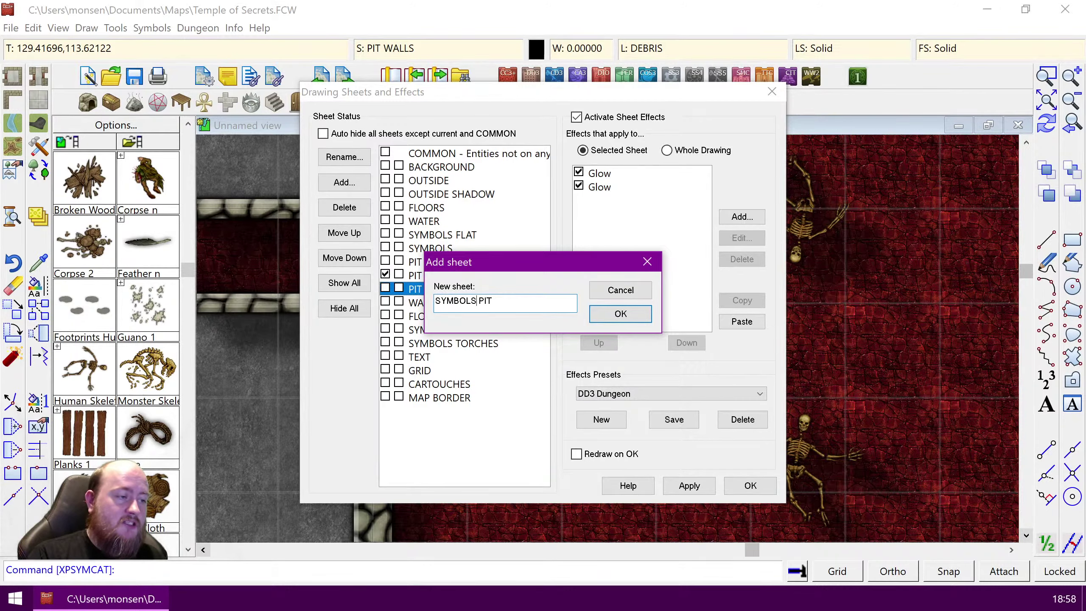
pyautogui.hotkey('shift', 'Left')
pyautogui.hotkey('shift', 'Left')
pyautogui.hotkey('shift', 'Left')
pyautogui.hotkey('shift', 'Left')
pyautogui.hotkey('shift', 'Left')
pyautogui.hotkey('shift', 'Left')
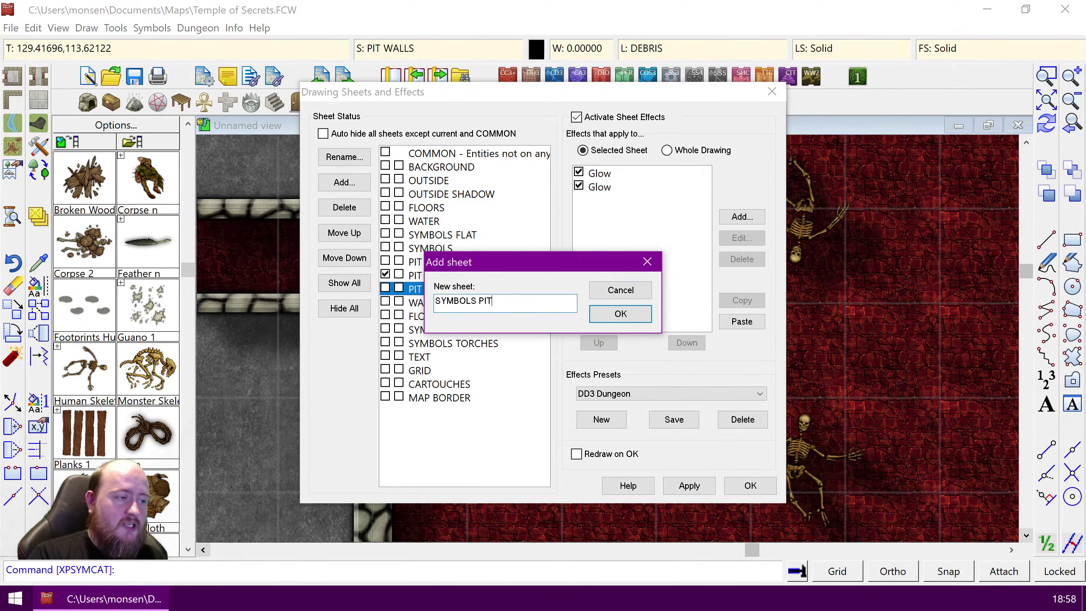
pyautogui.hotkey('shift', 'Home')
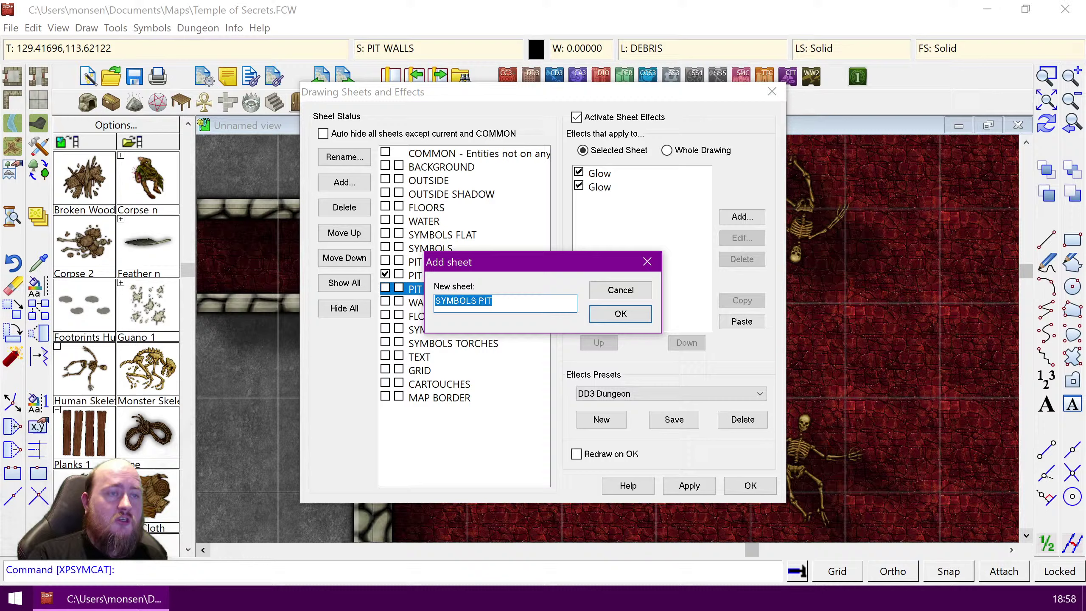
pyautogui.click(620, 314)
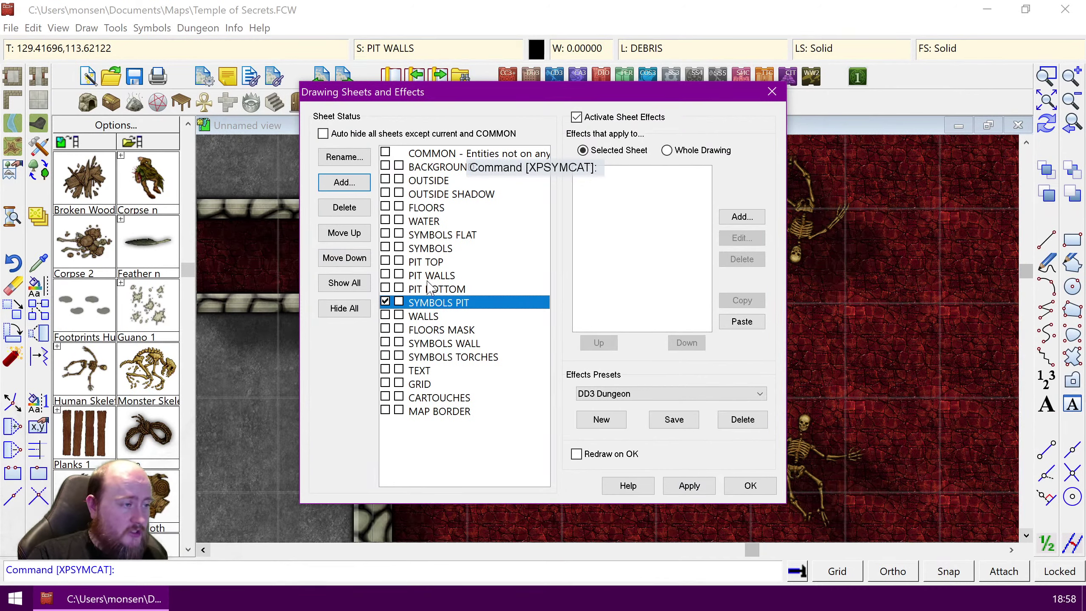
# Step: Copy the Wall Shadow, Directional effect from the SYMBOLS sheet and paste it onto the SYMBOLS PIT sheet
pyautogui.click(439, 249)
pyautogui.click(638, 174)
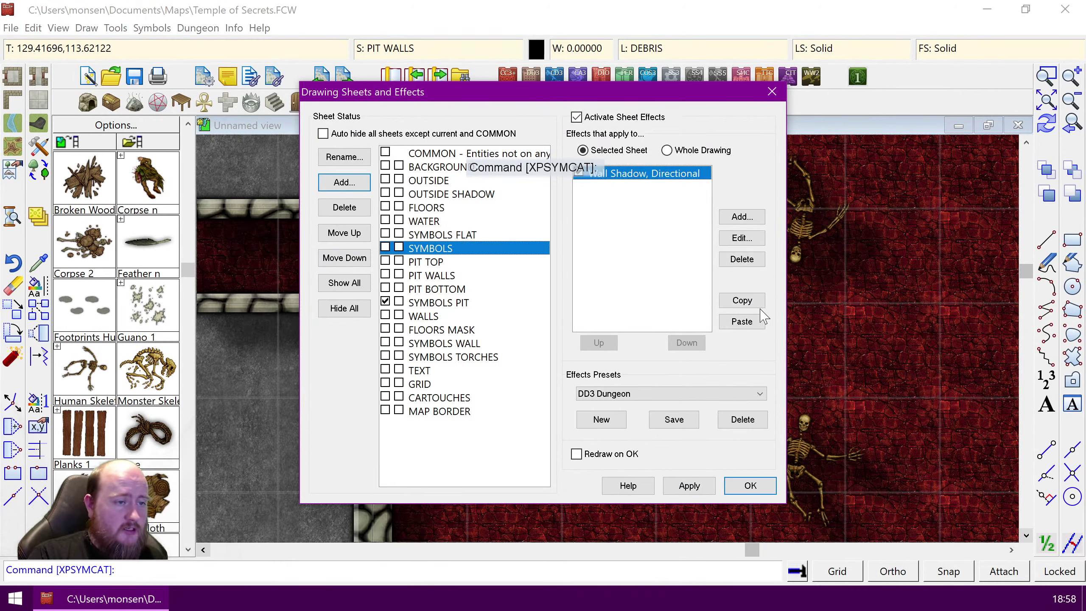
pyautogui.click(742, 300)
pyautogui.click(445, 303)
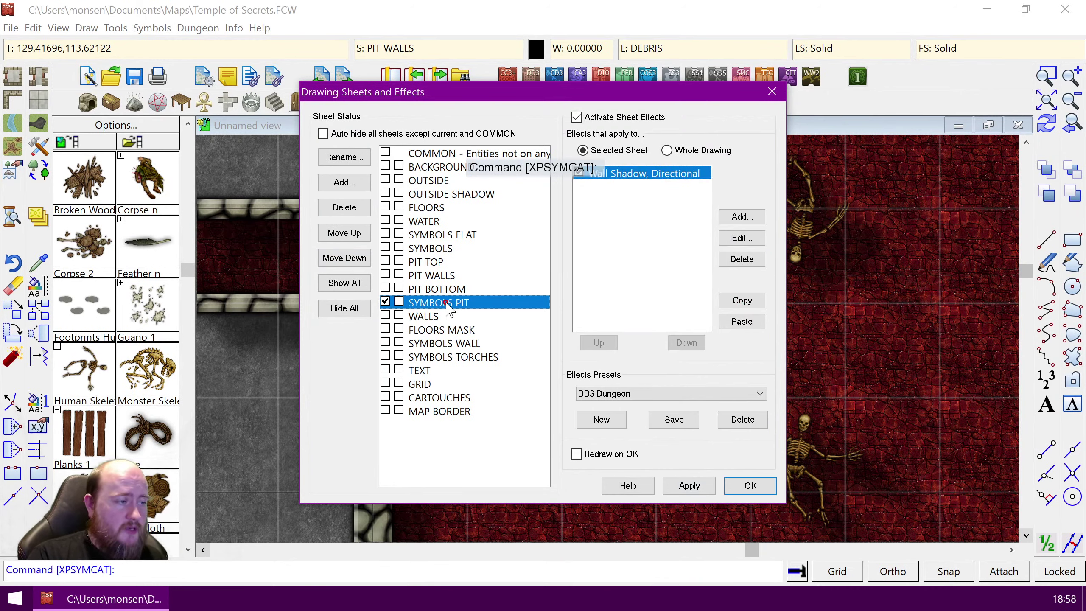
pyautogui.click(741, 323)
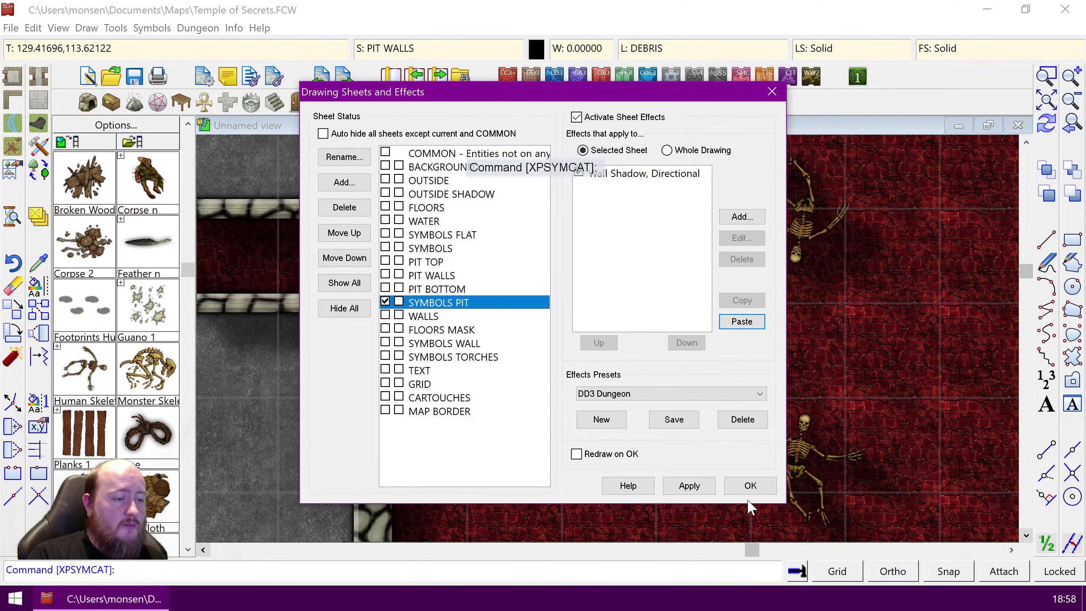
# Step: Accept the pasted sheet effect and hide the PIT TOP, PIT WALLS and PIT BOTTOM sheets
pyautogui.click(751, 486)
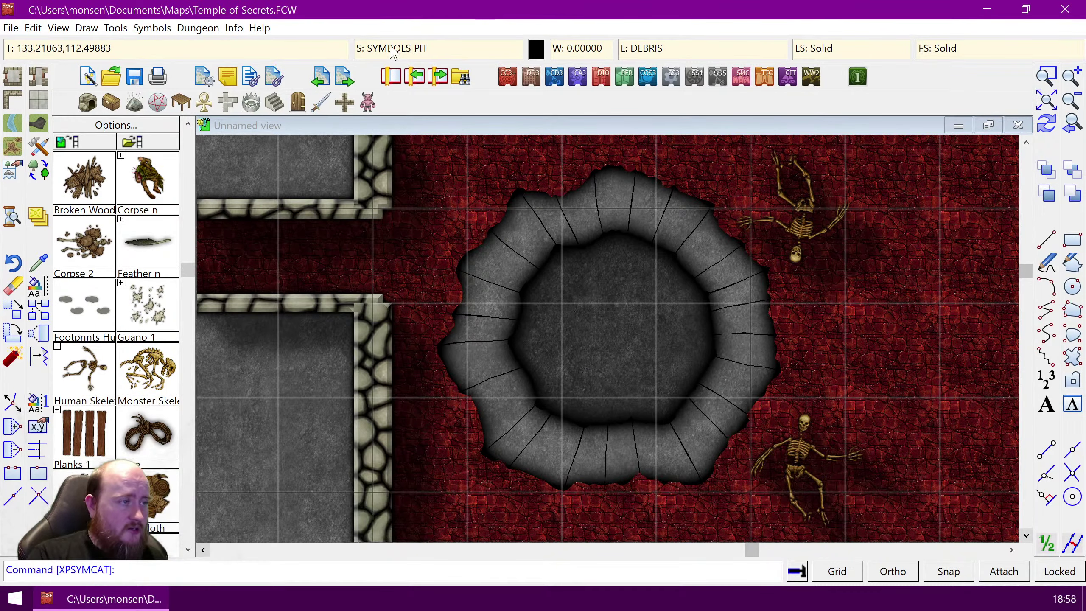
pyautogui.click(390, 54)
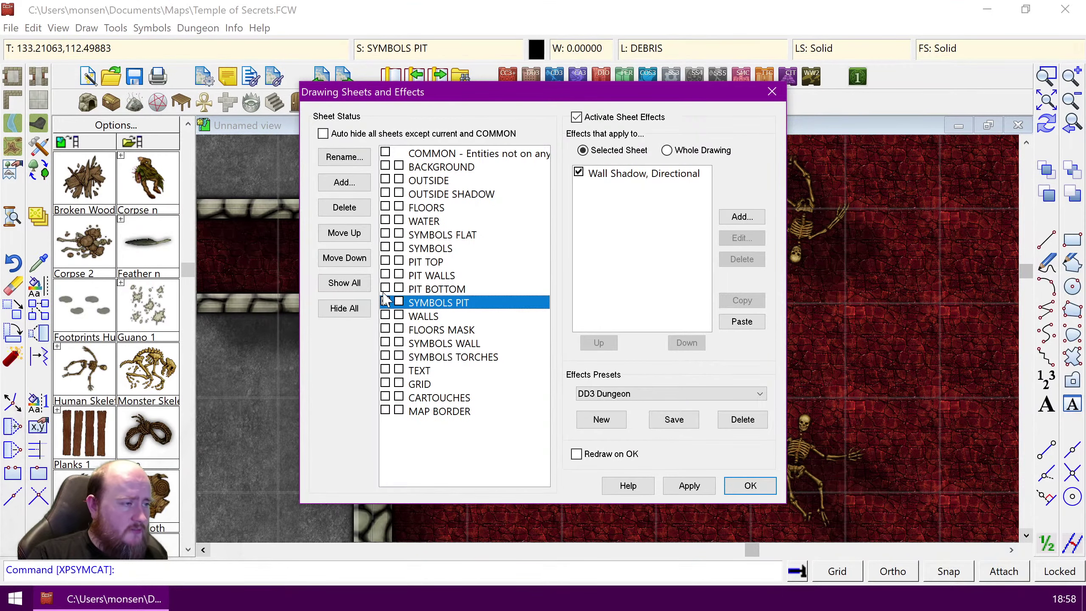
pyautogui.click(399, 261)
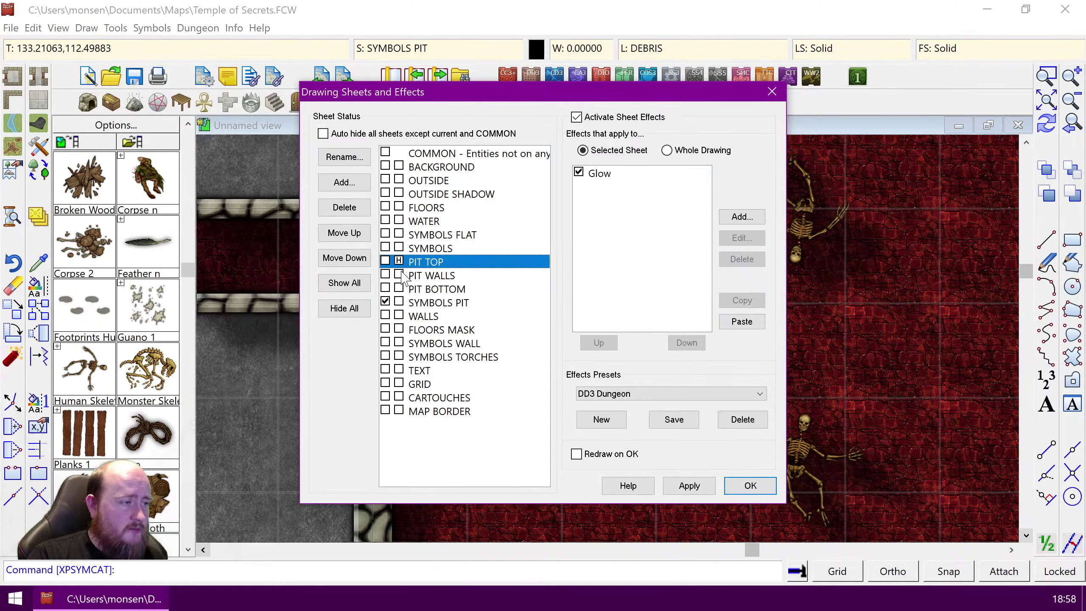
pyautogui.click(399, 275)
pyautogui.click(398, 289)
pyautogui.click(751, 487)
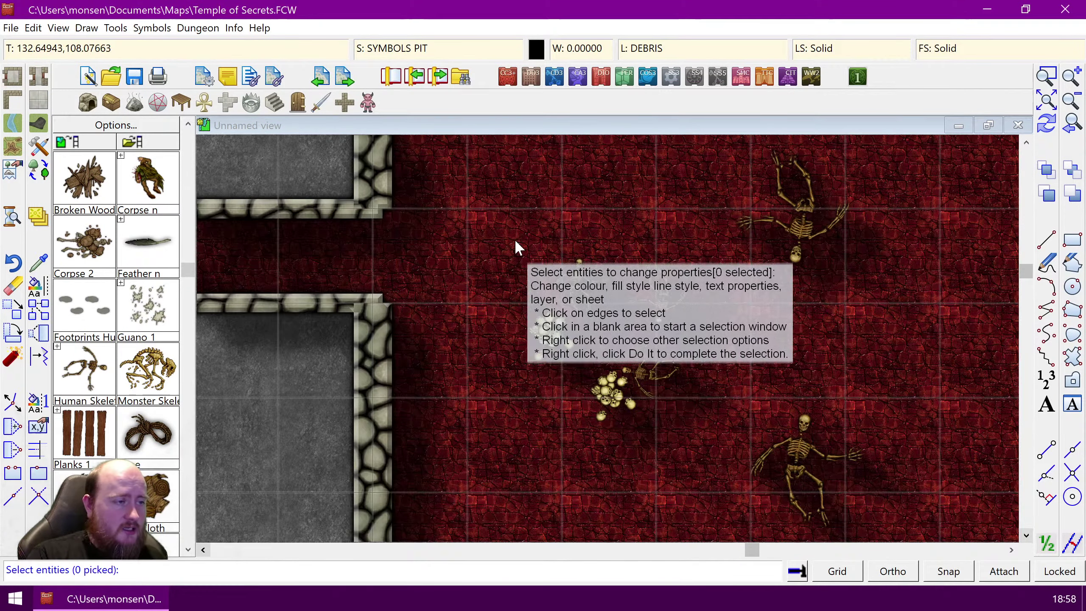
# Step: Move the three skeletons and two skull piles inside the pit area onto the SYMBOLS PIT sheet
pyautogui.click(515, 238)
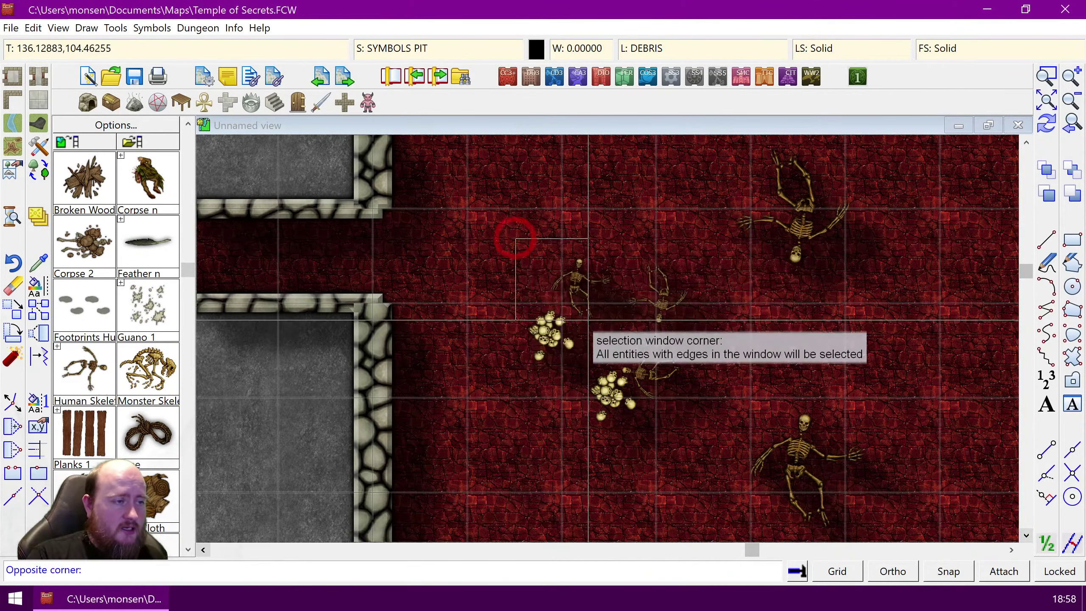
pyautogui.click(705, 428)
pyautogui.rightClick(584, 355)
pyautogui.click(598, 363)
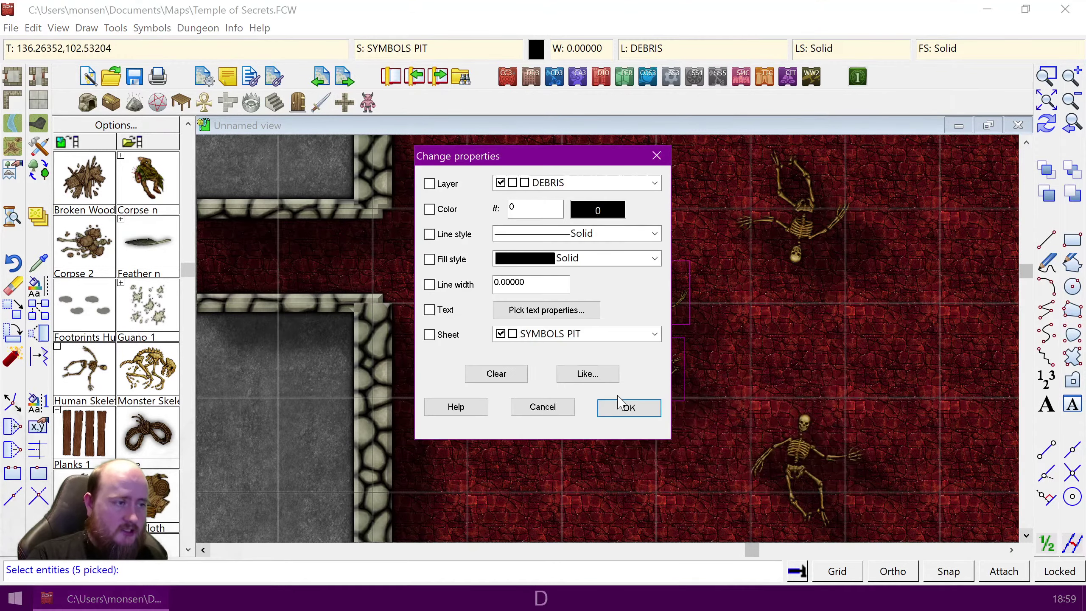
pyautogui.click(429, 335)
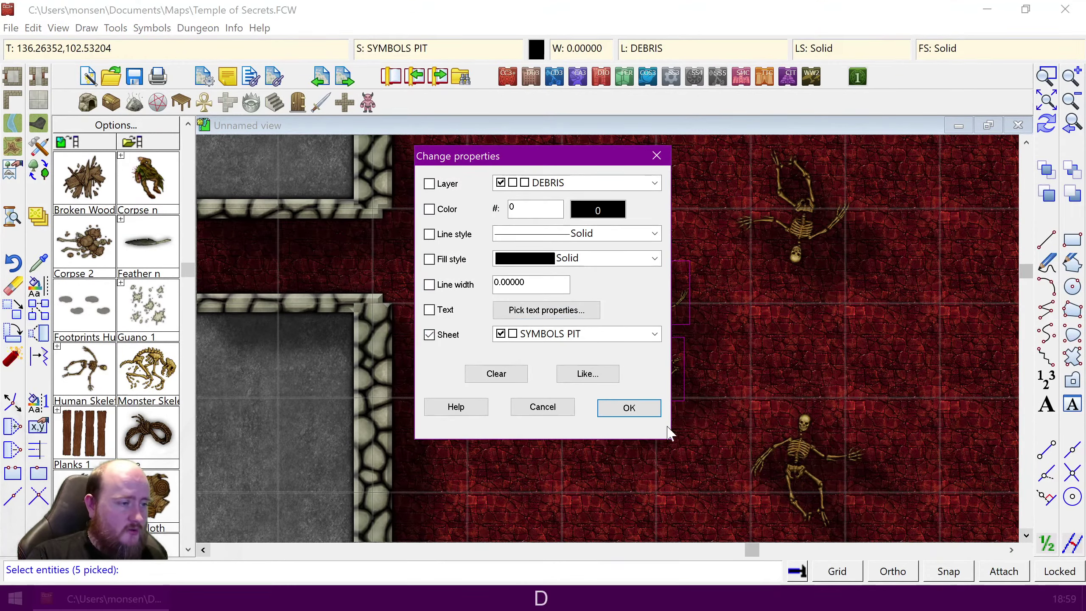
pyautogui.click(637, 409)
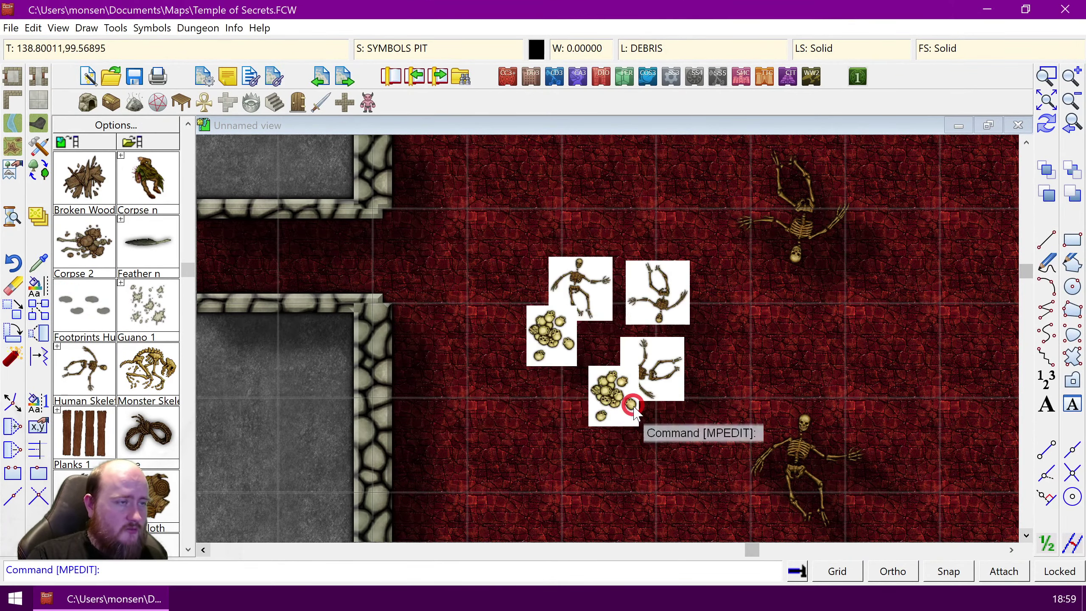
# Step: Unhide the PIT TOP, PIT WALLS and PIT BOTTOM sheets and redraw the map
pyautogui.click(417, 56)
pyautogui.click(400, 262)
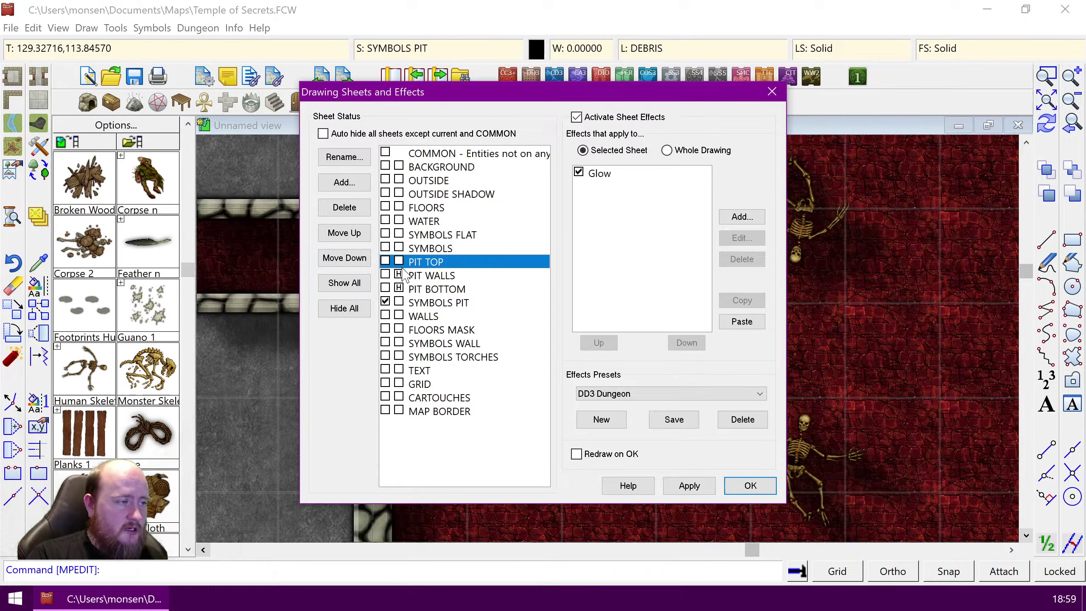
pyautogui.click(398, 289)
pyautogui.click(399, 275)
pyautogui.click(398, 261)
pyautogui.click(749, 485)
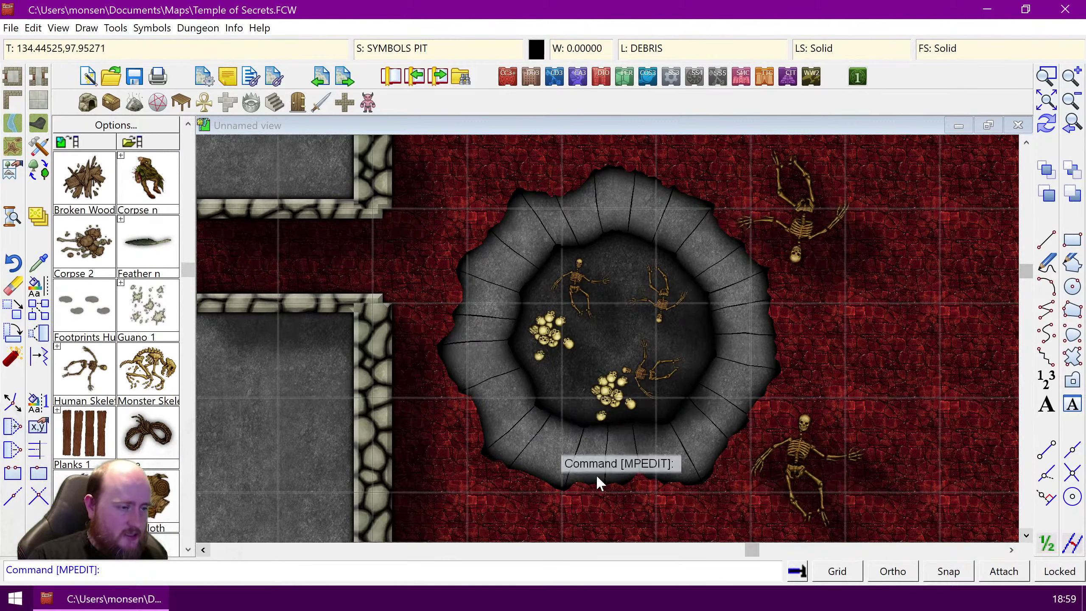
pyautogui.press('ctrl')
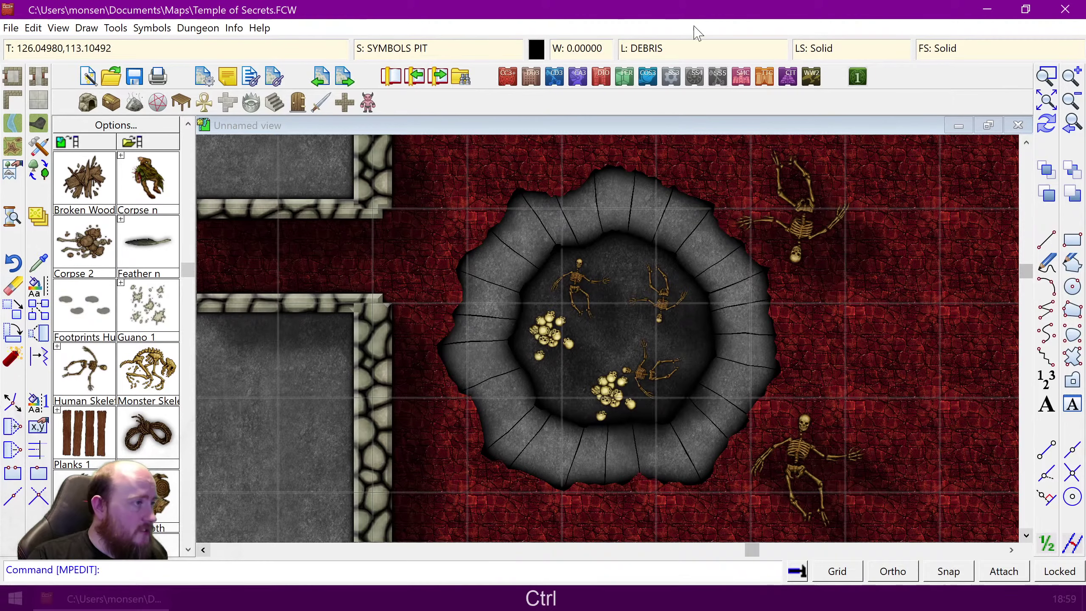
# Step: Load the containers and treasure symbols and place a mixed treasure pile between the two skull piles in the pit's southwest
pyautogui.click(205, 102)
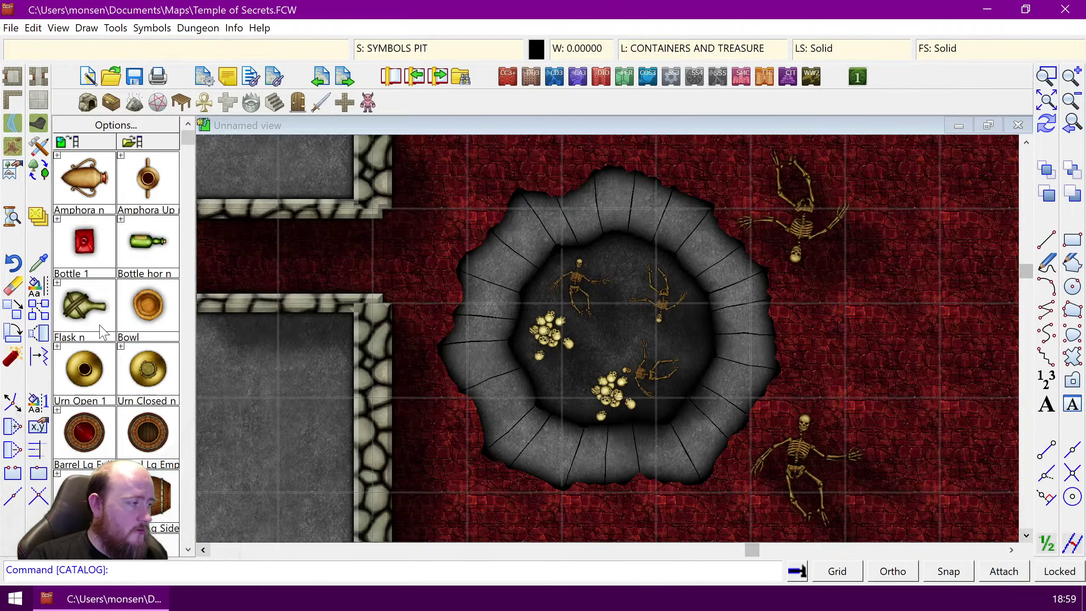
pyautogui.moveTo(101, 330)
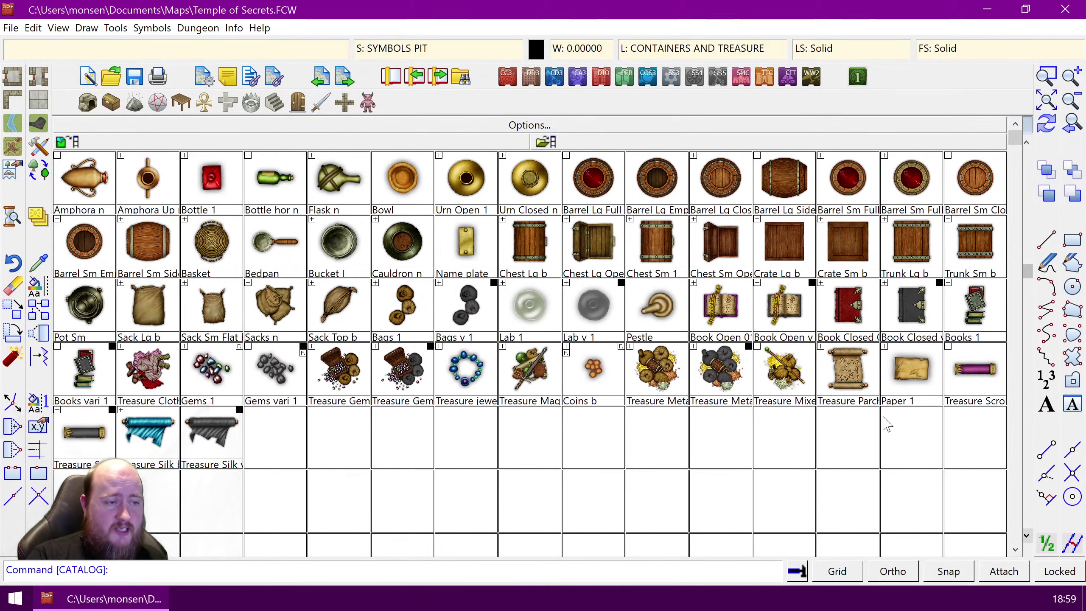
pyautogui.click(768, 378)
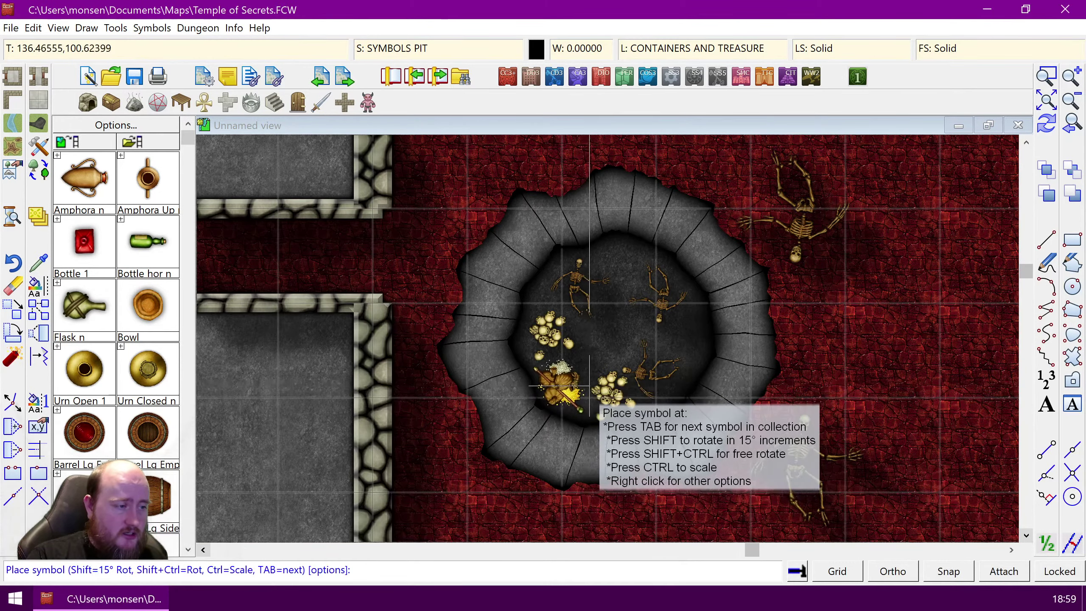
pyautogui.click(588, 380)
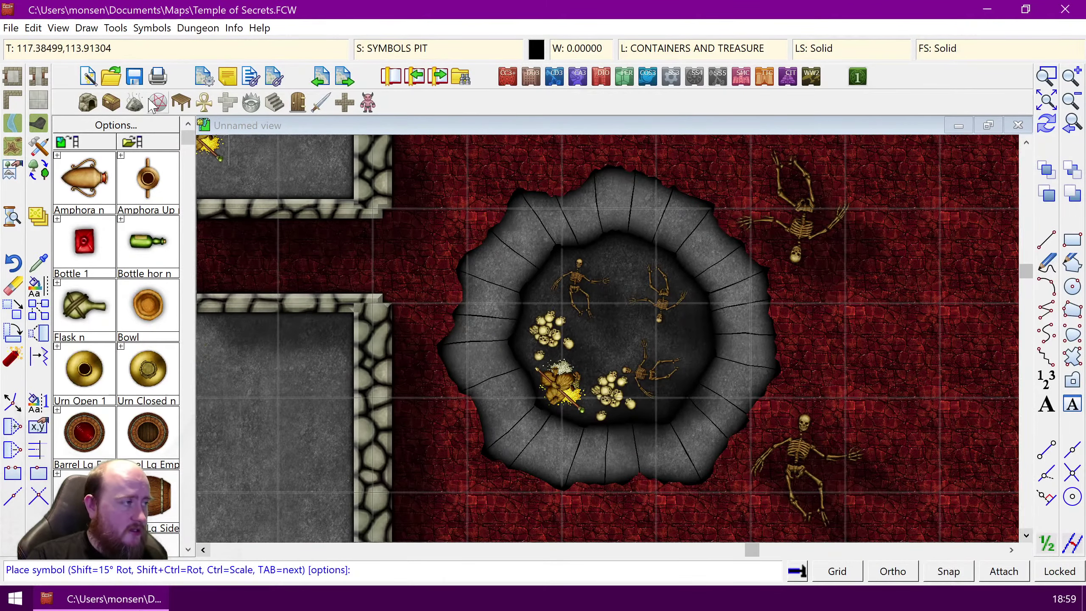
# Step: Load the debris symbol catalog again and place a Bones symbol near the east edge of the pit's floor
pyautogui.click(134, 103)
pyautogui.doubleClick(492, 129)
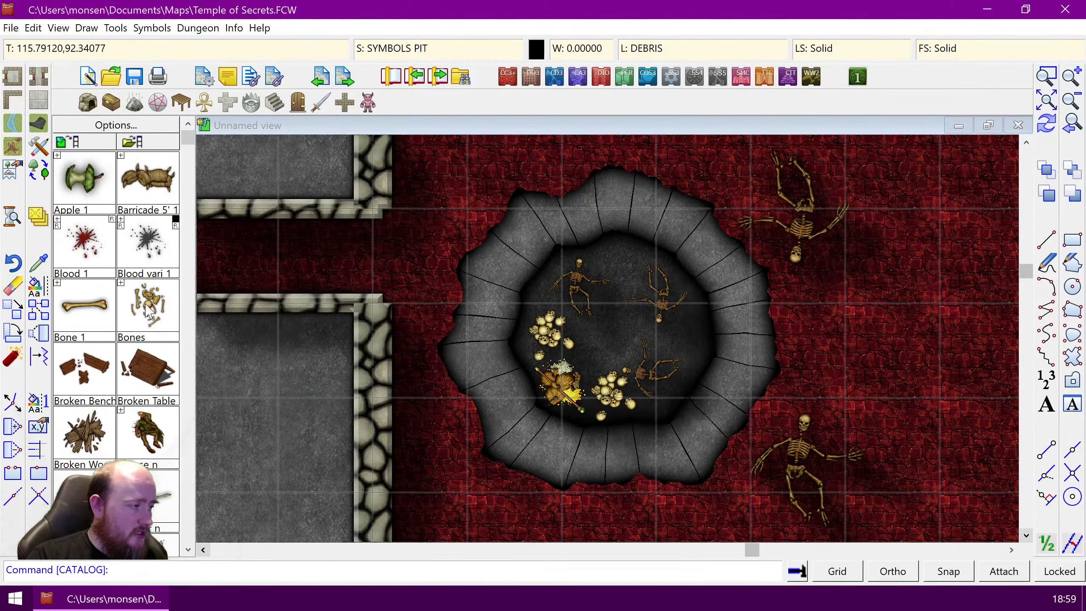
pyautogui.click(147, 310)
pyautogui.click(690, 337)
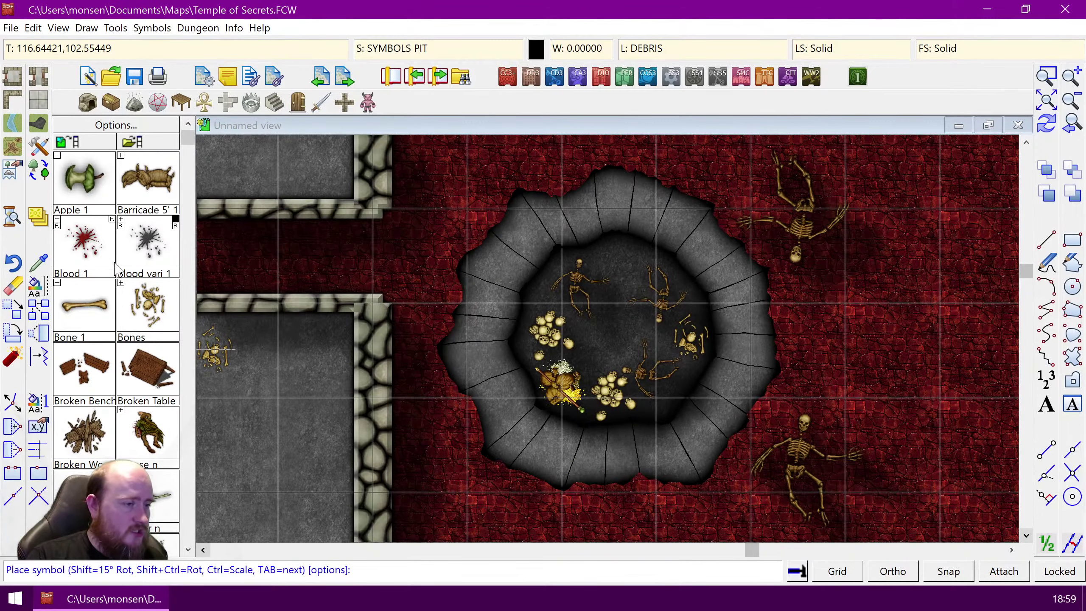
# Step: Scatter Blood 1 symbols on the pit's floor near its north, northwest and southeast edges, and redraw the map
pyautogui.click(81, 245)
pyautogui.click(623, 260)
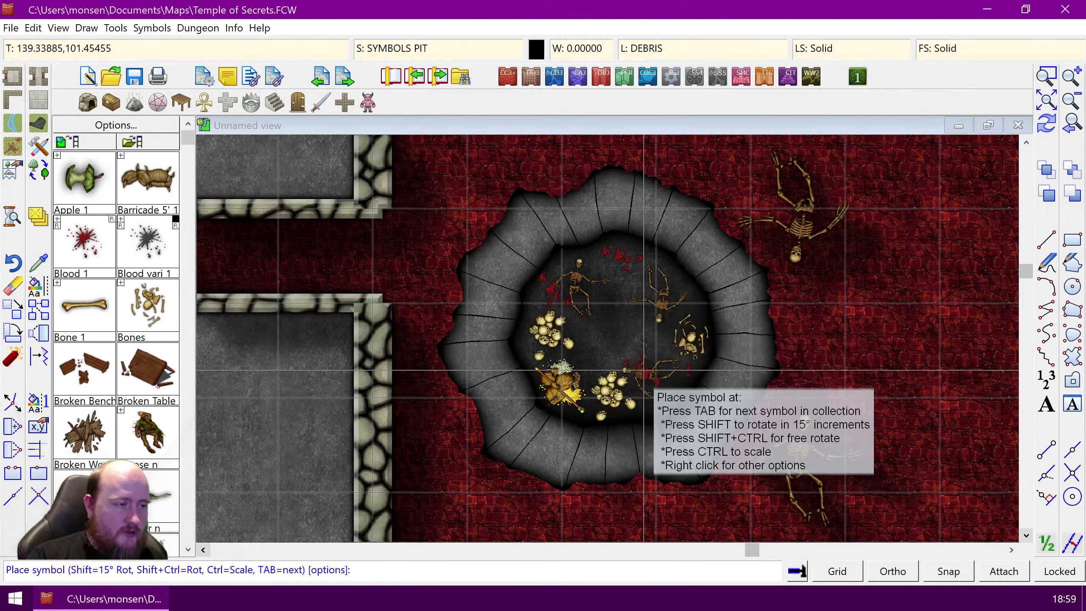
pyautogui.rightClick(639, 364)
pyautogui.click(617, 251)
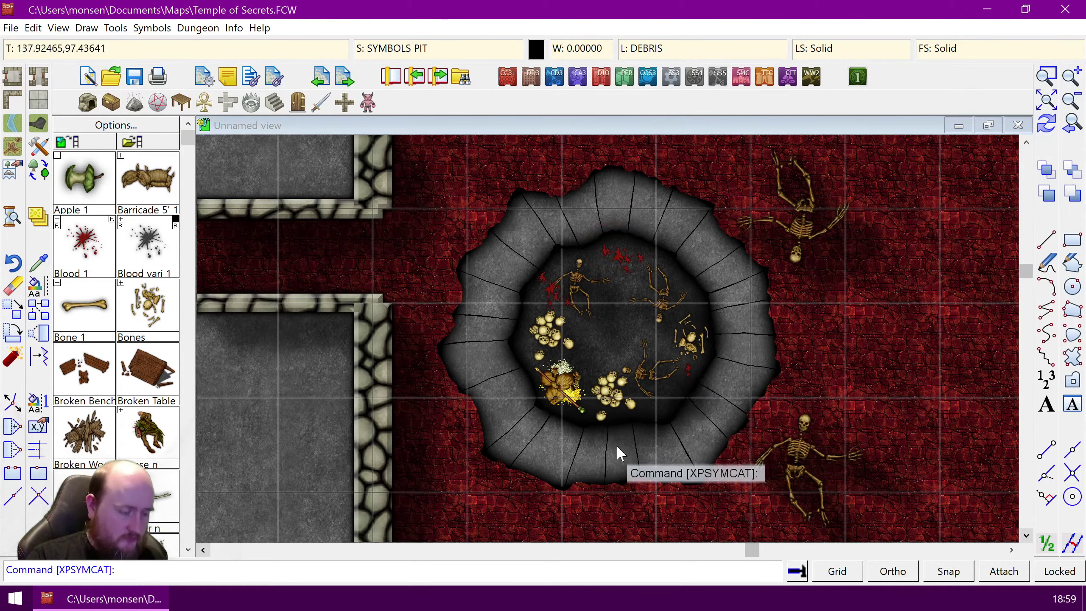
pyautogui.hotkey('ctrl', 'r')
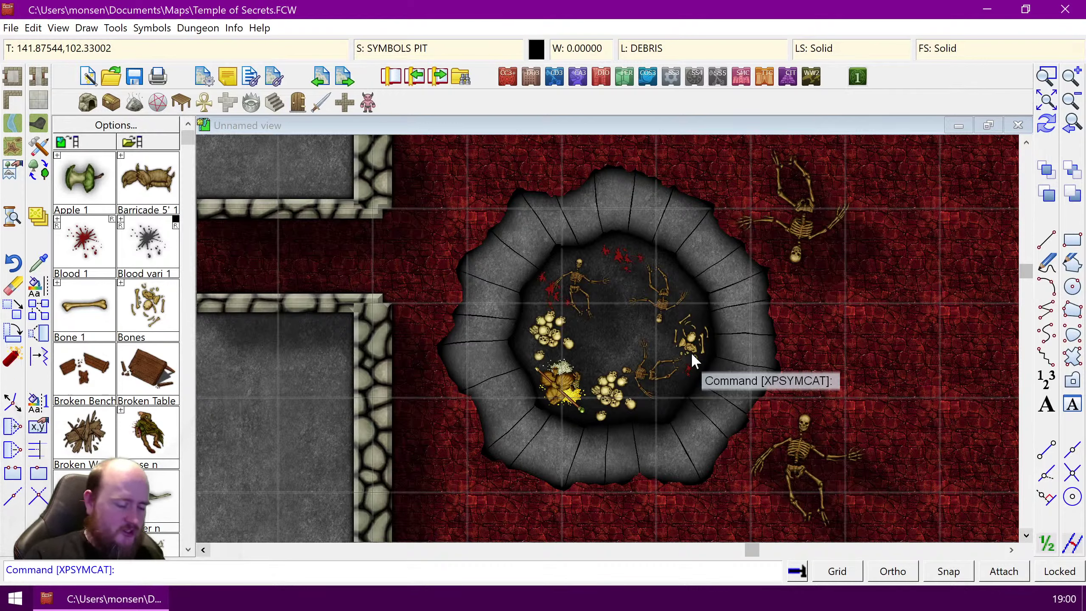
# Step: Review the decorated pit in the context of the surrounding rooms and return to a close view of it
pyautogui.click(1068, 104)
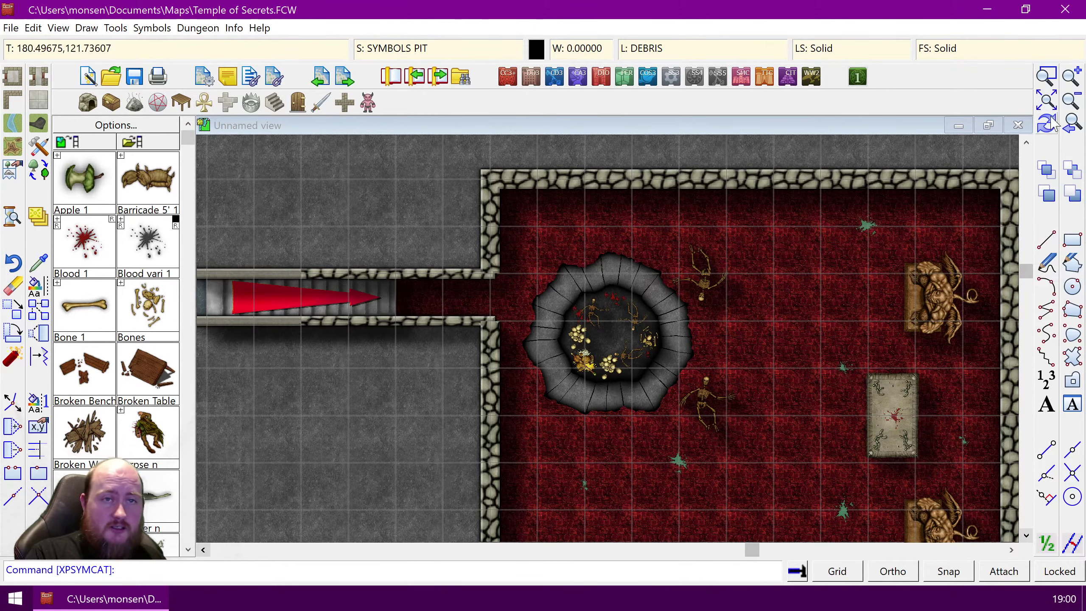
pyautogui.click(1074, 104)
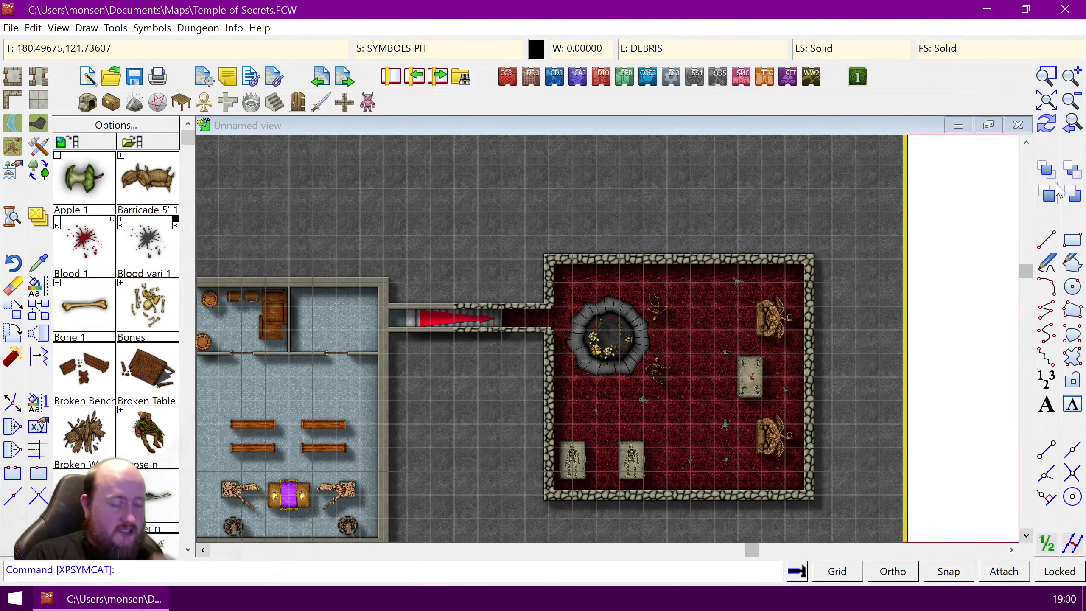
pyautogui.click(1046, 76)
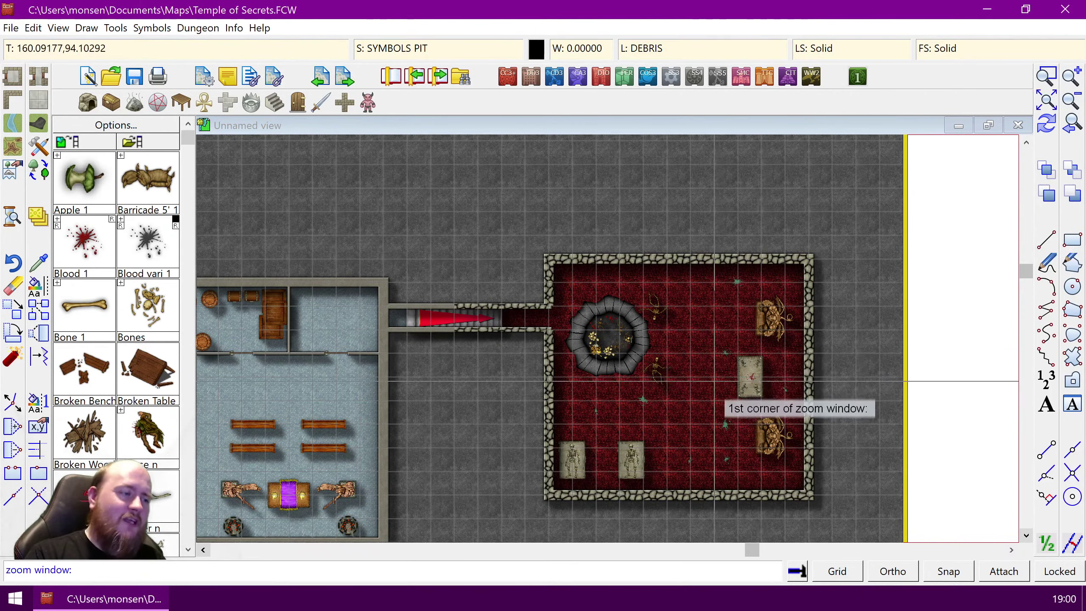
pyautogui.click(558, 275)
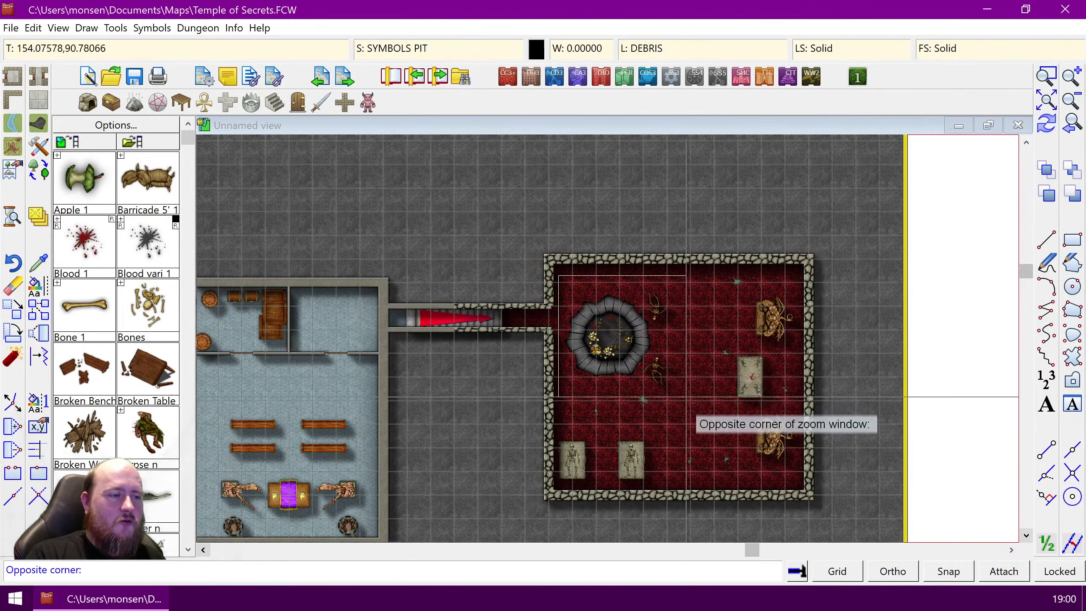
pyautogui.click(686, 397)
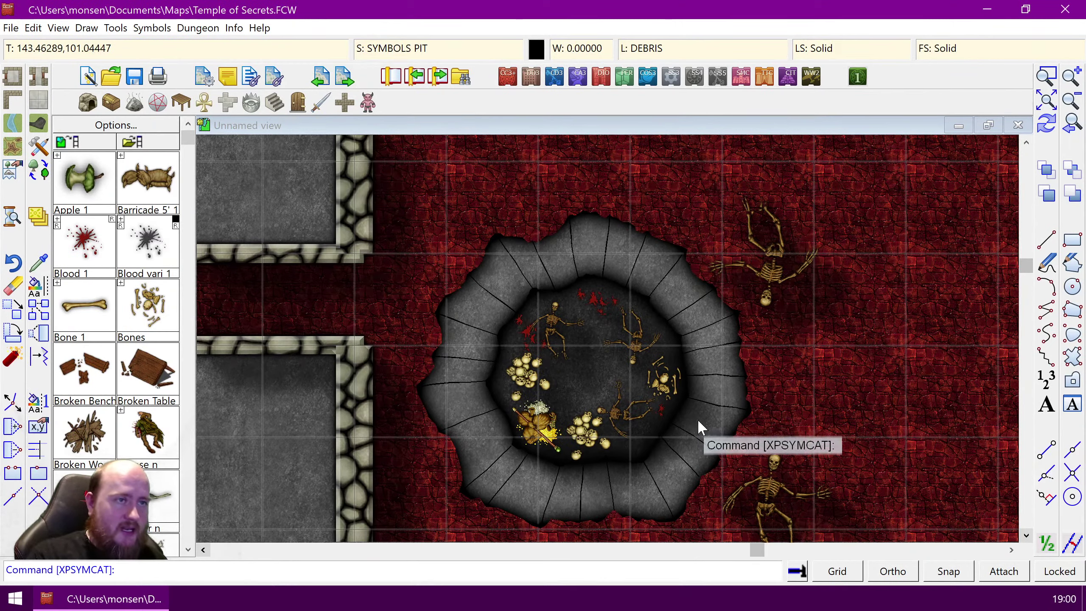
pyautogui.click(1026, 536)
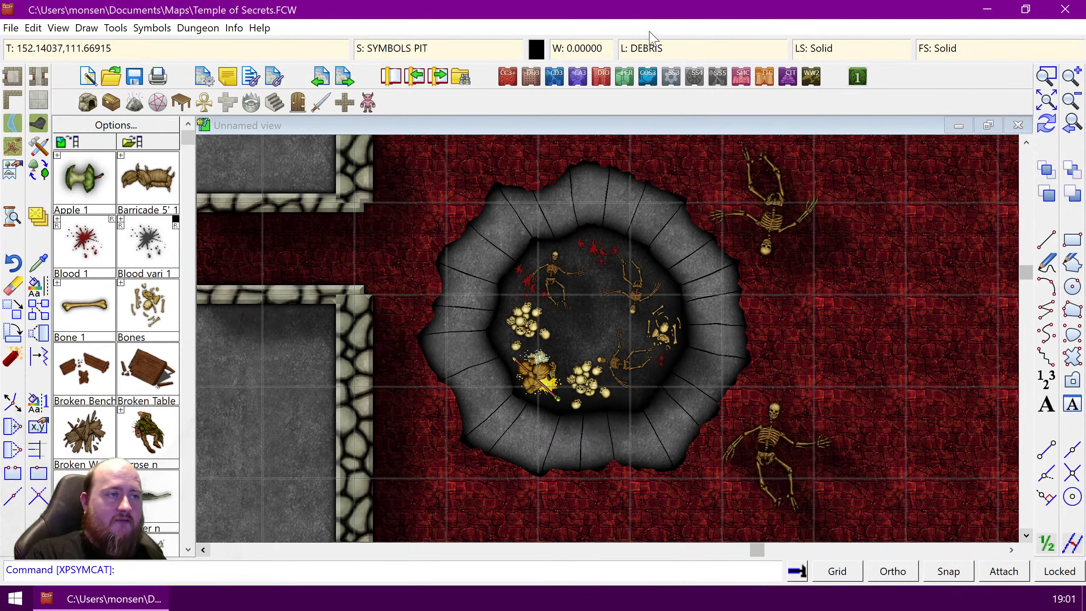
# Step: Make TRAPS the current layer
pyautogui.click(646, 49)
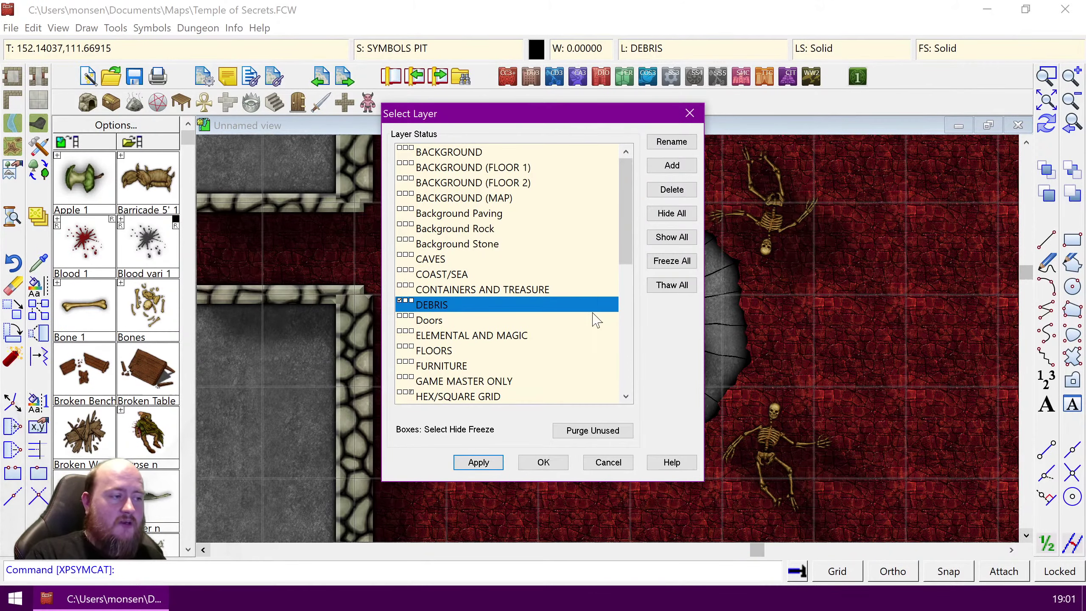
pyautogui.moveTo(620, 216); pyautogui.dragTo(622, 328)
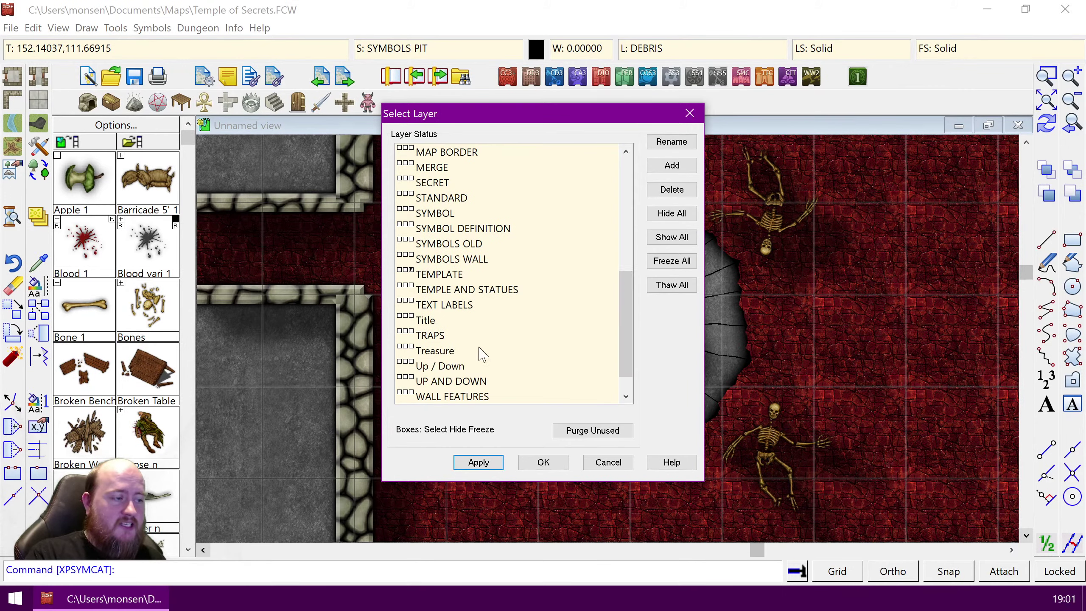
pyautogui.click(433, 337)
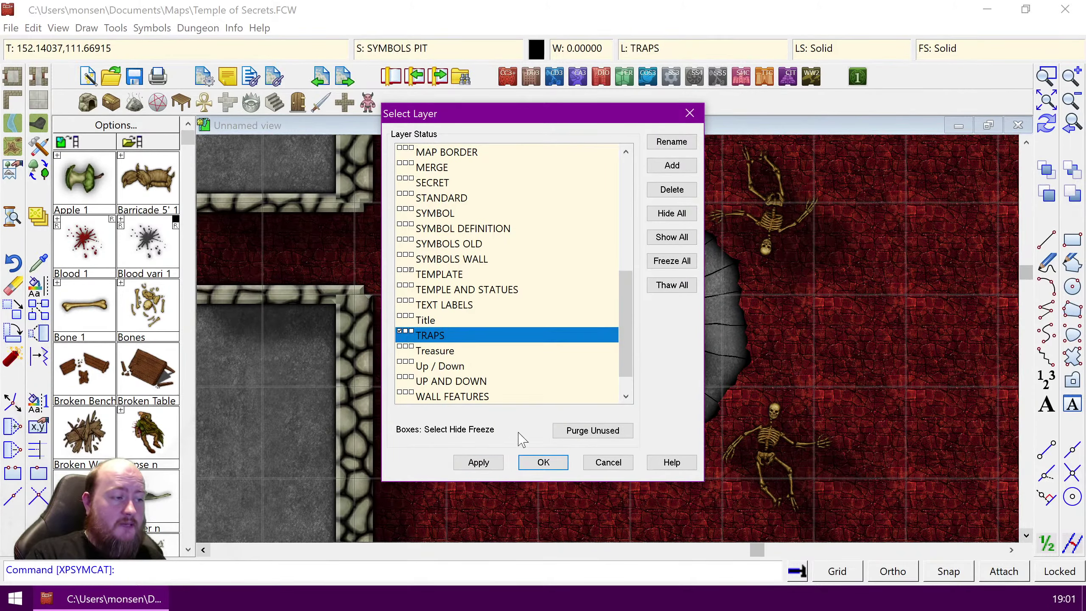
pyautogui.click(543, 462)
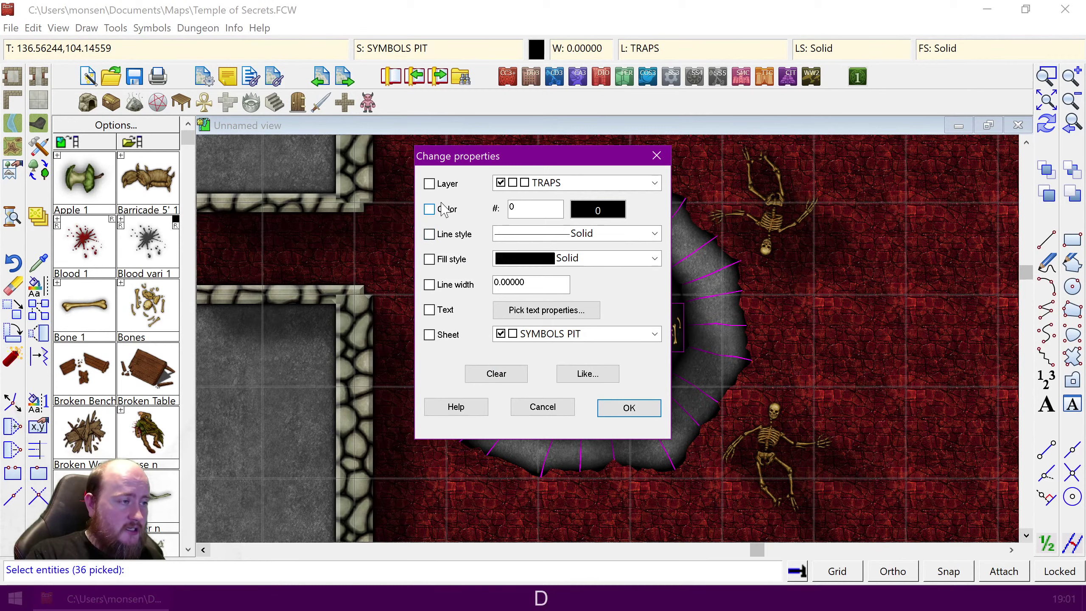
# Step: Assign all selected pit entities, including its wall lines and symbols, to the TRAPS layer and redraw the map
pyautogui.click(429, 184)
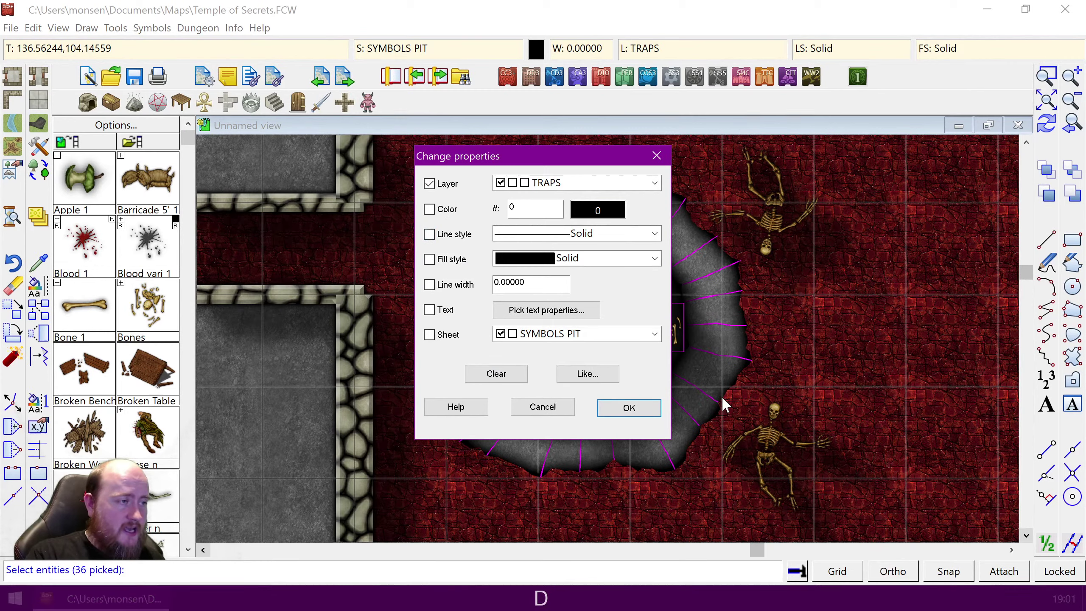
pyautogui.click(628, 407)
pyautogui.hotkey('ctrl', 'r')
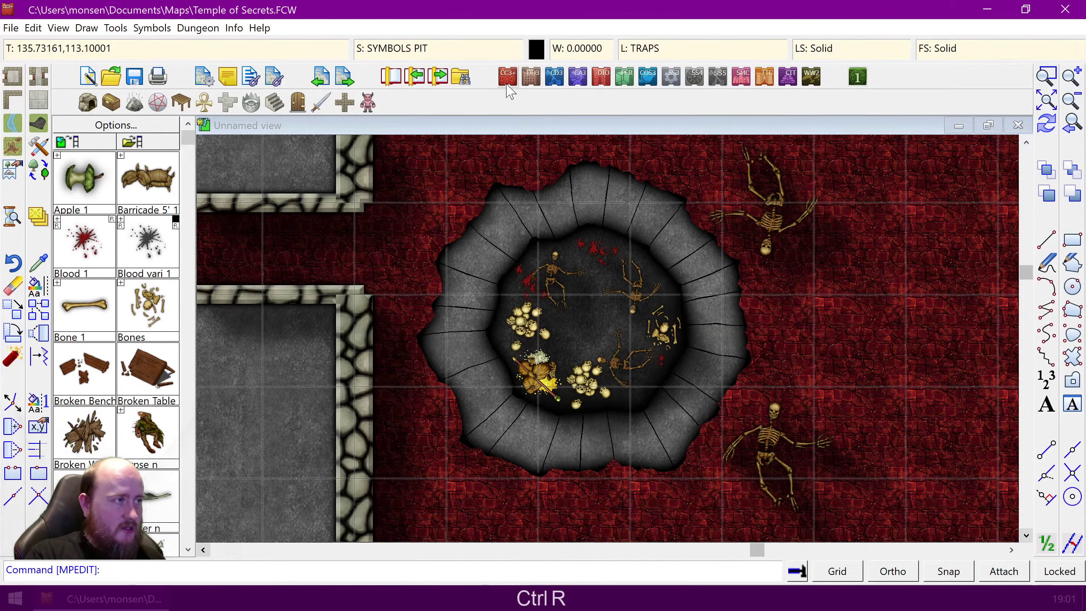
# Step: Make SYMBOLS FLAT the current sheet and display the entire map
pyautogui.click(387, 48)
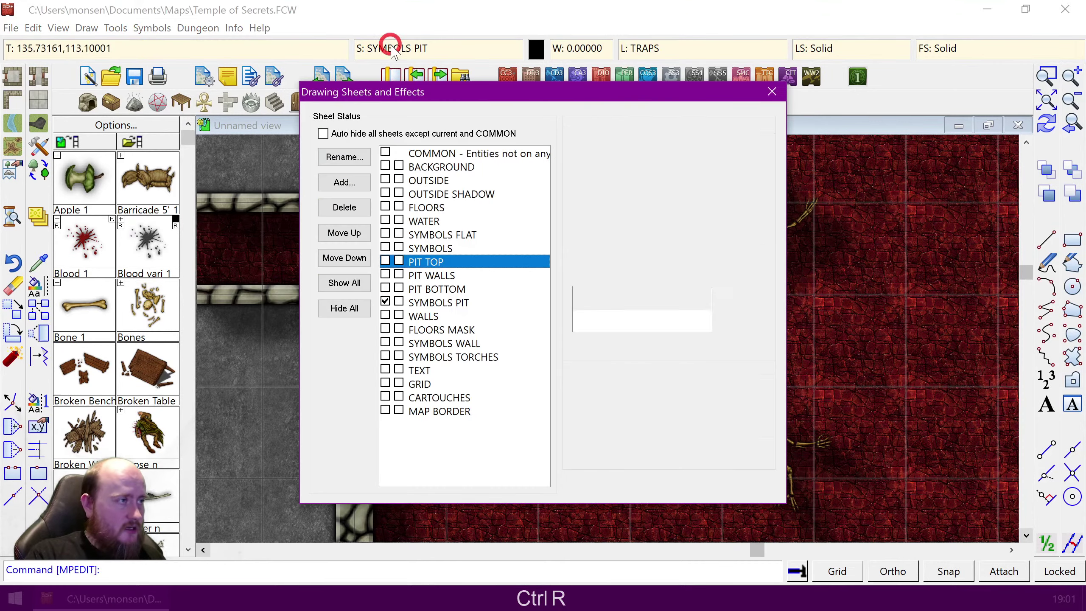
pyautogui.click(387, 236)
pyautogui.click(750, 486)
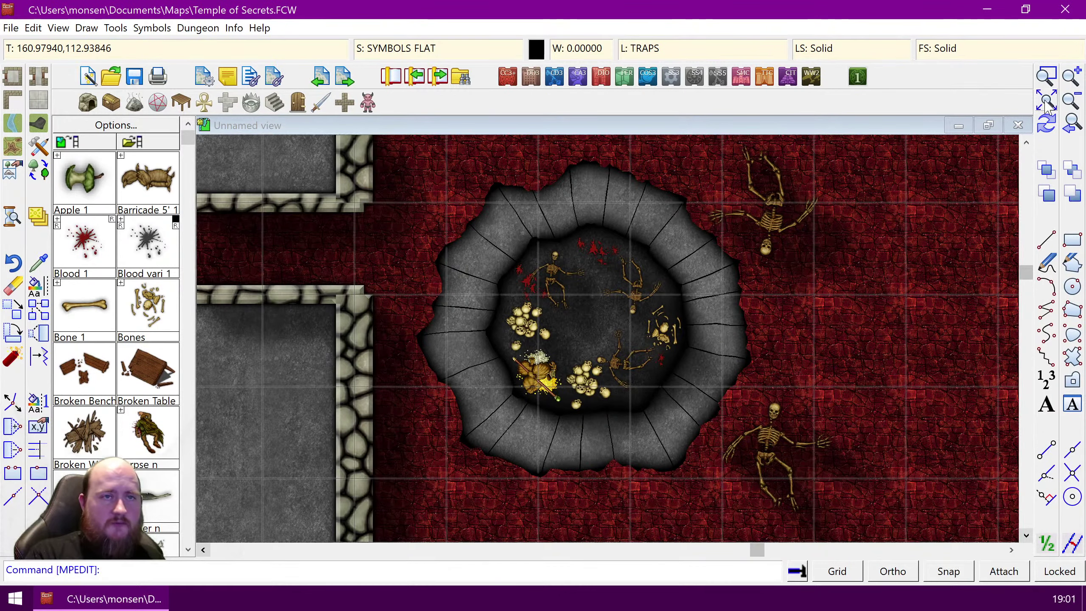
pyautogui.click(1045, 103)
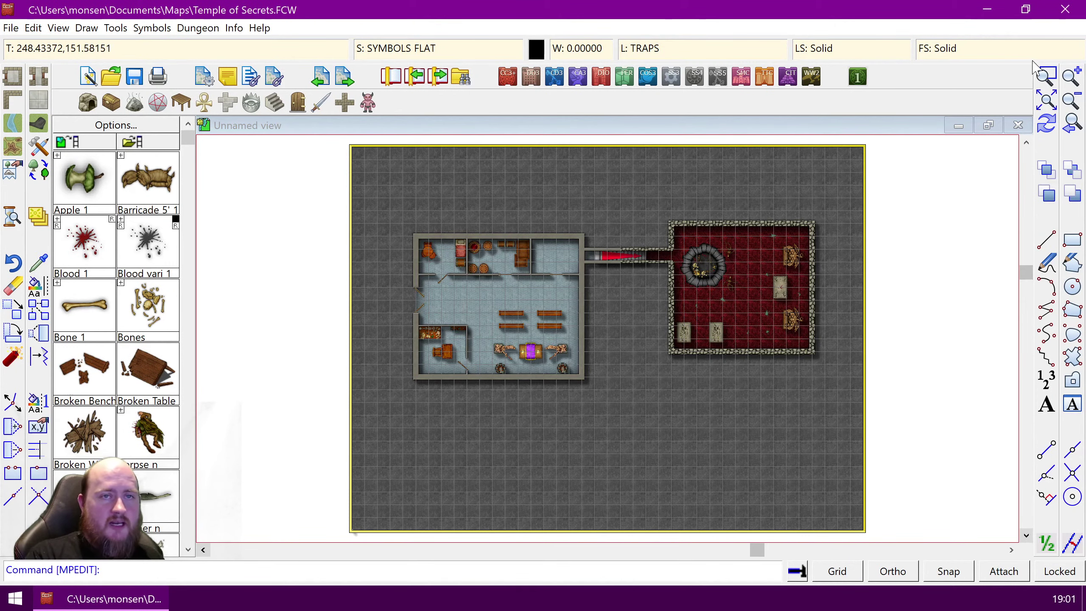
# Step: Hide the TRAPS layer, with Title as the current layer, in a close view of the red-floored room
pyautogui.click(1043, 73)
pyautogui.click(654, 215)
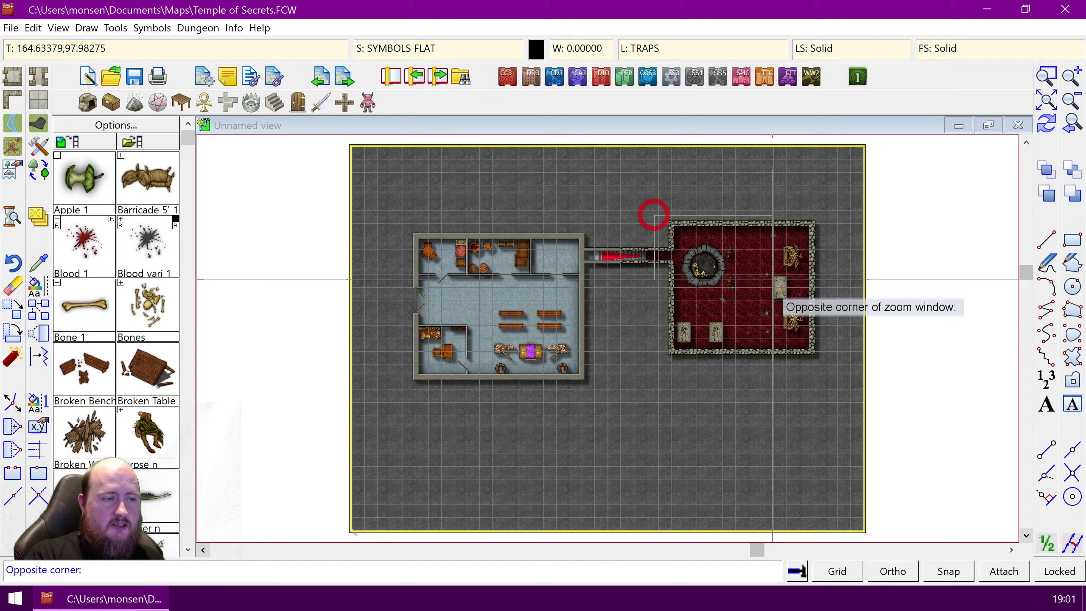
pyautogui.click(839, 359)
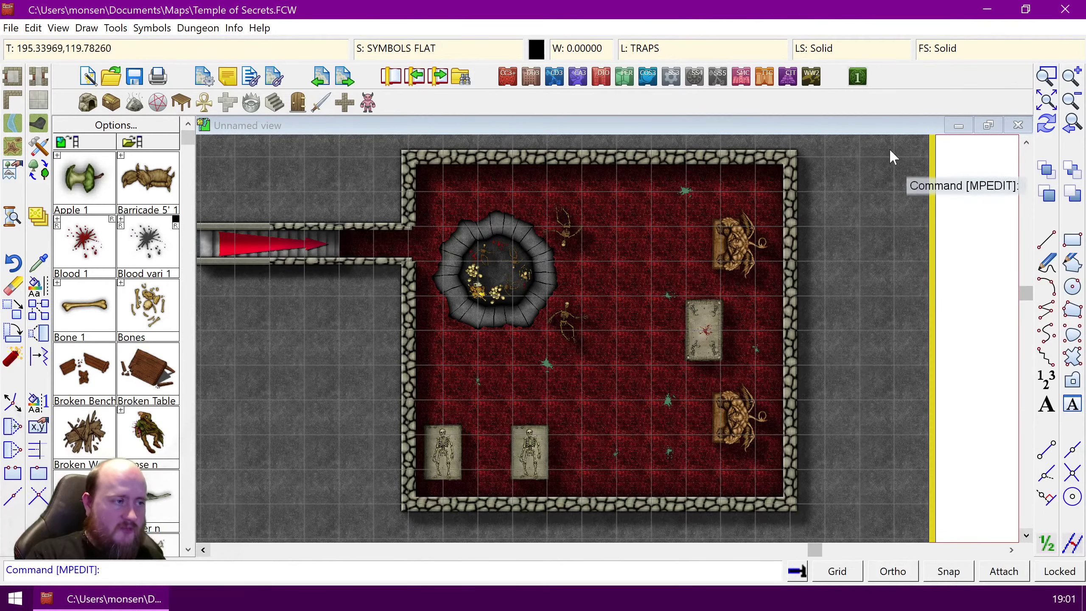
pyautogui.click(658, 50)
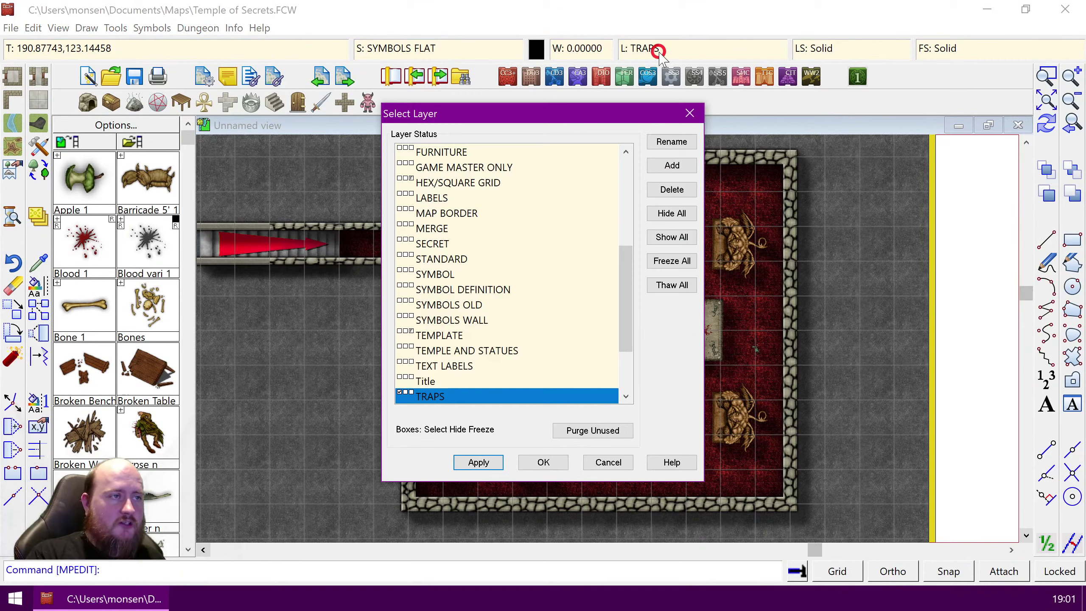
pyautogui.click(400, 380)
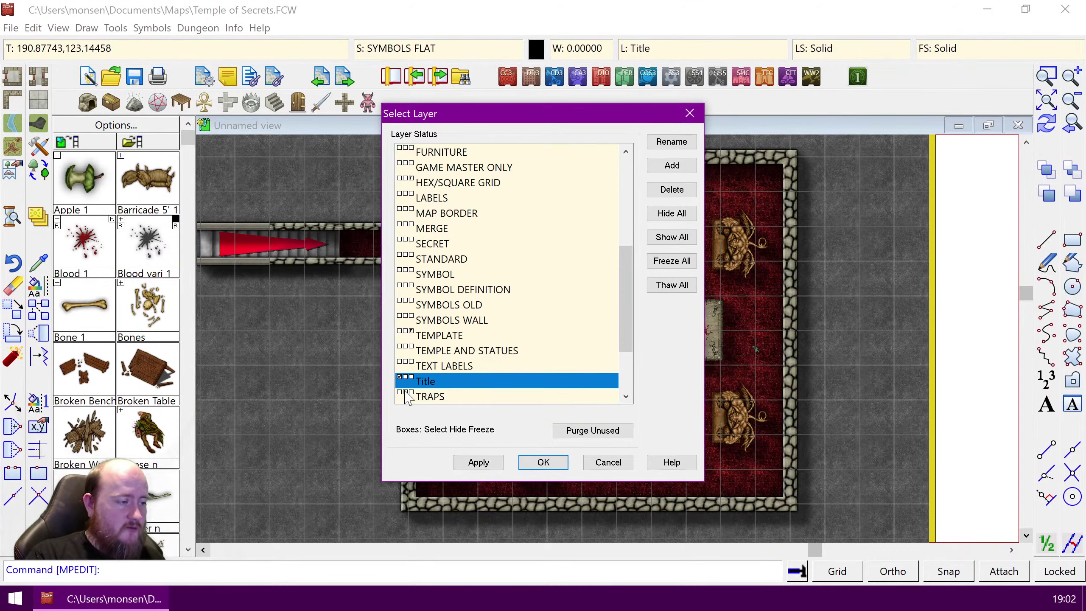
pyautogui.click(401, 395)
pyautogui.click(543, 462)
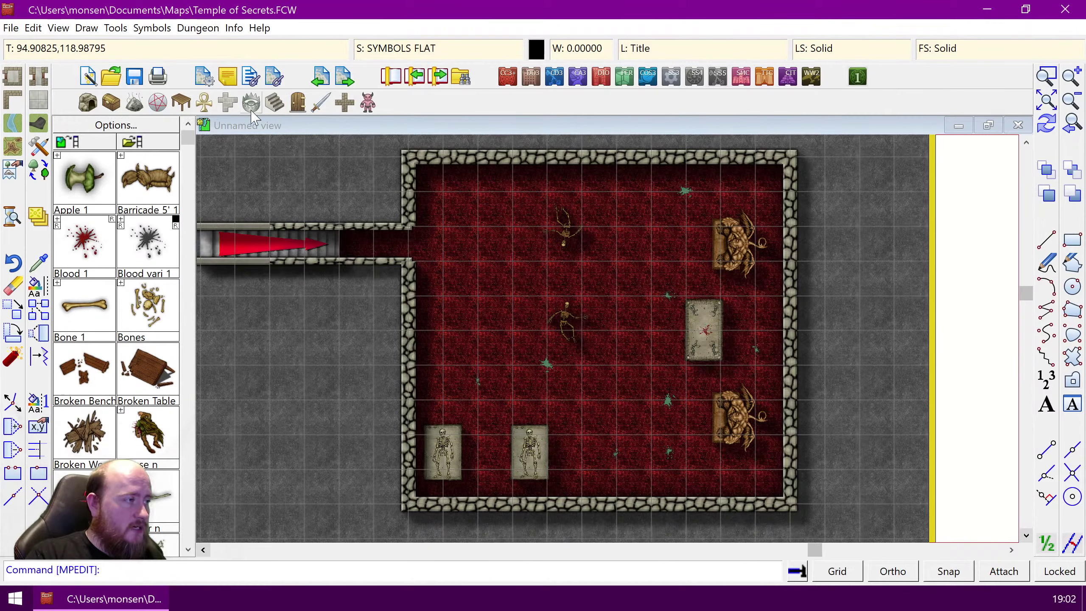
# Step: Place an enlarged red Rug symbol from the DD3 Color Furniture catalog over the hidden pit's location
pyautogui.click(181, 103)
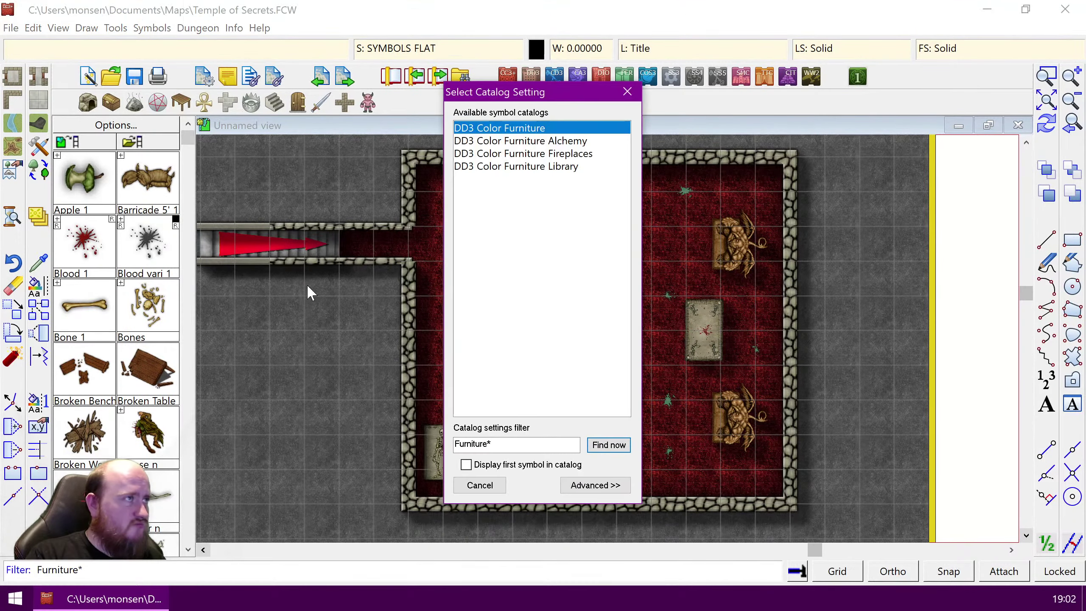
pyautogui.doubleClick(530, 129)
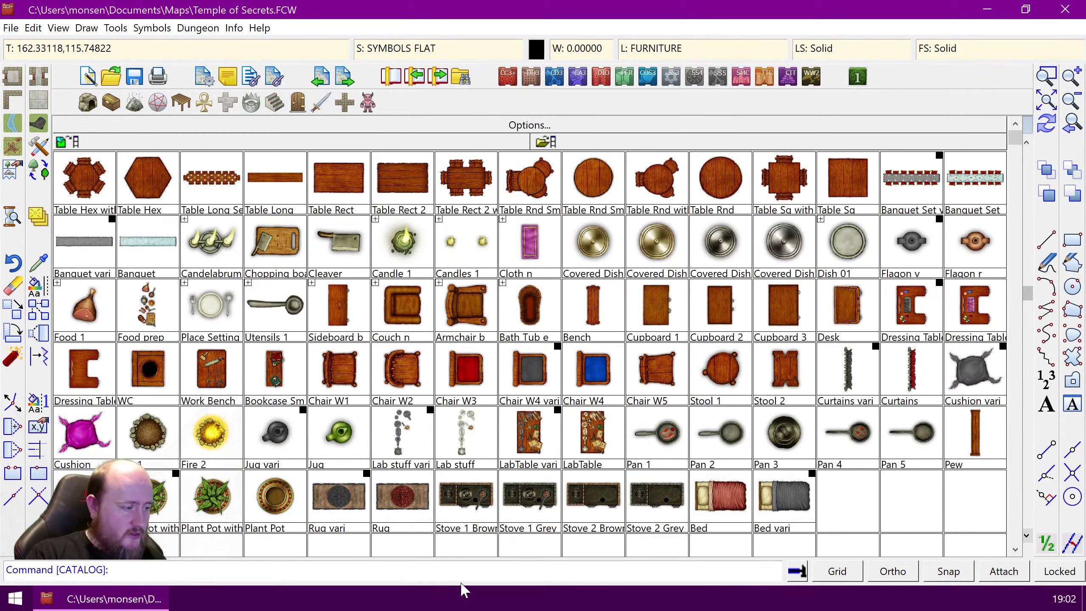
pyautogui.click(409, 511)
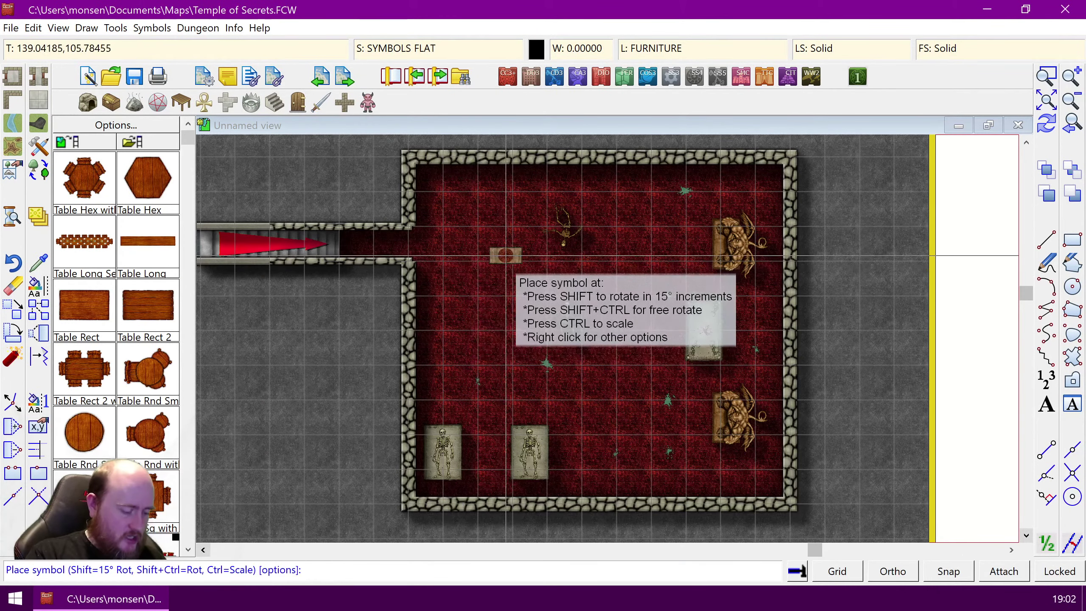
pyautogui.press('ctrl')
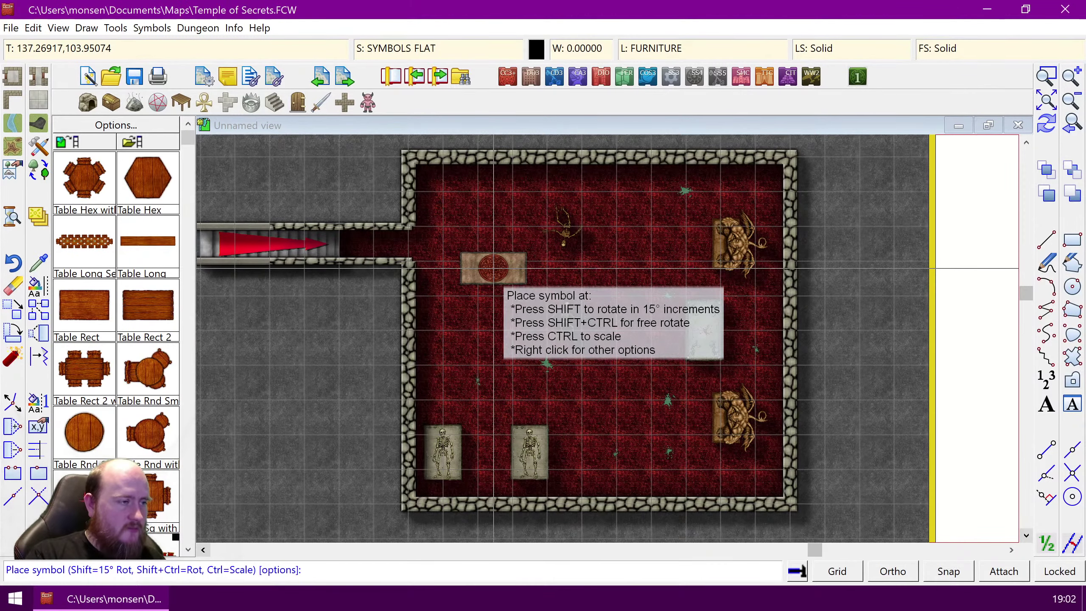
pyautogui.click(494, 267)
pyautogui.click(617, 248)
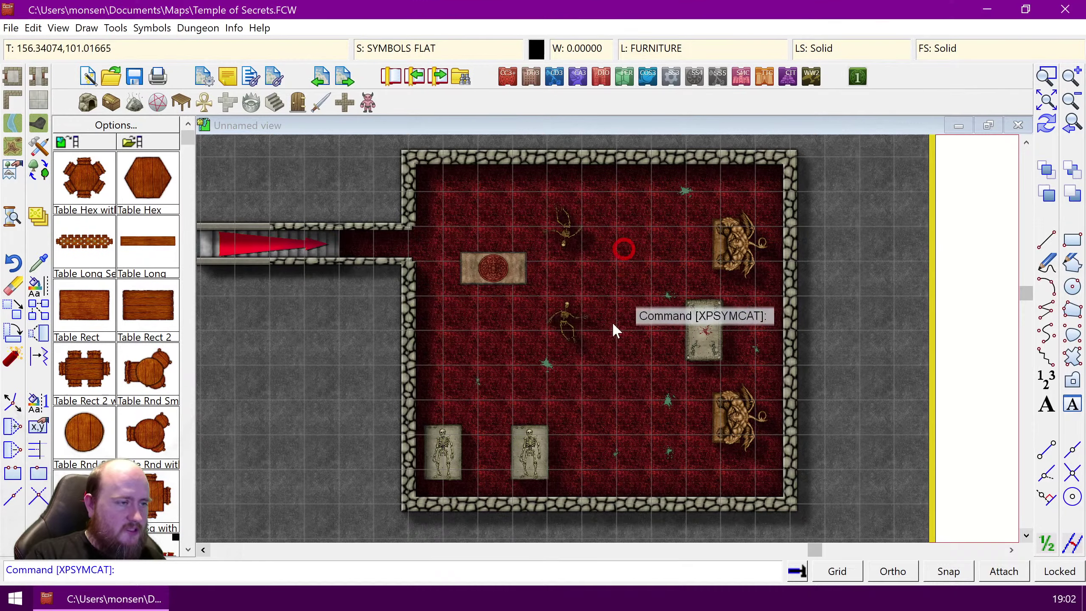
# Step: Show the TRAPS layer again in a close view of the rug
pyautogui.scroll(1, 386, 298)
pyautogui.scroll(1, 387, 298)
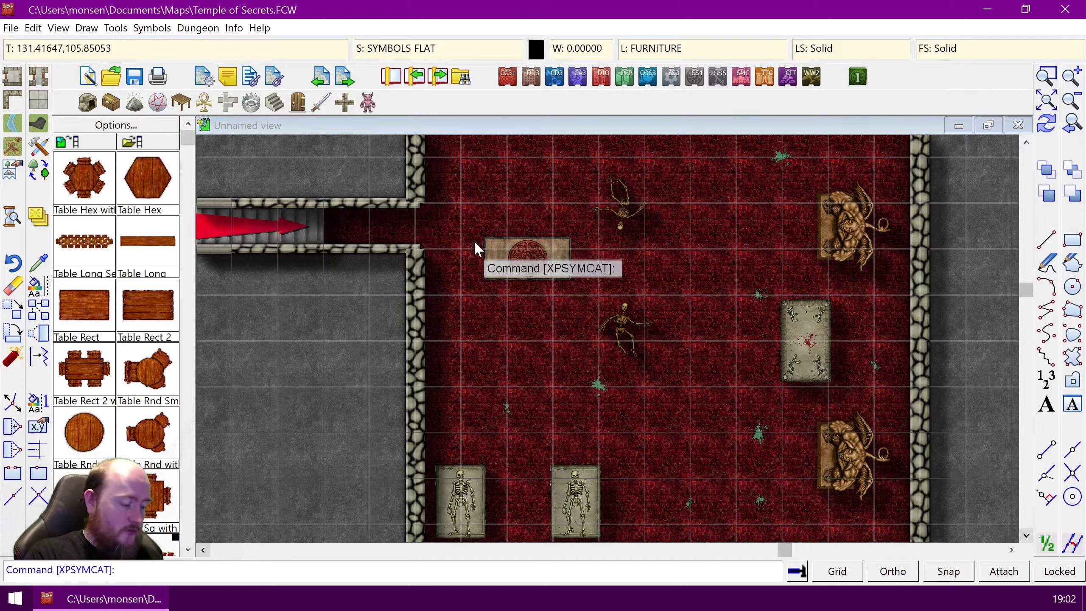
pyautogui.hotkey('ctrl', 'shift', 'l')
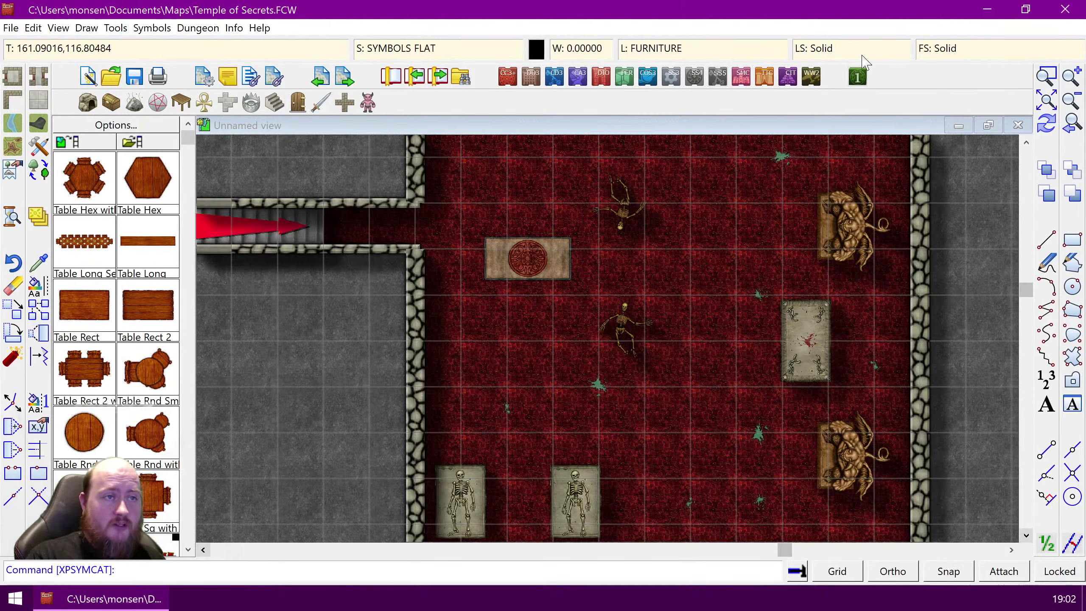
pyautogui.click(694, 48)
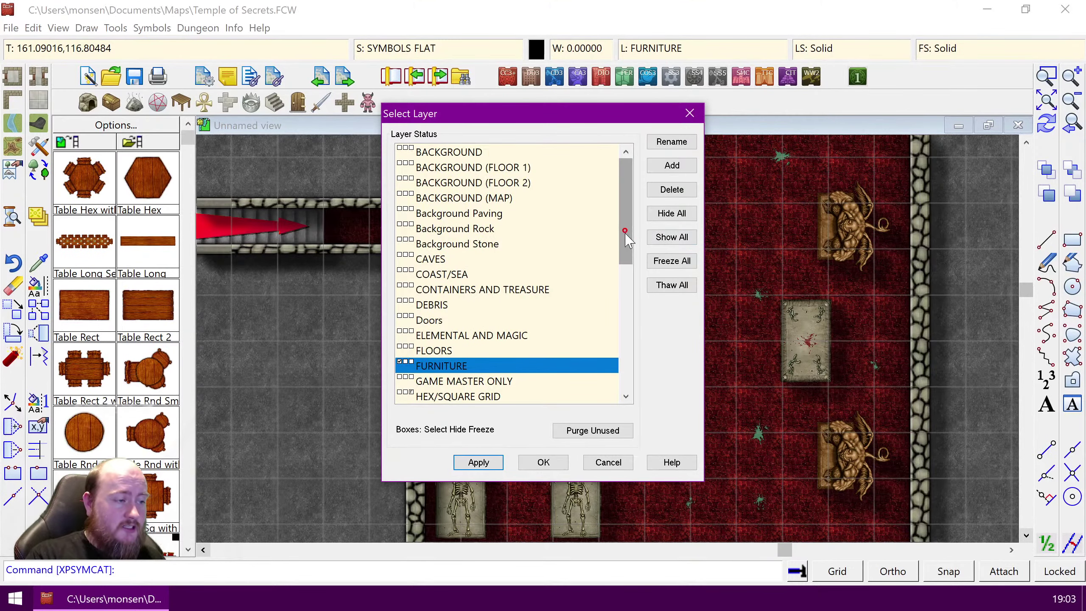
pyautogui.moveTo(626, 233); pyautogui.dragTo(625, 340)
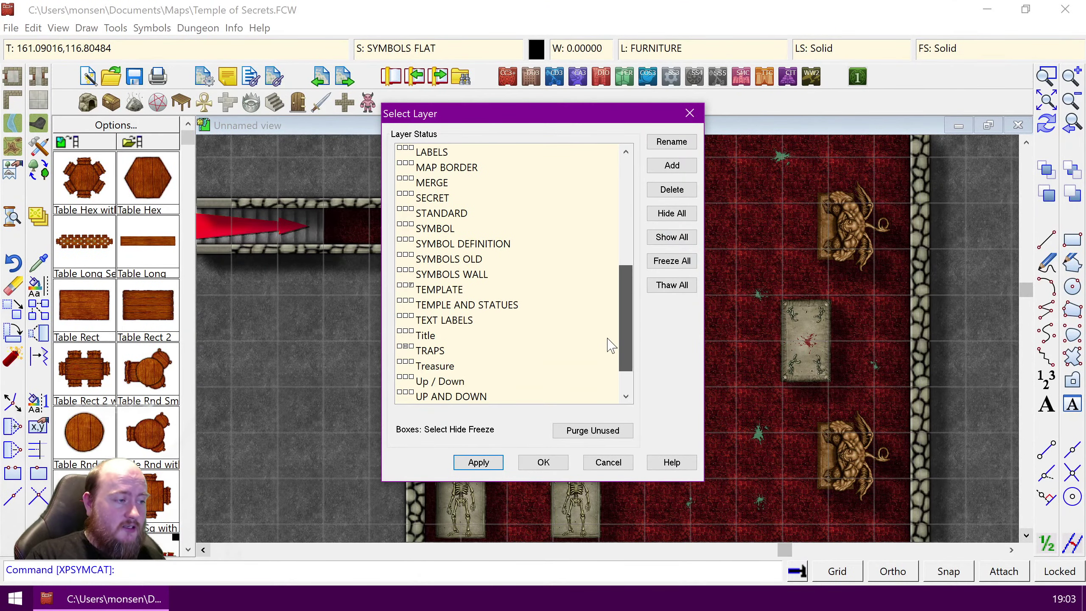
pyautogui.click(405, 351)
pyautogui.click(543, 462)
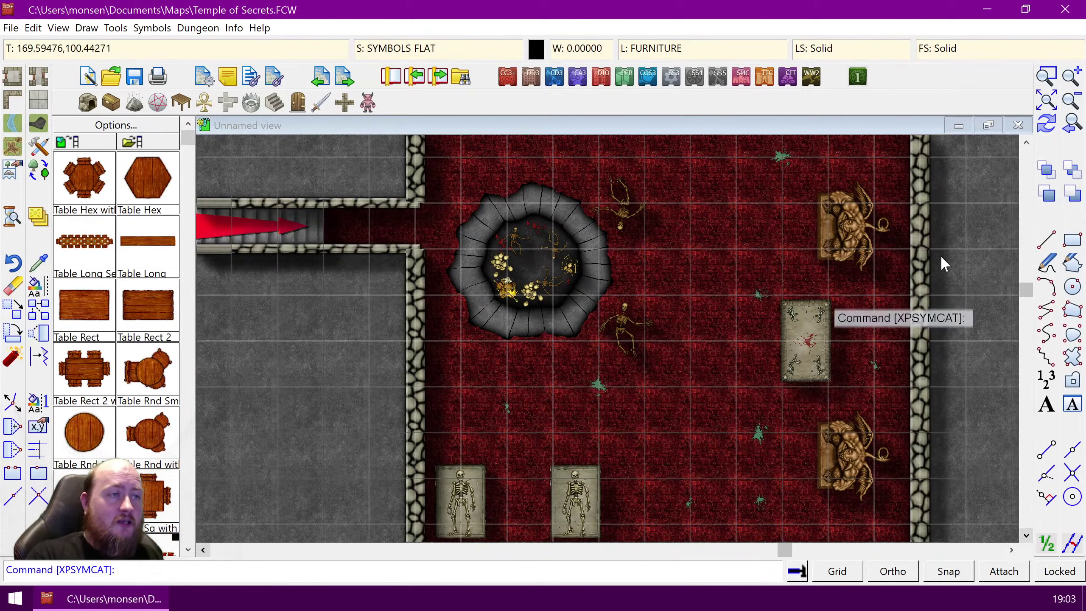
# Step: Hide the TRAPS layer to show the room with only the rug in the pit's place
pyautogui.click(722, 51)
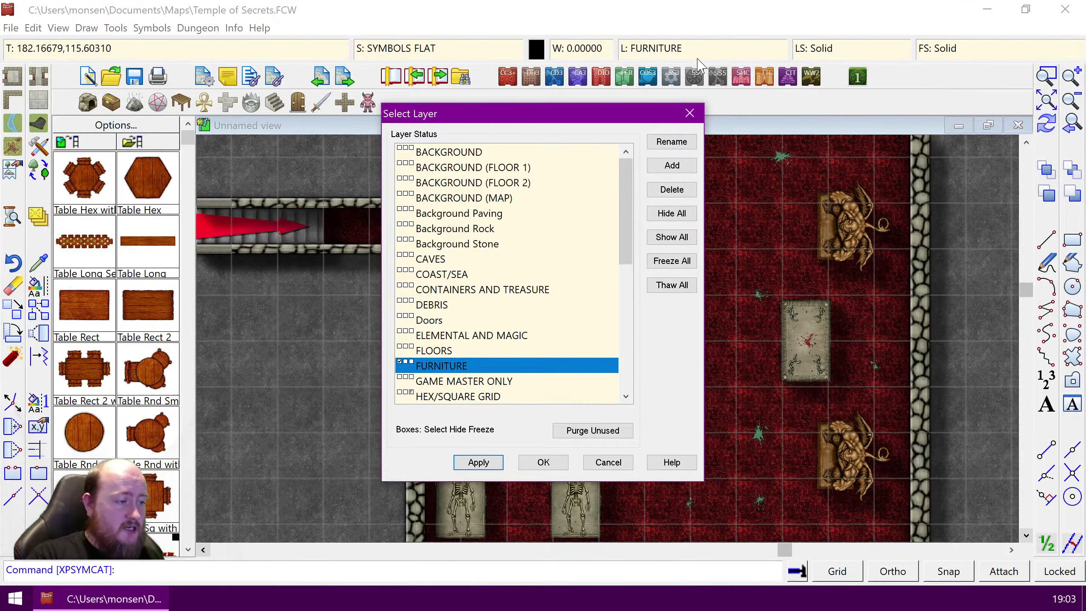
pyautogui.moveTo(624, 257); pyautogui.dragTo(624, 381)
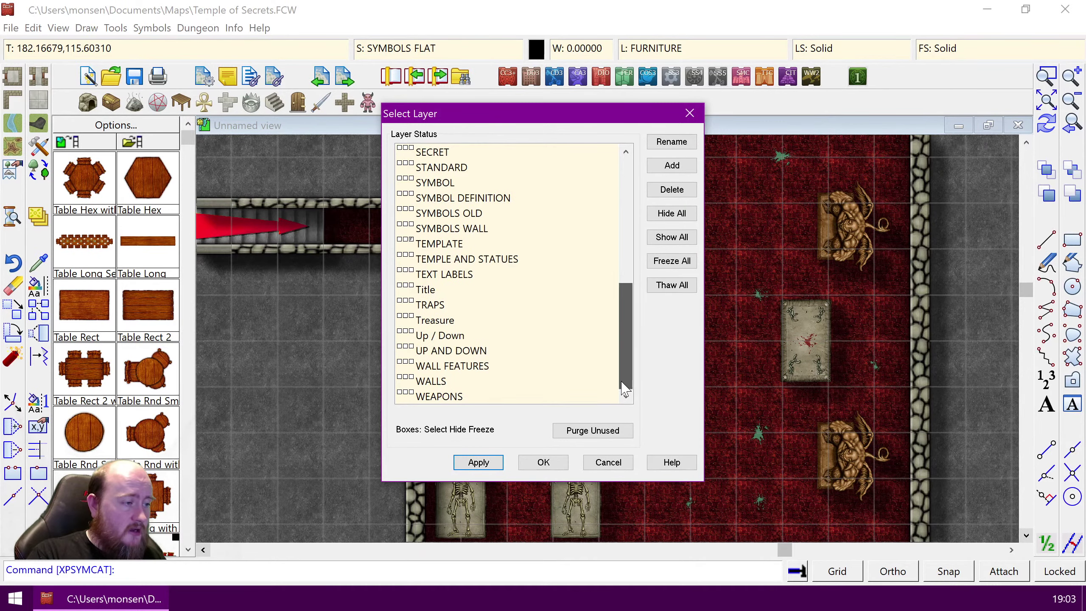
pyautogui.click(405, 300)
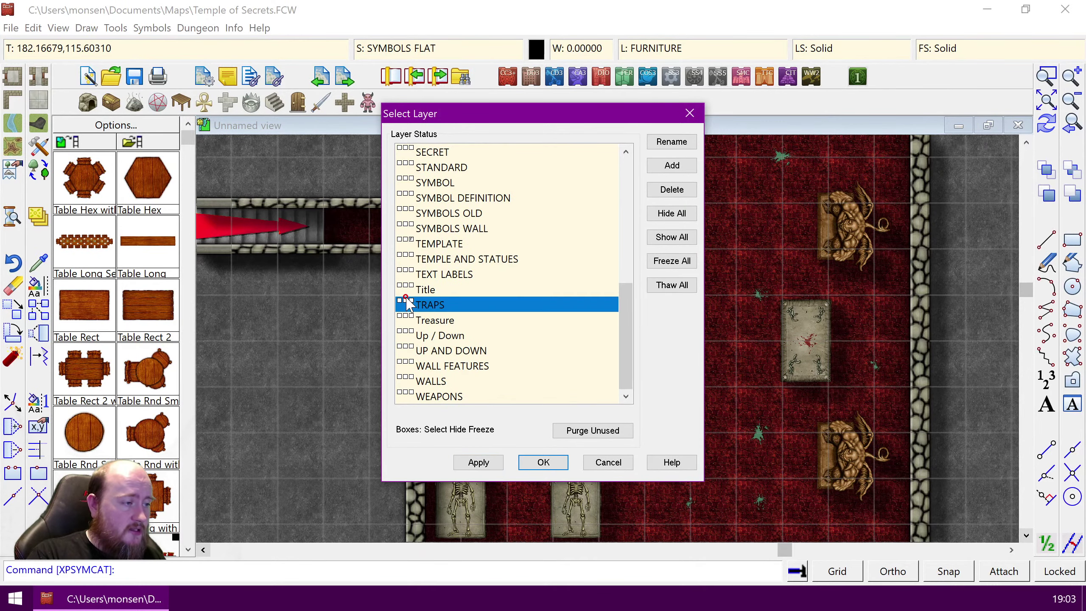
pyautogui.click(542, 462)
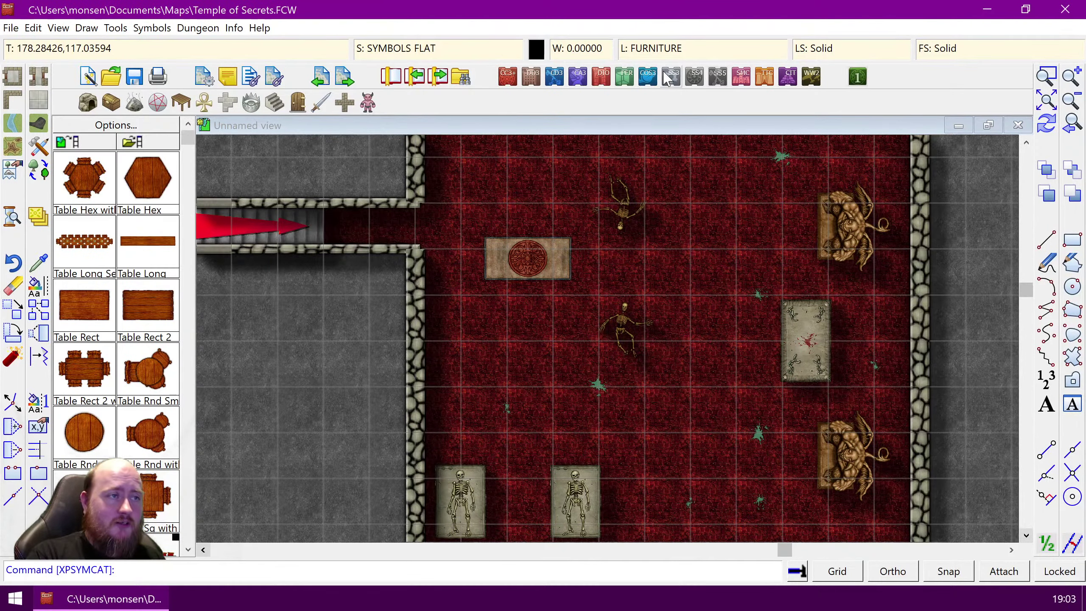
# Step: Make the TRAPS layer visible once more so the map includes the pit
pyautogui.click(680, 49)
pyautogui.moveTo(626, 169); pyautogui.dragTo(628, 387)
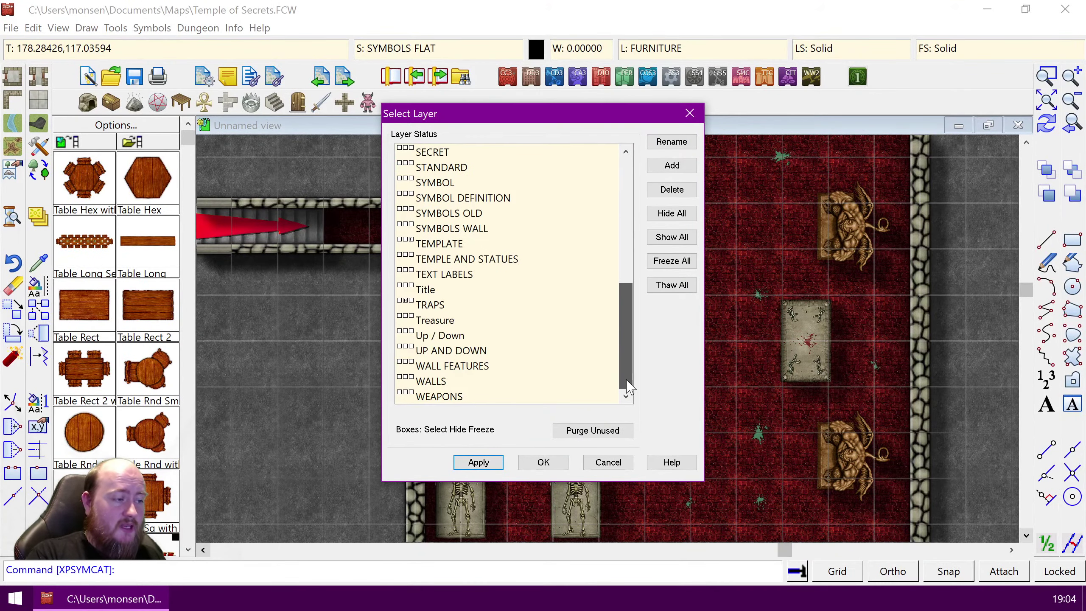
pyautogui.click(407, 301)
pyautogui.click(543, 462)
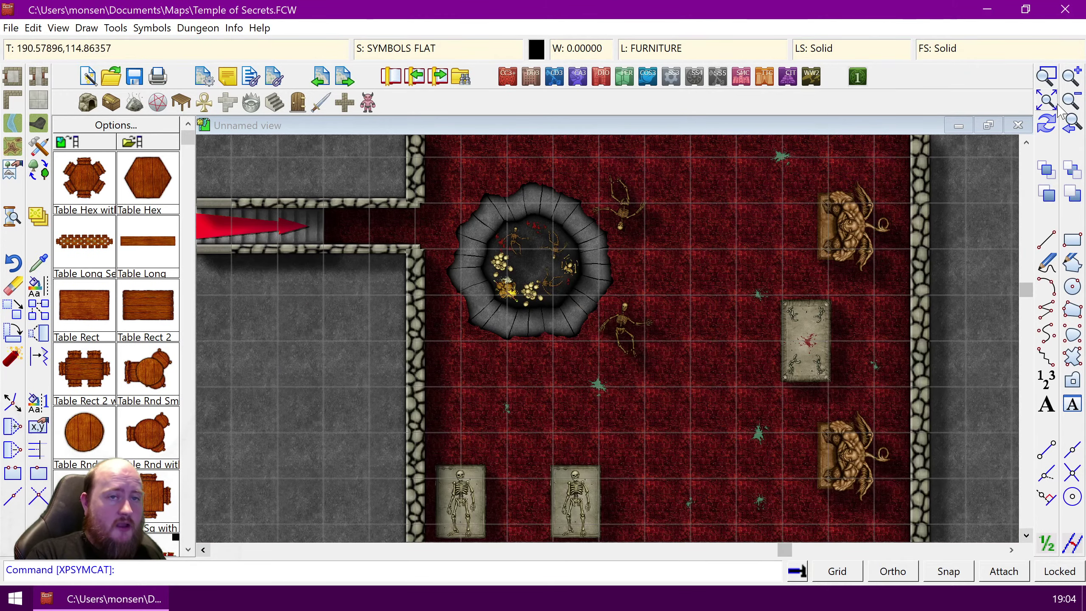
# Step: Start the Terrain, Grass Green 2, Fractal drawing tool with the entire map in view
pyautogui.click(1045, 100)
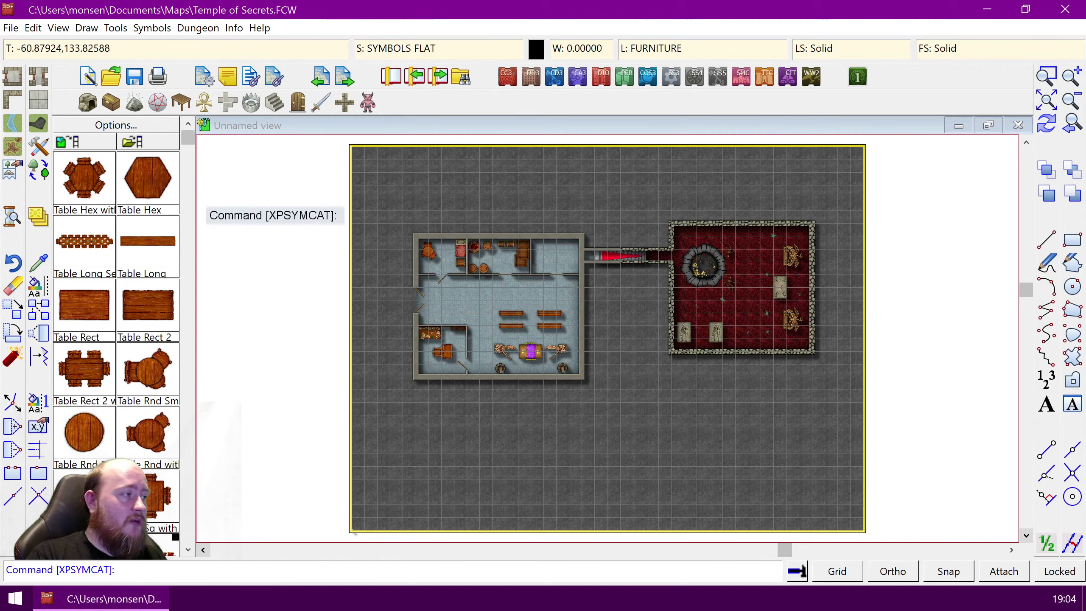
pyautogui.click(43, 151)
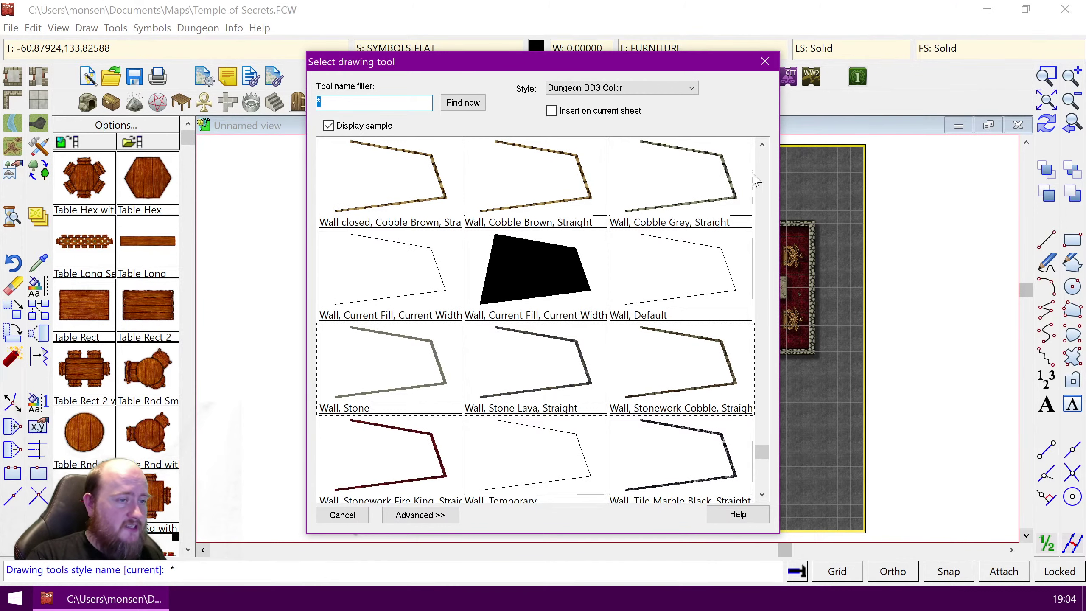
pyautogui.moveTo(761, 456); pyautogui.dragTo(766, 497)
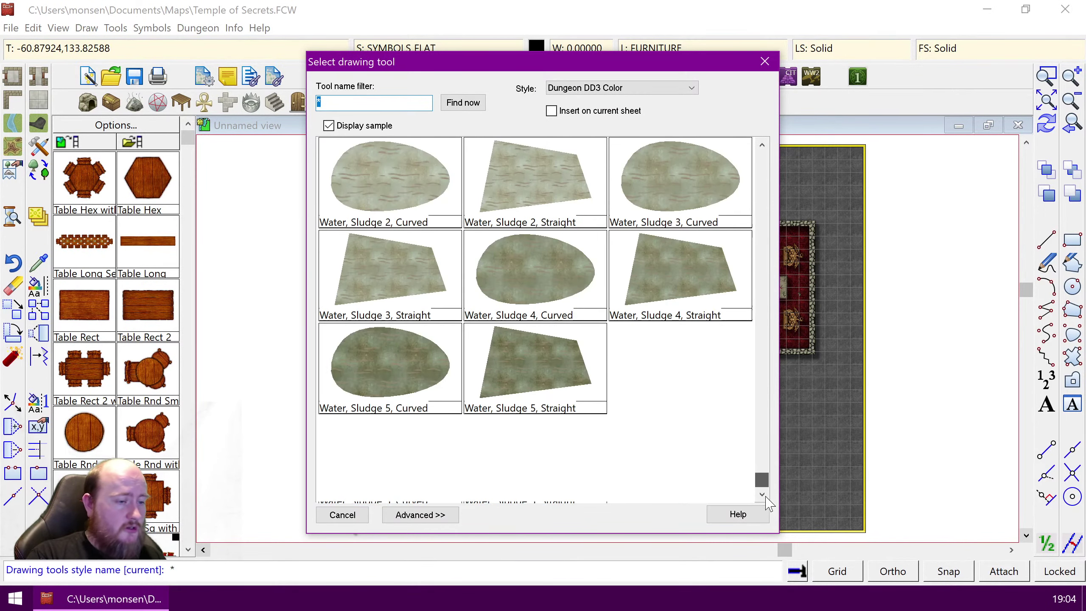
pyautogui.click(762, 145)
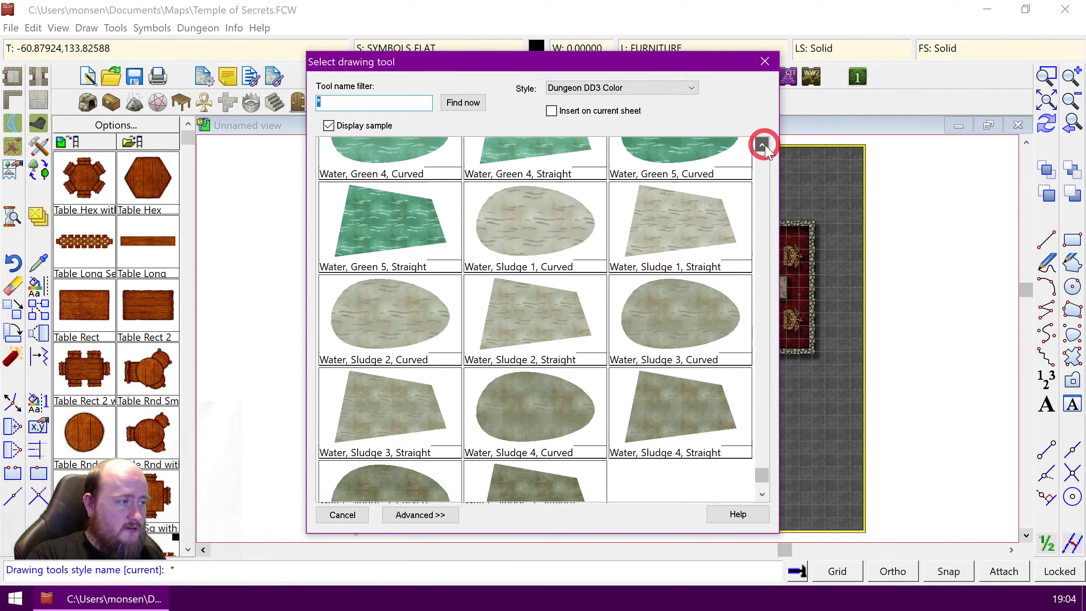
pyautogui.click(762, 145)
pyautogui.click(763, 146)
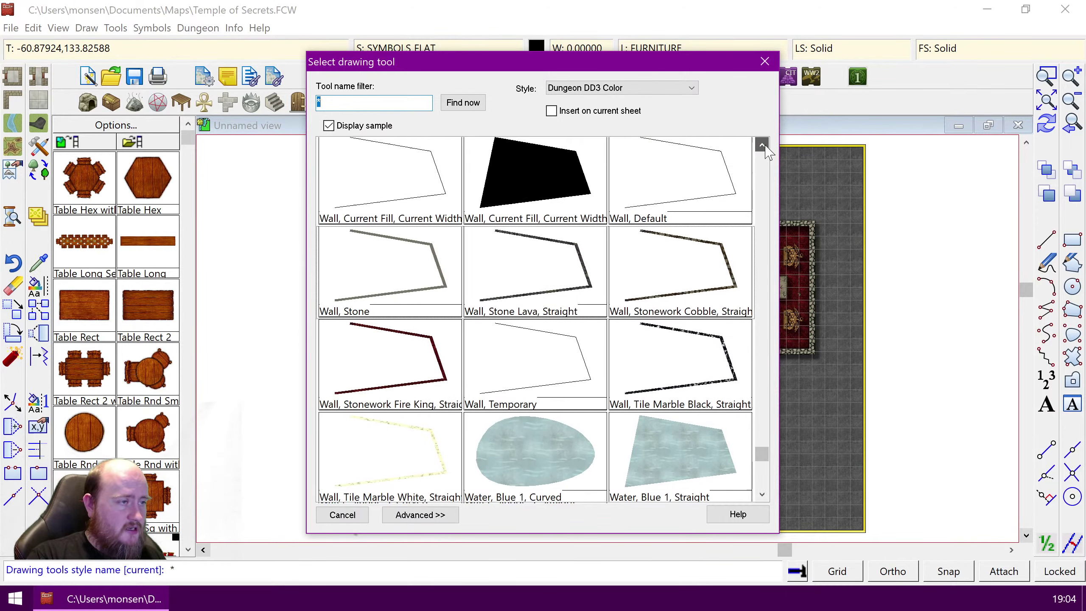
pyautogui.click(762, 145)
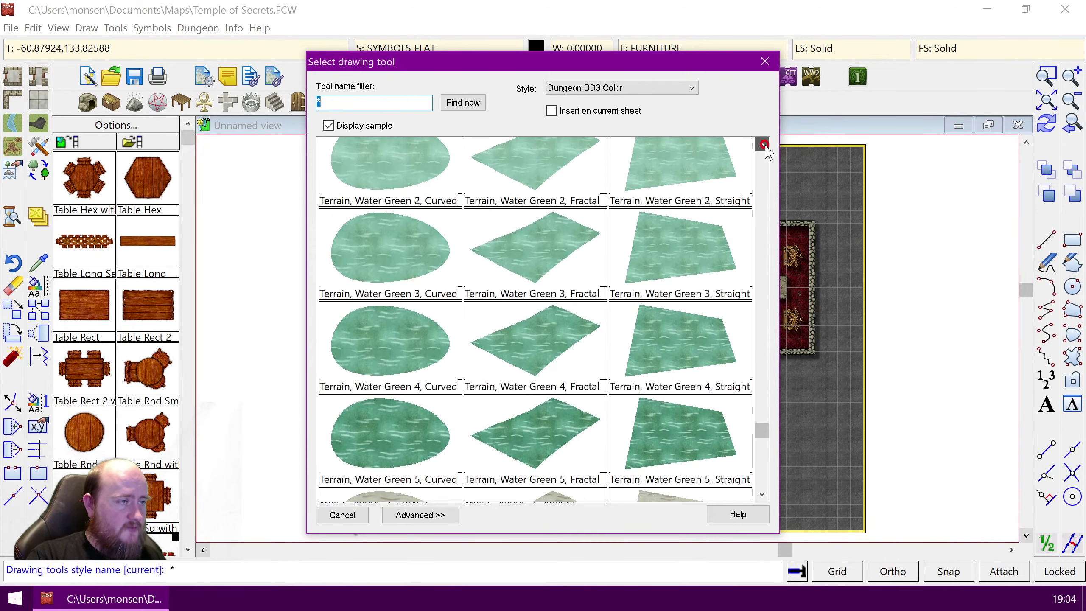
pyautogui.click(761, 145)
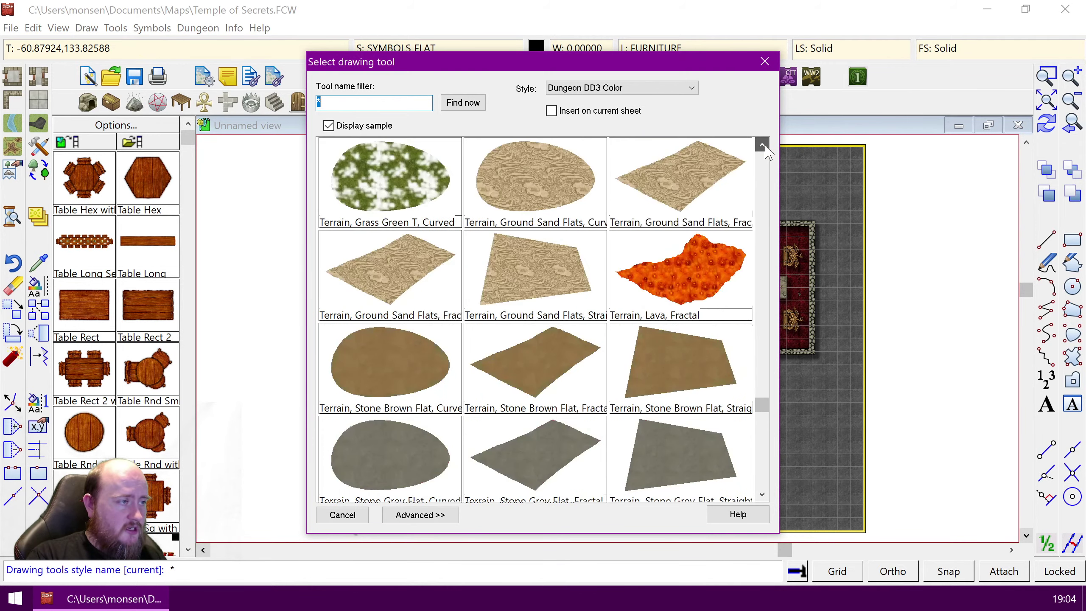
pyautogui.click(762, 145)
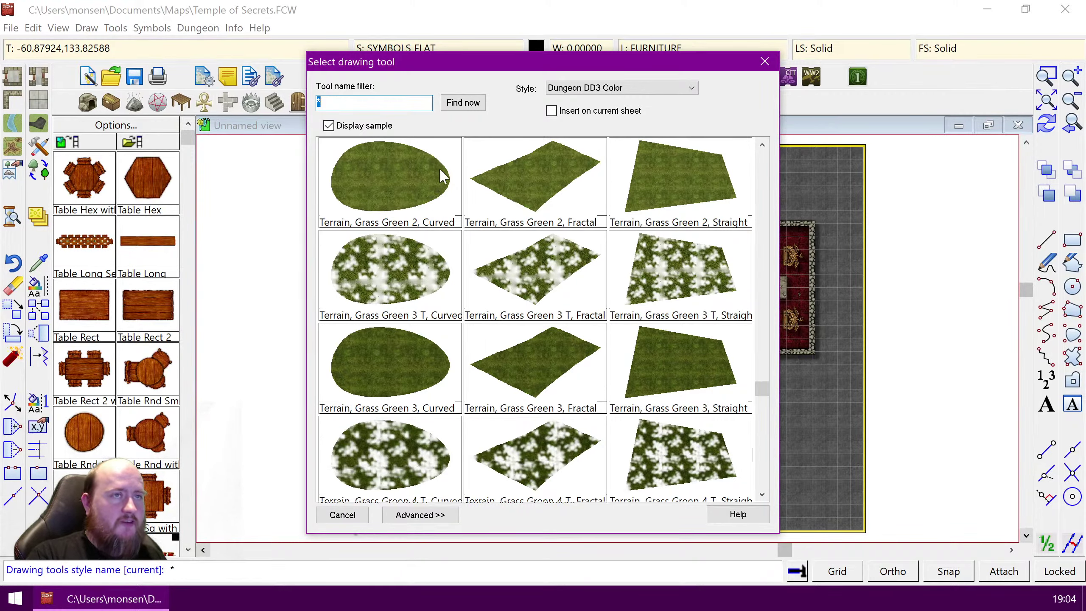
pyautogui.doubleClick(532, 166)
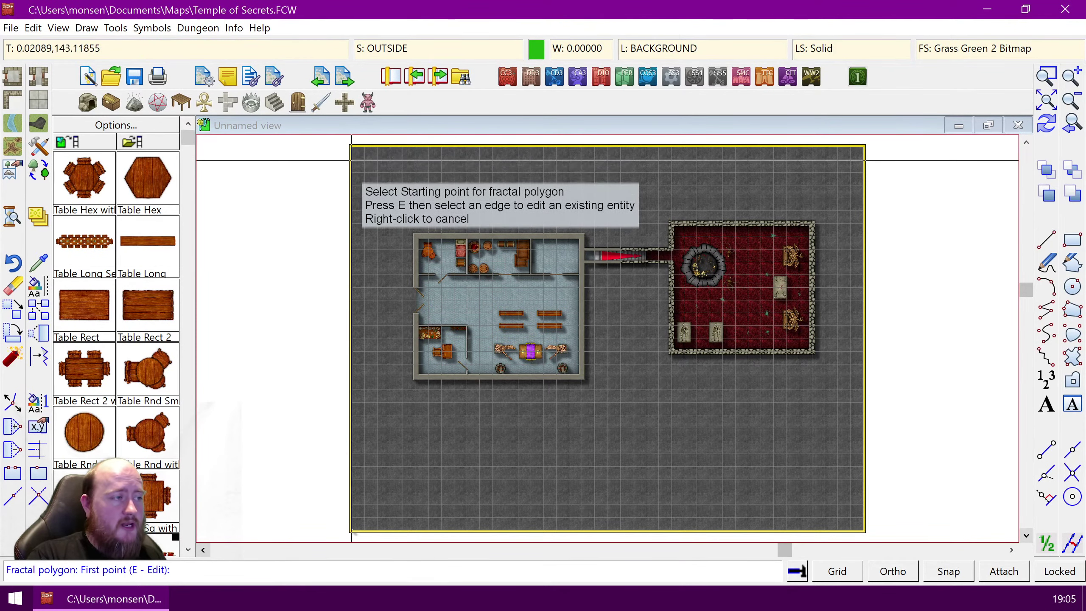
# Step: Start the fractal grass polygon along the map's upper edge, from its corner to between the two buildings, and increase the fractal depth and strength
pyautogui.click(350, 146)
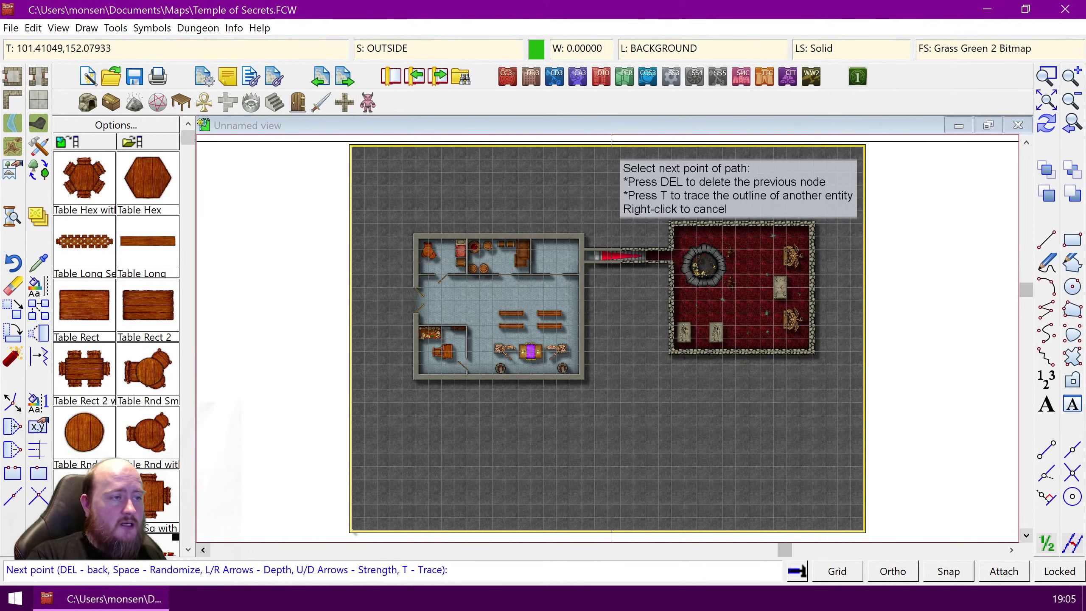
pyautogui.click(619, 146)
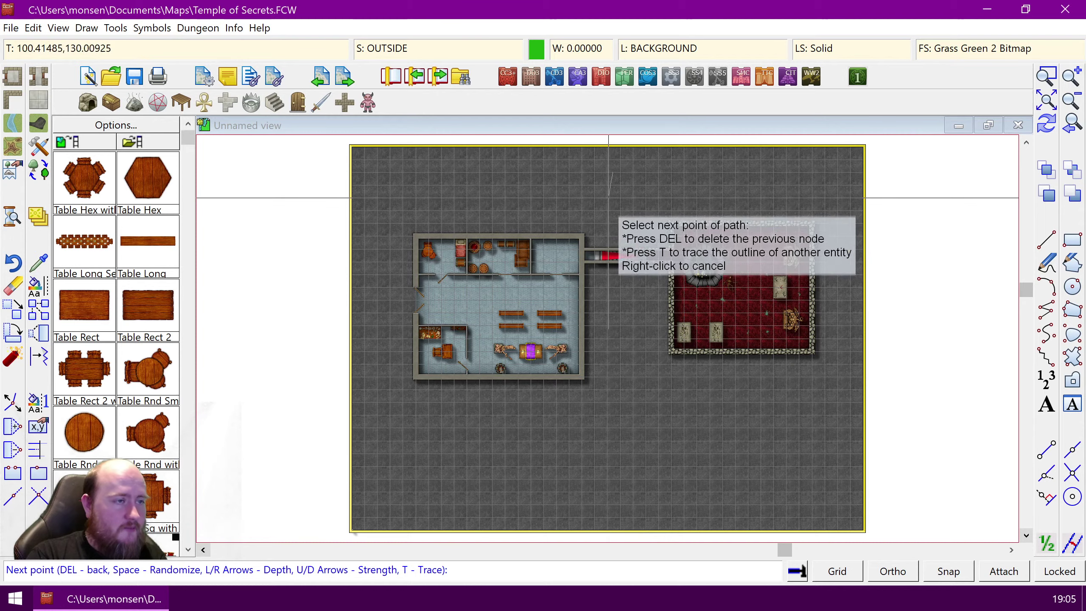
pyautogui.press('Right')
pyautogui.press('Right')
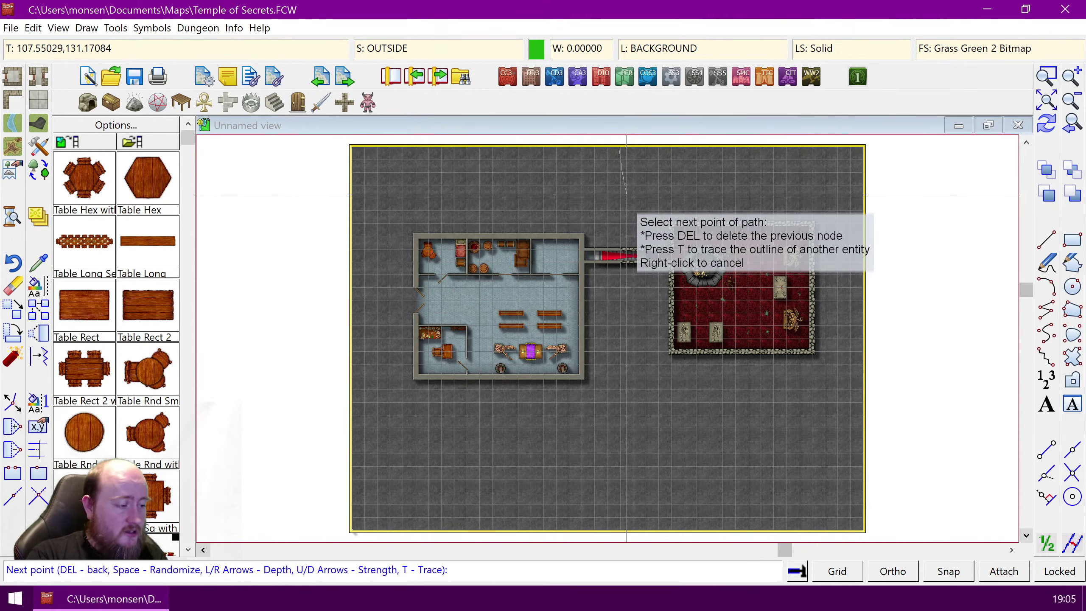
pyautogui.press('Right')
pyautogui.press('Right')
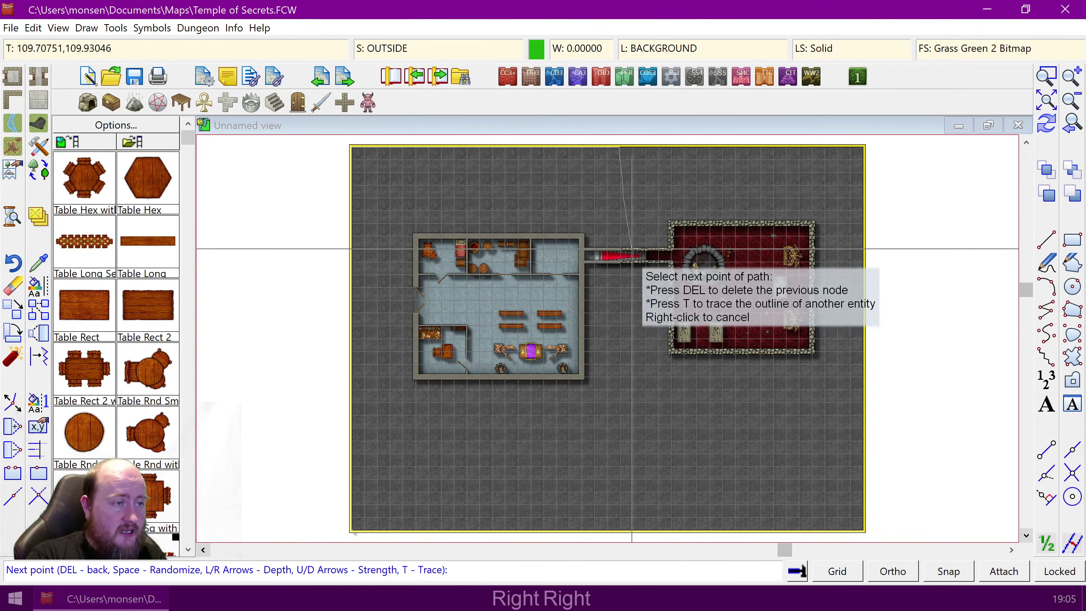
pyautogui.press('Right')
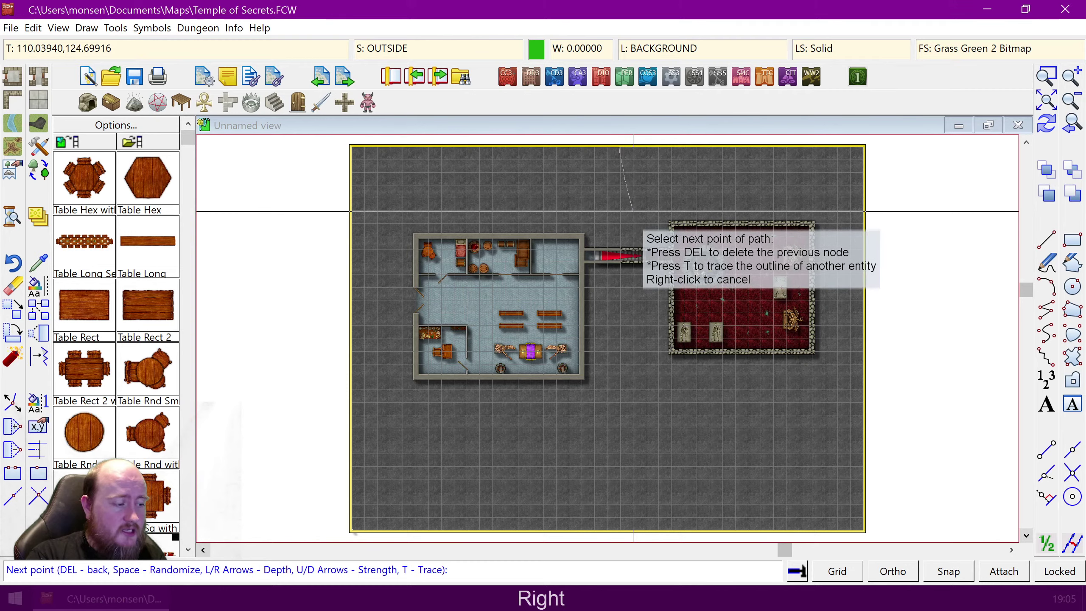
pyautogui.press('Up')
pyautogui.press('Up')
pyautogui.press('Up')
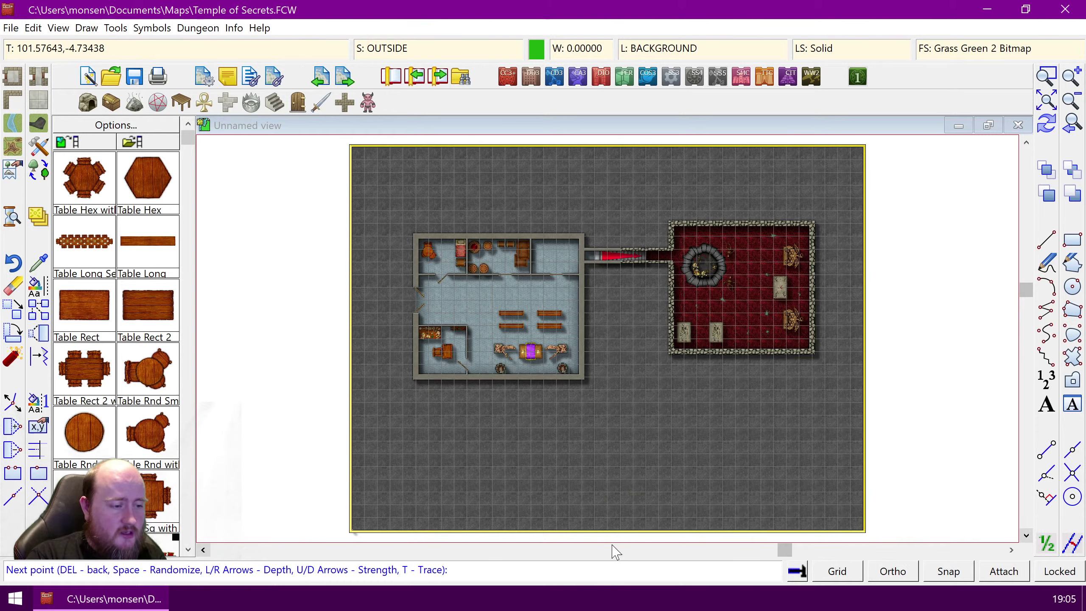
# Step: Complete the fractal grass area down to the map's lower edge, covering the temple side, and redraw the map
pyautogui.click(619, 532)
pyautogui.click(342, 535)
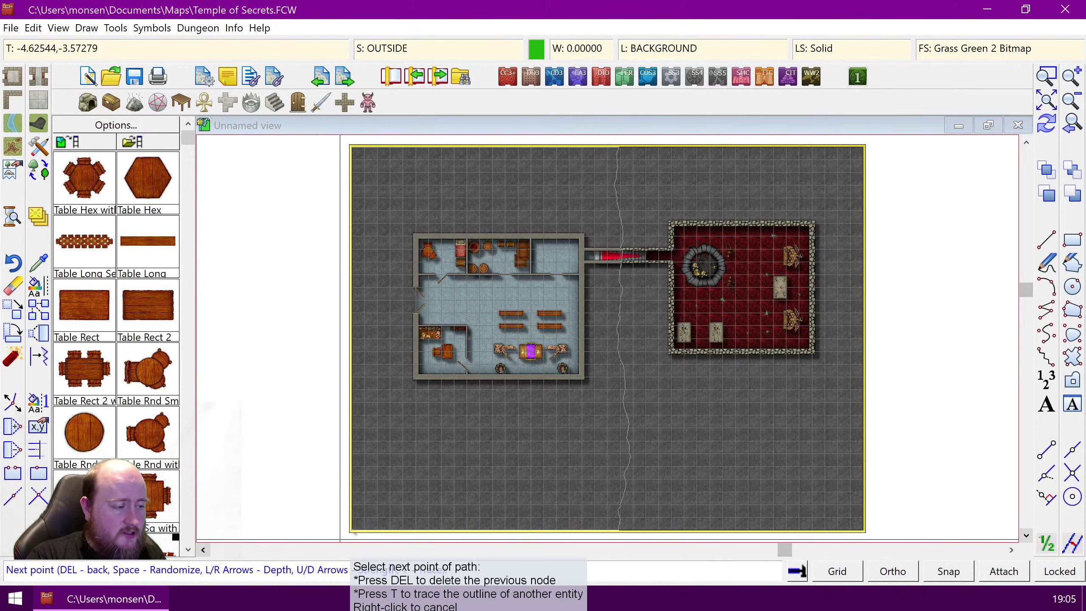
pyautogui.rightClick(322, 198)
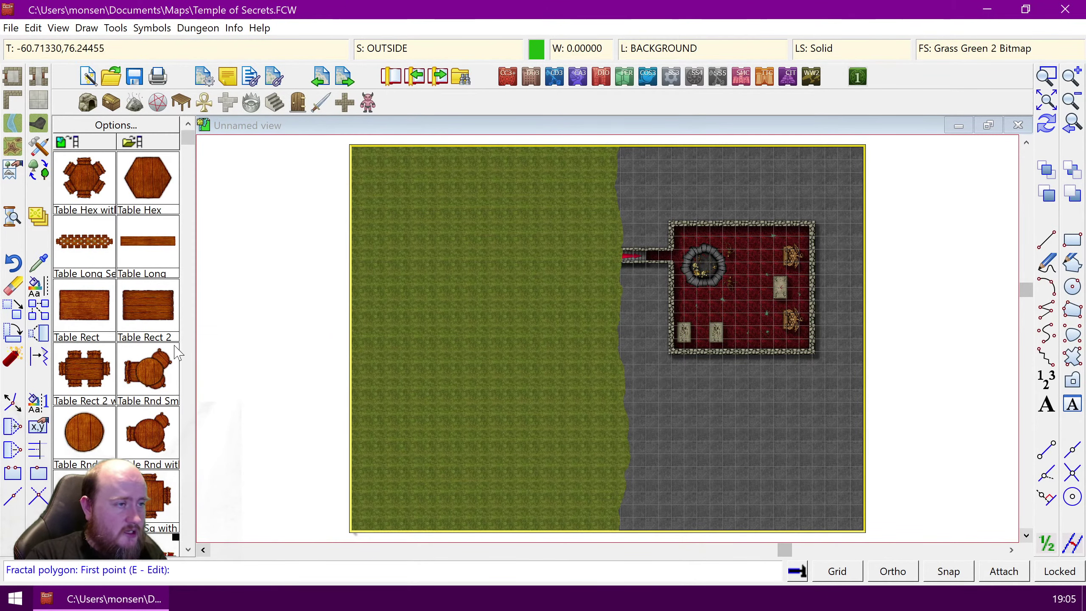
pyautogui.hotkey('ctrl', 'r')
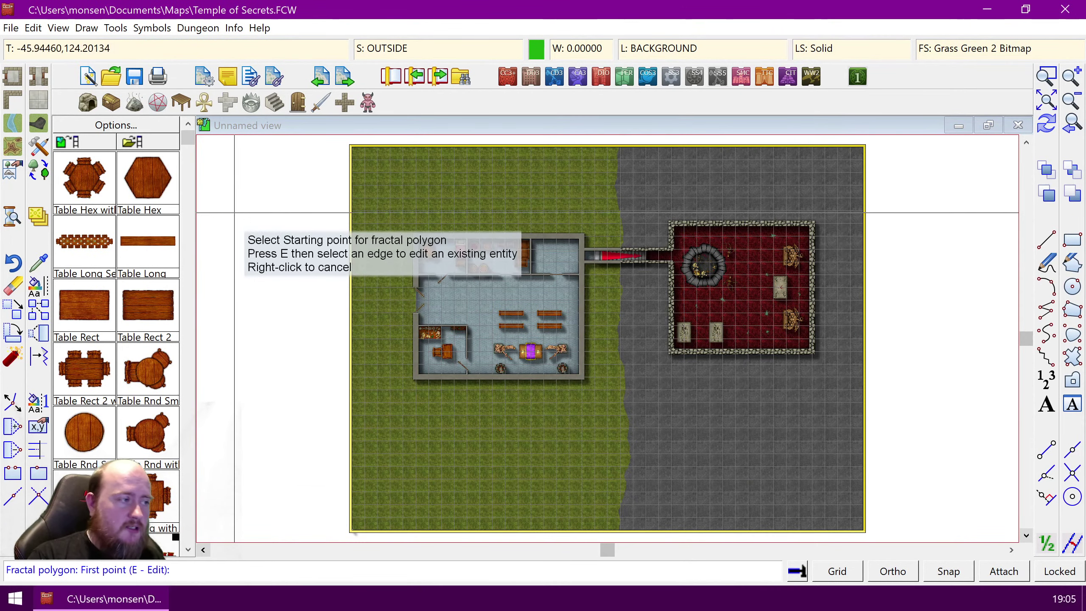
pyautogui.rightClick(229, 212)
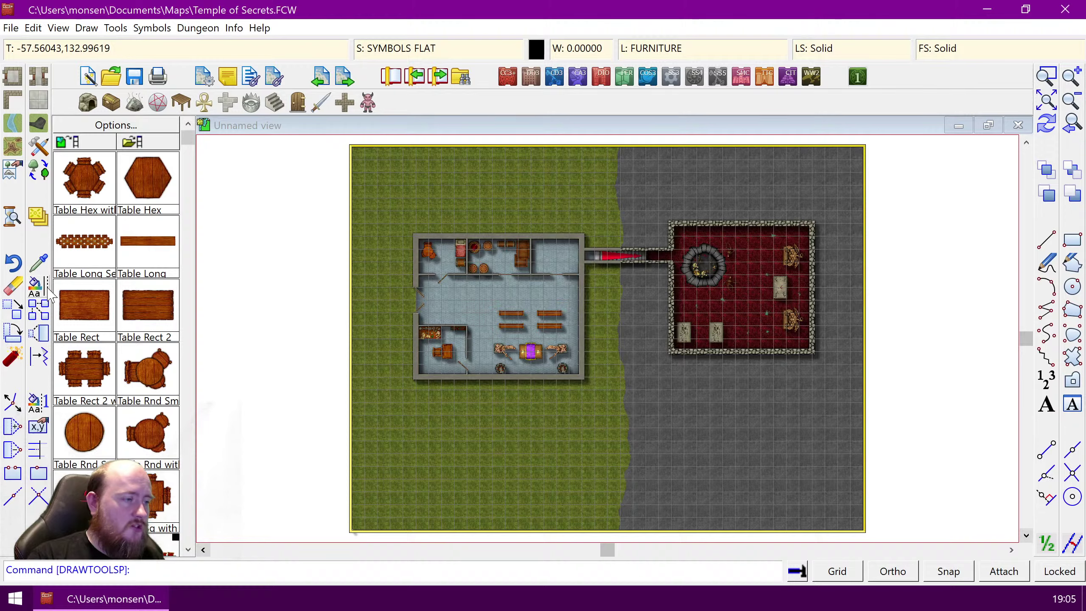
# Step: List the properties of the grass polygon to check its sheet, layer, fill style and nodes
pyautogui.write('list')
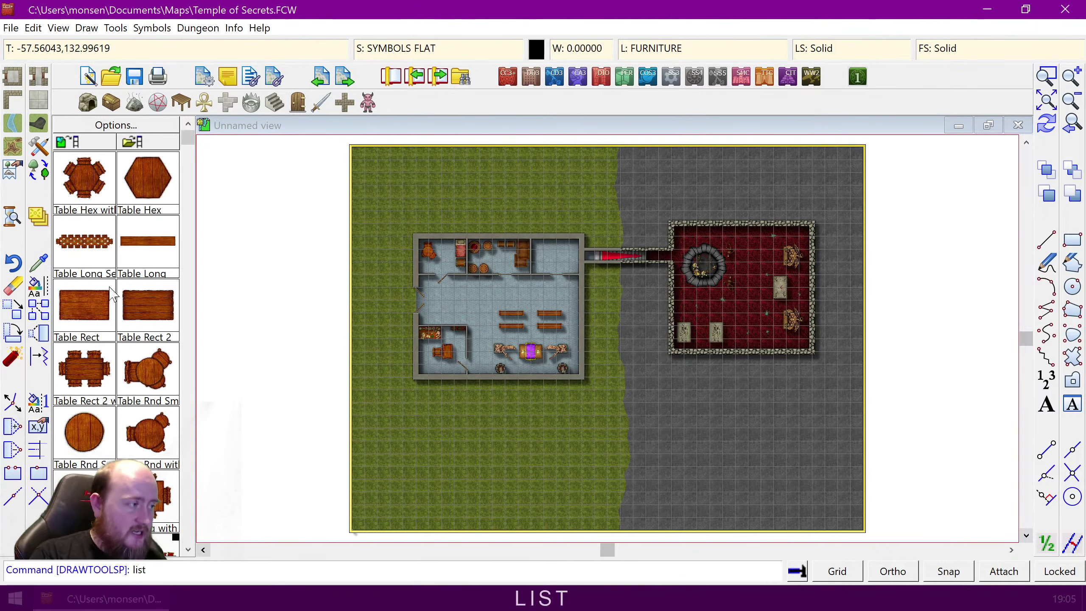
pyautogui.press('Return')
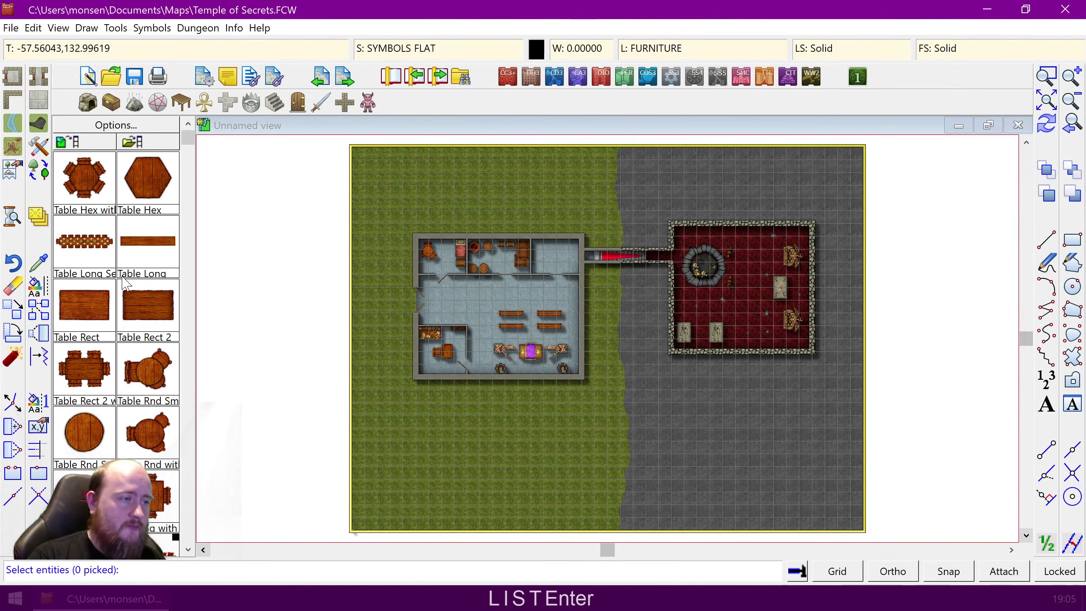
pyautogui.click(616, 175)
pyautogui.rightClick(602, 231)
pyautogui.press('d')
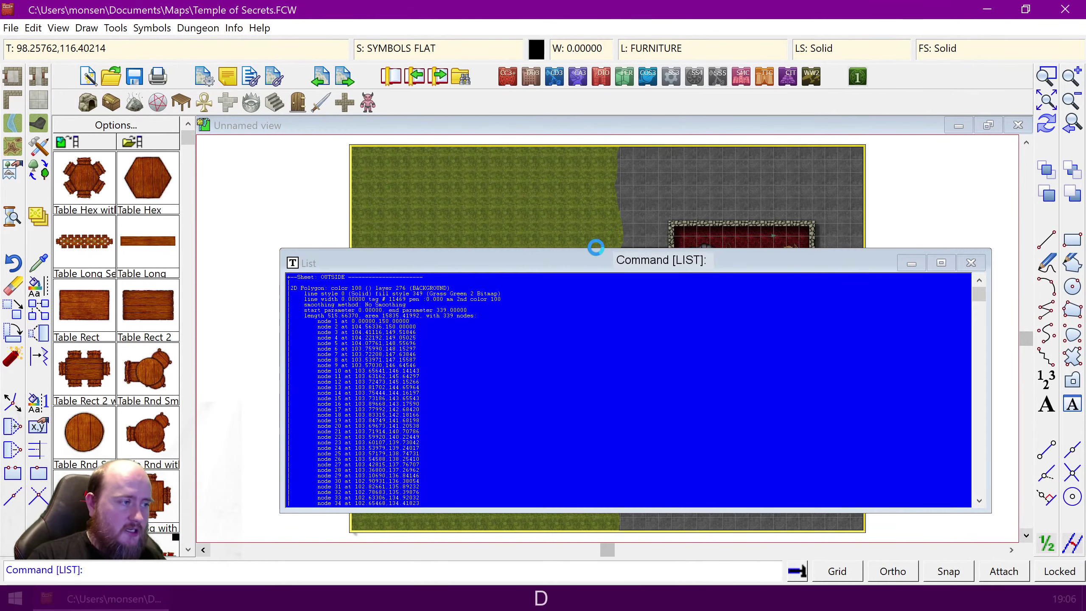
pyautogui.hotkey('ctrl', 'shift', 'z')
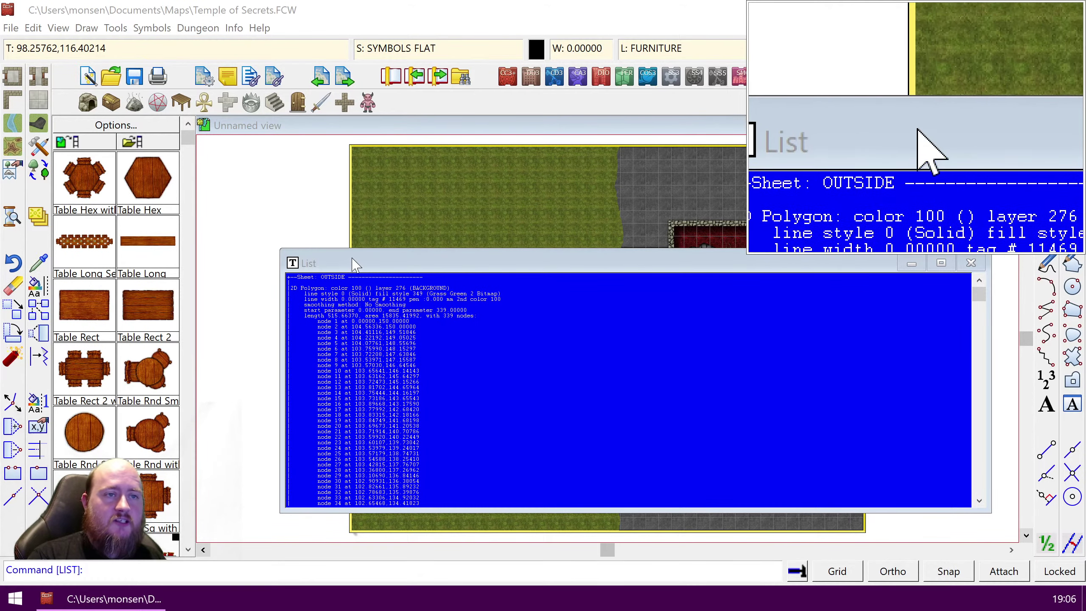
pyautogui.hotkey('ctrl', 'shift', 'z')
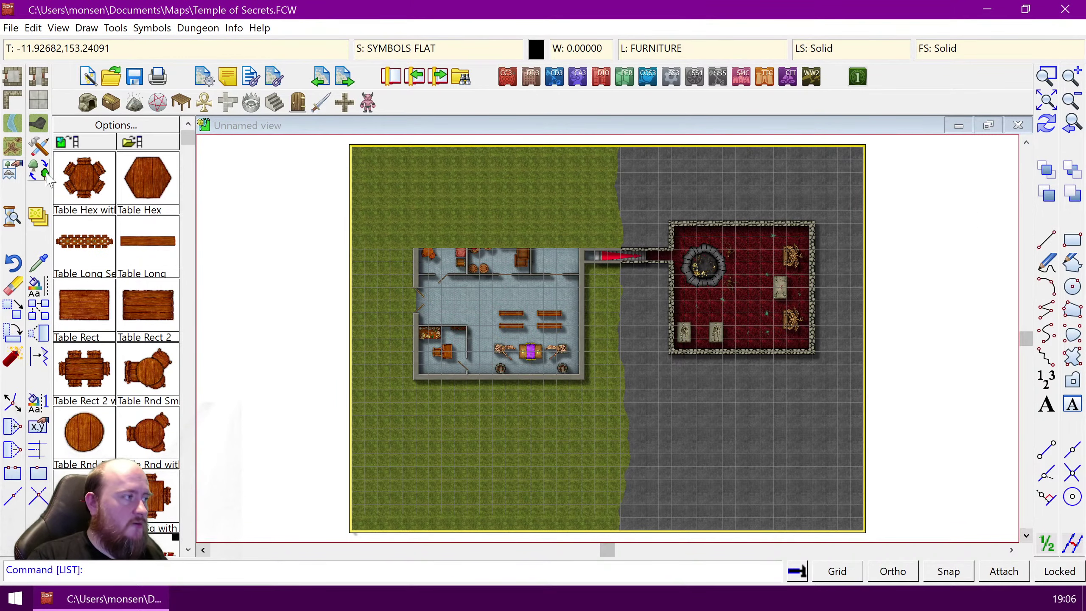
# Step: Add an outside Glow effect to the OUTSIDE sheet and set its glow color to black
pyautogui.click(38, 217)
pyautogui.click(428, 180)
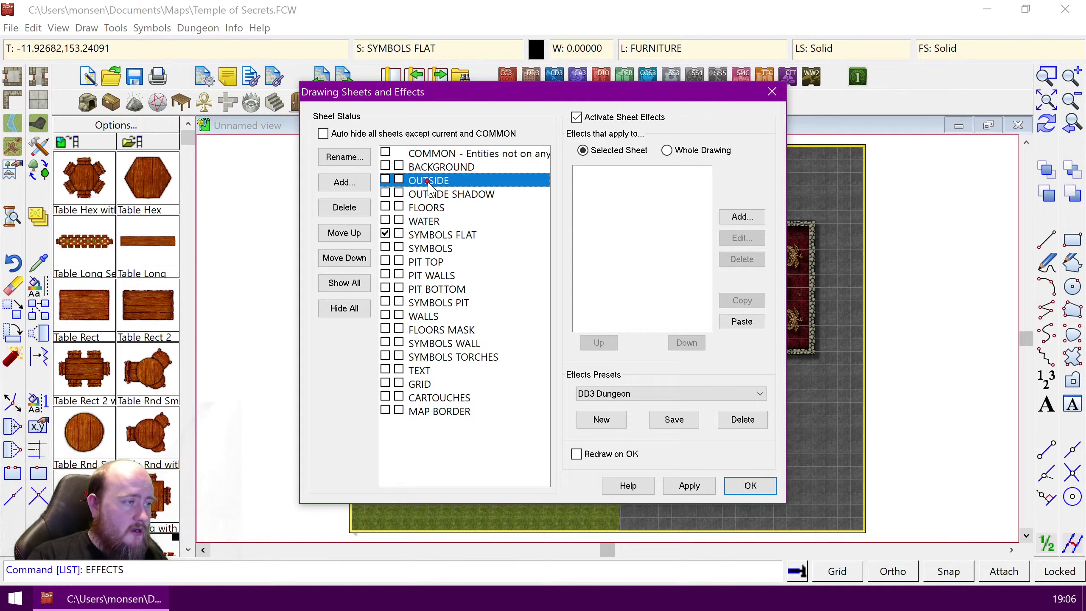
pyautogui.click(741, 217)
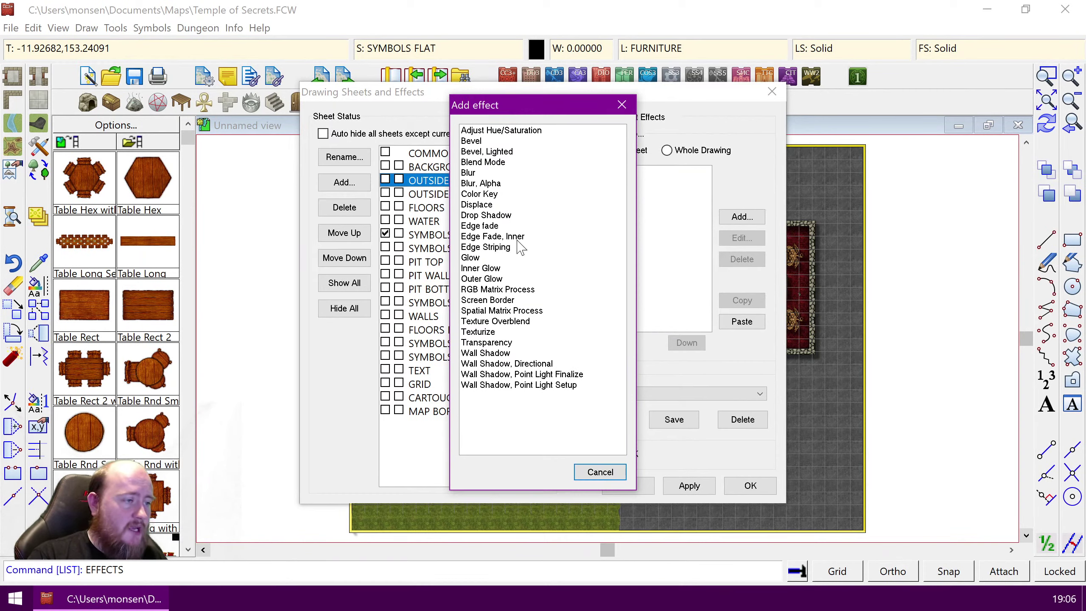
pyautogui.doubleClick(471, 258)
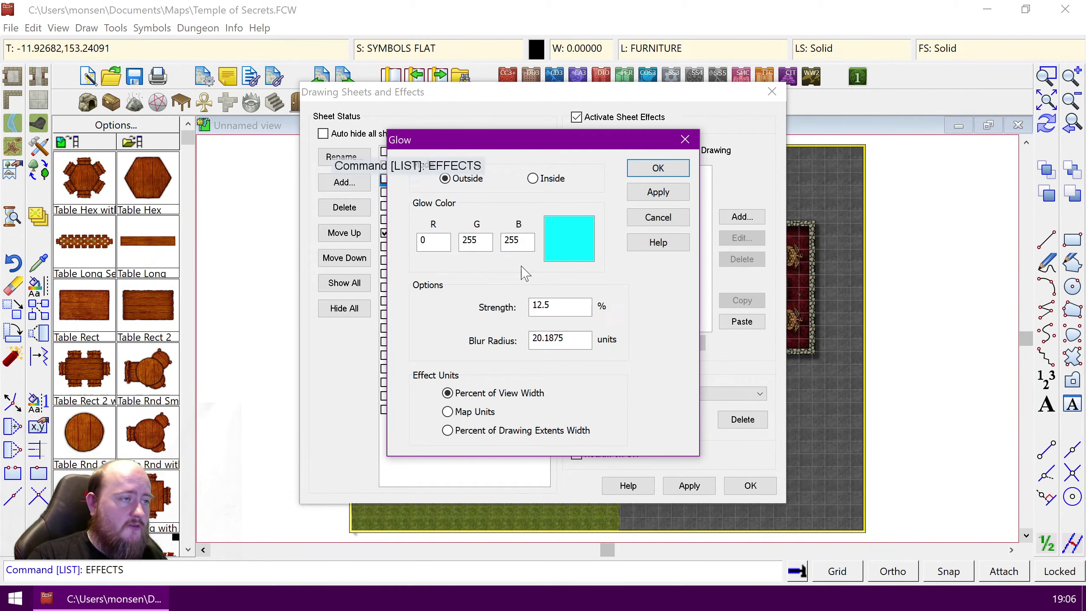
pyautogui.click(573, 250)
pyautogui.click(397, 204)
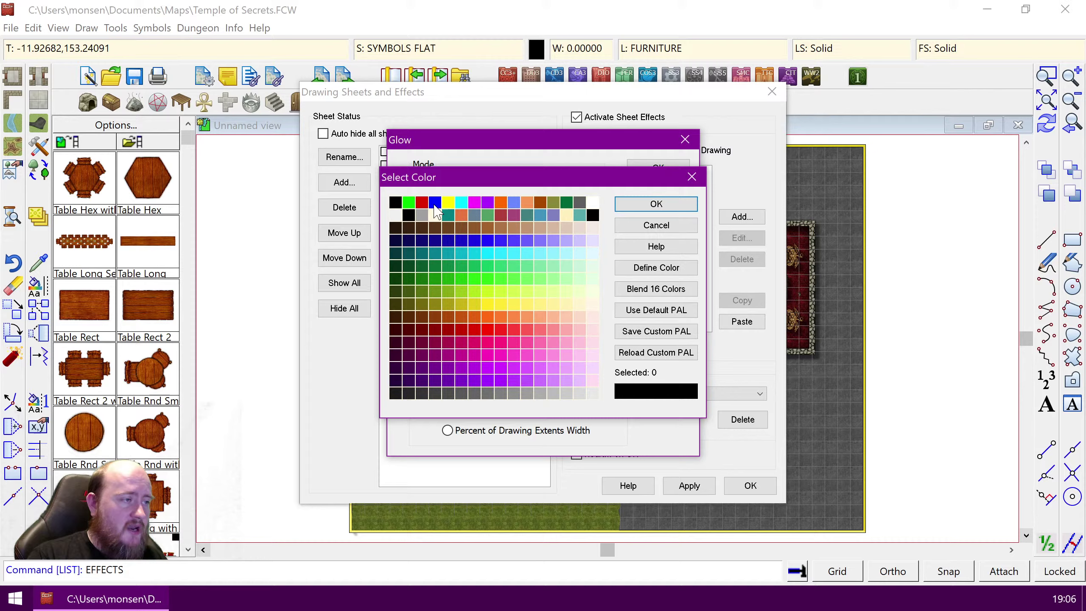
pyautogui.click(646, 205)
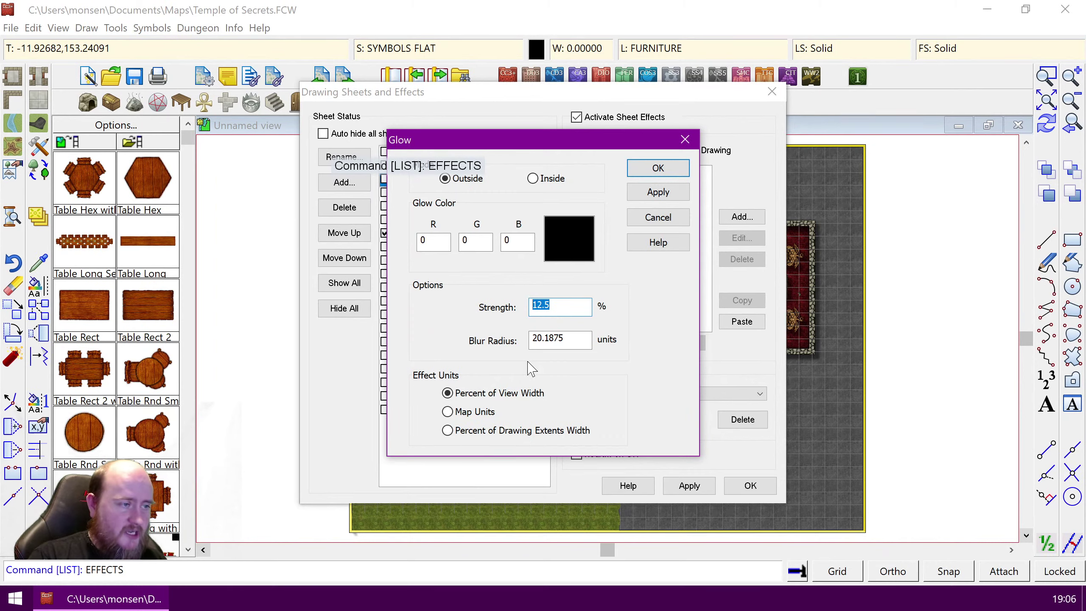
# Step: Set the glow strength to 25% and blur radius to 2 map units, and apply the effect to the map
pyautogui.write('25')
pyautogui.press('Tab')
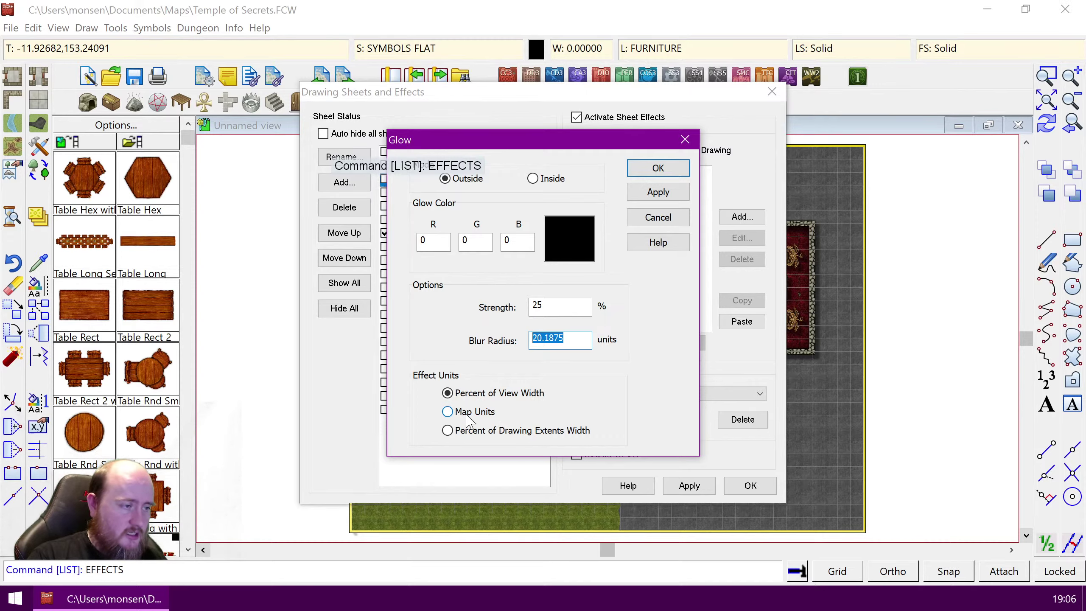
pyautogui.click(448, 412)
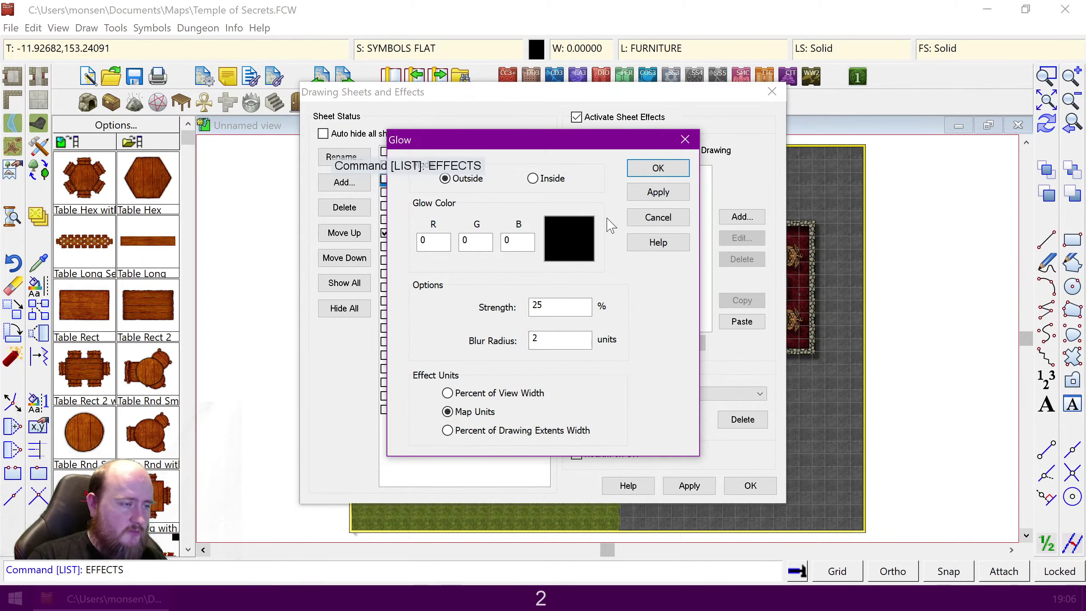
pyautogui.click(635, 170)
pyautogui.click(750, 485)
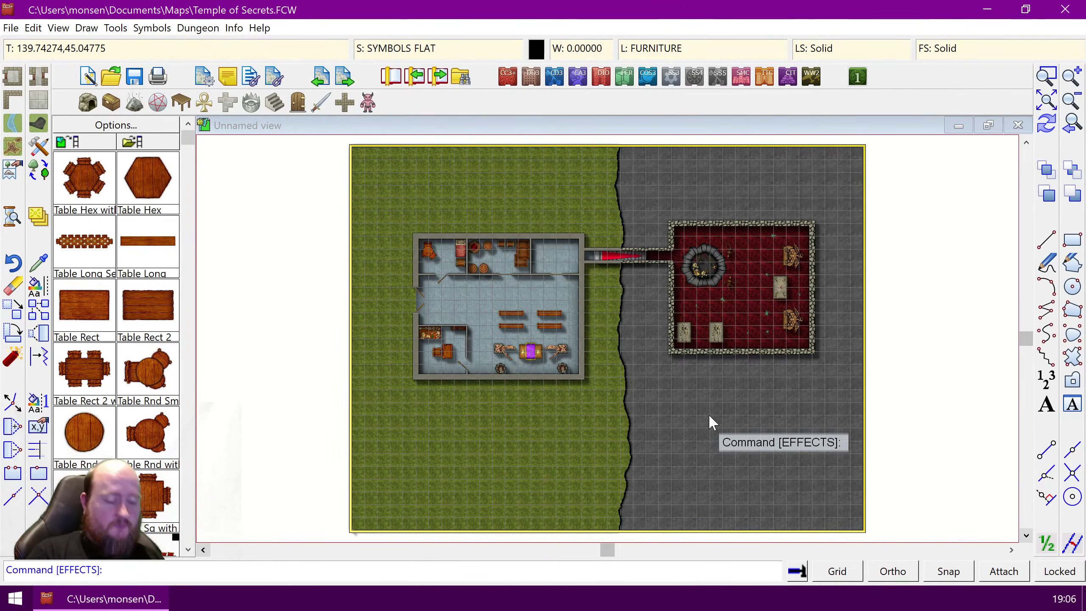
# Step: Examine the grass edge's dark glow up close around the connecting corridor and return to the full map
pyautogui.click(1046, 100)
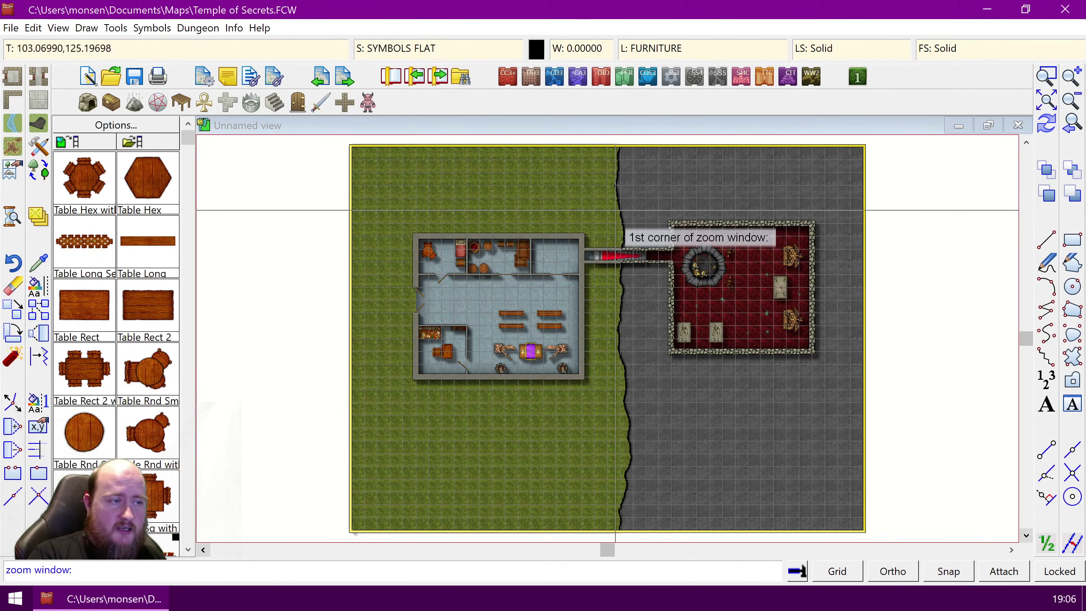
pyautogui.click(593, 211)
pyautogui.click(640, 285)
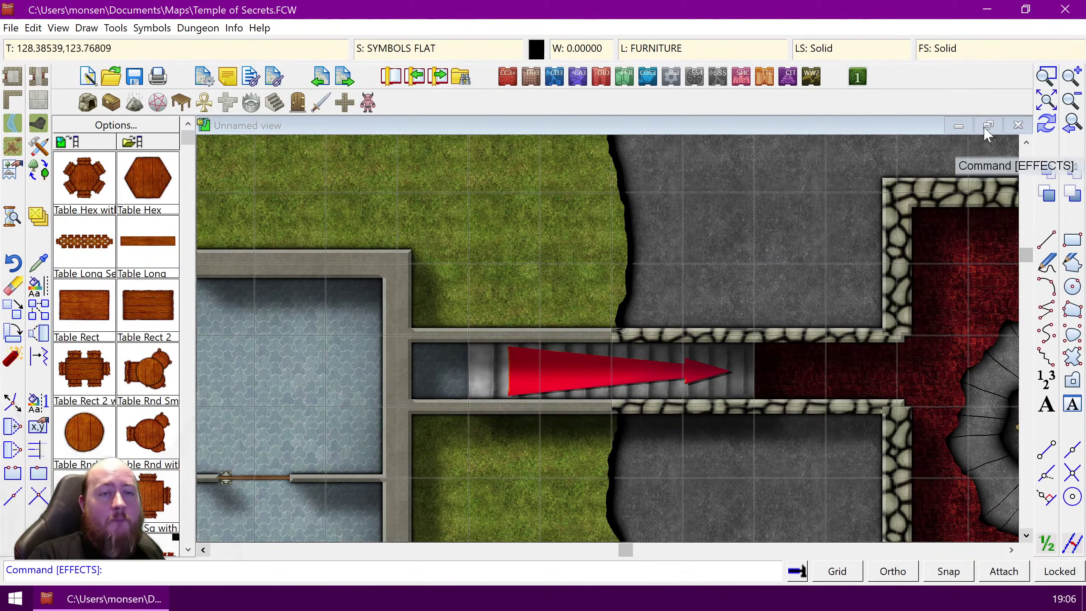
pyautogui.click(1046, 123)
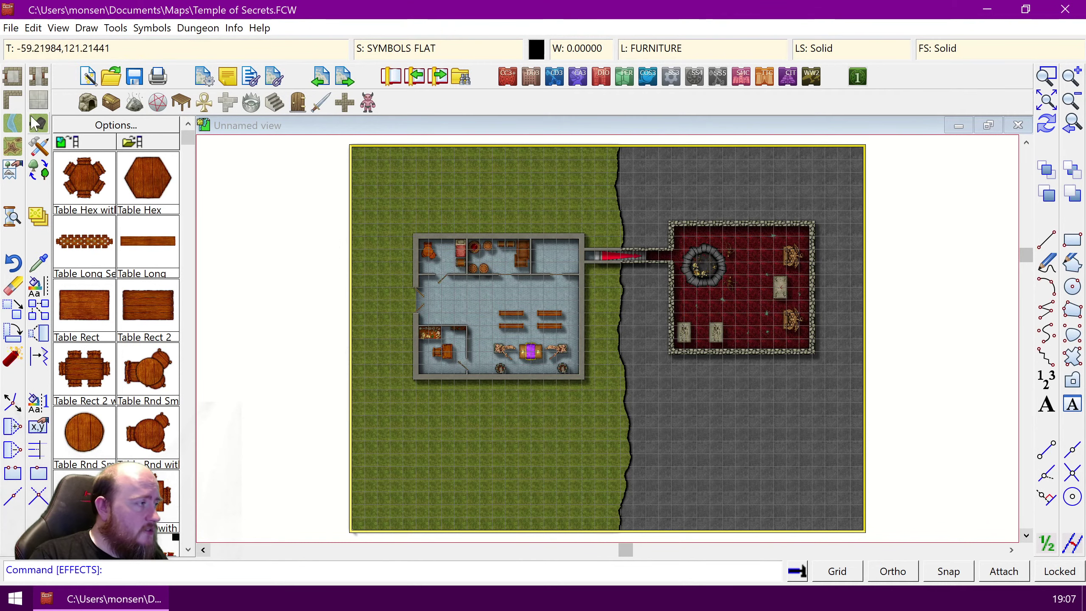
# Step: Browse the Dungeon DD3 Color drawing tools, checking the cave, floor, path and water options, and leave without choosing one
pyautogui.click(39, 148)
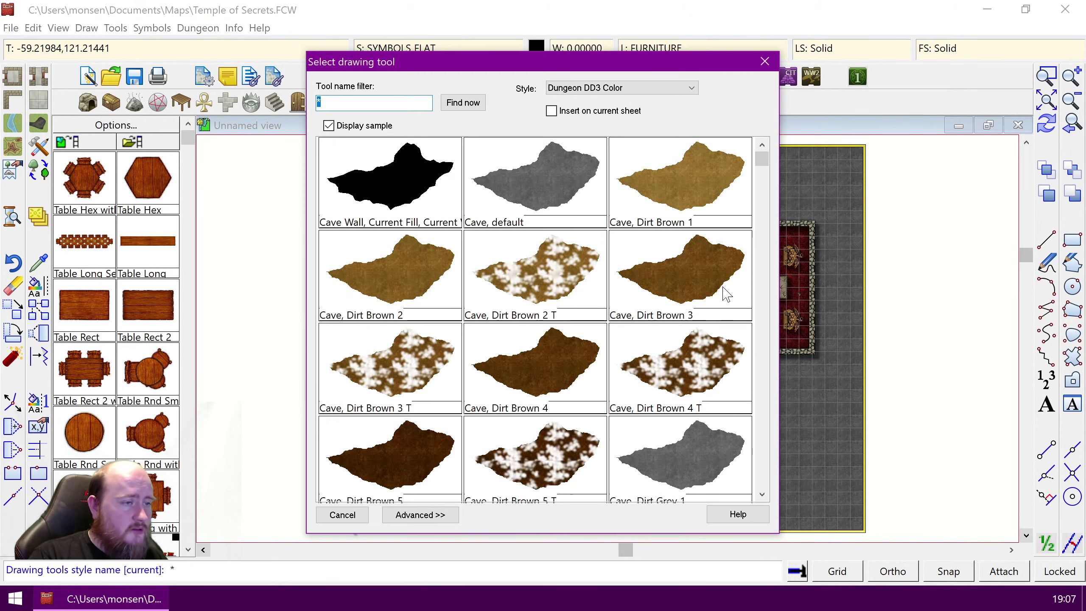
pyautogui.moveTo(762, 495); pyautogui.dragTo(763, 497)
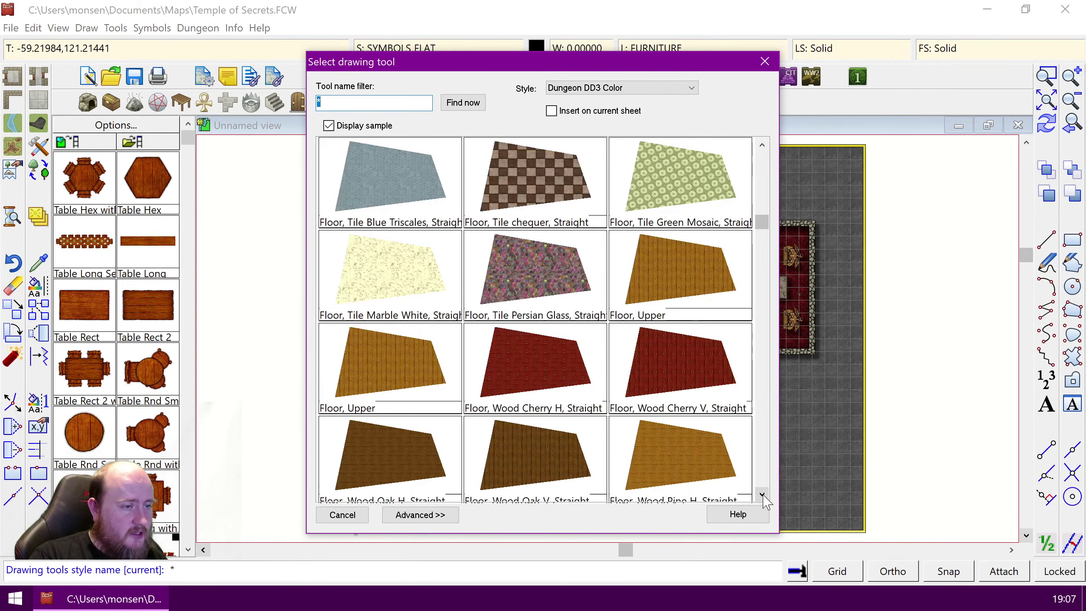
pyautogui.scroll(-10, 653, 318)
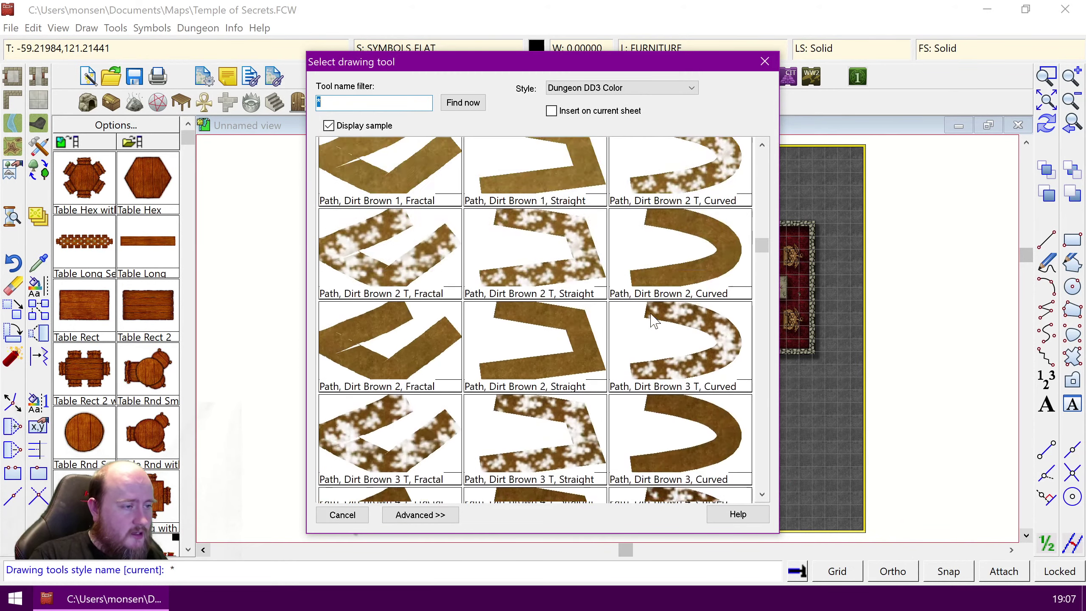
pyautogui.scroll(3, 665, 371)
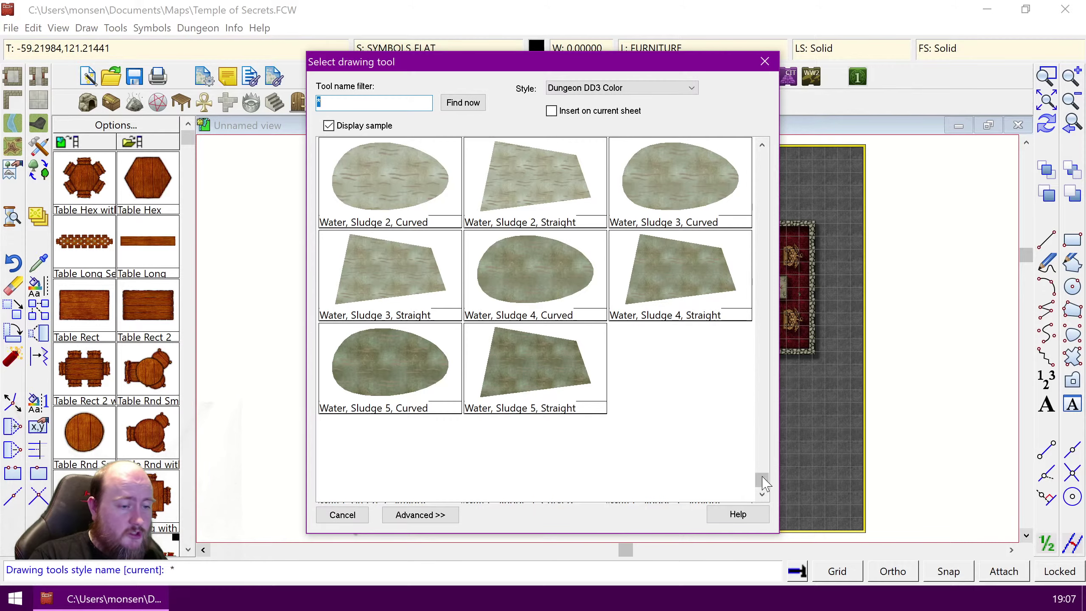
pyautogui.moveTo(762, 481); pyautogui.dragTo(751, 152)
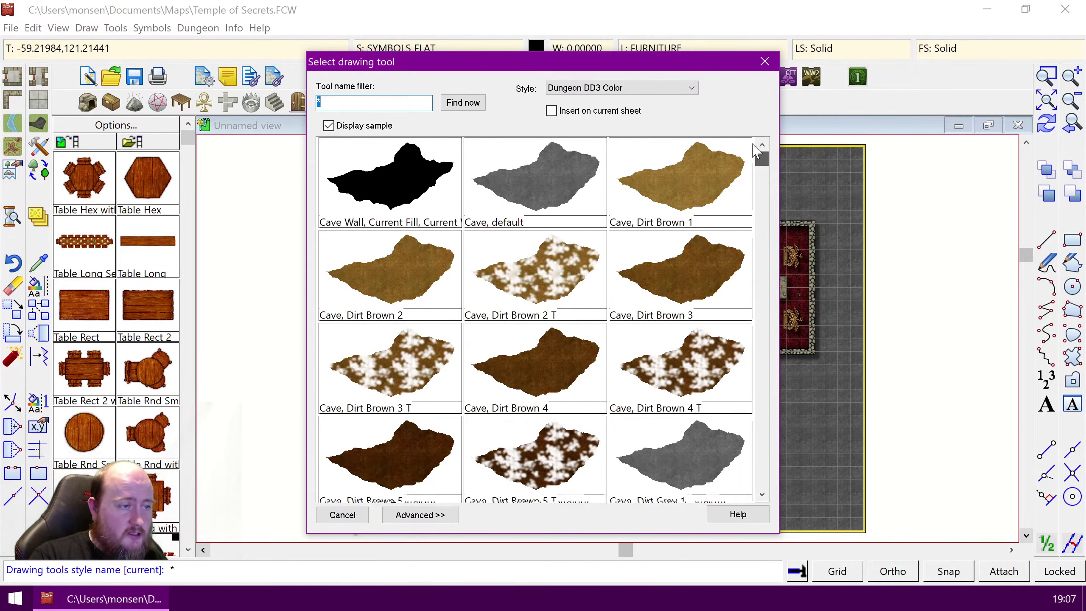
pyautogui.click(760, 492)
pyautogui.click(760, 493)
pyautogui.click(761, 493)
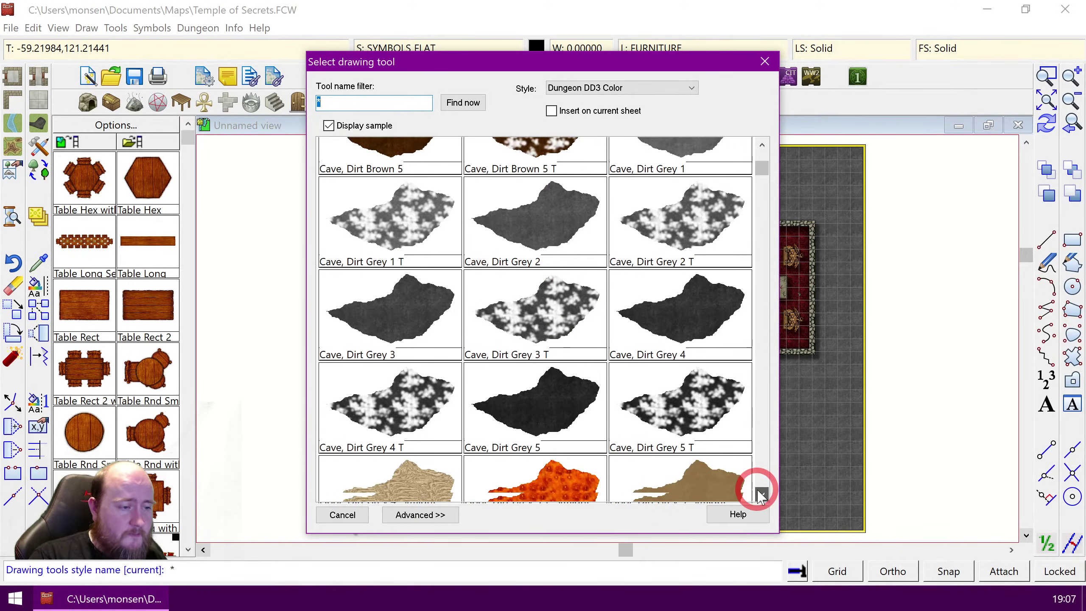
pyautogui.click(760, 493)
pyautogui.click(760, 493)
pyautogui.click(760, 494)
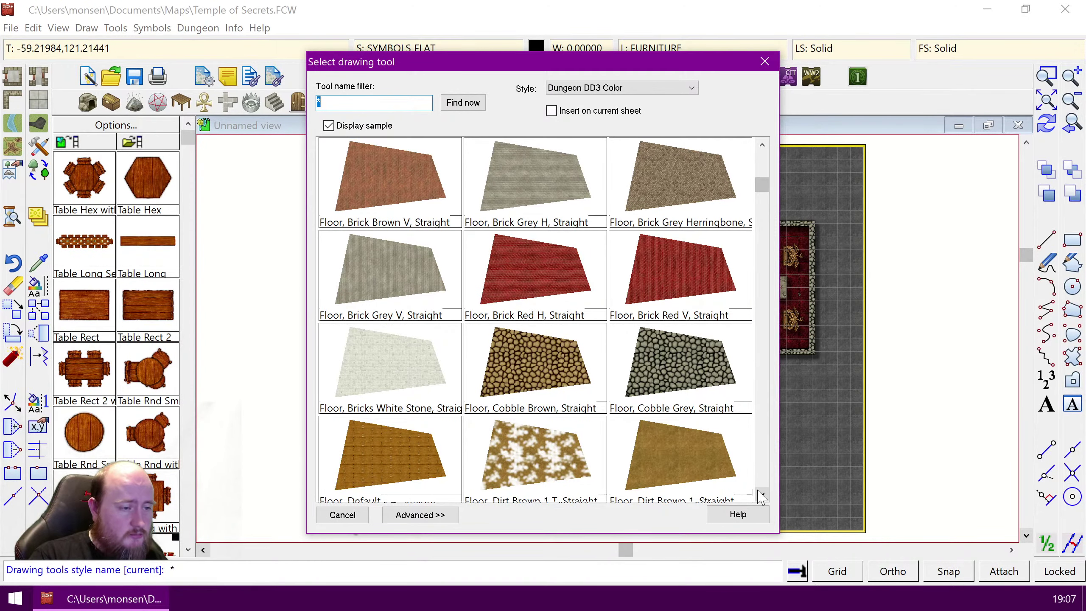
pyautogui.click(760, 494)
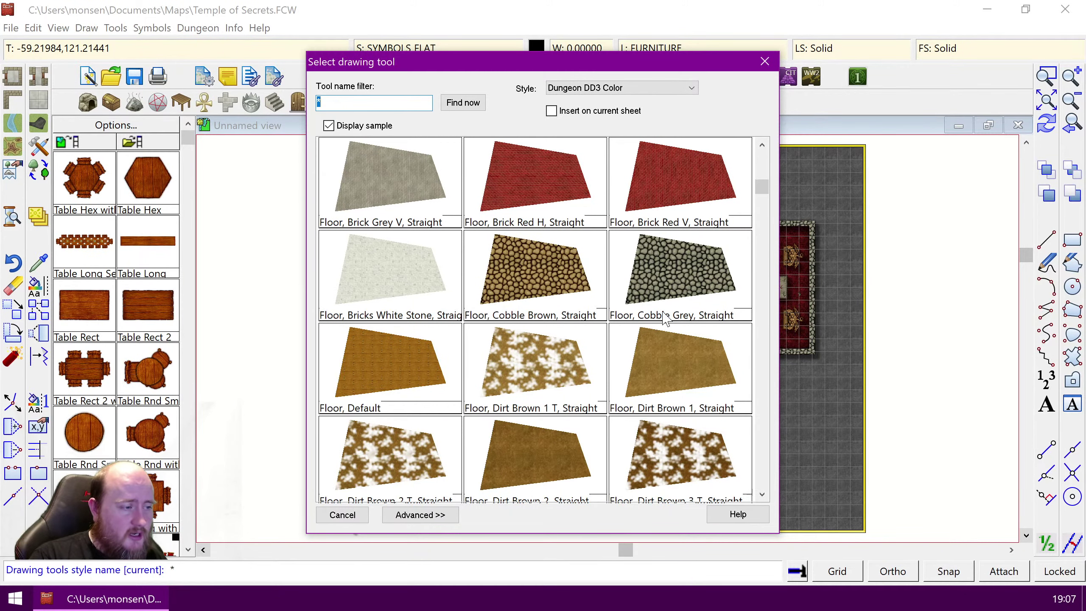
pyautogui.click(765, 62)
# Step: Set the current fill style to the Stonework Cobble Bitmap
pyautogui.click(977, 49)
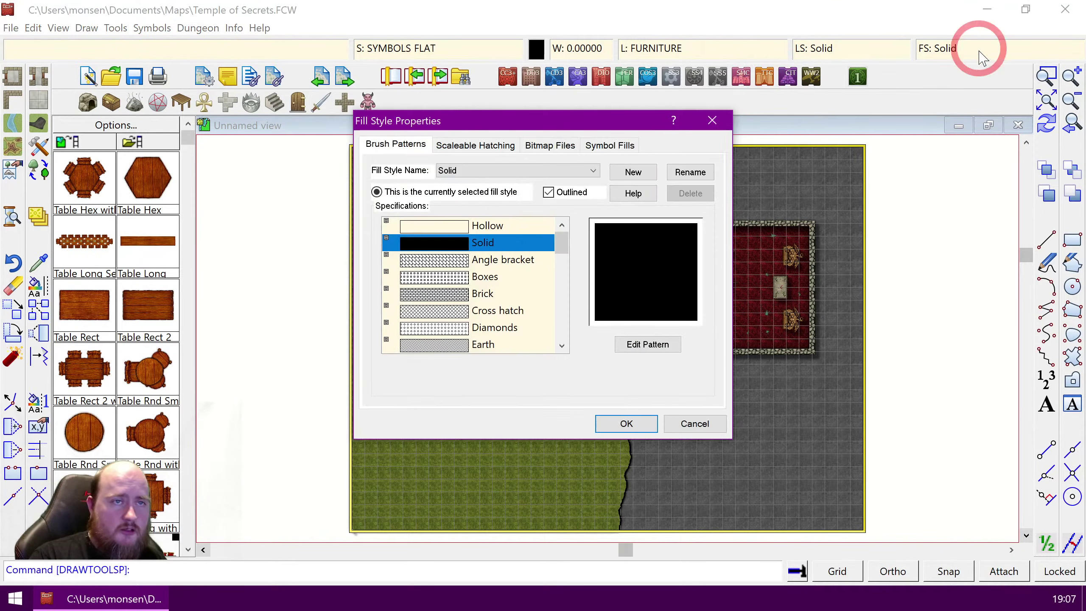
pyautogui.click(550, 145)
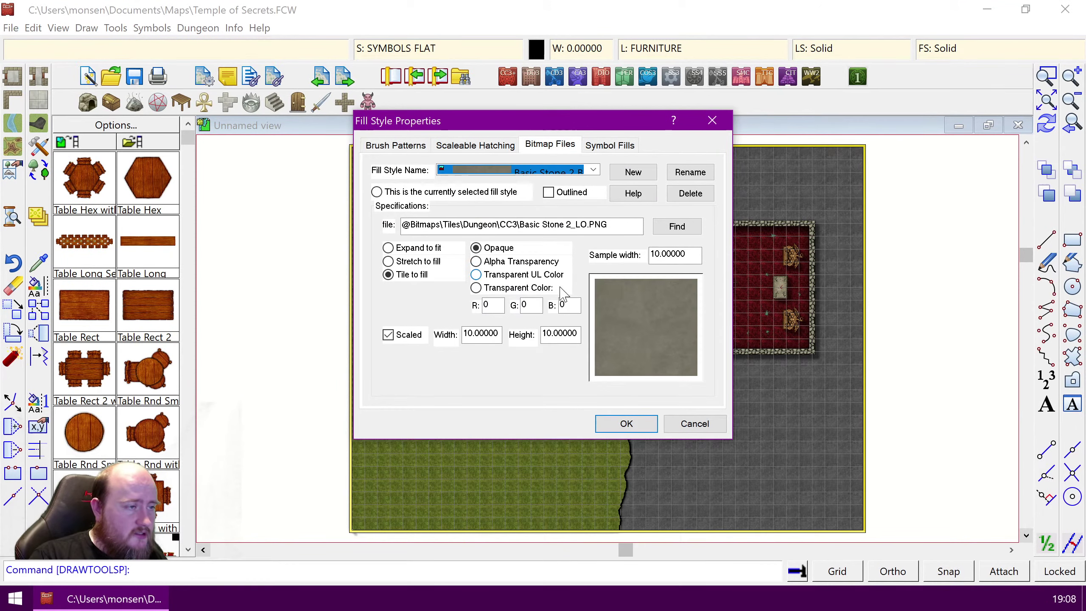
pyautogui.click(593, 170)
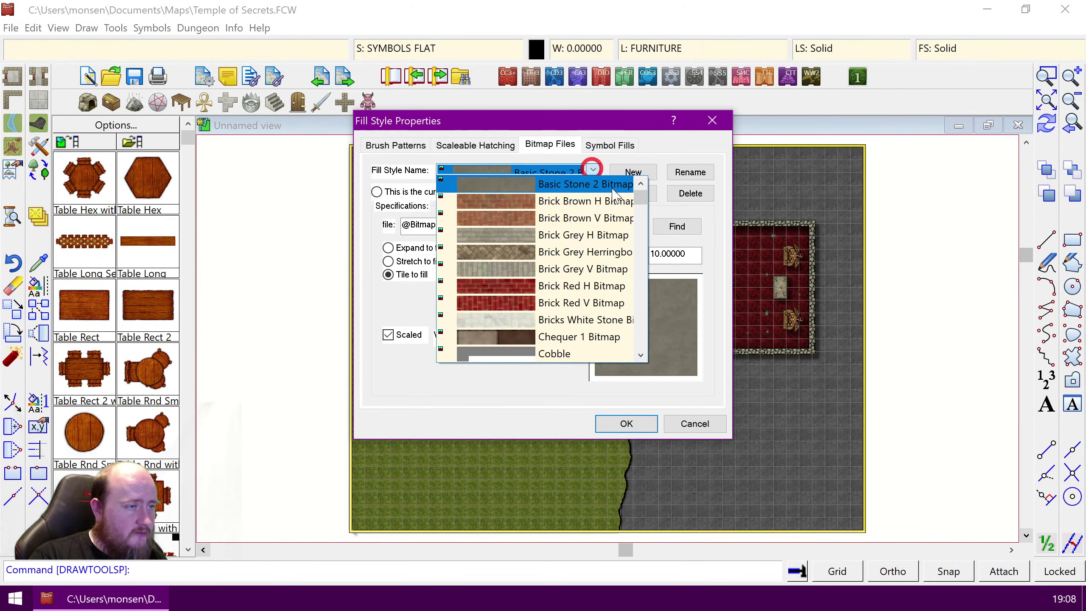
pyautogui.click(642, 354)
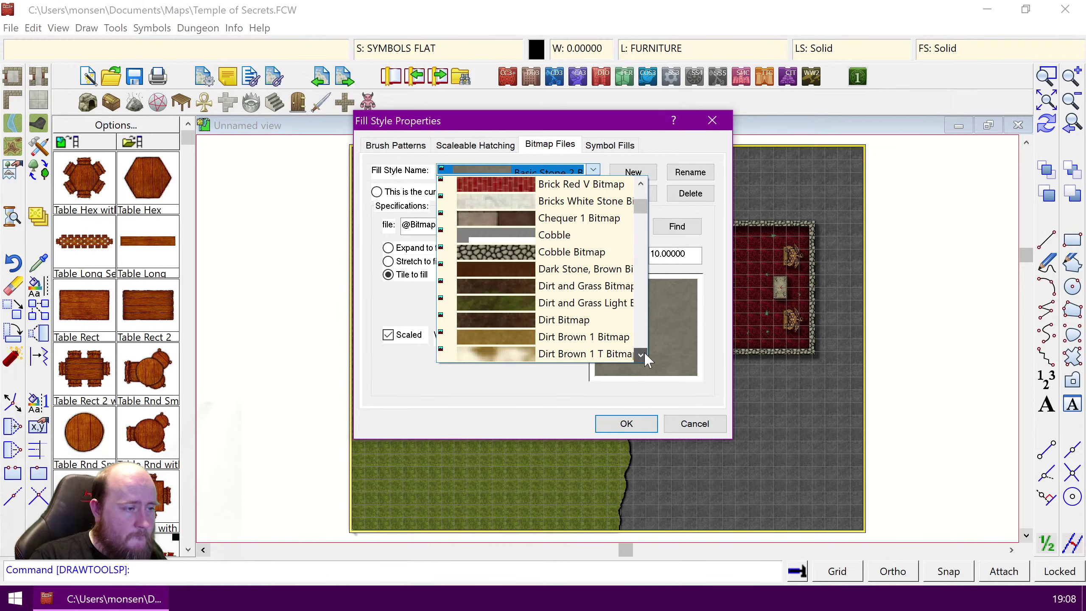
pyautogui.moveTo(642, 354); pyautogui.dragTo(641, 354)
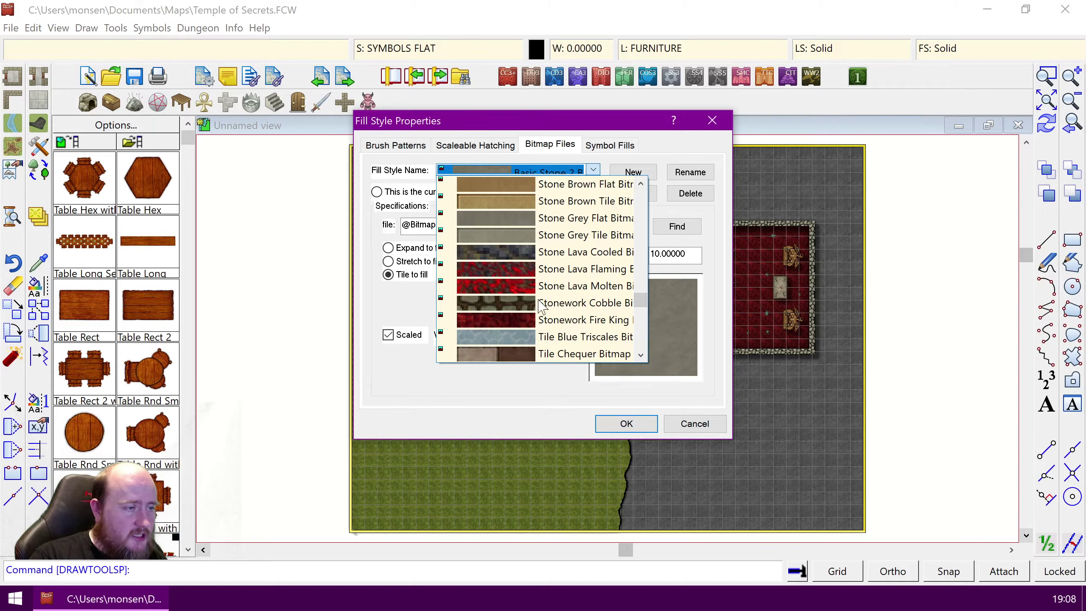
pyautogui.click(562, 303)
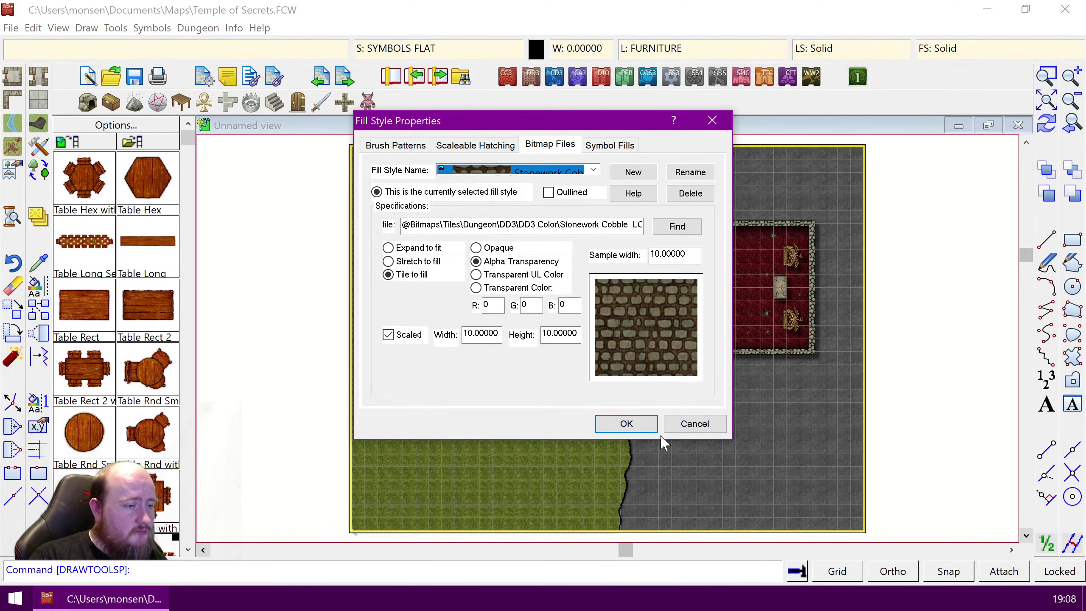
pyautogui.click(632, 429)
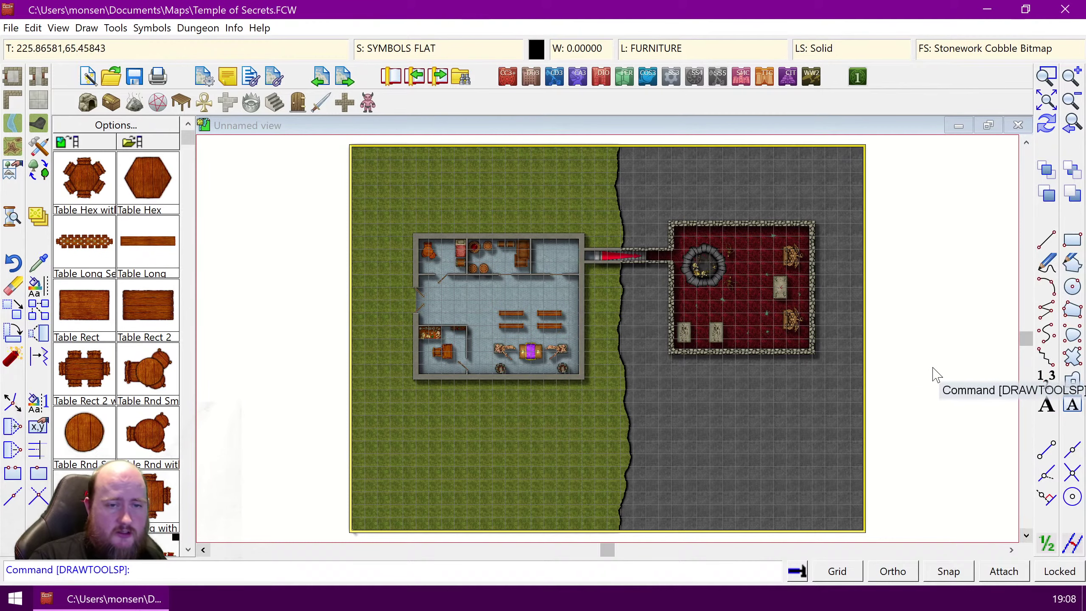
# Step: Start a smooth polygon and add a COBBLE sheet for it, ordered directly below OUTSIDE SHADOW in the sheet list
pyautogui.click(1073, 336)
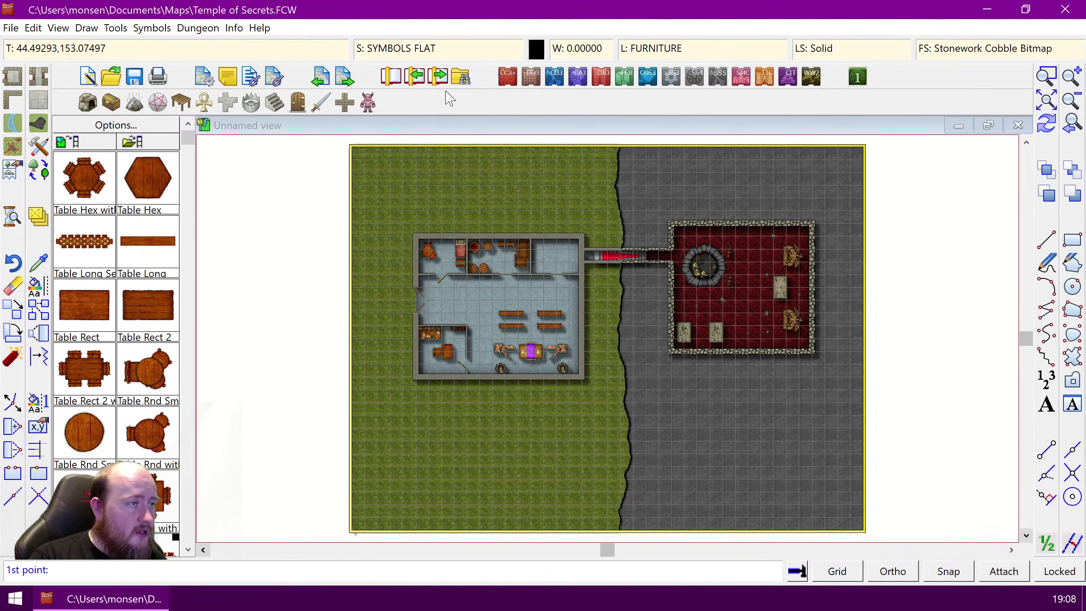
pyautogui.click(383, 44)
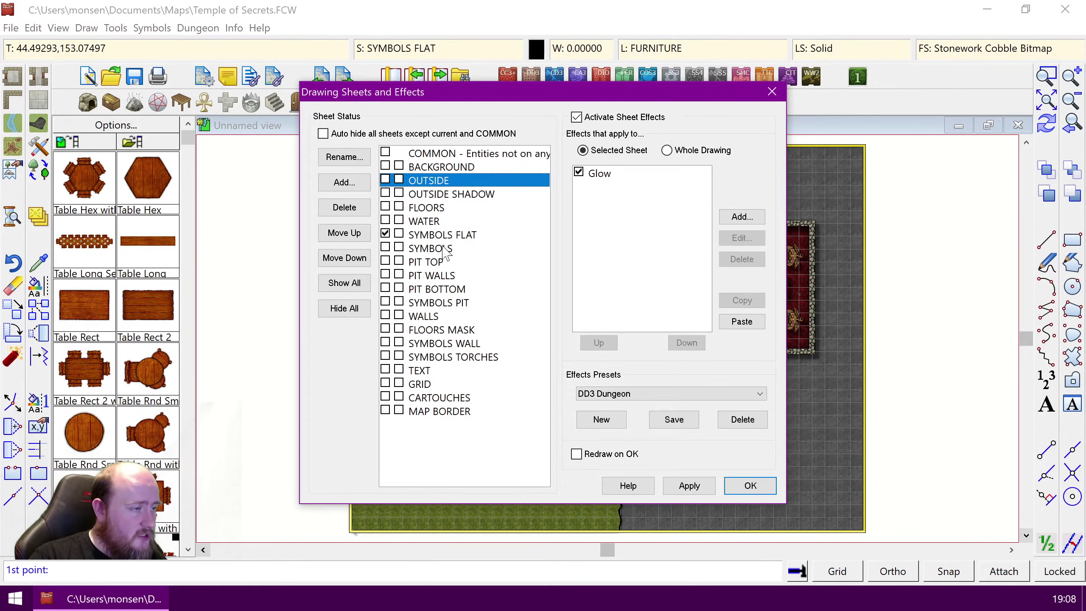
pyautogui.click(344, 181)
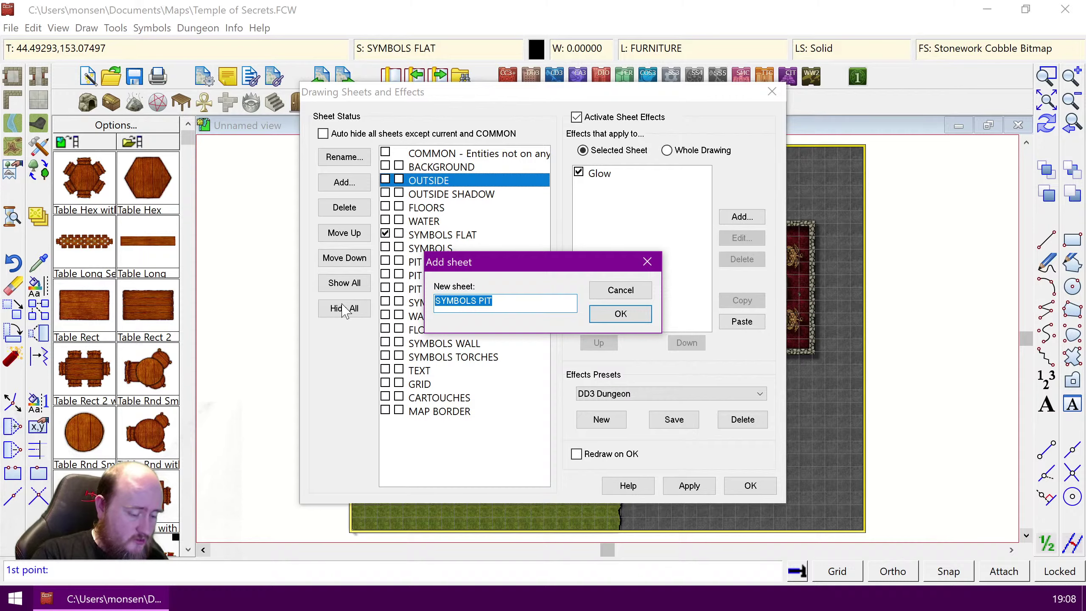
pyautogui.write('COBBLE')
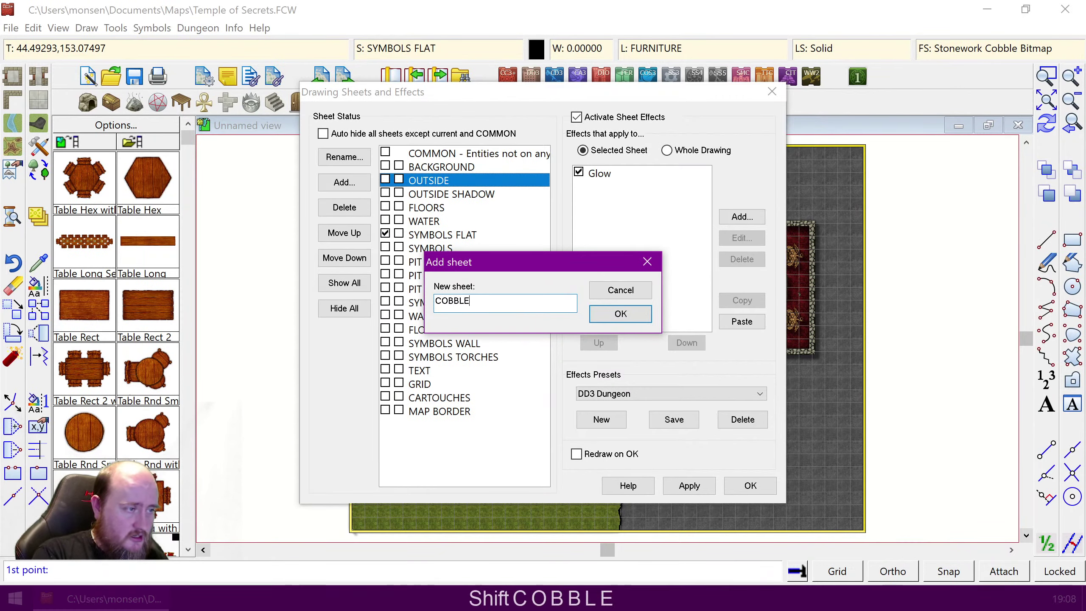
pyautogui.click(620, 313)
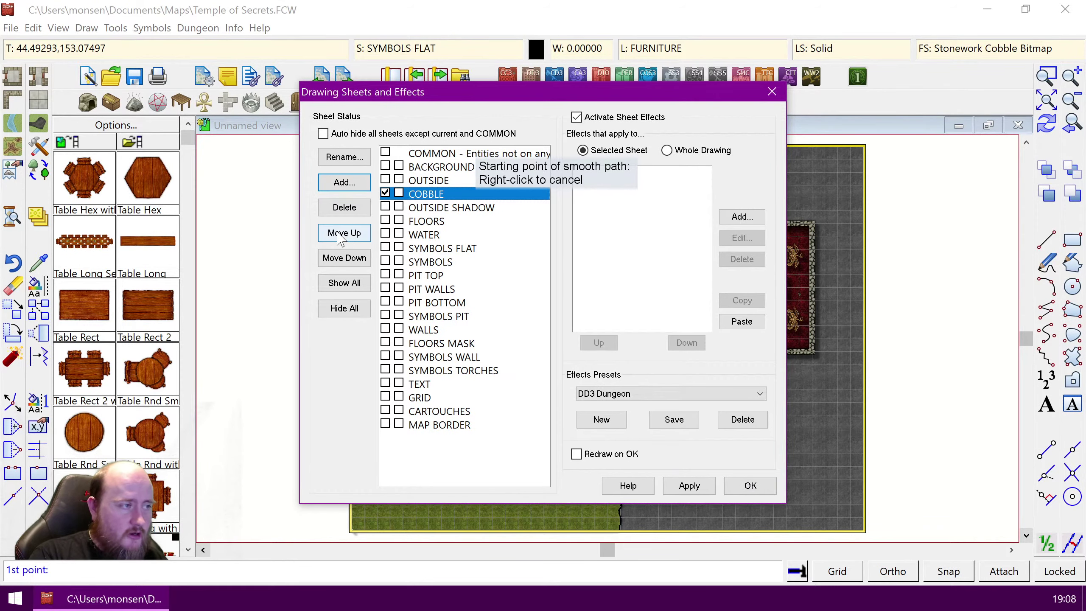
pyautogui.click(345, 257)
pyautogui.click(749, 485)
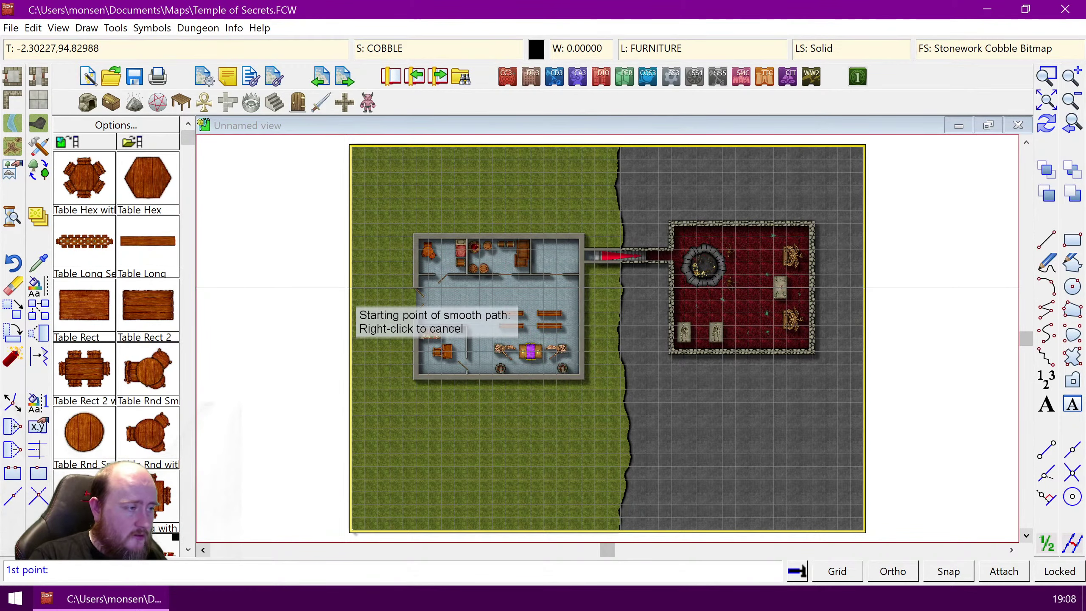
# Step: Draw a smooth cobble area surrounding the temple, with a path from its west entrance past the map's west edge, and redraw the map
pyautogui.click(348, 287)
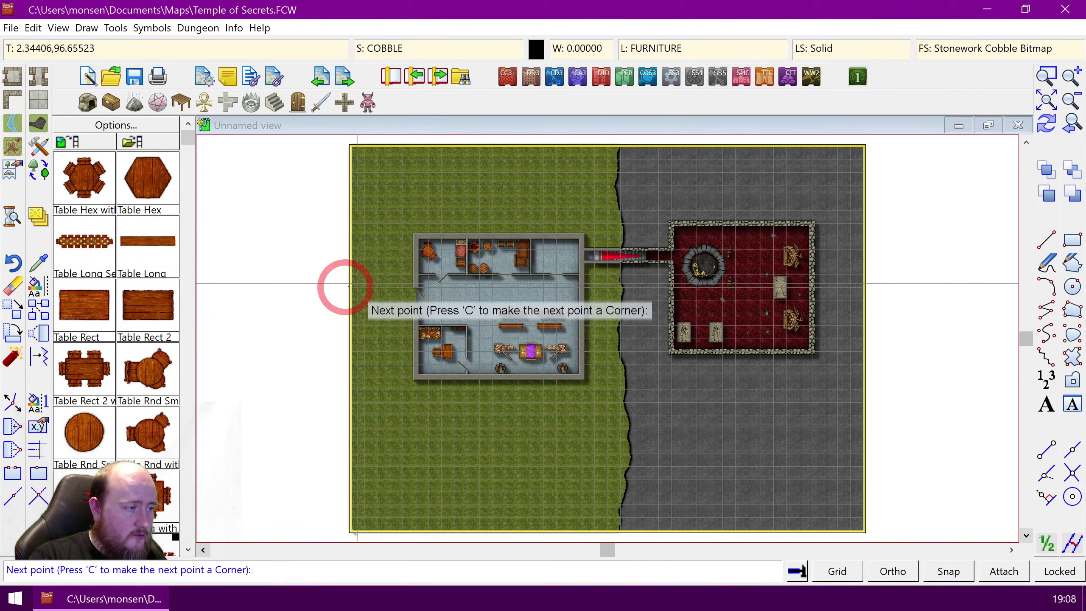
pyautogui.click(395, 277)
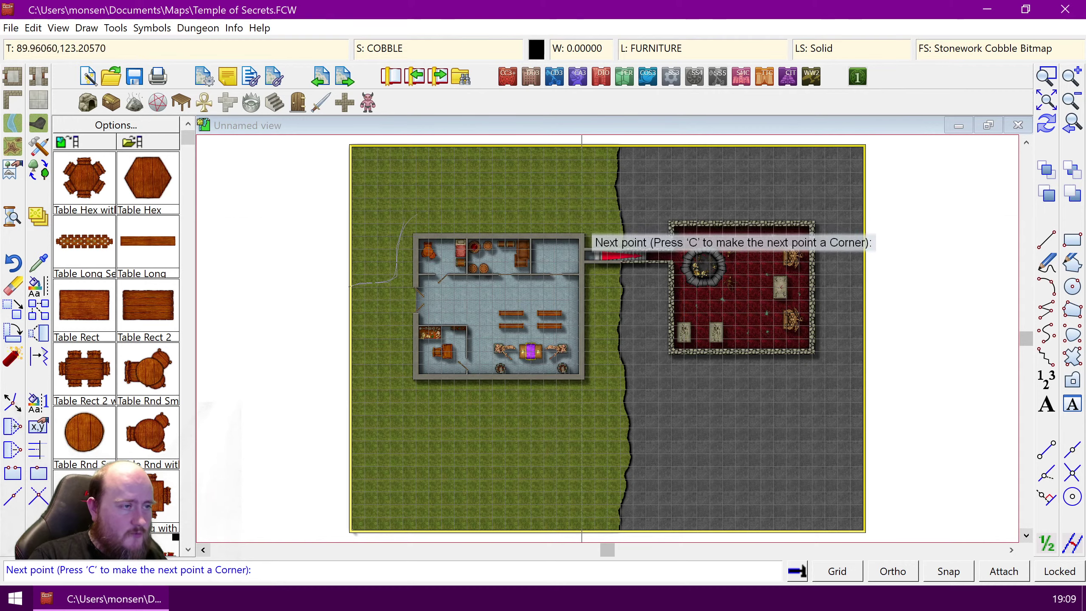
pyautogui.click(595, 219)
pyautogui.click(602, 288)
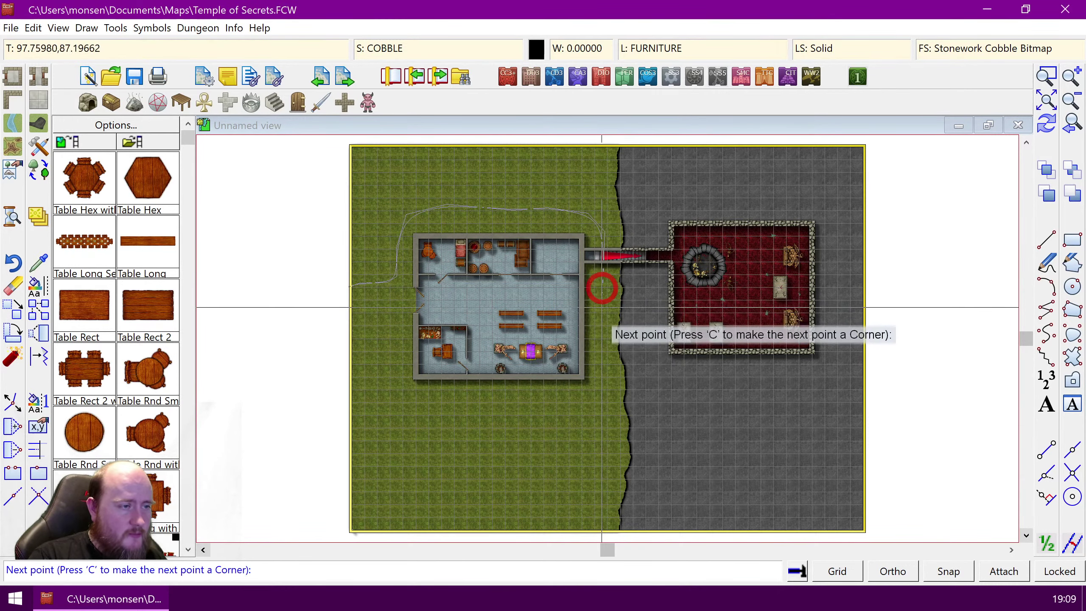
pyautogui.click(606, 399)
pyautogui.click(579, 413)
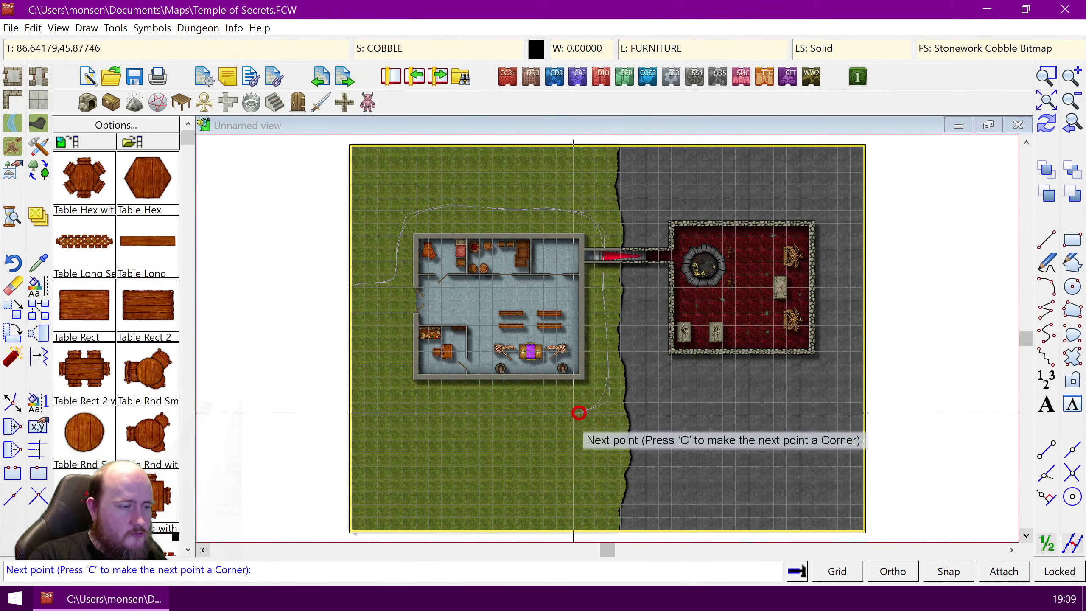
pyautogui.click(552, 420)
pyautogui.click(528, 412)
pyautogui.click(494, 407)
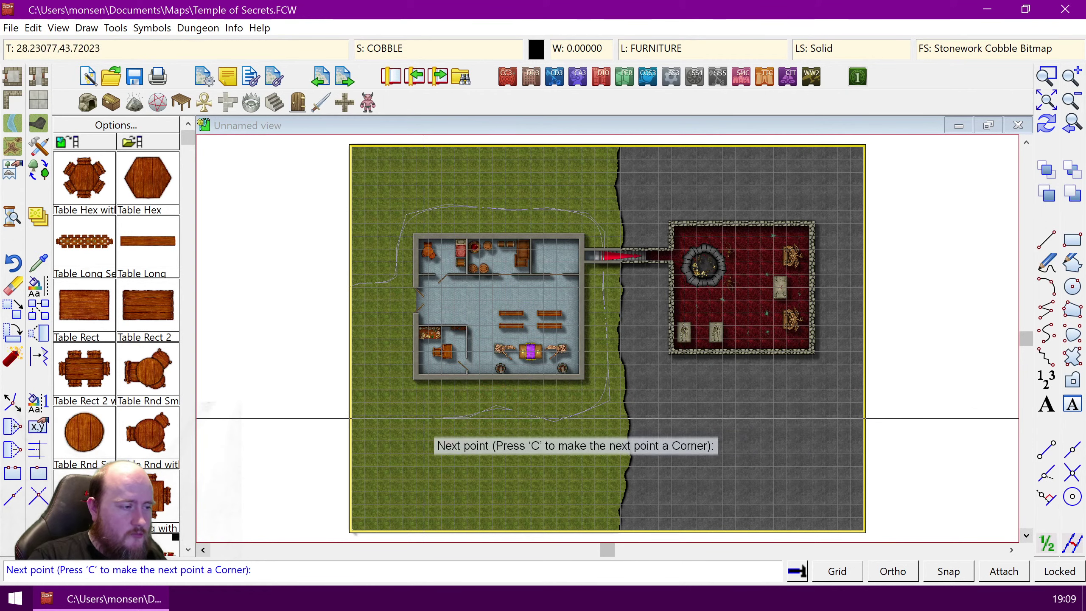
pyautogui.click(395, 411)
pyautogui.click(390, 364)
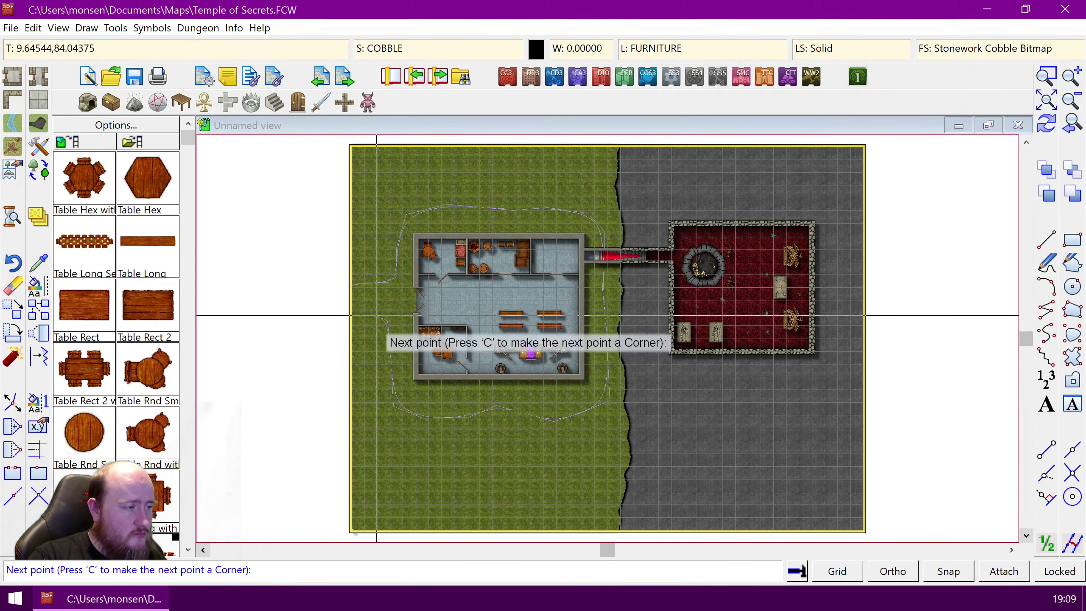
pyautogui.rightClick(340, 299)
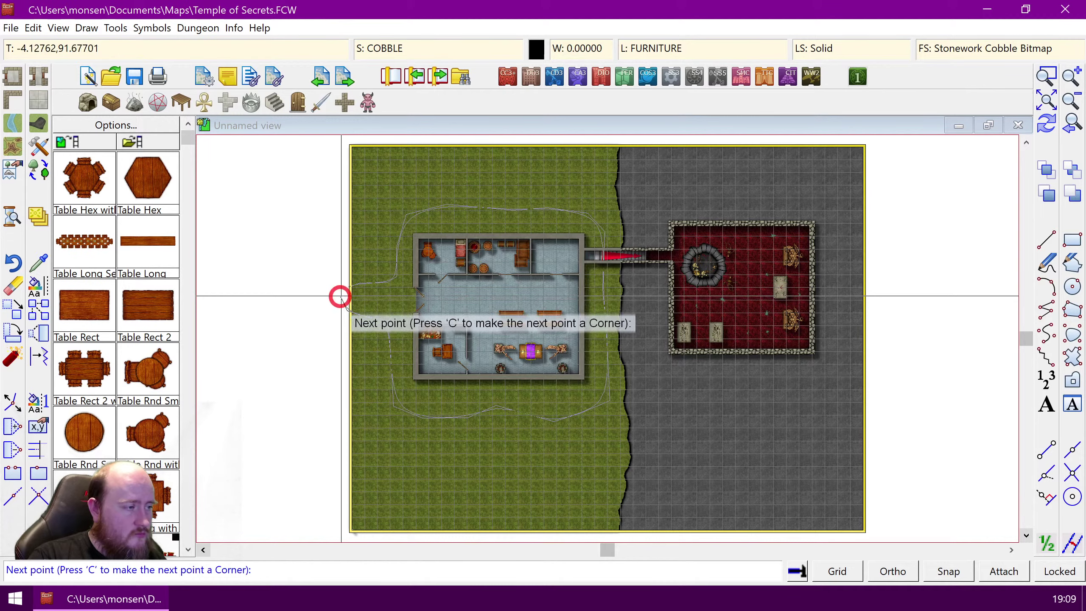
pyautogui.hotkey('ctrl', 'r')
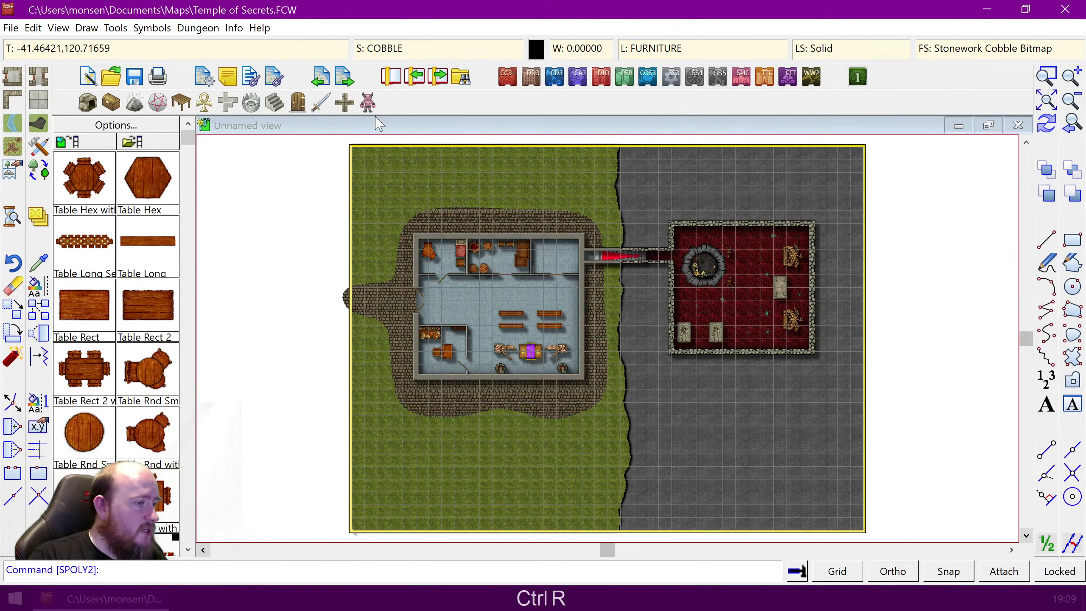
# Step: Add an Edge Fade, Inner effect with an edge width of 5 map units to the COBBLE sheet and apply it
pyautogui.click(398, 52)
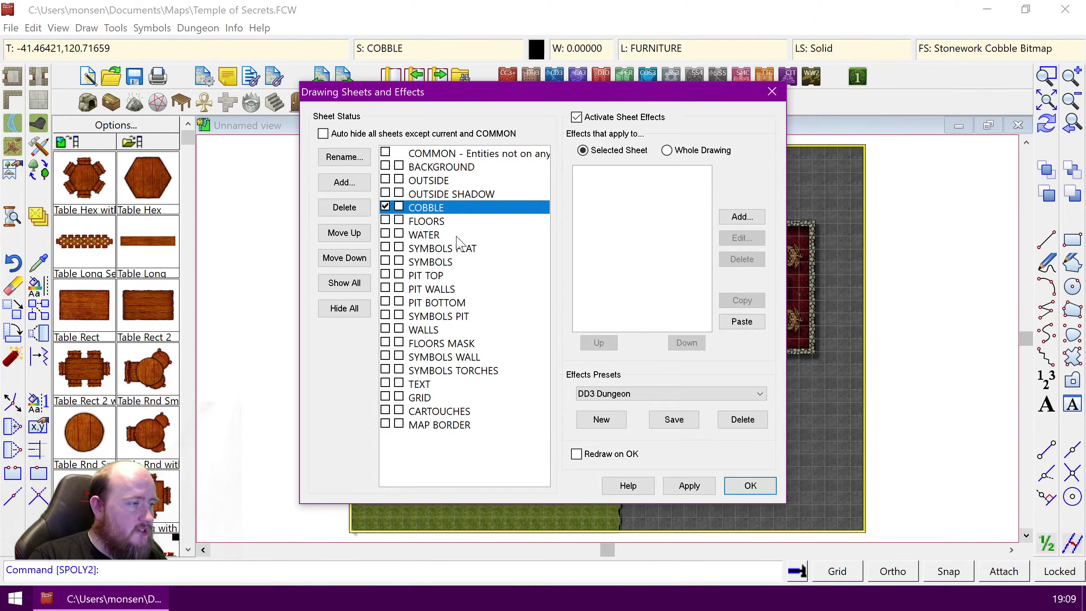
pyautogui.click(739, 218)
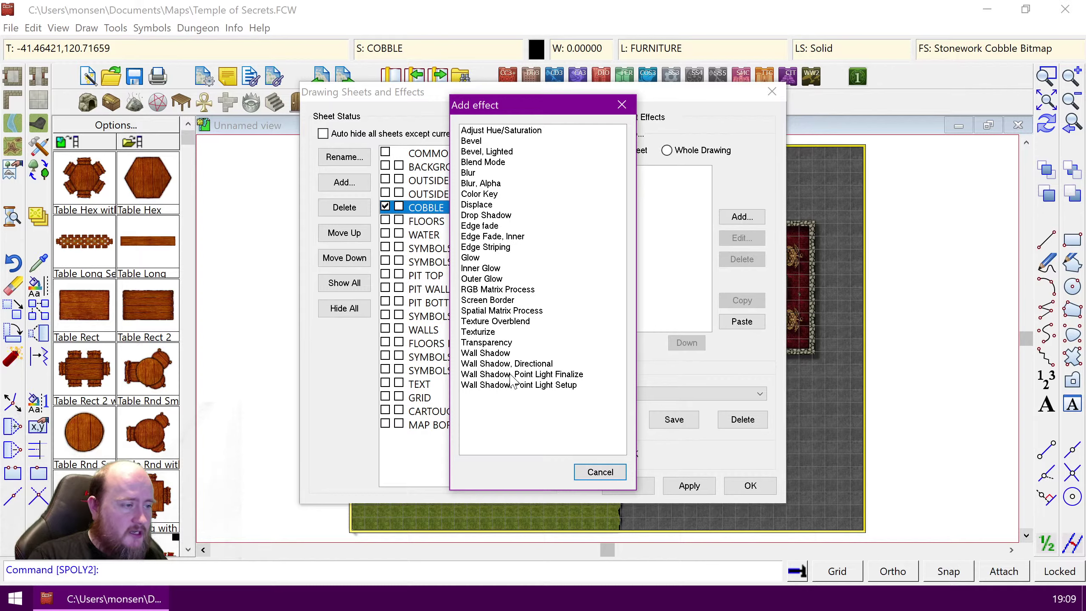
pyautogui.doubleClick(498, 237)
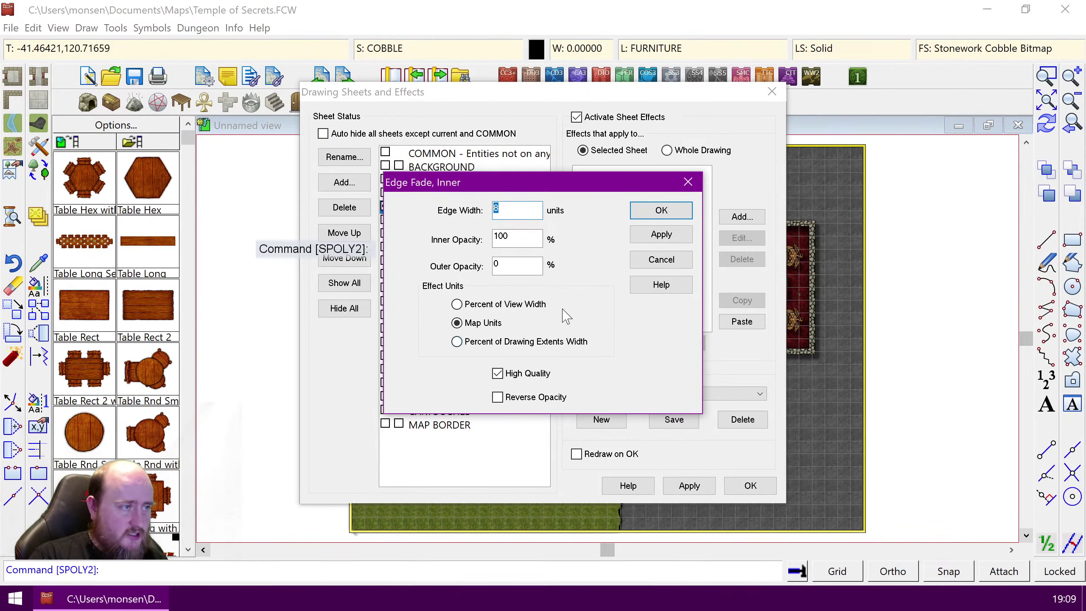
pyautogui.write('5')
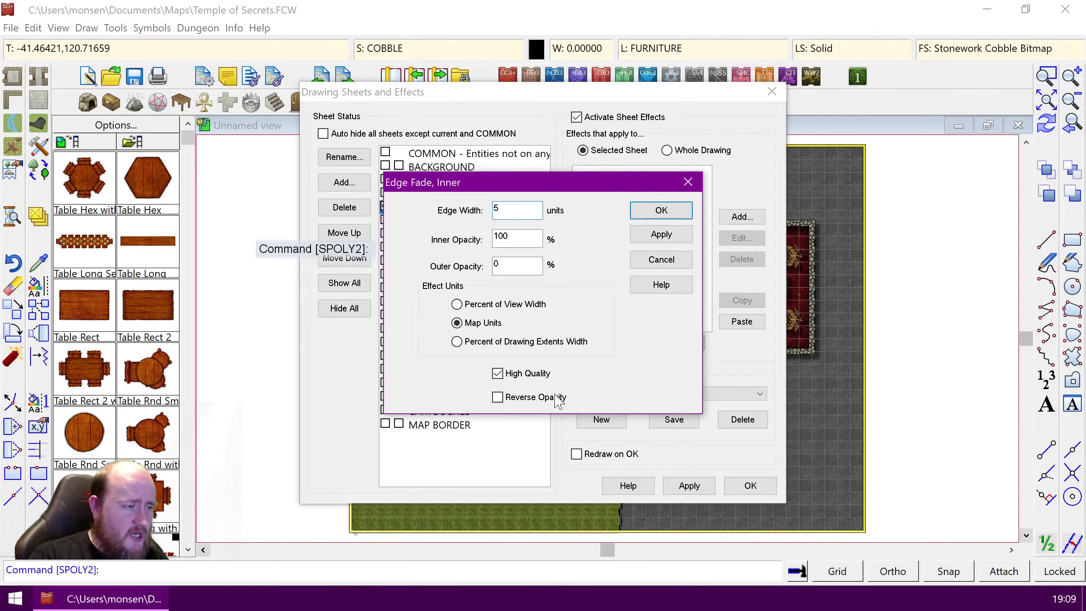
pyautogui.click(661, 210)
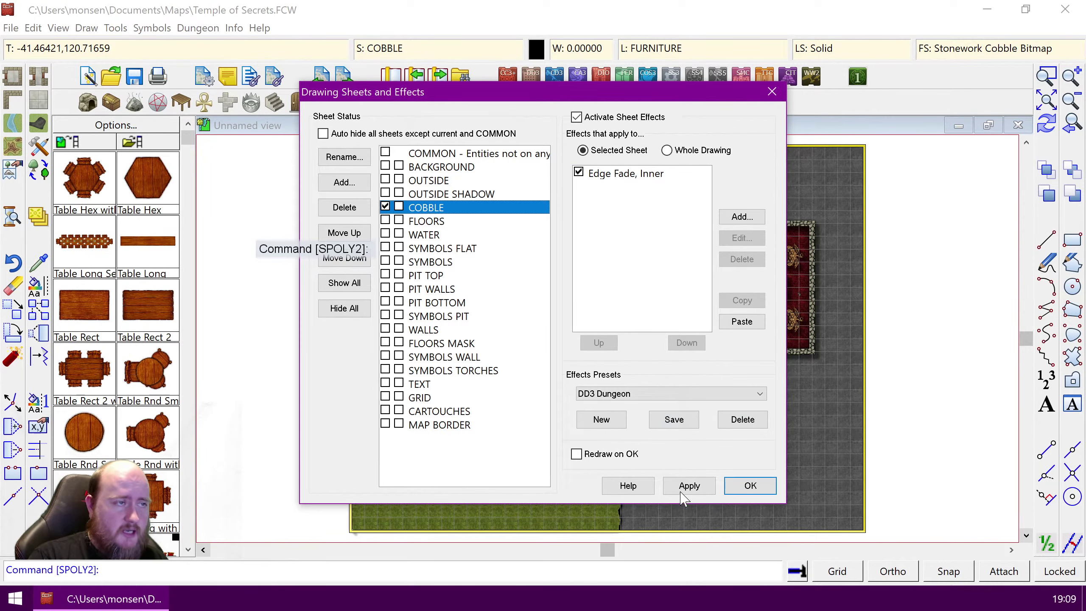
pyautogui.click(751, 485)
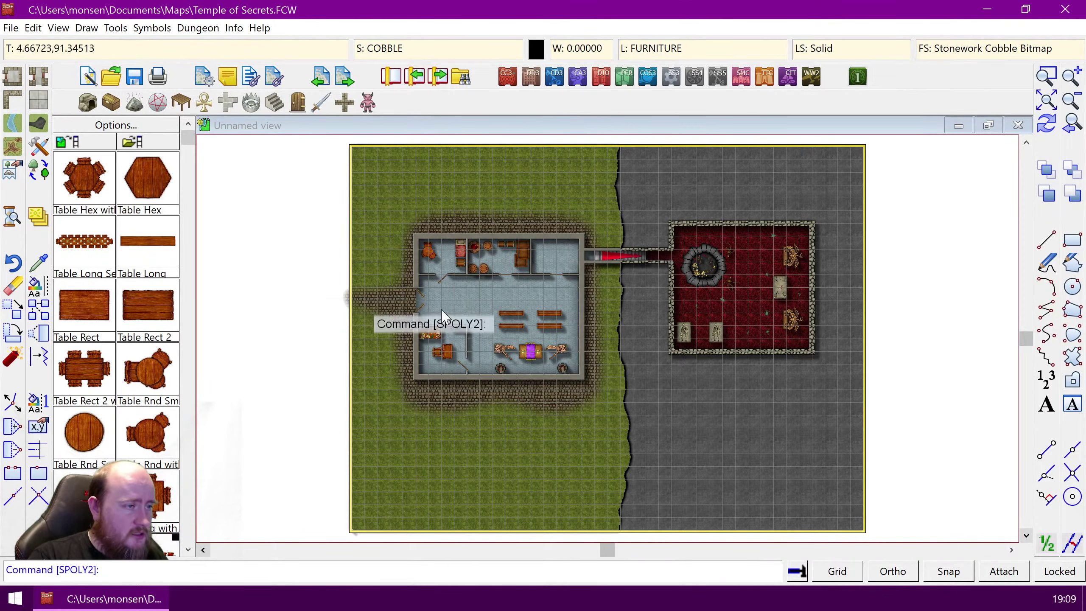
# Step: Place two orange animal statues from the temple and statues catalog on the grass, one on each side of the cobble path to the entrance
pyautogui.click(1046, 74)
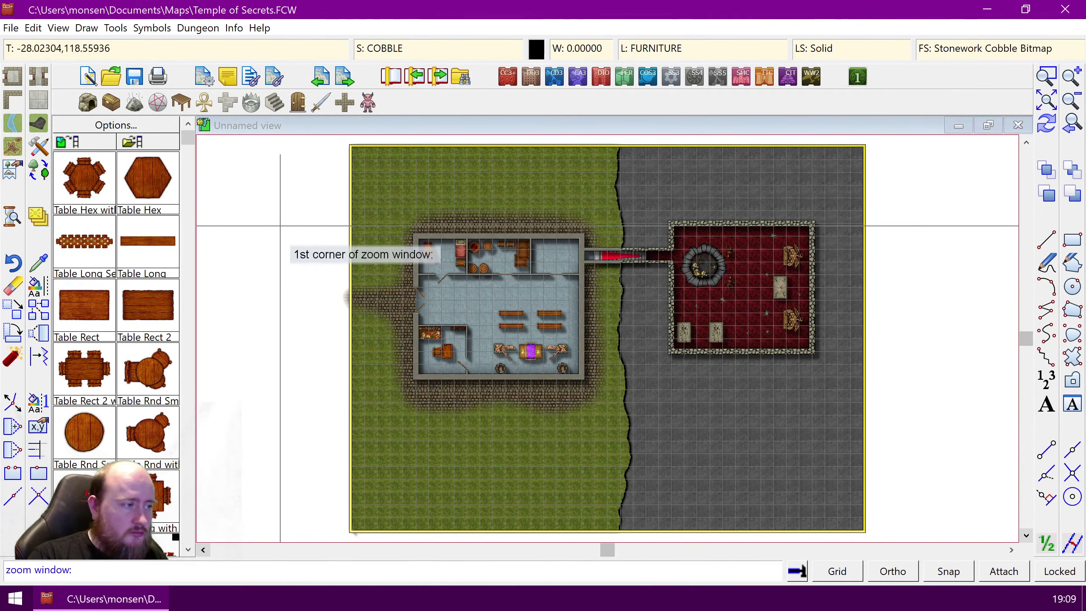
pyautogui.click(308, 184)
pyautogui.click(472, 405)
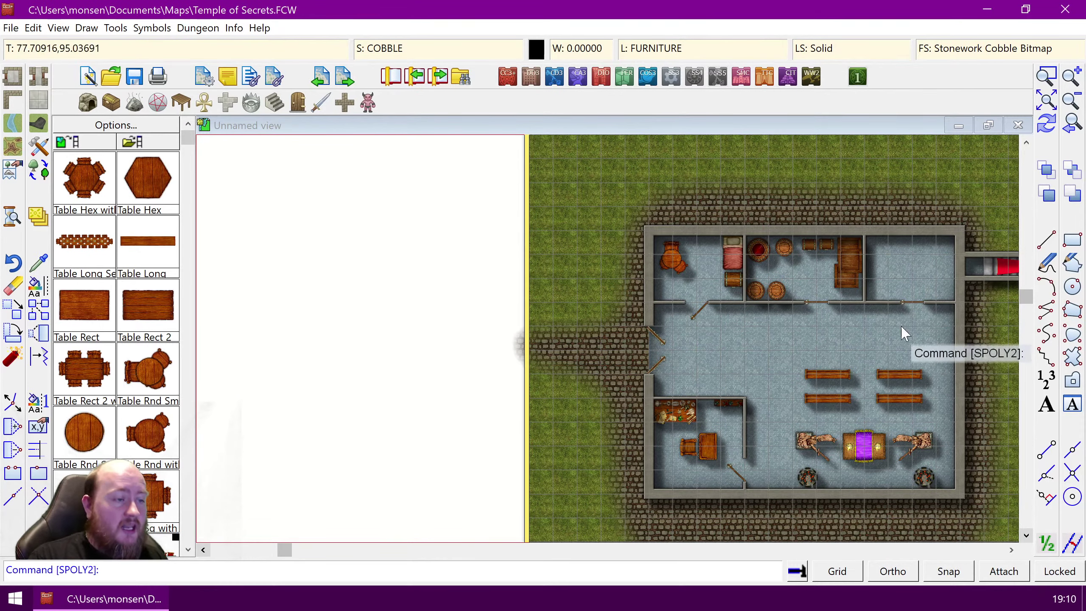
pyautogui.click(1024, 535)
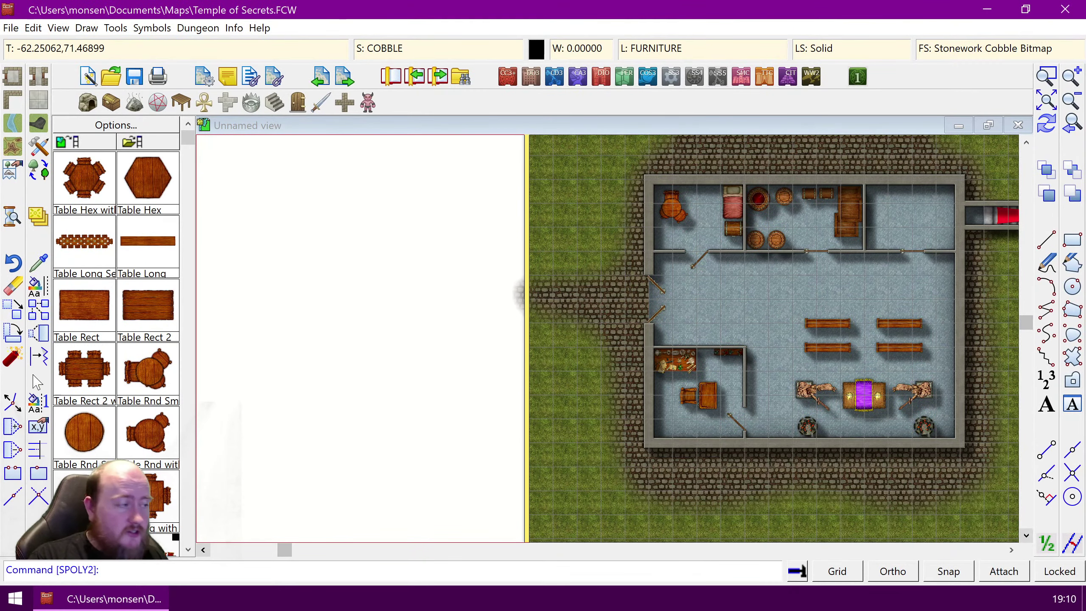
pyautogui.click(204, 104)
pyautogui.doubleClick(541, 129)
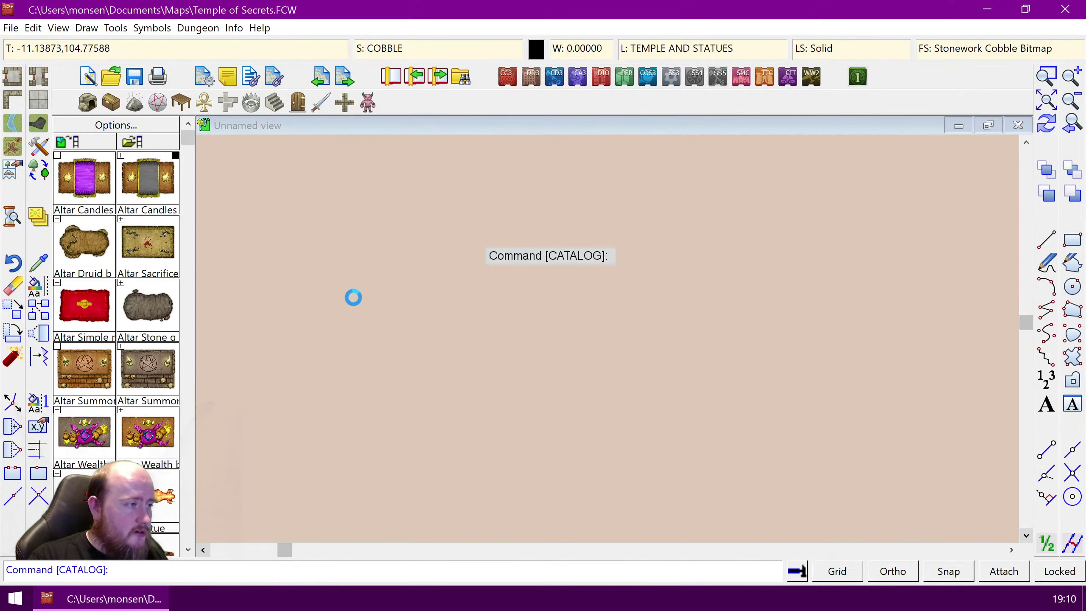
pyautogui.click(161, 516)
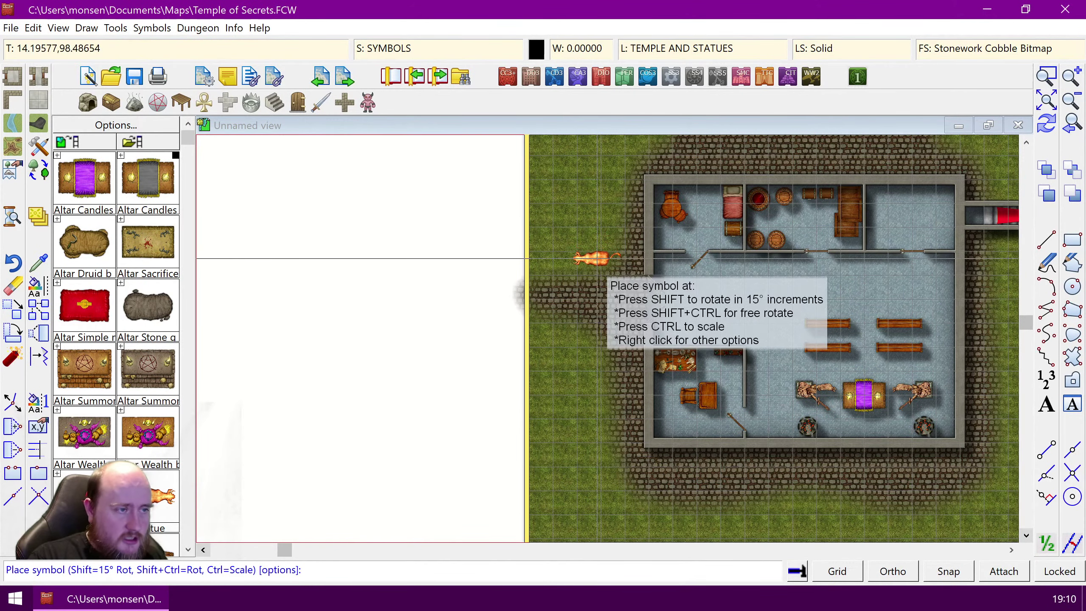
pyautogui.click(597, 258)
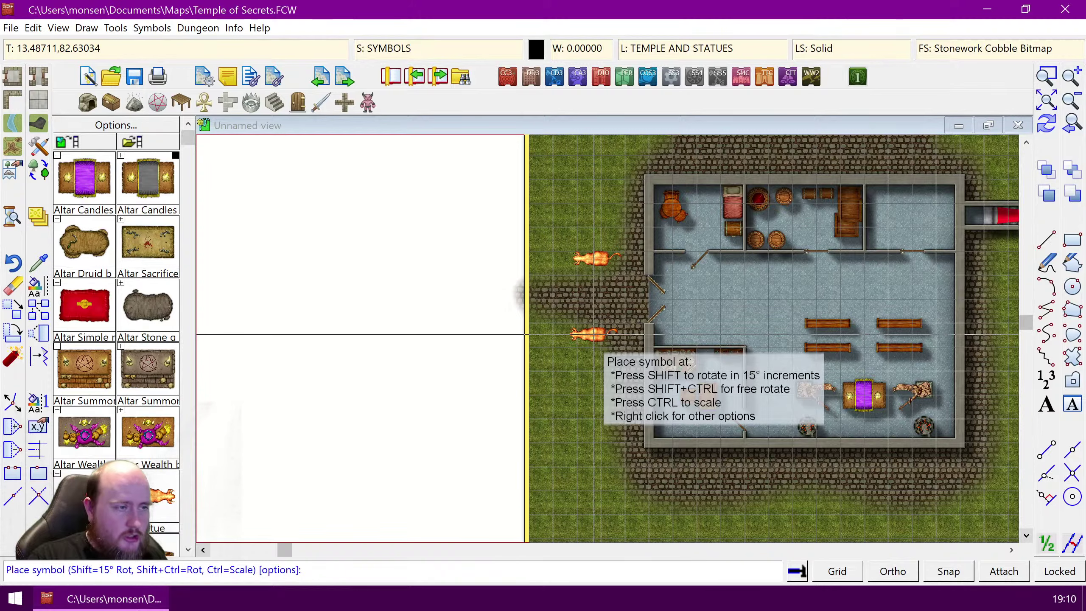
pyautogui.click(595, 334)
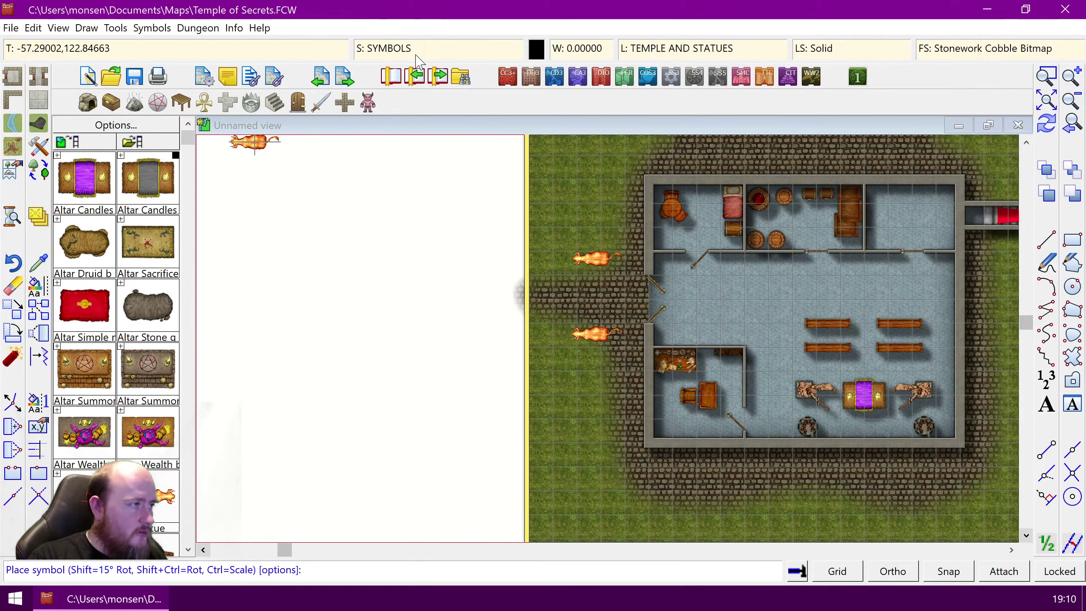
# Step: Load the DD3 Color Skirmish Vegetation catalog and place three trees on the grass north of the temple
pyautogui.click(373, 101)
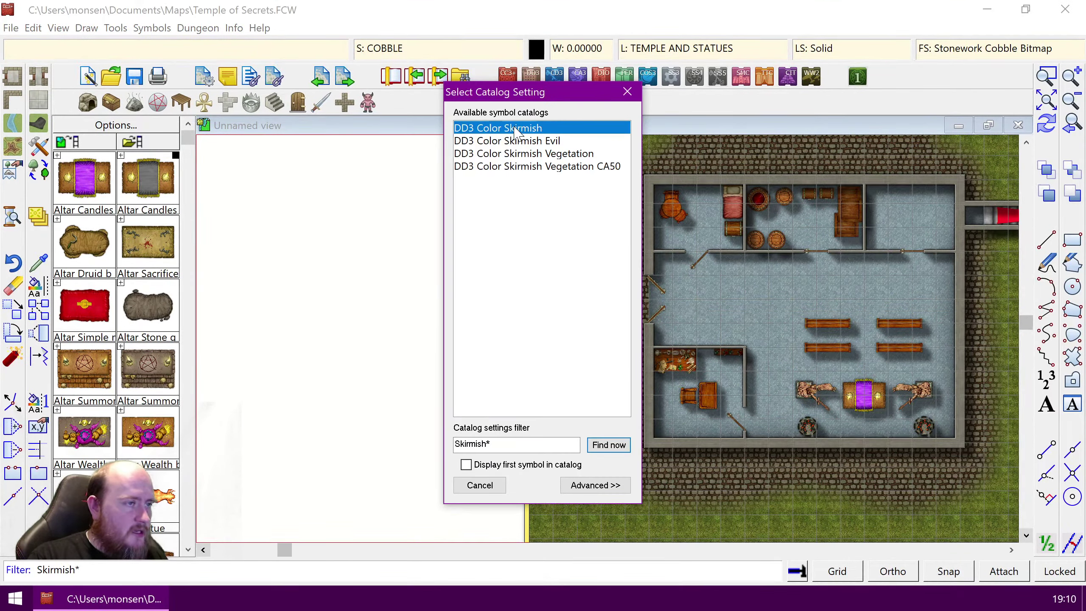
pyautogui.doubleClick(522, 154)
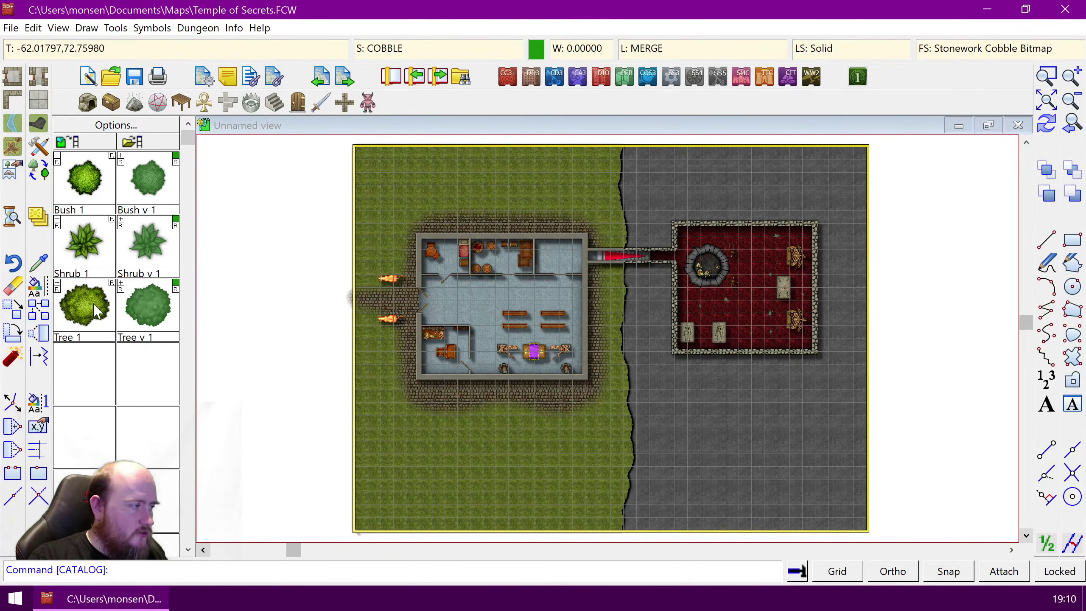
pyautogui.click(145, 295)
pyautogui.click(393, 186)
pyautogui.click(478, 169)
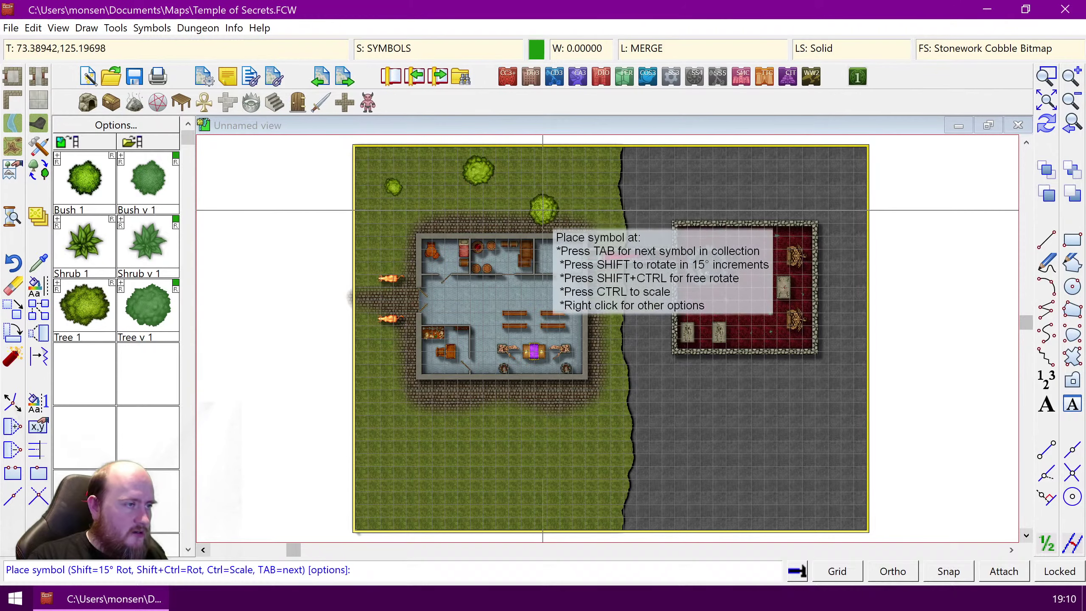
pyautogui.click(560, 181)
# Step: Place six more trees in two loose rows on the grass south of the temple
pyautogui.click(584, 424)
pyautogui.click(485, 428)
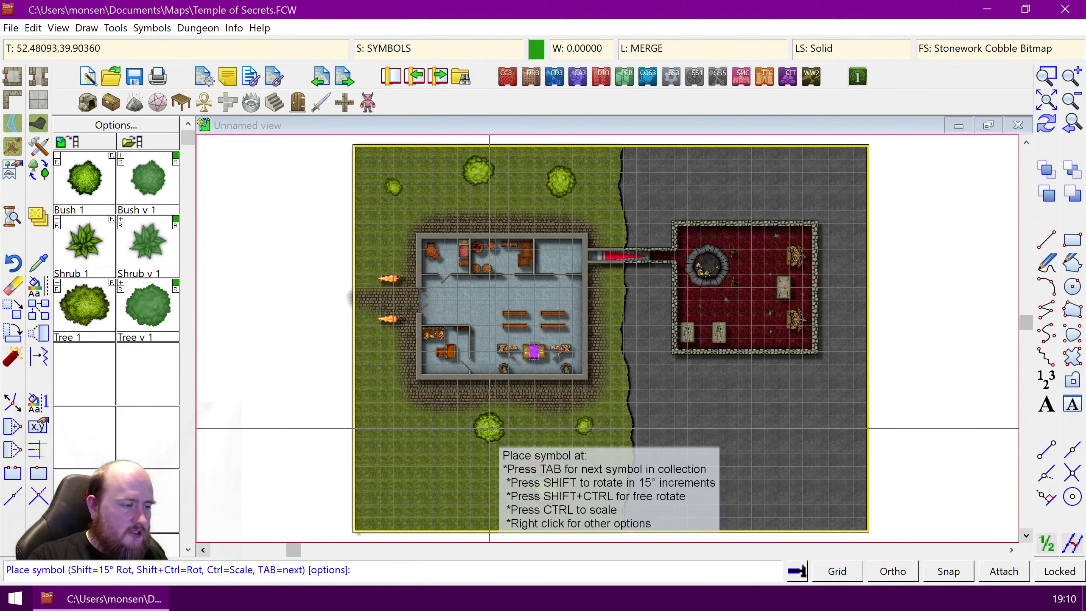
pyautogui.click(384, 426)
pyautogui.click(546, 489)
pyautogui.click(437, 487)
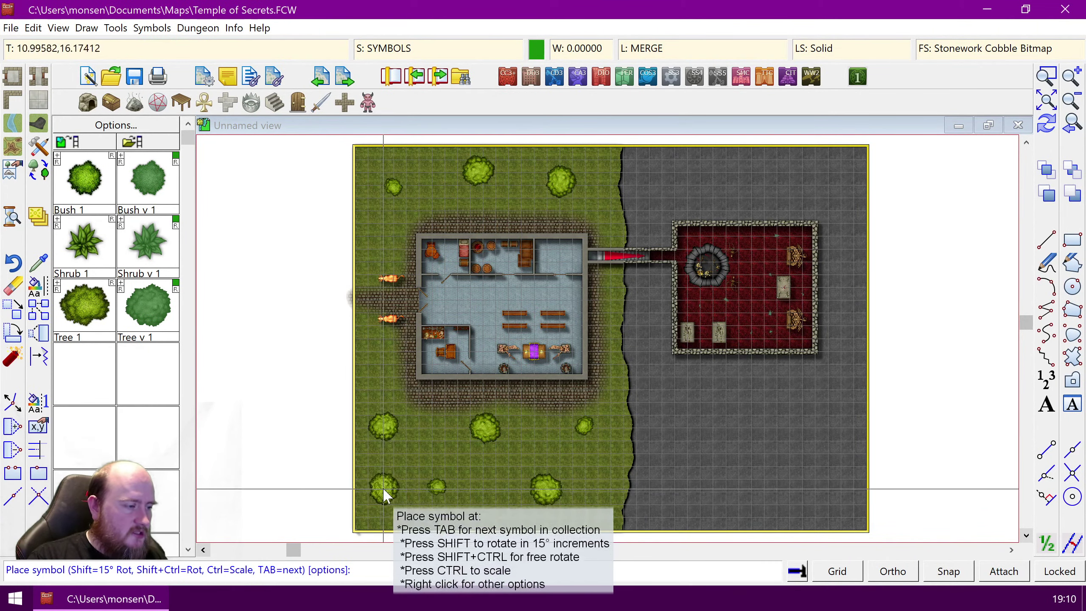
pyautogui.click(384, 488)
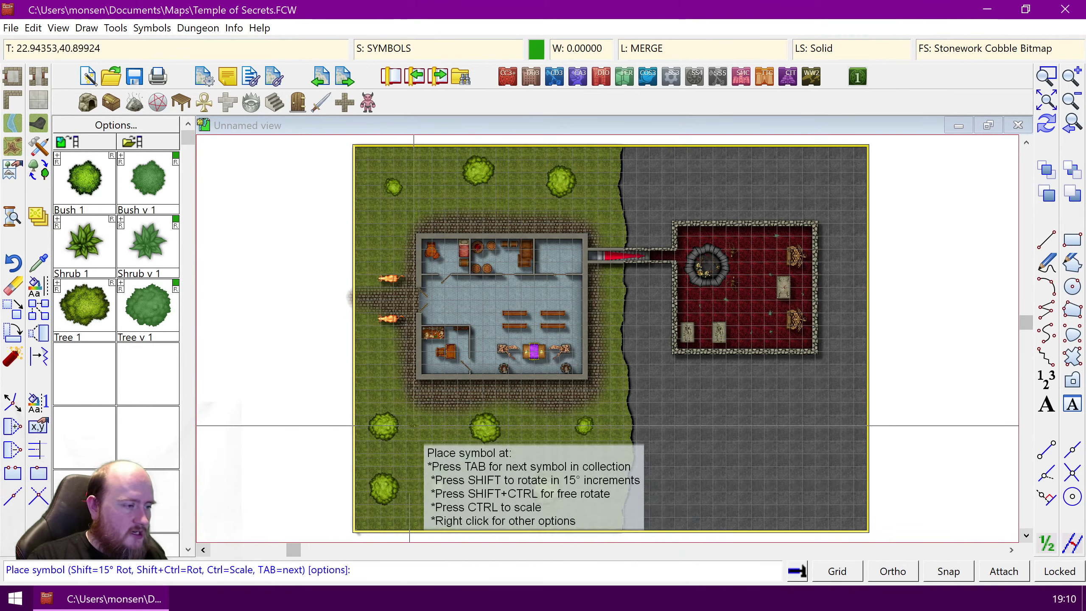
# Step: Scatter small shrubs over the grass among the trees, both south and north of the temple
pyautogui.click(400, 417)
pyautogui.click(413, 426)
pyautogui.click(438, 414)
pyautogui.click(455, 456)
pyautogui.click(487, 486)
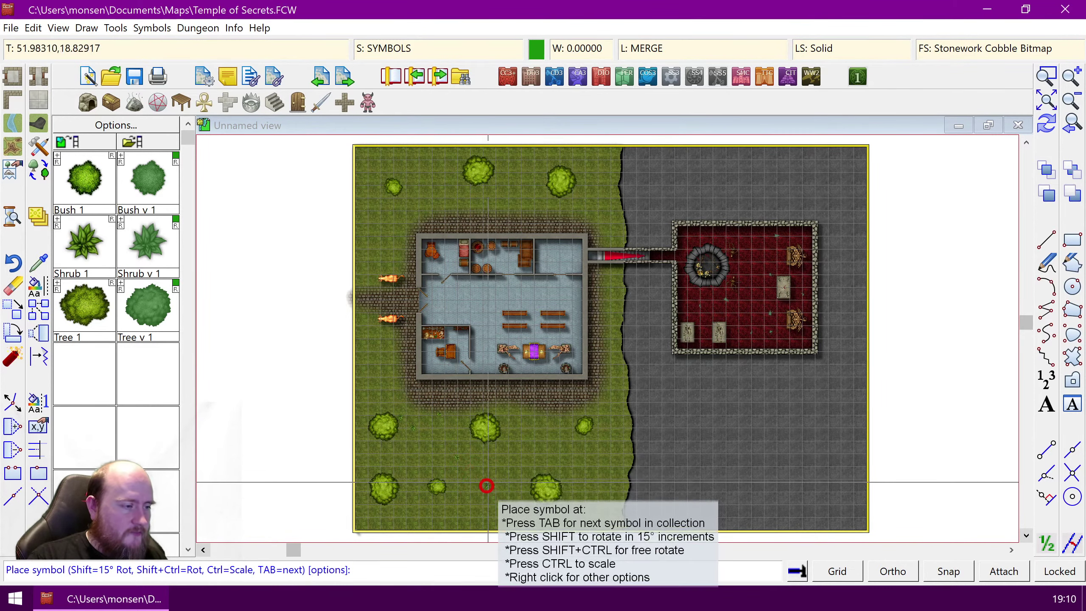
pyautogui.click(526, 419)
pyautogui.click(554, 456)
pyautogui.click(603, 390)
pyautogui.click(588, 199)
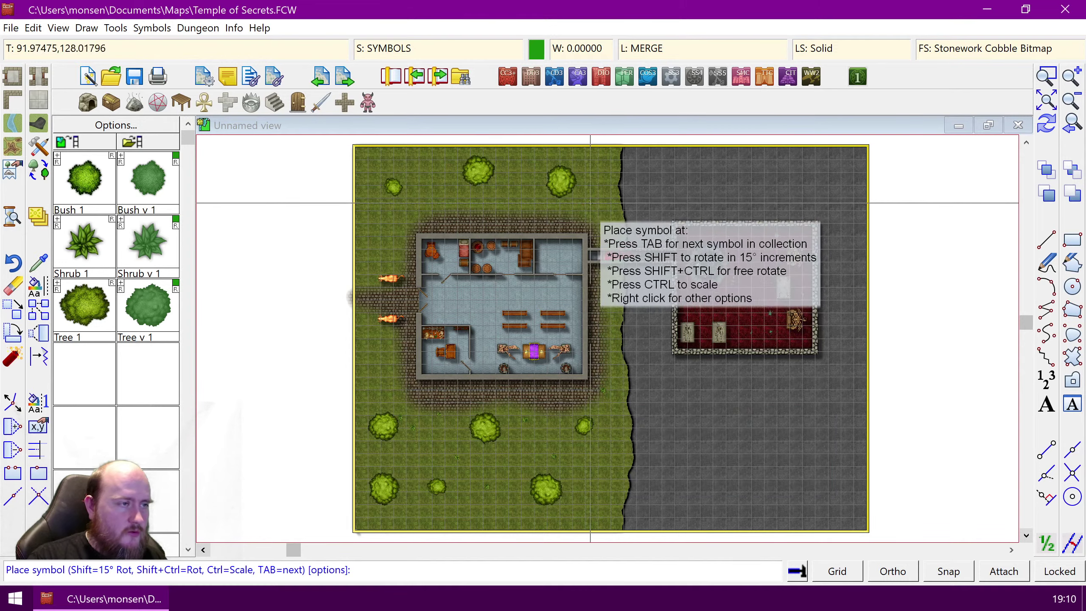
pyautogui.click(496, 194)
pyautogui.click(426, 179)
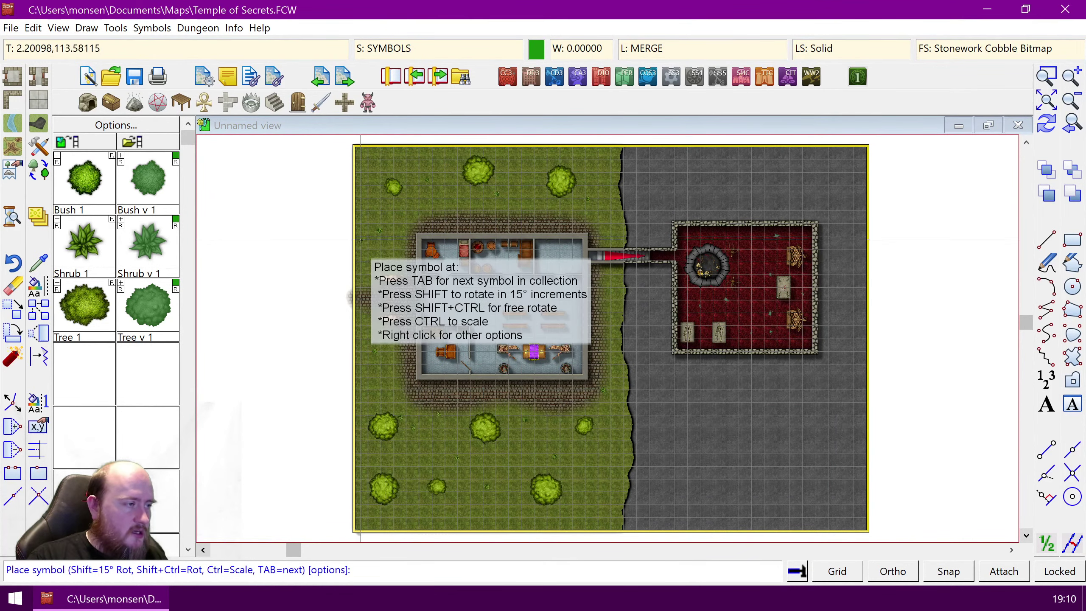
# Step: Place four small grey rocks from the caves catalog on the dark stone north of the underground room
pyautogui.click(88, 102)
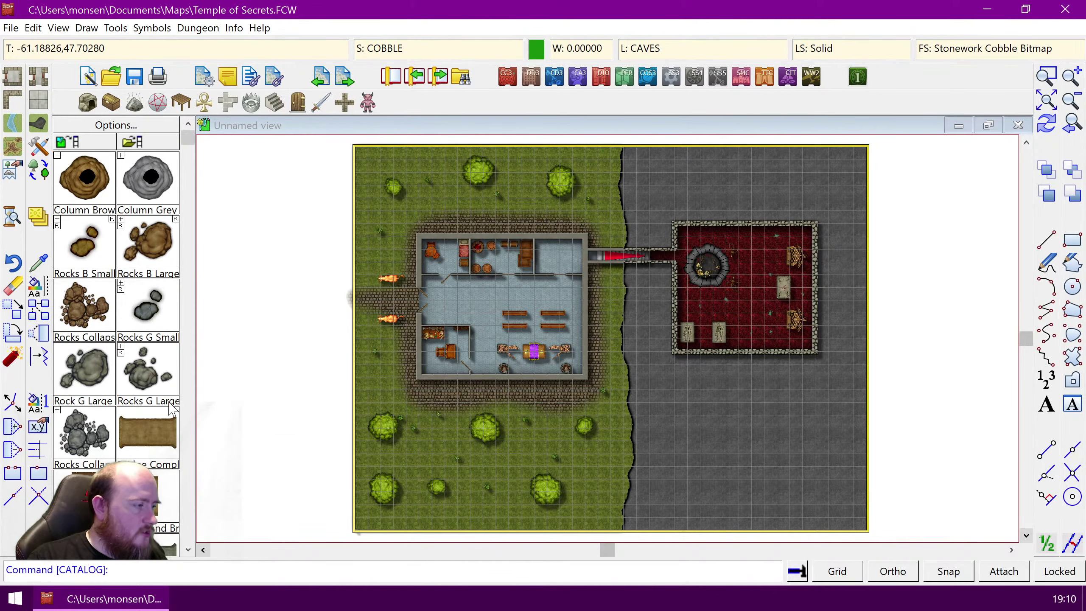
pyautogui.click(123, 314)
pyautogui.click(655, 201)
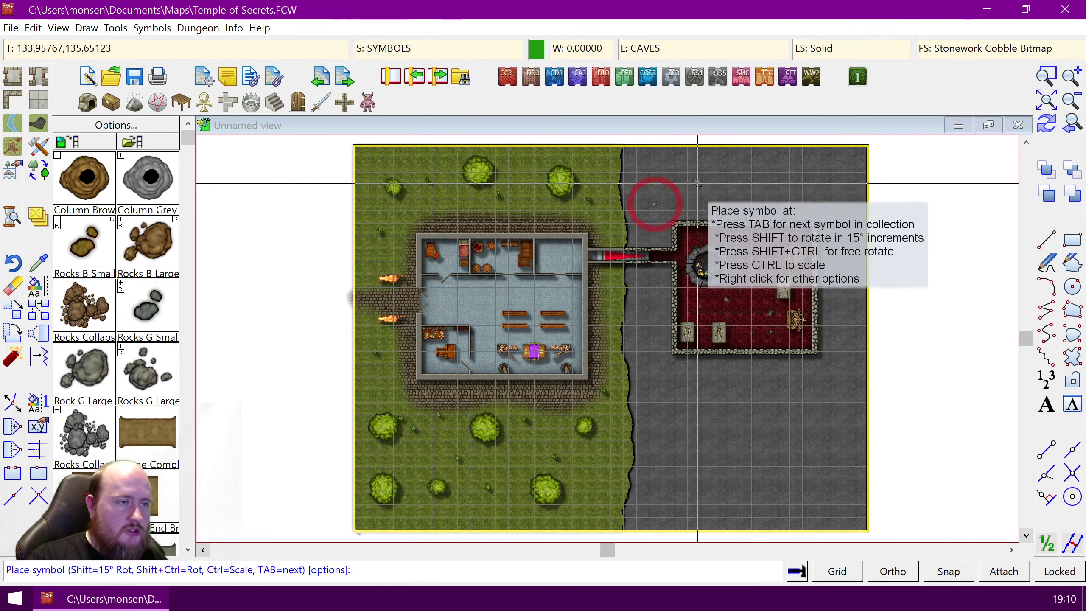
pyautogui.click(704, 175)
pyautogui.click(773, 181)
pyautogui.click(833, 181)
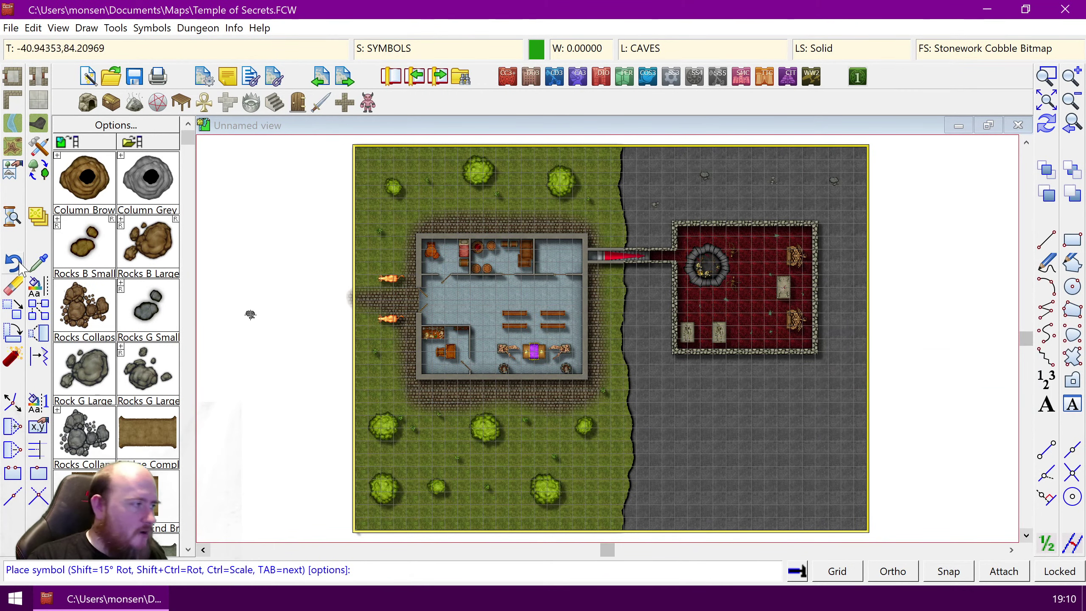
# Step: Erase the grey rocks north of the underground room and redraw the map
pyautogui.click(16, 287)
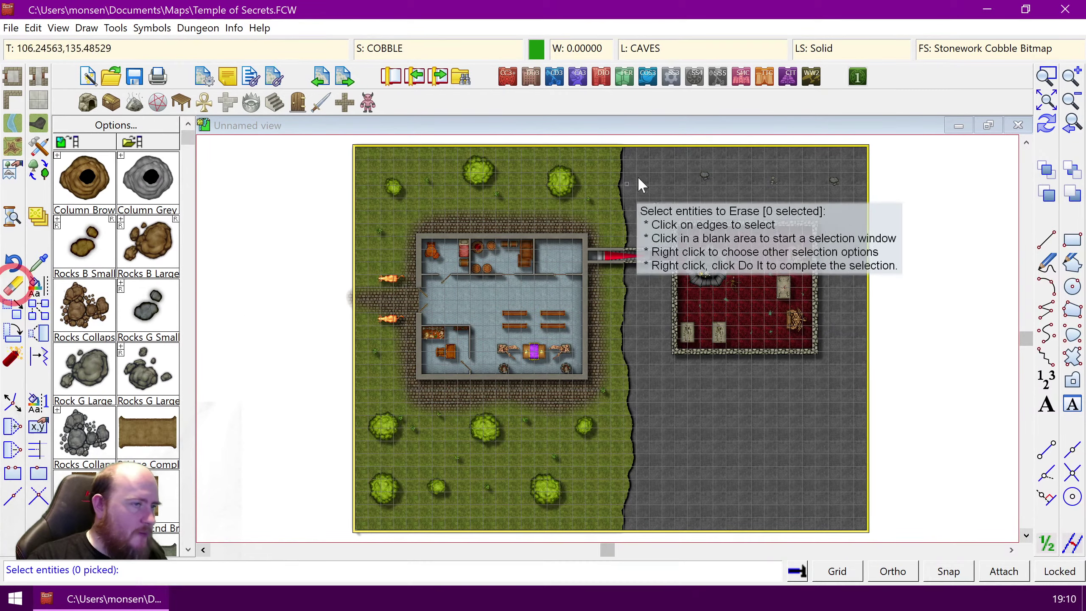
pyautogui.click(654, 202)
pyautogui.click(658, 212)
pyautogui.click(695, 158)
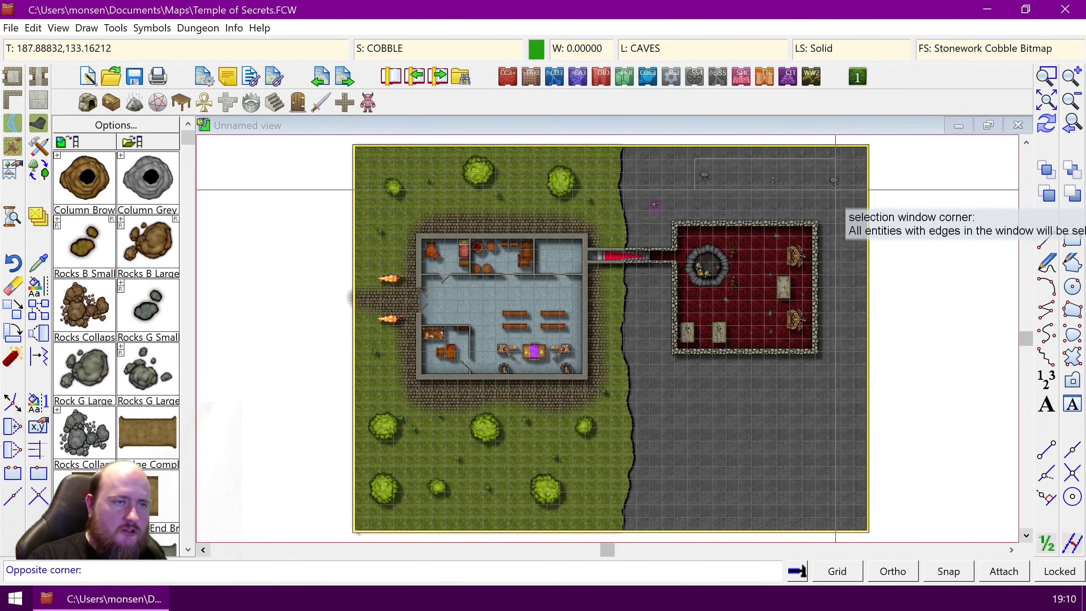
pyautogui.click(840, 199)
pyautogui.rightClick(659, 256)
pyautogui.click(648, 283)
pyautogui.hotkey('ctrl', 'r')
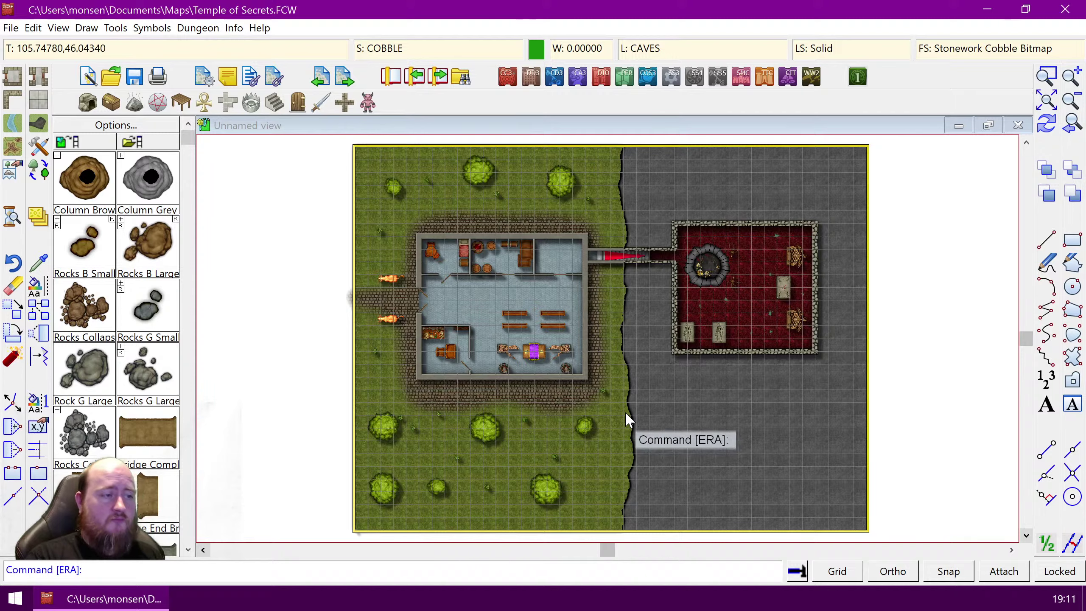
# Step: Load the wall features catalog for the temple's east wall and expand the Door info s collection
pyautogui.click(1046, 77)
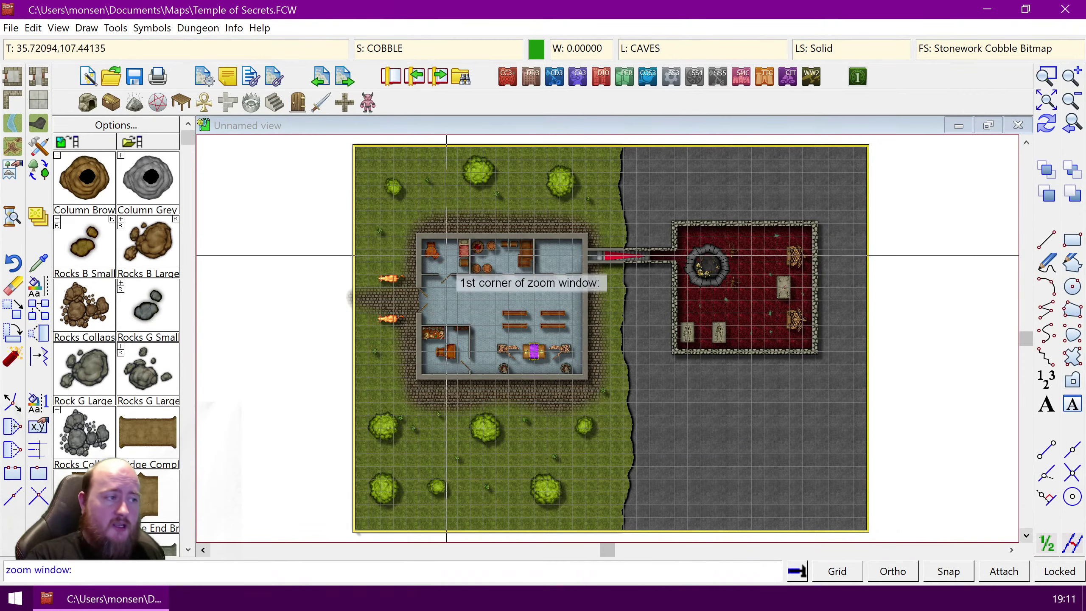
pyautogui.click(408, 231)
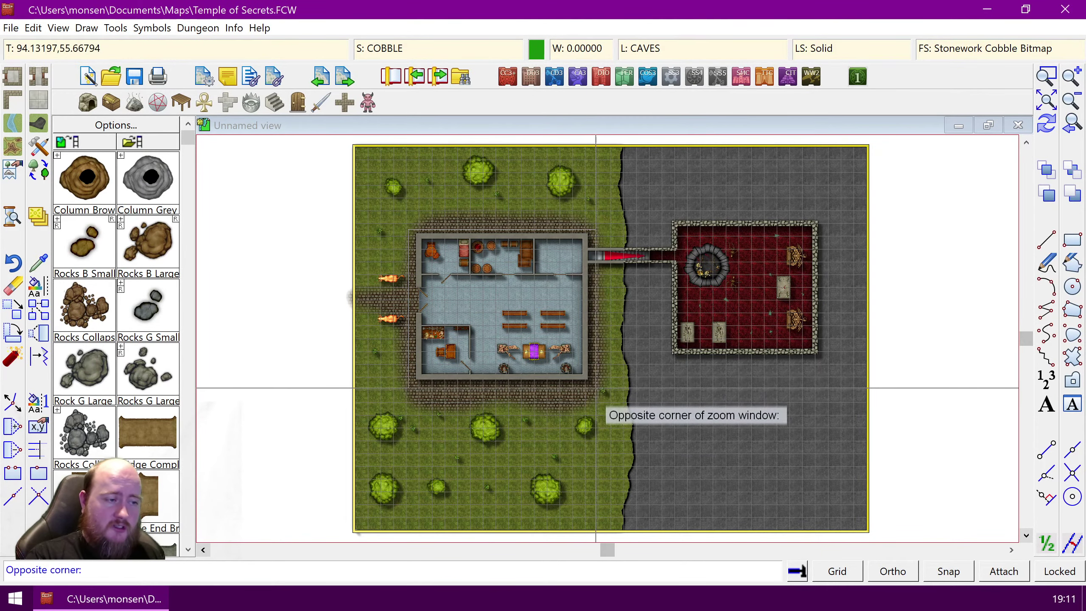
pyautogui.click(594, 387)
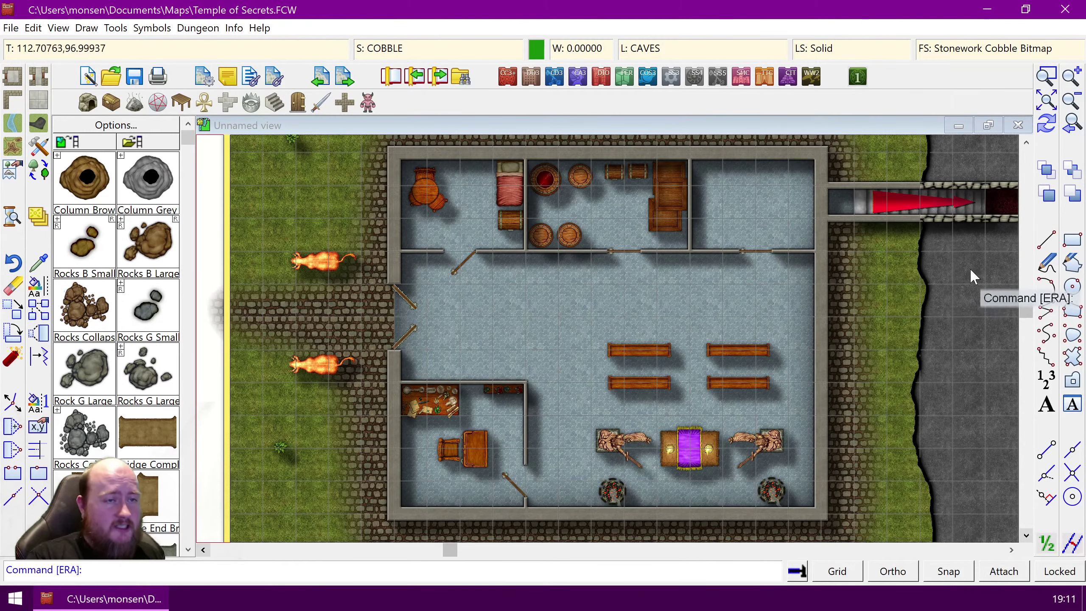
pyautogui.click(1046, 77)
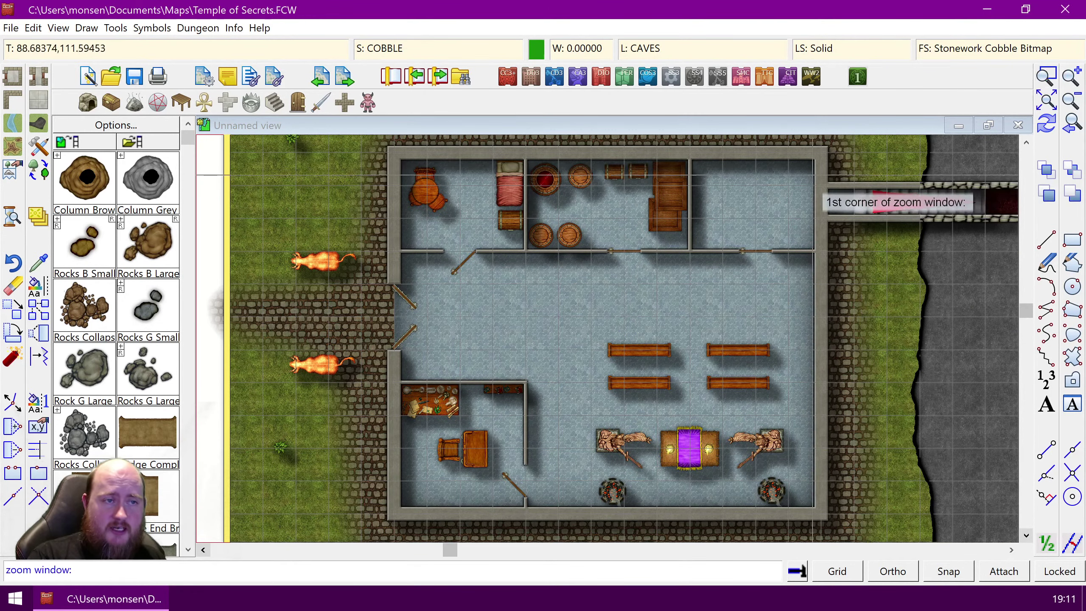
pyautogui.click(805, 240)
pyautogui.click(852, 242)
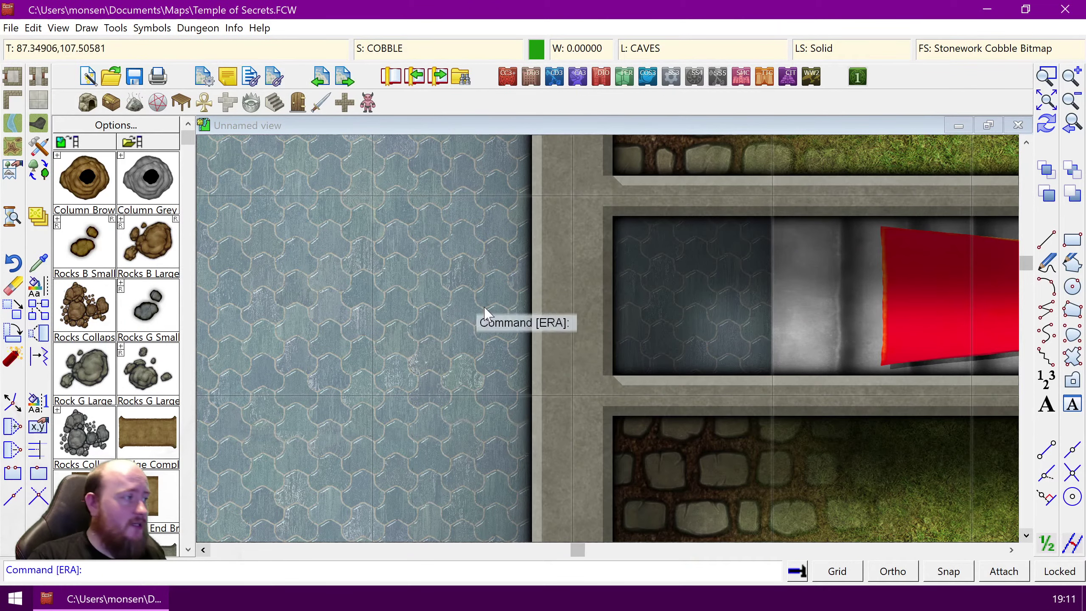
pyautogui.click(297, 108)
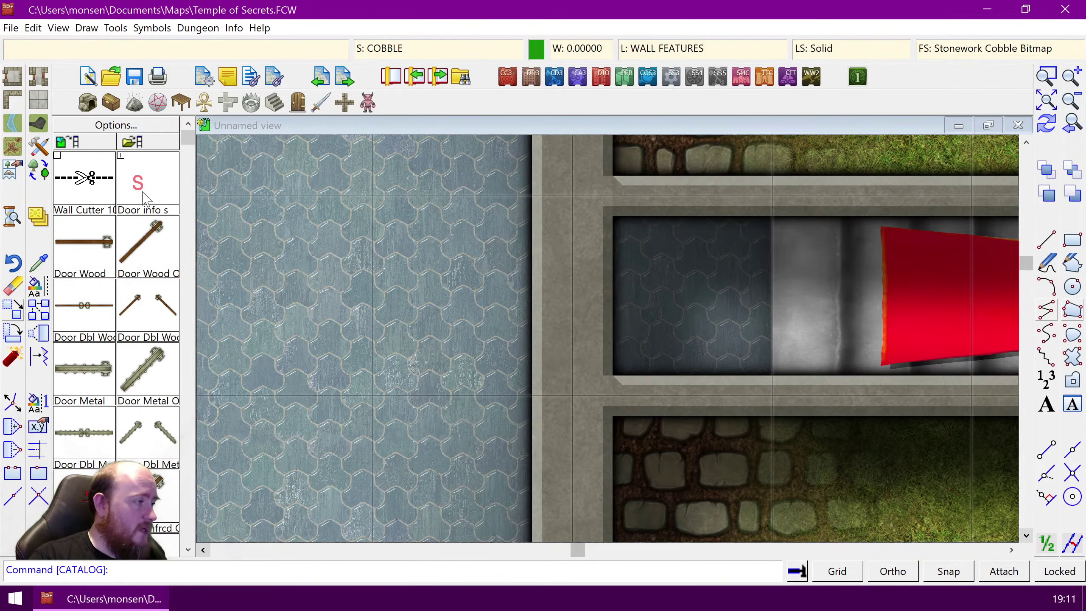
pyautogui.click(121, 157)
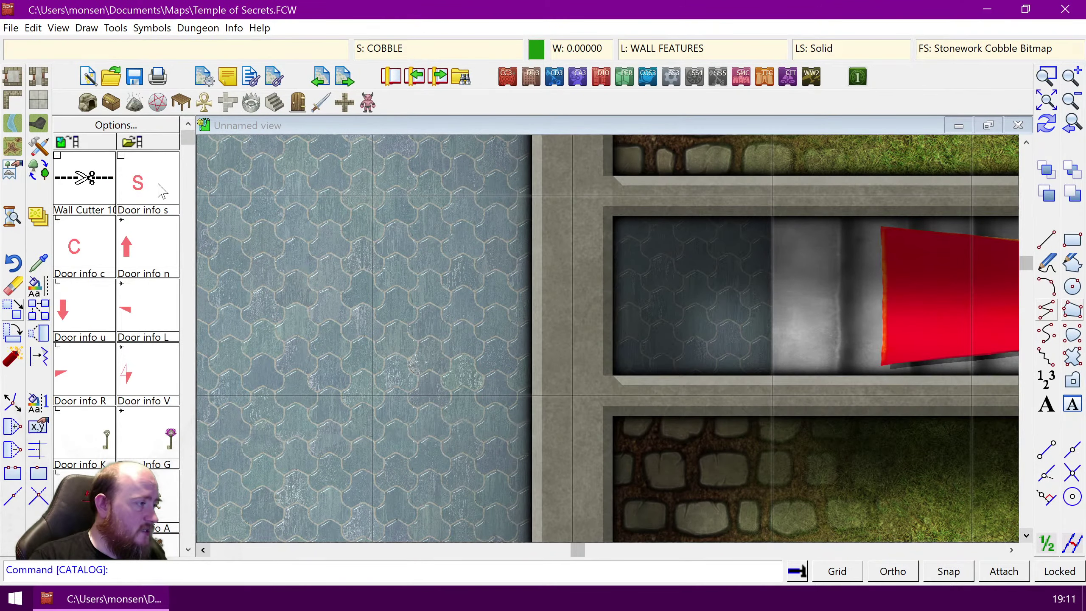
# Step: Place a Door info s symbol, scaled to about 2.95, on the temple's east wall at the passage with the red ramp
pyautogui.click(143, 184)
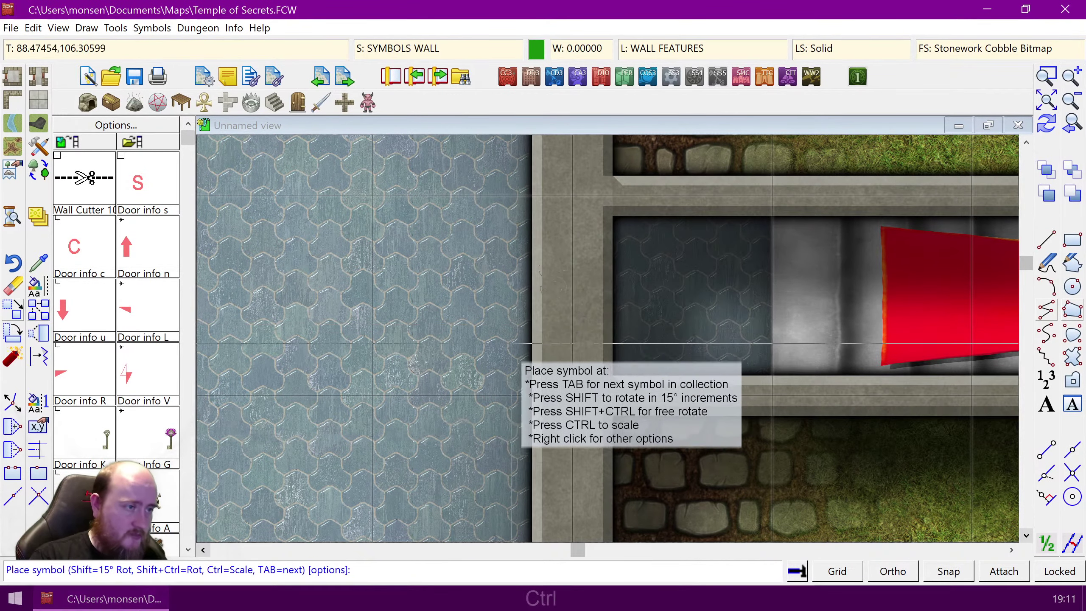
pyautogui.press('ctrl')
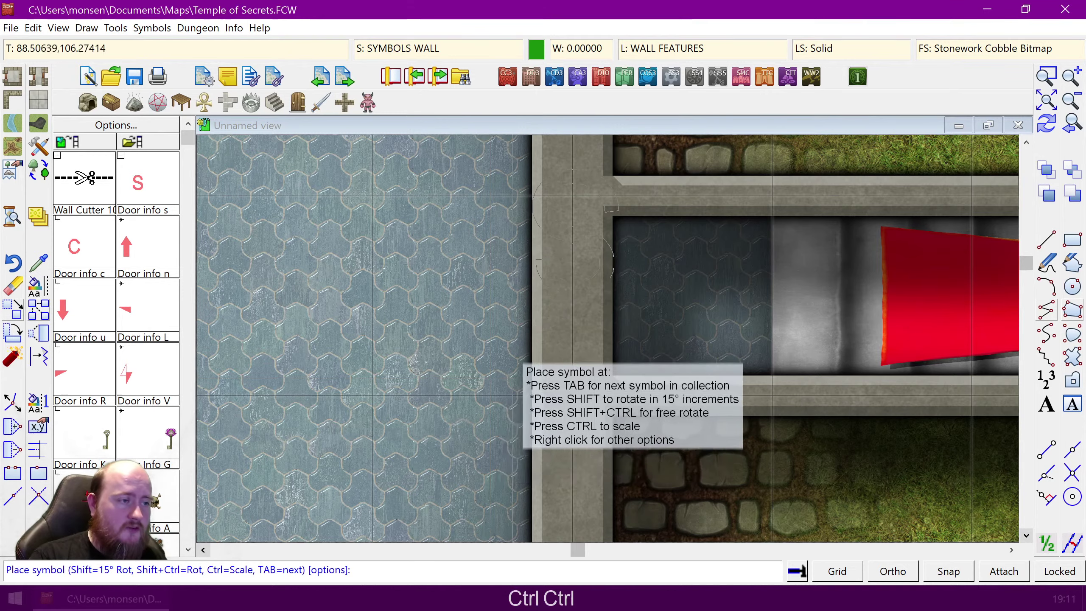
pyautogui.press('ctrl')
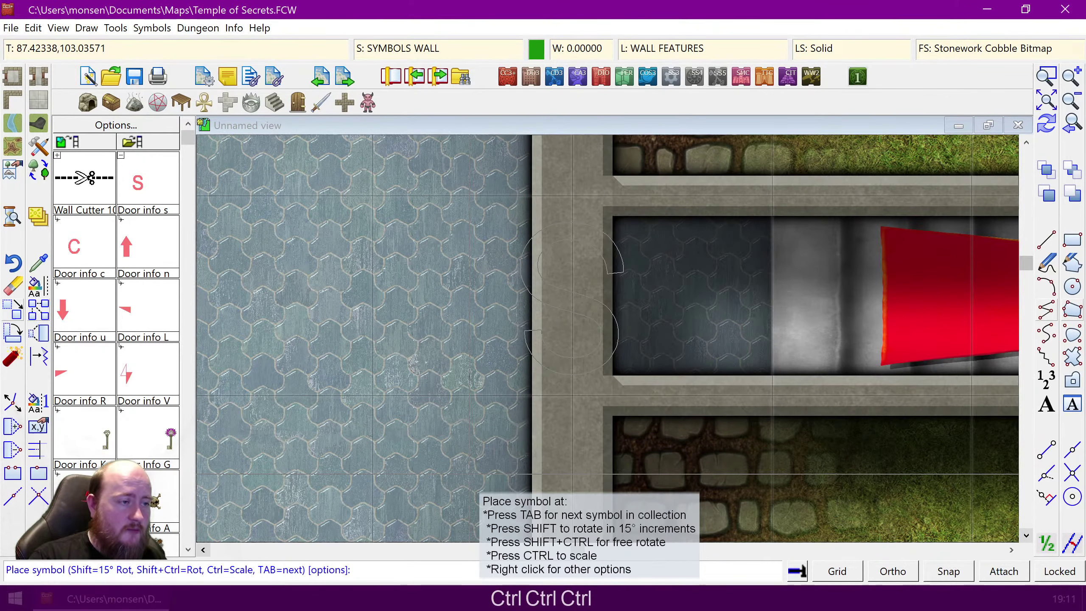
pyautogui.rightClick(467, 473)
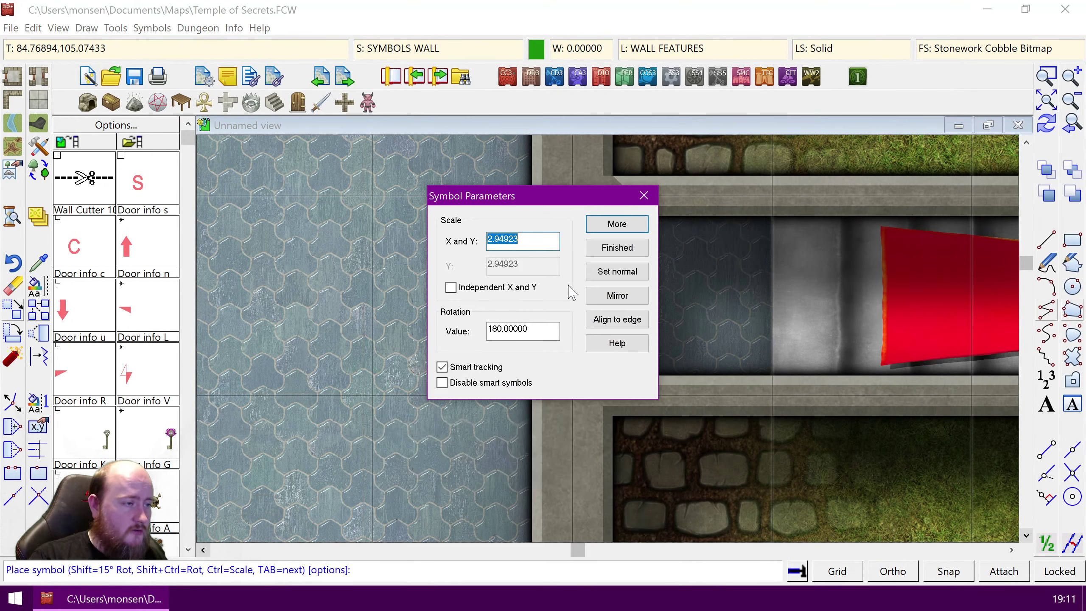
pyautogui.click(617, 247)
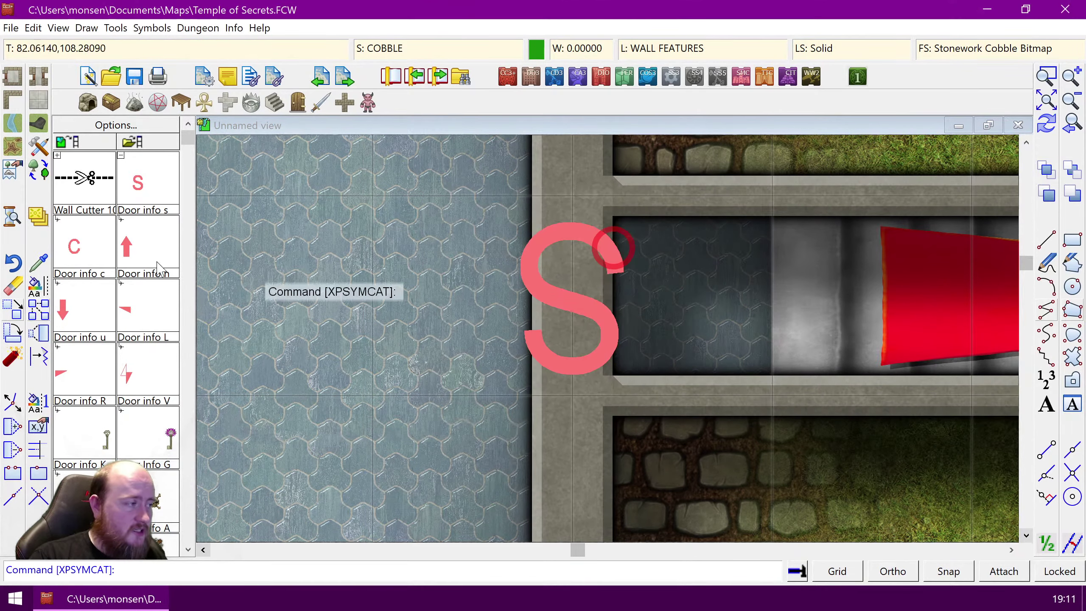
# Step: Erase the oversized S symbol from the temple's east wall
pyautogui.click(13, 286)
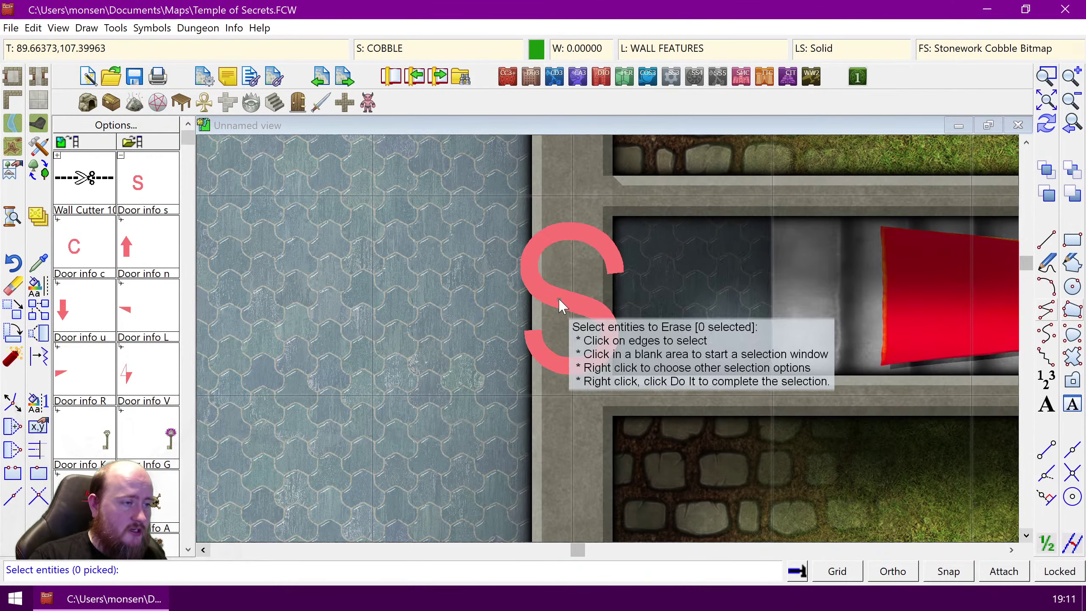
pyautogui.click(567, 228)
pyautogui.press('Escape')
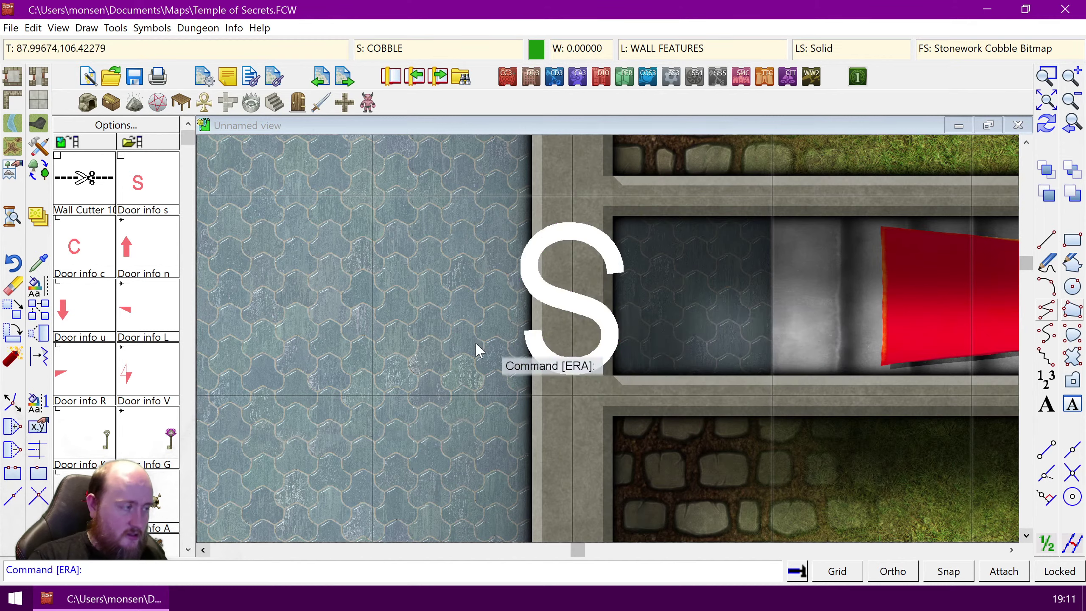
pyautogui.press('d')
# Step: Place an unrotated Door info s symbol, scaled to about 2.56, on the temple's east wall at the passage with the red ramp
pyautogui.rightClick(363, 328)
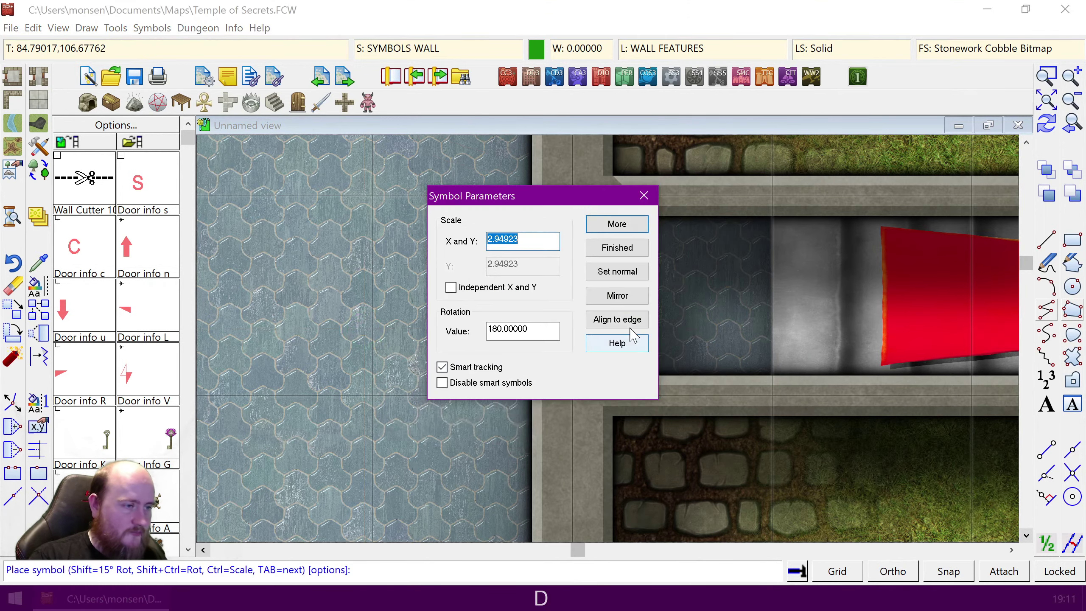
pyautogui.click(616, 271)
pyautogui.click(618, 247)
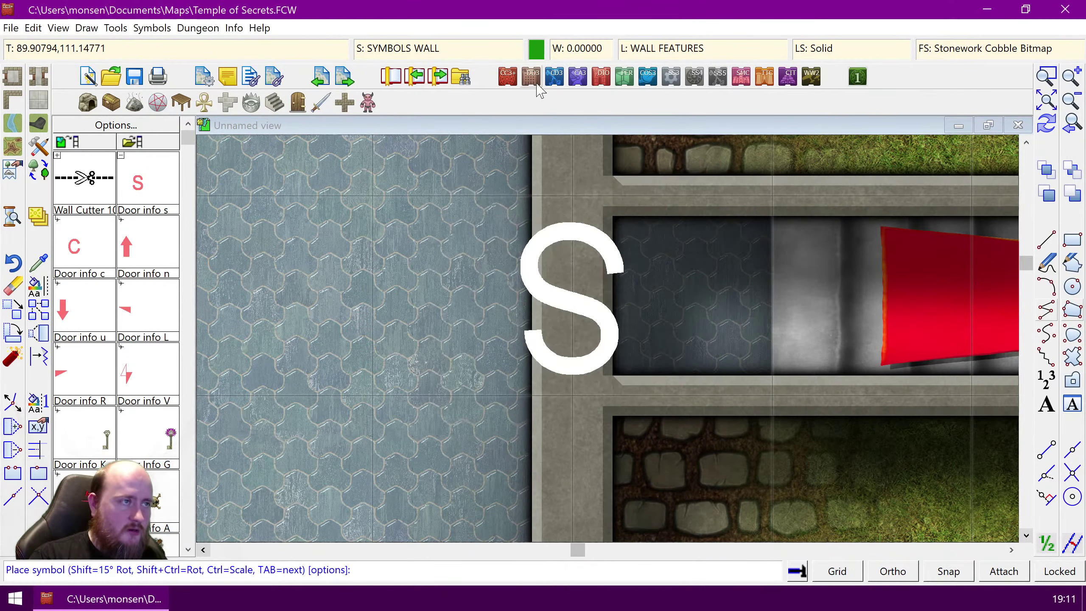
pyautogui.press('ctrl')
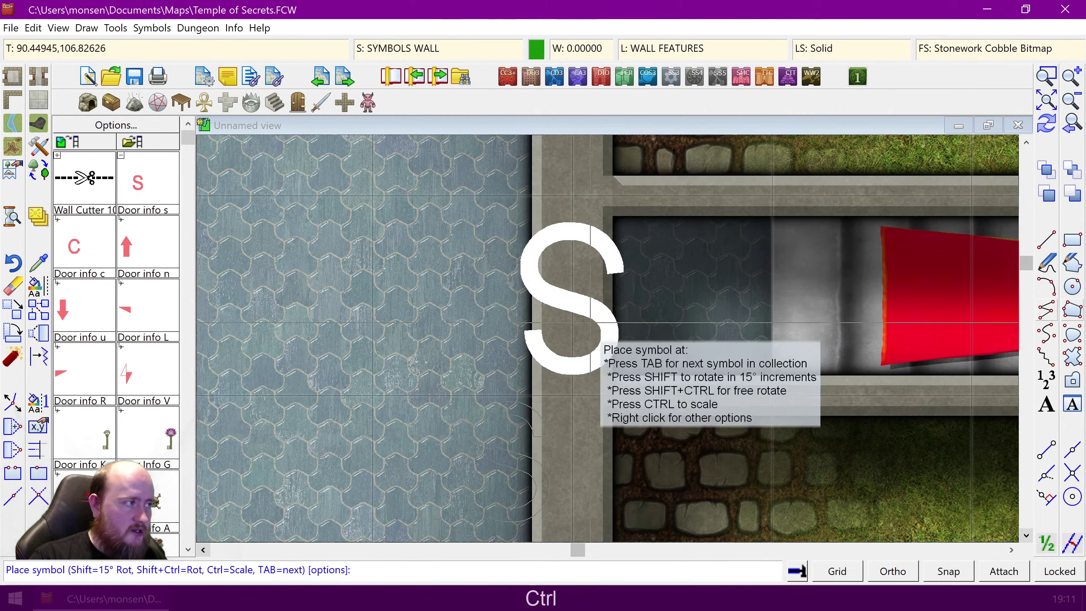
pyautogui.press('ctrl')
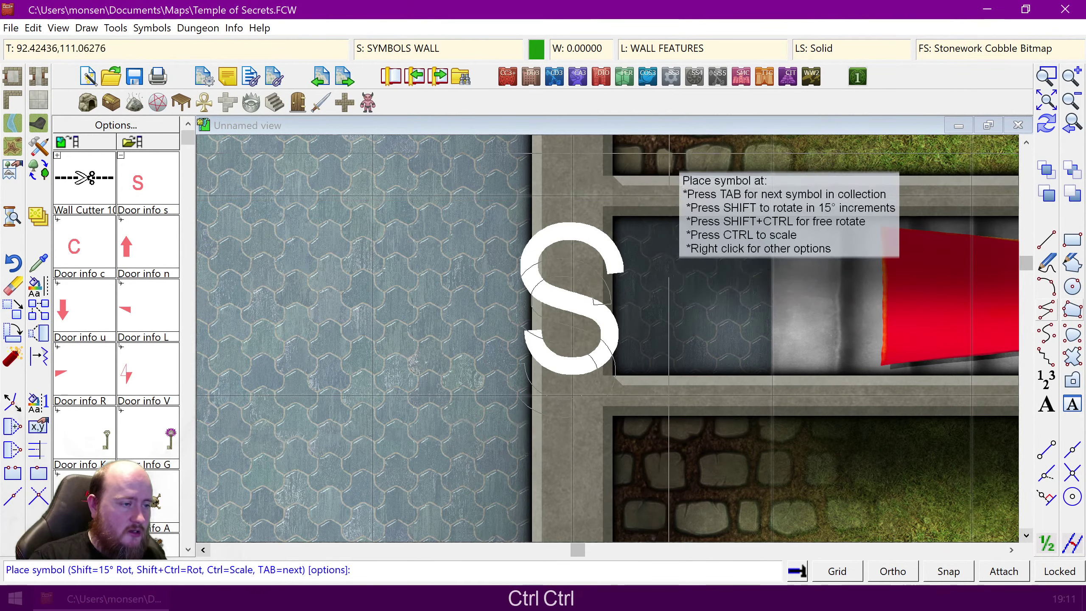
pyautogui.press('ctrl')
pyautogui.press('ctrl')
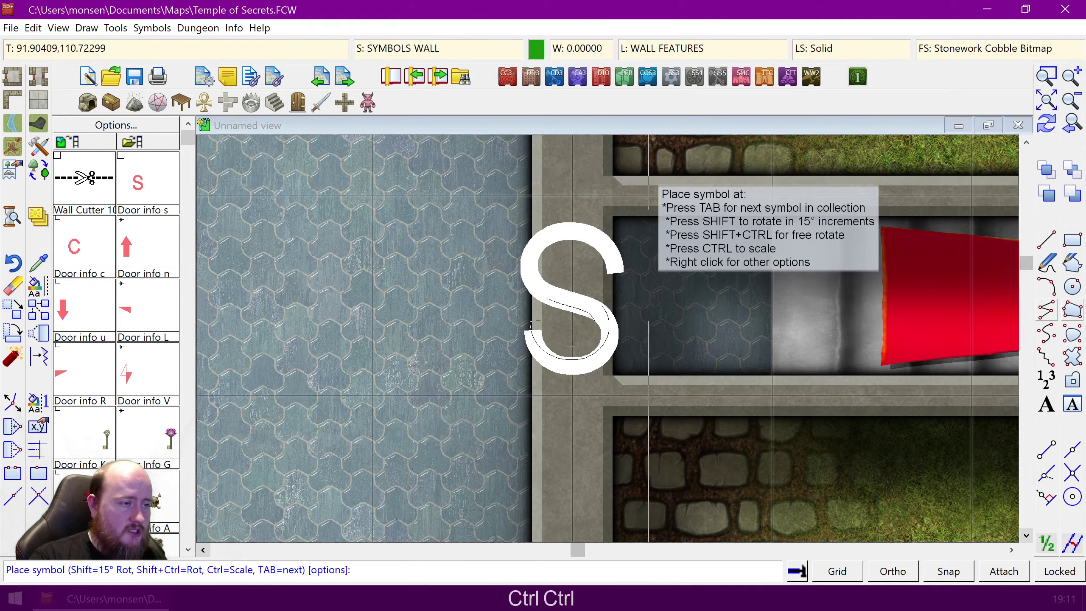
pyautogui.press('ctrl')
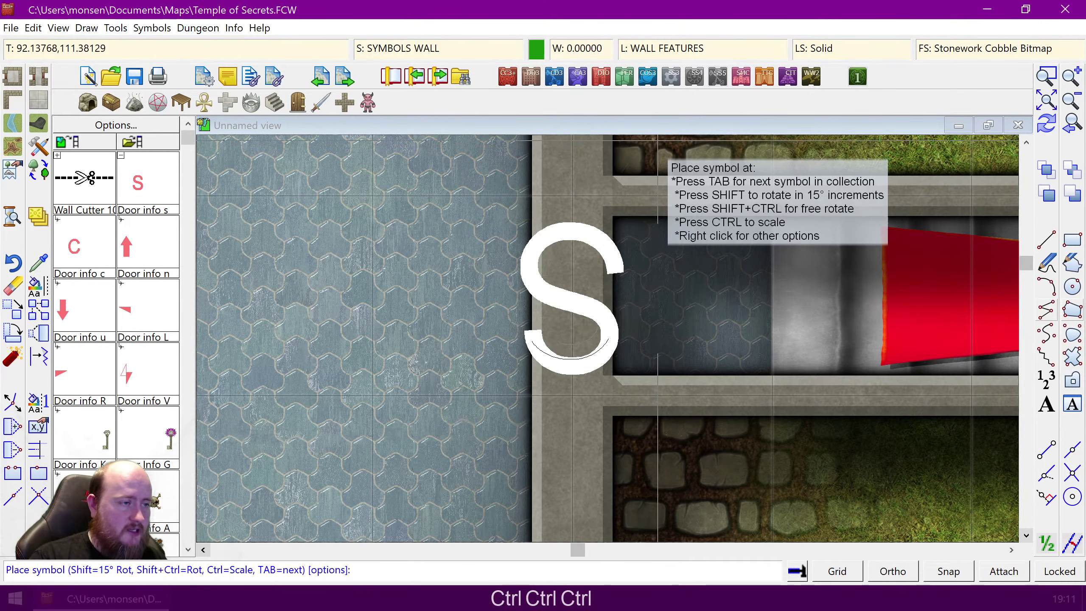
pyautogui.rightClick(440, 243)
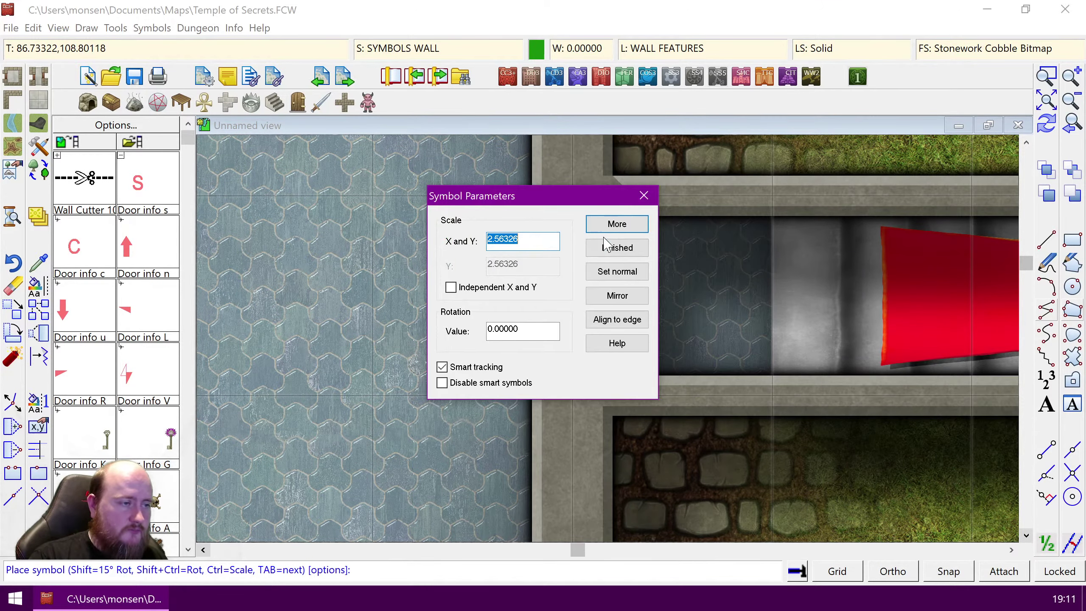
pyautogui.click(615, 247)
pyautogui.hotkey('ctrl', 'r')
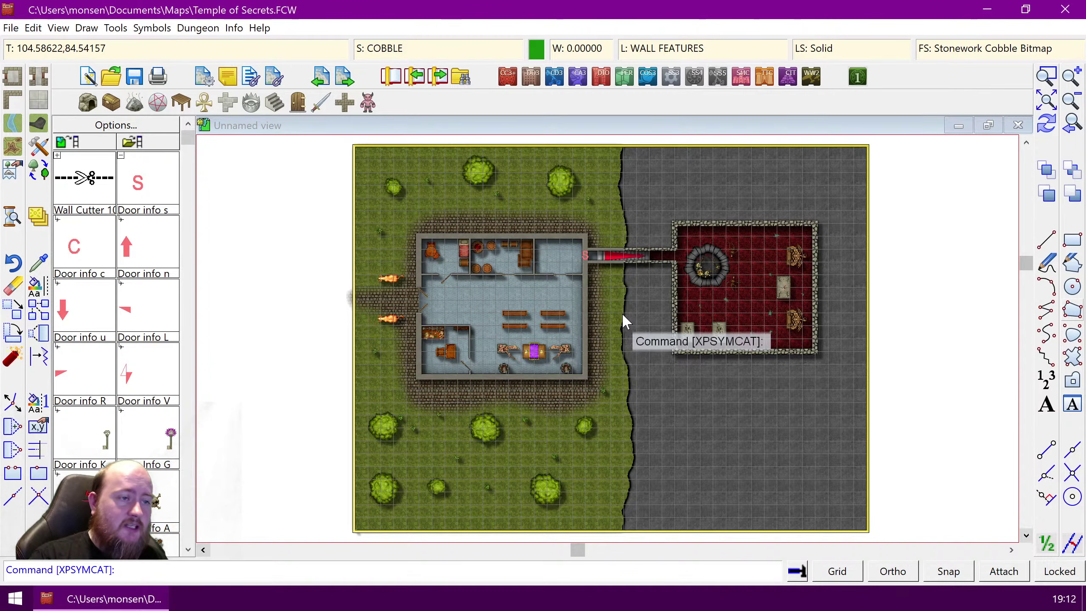
# Step: Add a new layer named DUNGEON to the map
pyautogui.click(840, 53)
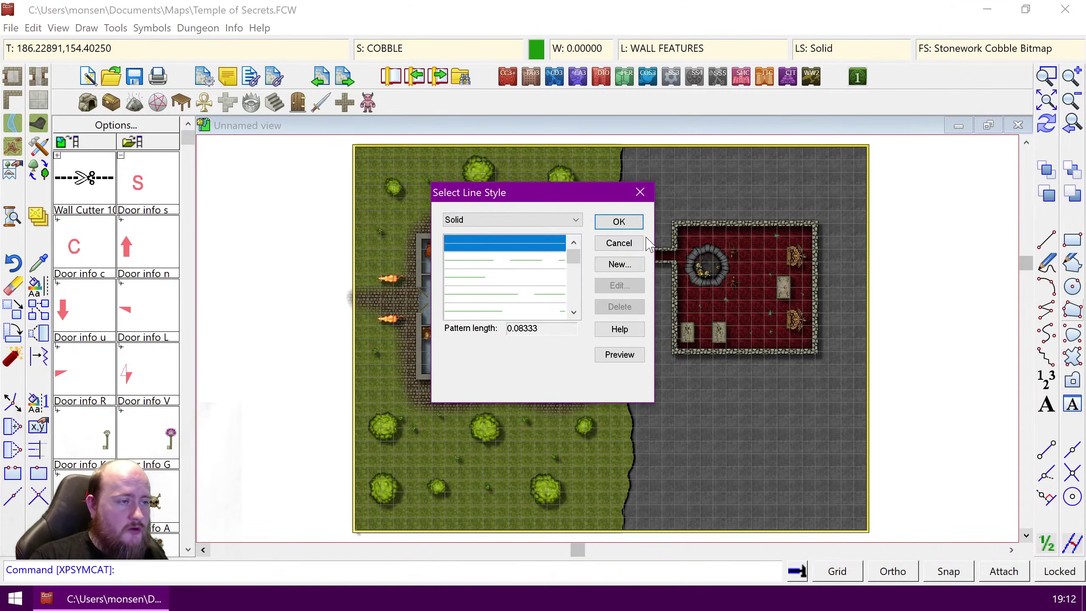
pyautogui.click(640, 193)
pyautogui.click(630, 48)
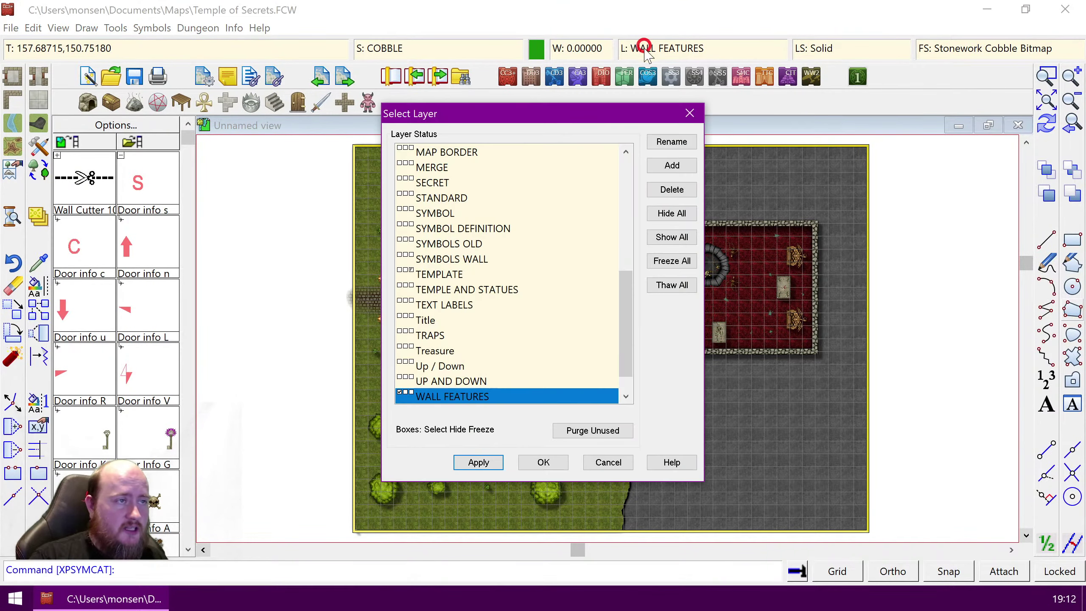
pyautogui.scroll(-1, 632, 303)
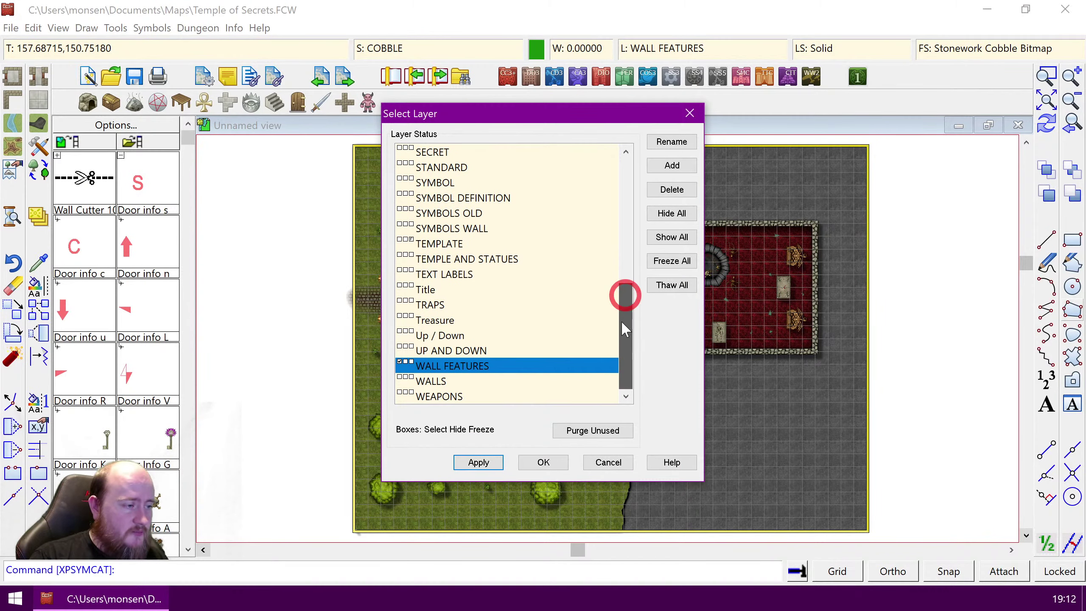
pyautogui.click(669, 171)
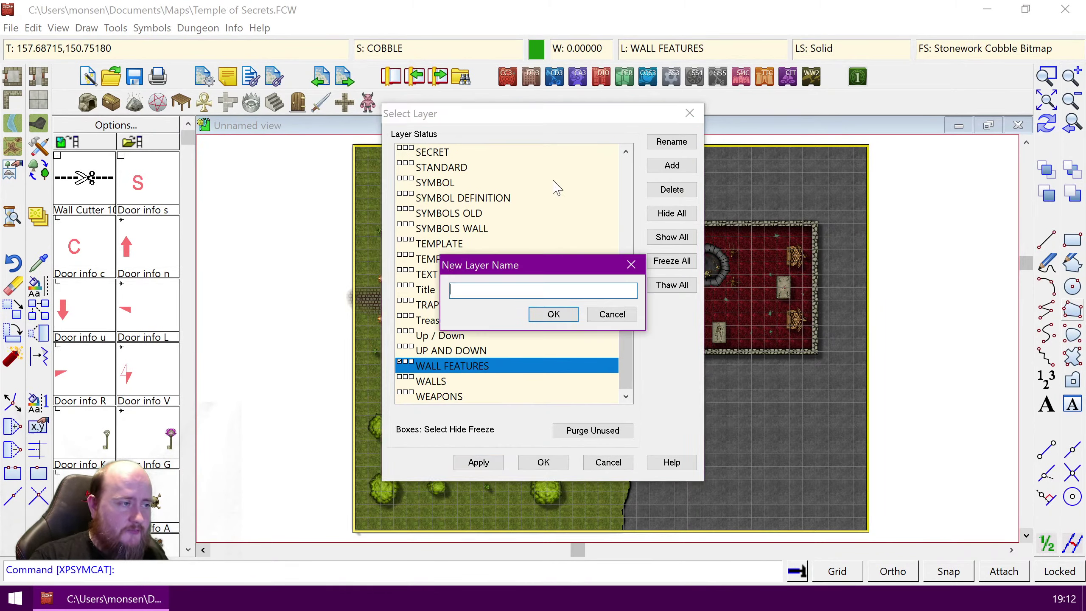
pyautogui.write('DUN')
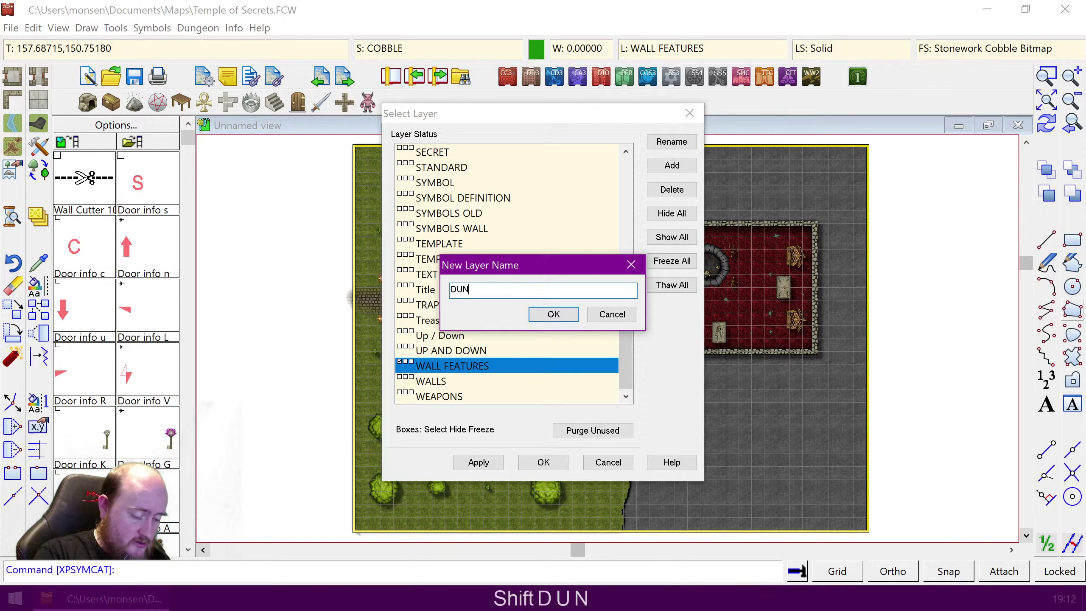
pyautogui.write('GEON')
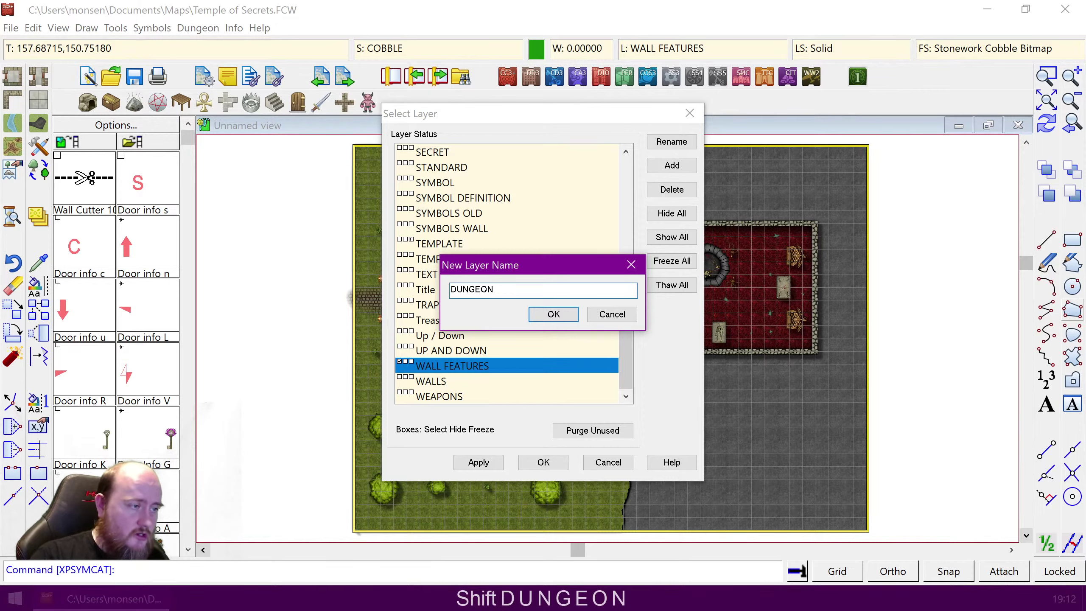
pyautogui.click(550, 316)
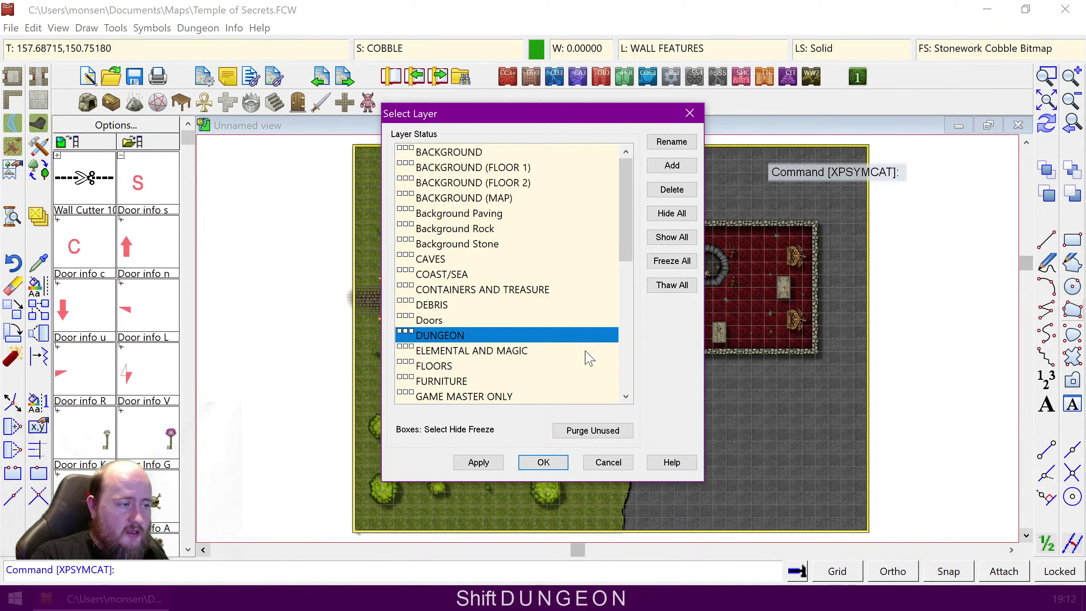
pyautogui.click(542, 461)
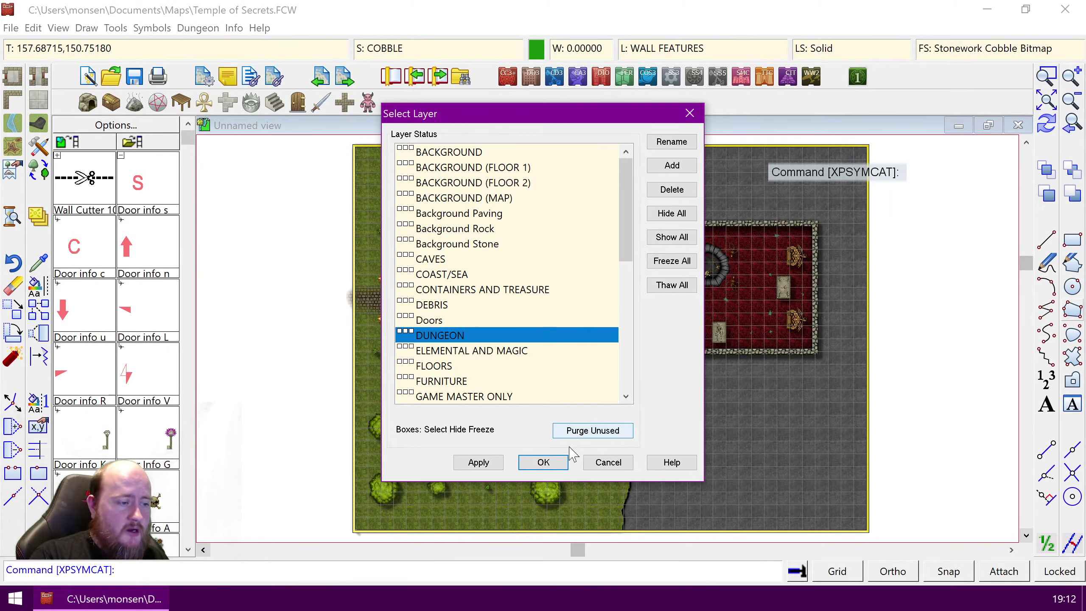
# Step: Hide the TRAPS layer
pyautogui.moveTo(631, 248); pyautogui.dragTo(637, 354)
pyautogui.moveTo(625, 360); pyautogui.dragTo(625, 358)
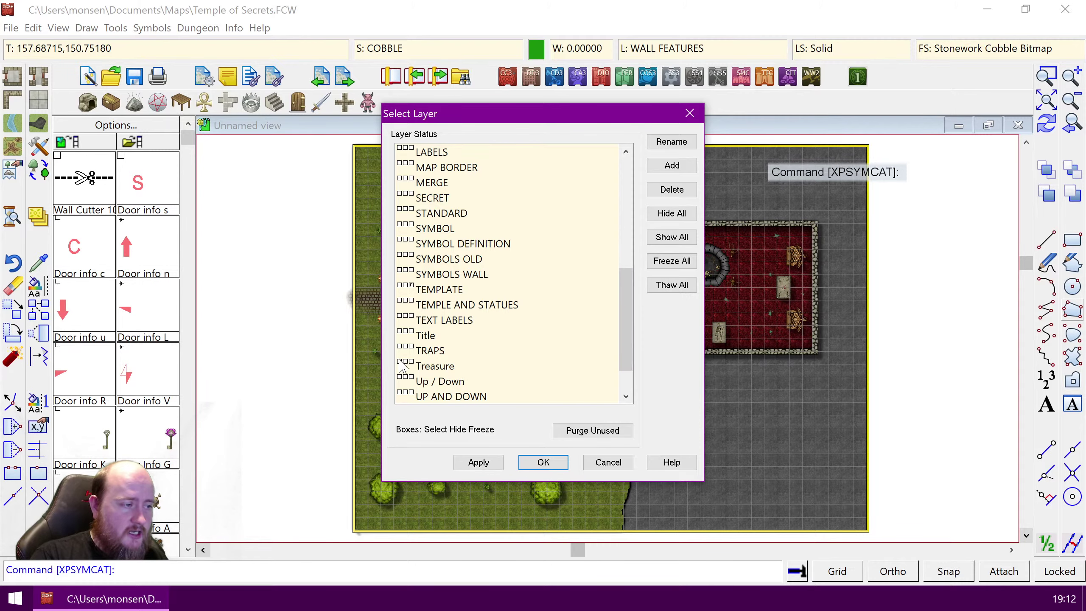
pyautogui.click(407, 349)
pyautogui.click(543, 462)
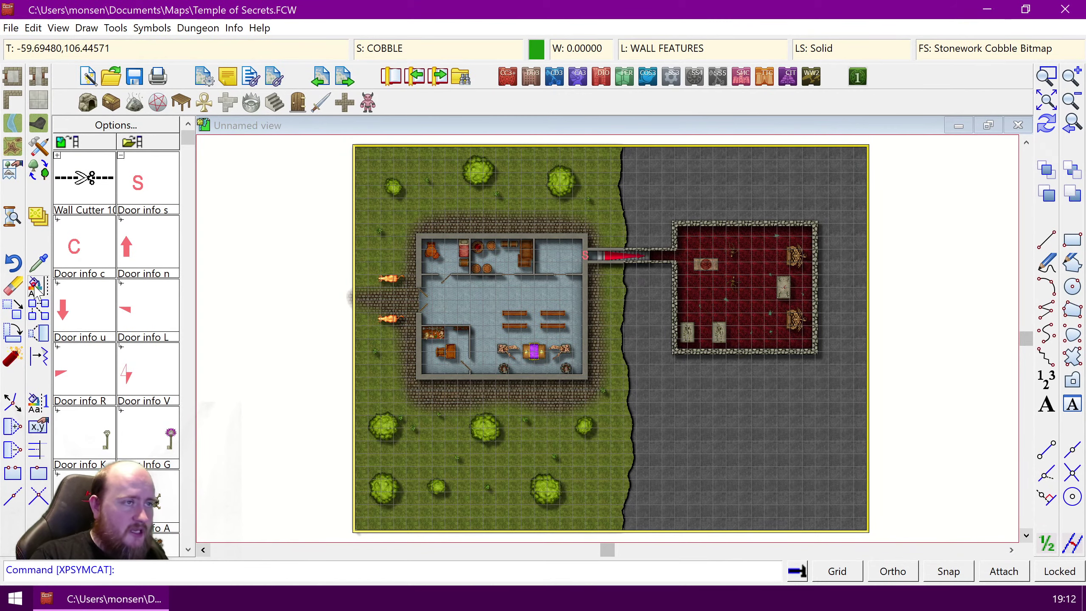
# Step: Move the underground room with its contents, the connecting passage and the S symbol to the DUNGEON layer, and redraw the full map
pyautogui.click(35, 285)
pyautogui.click(643, 204)
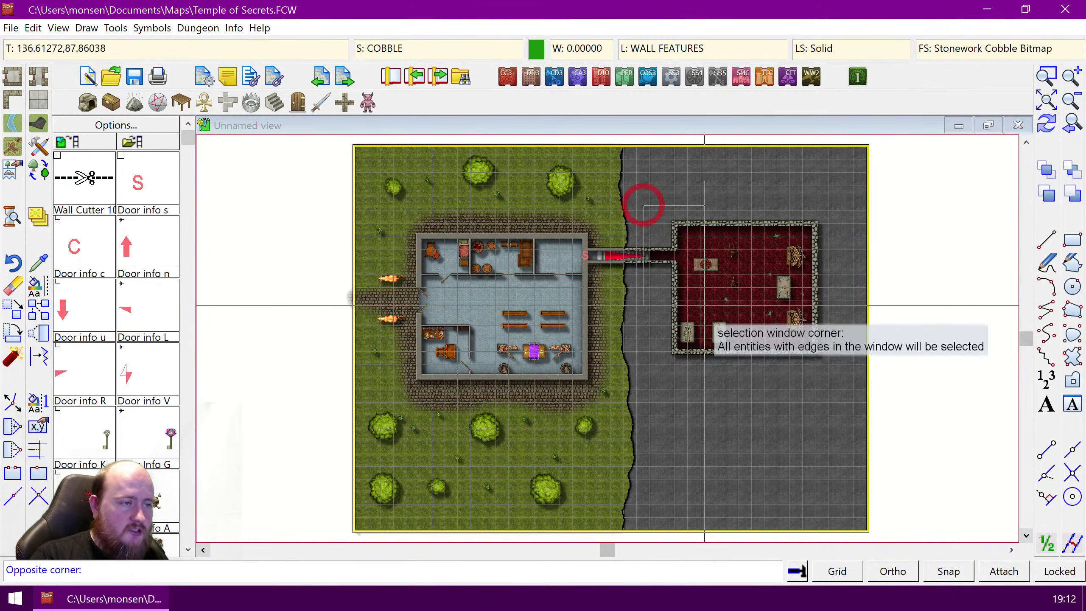
pyautogui.click(828, 390)
pyautogui.click(1046, 76)
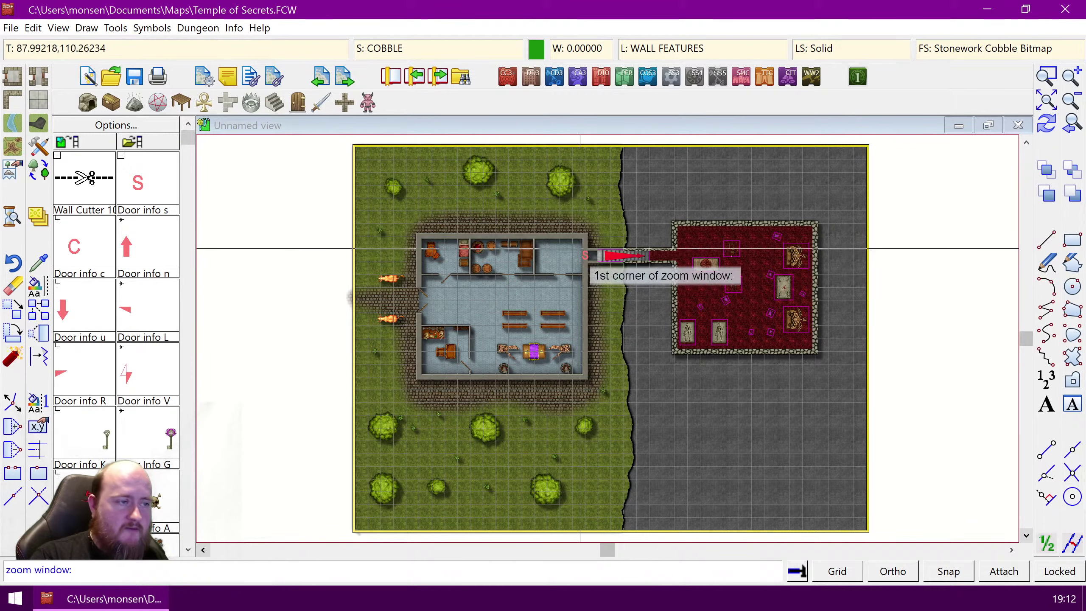
pyautogui.click(570, 231)
pyautogui.click(646, 303)
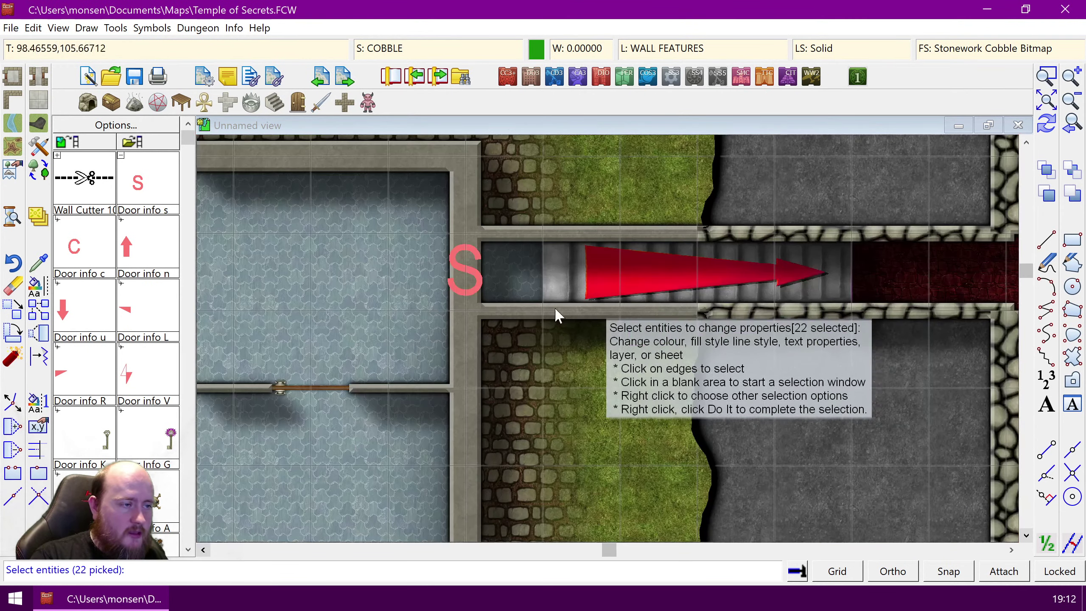
pyautogui.keyDown('shift'); pyautogui.click(462, 292); pyautogui.keyUp('shift')
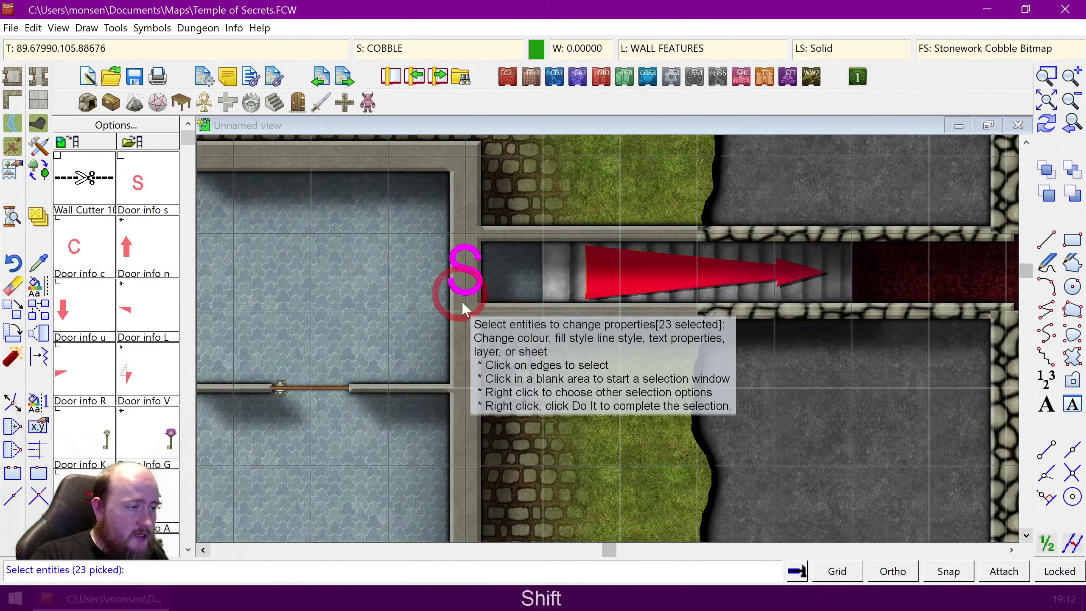
pyautogui.keyDown('shift'); pyautogui.click(655, 230); pyautogui.keyUp('shift')
pyautogui.keyDown('shift'); pyautogui.click(640, 327); pyautogui.keyUp('shift')
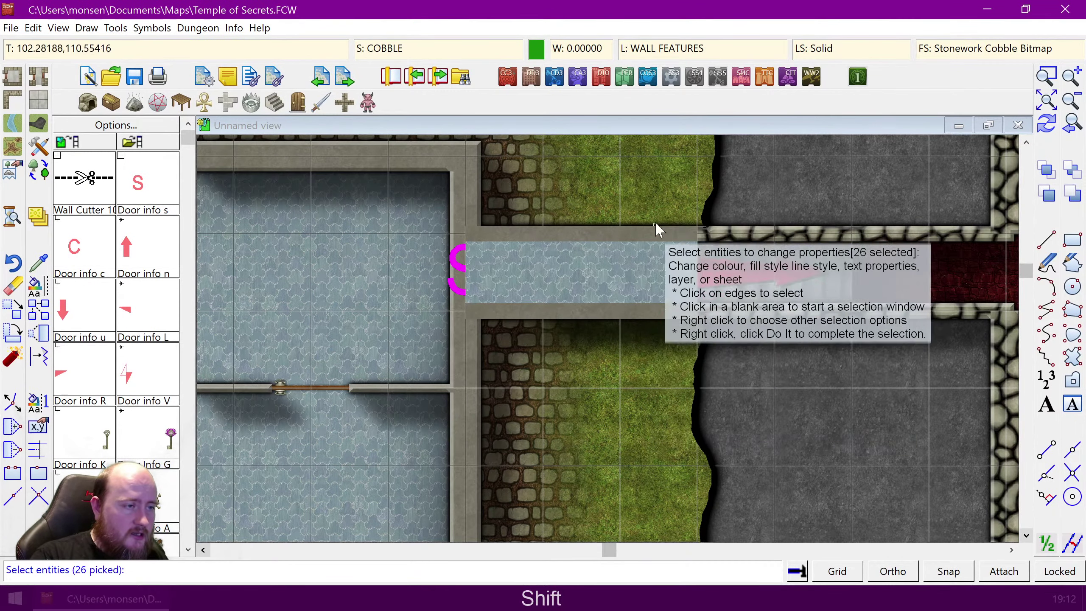
pyautogui.keyDown('shift'); pyautogui.click(643, 208); pyautogui.keyUp('shift')
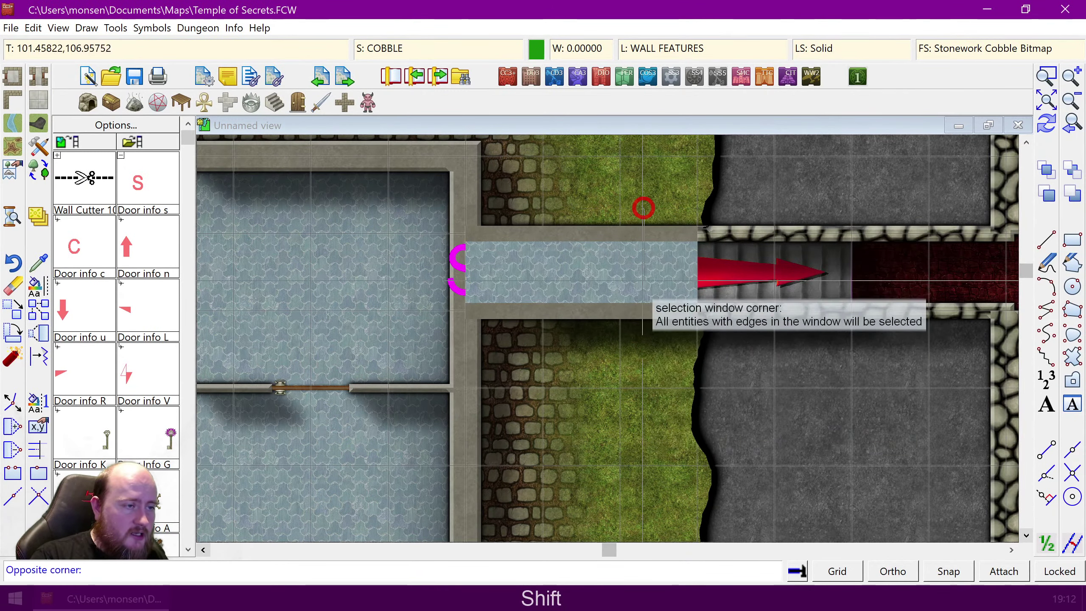
pyautogui.keyDown('shift'); pyautogui.click(642, 345); pyautogui.keyUp('shift')
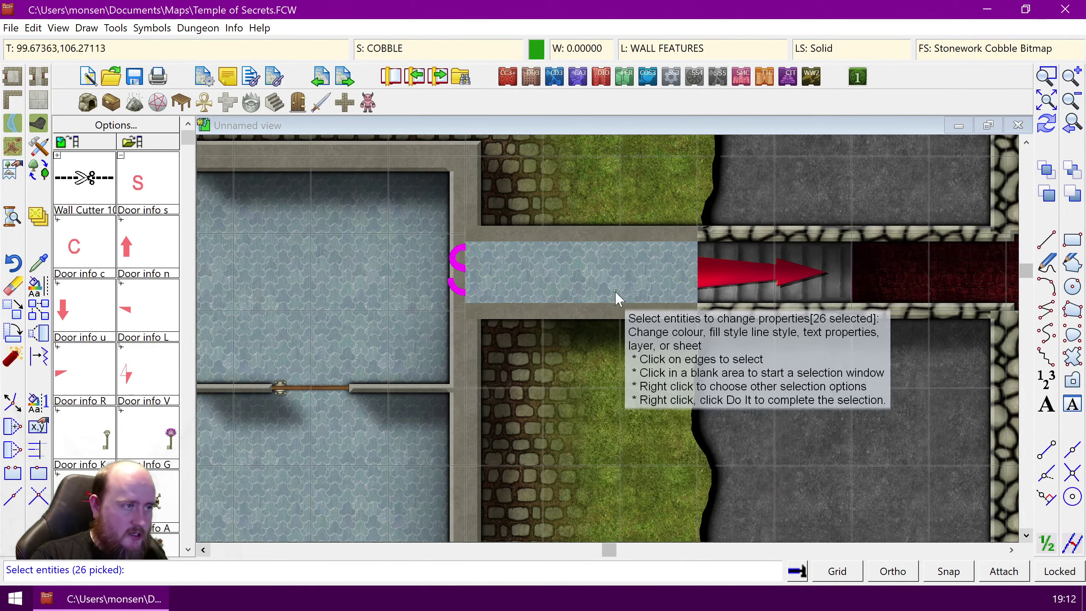
pyautogui.press('d')
pyautogui.click(430, 184)
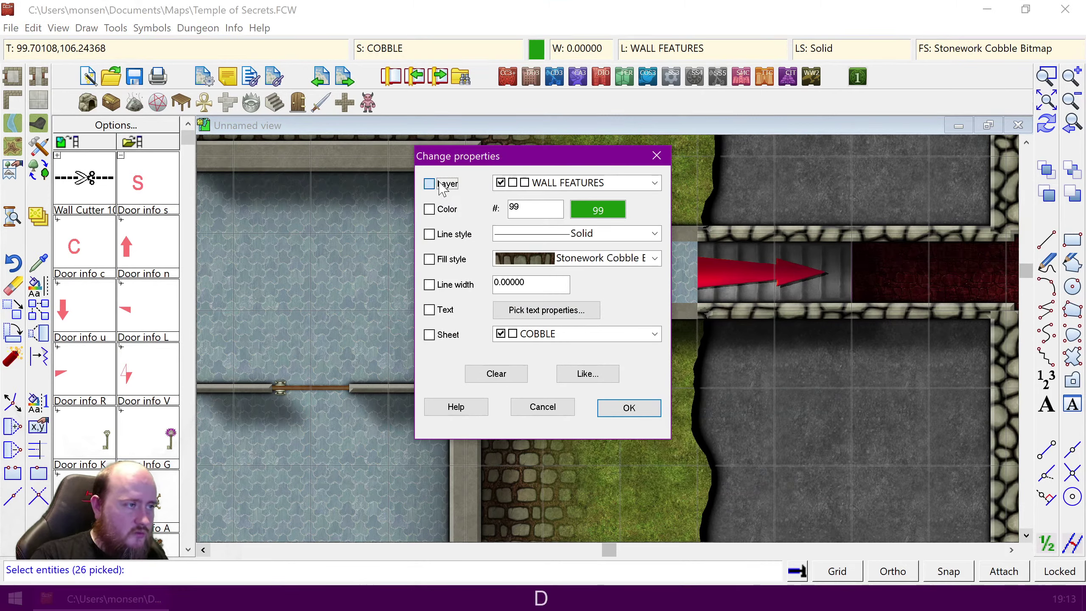
pyautogui.click(655, 185)
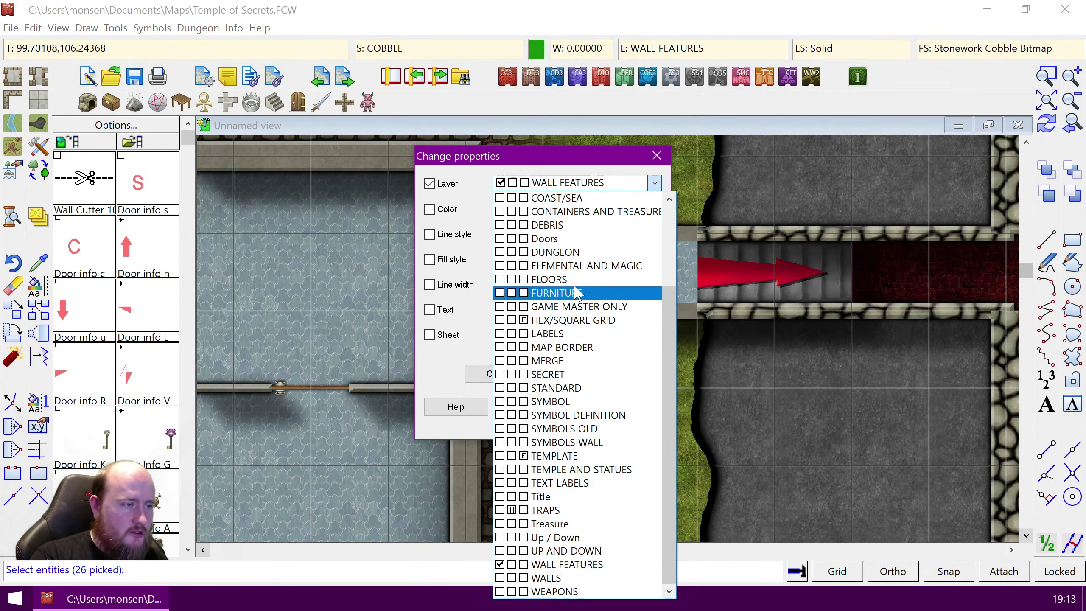
pyautogui.click(554, 252)
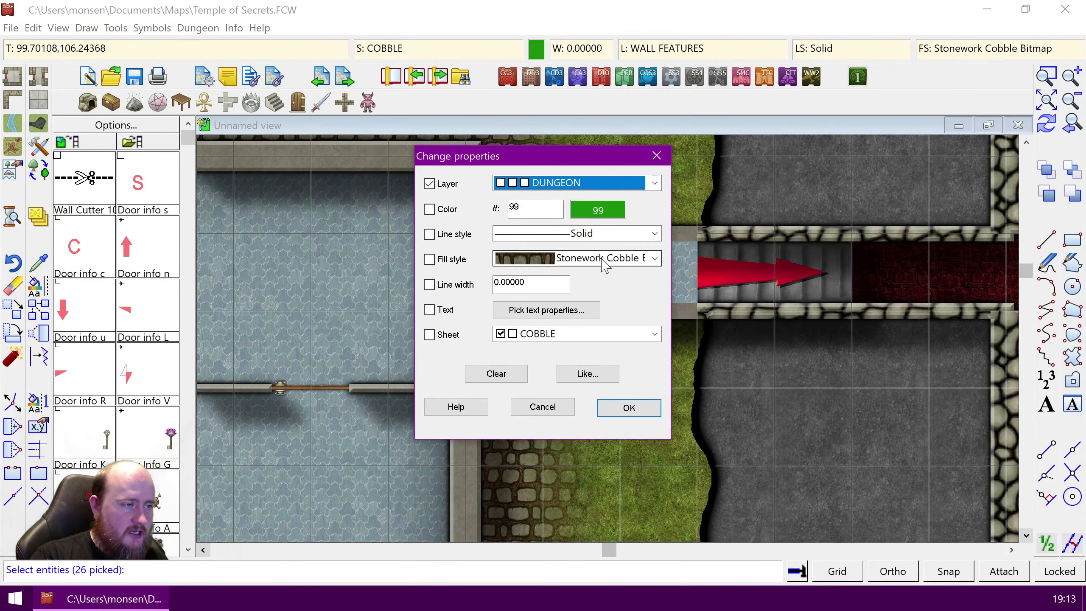
pyautogui.click(649, 412)
pyautogui.click(1046, 99)
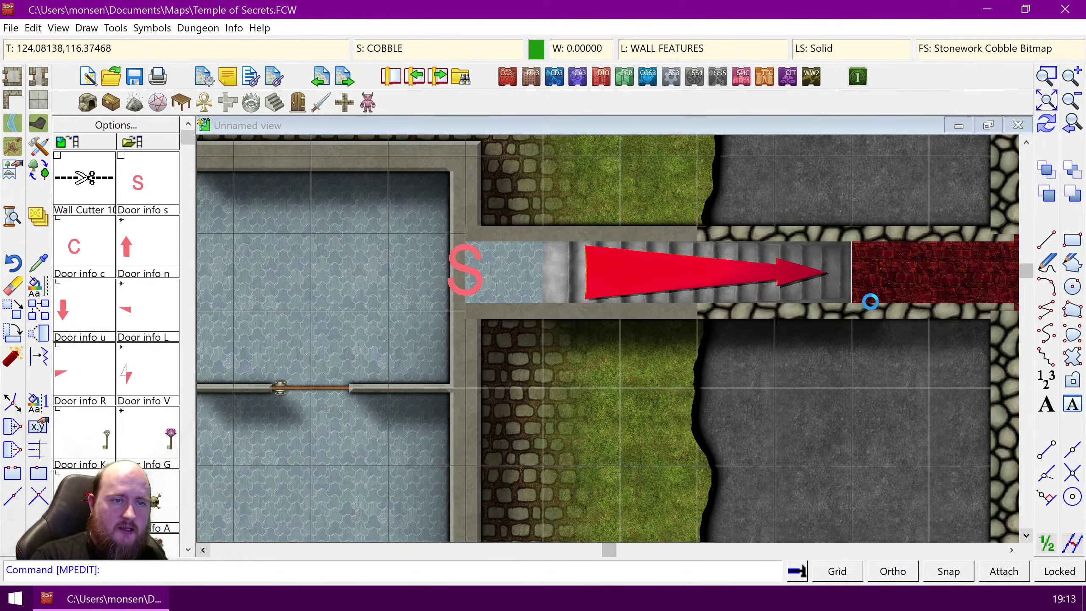
pyautogui.hotkey('ctrl', 'r')
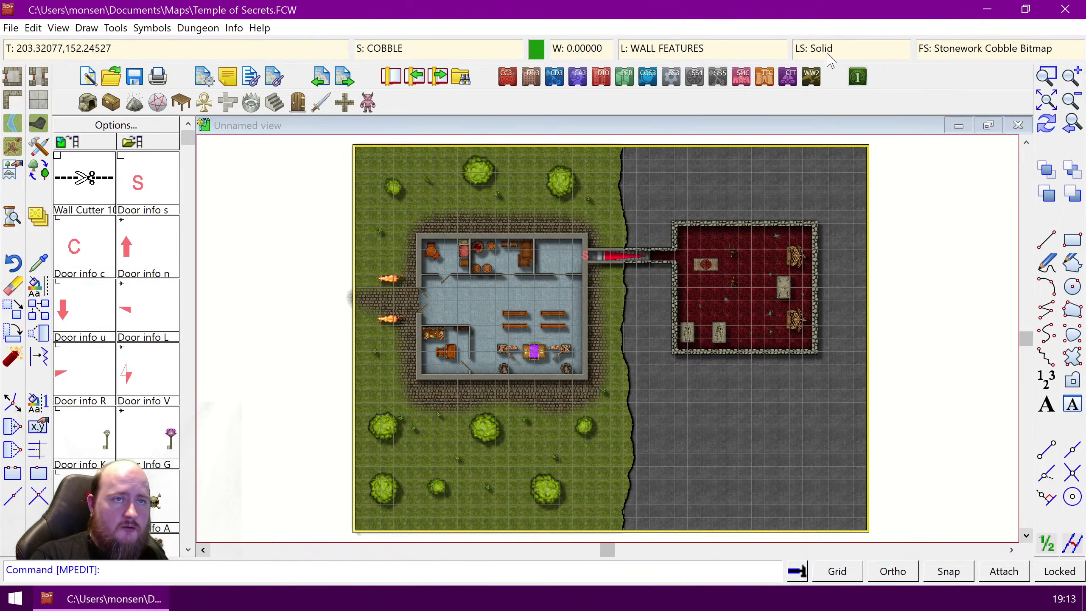
# Step: Hide the DUNGEON layer
pyautogui.click(657, 48)
pyautogui.moveTo(625, 300); pyautogui.dragTo(622, 262)
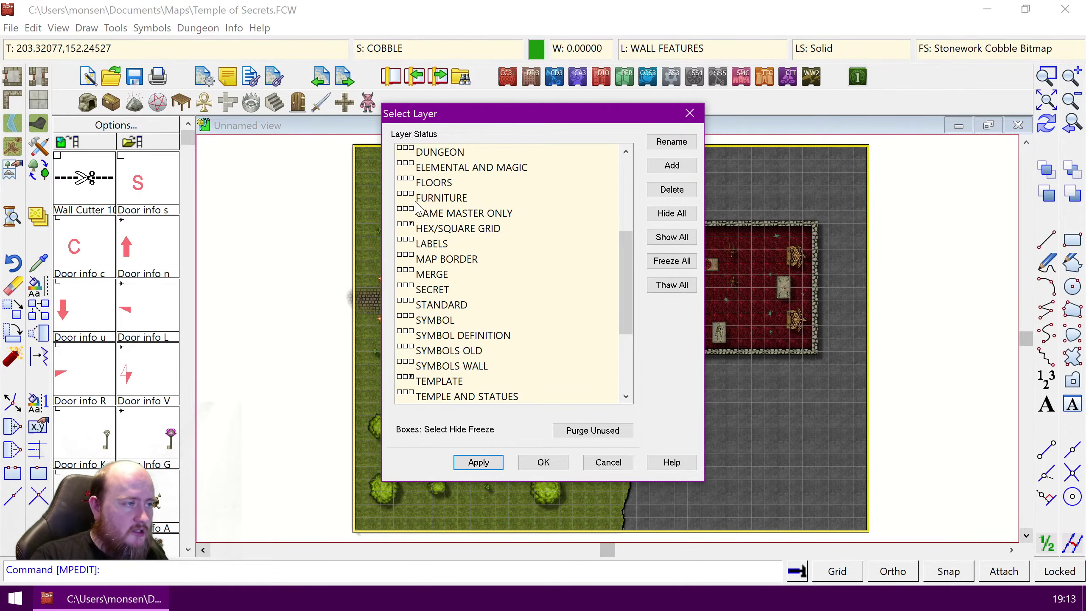
pyautogui.click(403, 151)
pyautogui.click(547, 464)
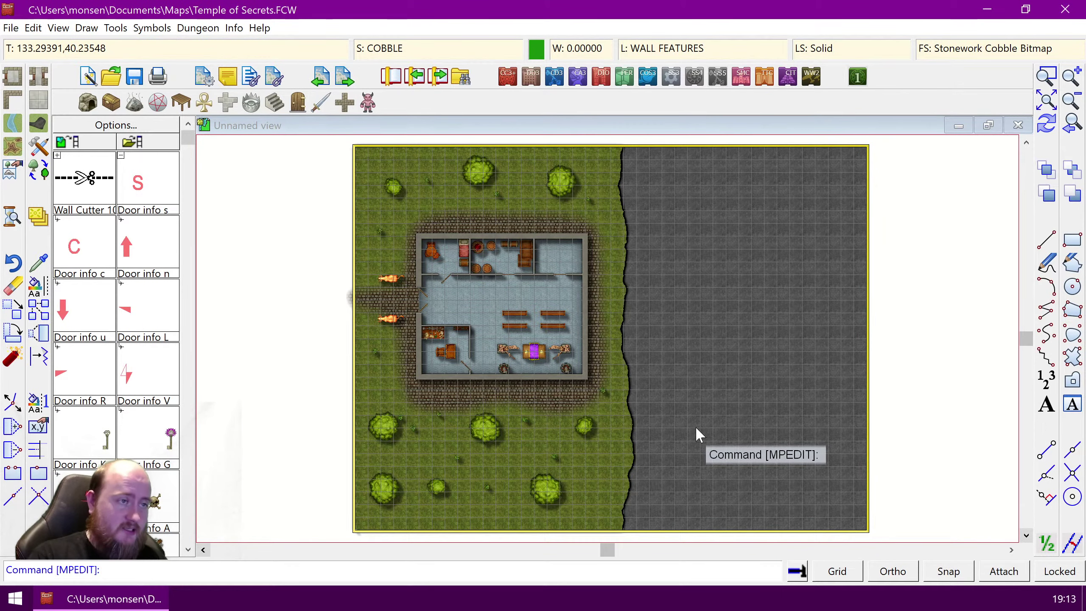
# Step: Show the DUNGEON layer again
pyautogui.click(661, 51)
pyautogui.moveTo(635, 328); pyautogui.dragTo(625, 244)
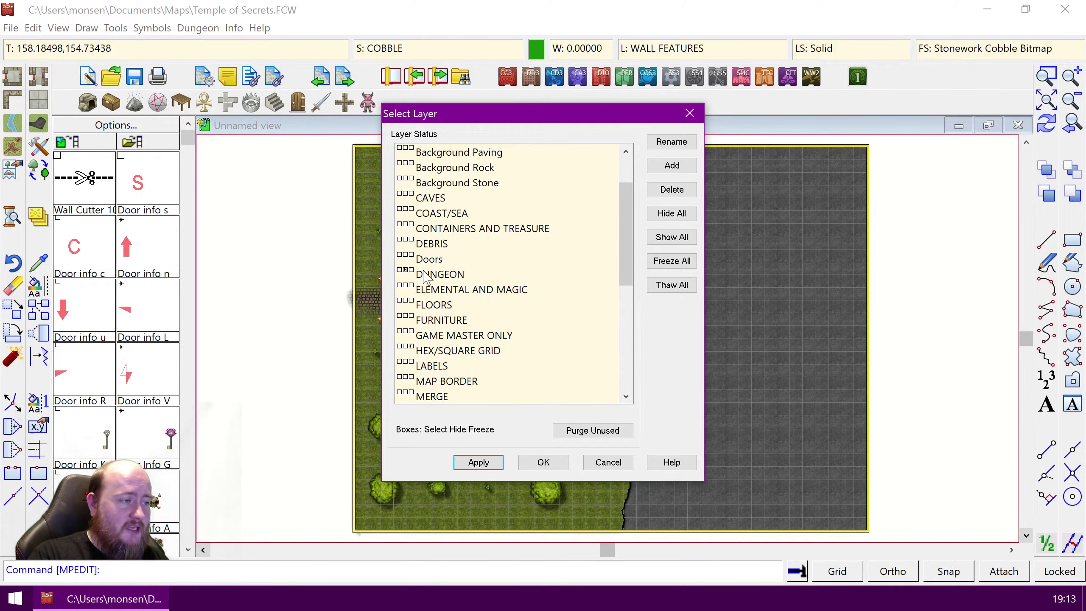
pyautogui.click(407, 272)
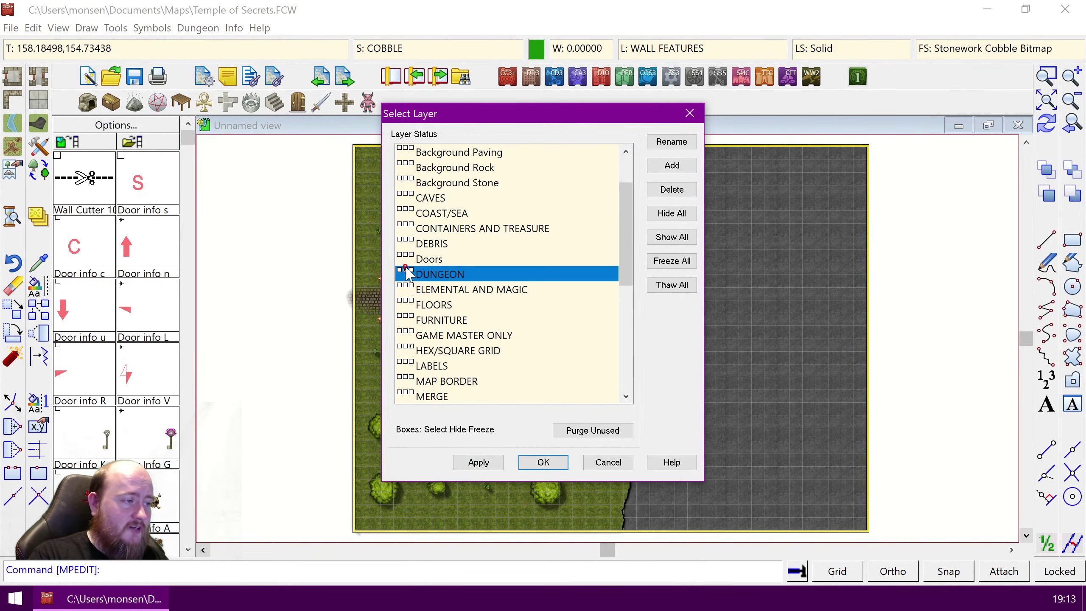
pyautogui.click(542, 462)
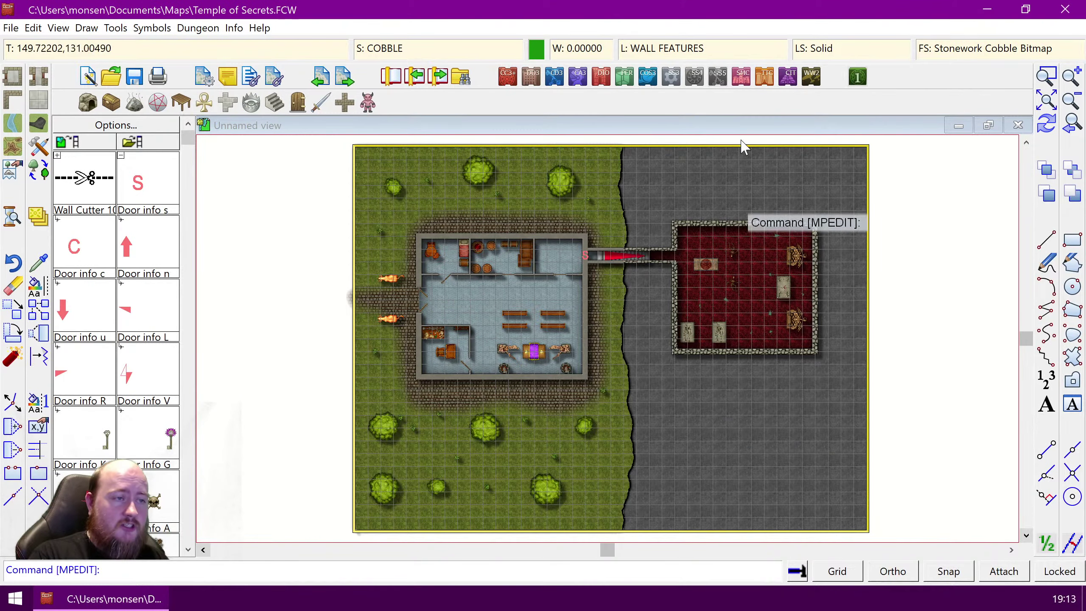
# Step: Show the TRAPS layer again and inspect the underground room with its pit and connecting passage up close
pyautogui.click(701, 49)
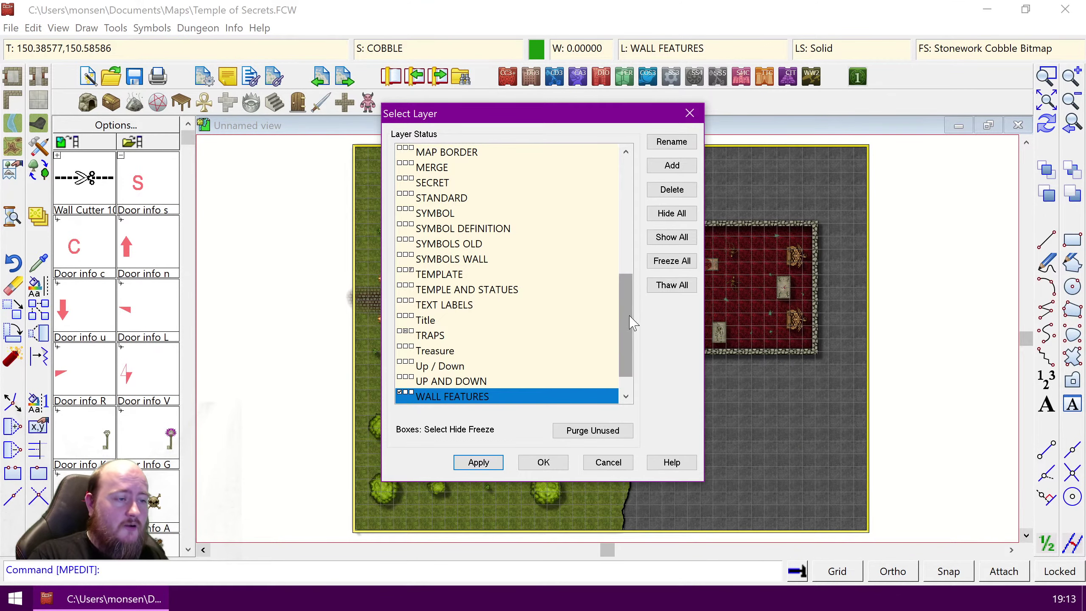
pyautogui.moveTo(627, 350); pyautogui.dragTo(626, 360)
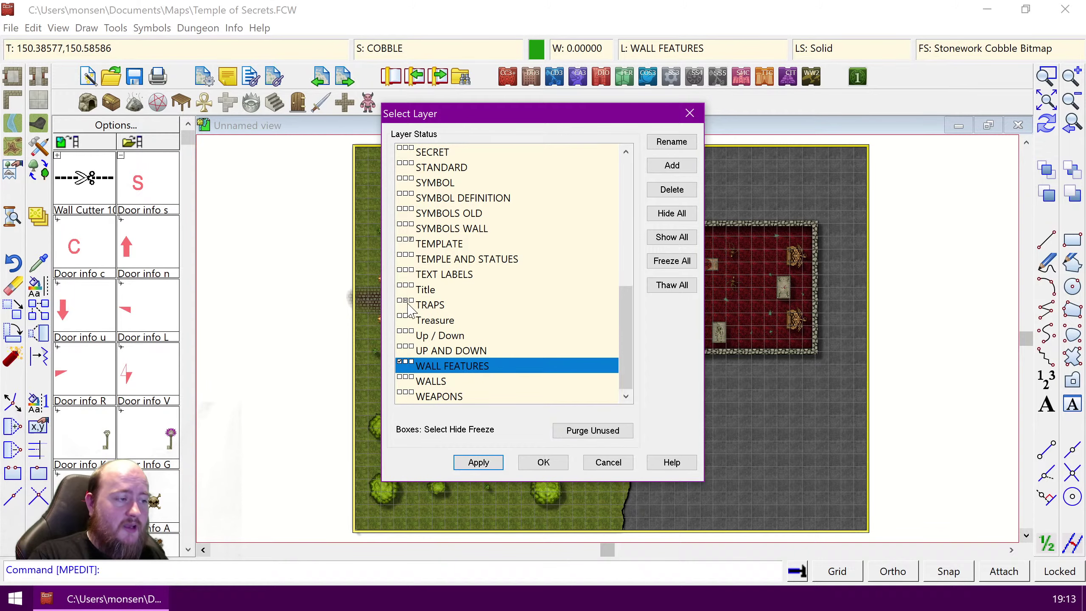
pyautogui.click(428, 304)
pyautogui.click(542, 463)
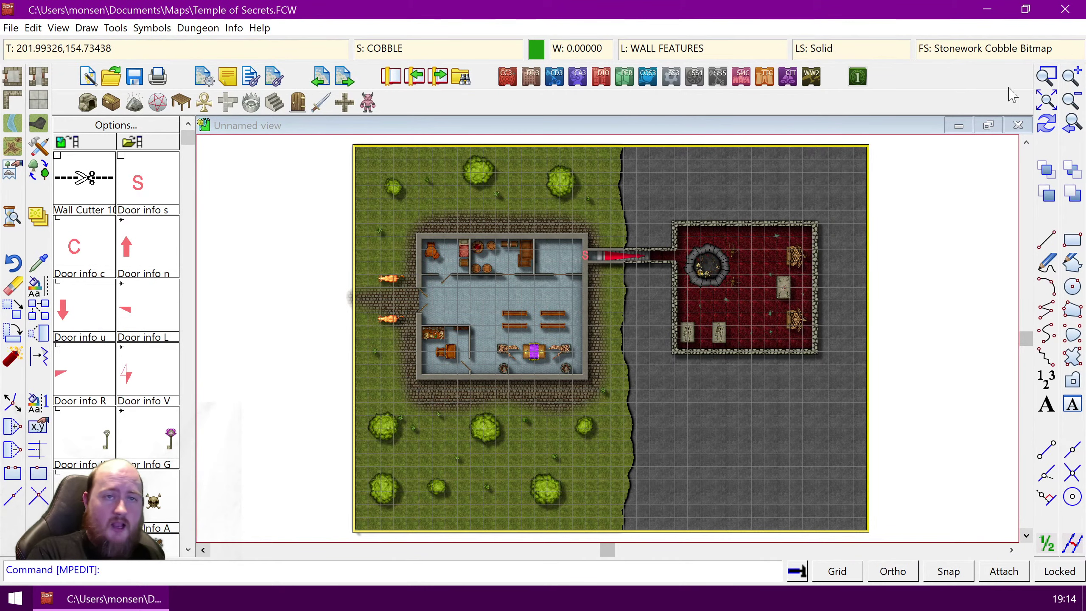
pyautogui.click(1044, 79)
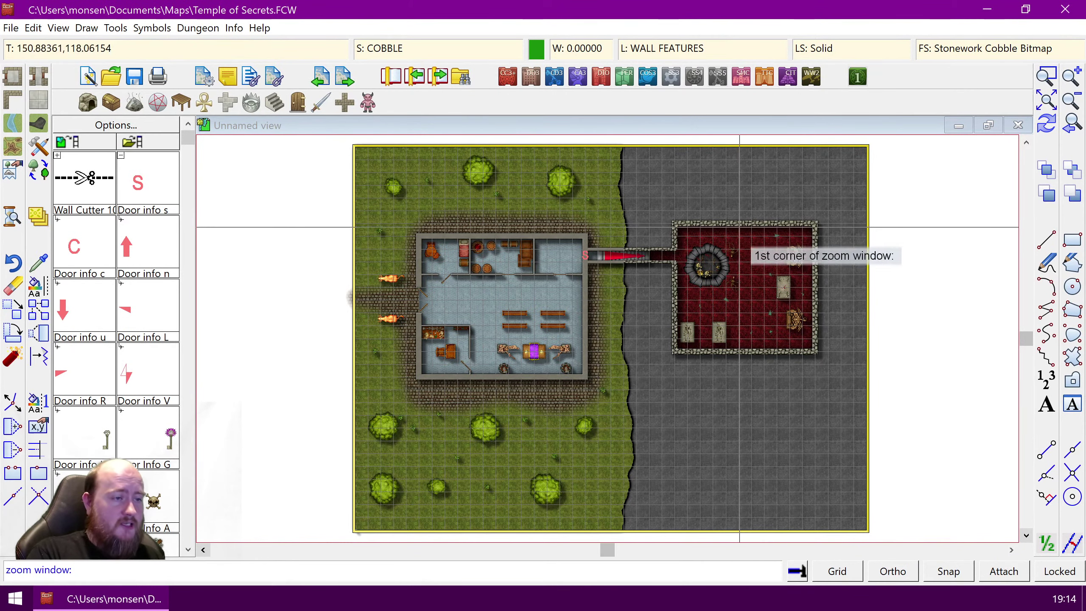
pyautogui.click(658, 206)
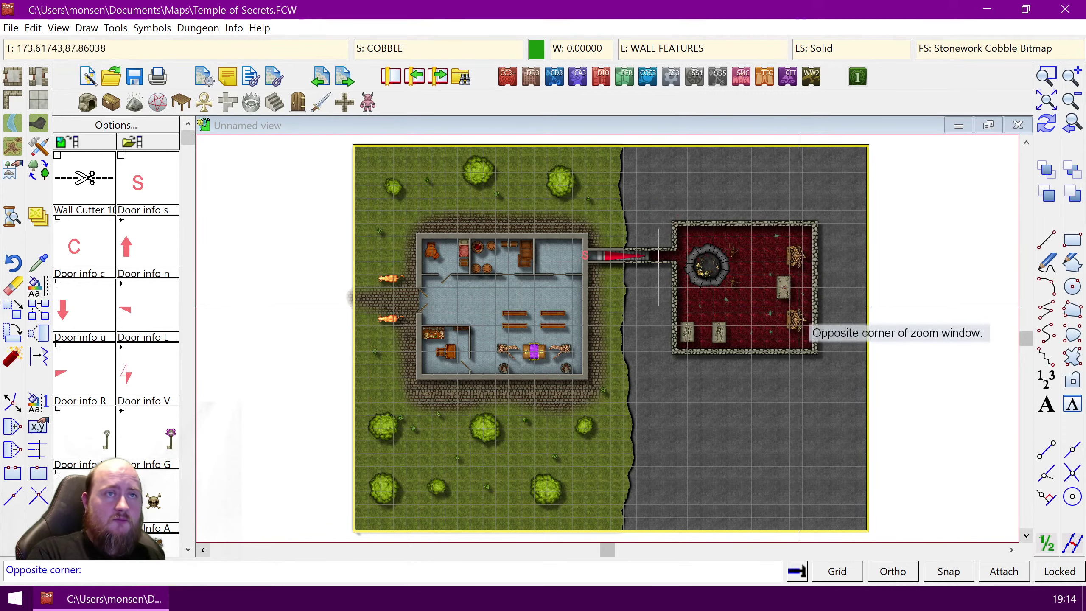
pyautogui.click(827, 366)
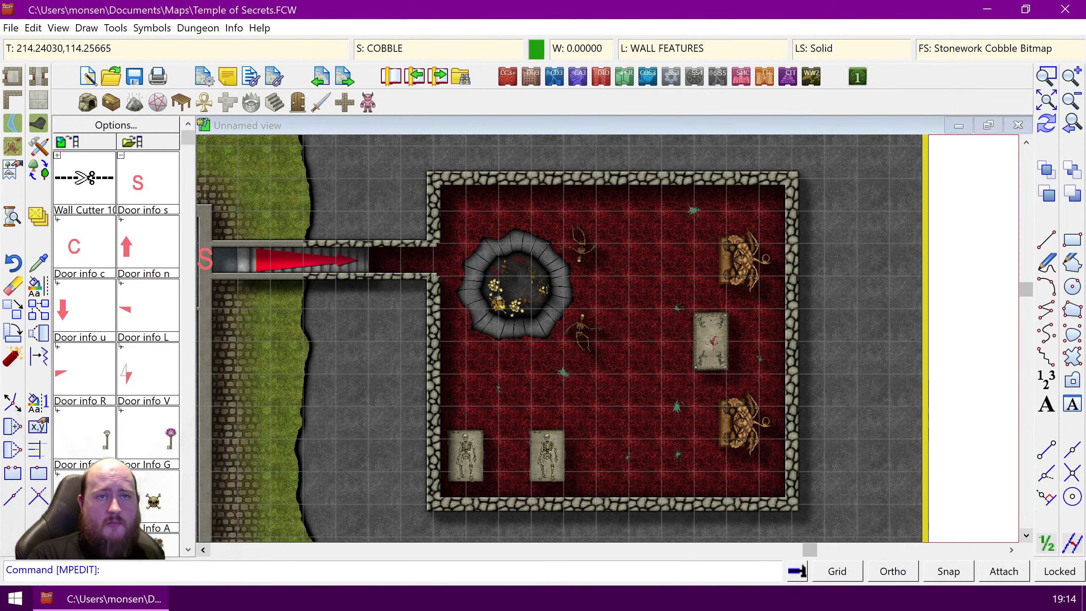
pyautogui.click(1046, 105)
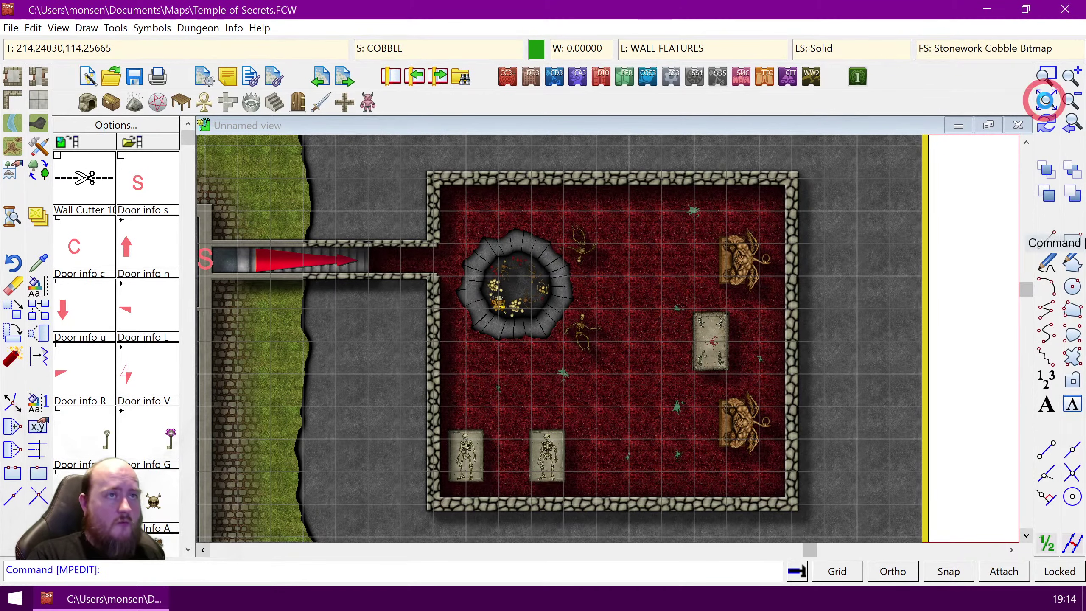